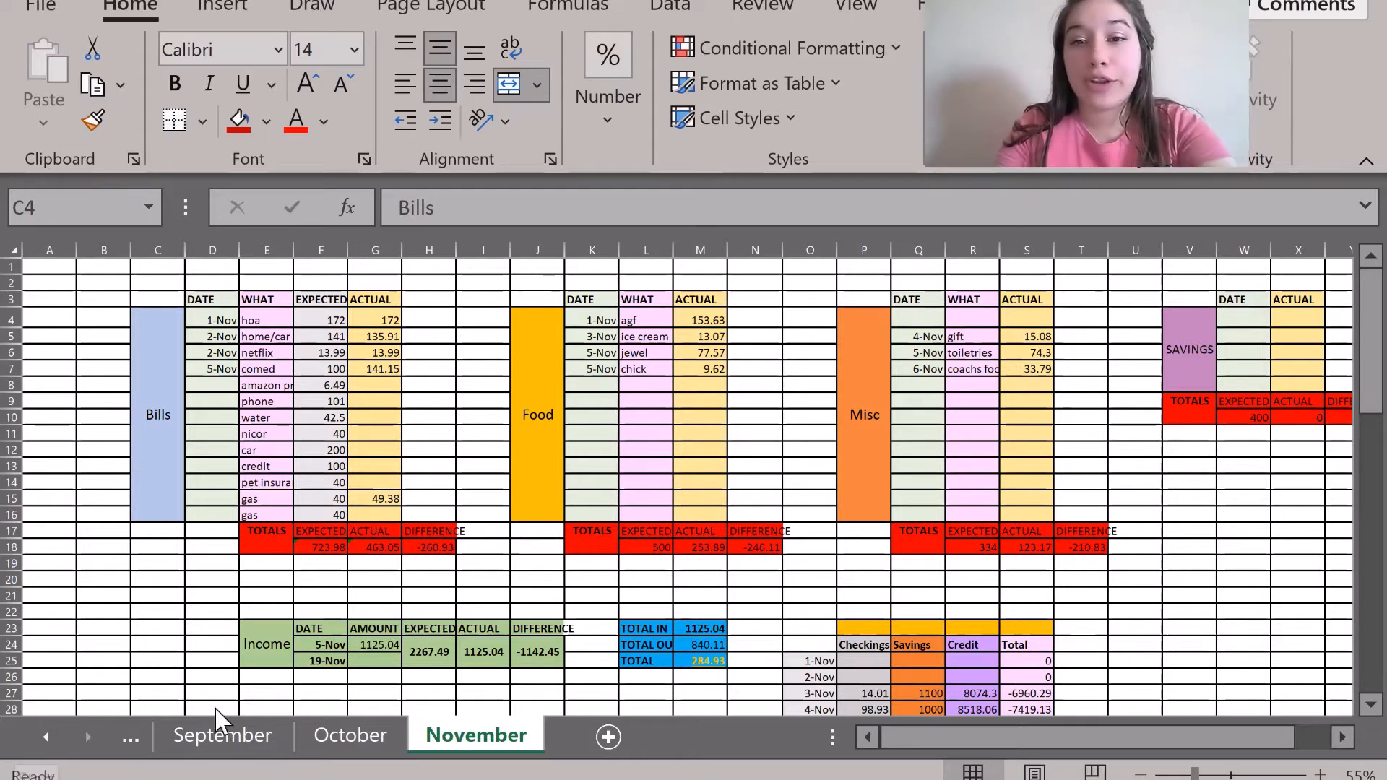
Check November's F18 and H18 total formulas, then add a new blank Sheet3.
left_click(316, 548)
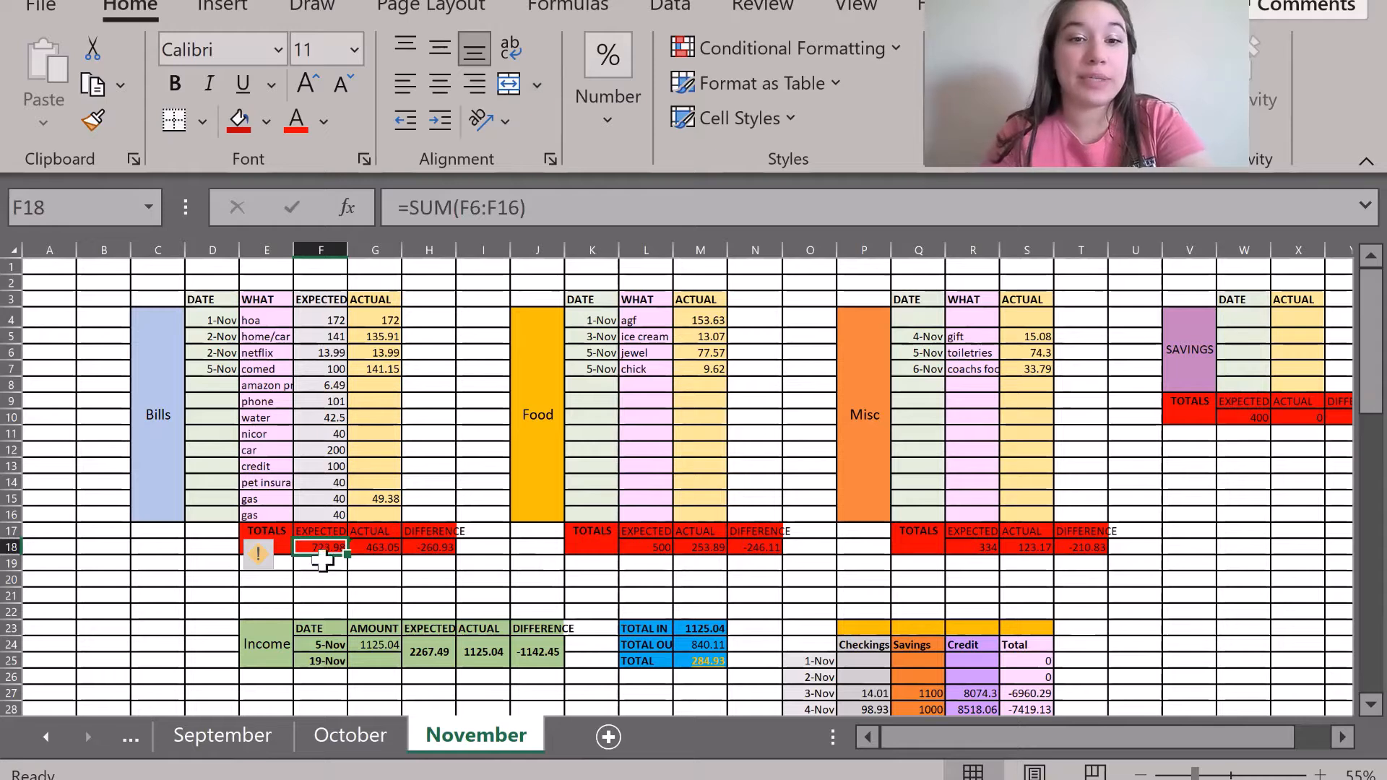
left_click(427, 547)
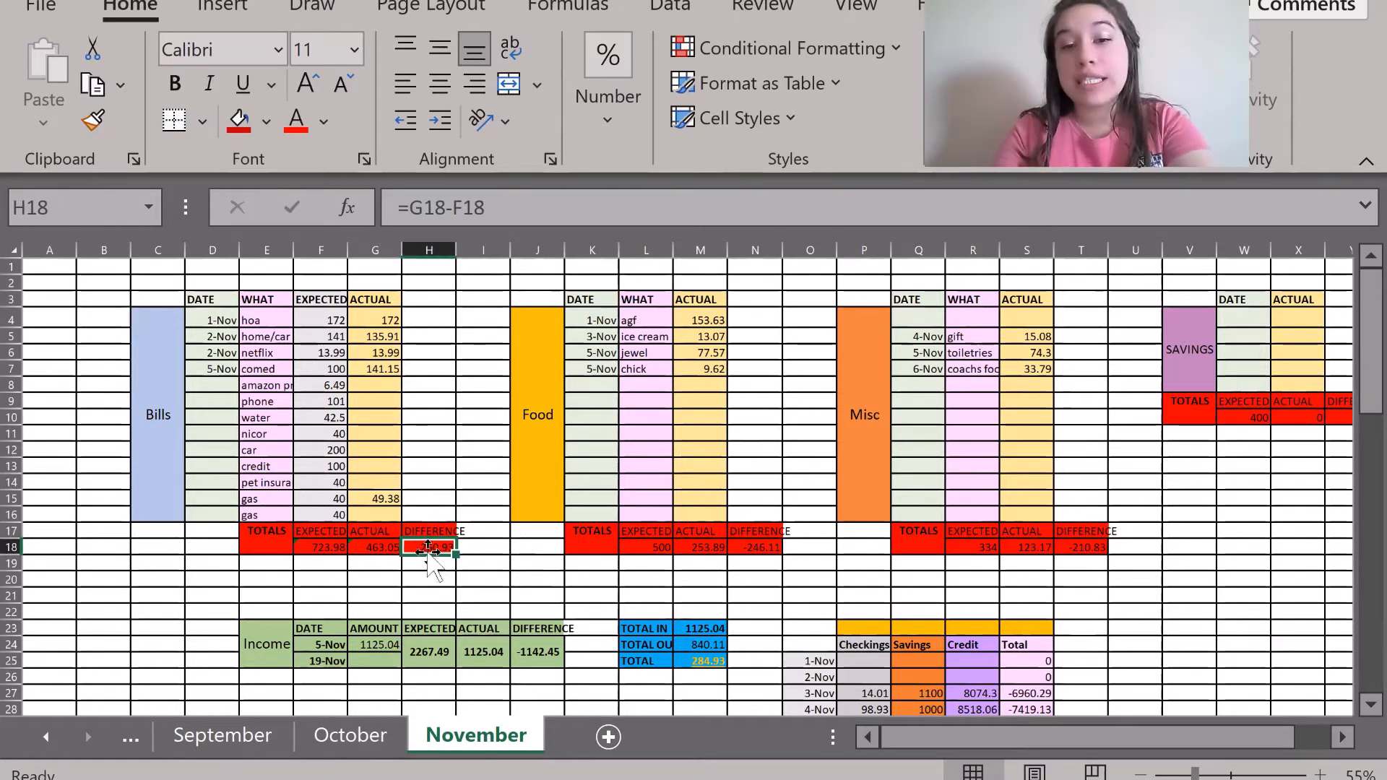
left_click_drag(422, 515, 442, 577)
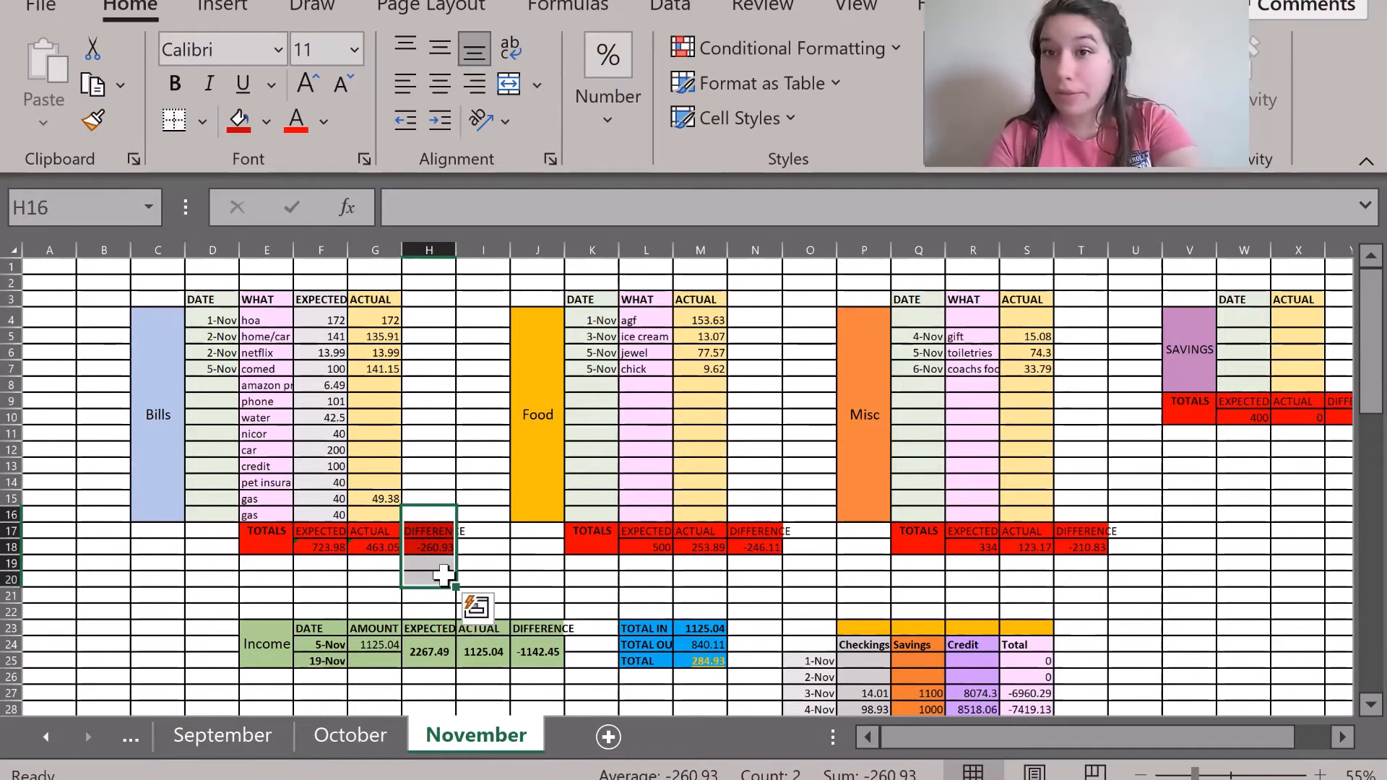
left_click(466, 384)
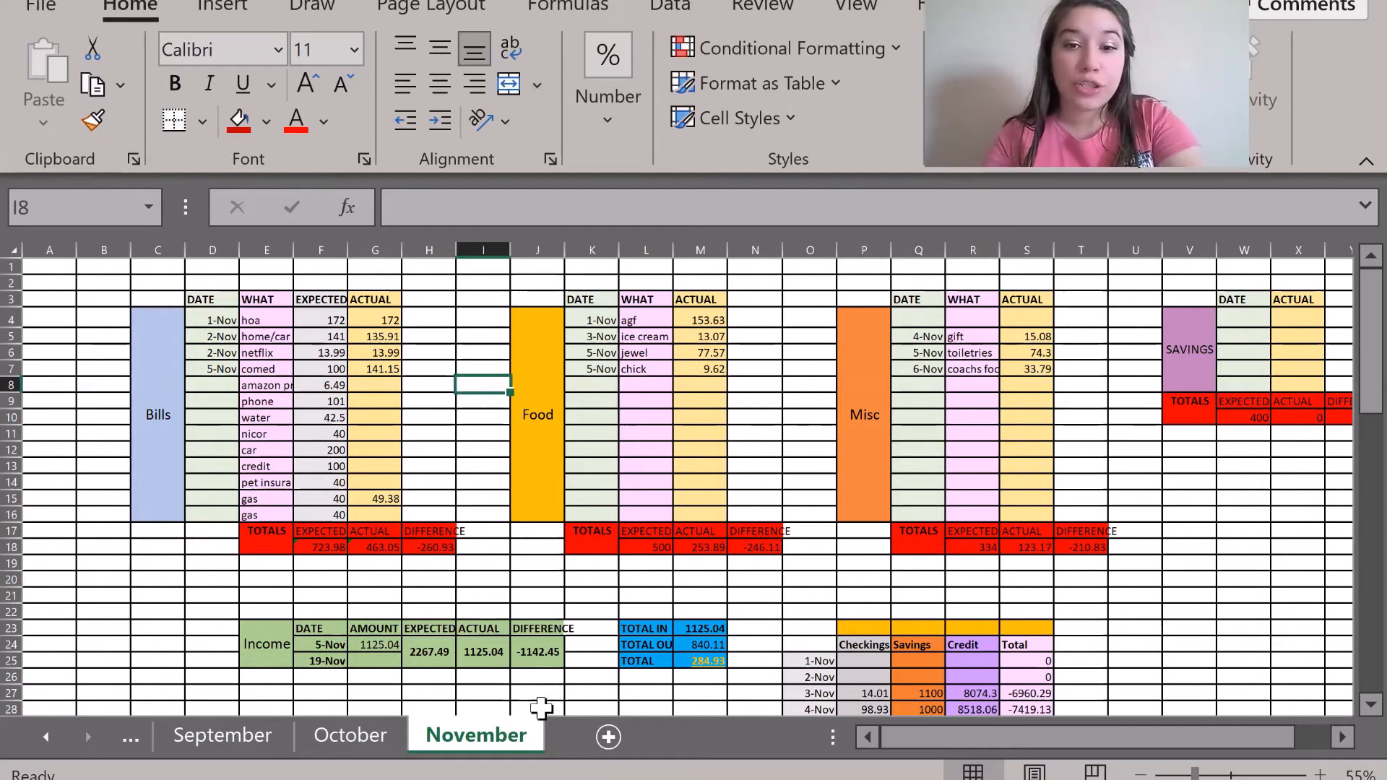
left_click(606, 737)
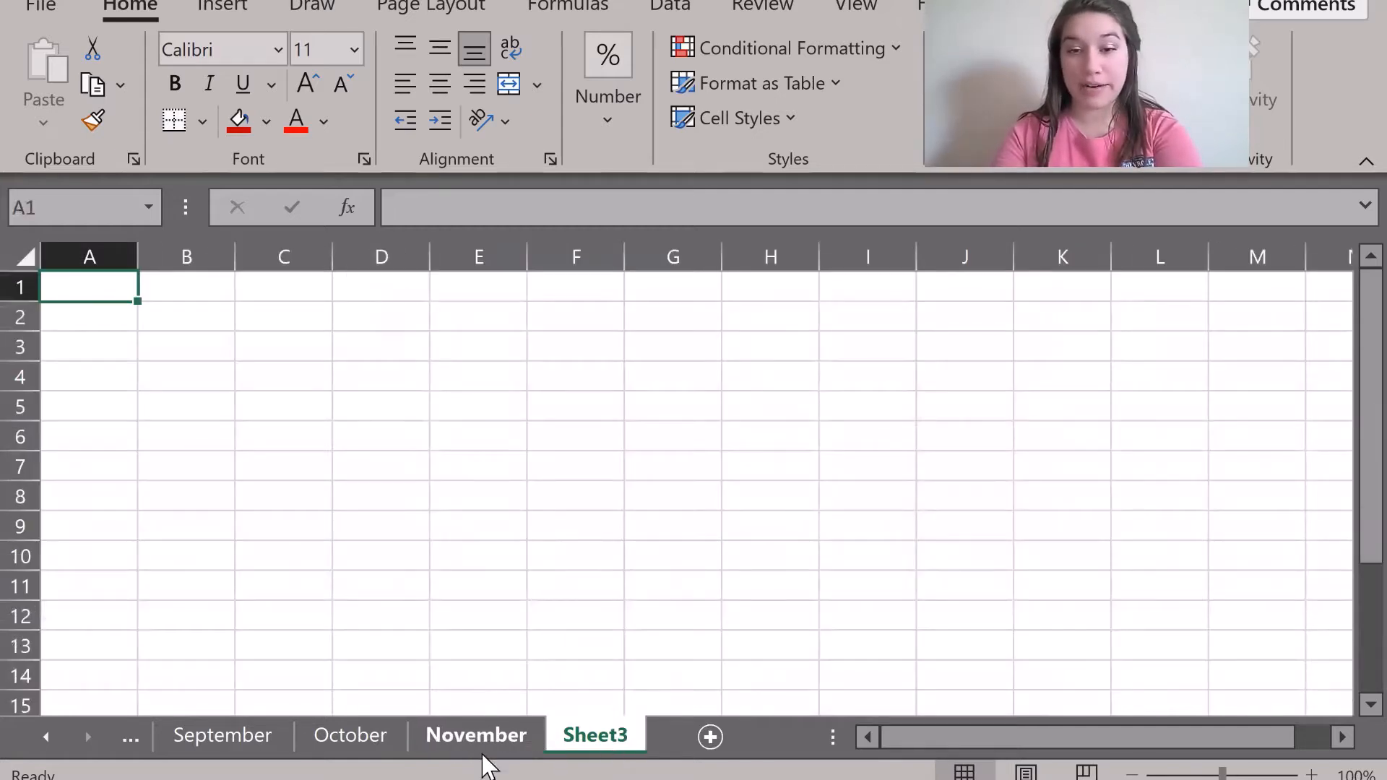
Rename Sheet3 to 'Recreation Sheet' and go back to the November sheet.
right_click(582, 743)
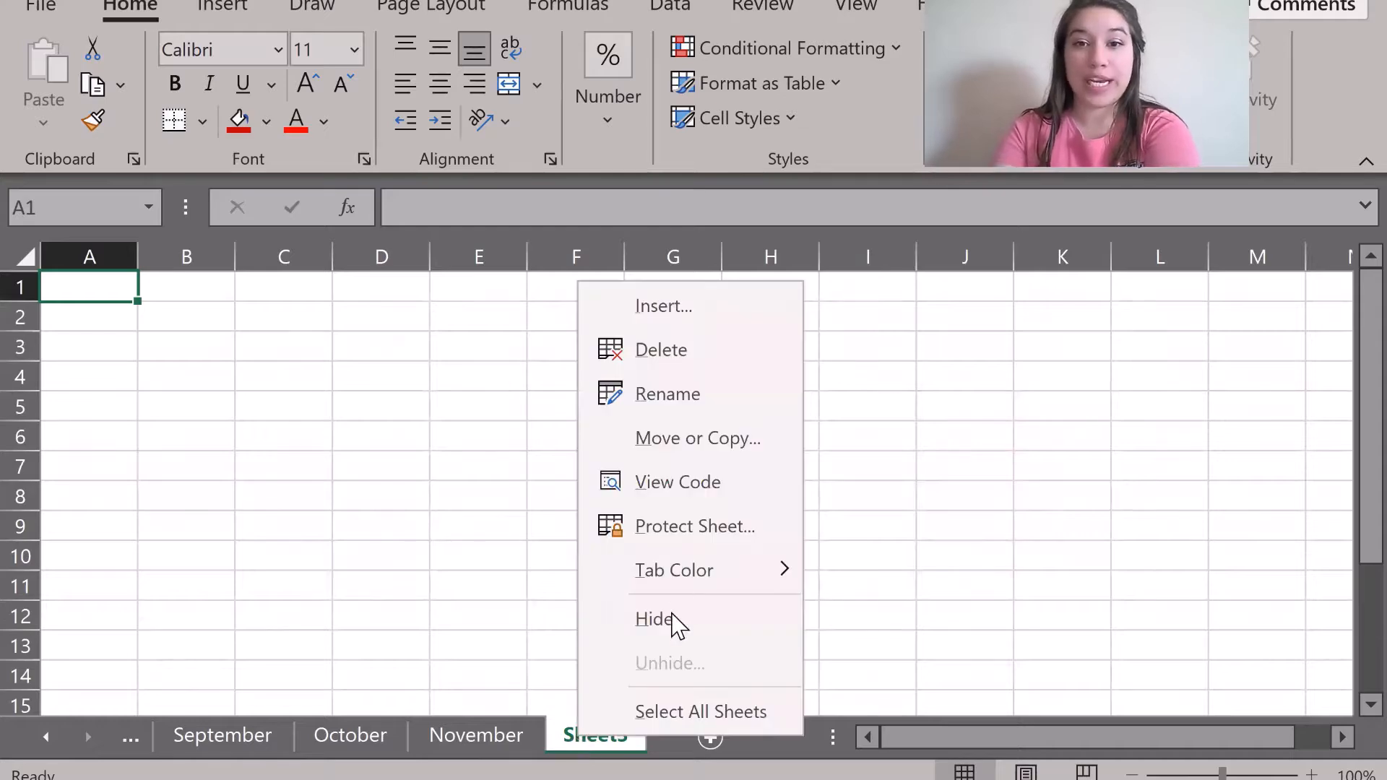
right_click(585, 747)
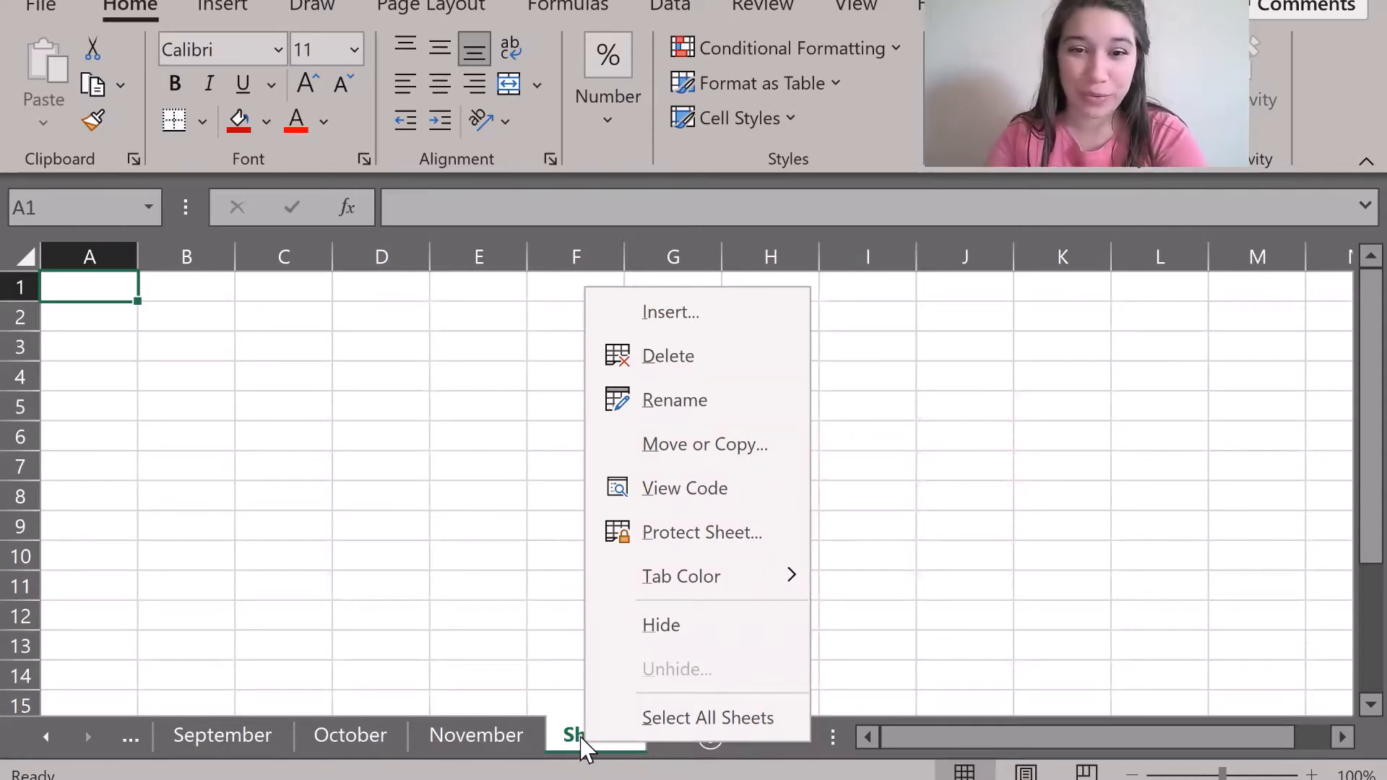
left_click(715, 397)
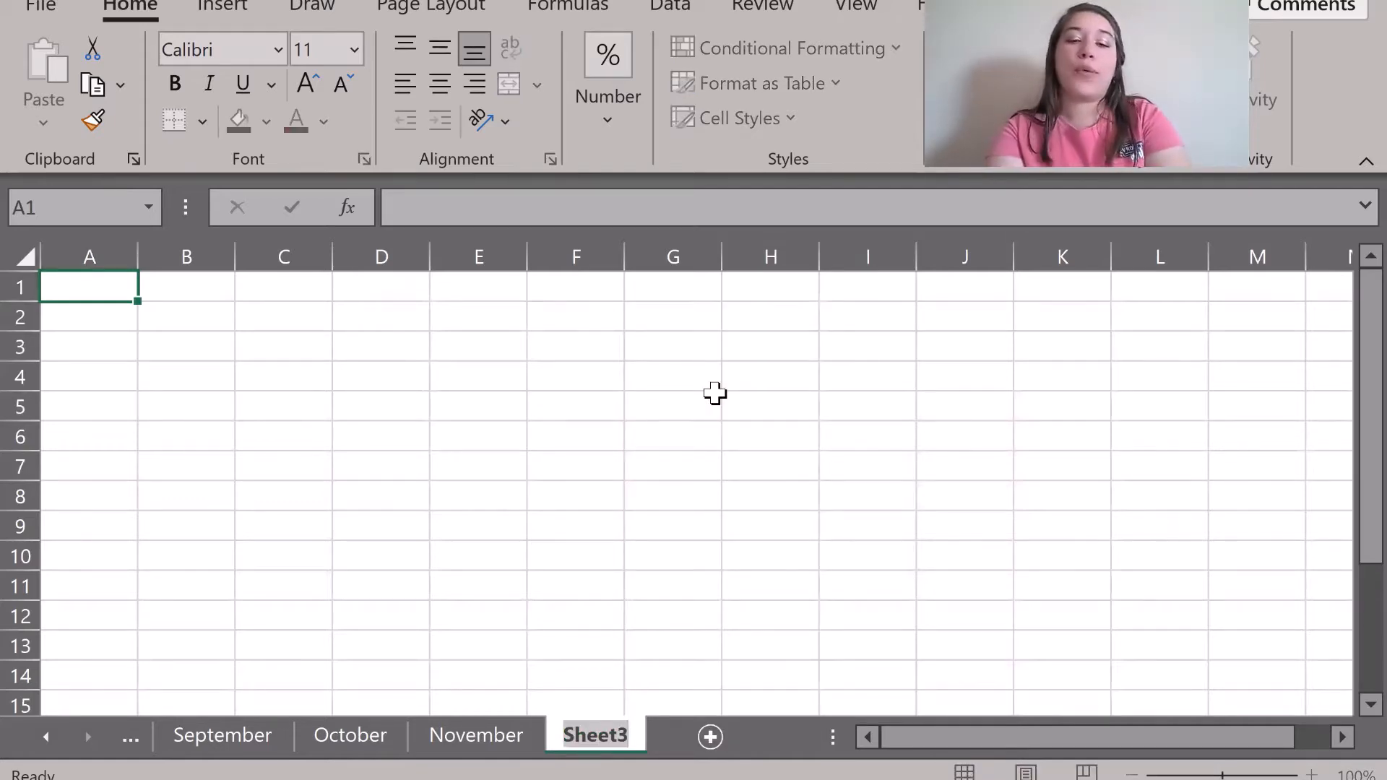
type("Recreation")
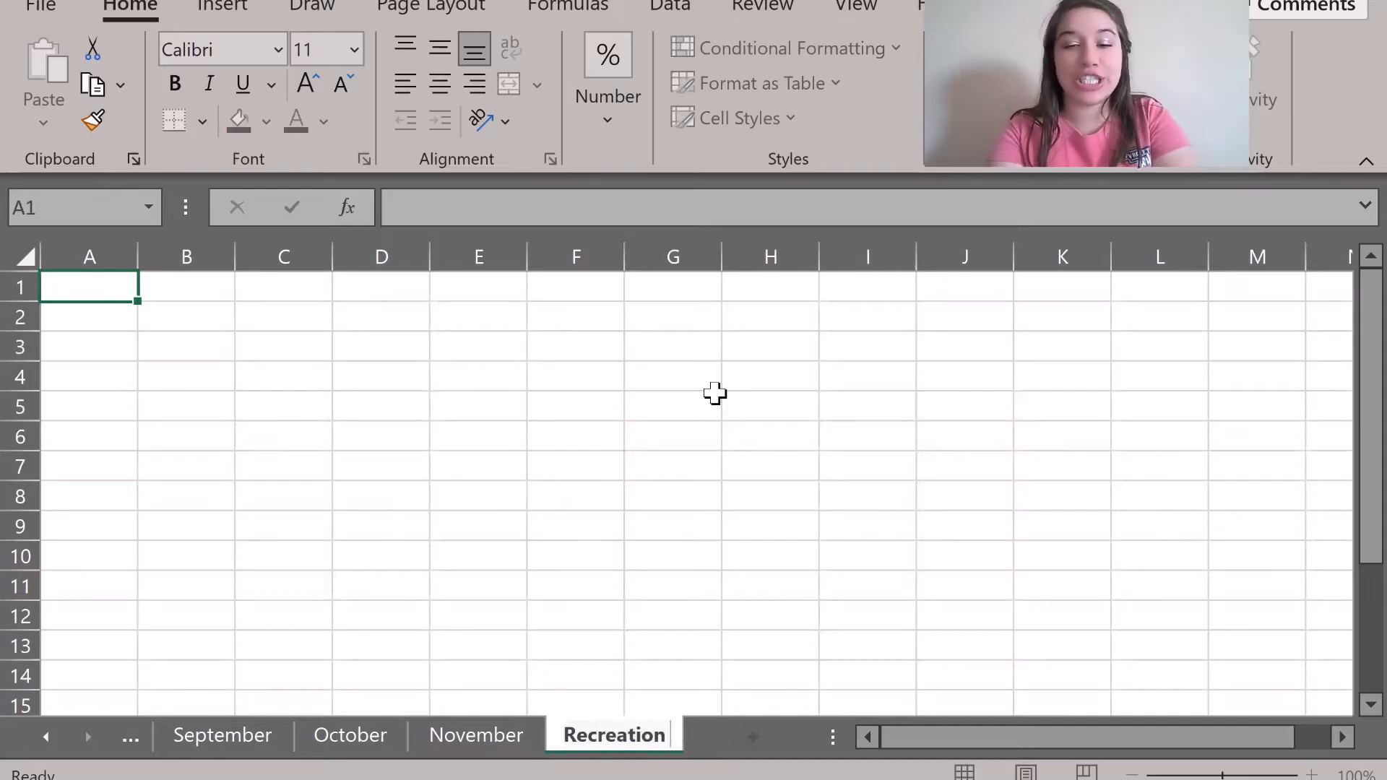
type(" Sheet")
key("Return")
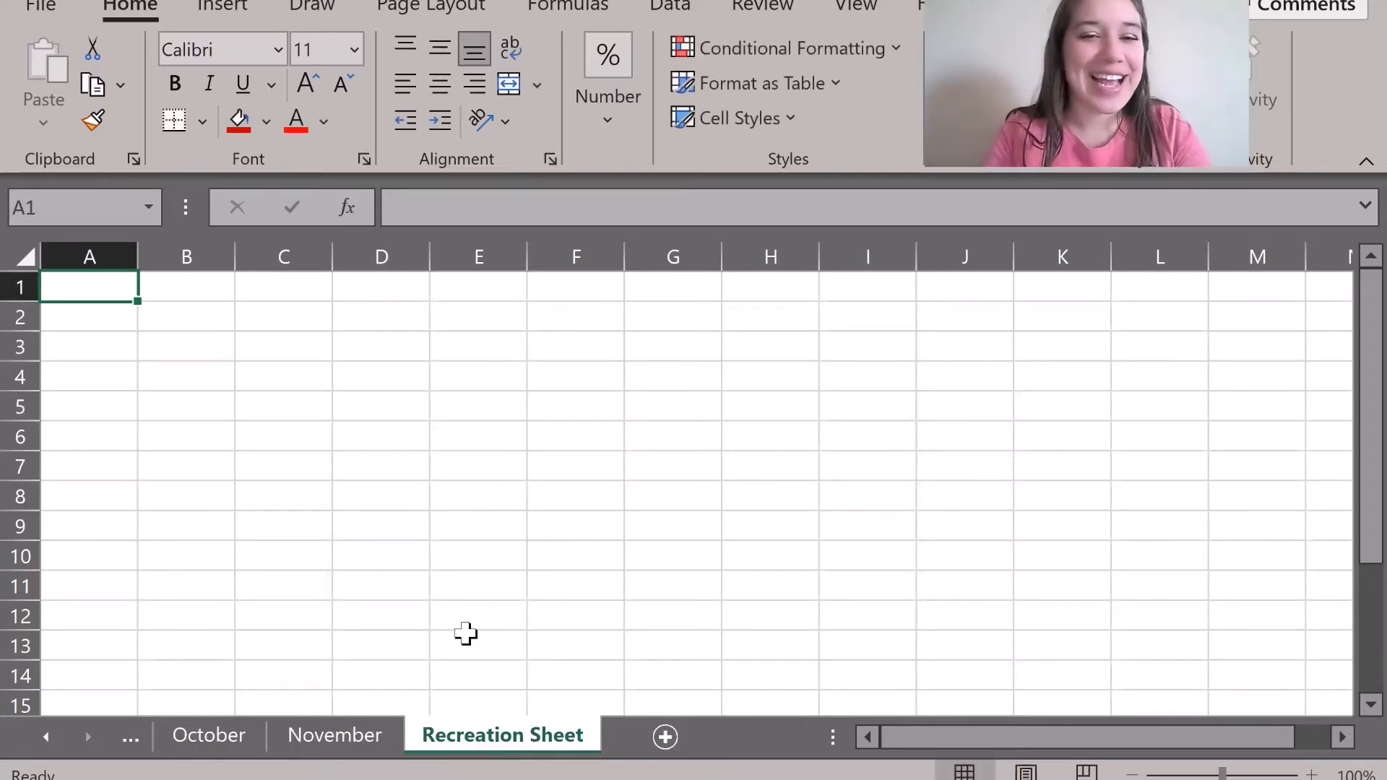
left_click(329, 747)
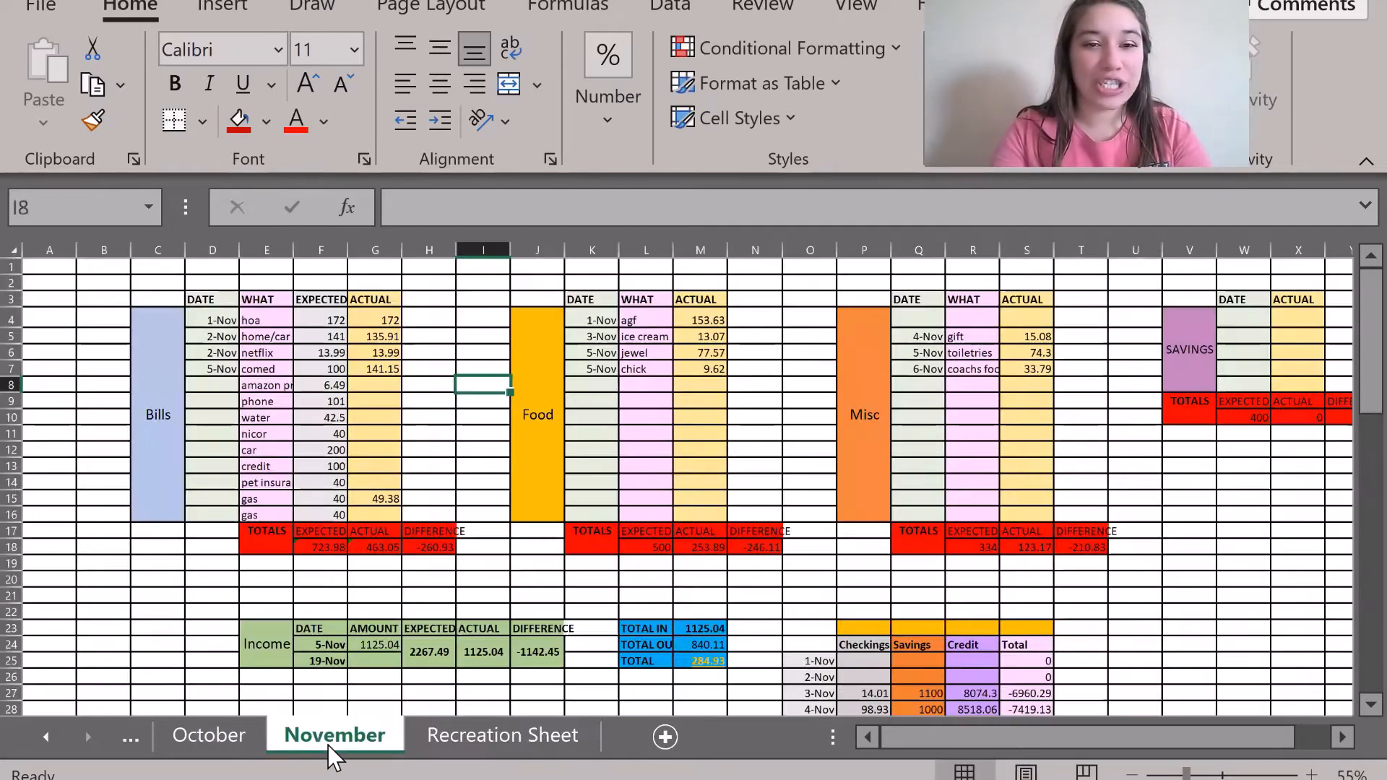
Put the Bills label in cell C10 of Recreation Sheet.
left_click_drag(162, 376, 380, 437)
left_click(473, 418)
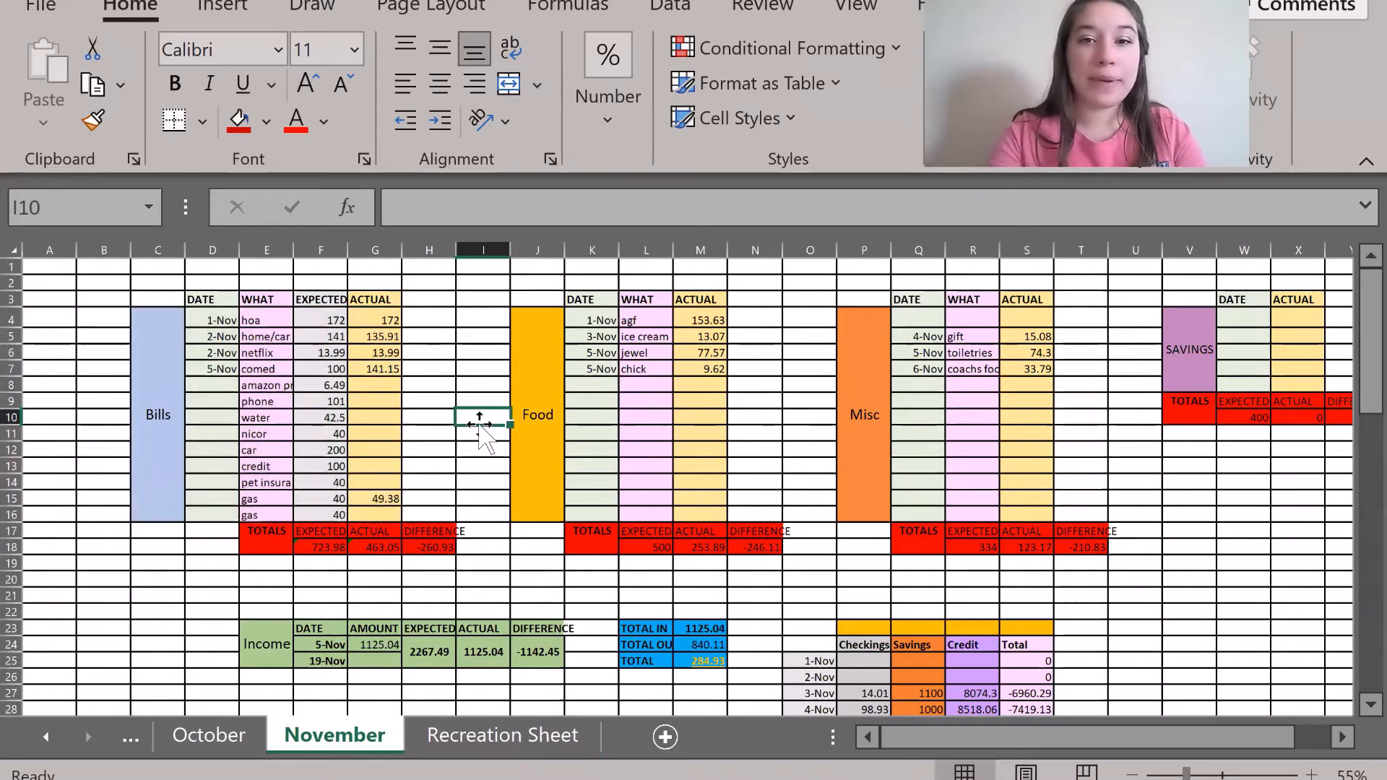
left_click(772, 414)
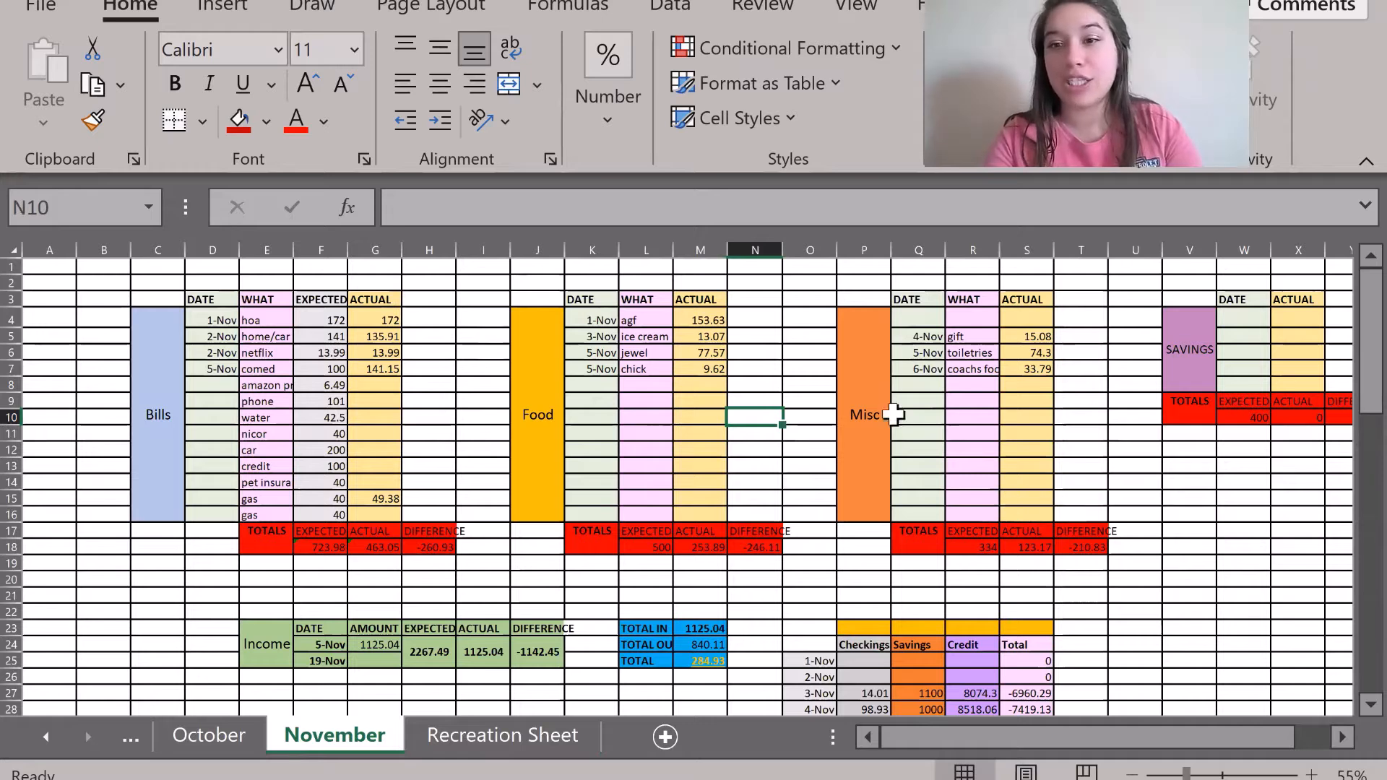
left_click(509, 733)
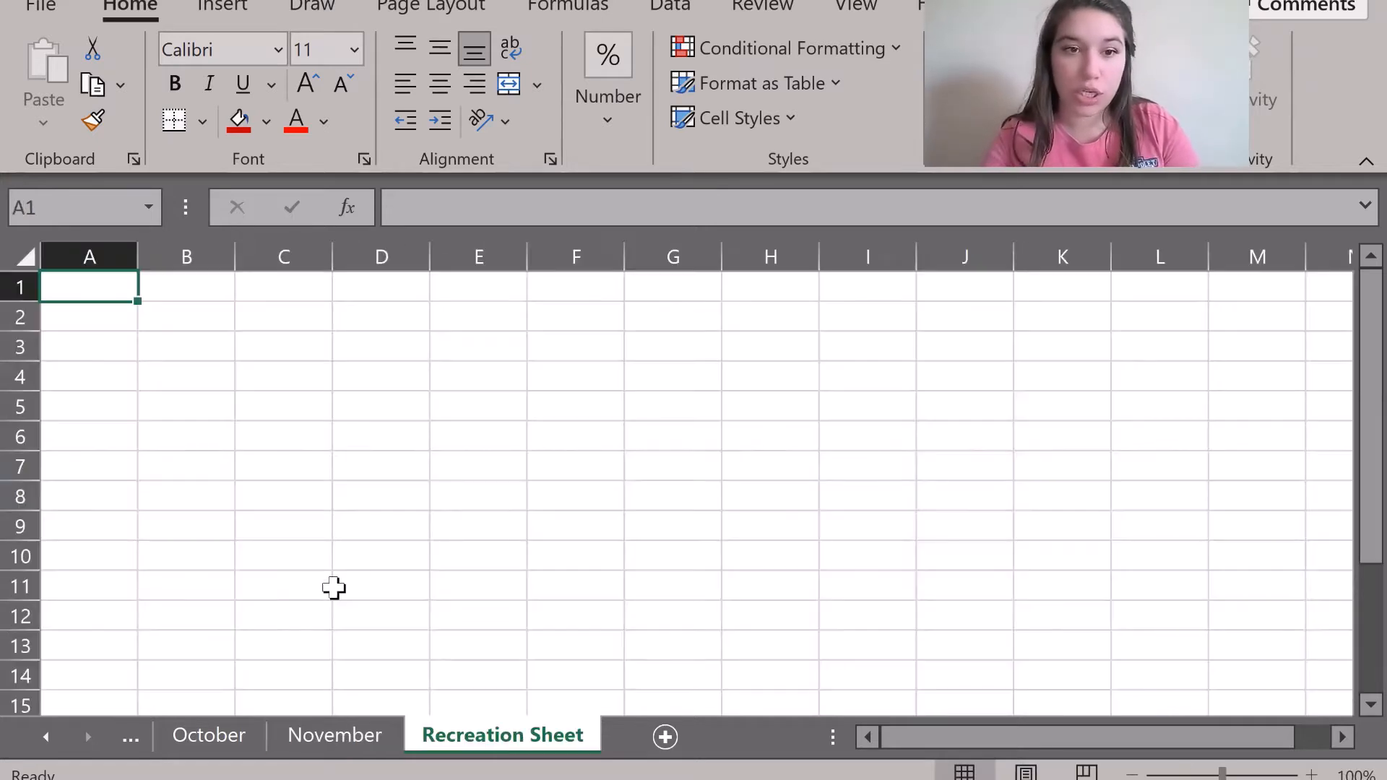
scroll(339, 589, "down", 1)
left_click(274, 467)
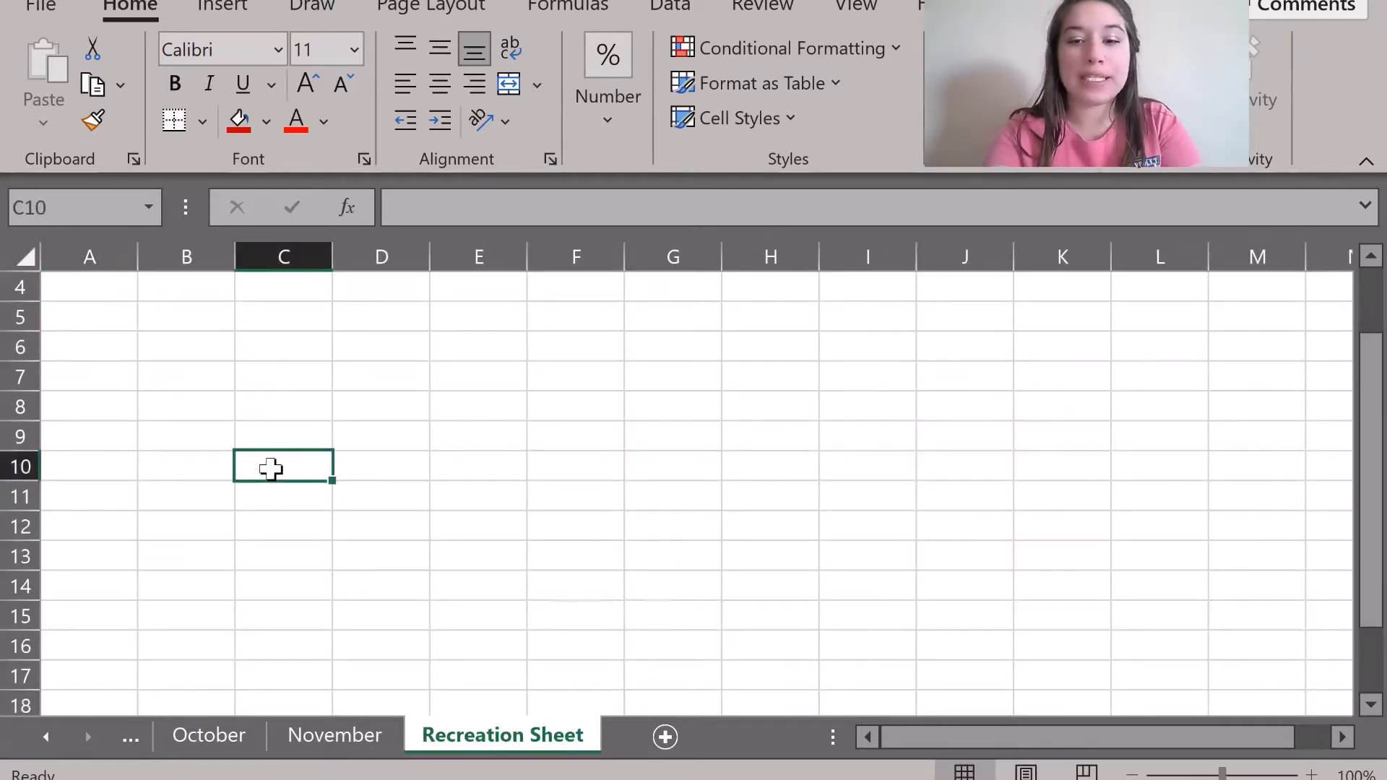
type("Bills")
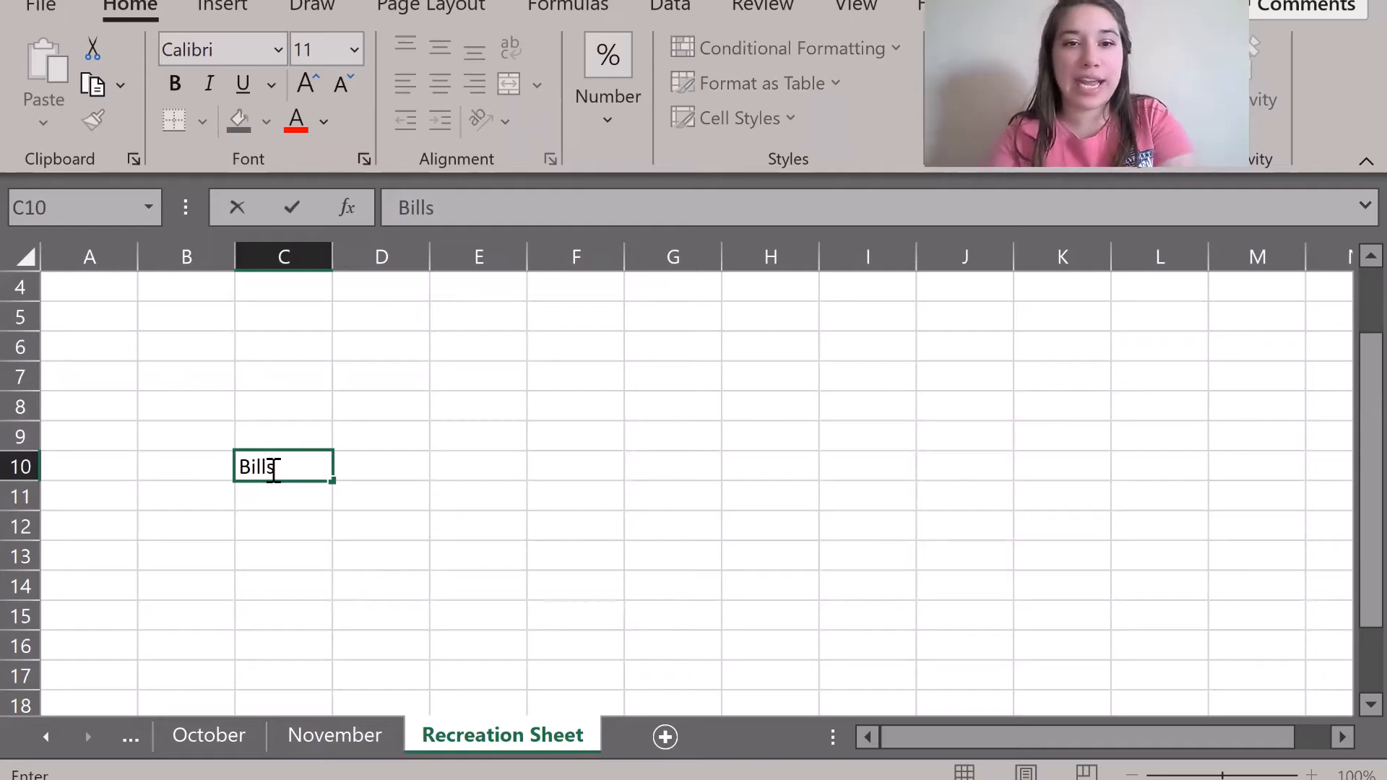
key("Tab")
Look over the November sheet's Bills column headers and merged Bills label.
left_click(325, 736)
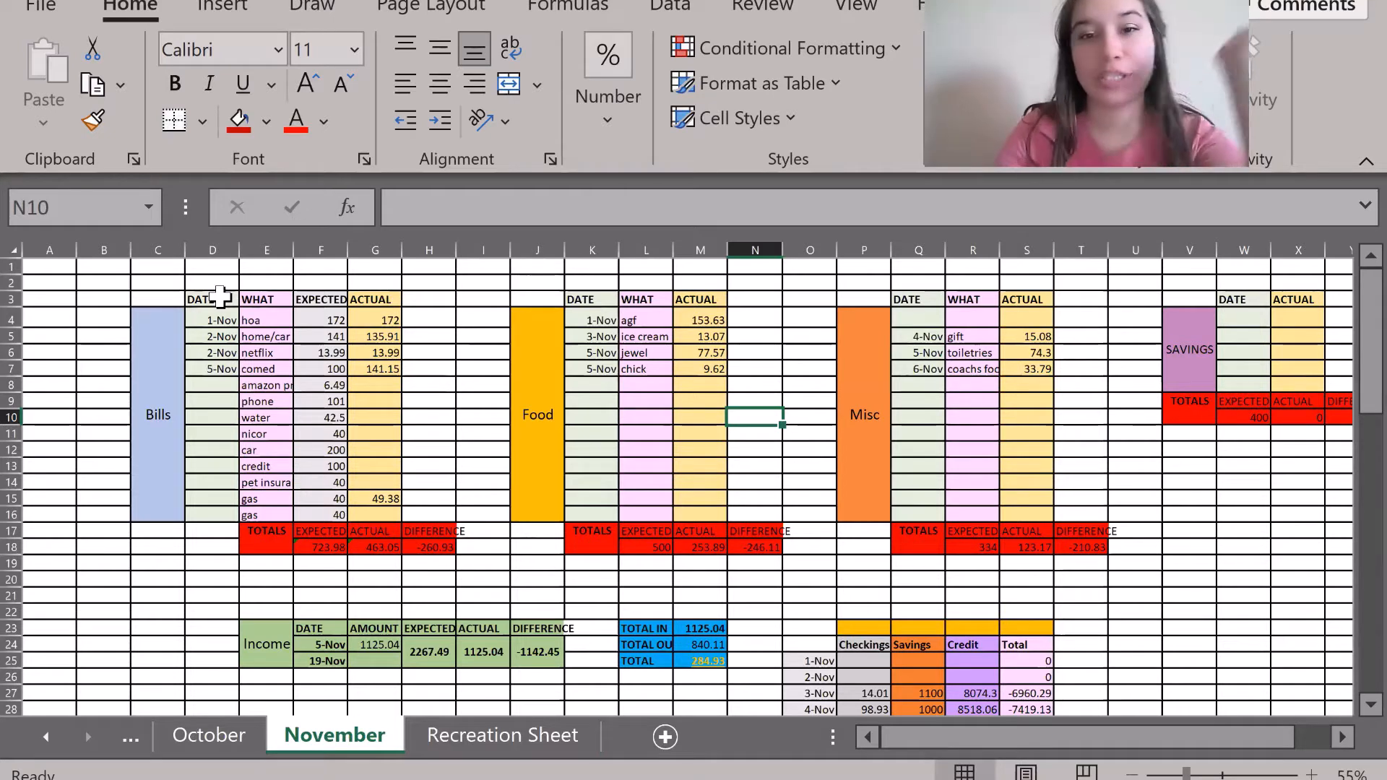
left_click_drag(221, 296, 383, 299)
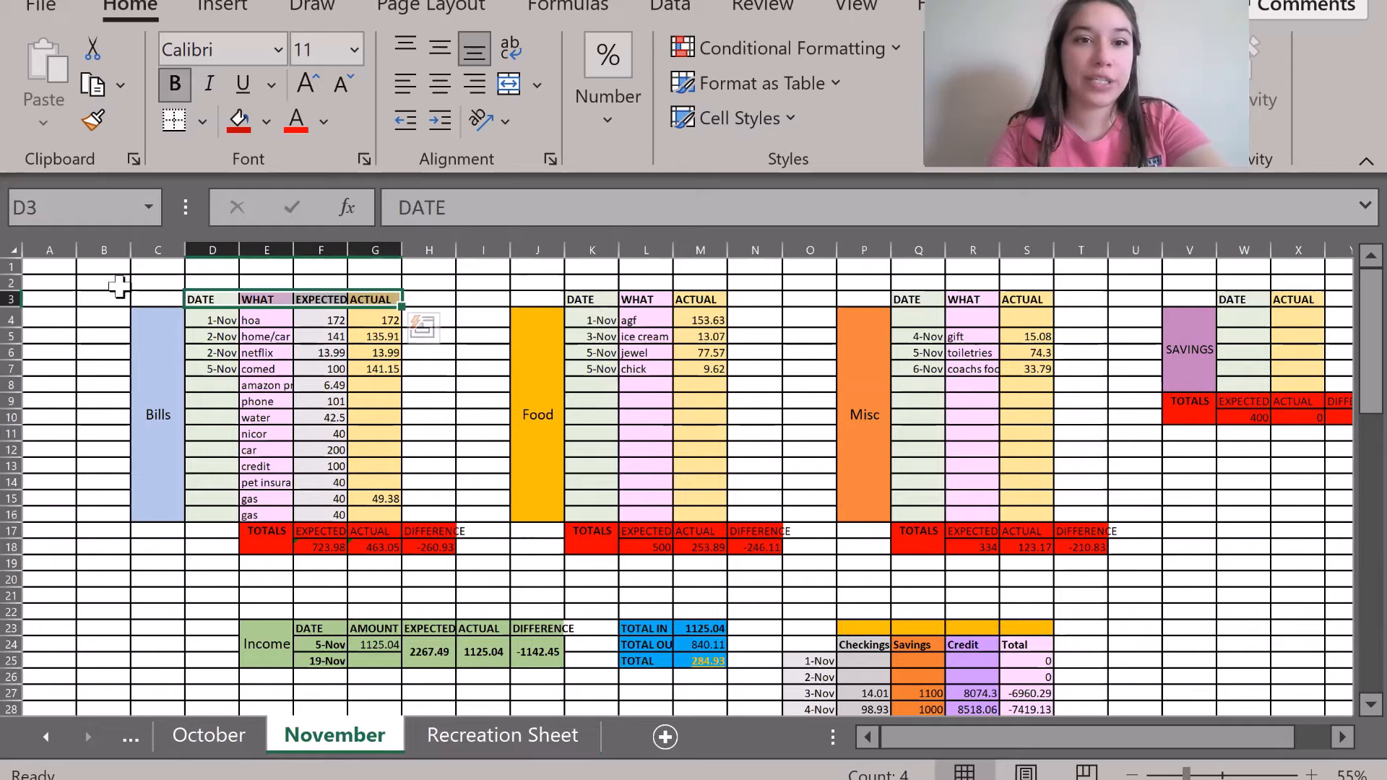
left_click(155, 296)
left_click(152, 342)
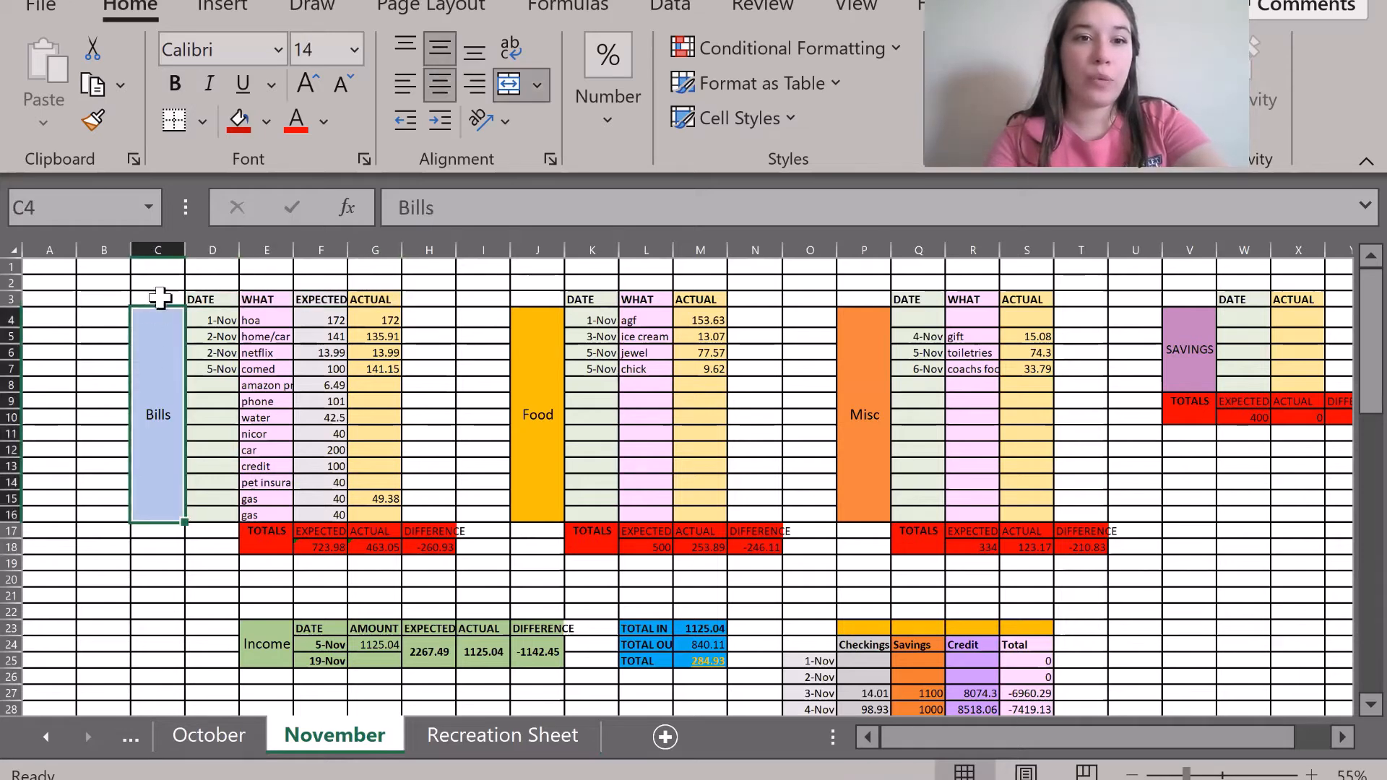
left_click(155, 298)
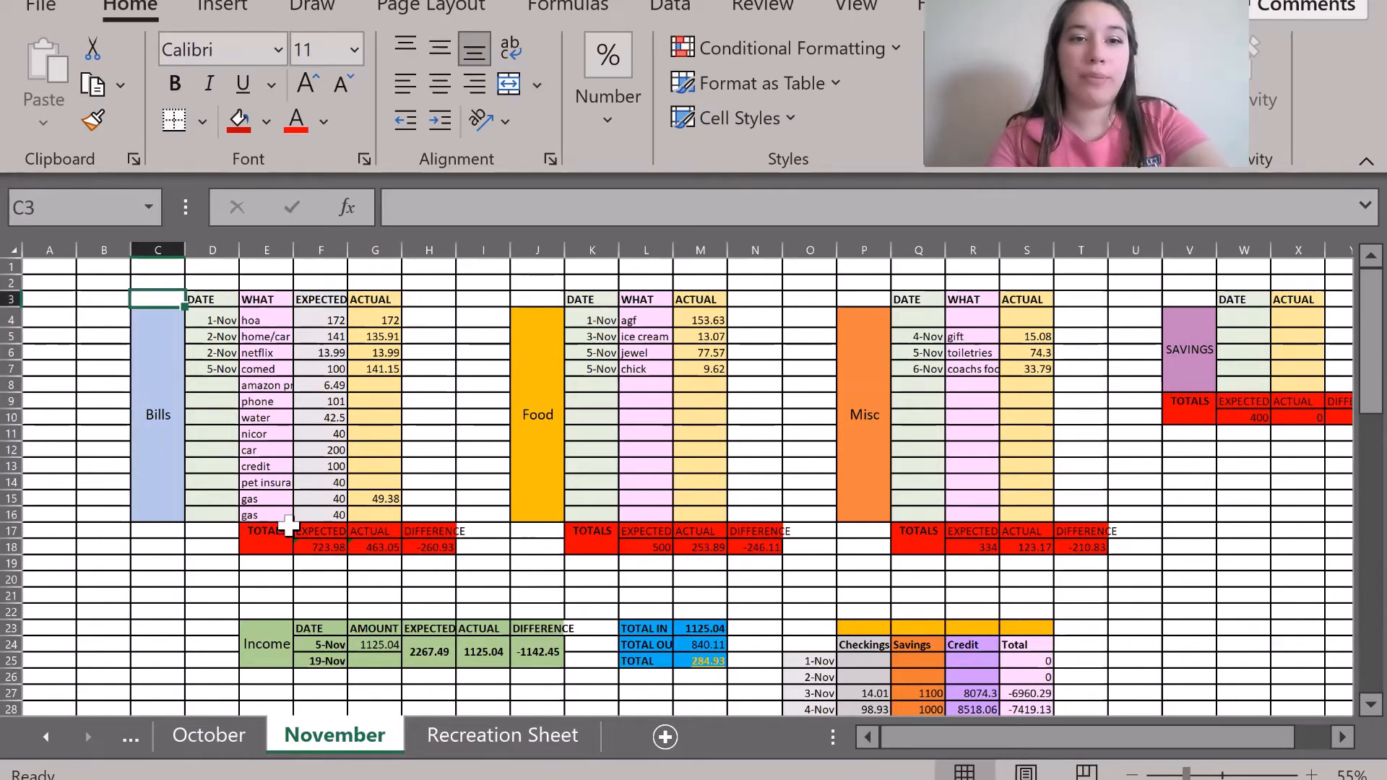
Enter the headers DATE, WHAT, EXPECTED and ACTUAL across D9:G9 on Recreation Sheet.
left_click(503, 735)
left_click(366, 436)
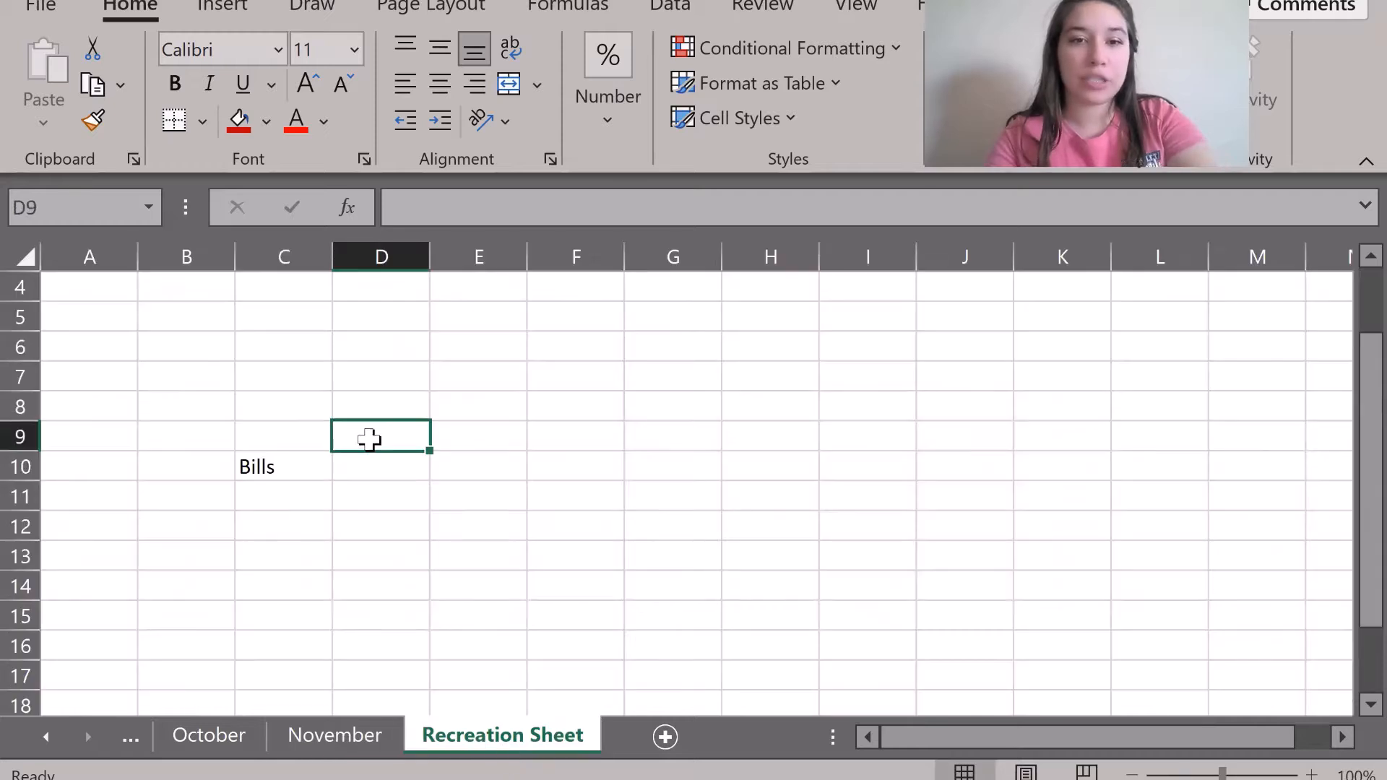
type("Date")
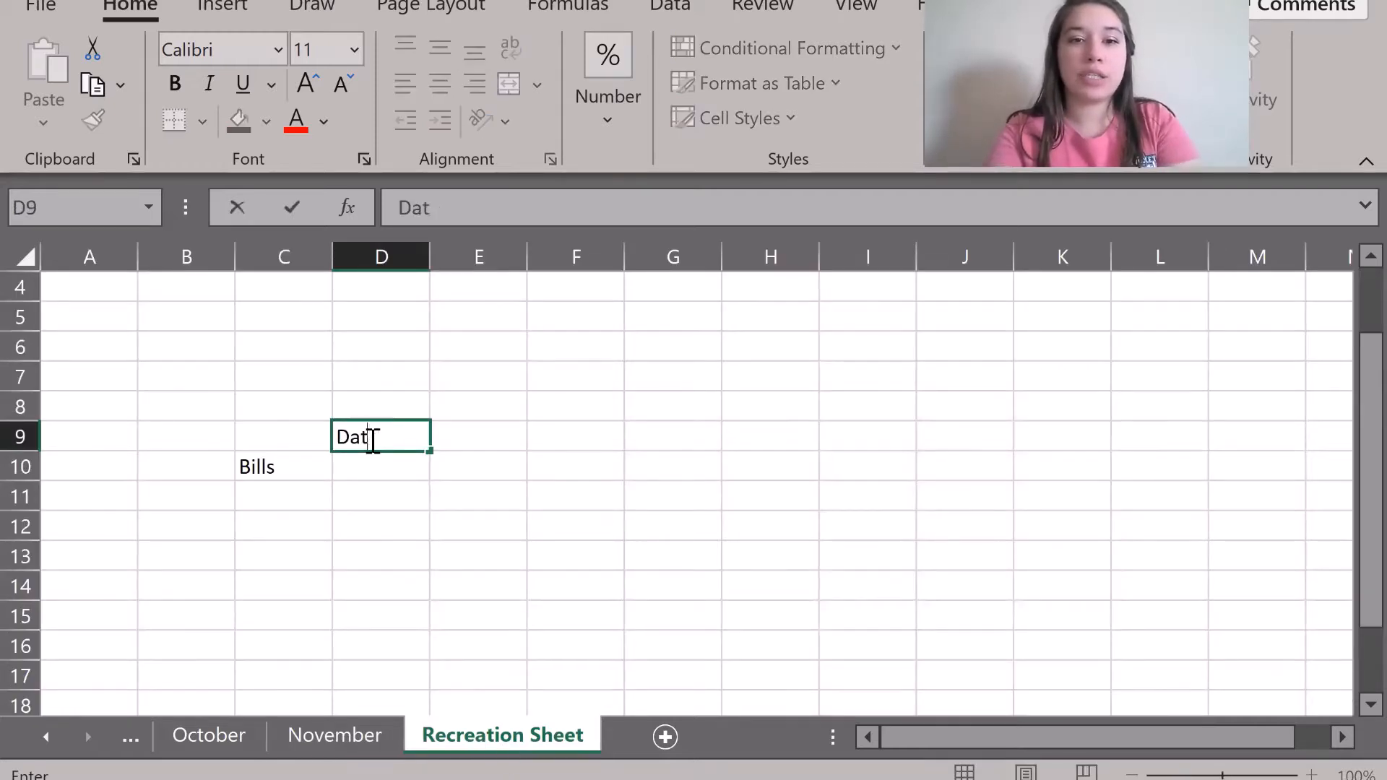
key("BackSpace")
key("BackSpace")
key("BackSpace")
left_click(329, 746)
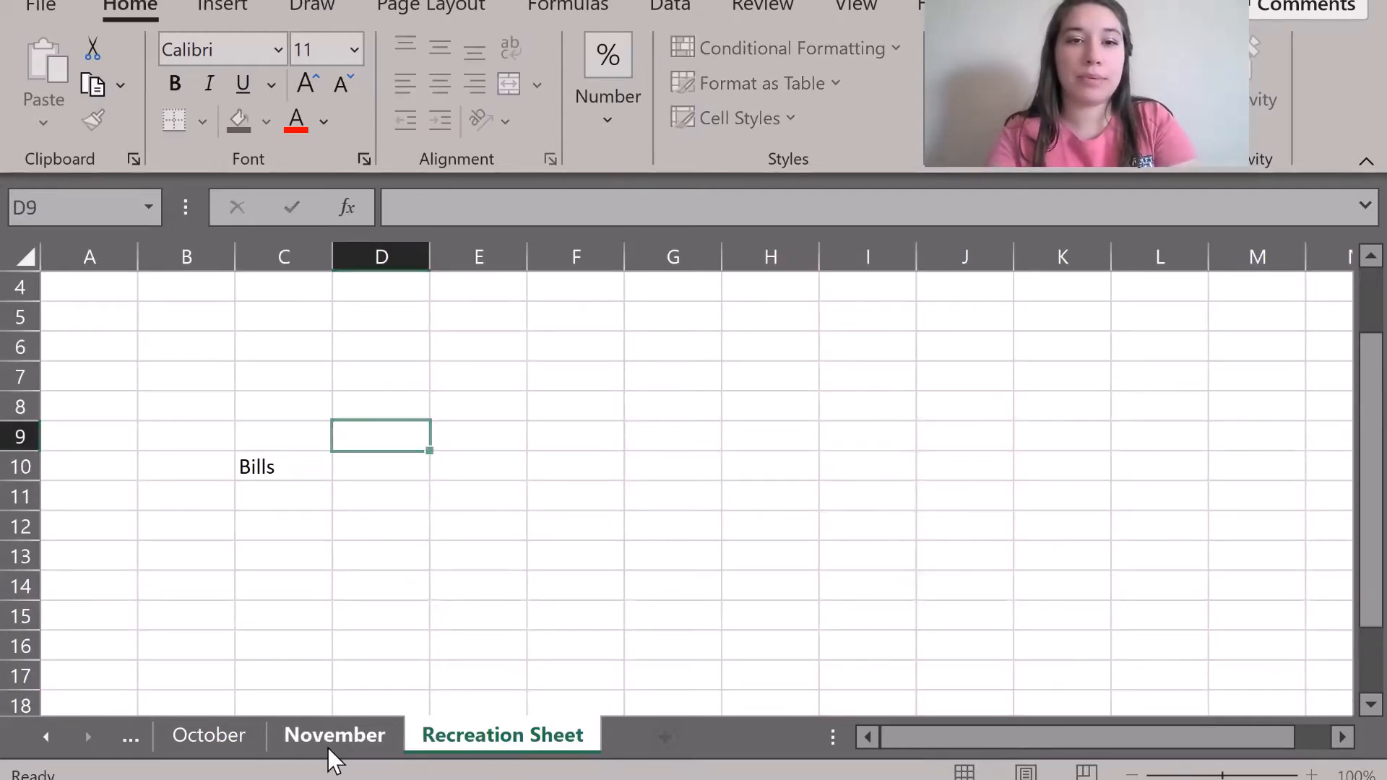
left_click(511, 736)
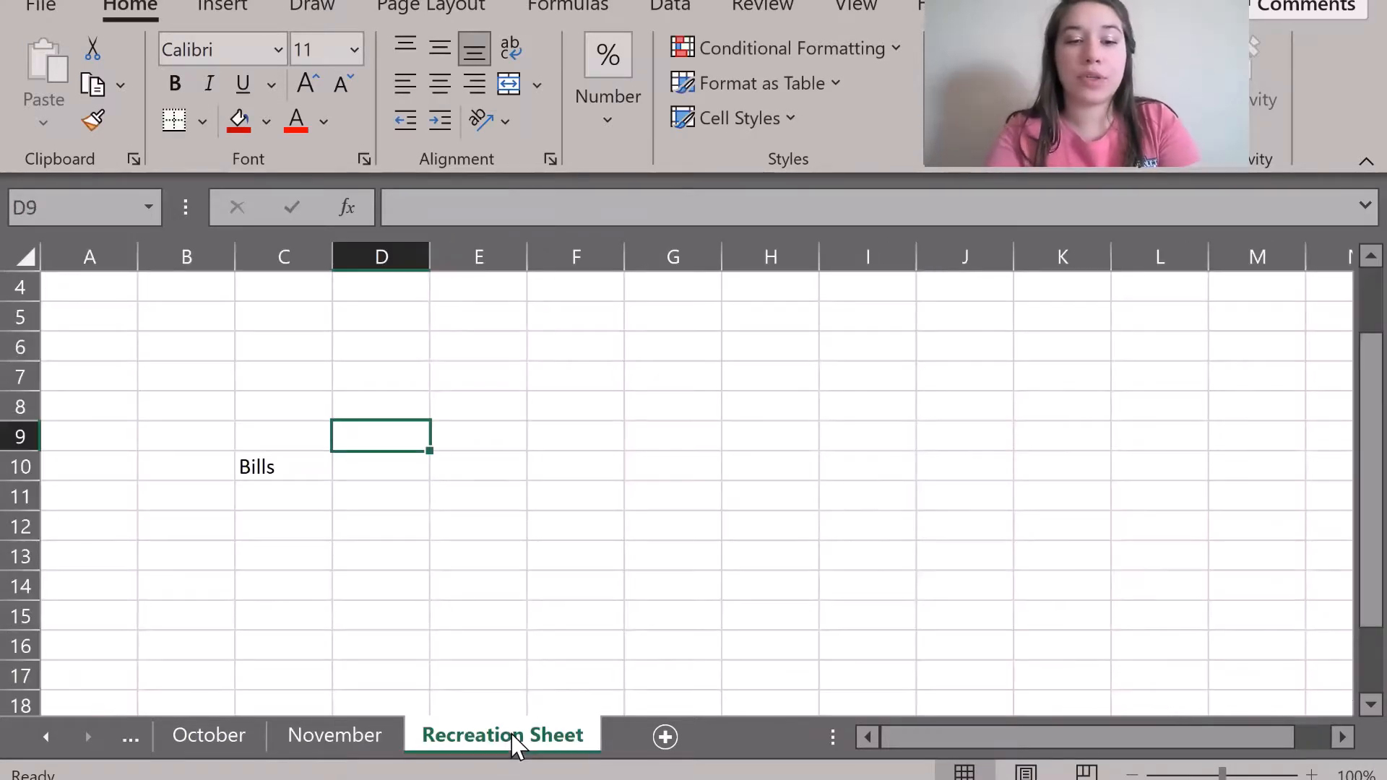
type("DATE")
key("Tab")
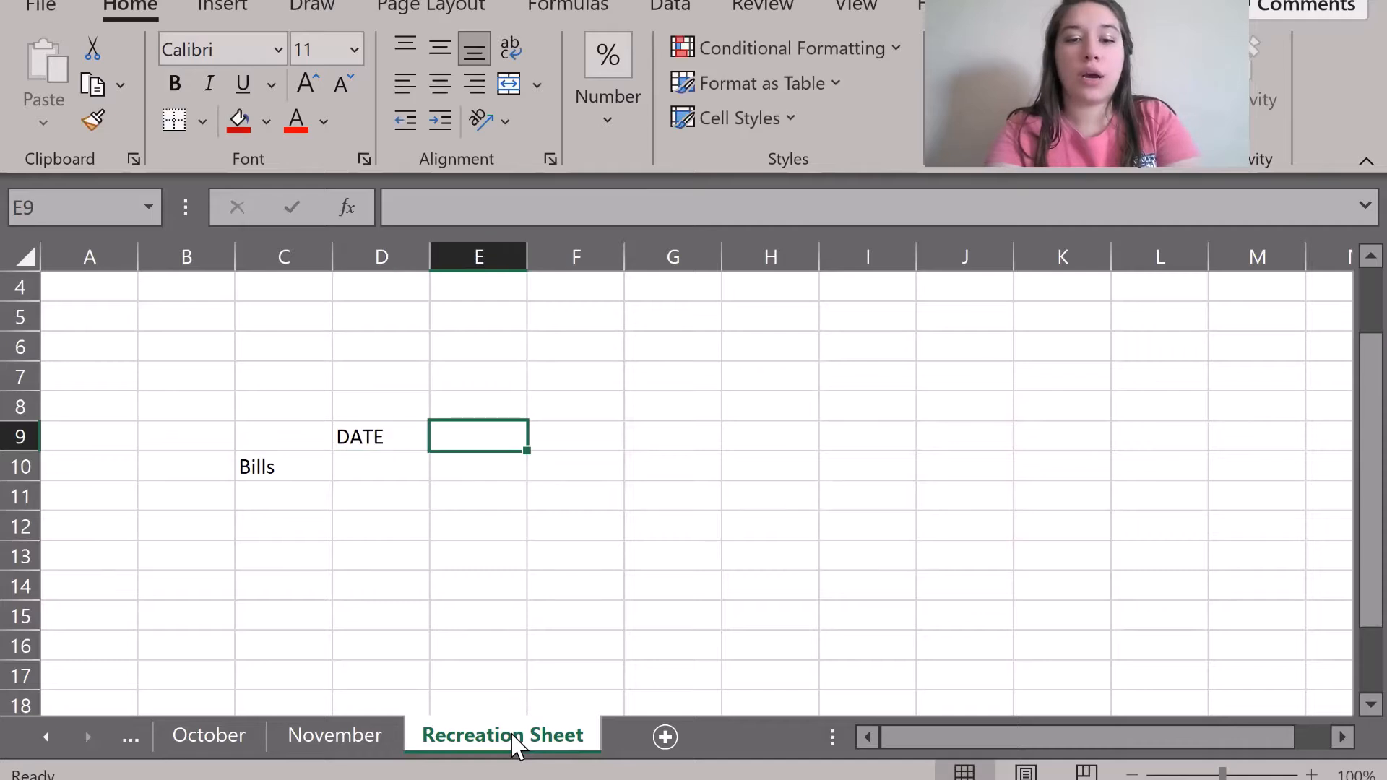
type("WHAT")
key("Tab")
type("EXPECTED")
key("Tab")
type("ACTUAL")
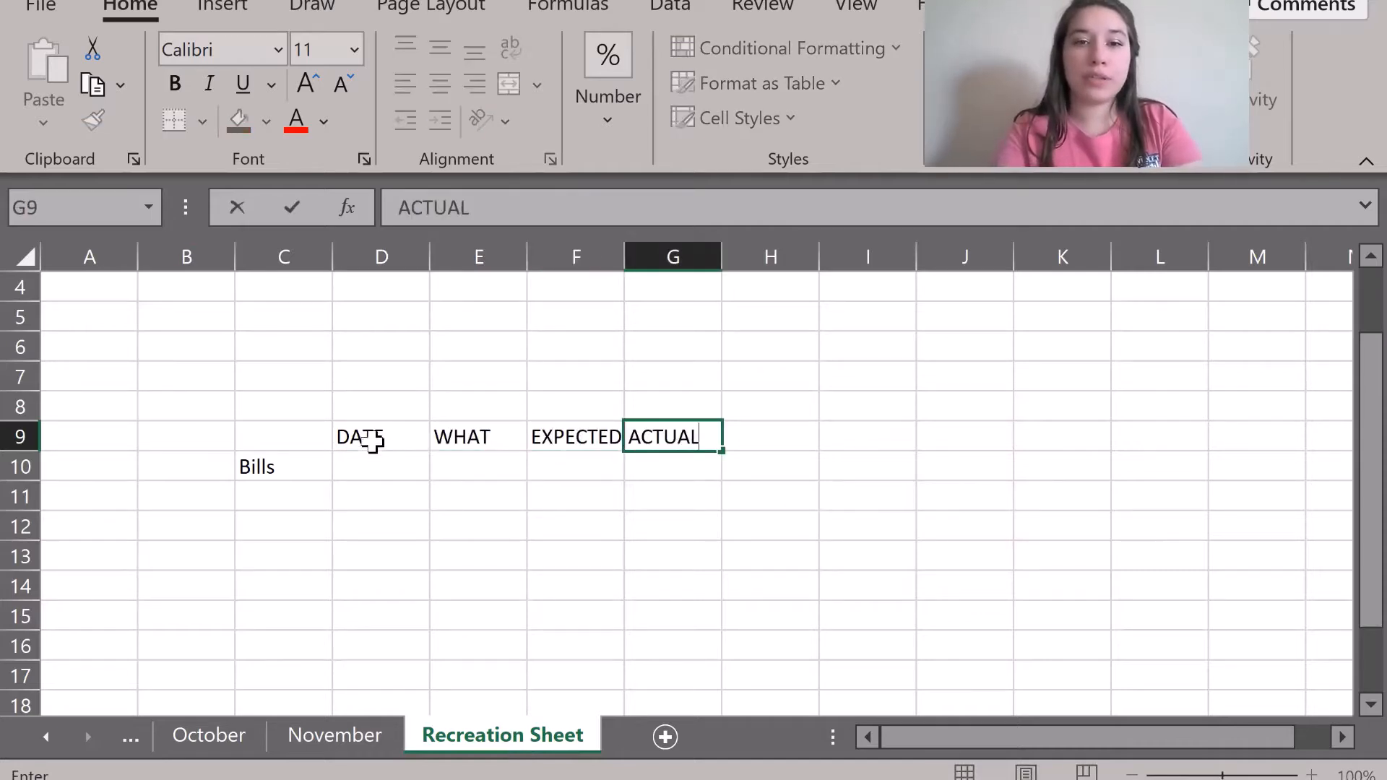
Bold the D9:G9 headers and the C10 Bills label, then compare with November.
left_click_drag(367, 441, 655, 441)
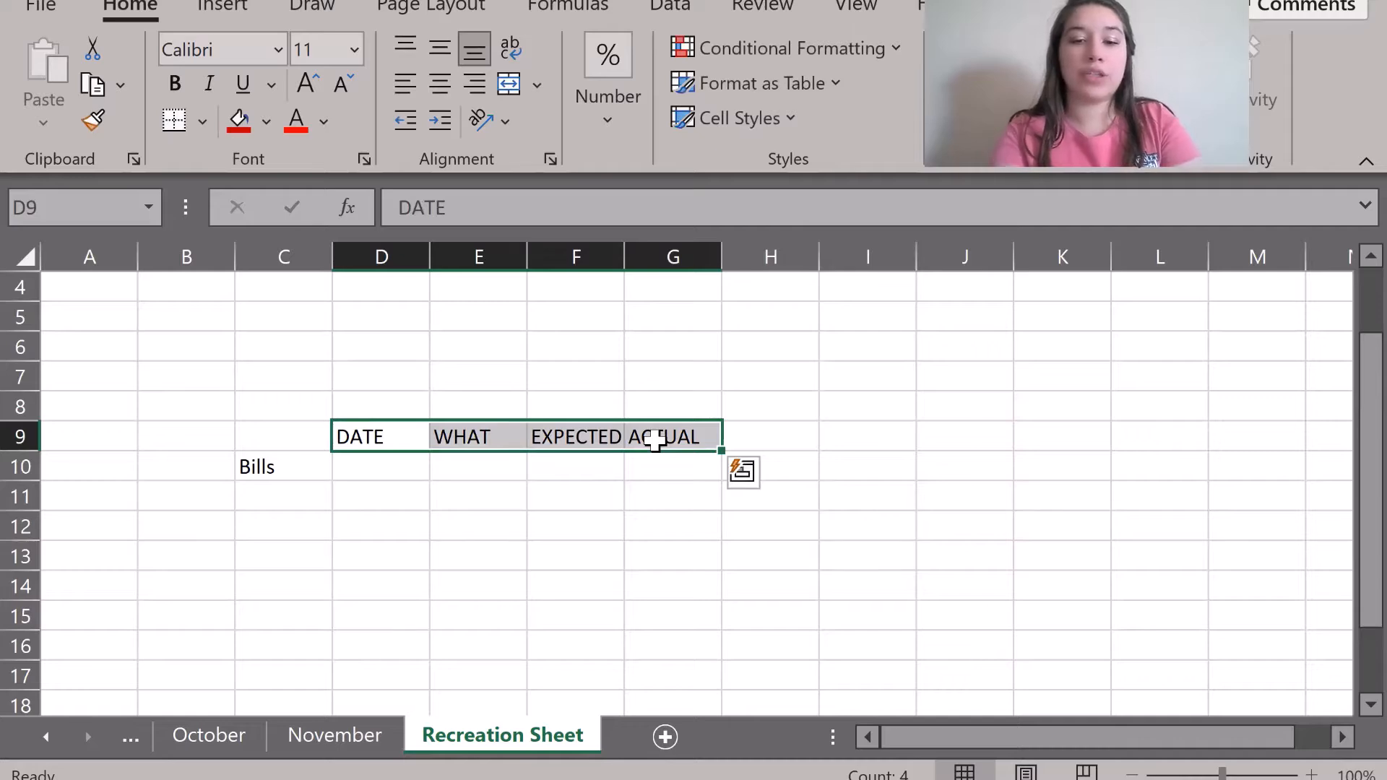
key("ctrl+b")
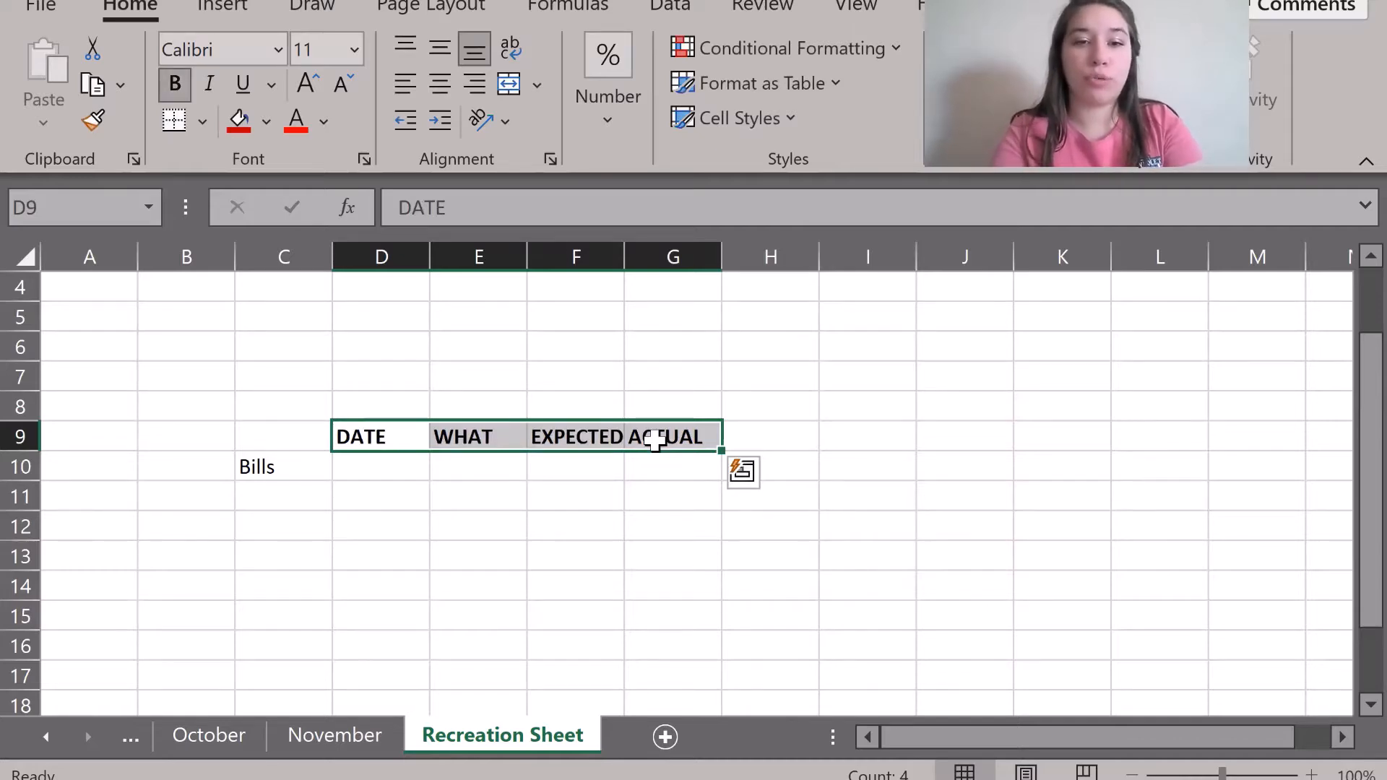
left_click(298, 463)
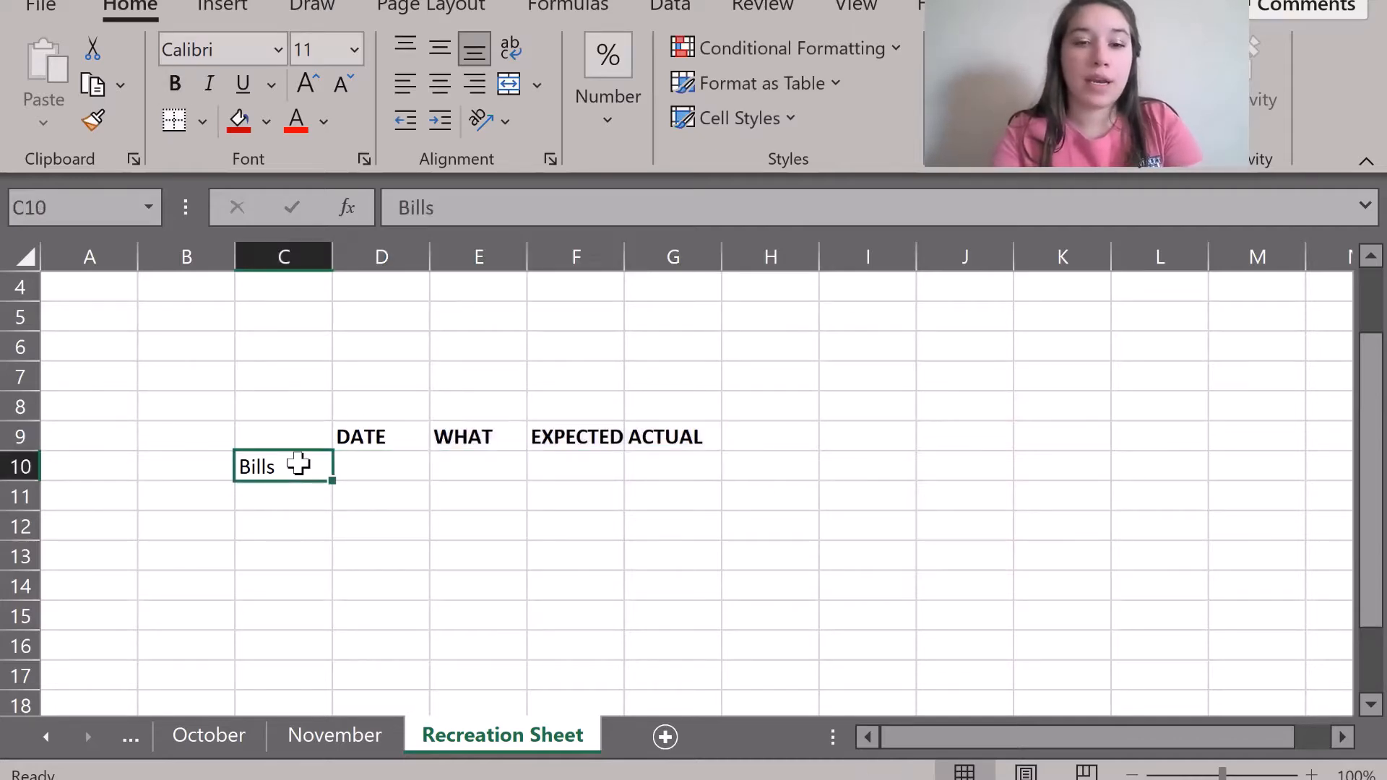
key("ctrl+b")
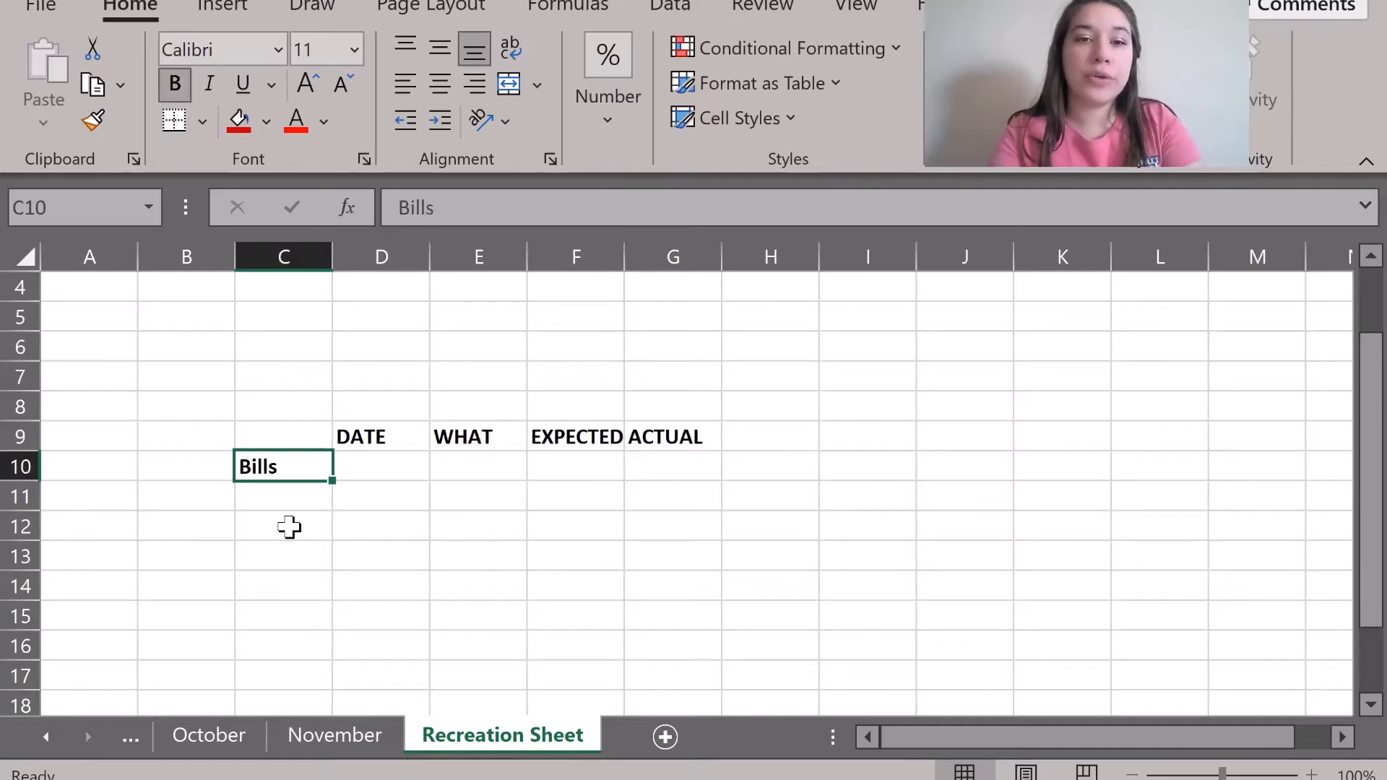
scroll(289, 527, "down", 1)
left_click(340, 730)
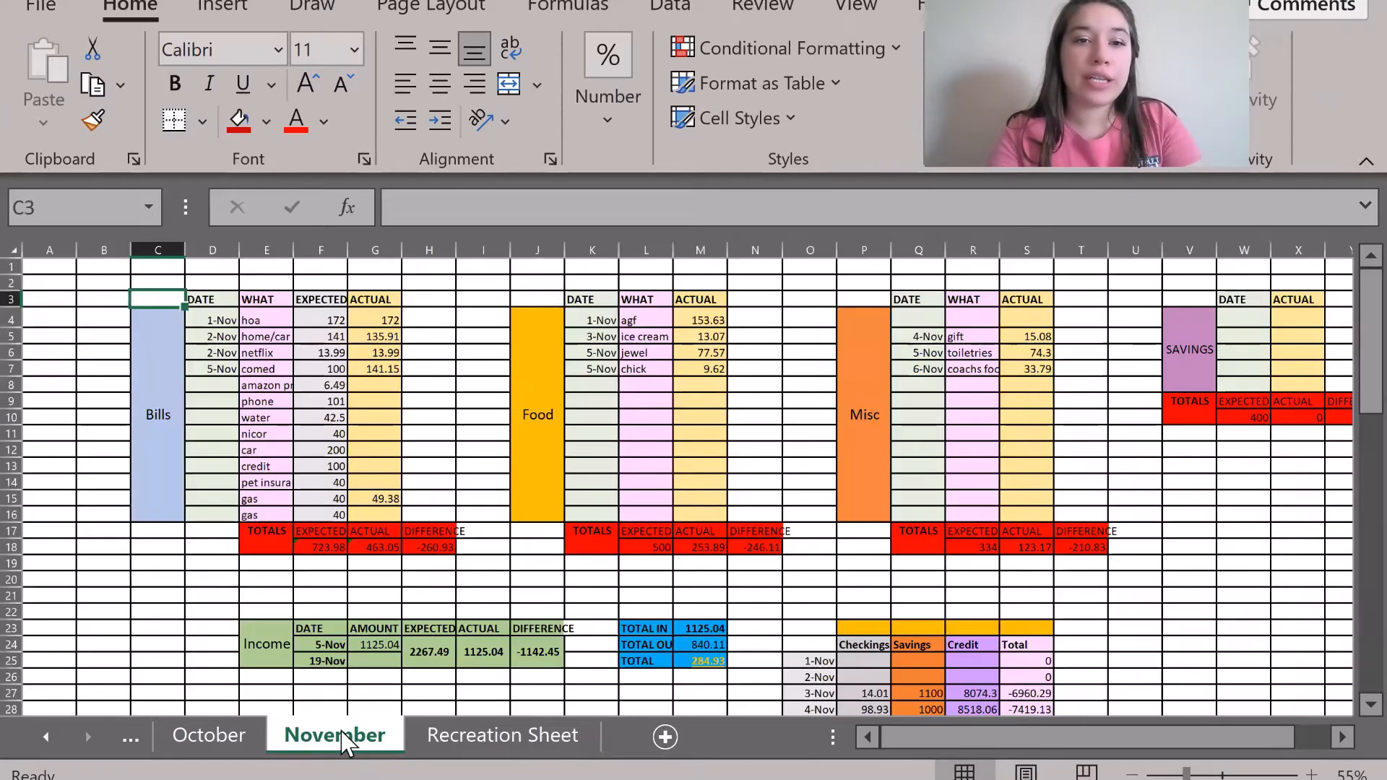
left_click(148, 449)
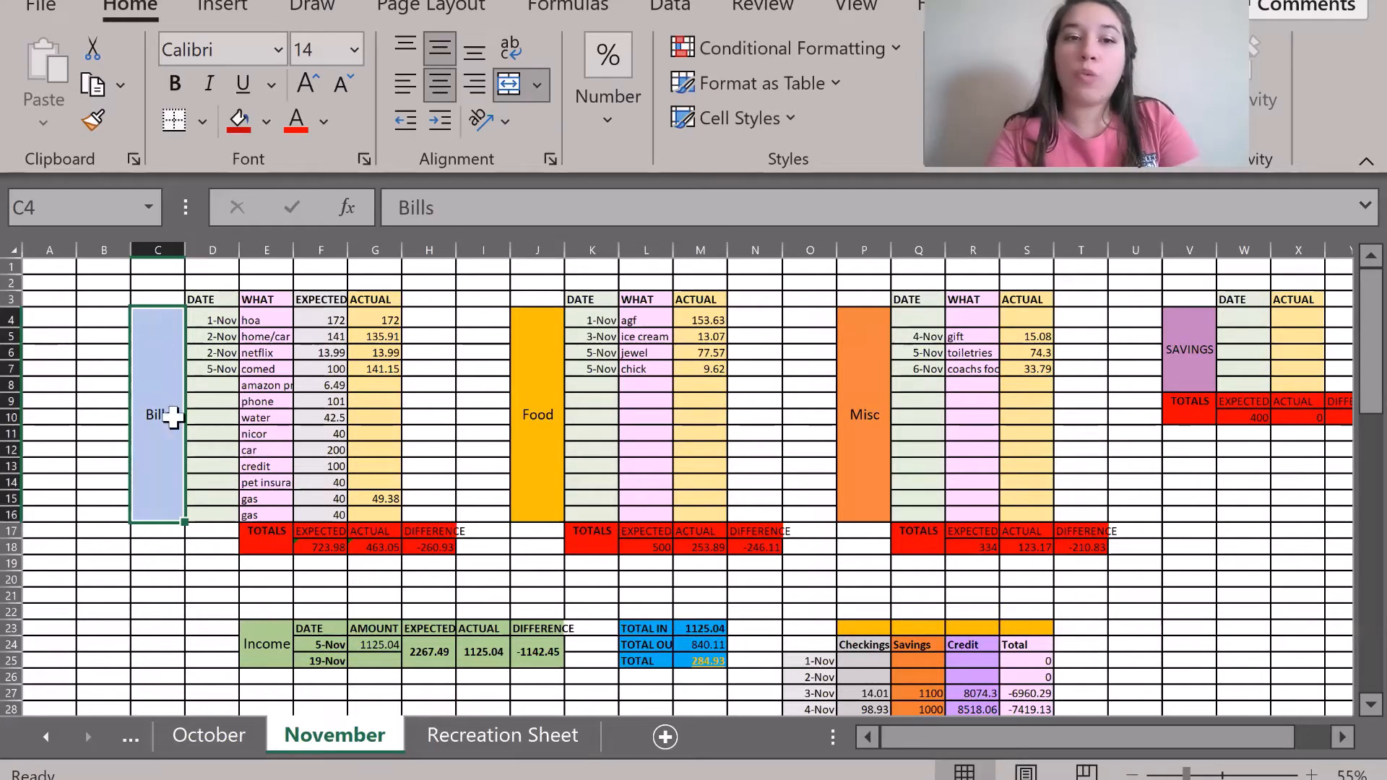
Merge C10:C19 into one Bills cell, centred horizontally and vertically.
left_click(485, 737)
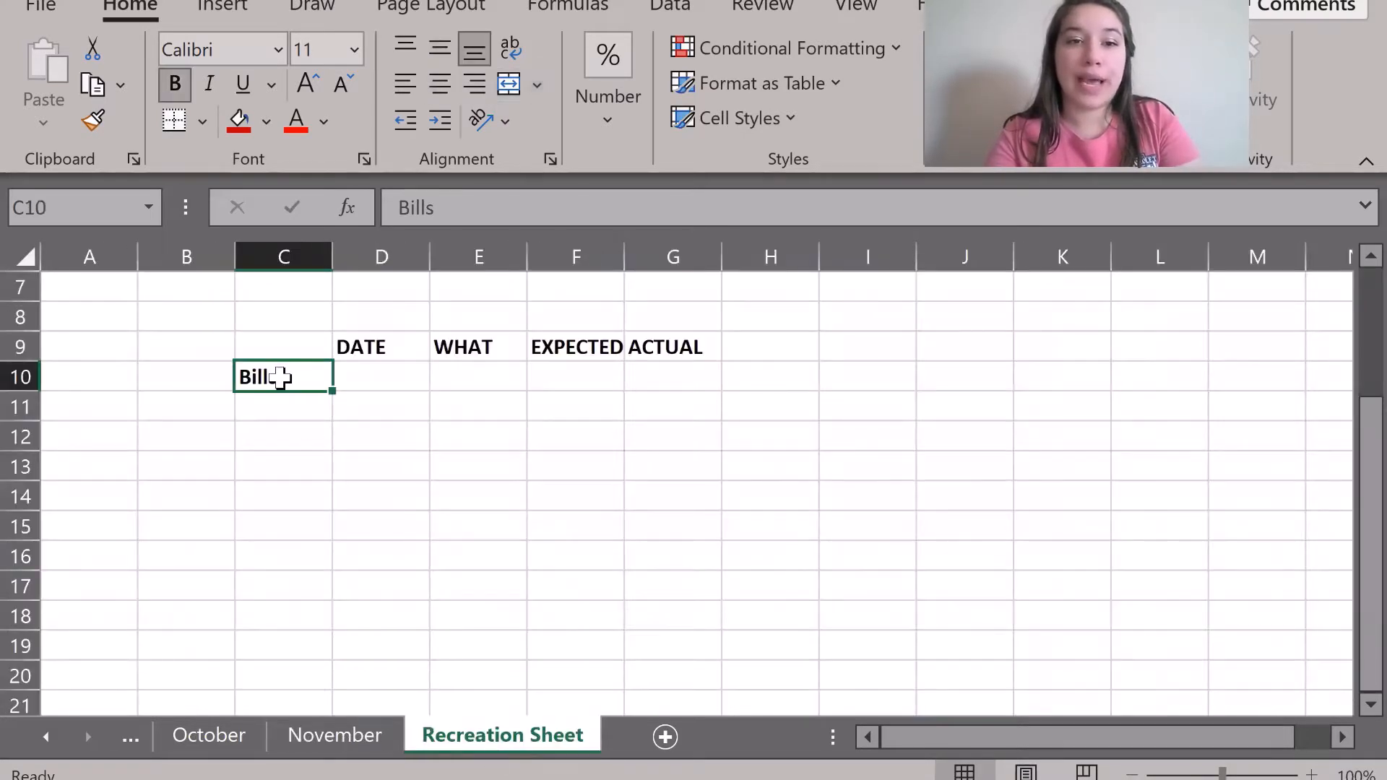
left_click_drag(281, 377, 290, 640)
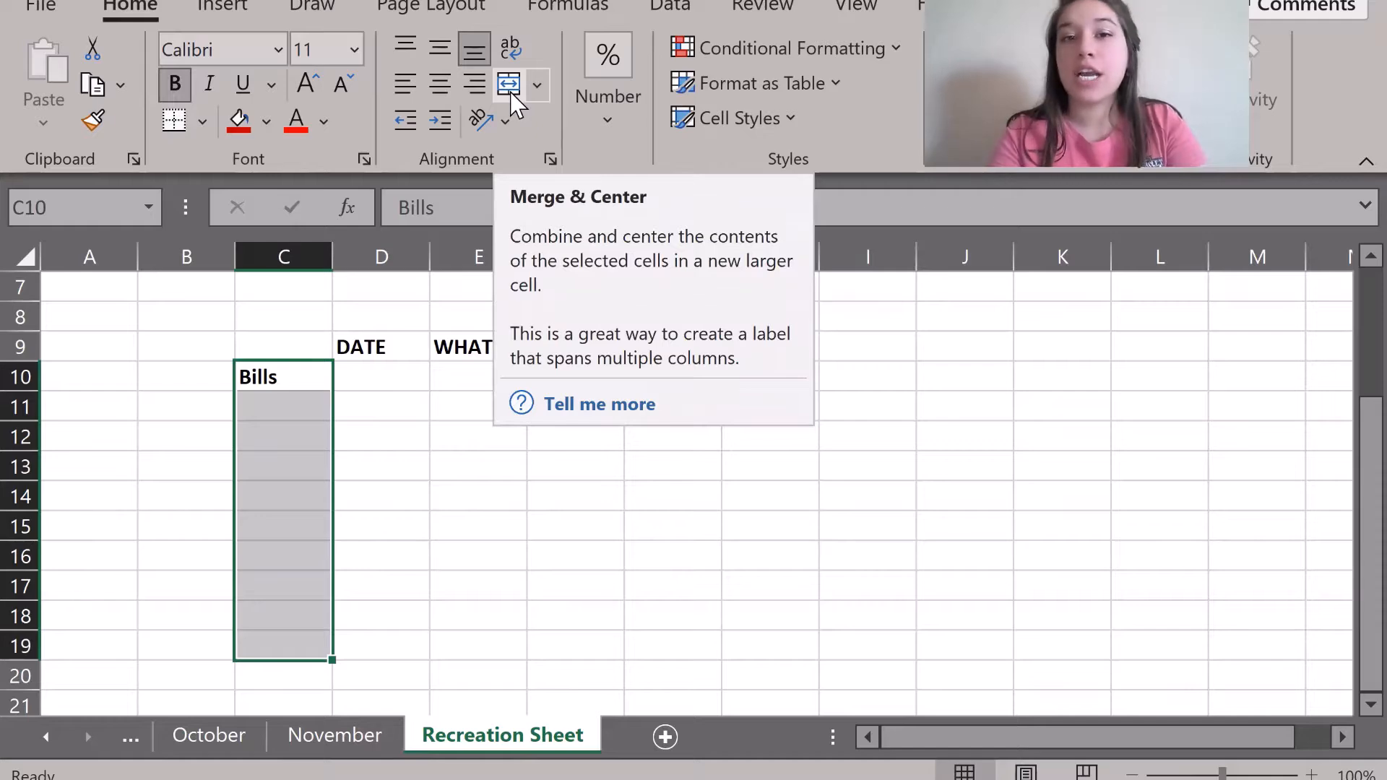
left_click(548, 93)
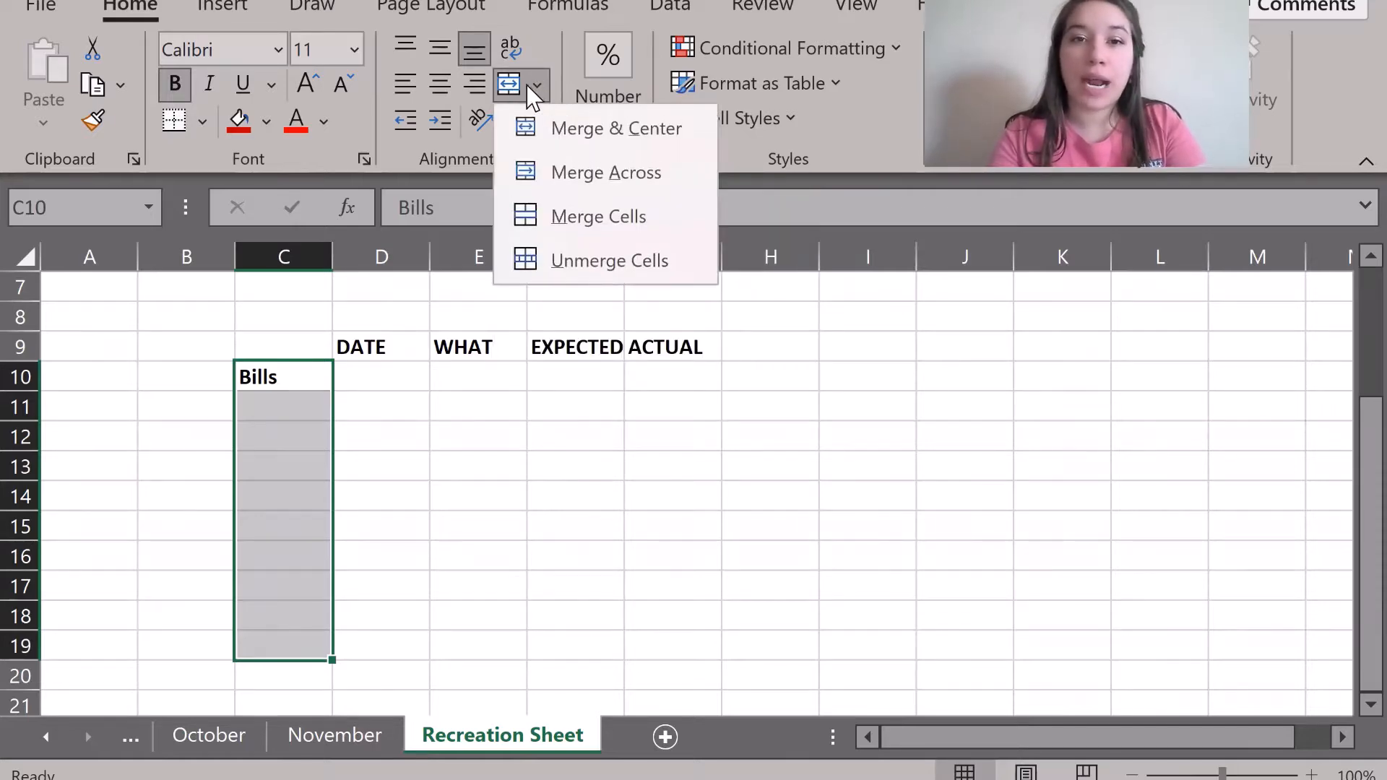
left_click(504, 82)
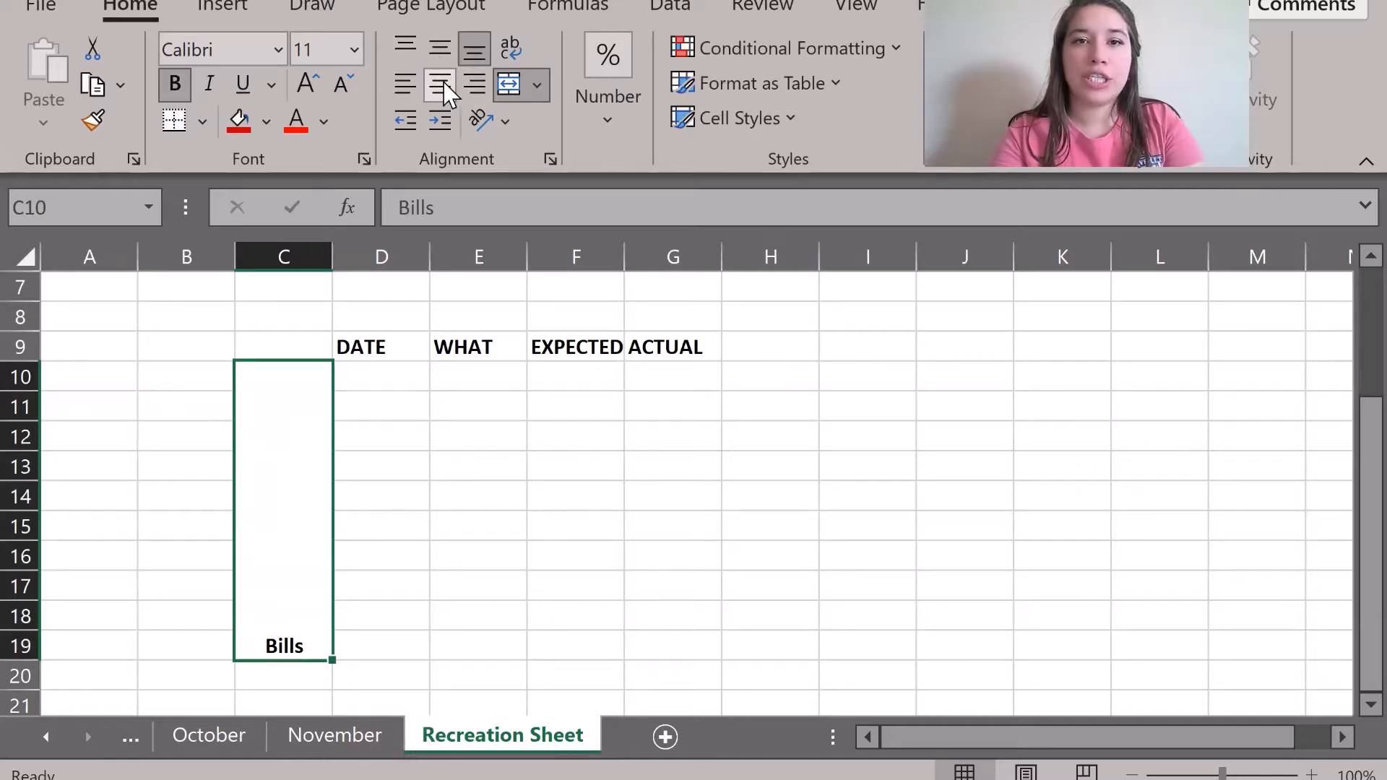
left_click(437, 50)
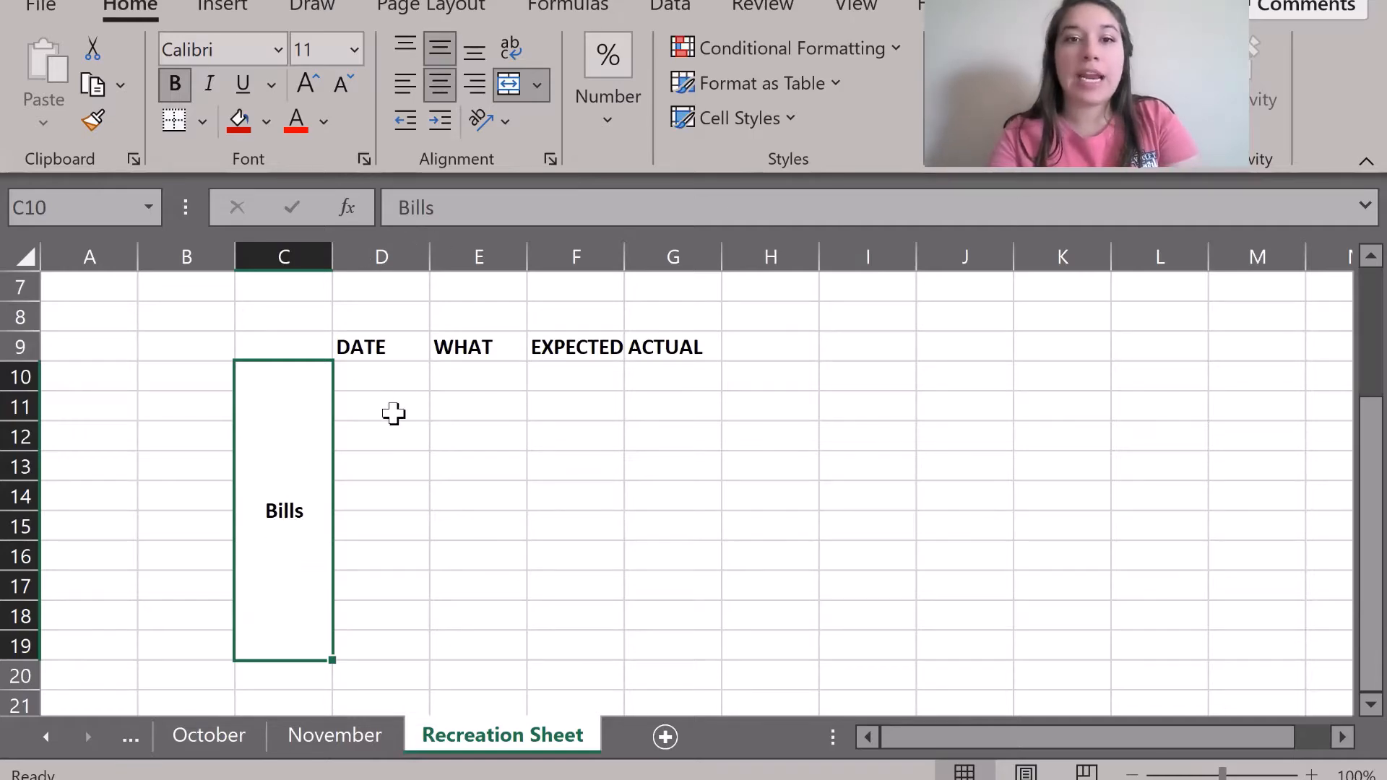
left_click(390, 369)
left_click(335, 744)
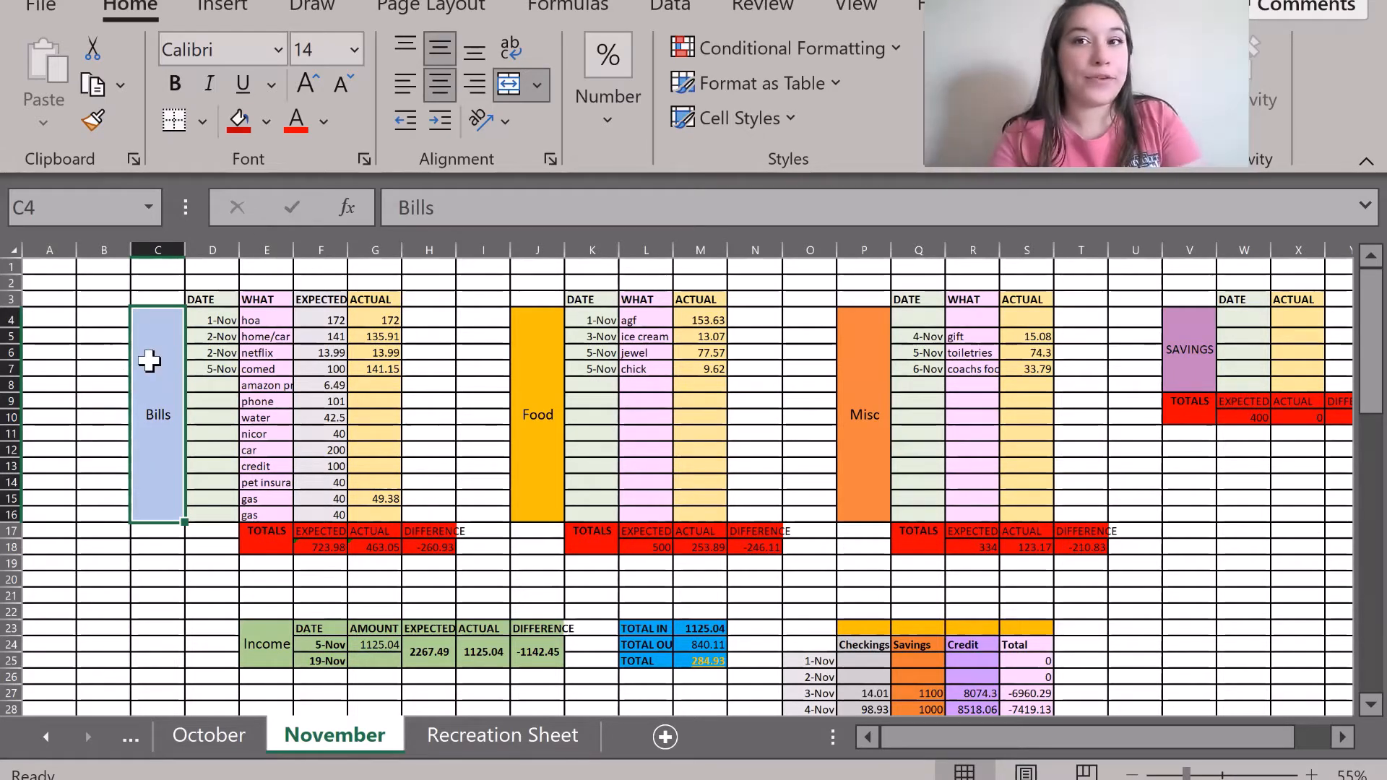
Fill the merged Bills block light pink and compare colours with November.
left_click(498, 735)
left_click(295, 415)
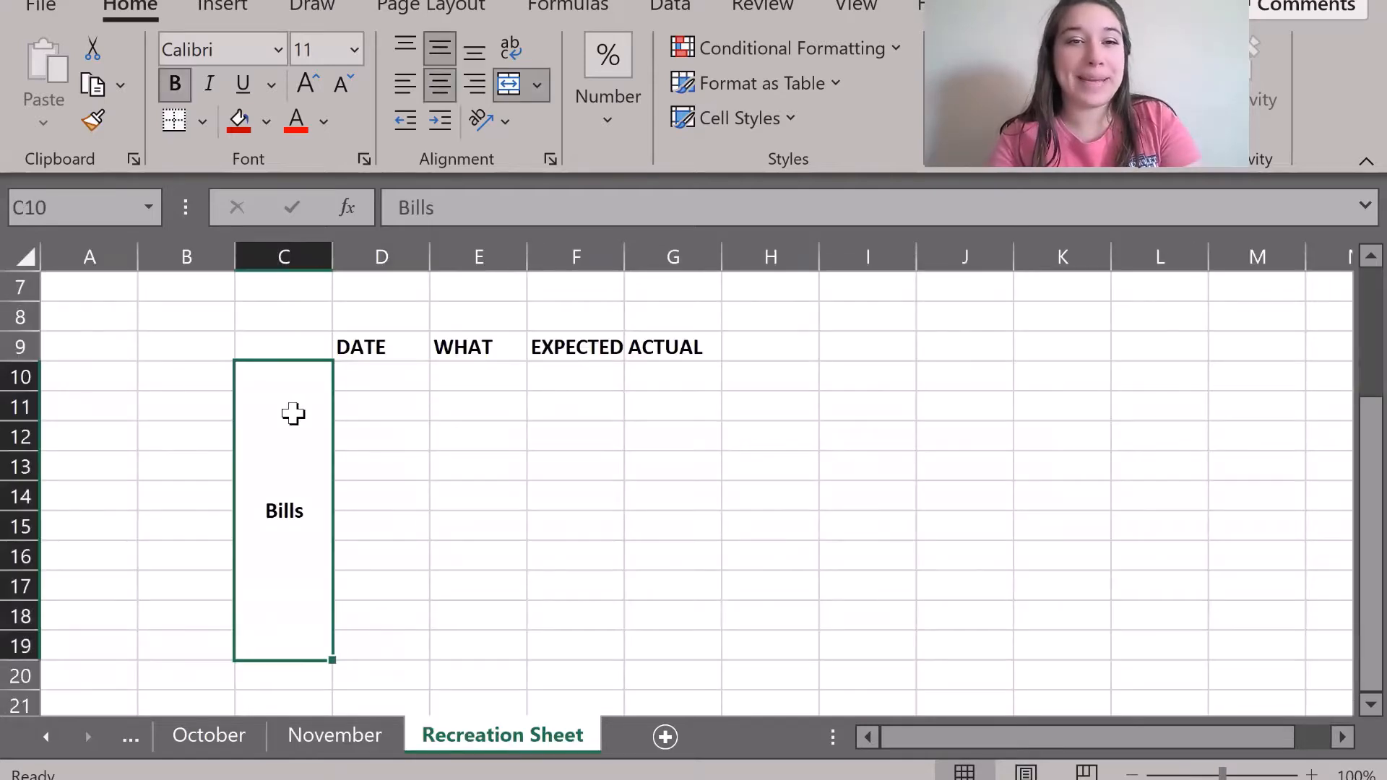
left_click(268, 122)
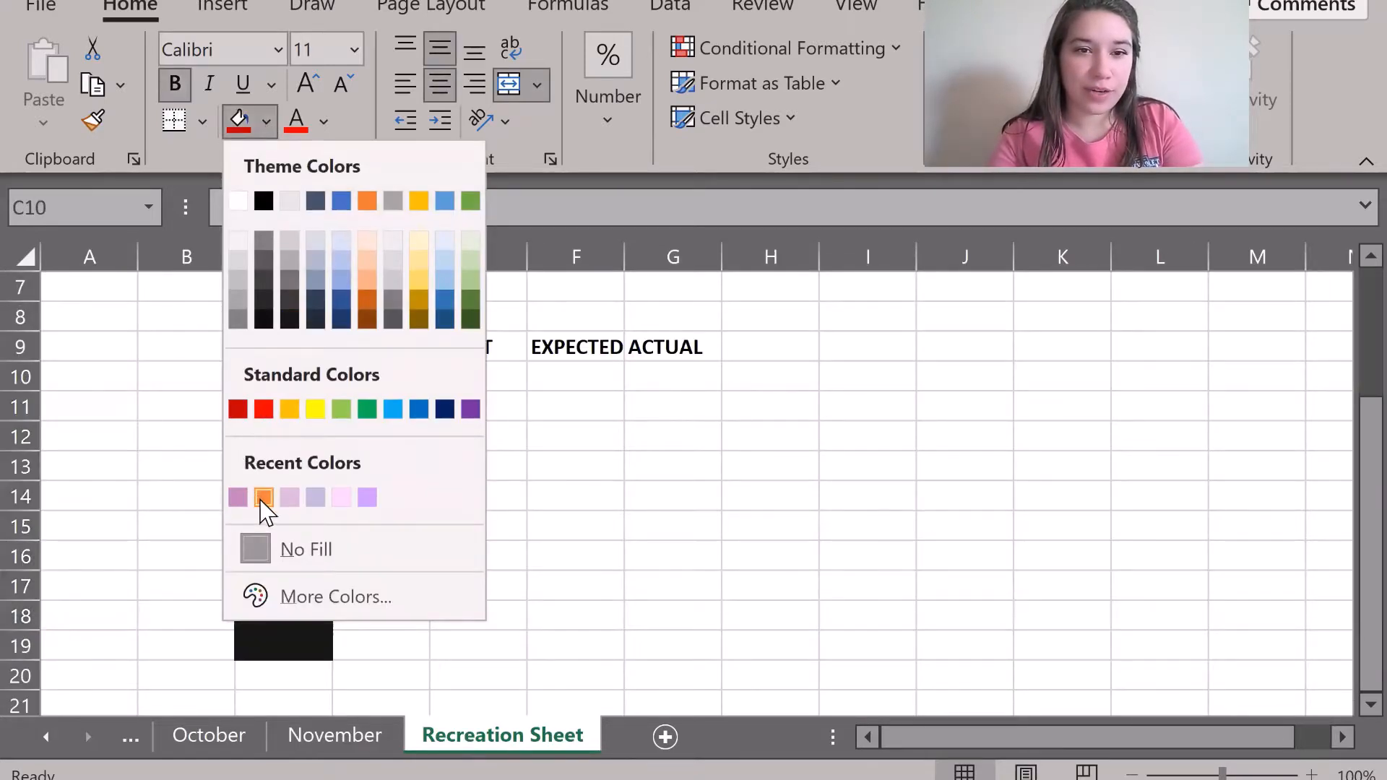
left_click(289, 498)
left_click(398, 391)
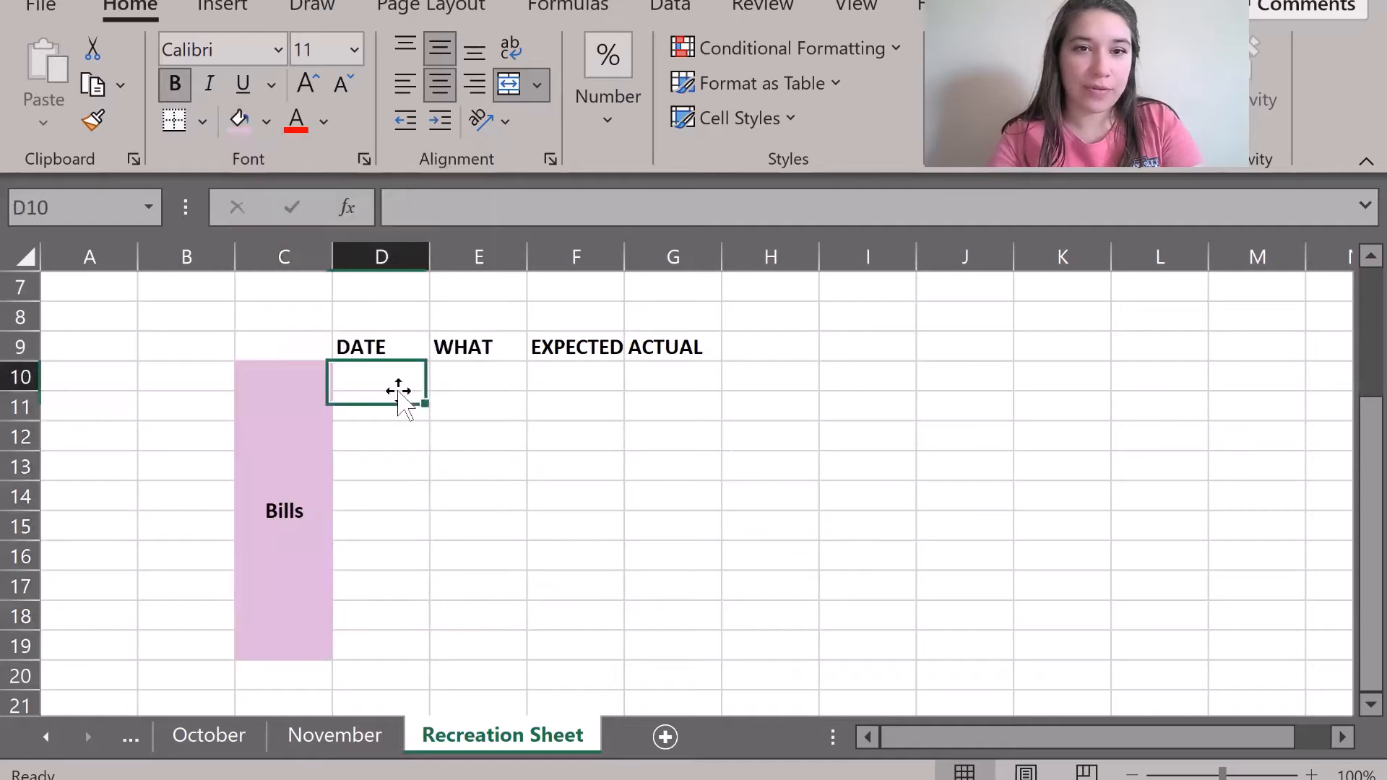
left_click_drag(375, 347, 363, 643)
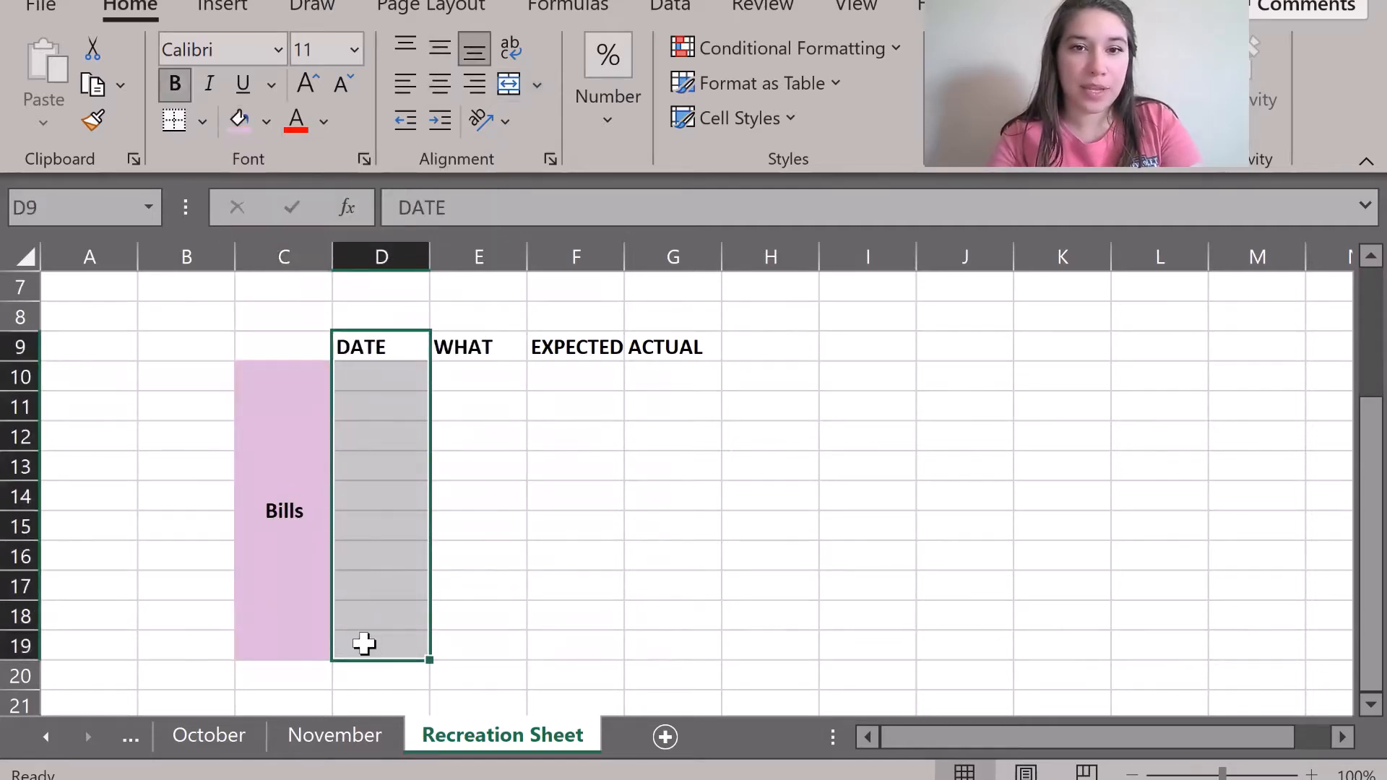
left_click(347, 744)
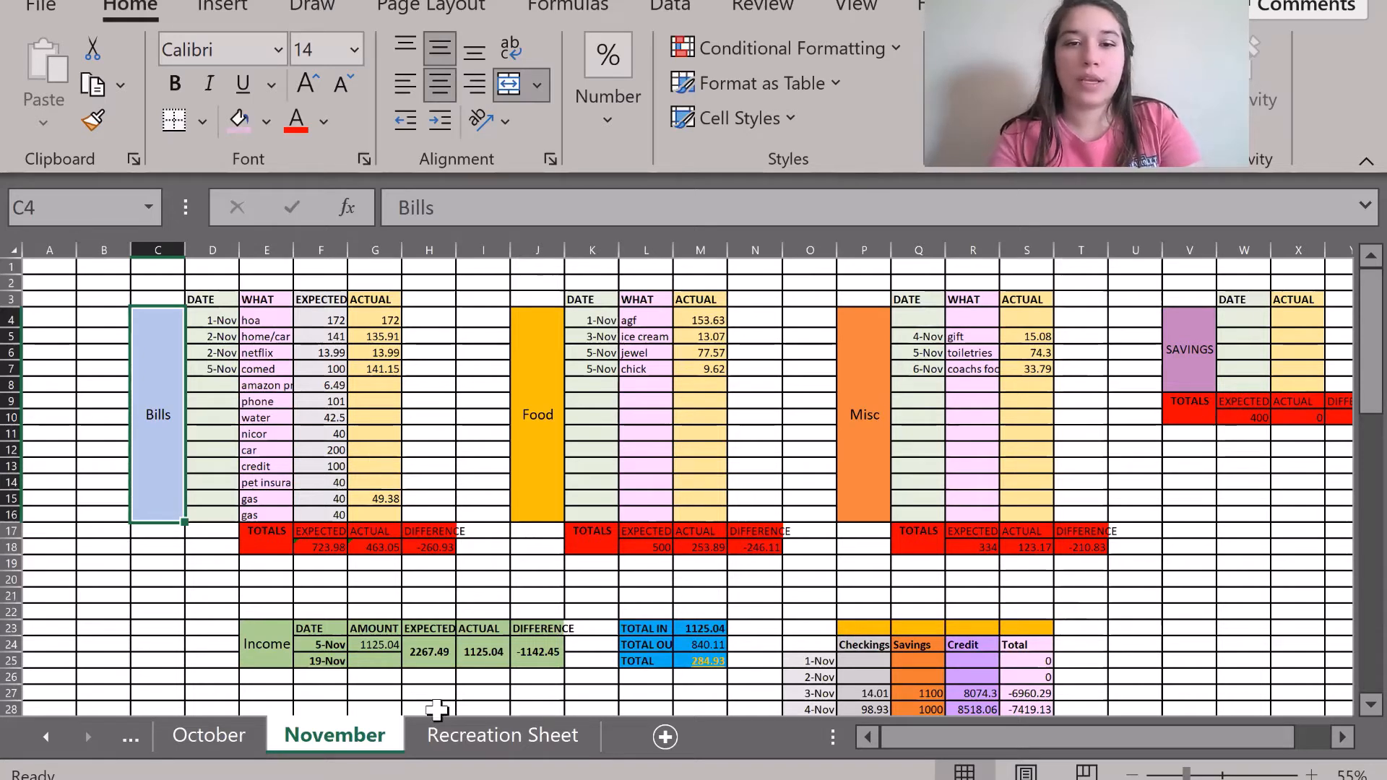
Fill the DATE column D9:D19 red and the WHAT column E9:E19 orange.
left_click(467, 744)
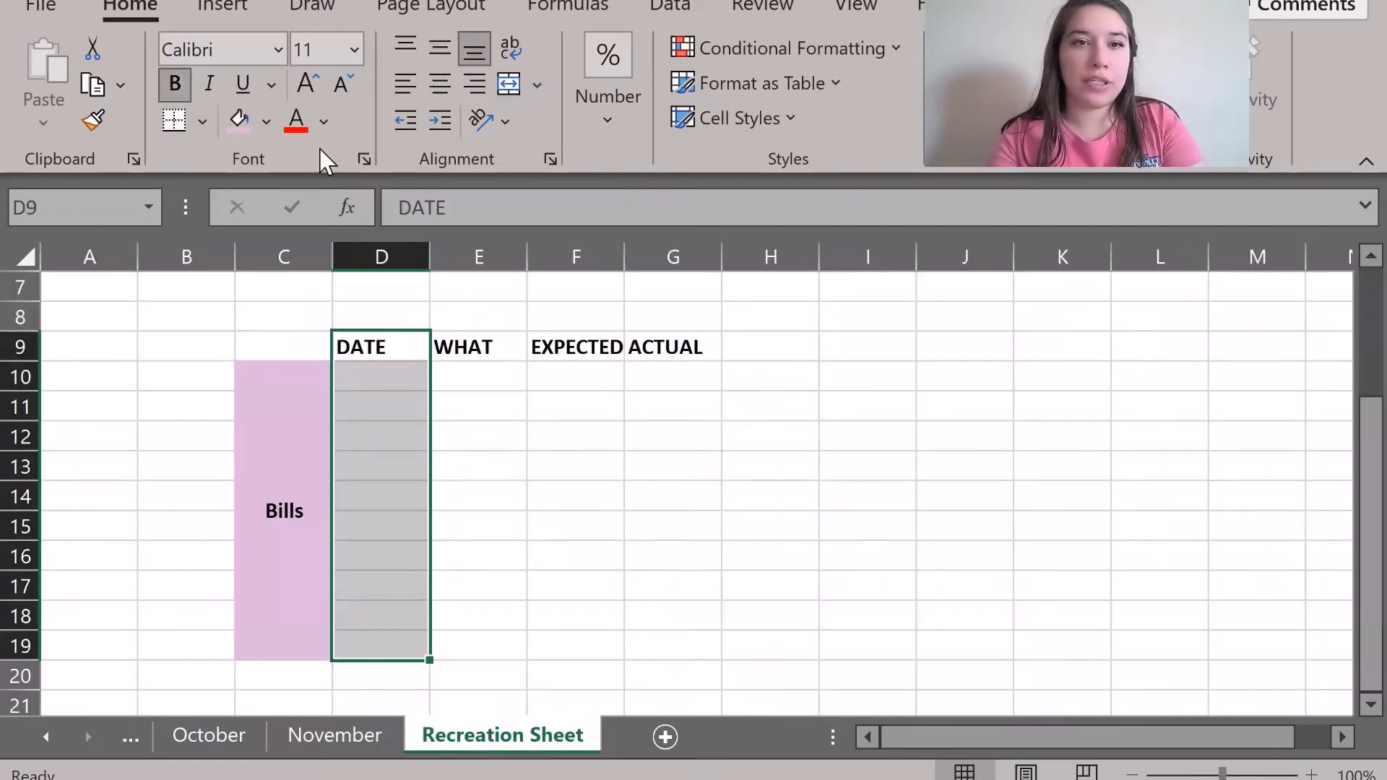
left_click(268, 121)
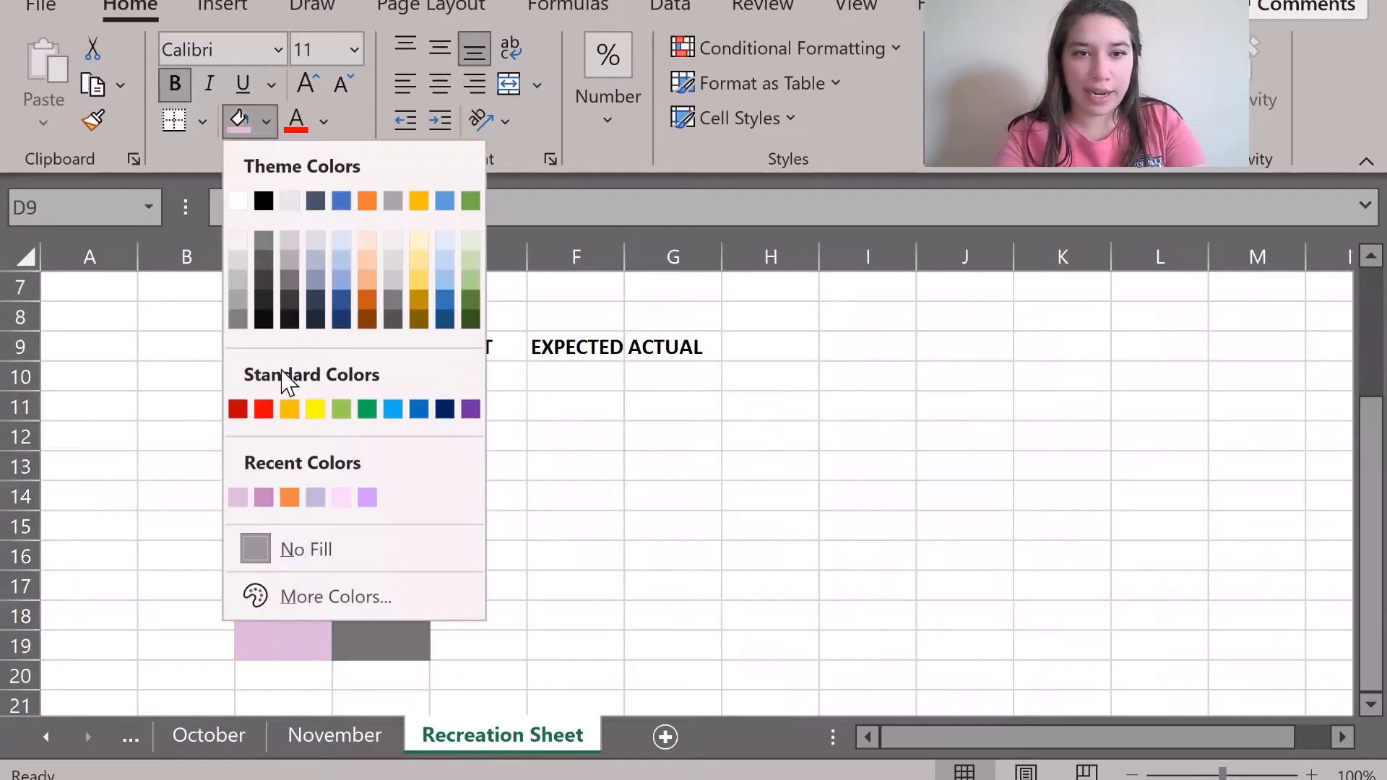
left_click(264, 411)
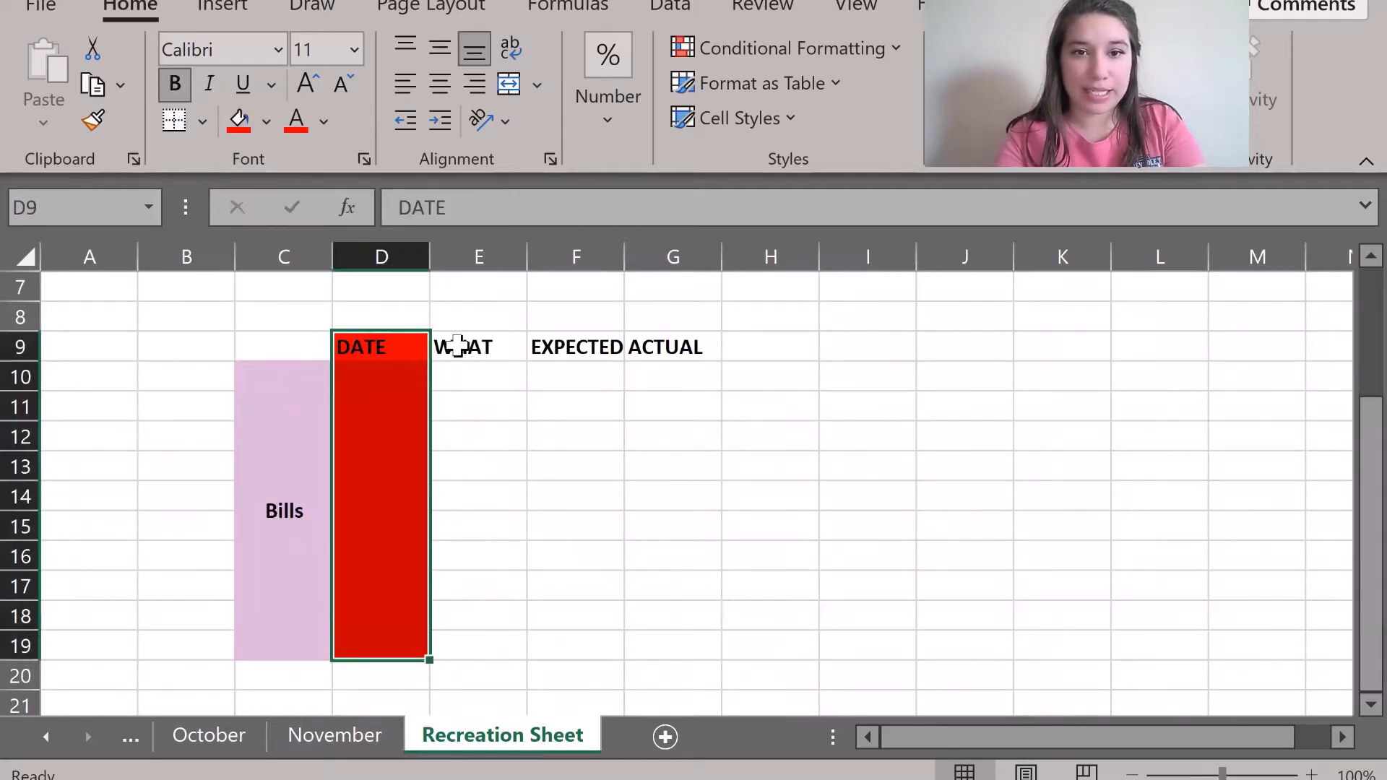
left_click_drag(456, 347, 341, 648)
left_click(472, 382)
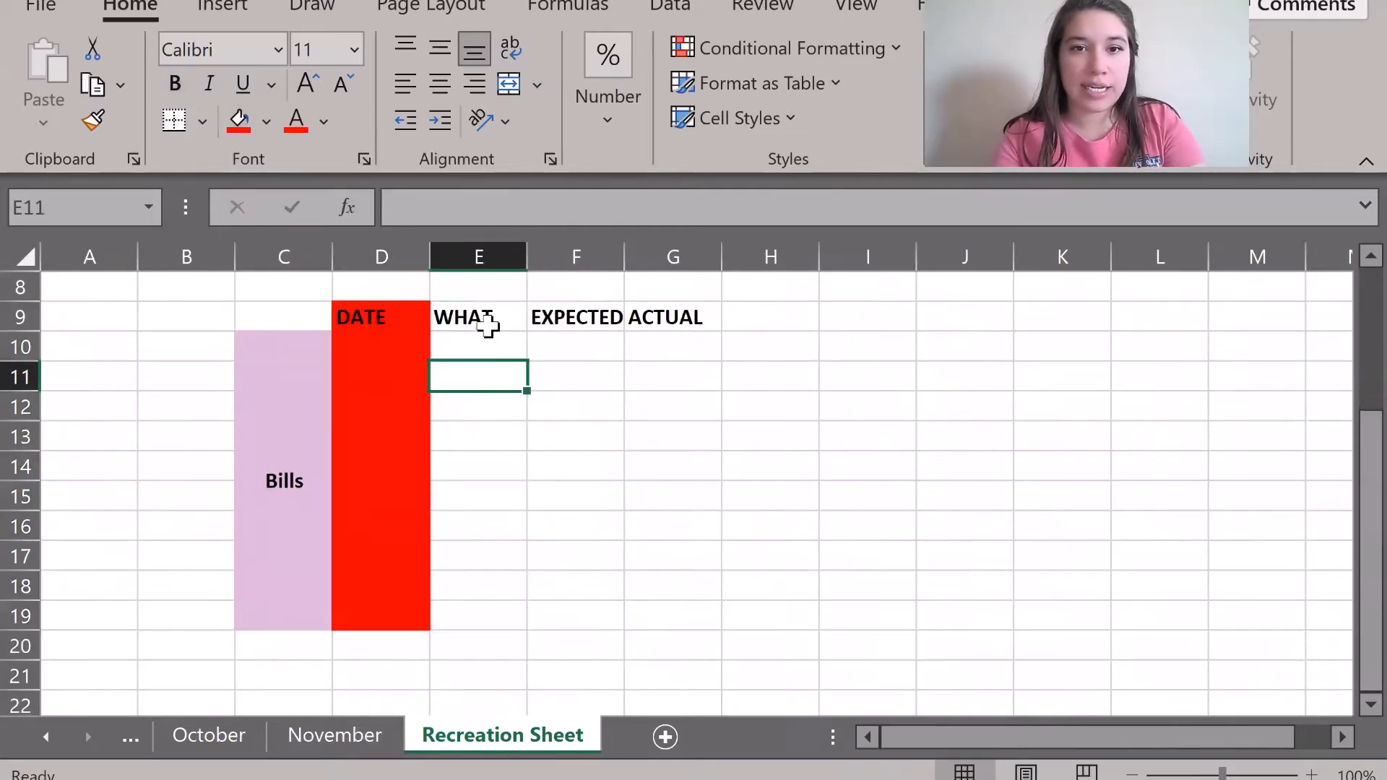
left_click_drag(488, 325, 506, 618)
left_click(266, 121)
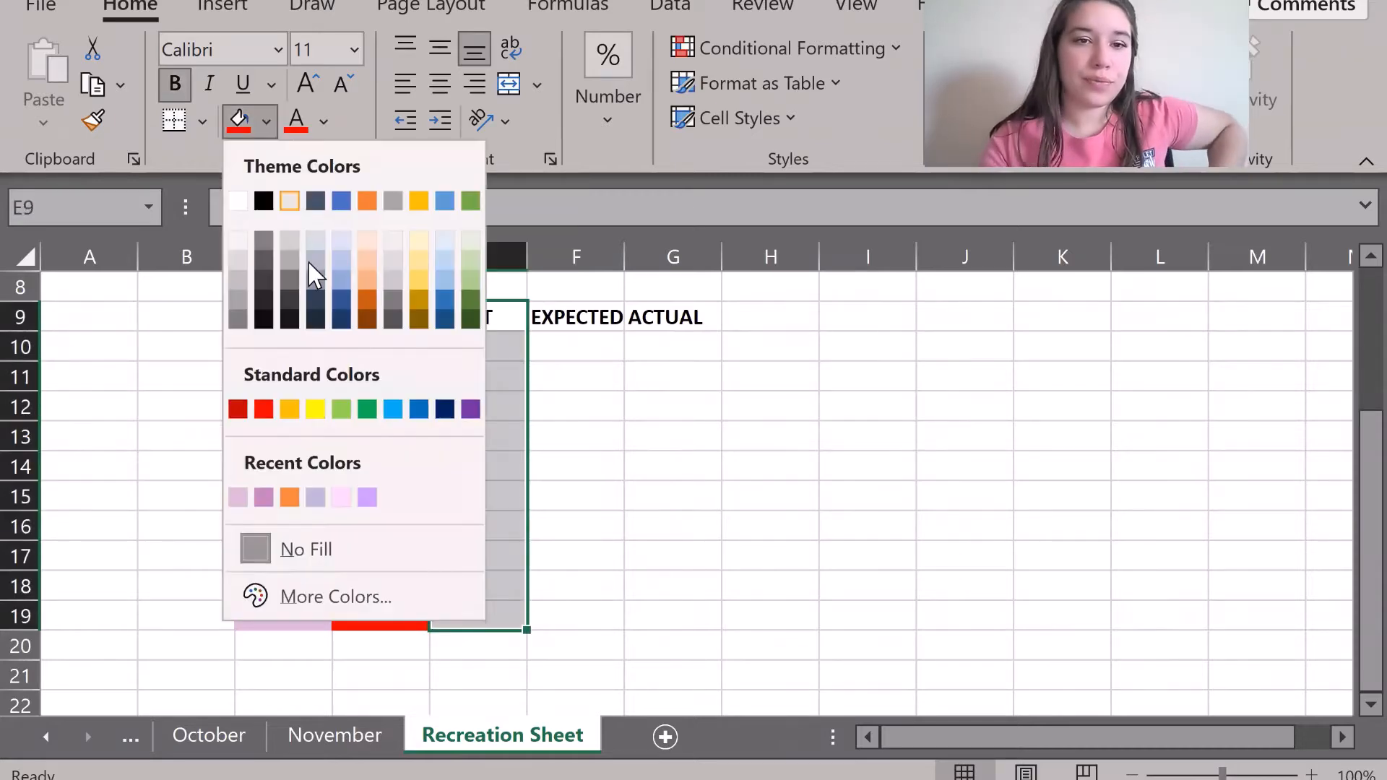
left_click(289, 410)
Fill the EXPECTED column F9:F19 yellow and the ACTUAL column G9:G19 light green.
left_click_drag(549, 318, 560, 616)
left_click(266, 121)
left_click(312, 410)
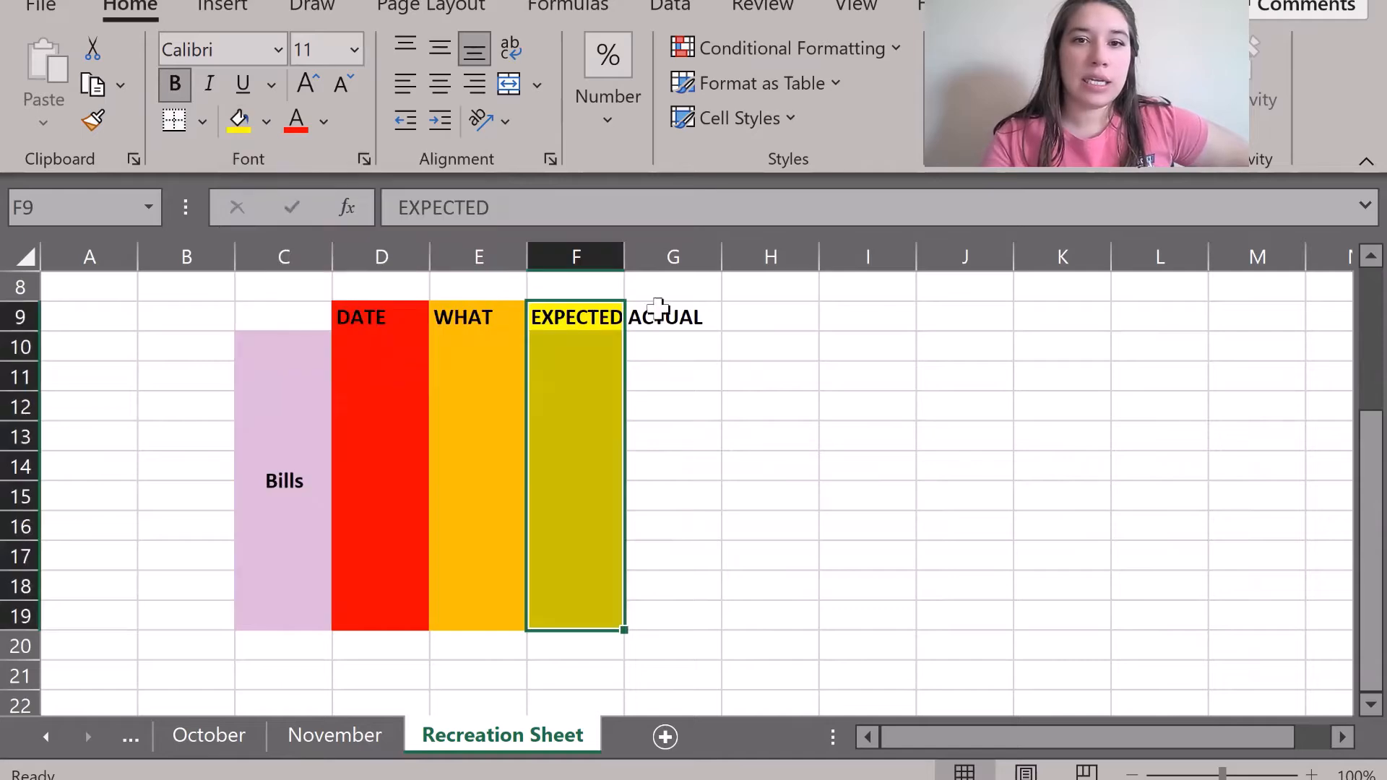
left_click_drag(657, 309, 672, 611)
left_click(266, 121)
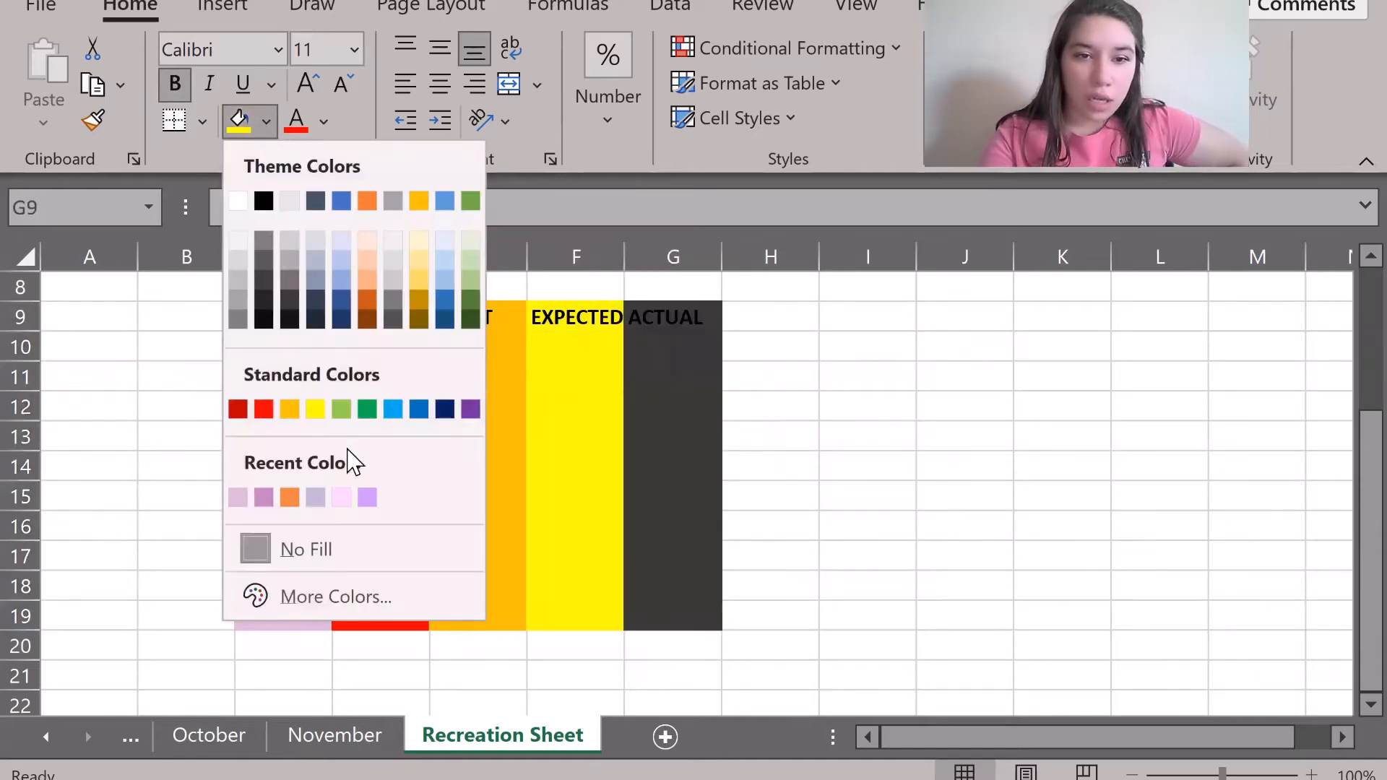
left_click(341, 410)
left_click(137, 448)
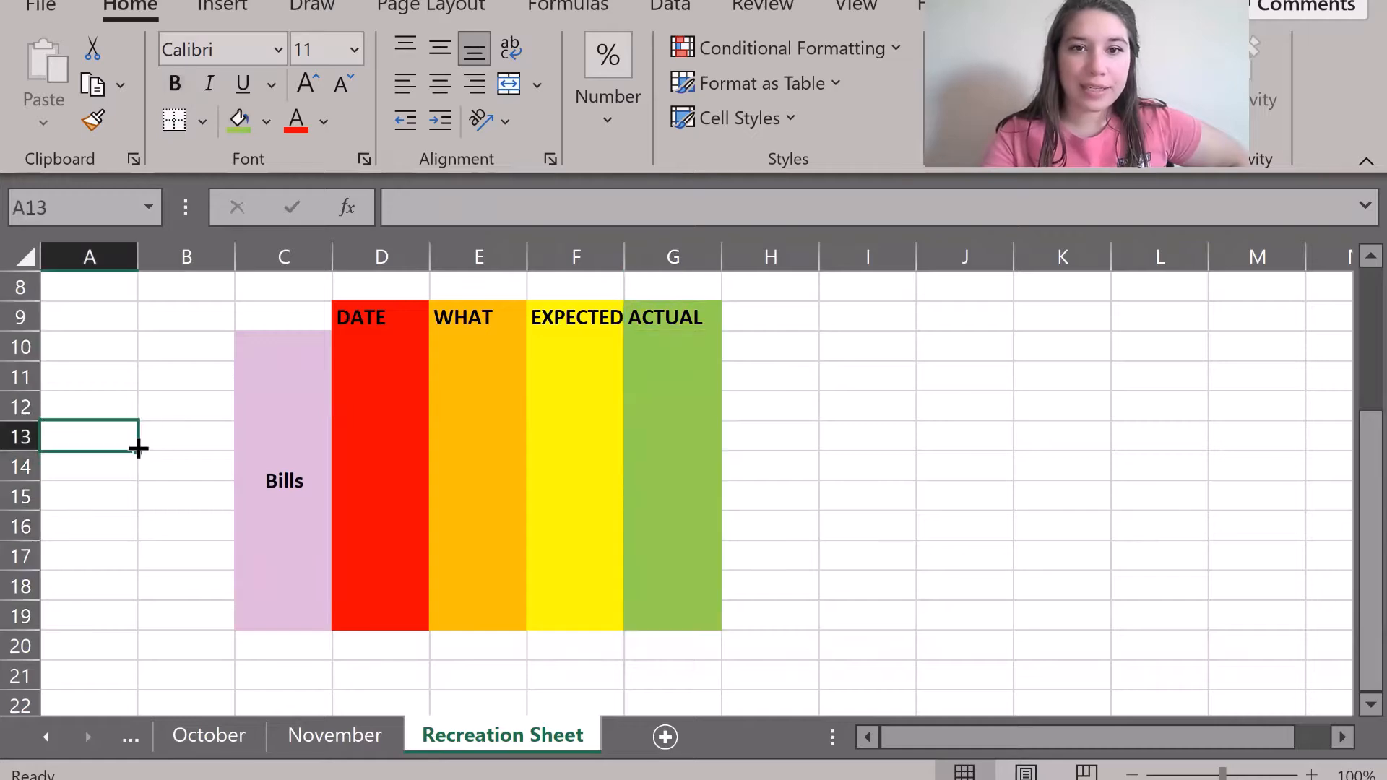
left_click(338, 748)
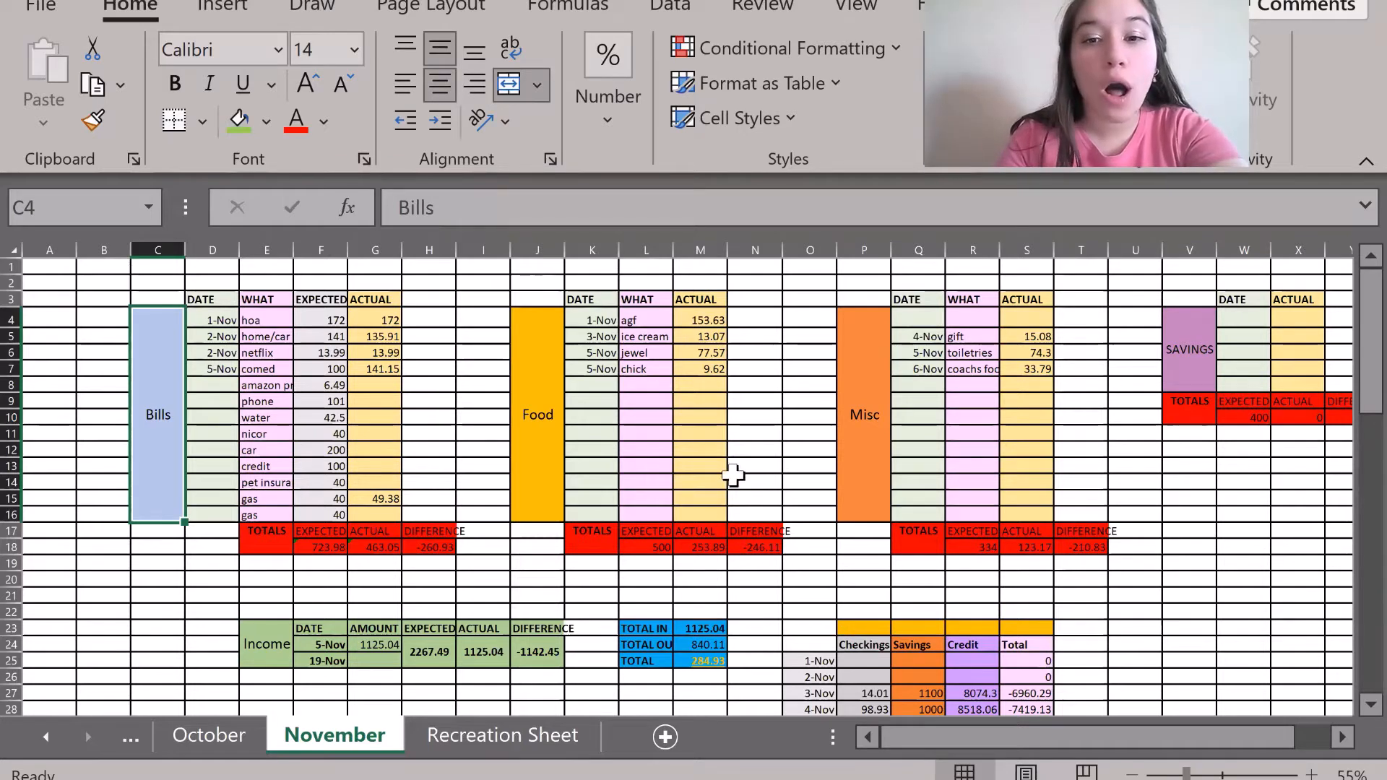
Return to Recreation Sheet, review the coloured C10:G19 Bills table, and select the whole worksheet.
scroll(723, 471, "down", 20)
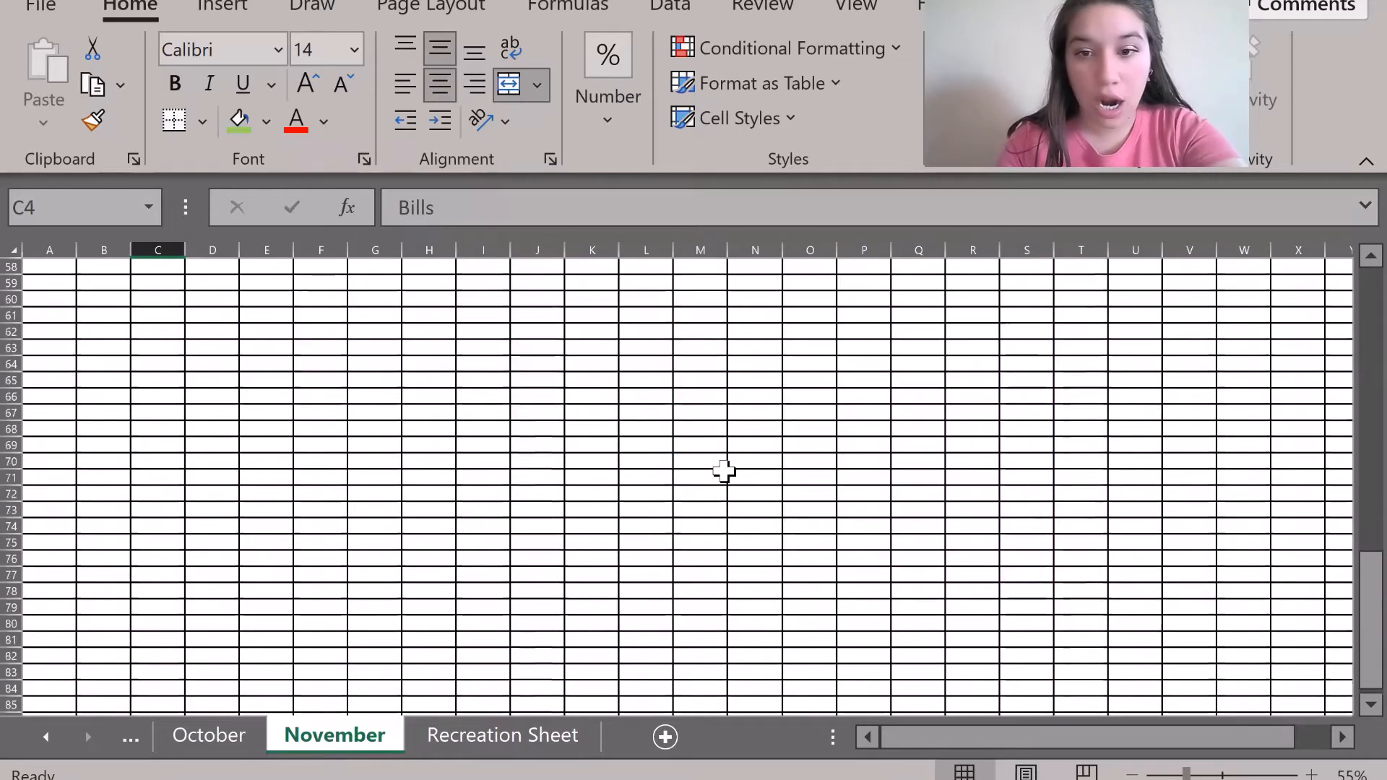
scroll(723, 471, "up", 20)
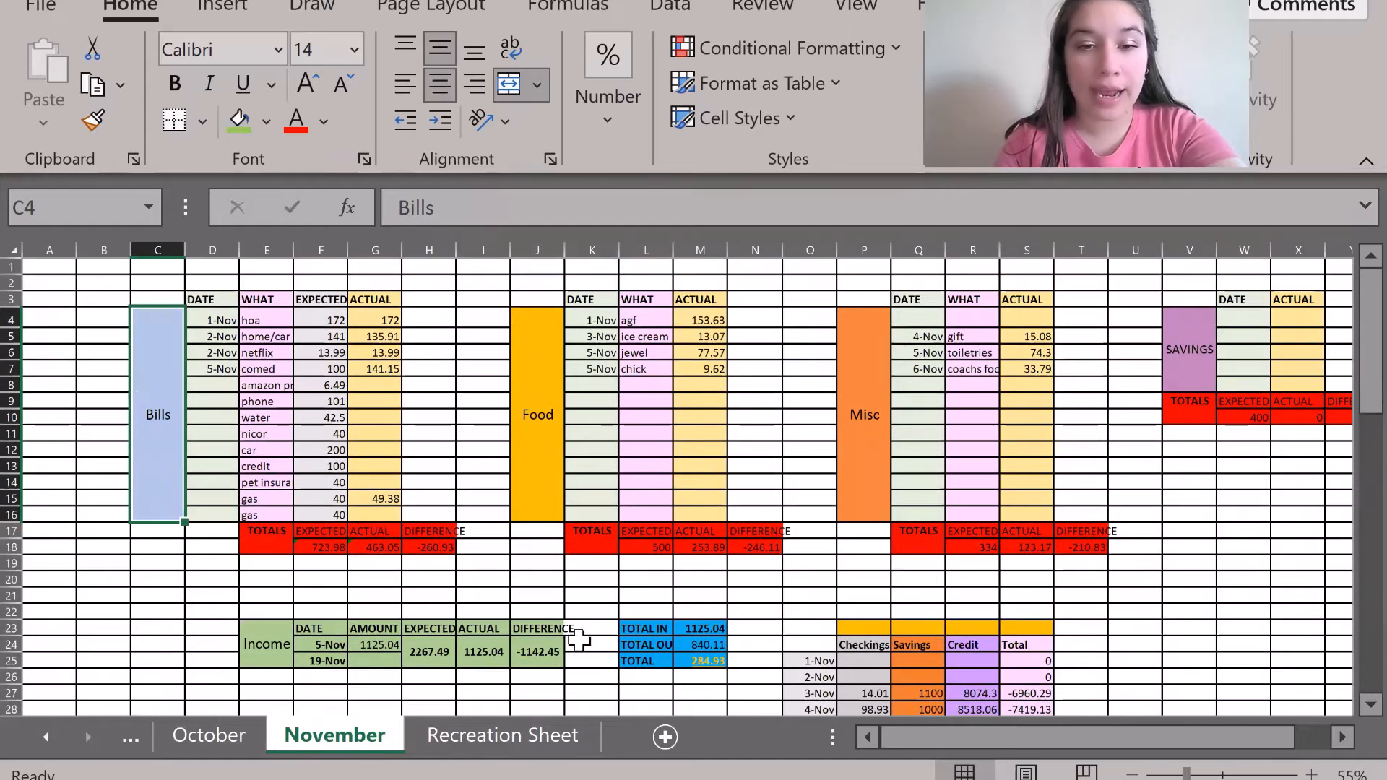
left_click(477, 734)
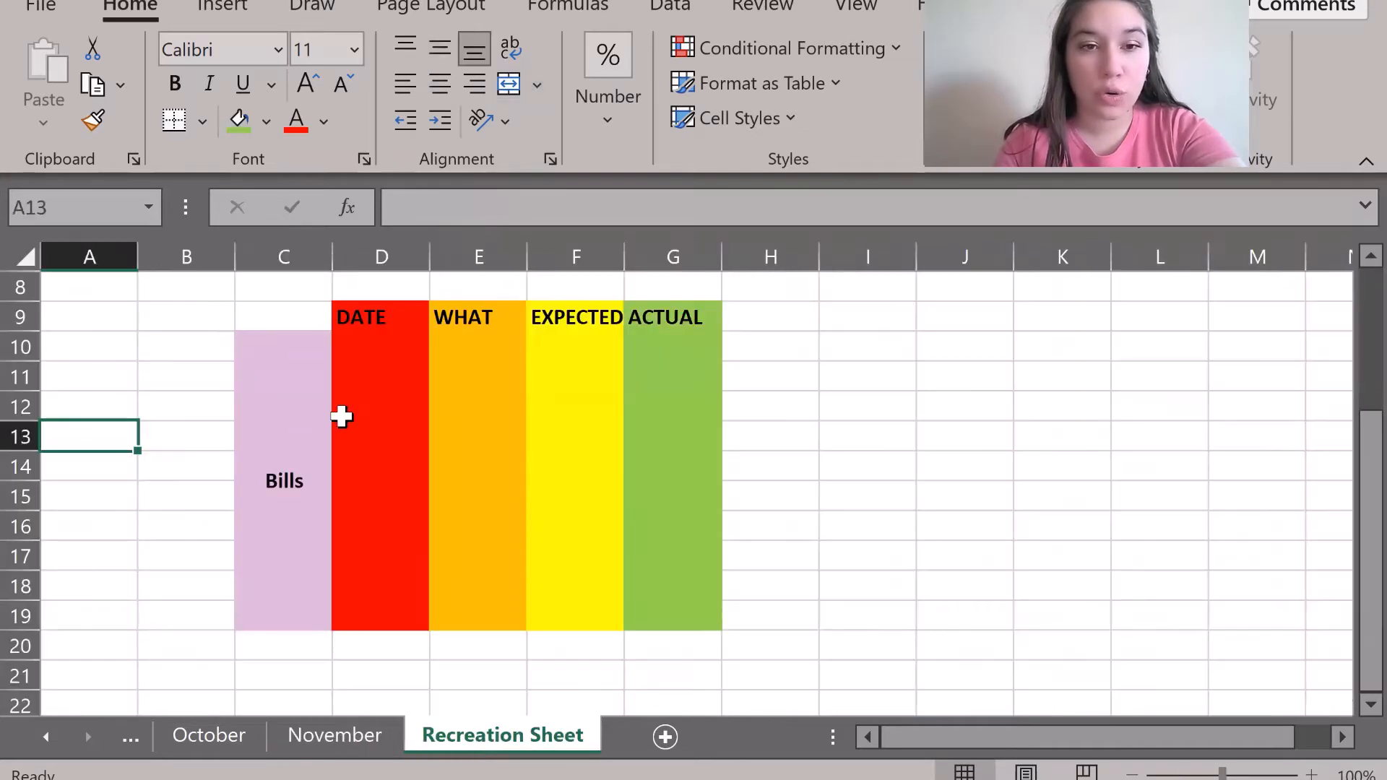
scroll(254, 396, "down", 5)
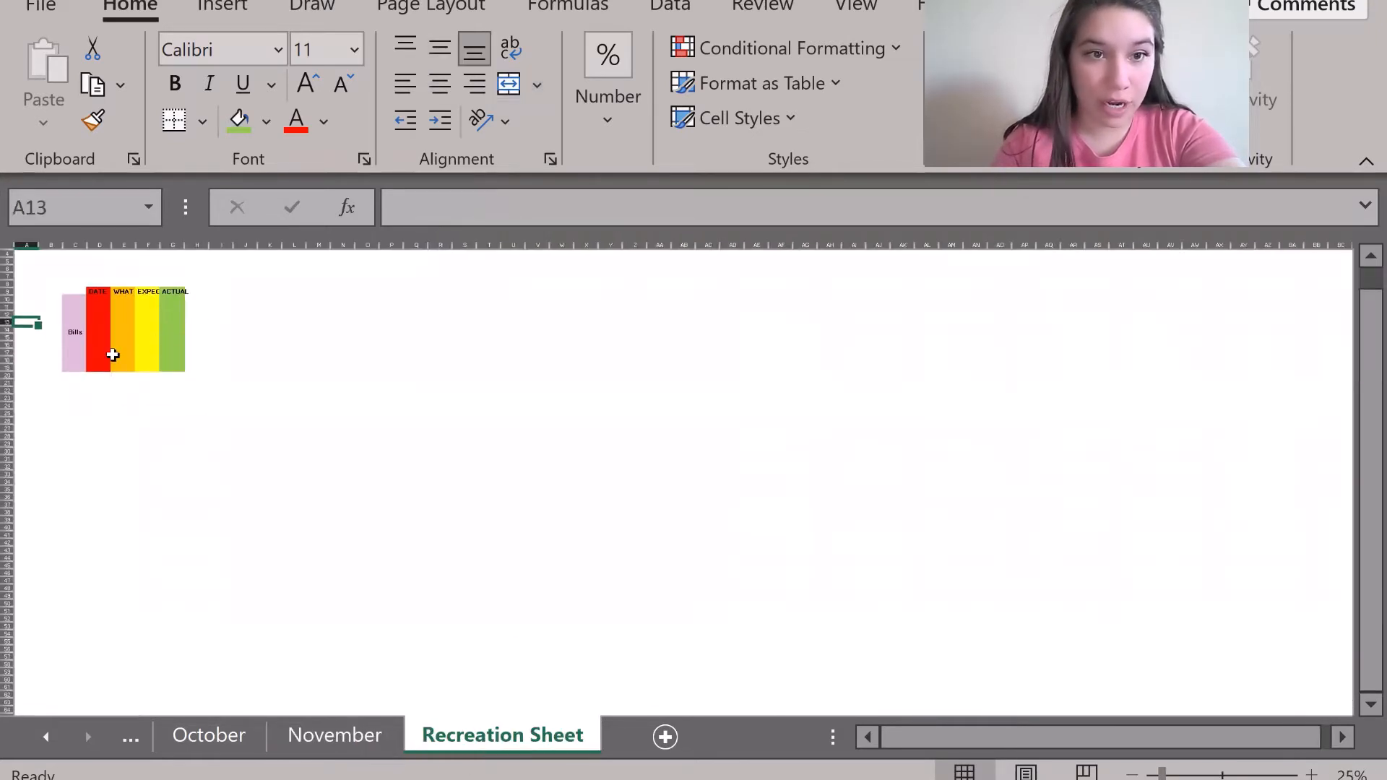
scroll(112, 354, "up", 4)
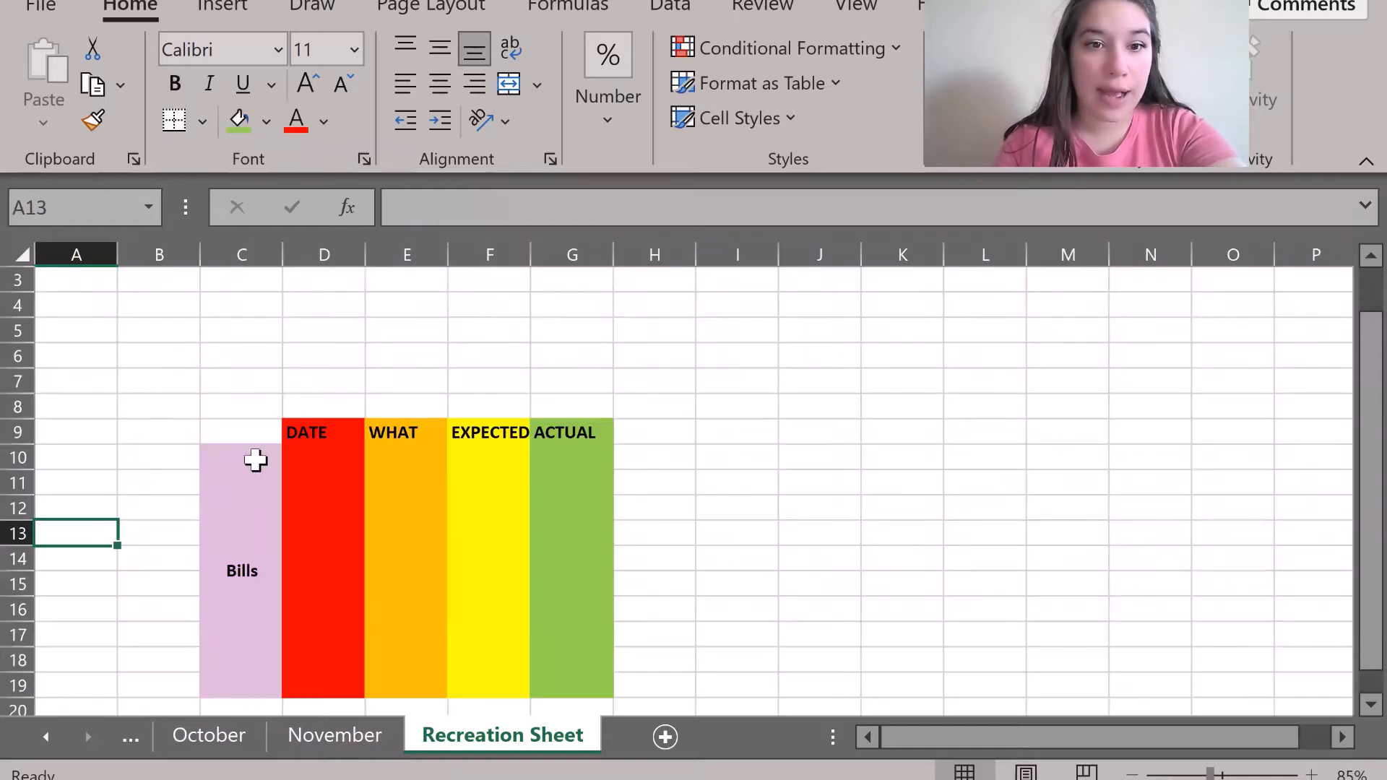
left_click_drag(256, 460, 572, 555)
left_click(732, 636)
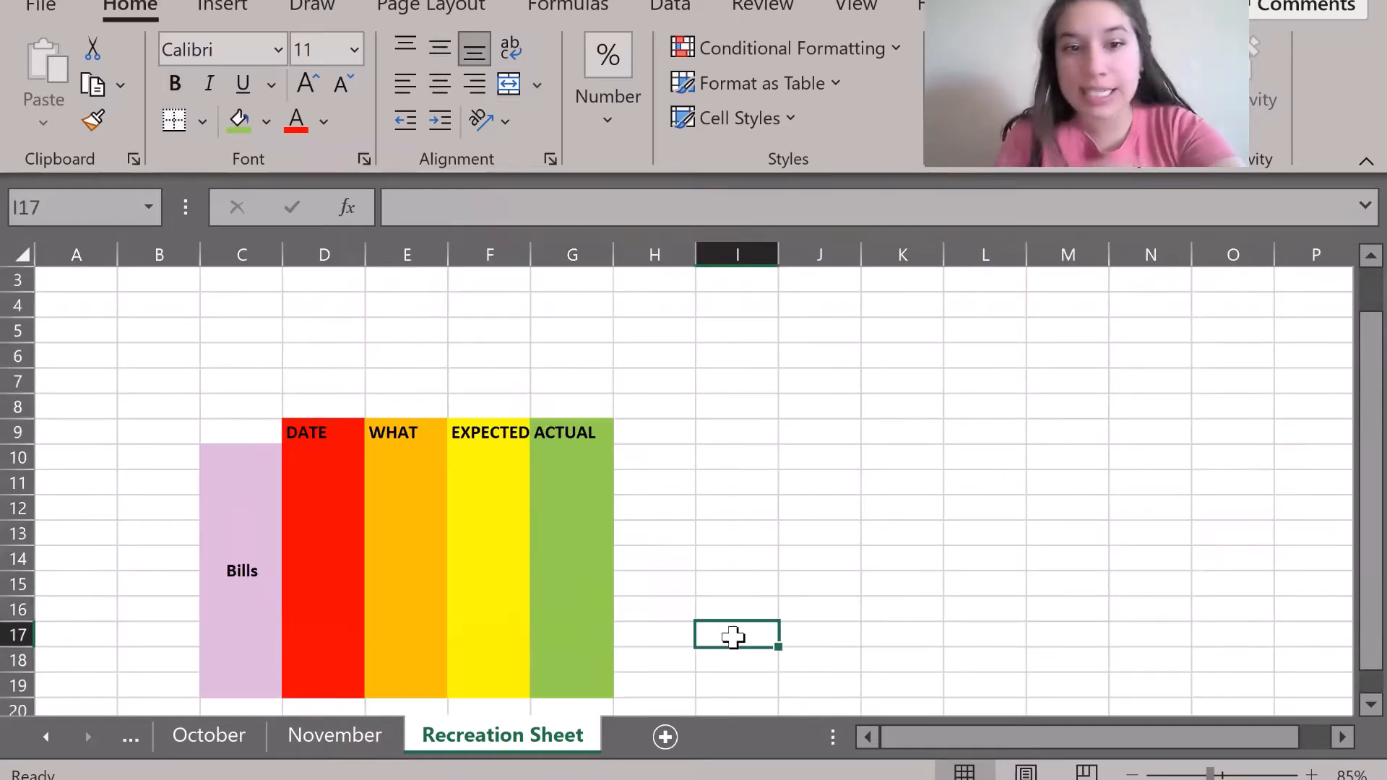
left_click(289, 509)
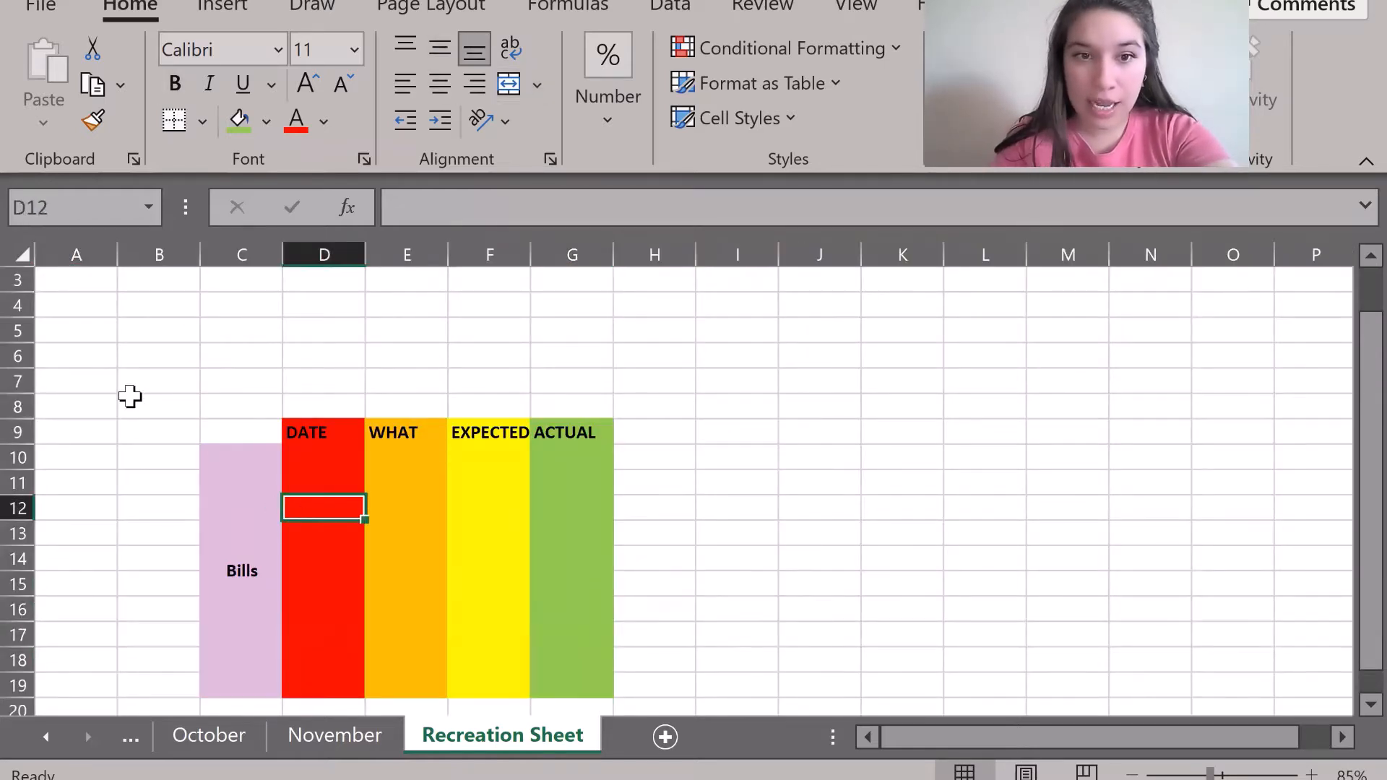
scroll(130, 396, "down", 1)
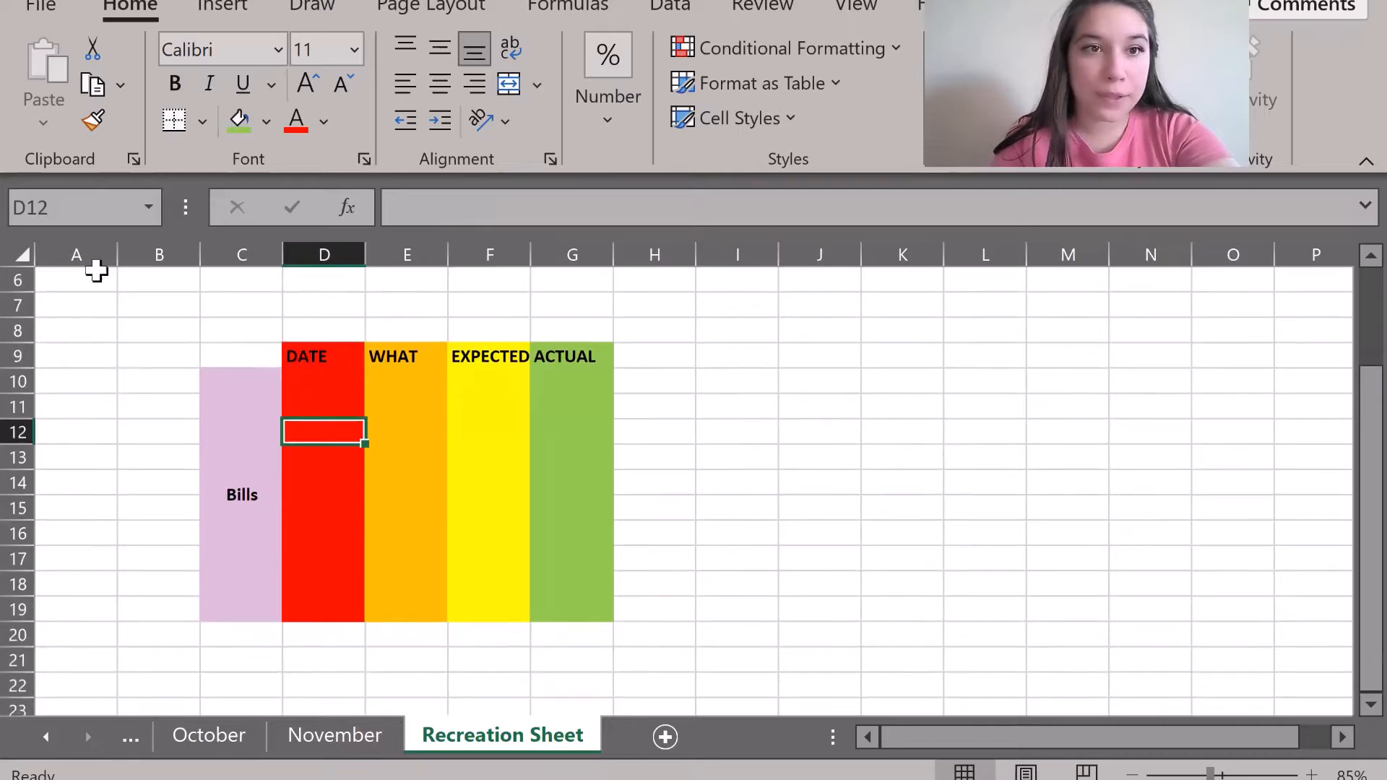
left_click(26, 251)
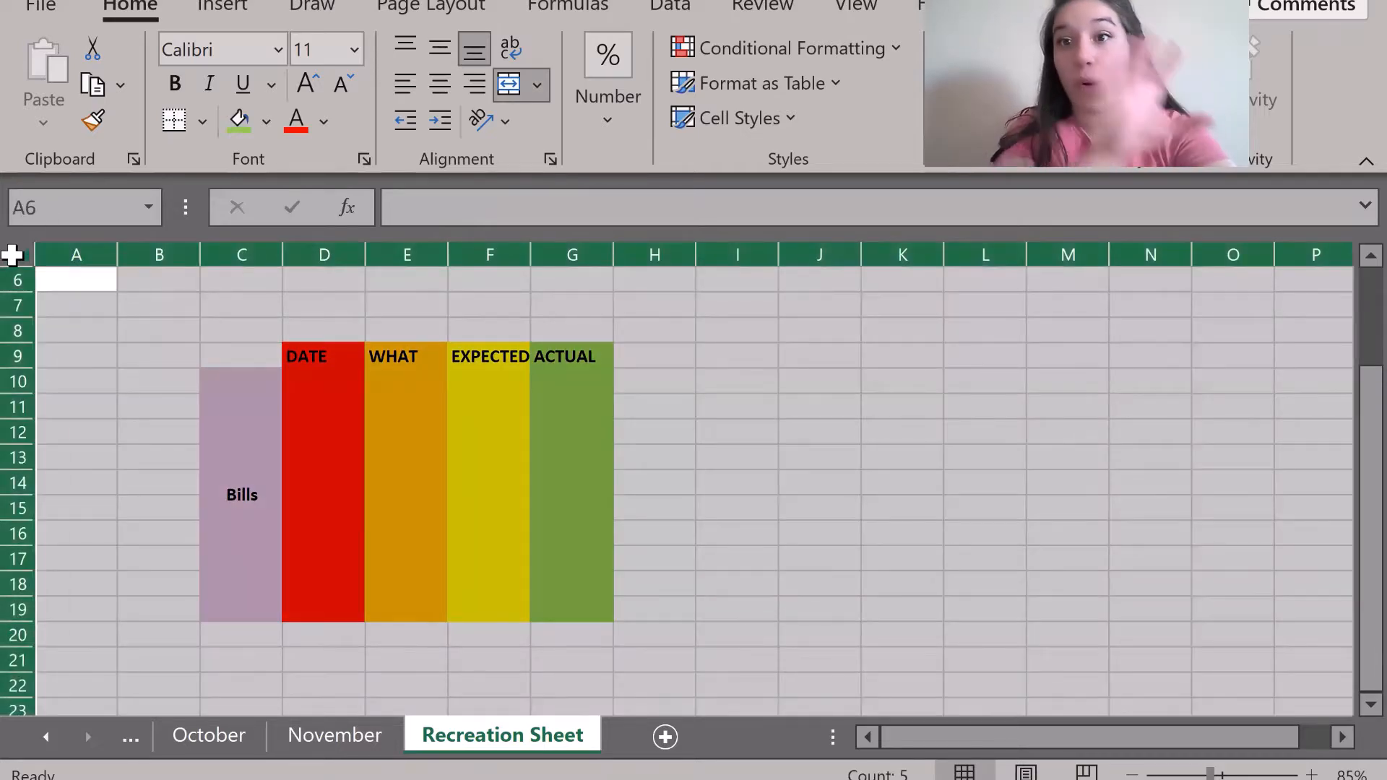
Apply All Borders to every cell of the whole Recreation Sheet.
left_click(99, 352)
left_click(21, 253)
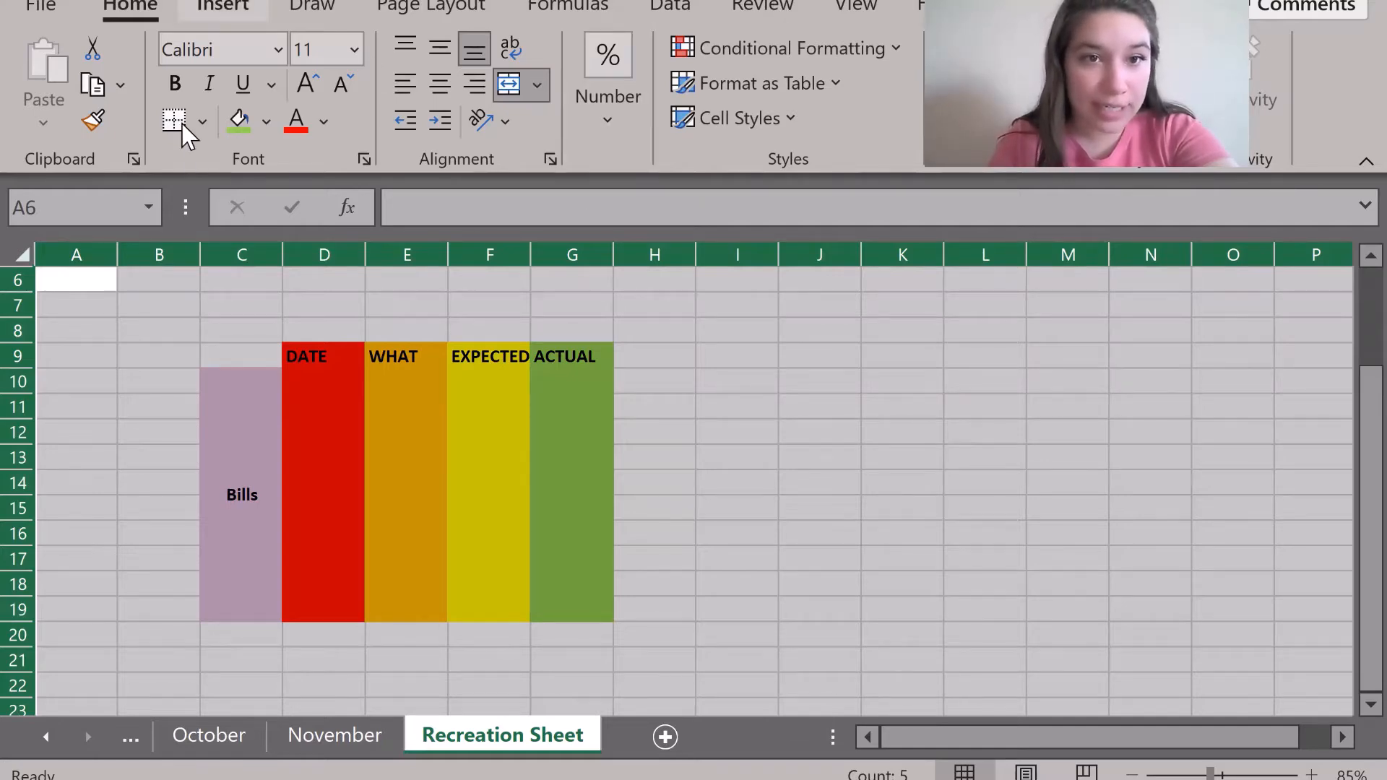
left_click(204, 121)
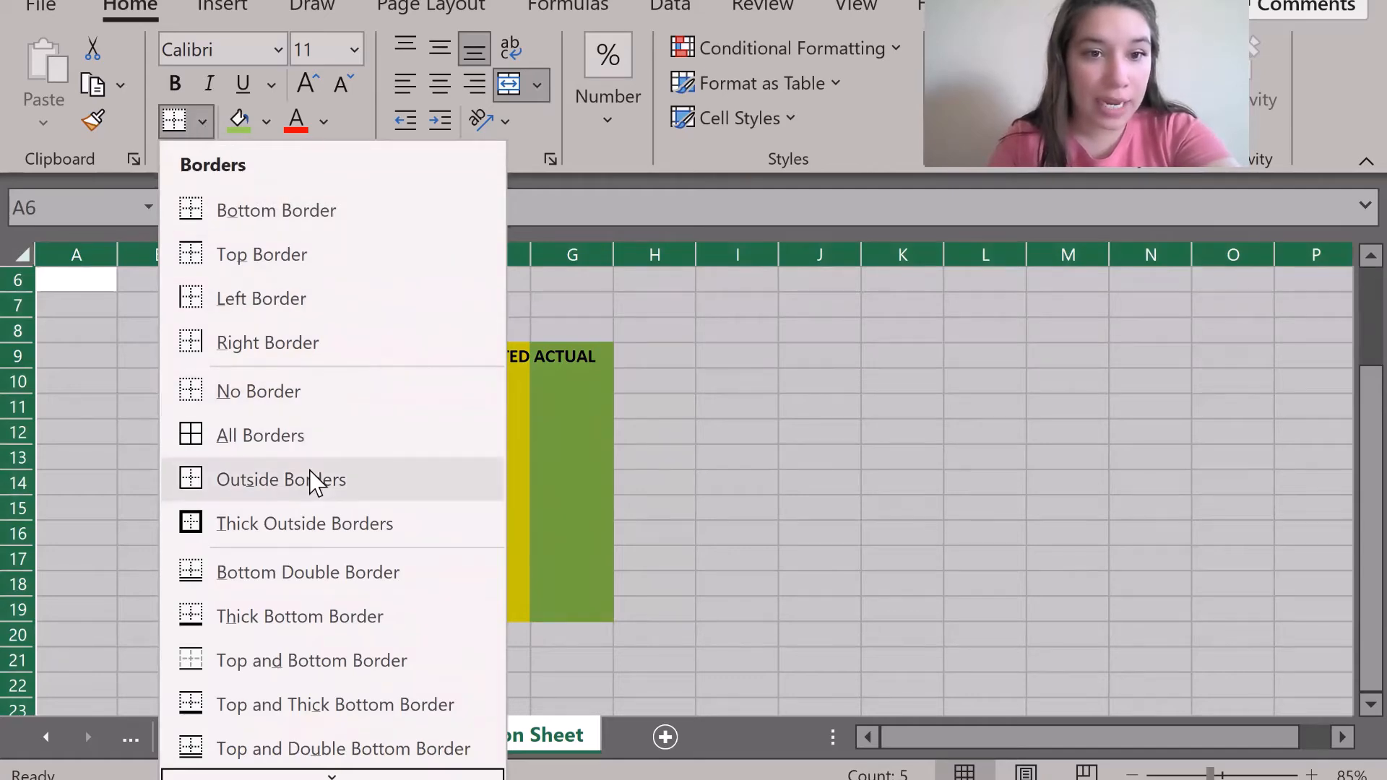
left_click(293, 436)
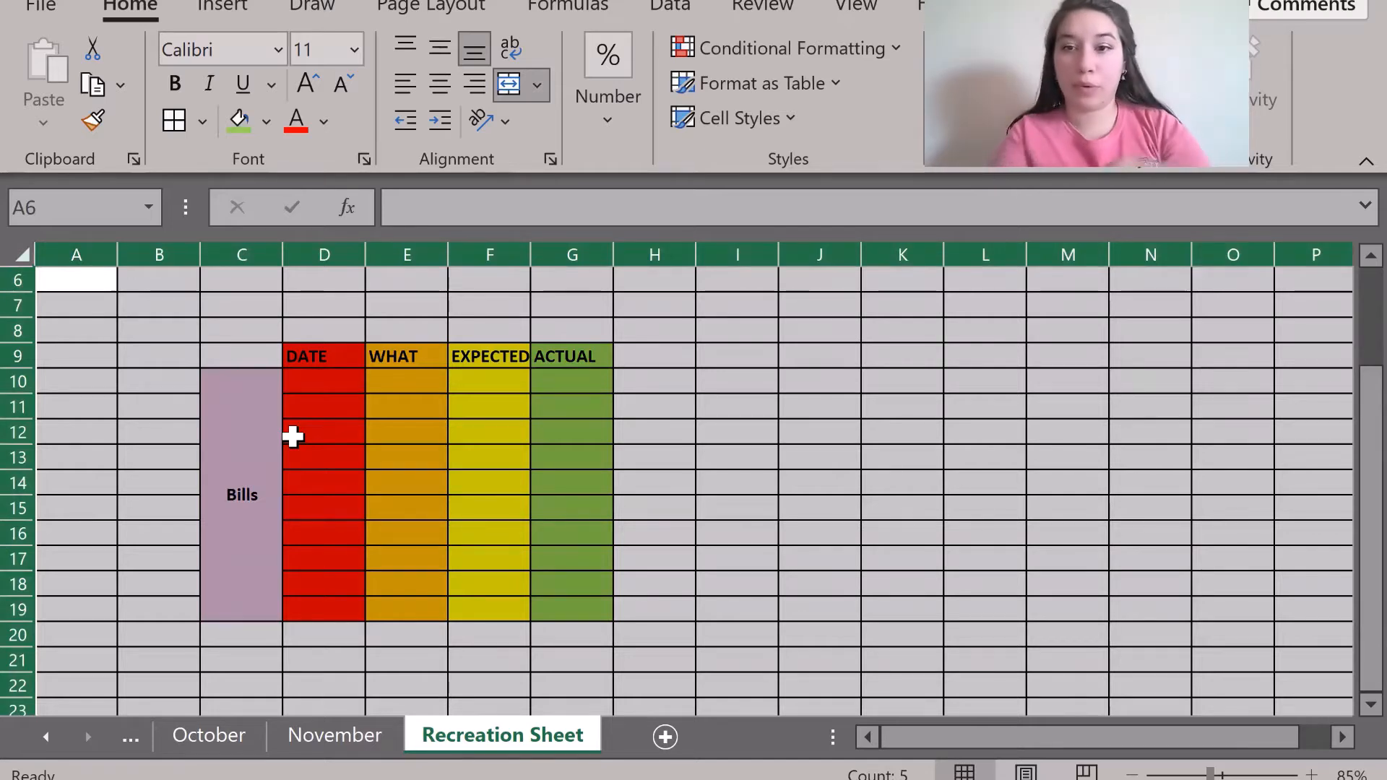
left_click(843, 453)
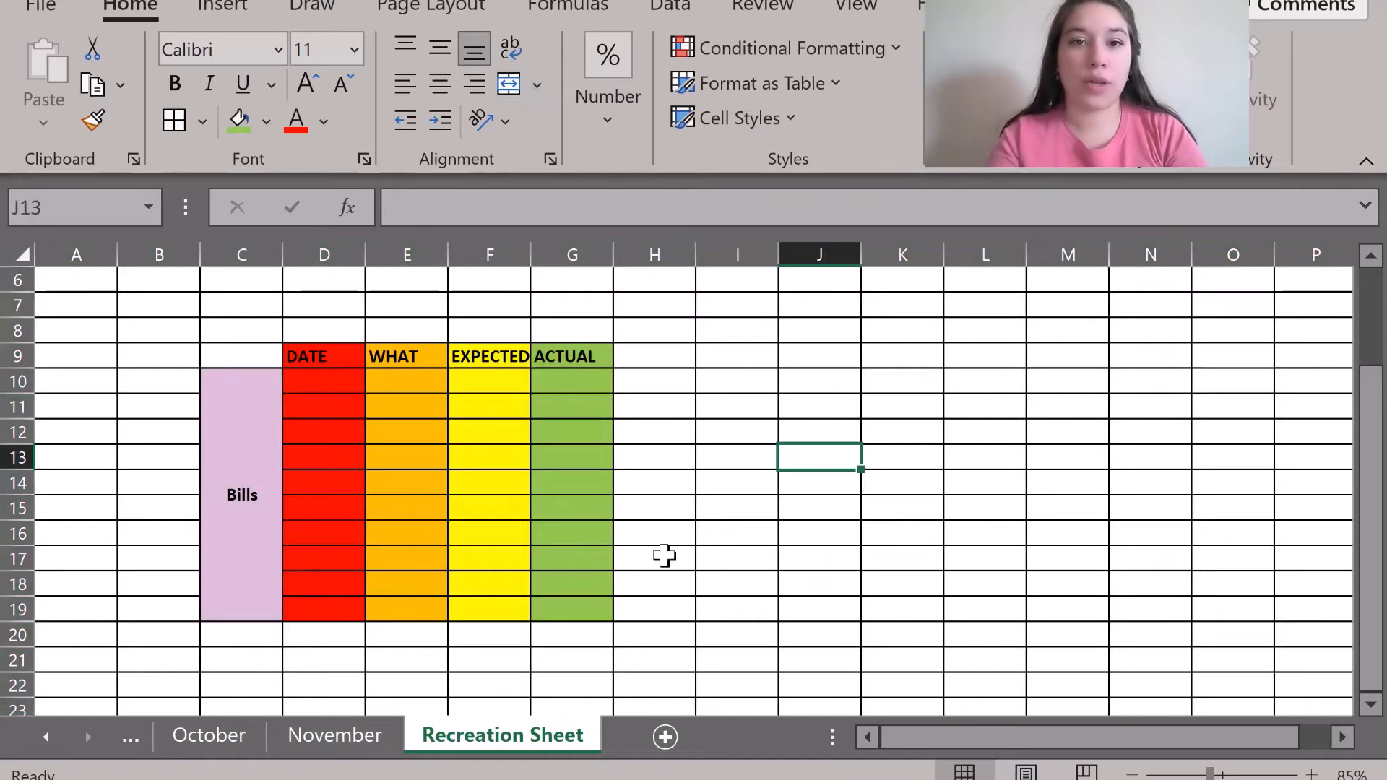
scroll(677, 558, "down", 1)
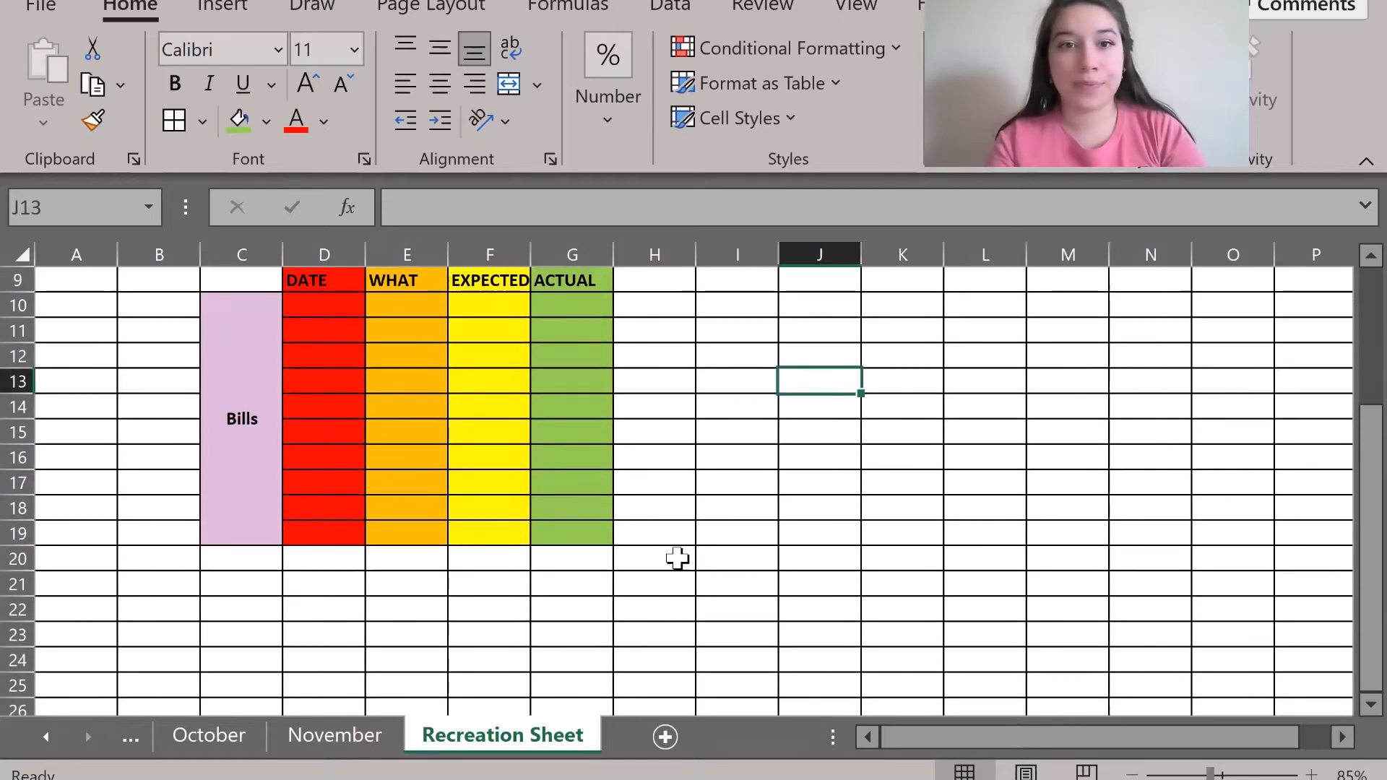
scroll(677, 558, "right", 3)
scroll(676, 558, "up", 1)
scroll(676, 557, "left", 3)
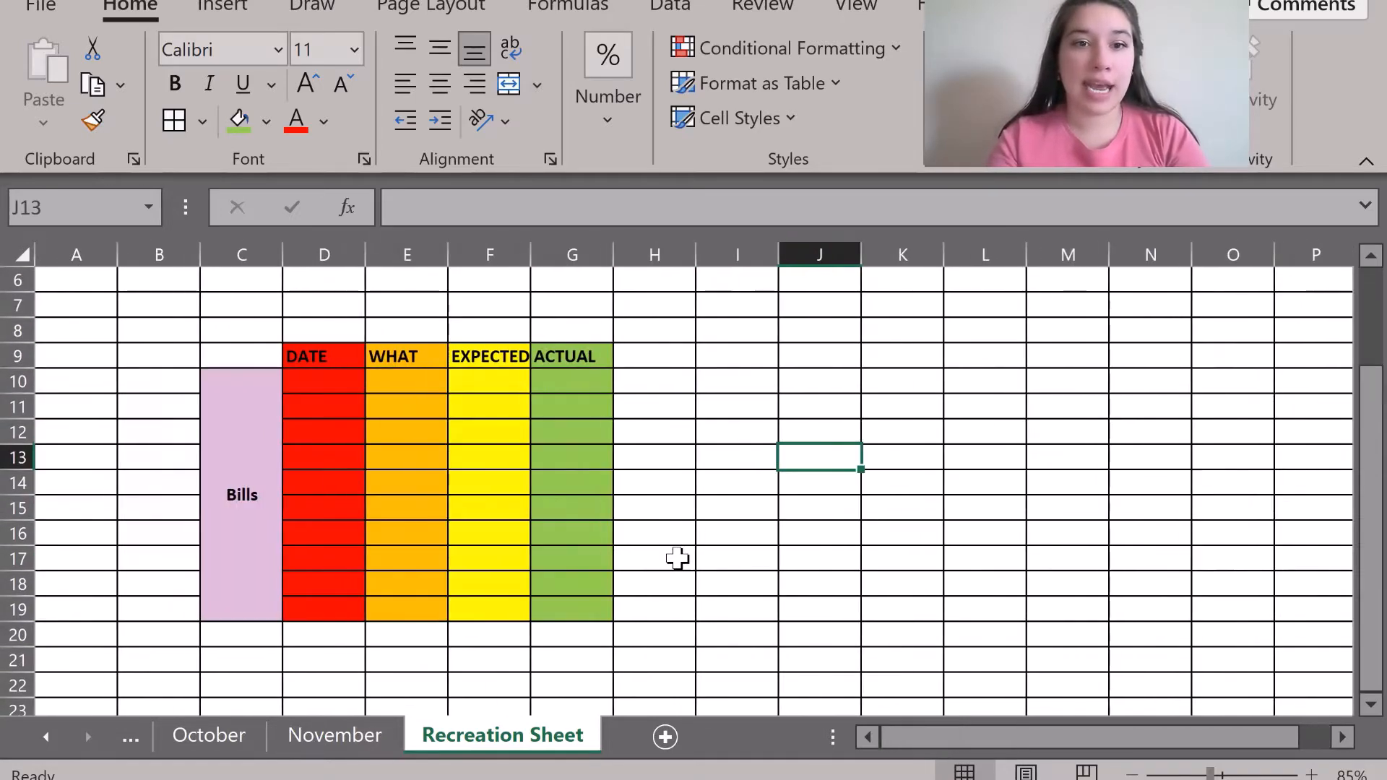
left_click(362, 736)
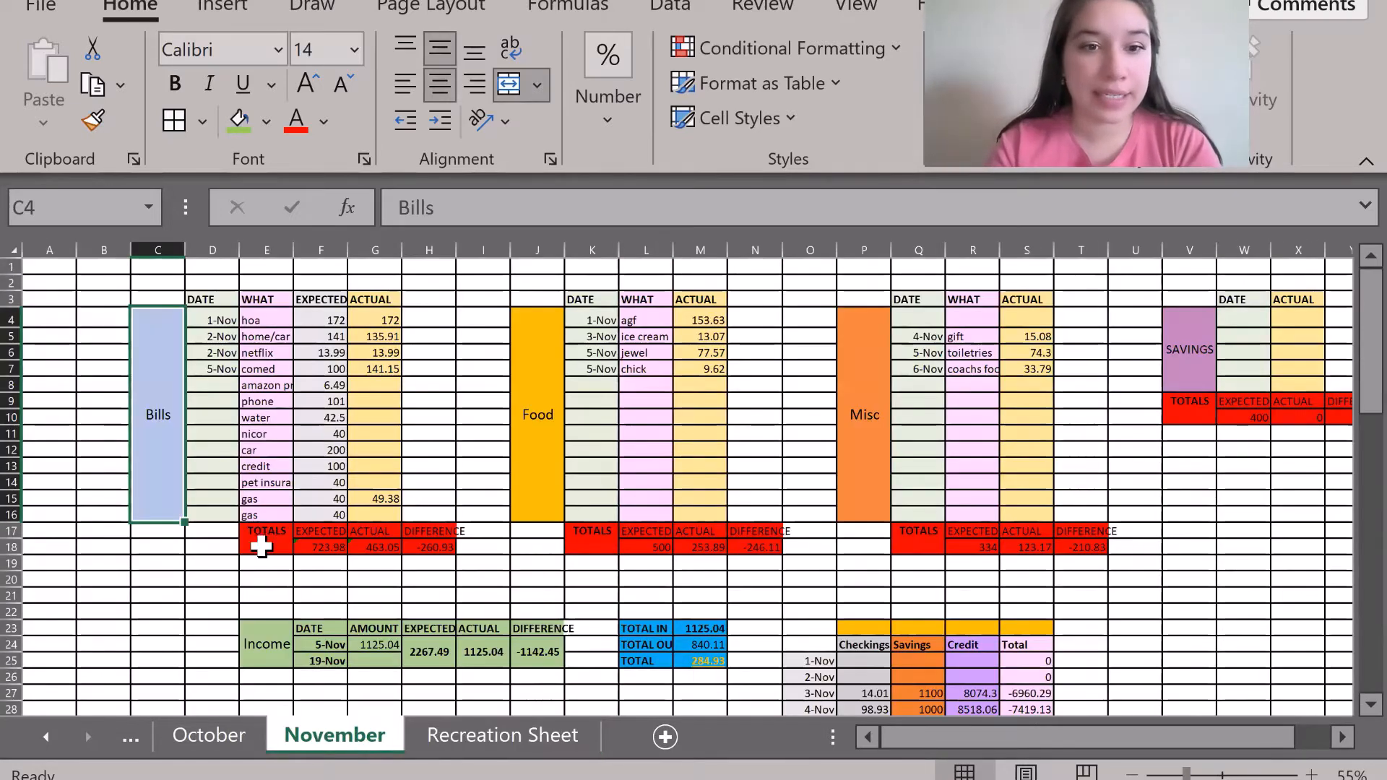
left_click(263, 549)
left_click_drag(263, 549, 433, 542)
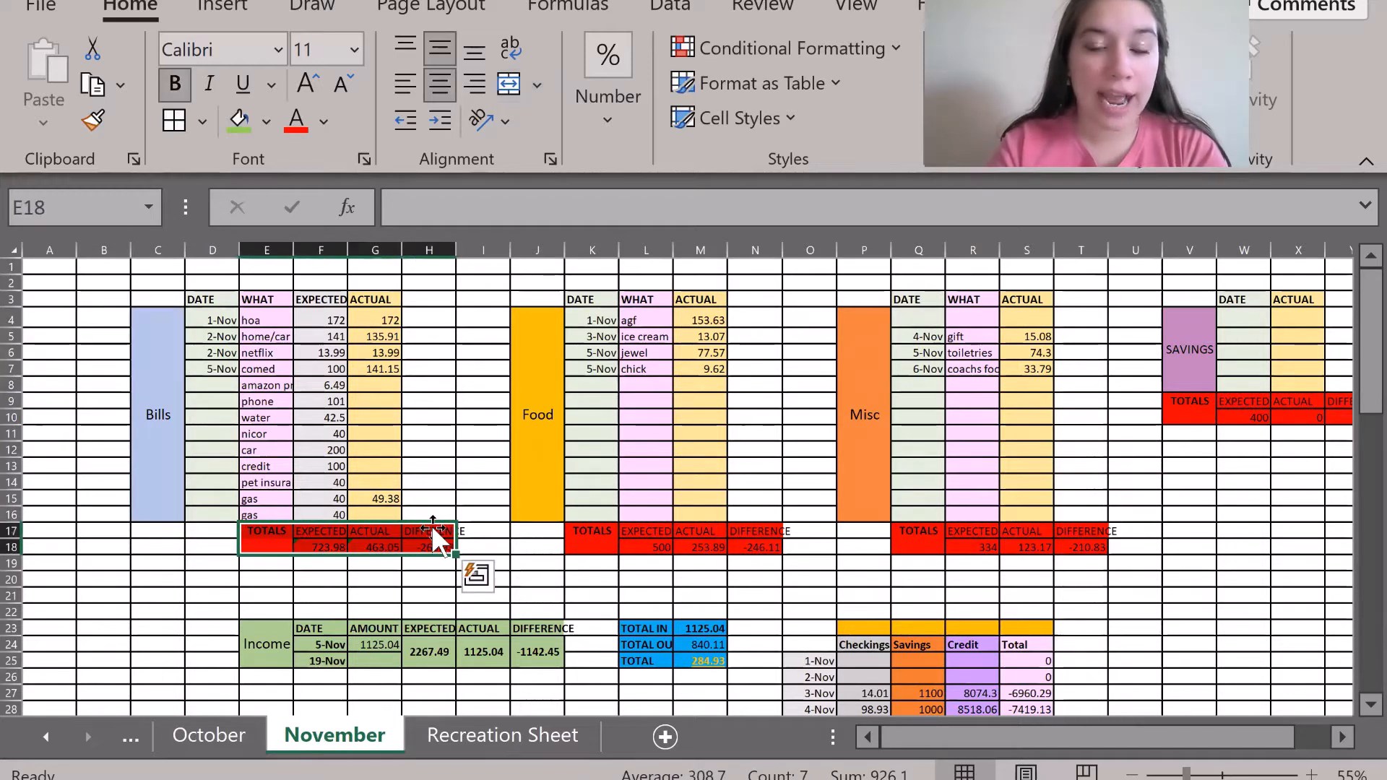
left_click(473, 417)
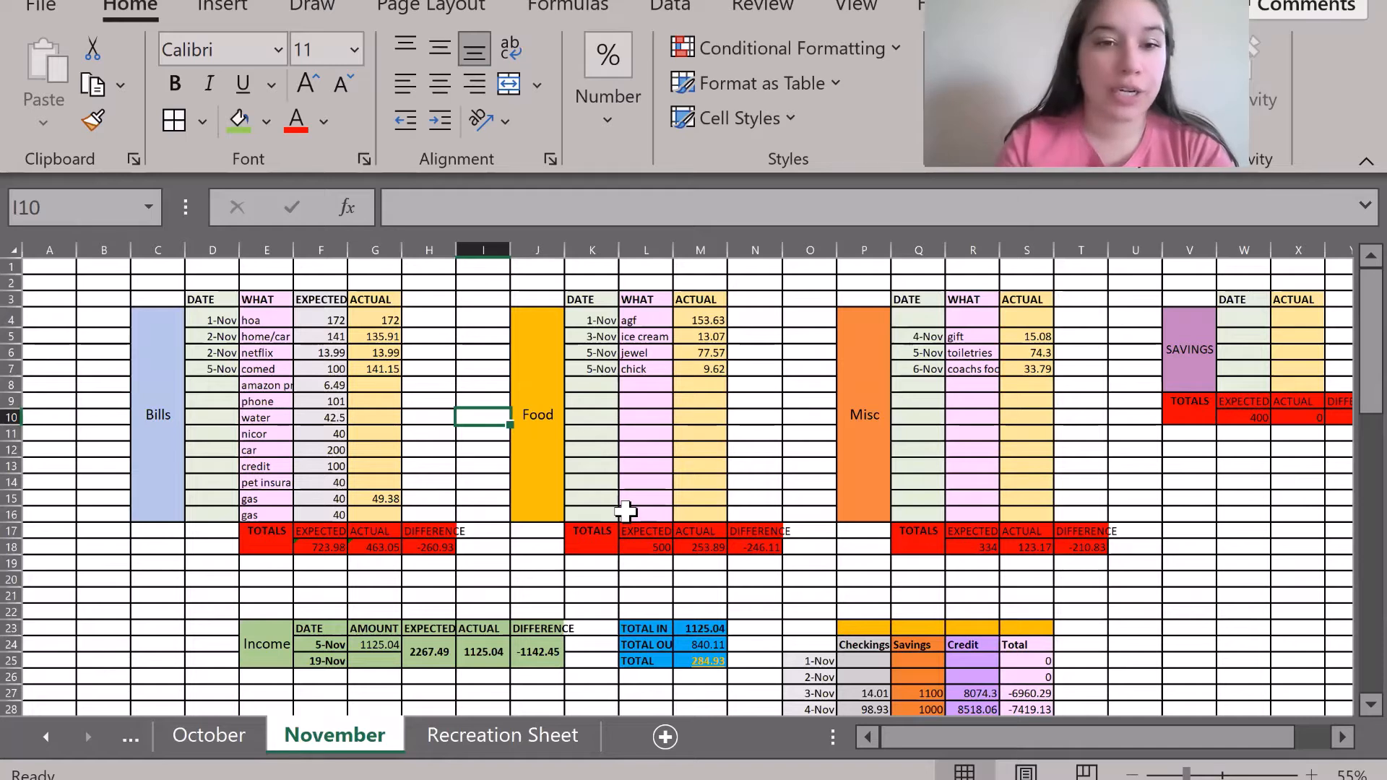
left_click_drag(268, 534, 422, 543)
left_click(574, 583)
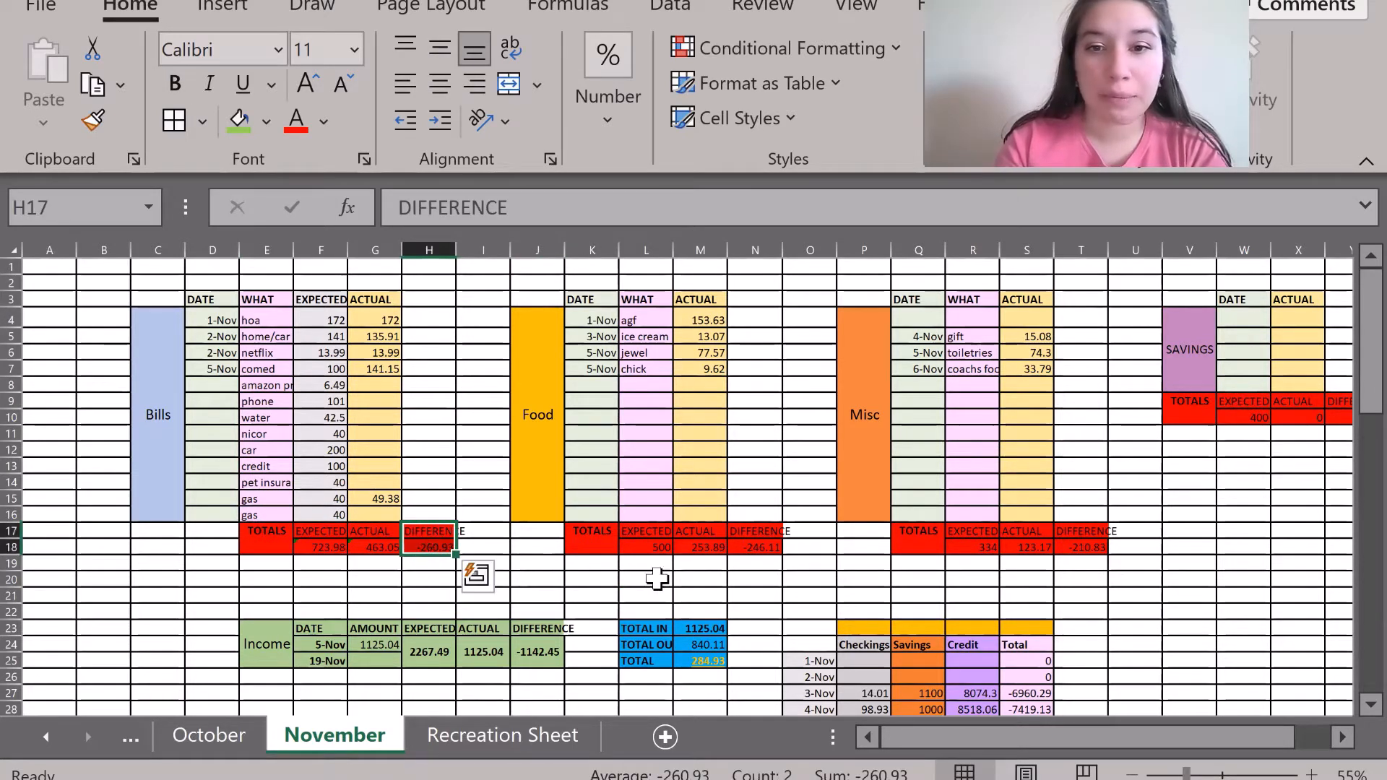
left_click(702, 587)
left_click_drag(756, 532, 758, 553)
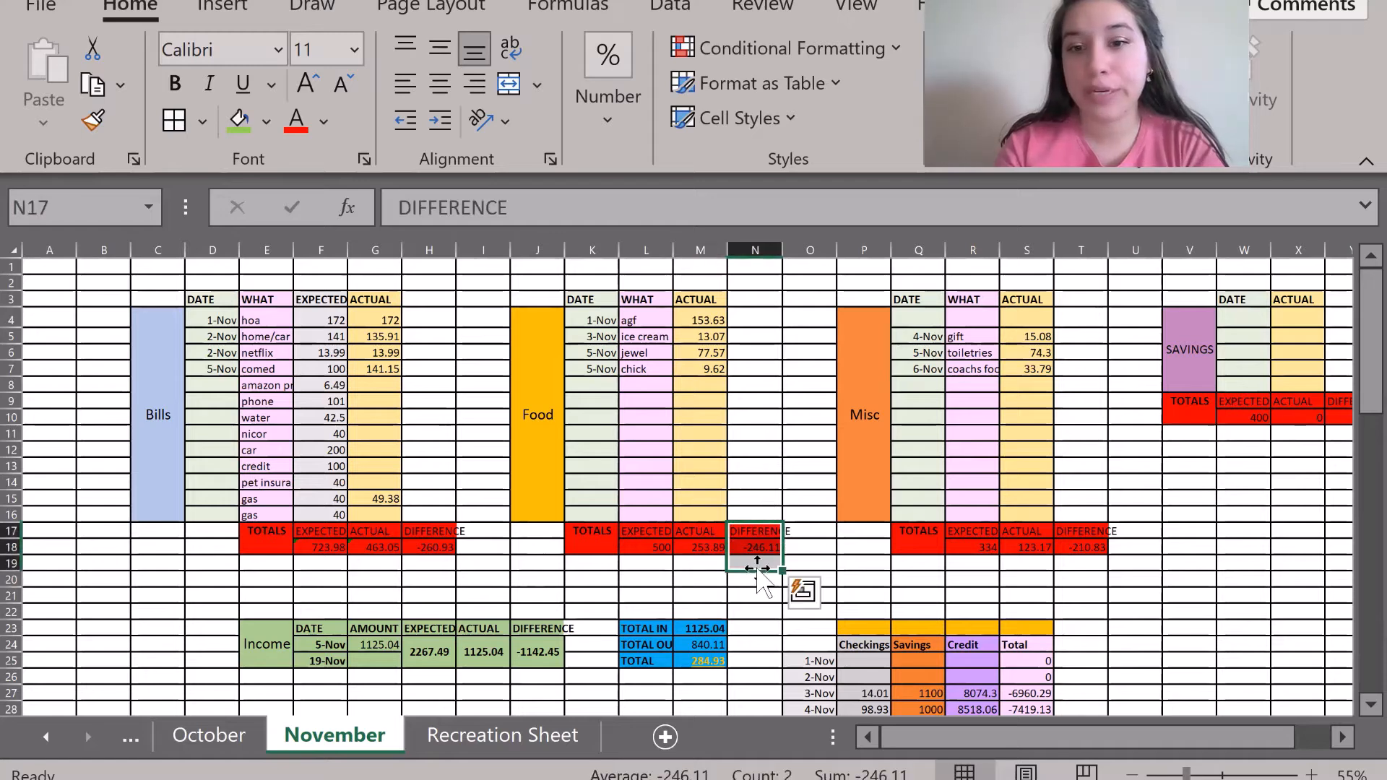
left_click(912, 580)
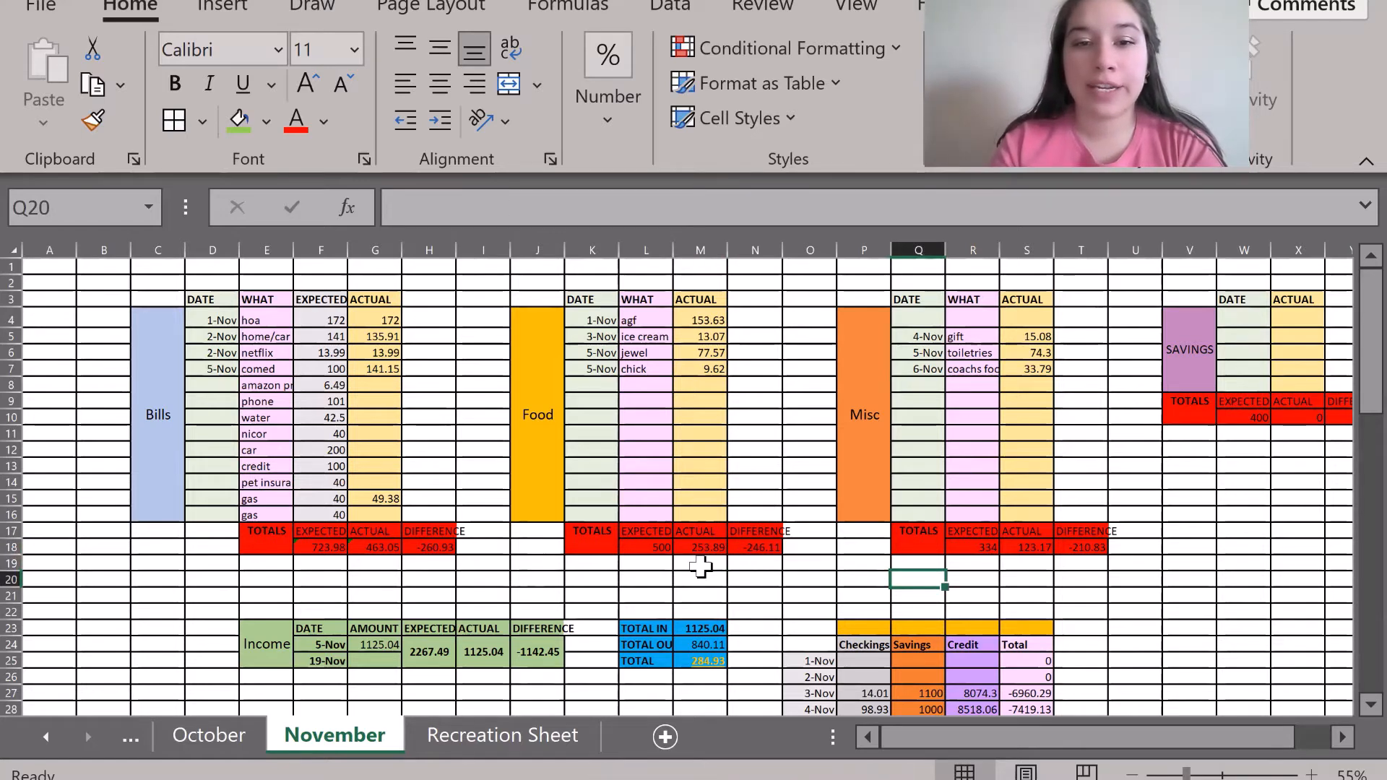
scroll(701, 567, "down", 1)
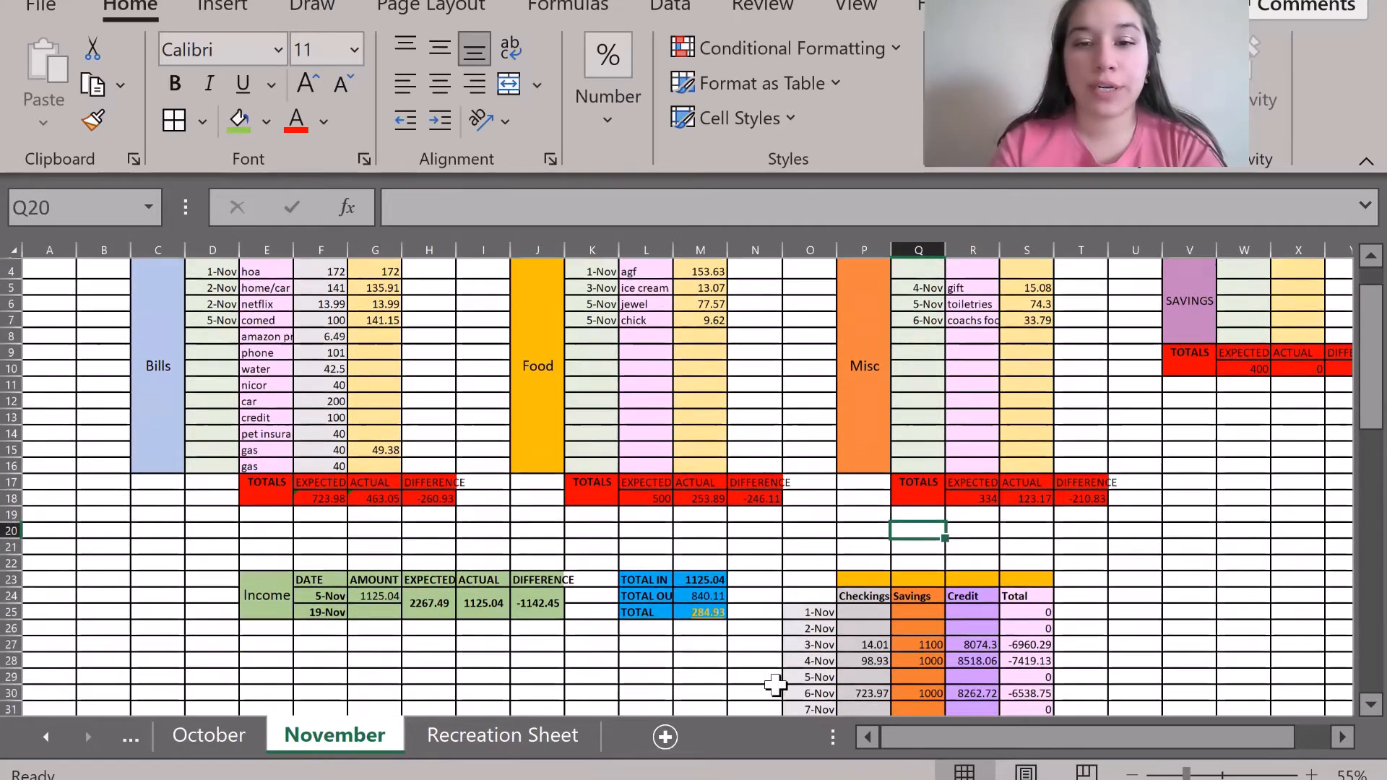
left_click(492, 742)
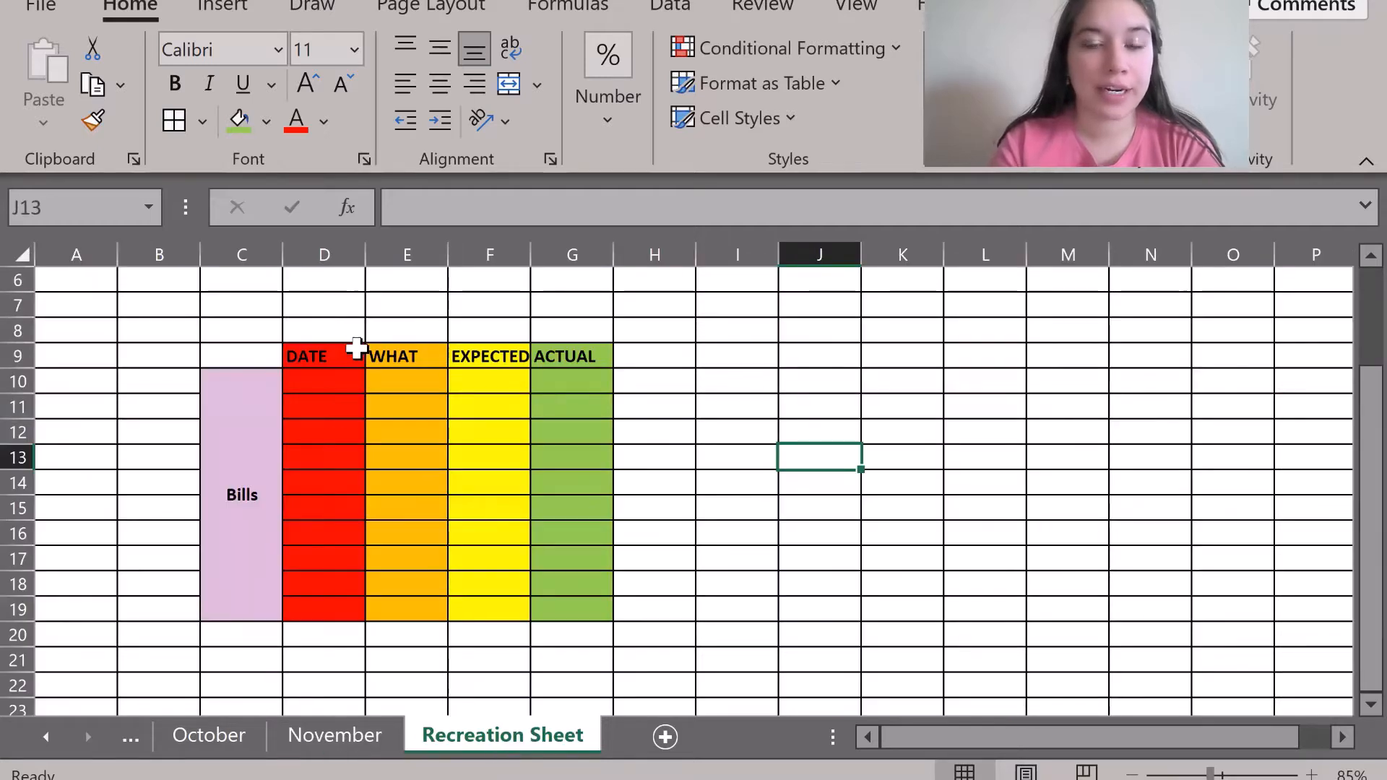
left_click(647, 634)
left_click(486, 635)
left_click(657, 640)
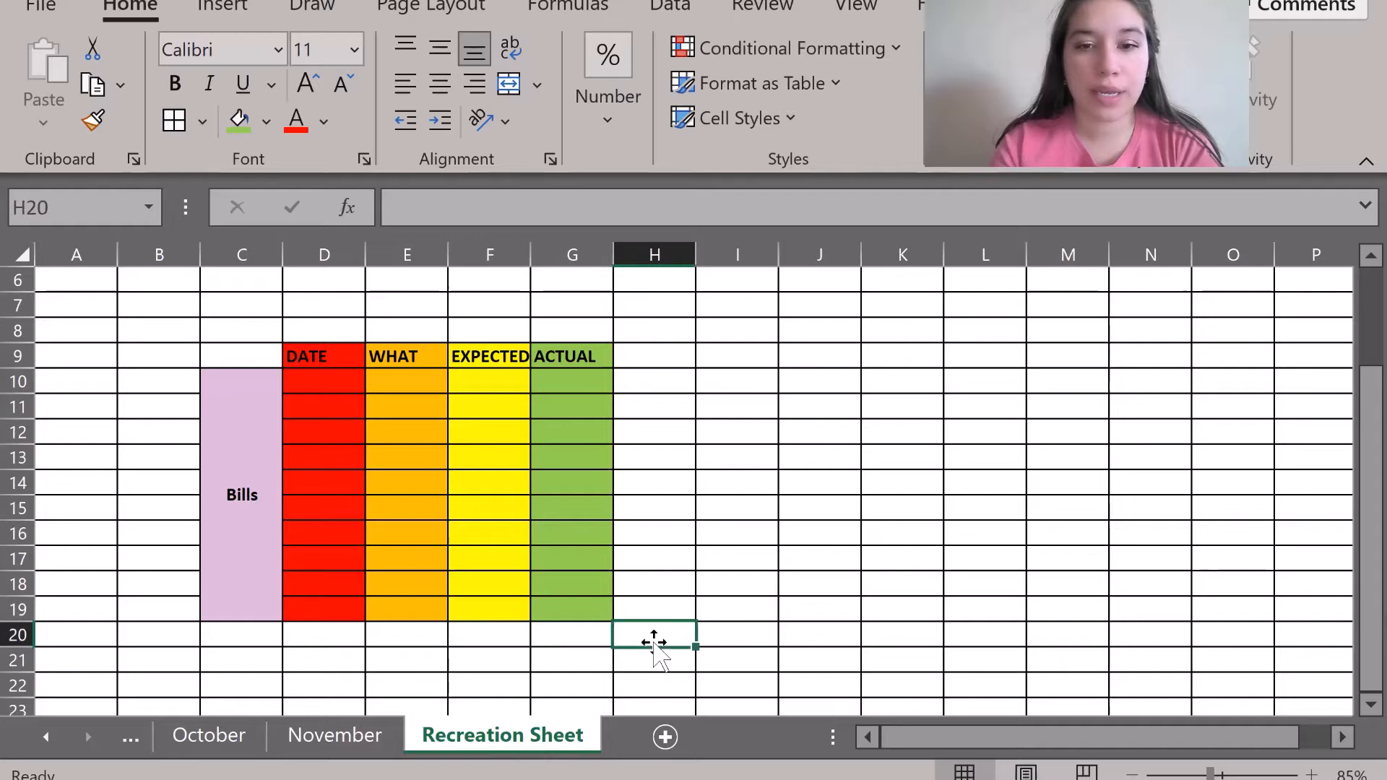
left_click(313, 738)
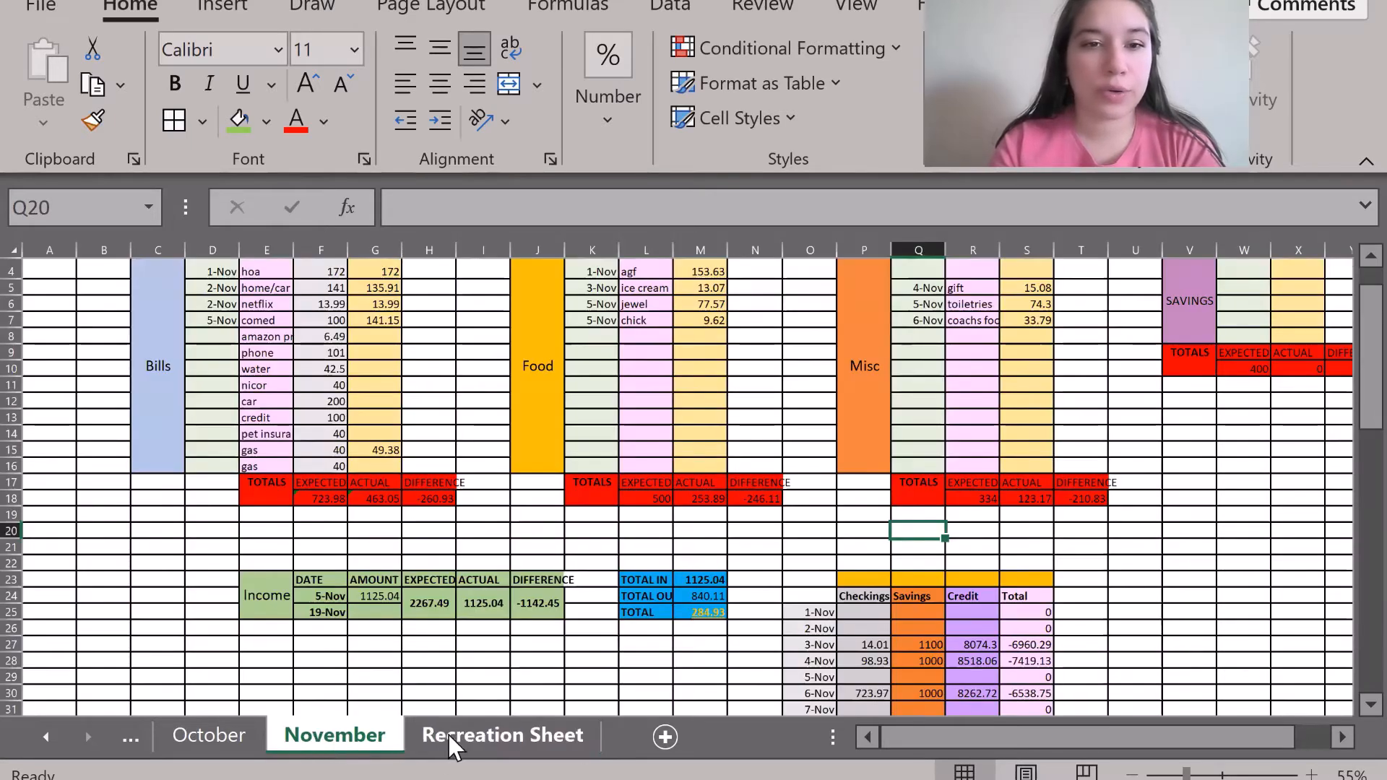
left_click(475, 730)
left_click(486, 636)
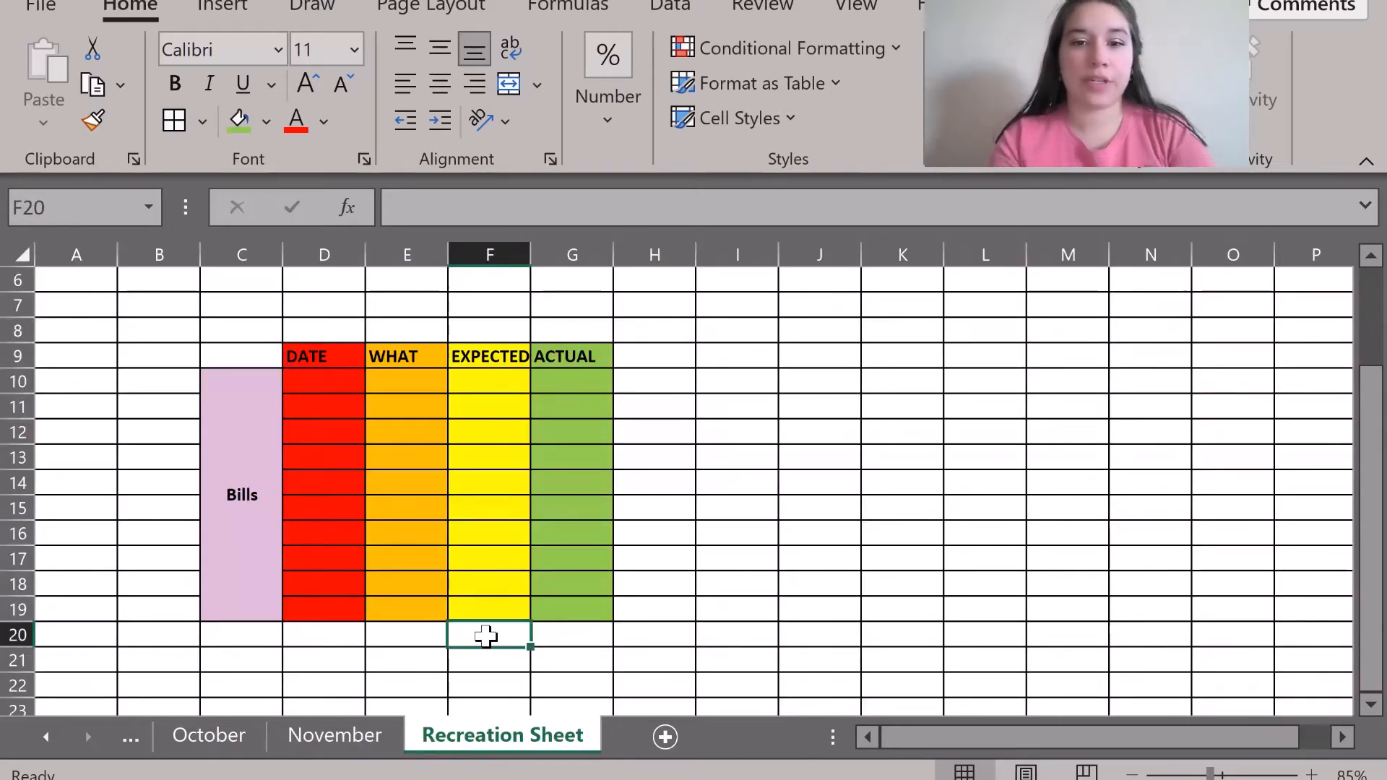
Enter the labels Expected, Actual and Difference in F20:H20.
type("Expe")
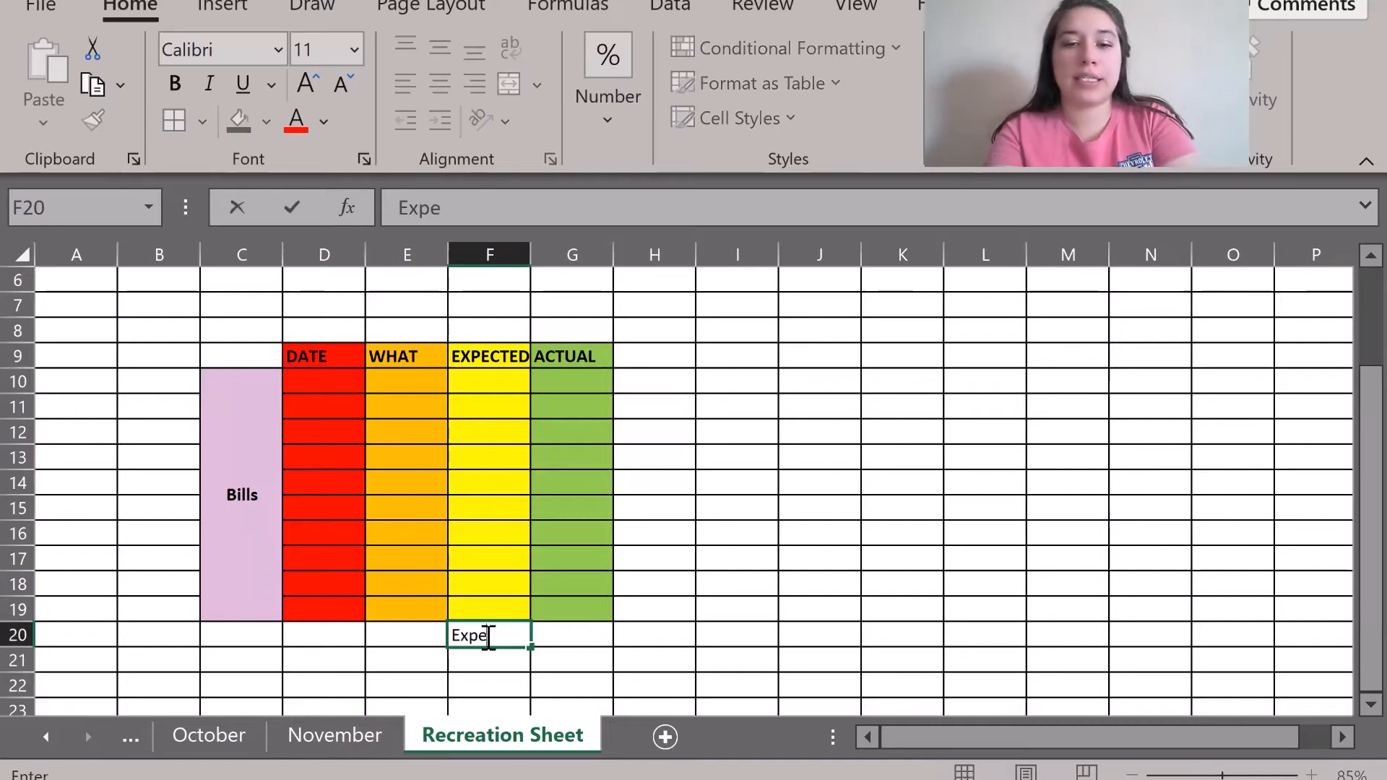
type("cted")
key("Tab")
type("Actua")
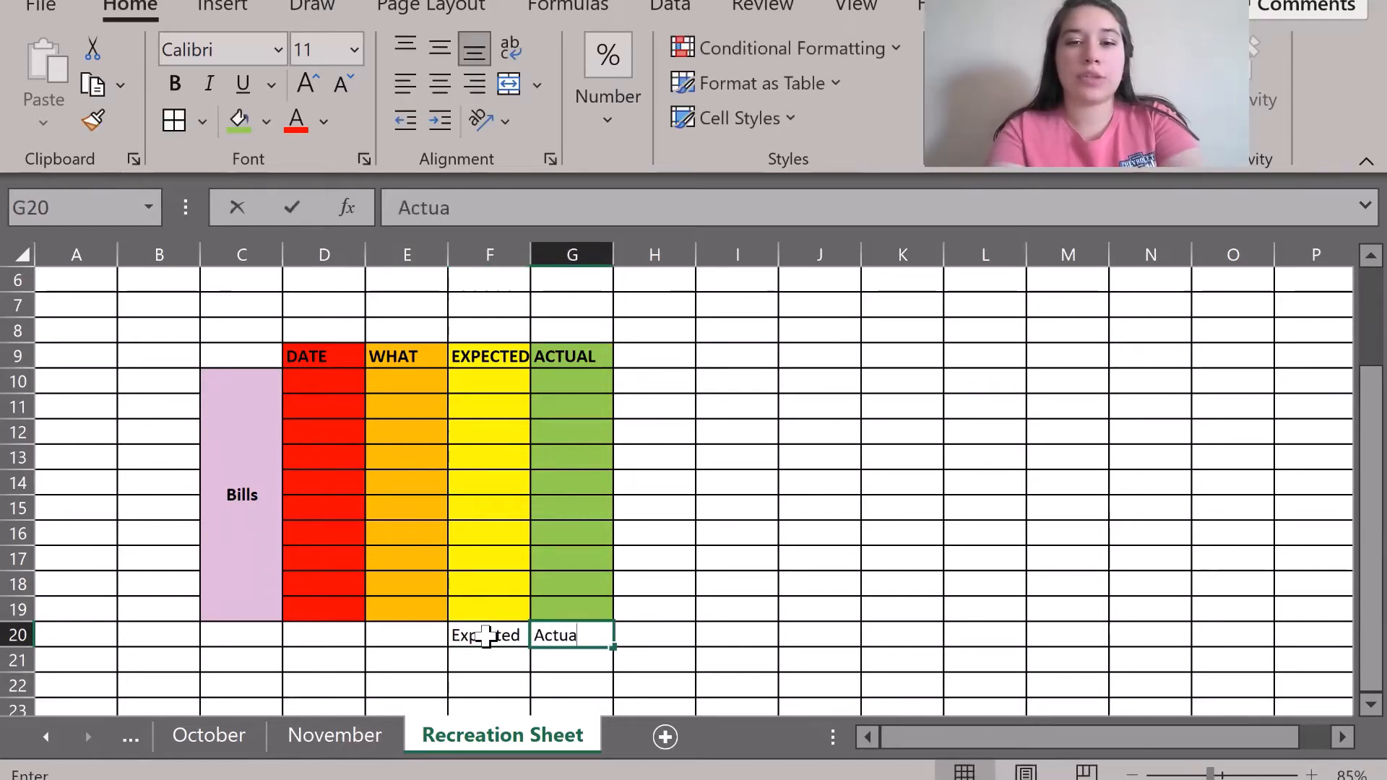
type("l")
key("Tab")
type("Differe")
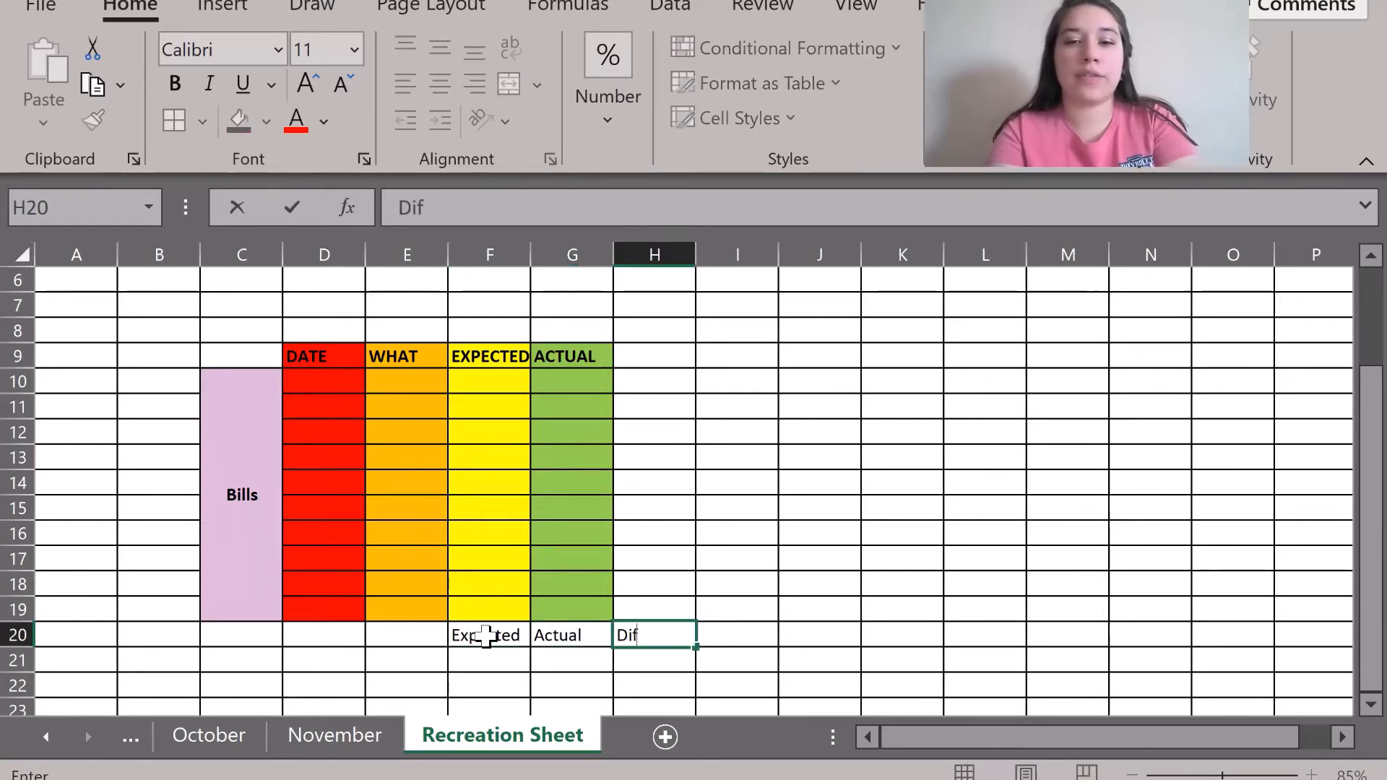
Add a Totals label and merge E20:E21, centring it both ways.
left_click(402, 657)
type("Tita")
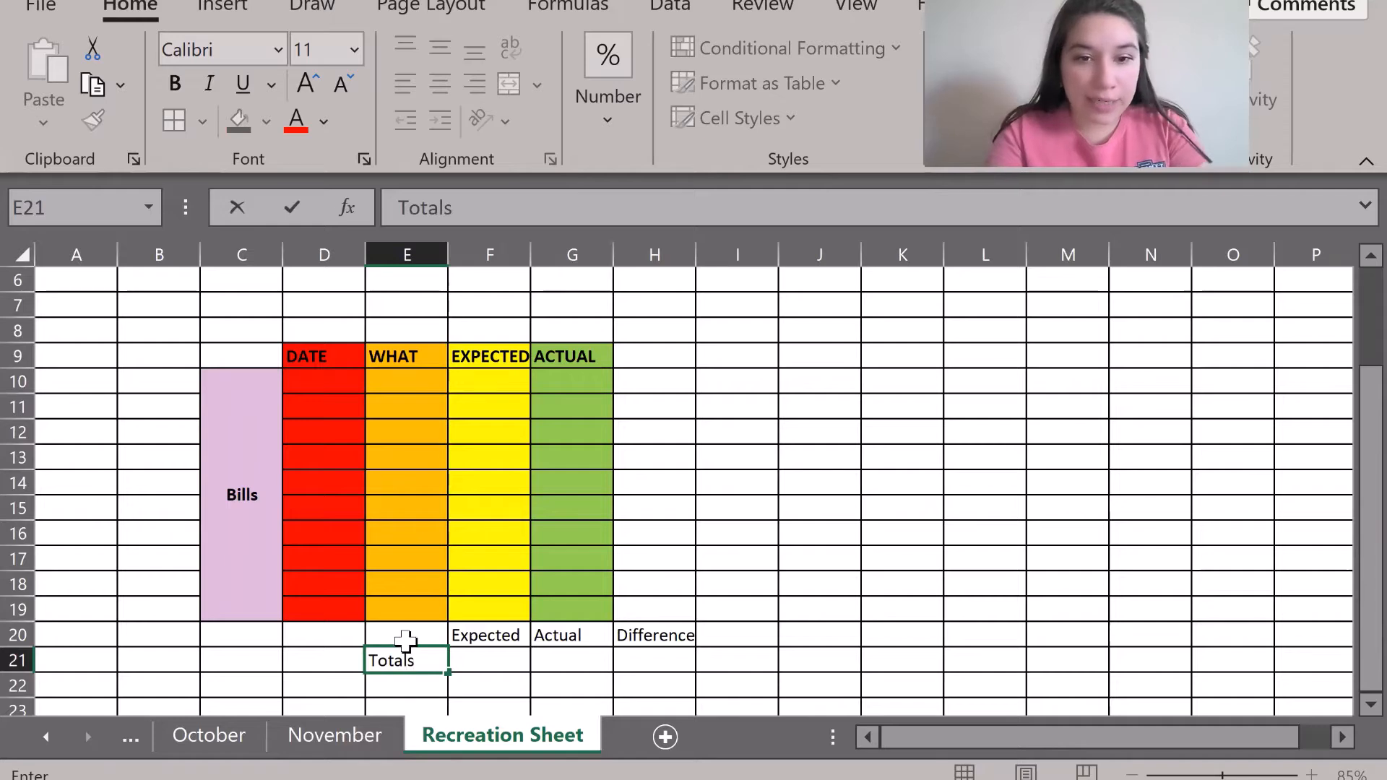
mouse_move(404, 639)
left_mouse_down()
mouse_move(427, 675)
mouse_move(399, 654)
left_mouse_up()
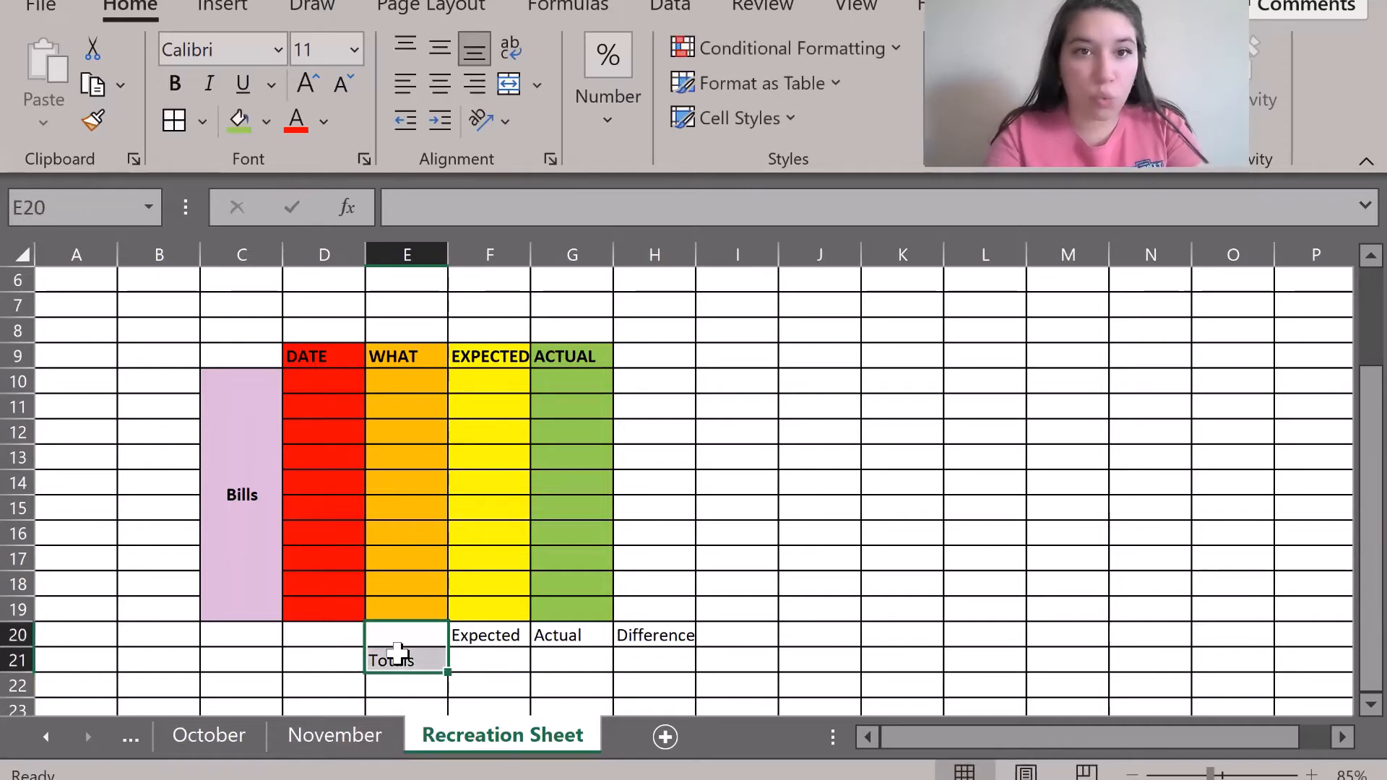
left_click(510, 85)
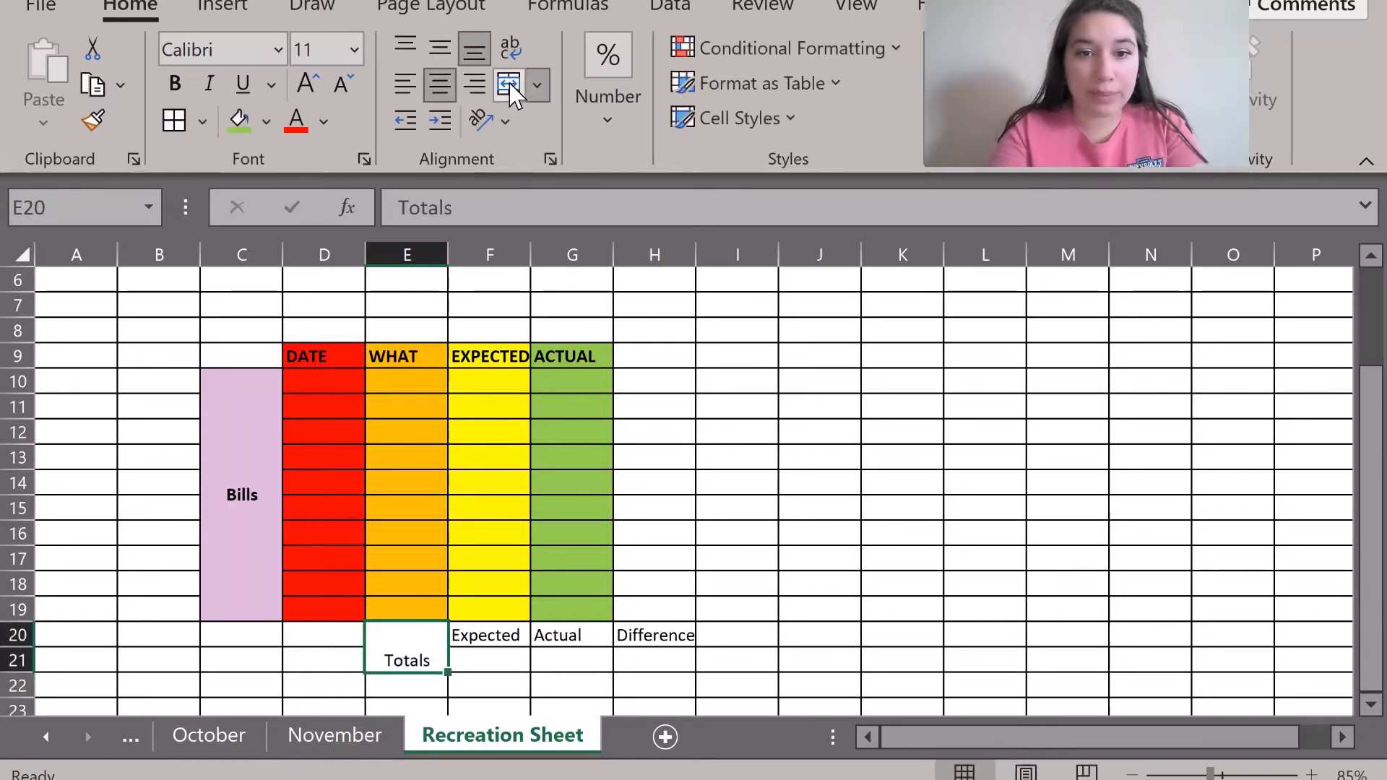
left_click(439, 48)
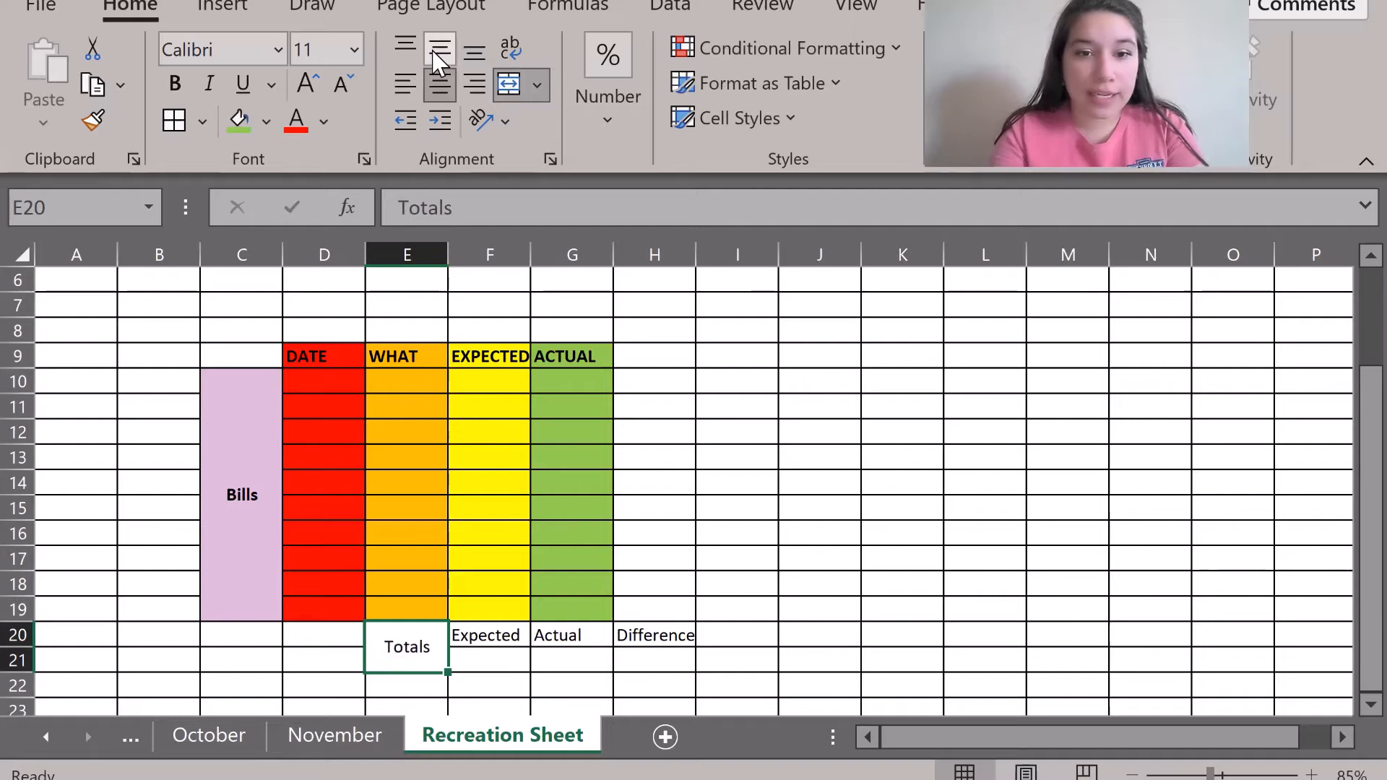
left_click(484, 654)
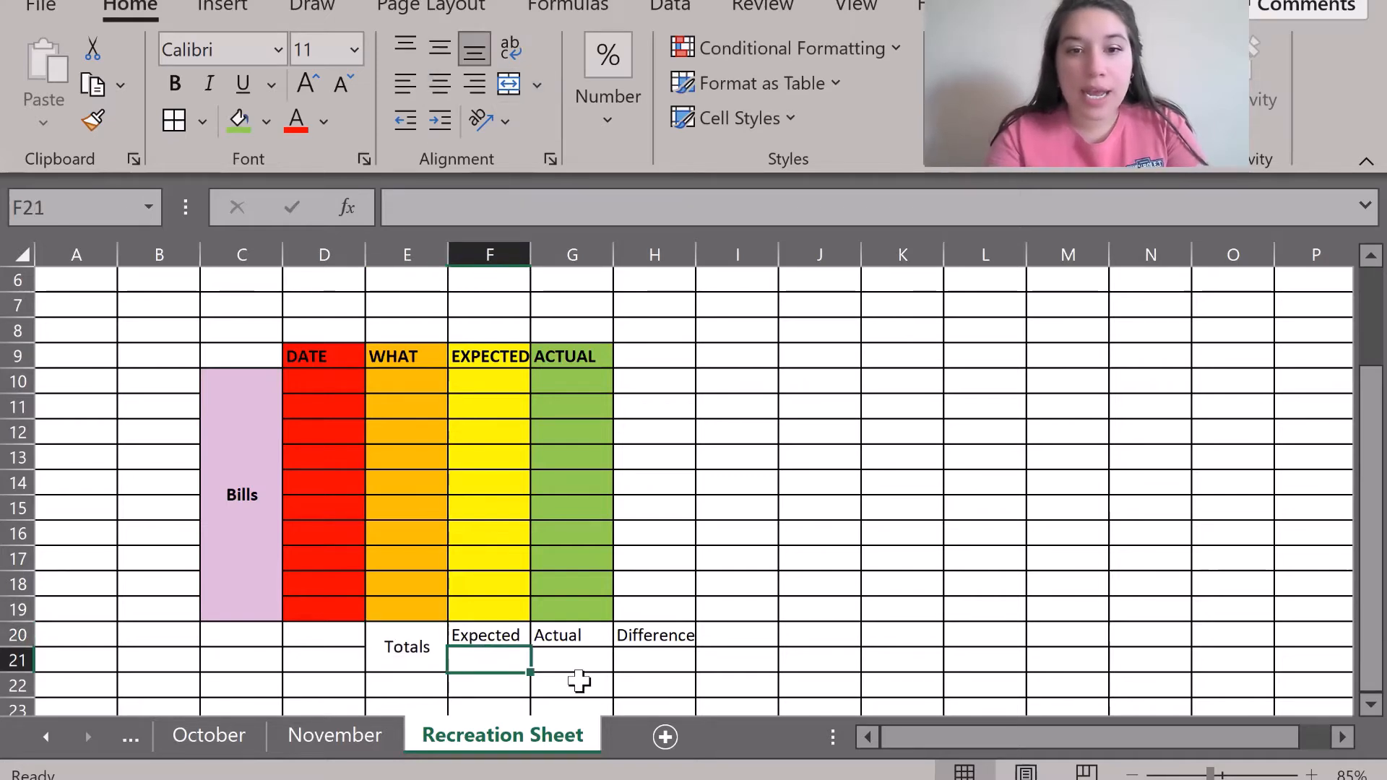
left_click(579, 680)
left_click(469, 660)
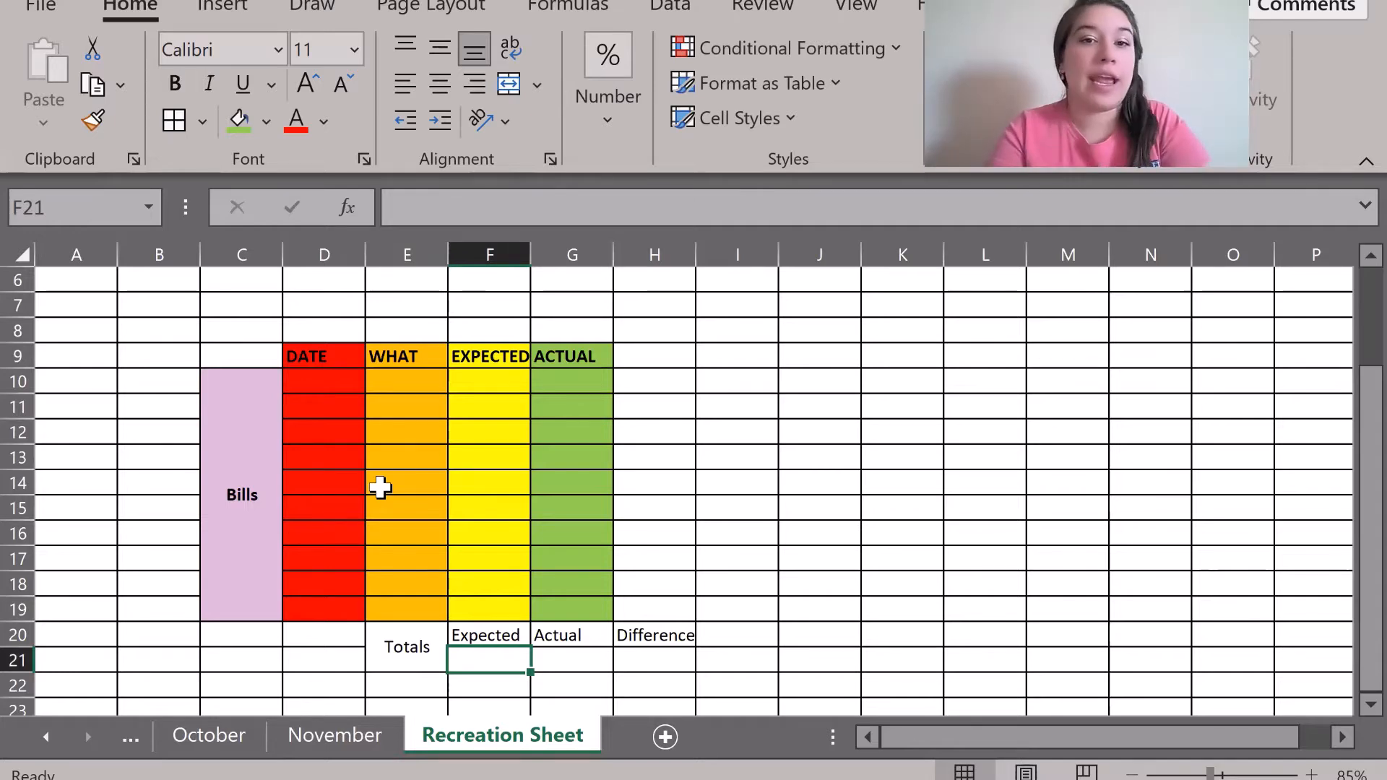
Enter the first bill: date 1/1, heat, expected 30, actual 40.
left_click(322, 383)
left_click(396, 386)
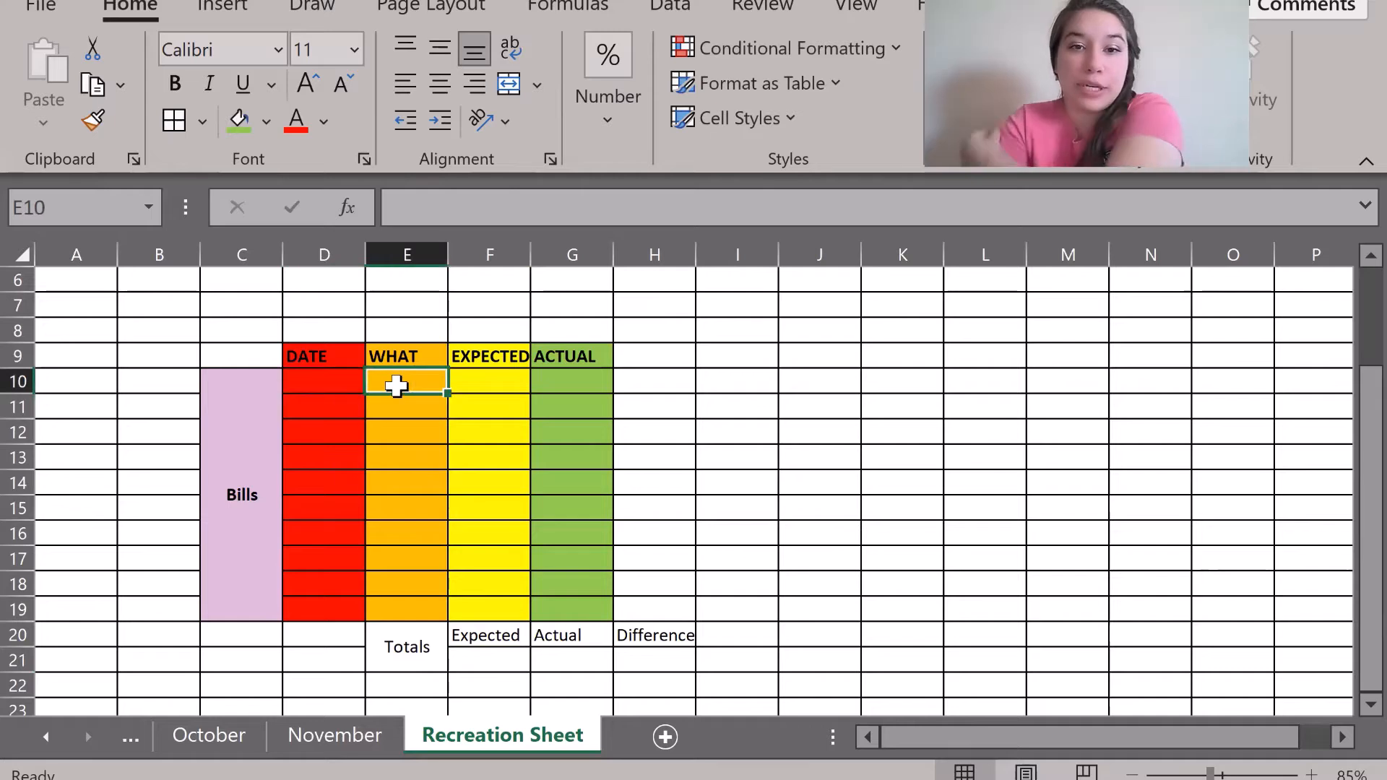
left_click(501, 383)
left_click(289, 382)
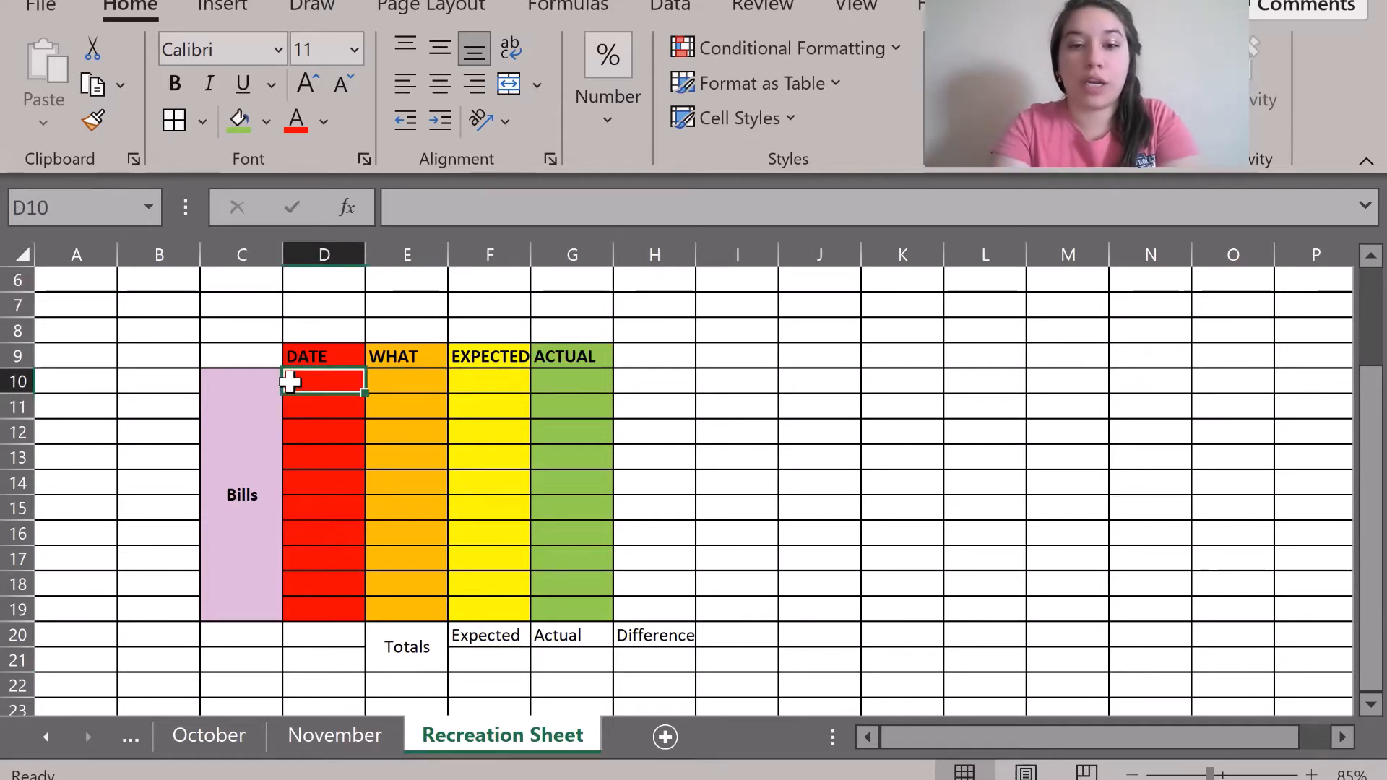
type("1/1")
key("Tab")
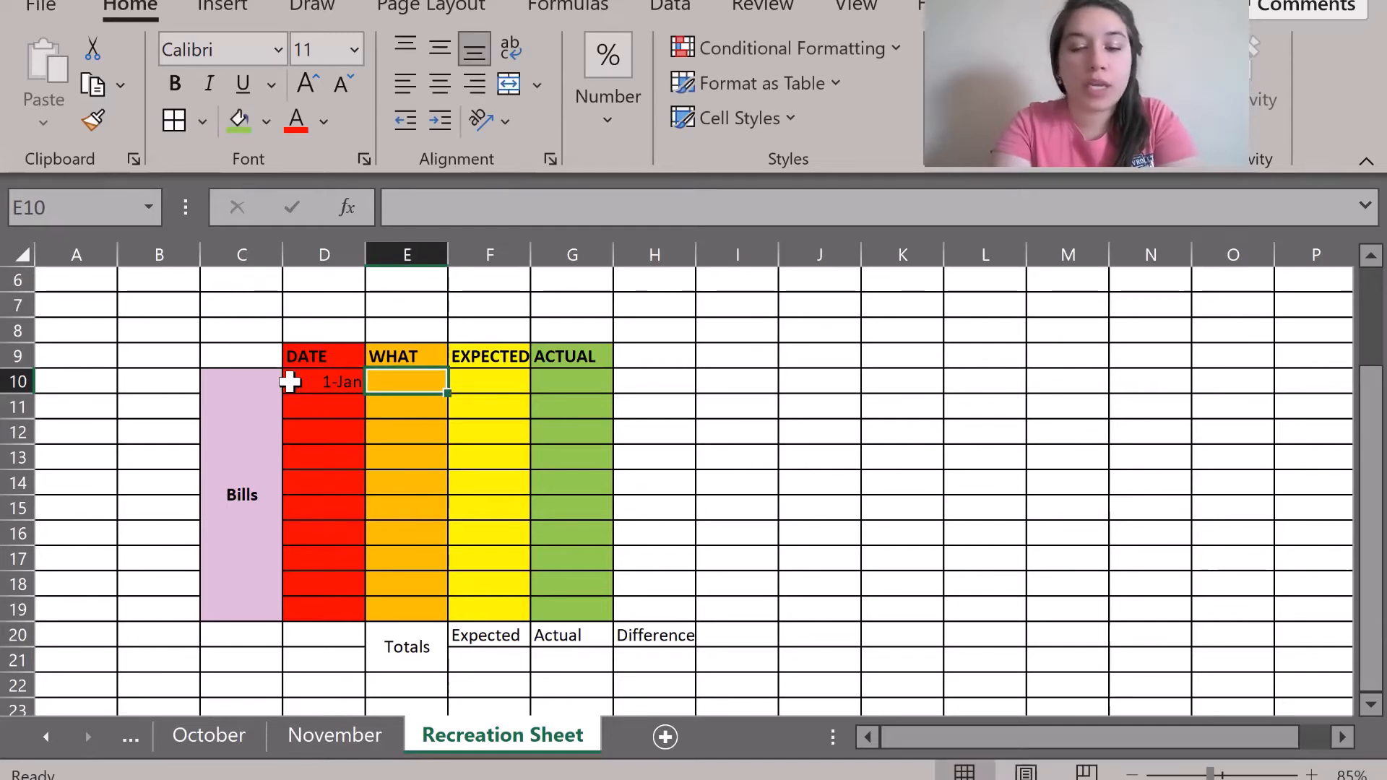
type("heat")
key("Tab")
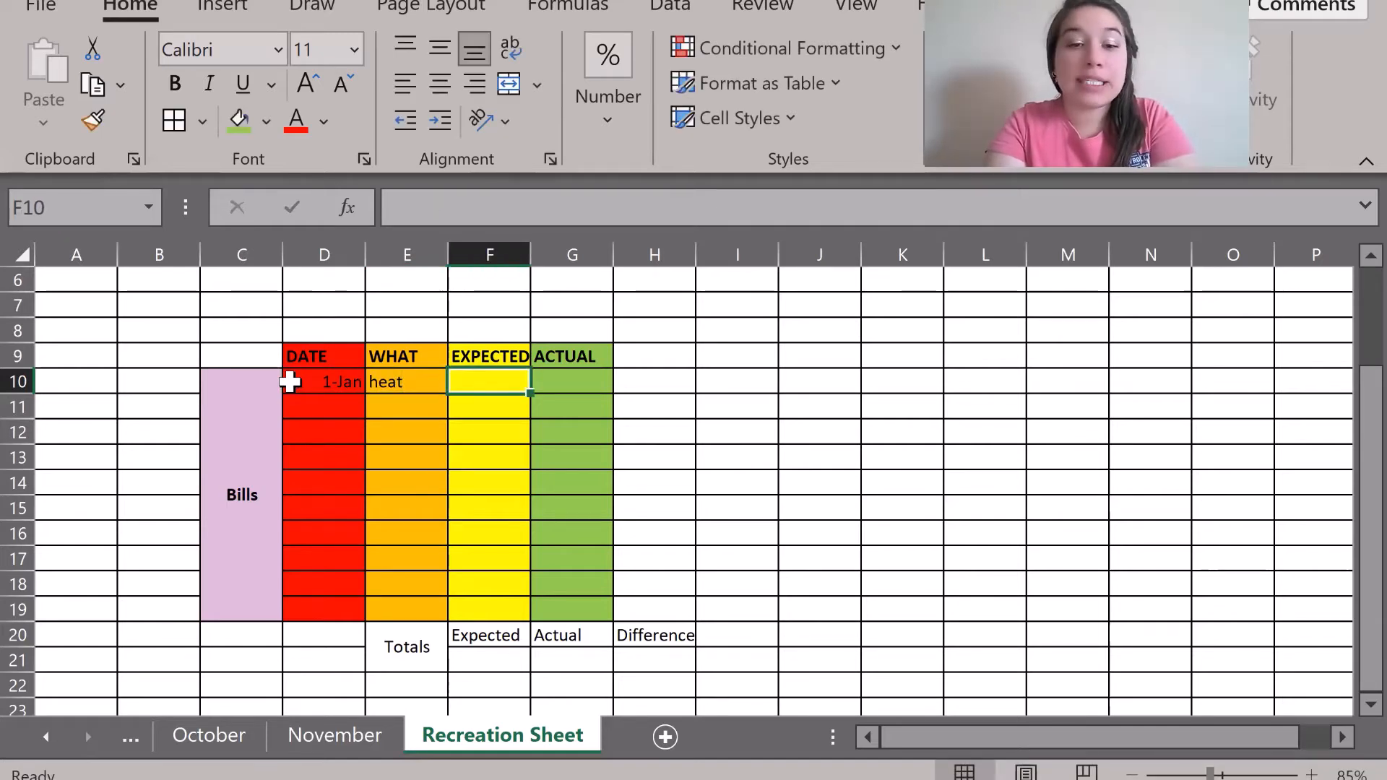
type("30")
key("Tab")
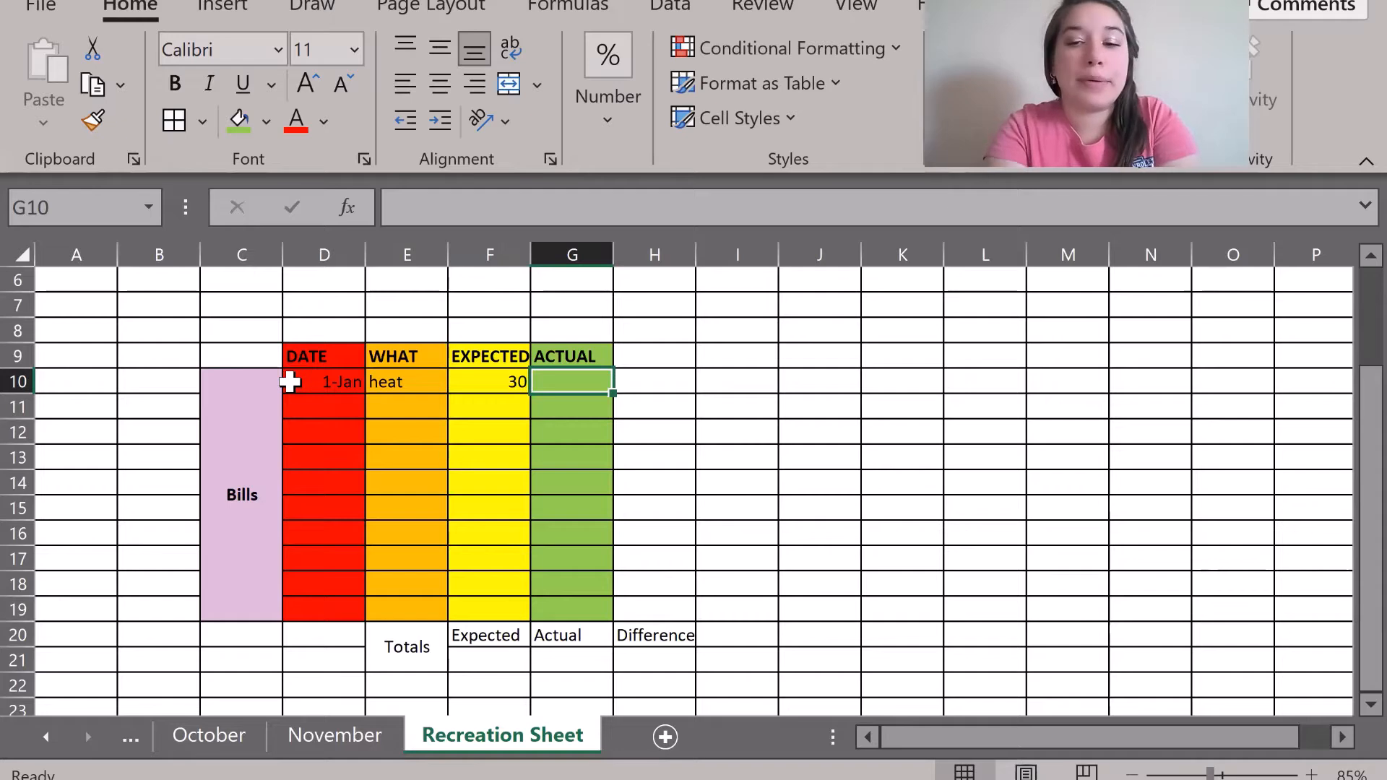
type("40")
key("Return")
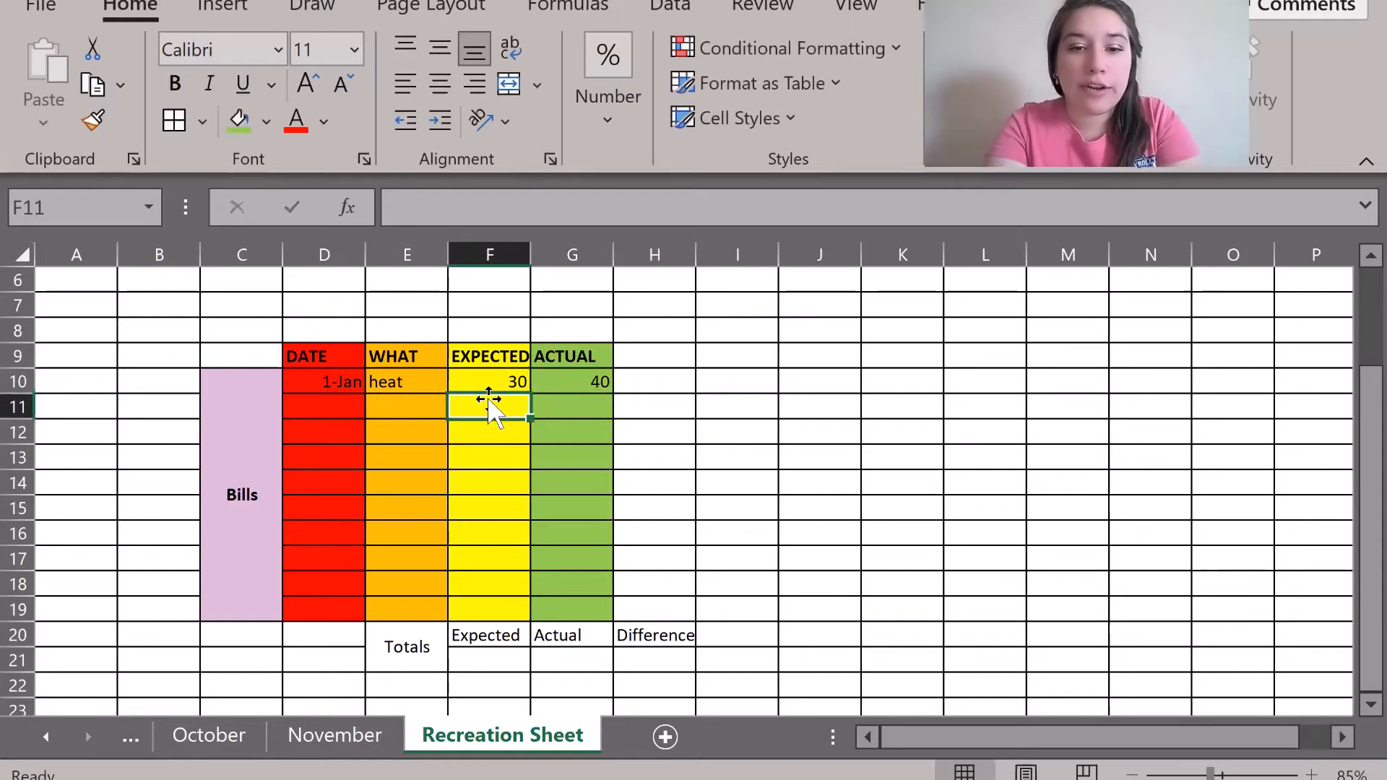
Enter amounts 55 expected / 55 actual, then 21 expected / 8 actual for the next bills.
type("55")
key("Tab")
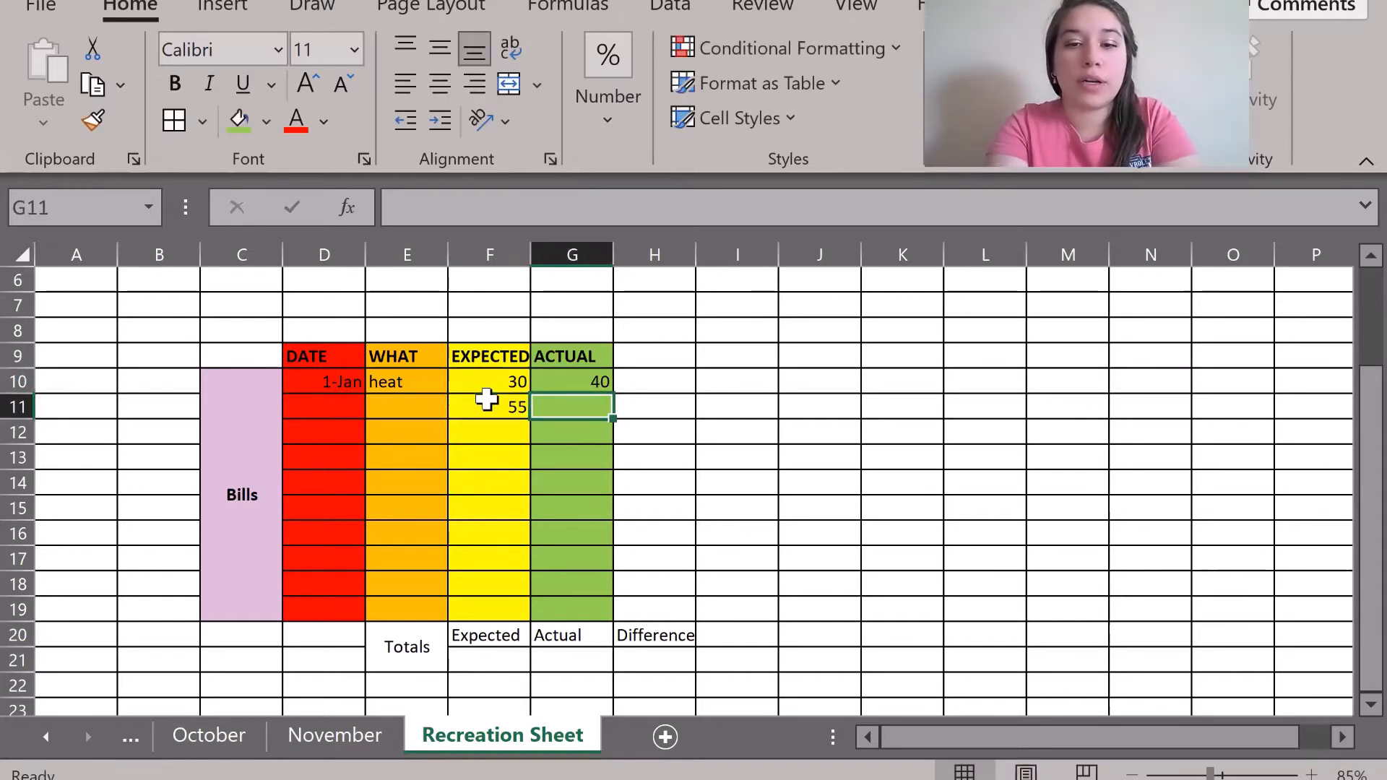
type("55")
key("Tab")
key("Return")
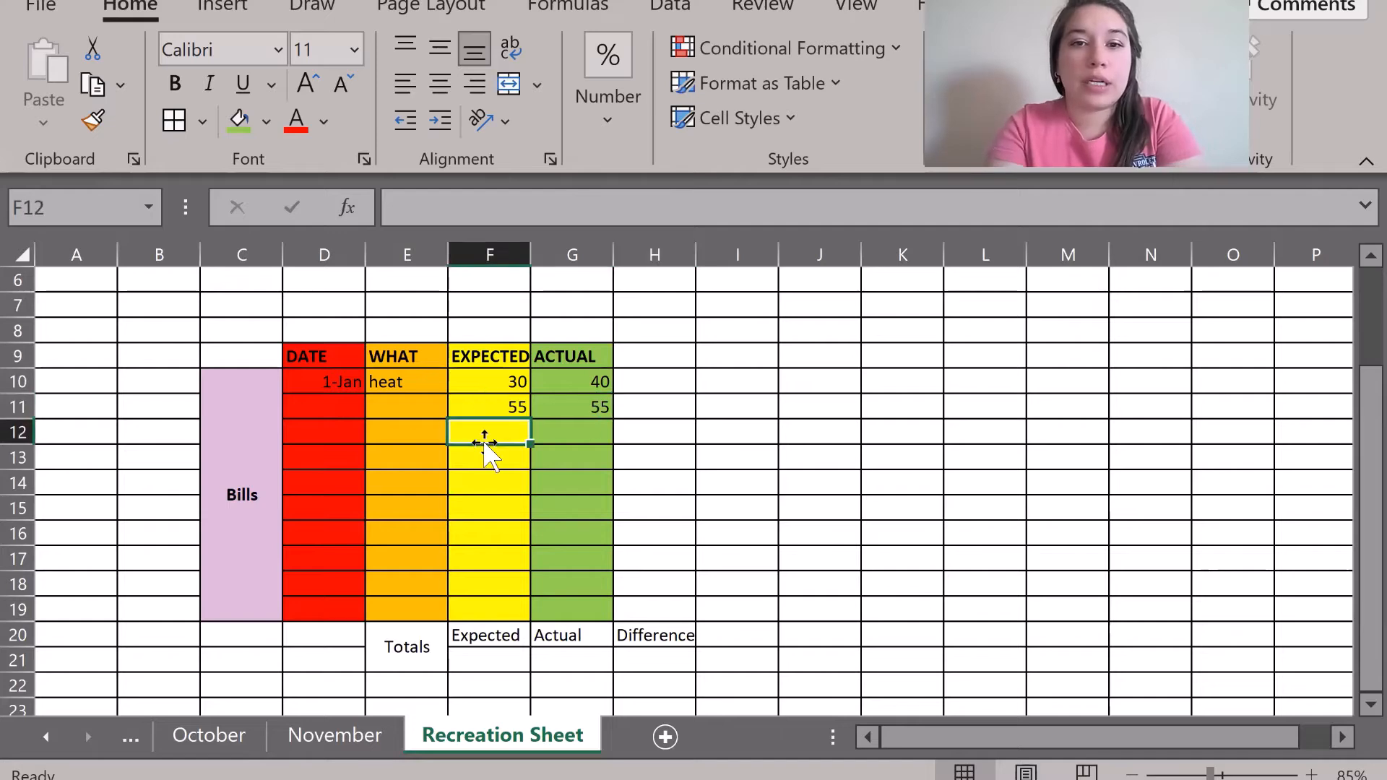
type("21")
key("Tab")
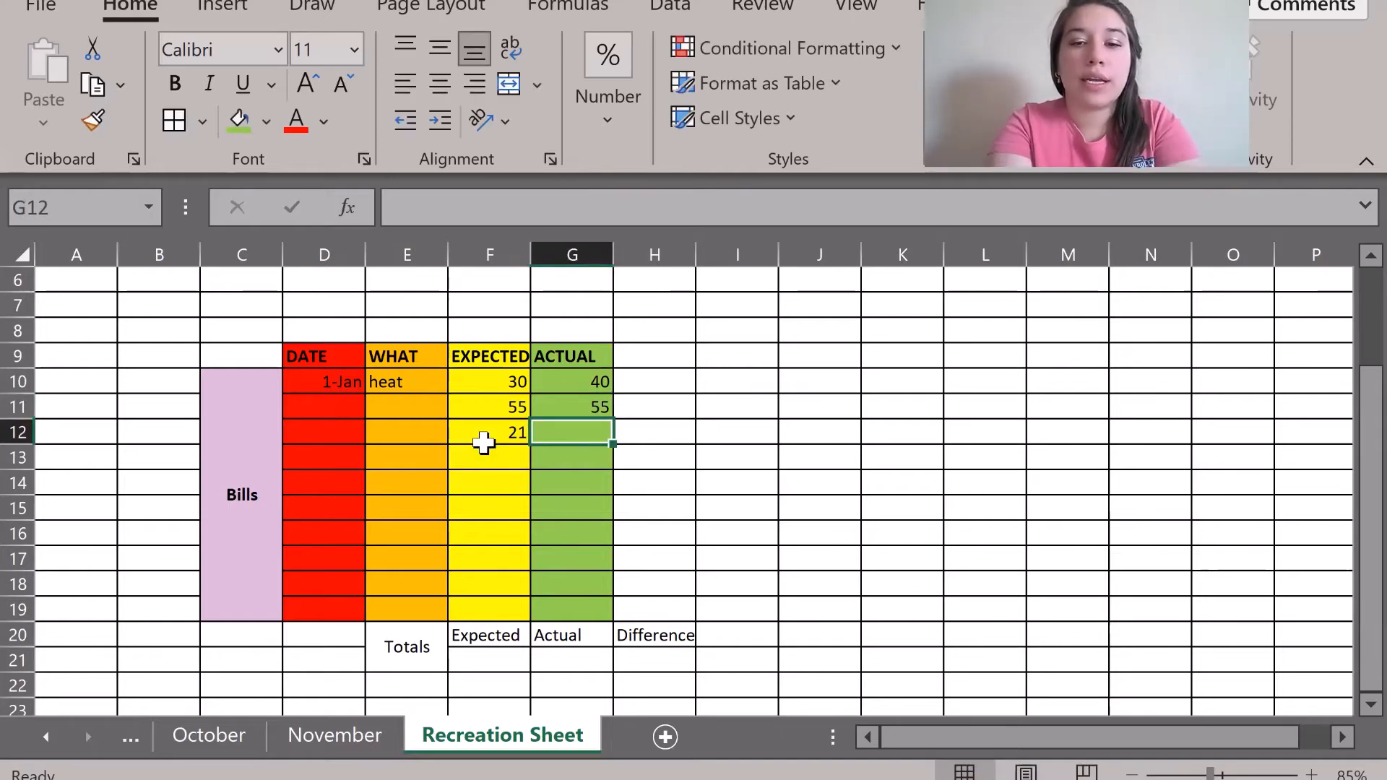
type("8")
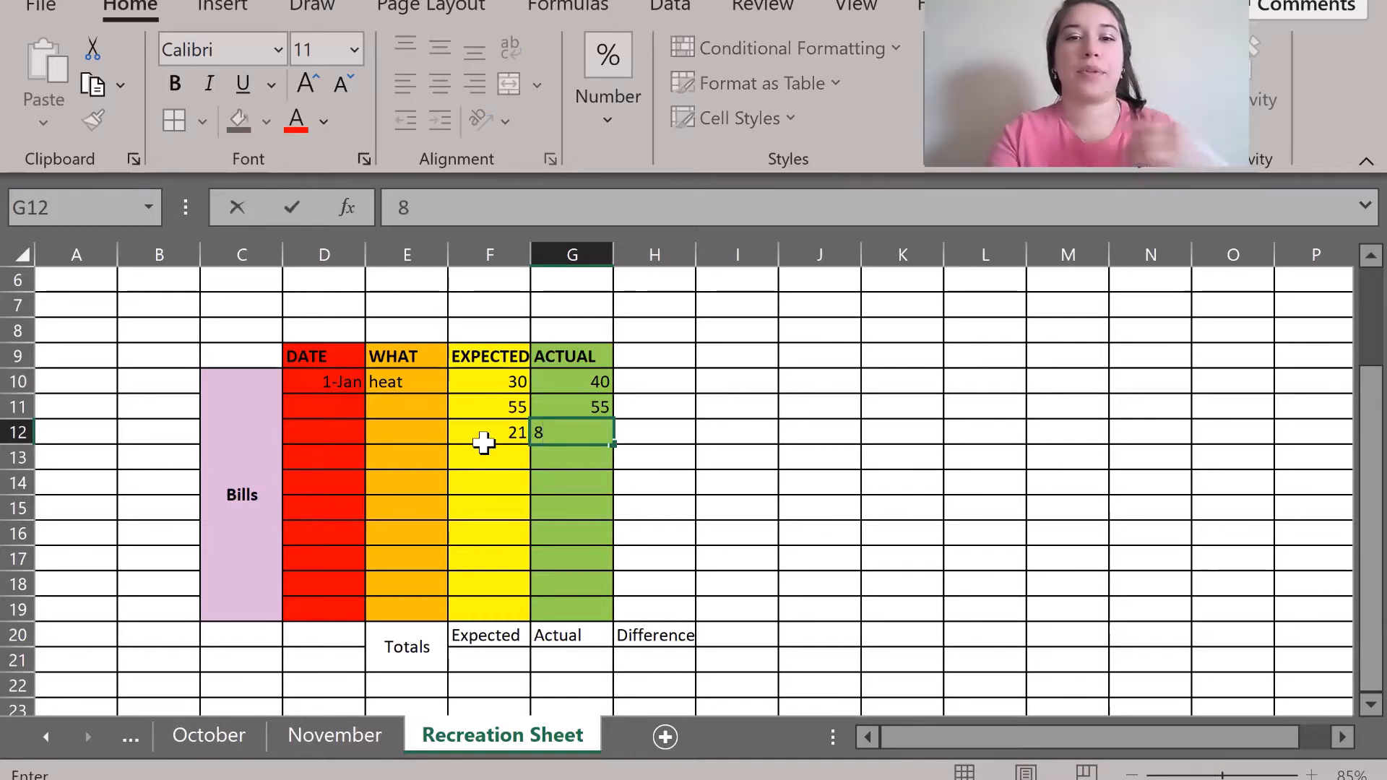
key("Return")
Select the Totals block E20:H21 through Difference.
left_click(557, 588)
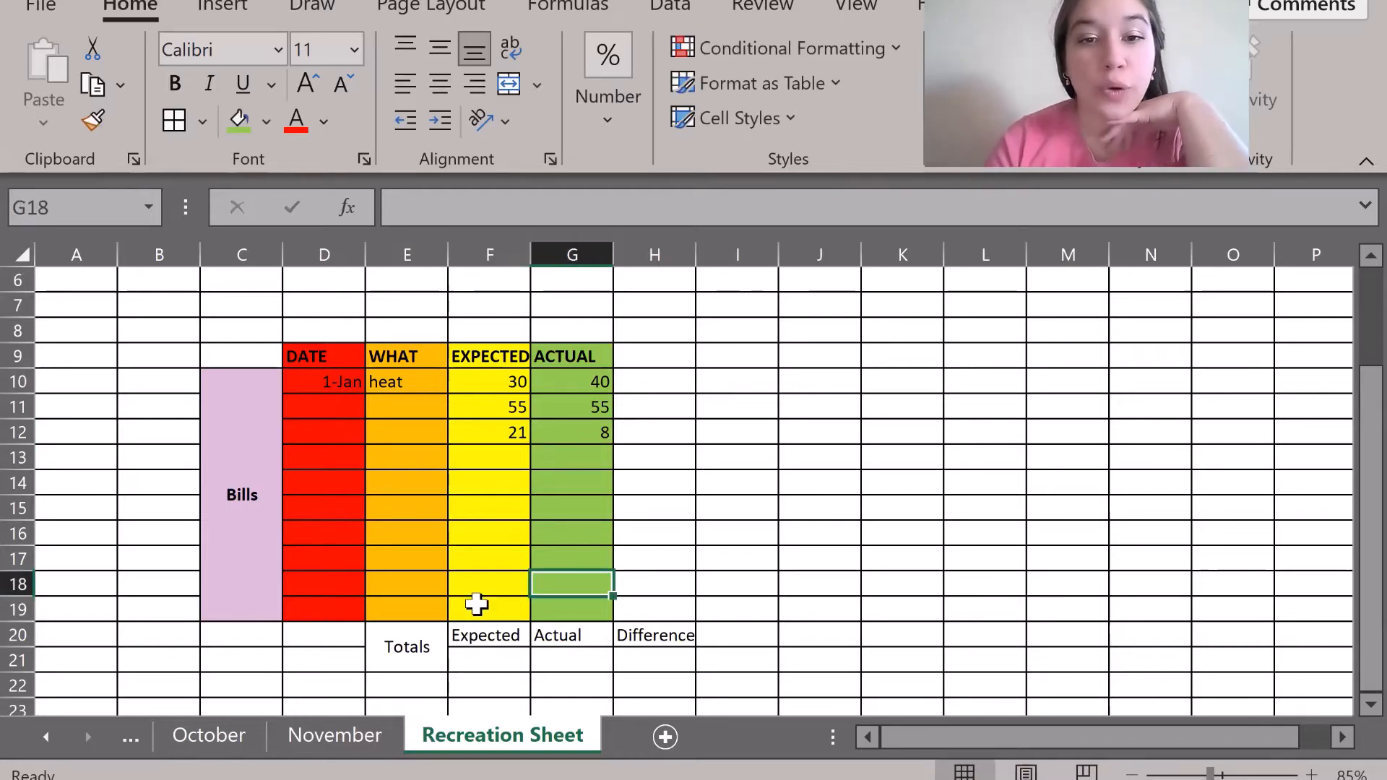
left_click(489, 671)
left_click_drag(401, 646, 645, 648)
Fill the Expected/Actual/Difference Totals block E20:H21 with Light Blue.
left_click(265, 123)
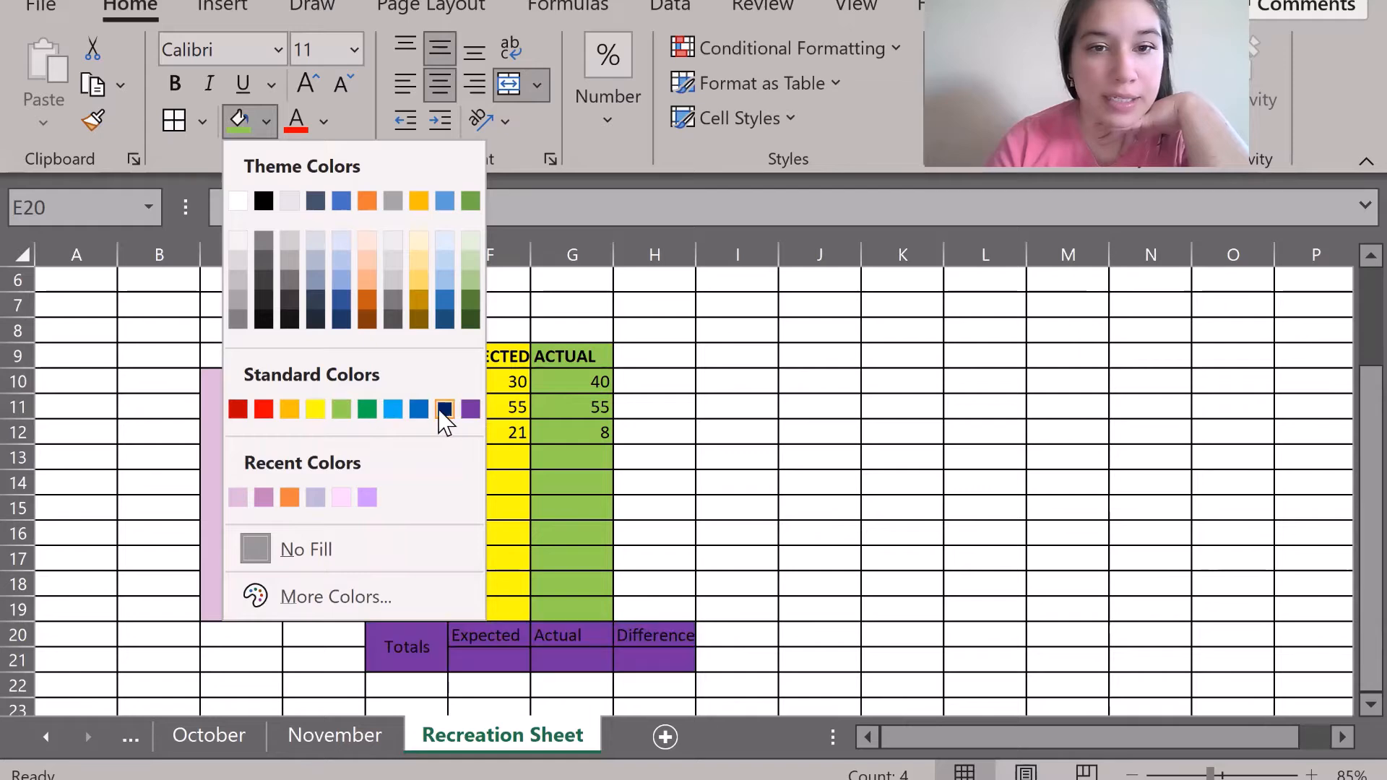
left_click(396, 410)
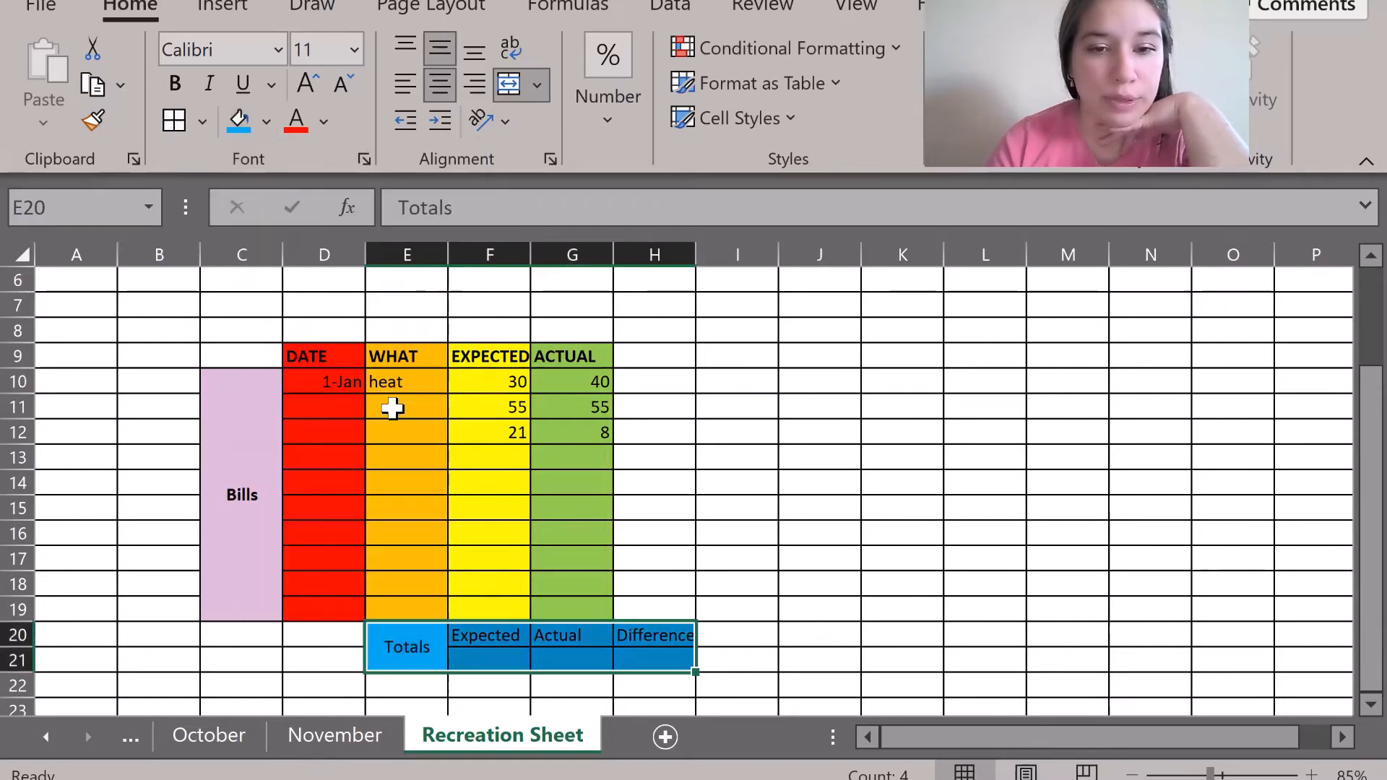
left_click(829, 636)
scroll(827, 632, "down", 1)
left_click(476, 586)
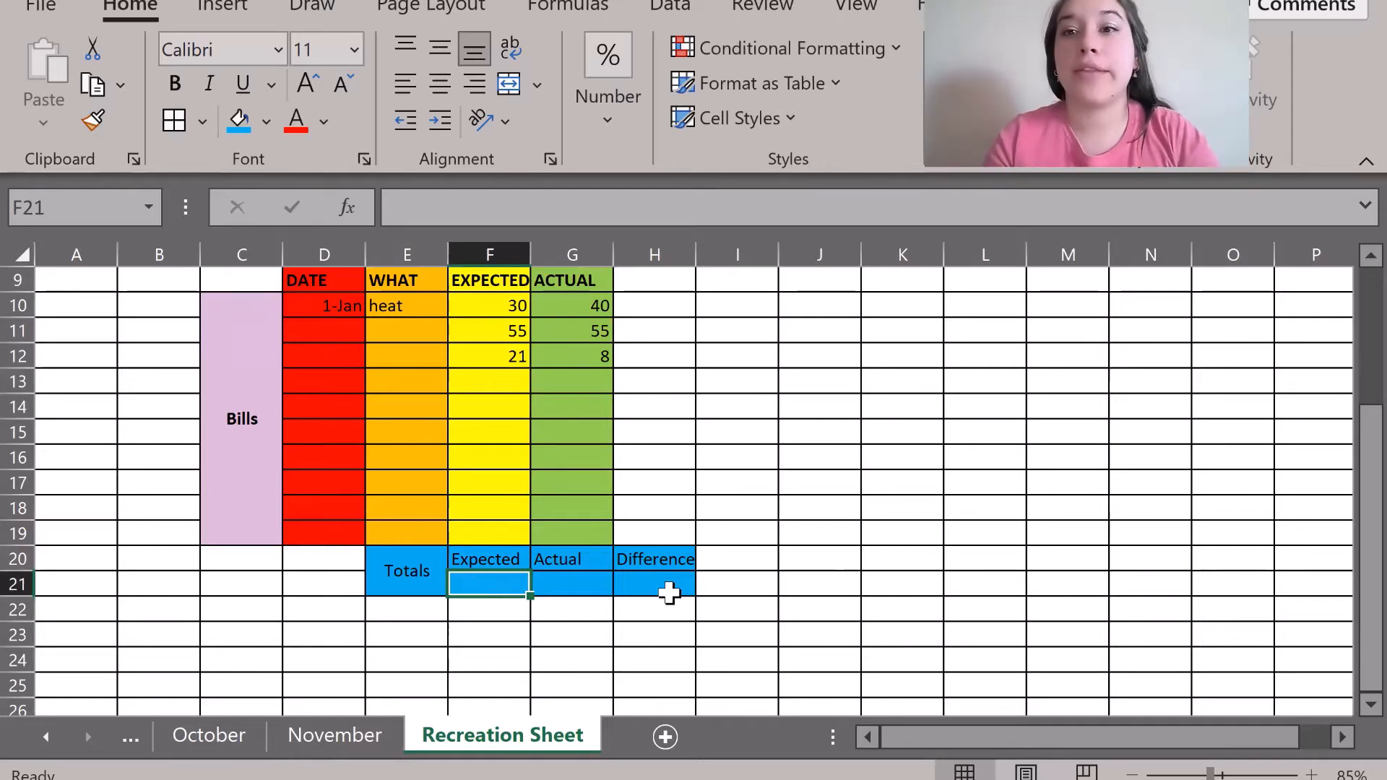
Enter =SUM(F10:F19) in F21 and =SUM(G10:G19) in G21, giving 106 and 103.
left_click(455, 203)
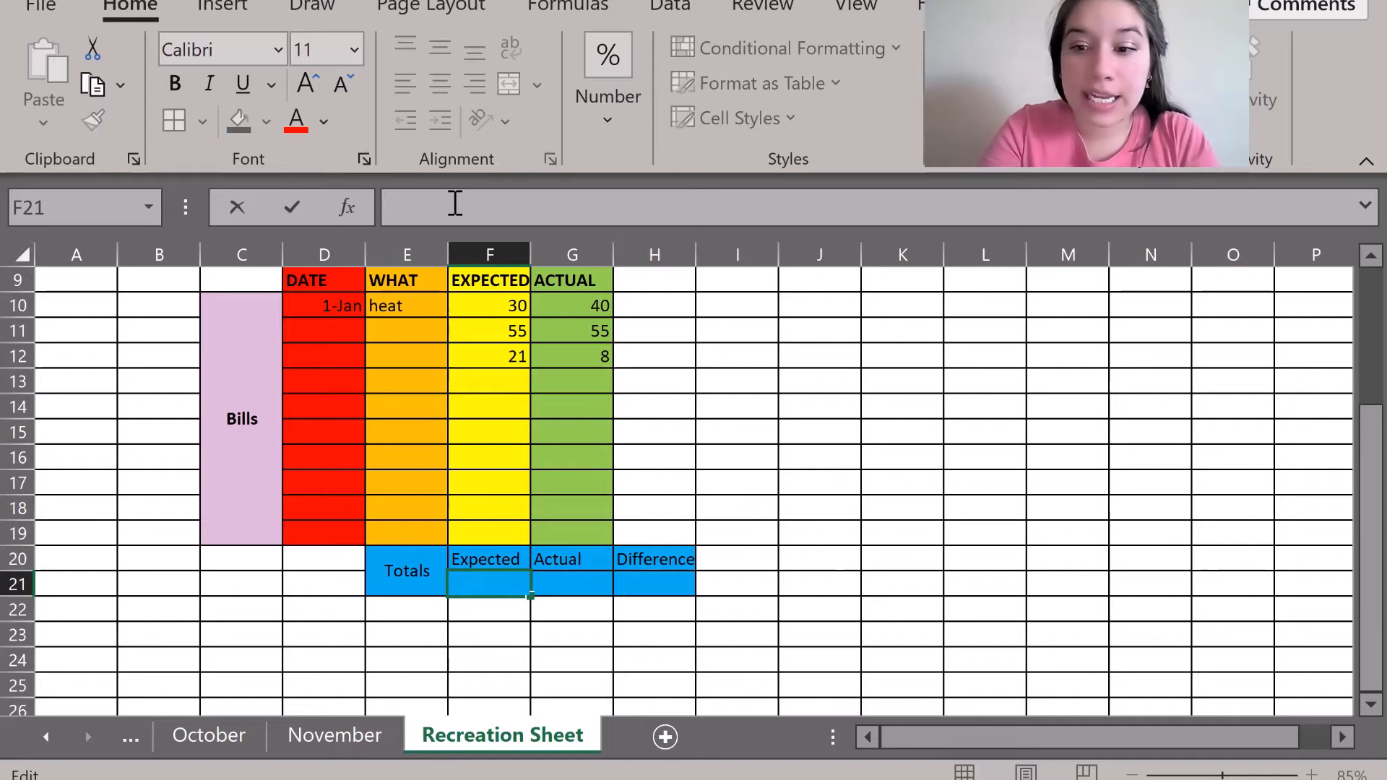
type("=")
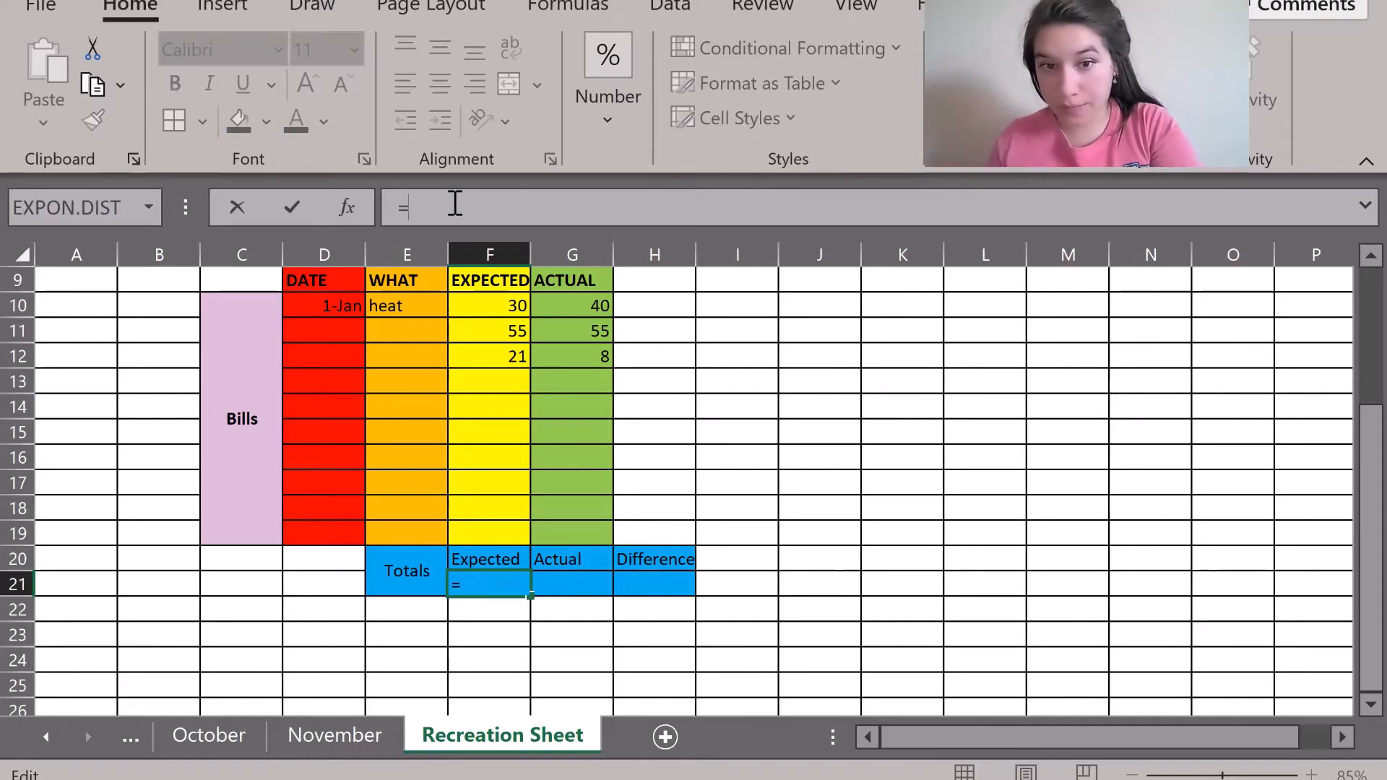
type("sum")
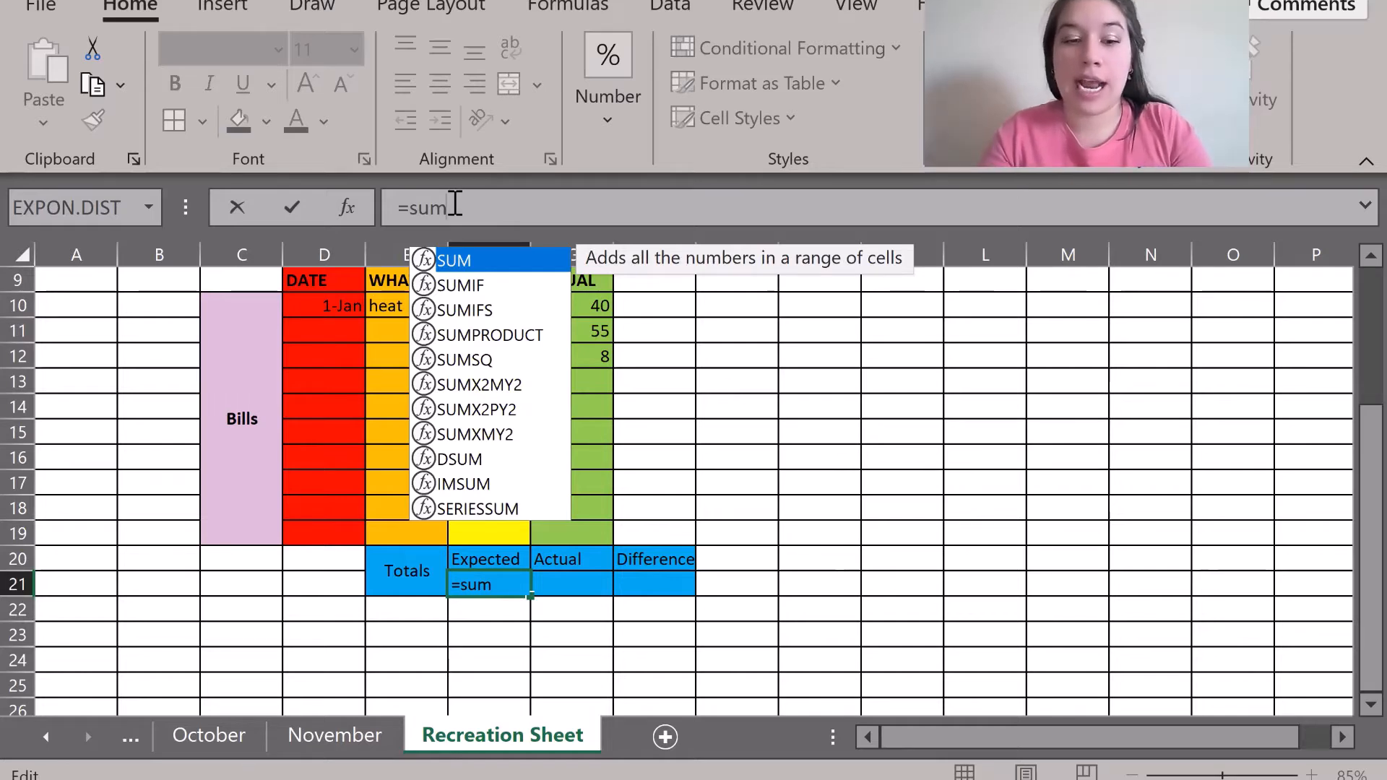
type("(")
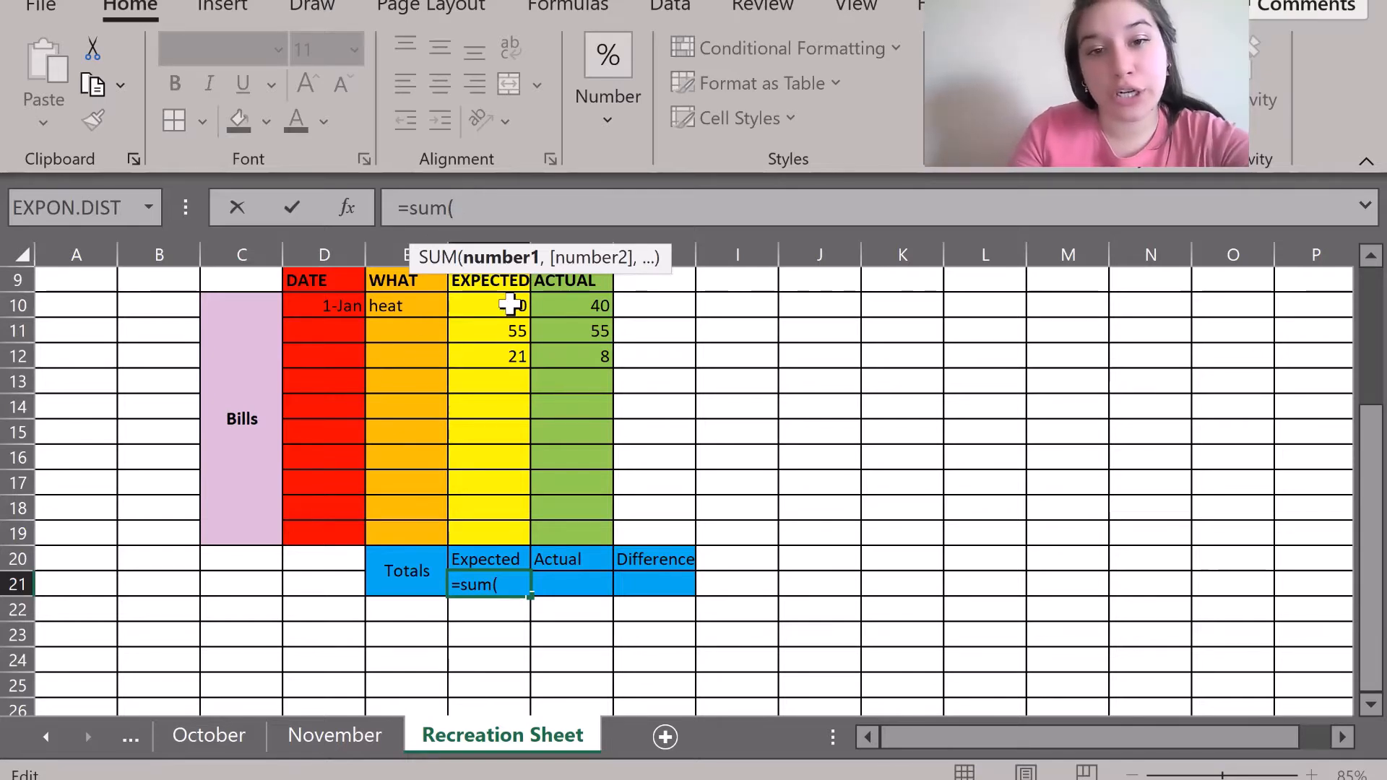
left_click_drag(510, 305, 511, 535)
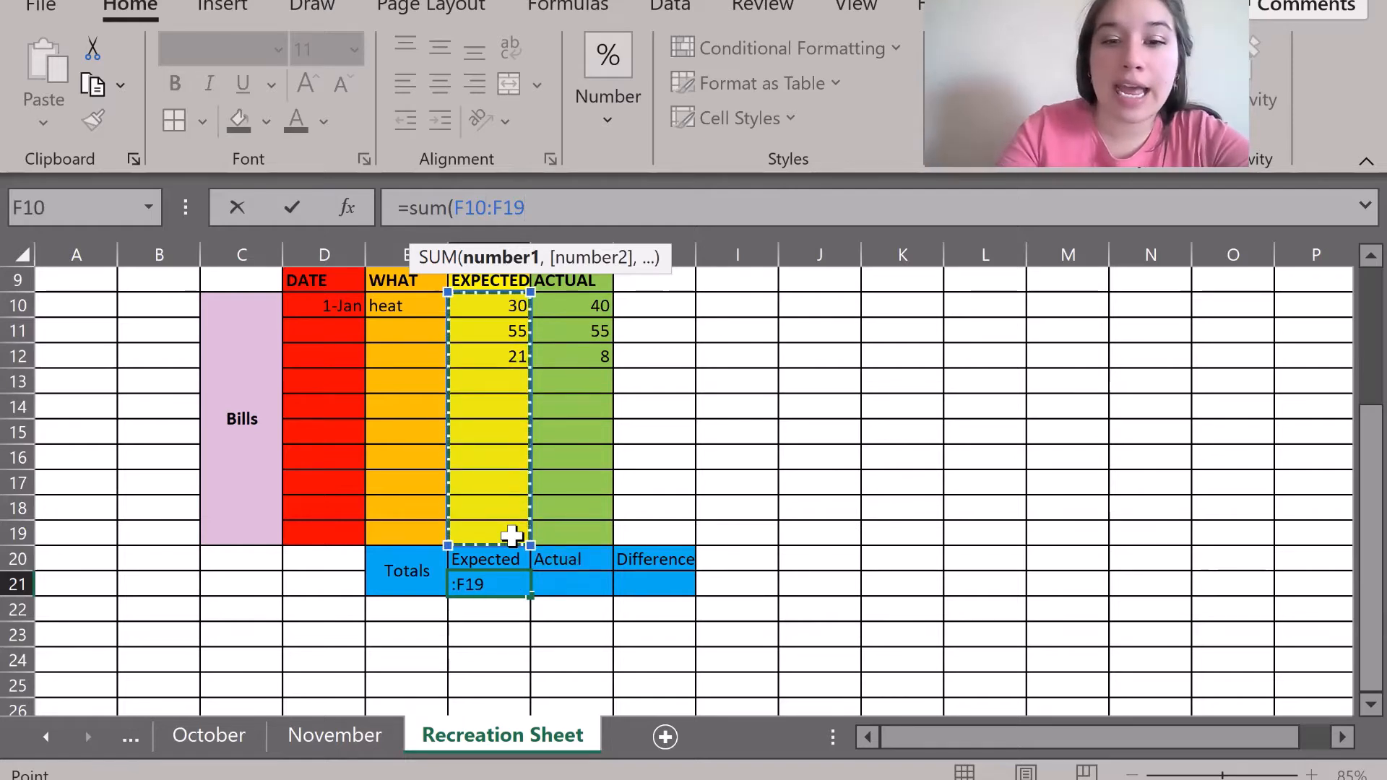
key("Return")
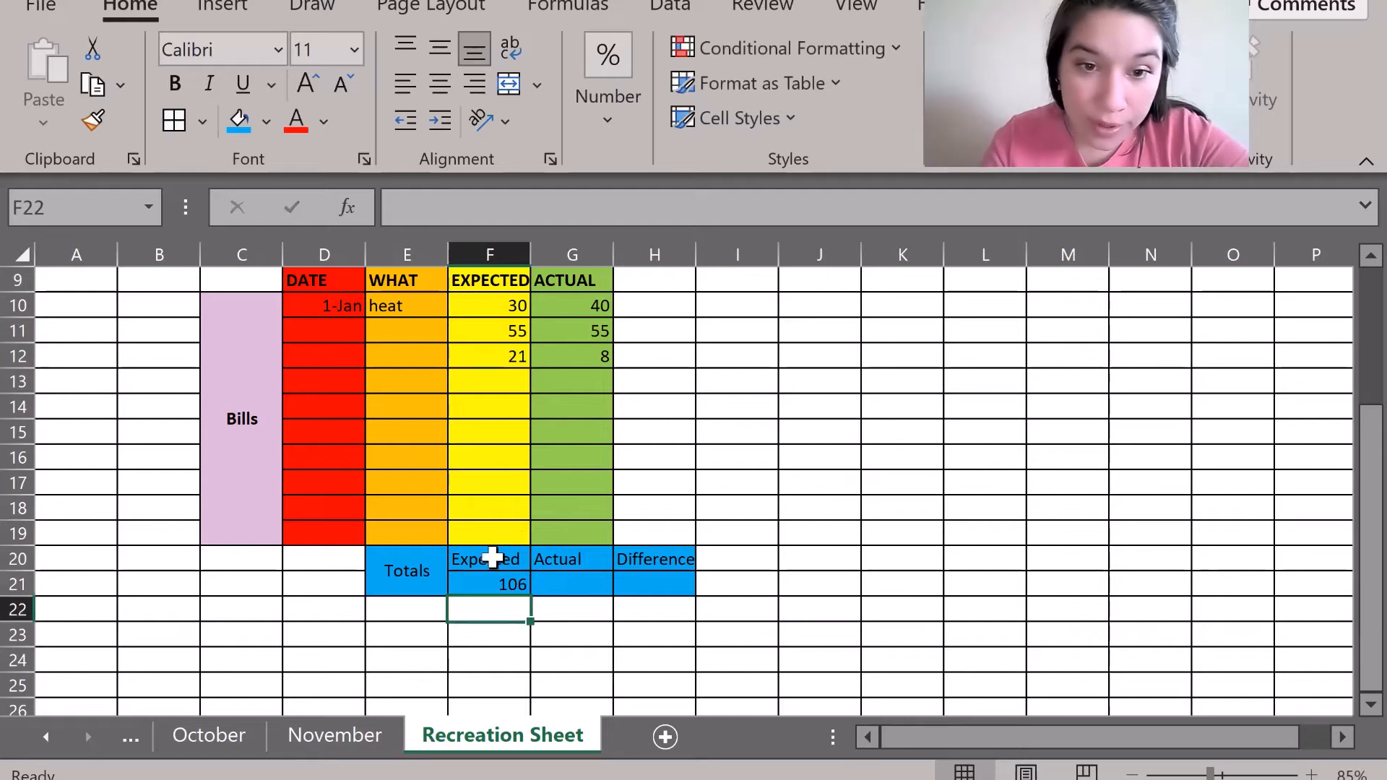
left_click(468, 578)
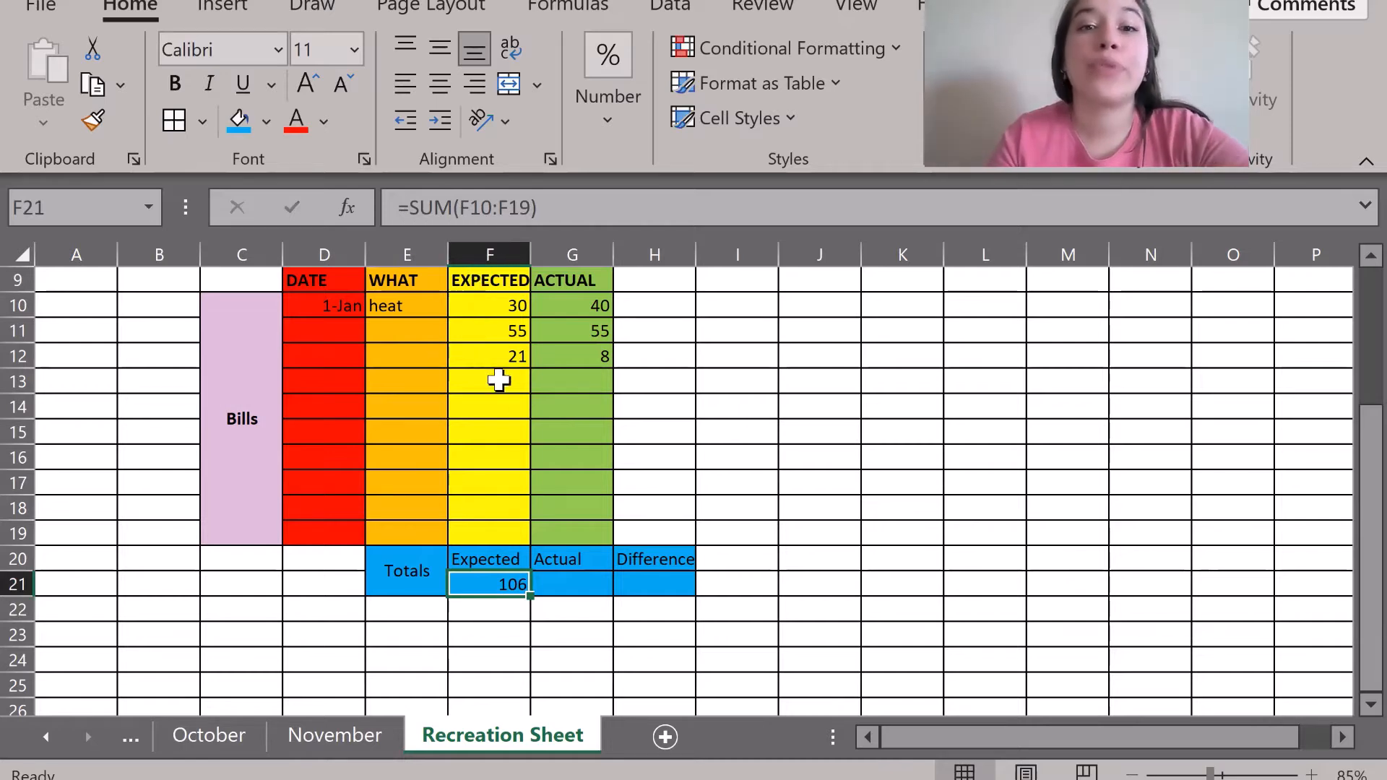
left_click(561, 578)
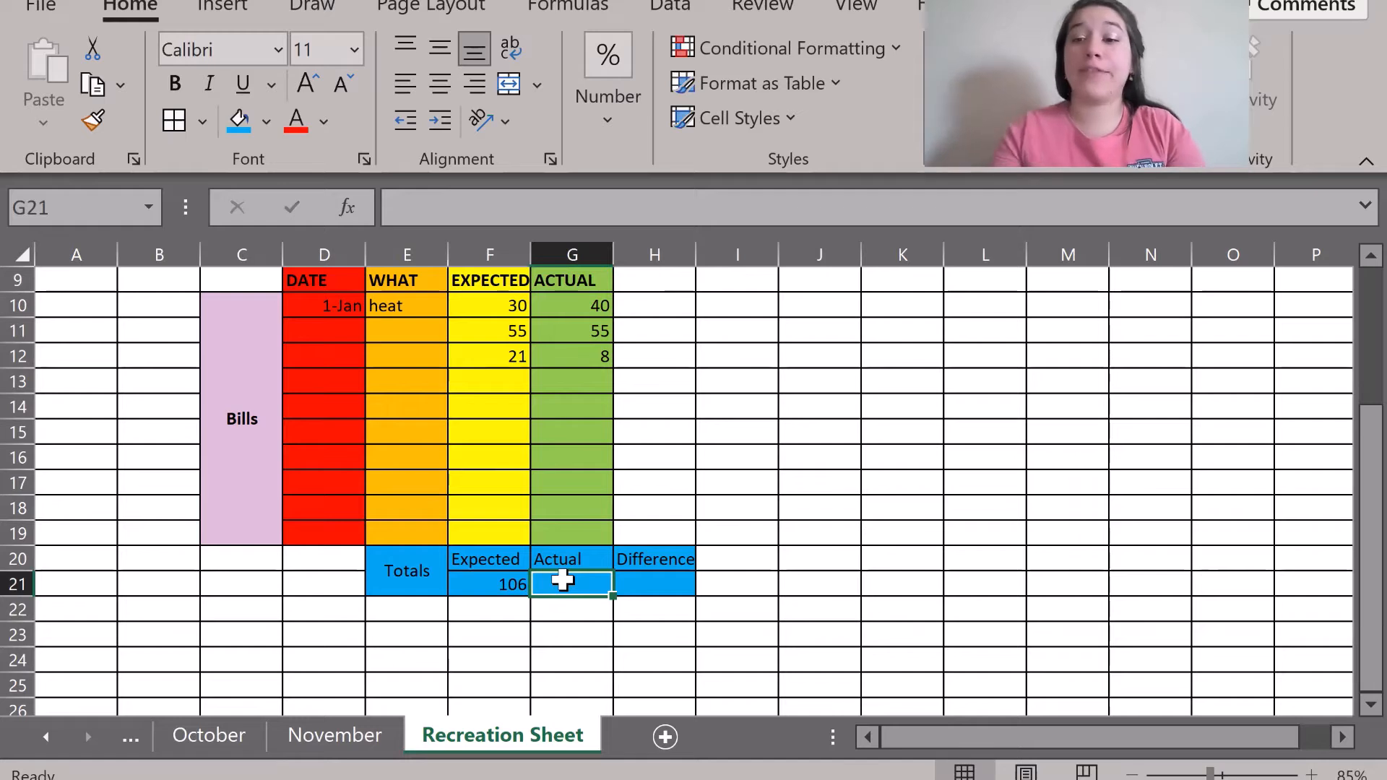
type("=")
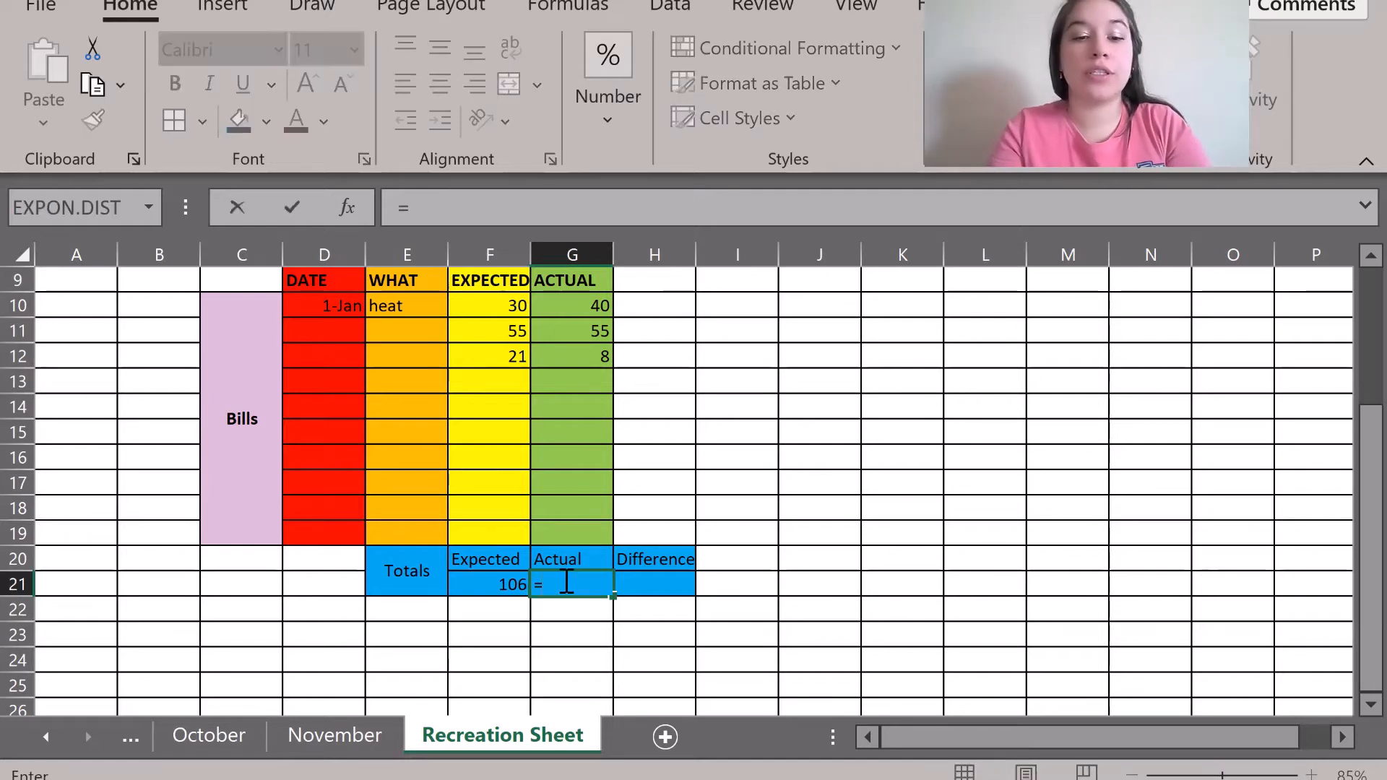
type("sum(")
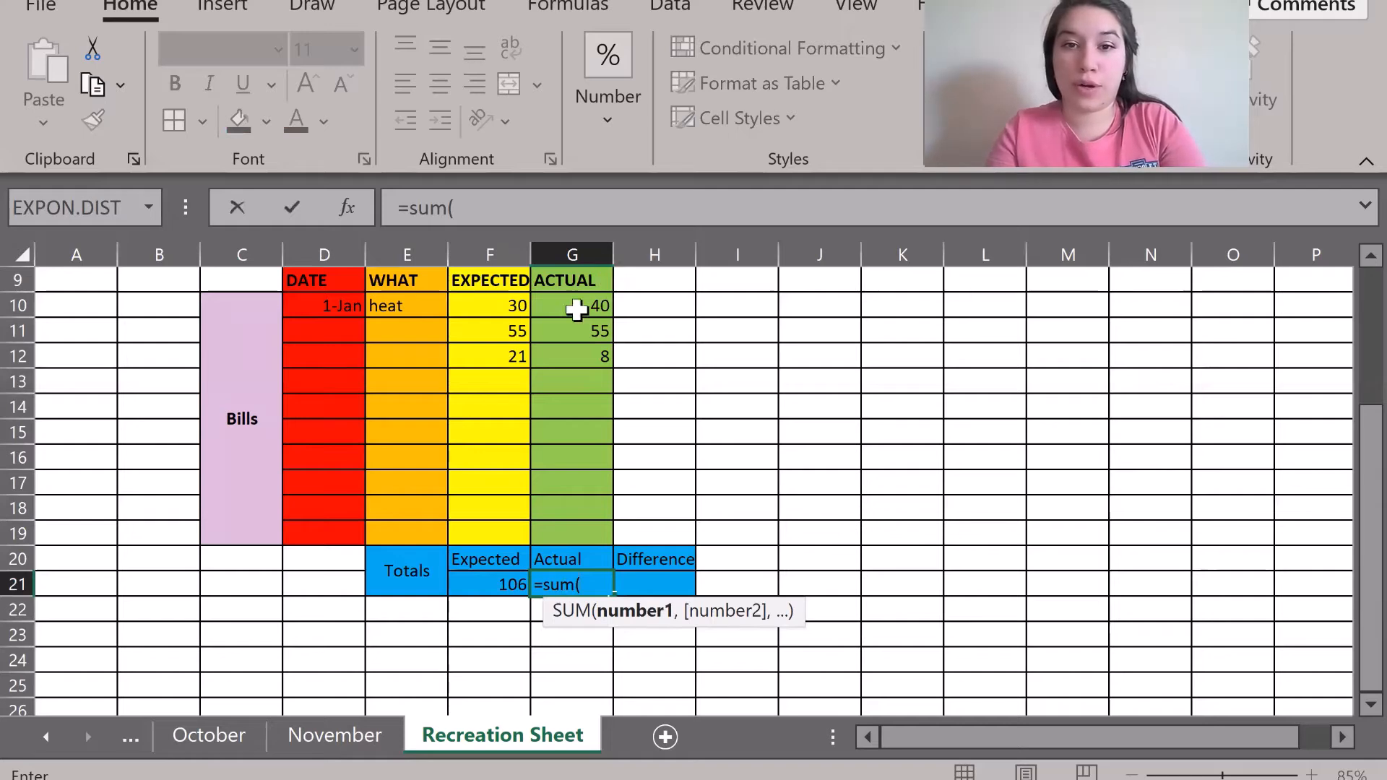
left_click_drag(570, 309, 563, 533)
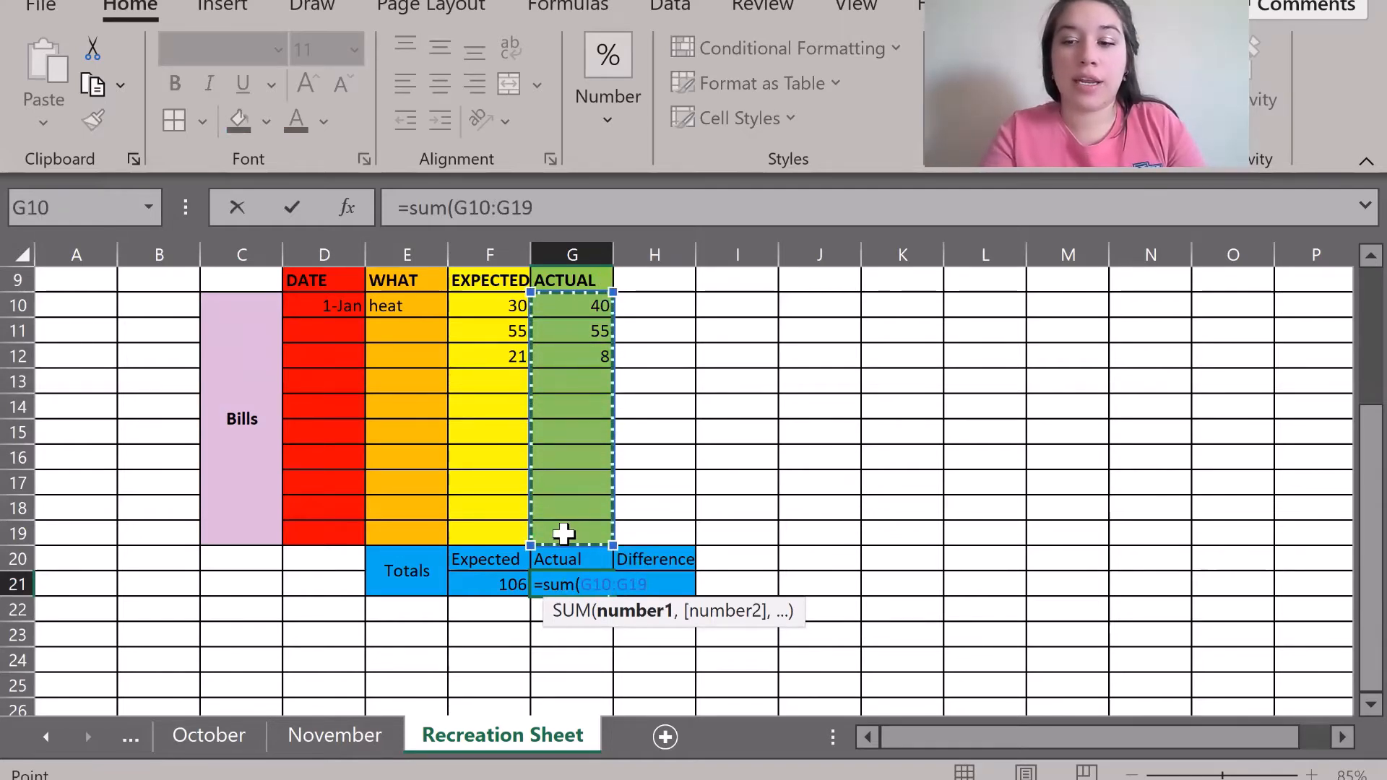
key("Return")
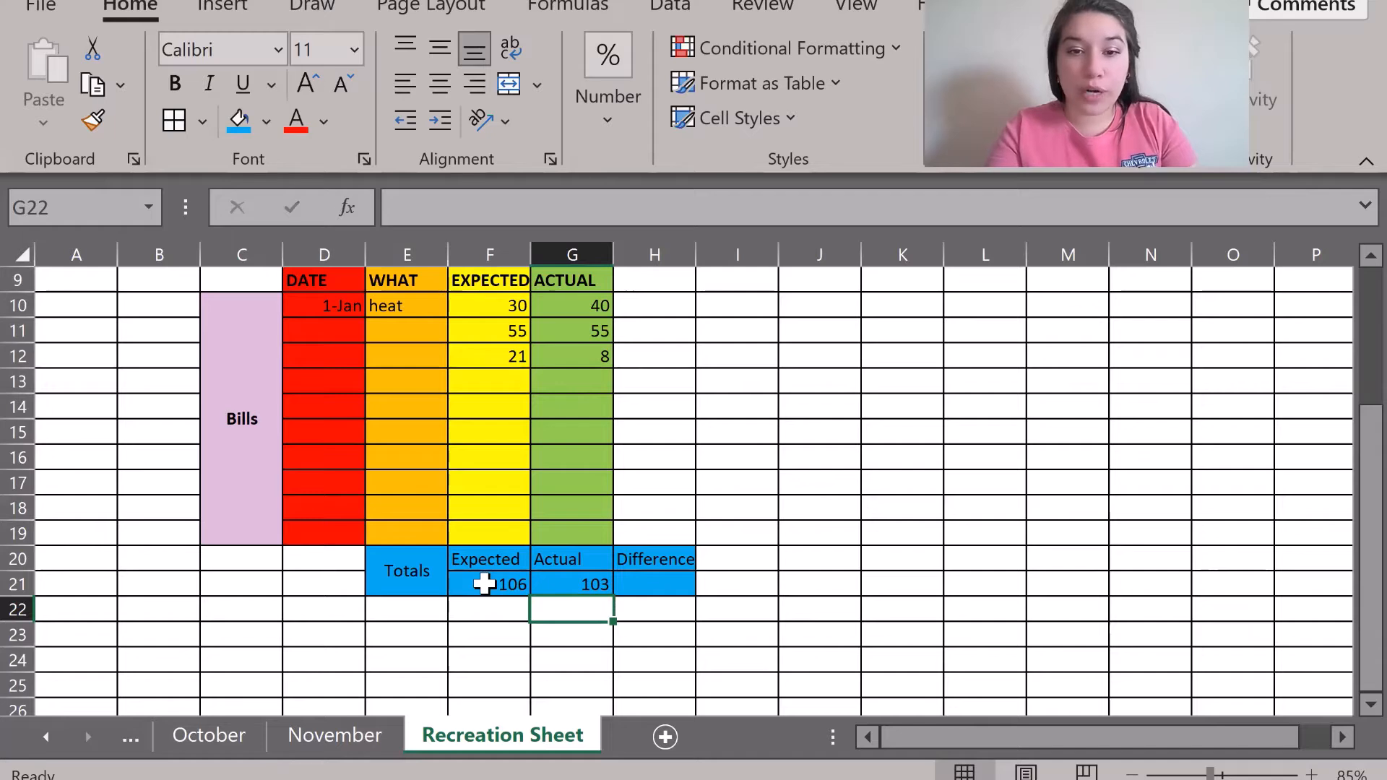
Check the November sheet's difference formula for reference, then review the Expected total formula.
left_click(642, 583)
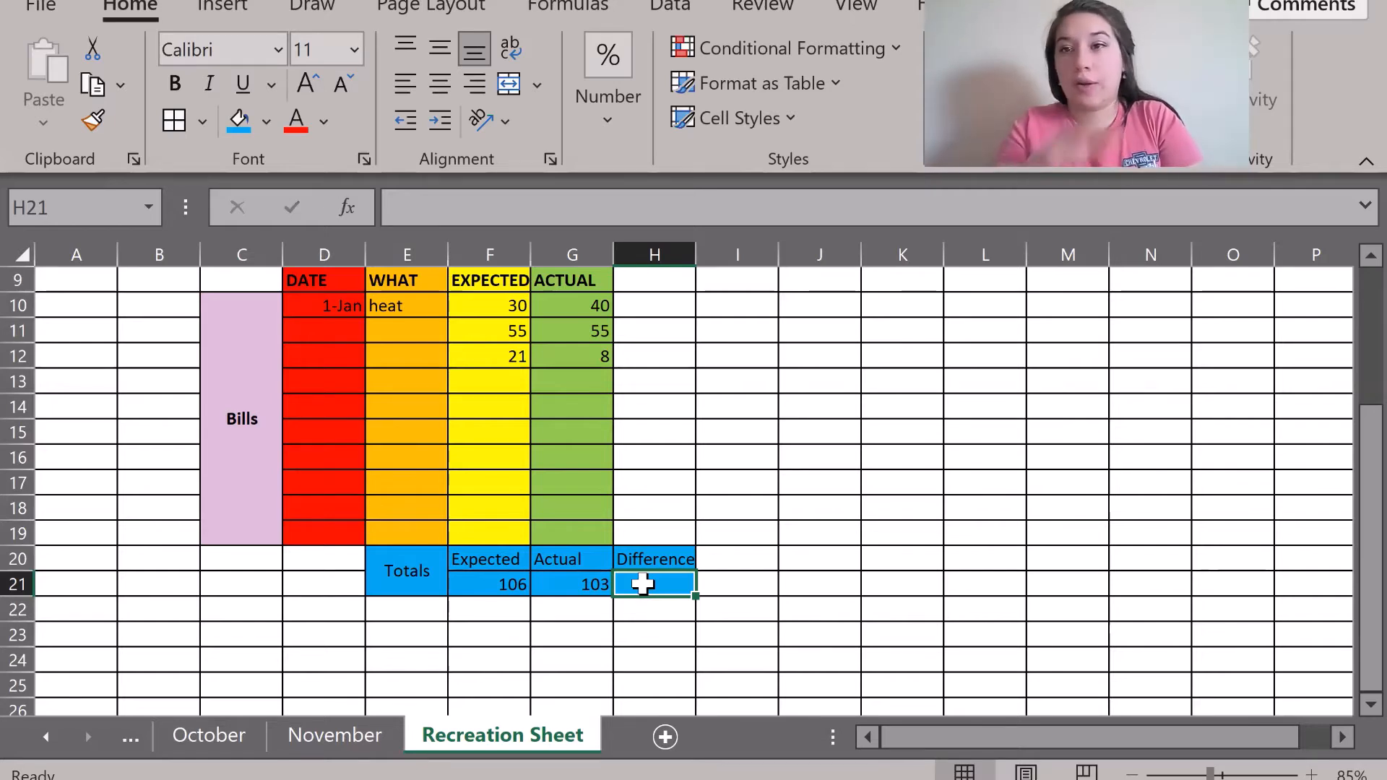
left_click(337, 734)
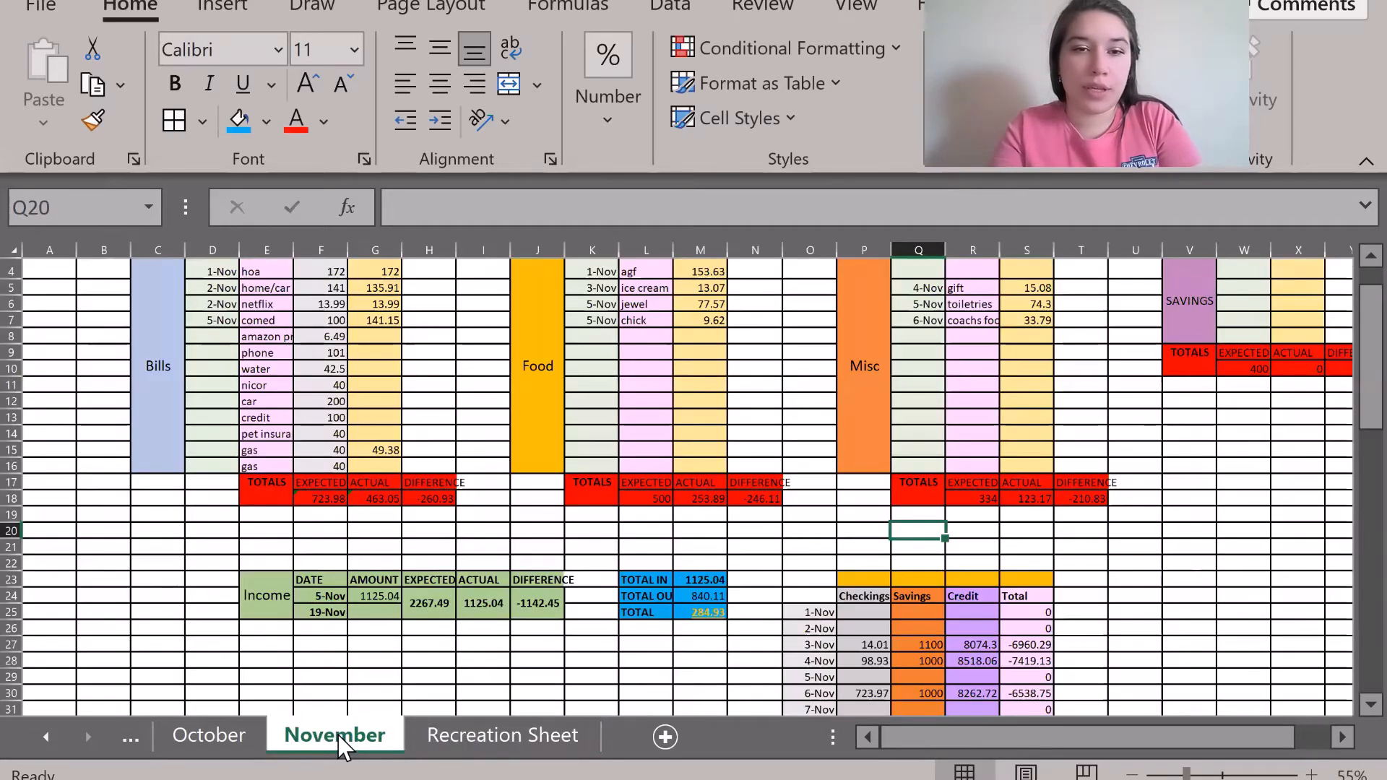
left_click(427, 499)
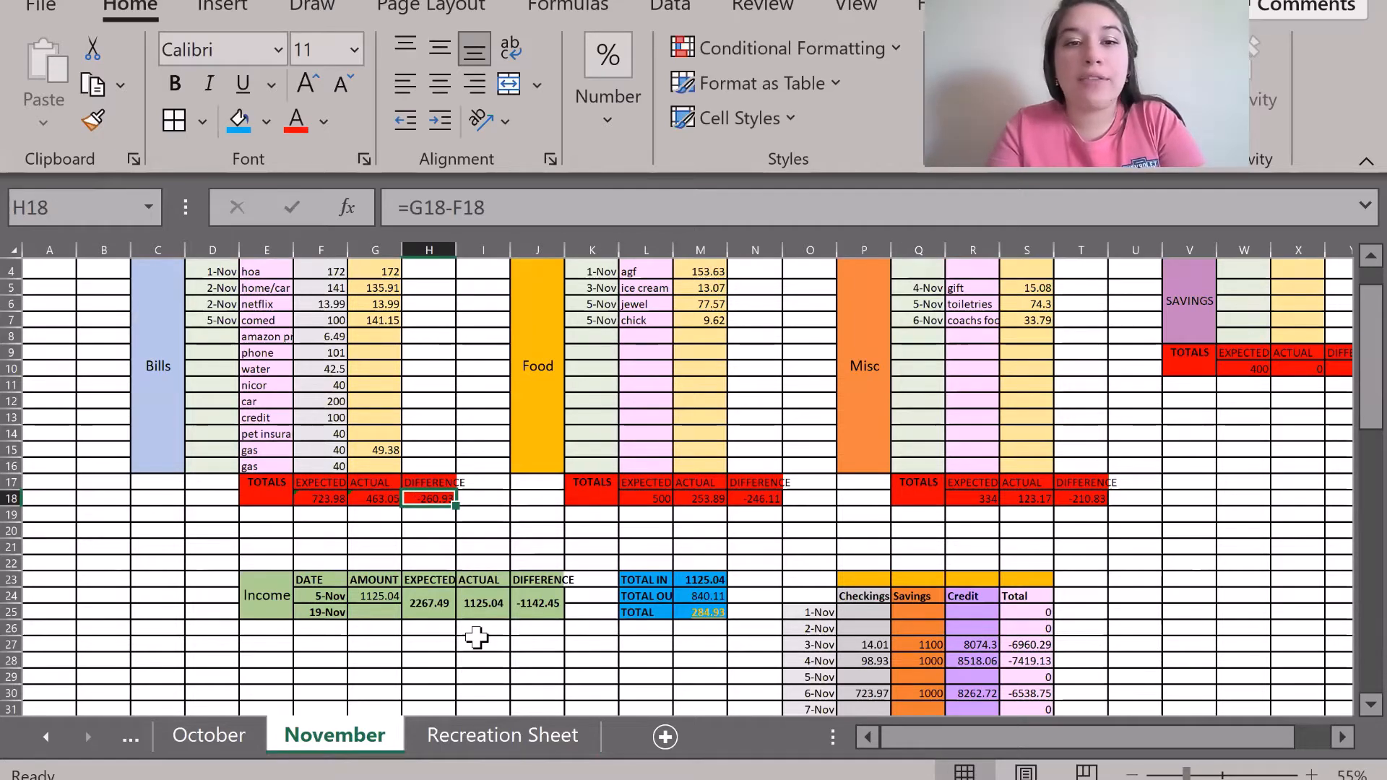
left_click(484, 751)
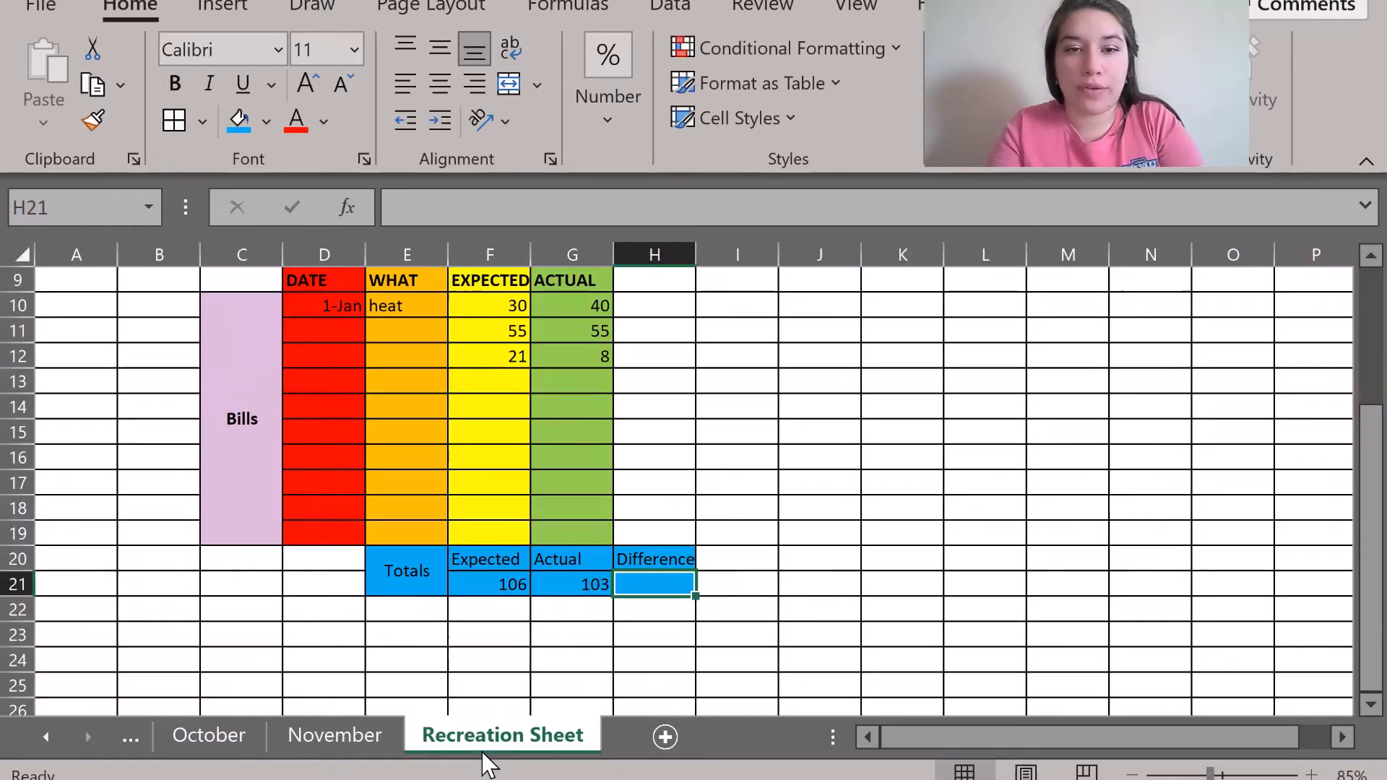
left_click(492, 583)
left_click(461, 390)
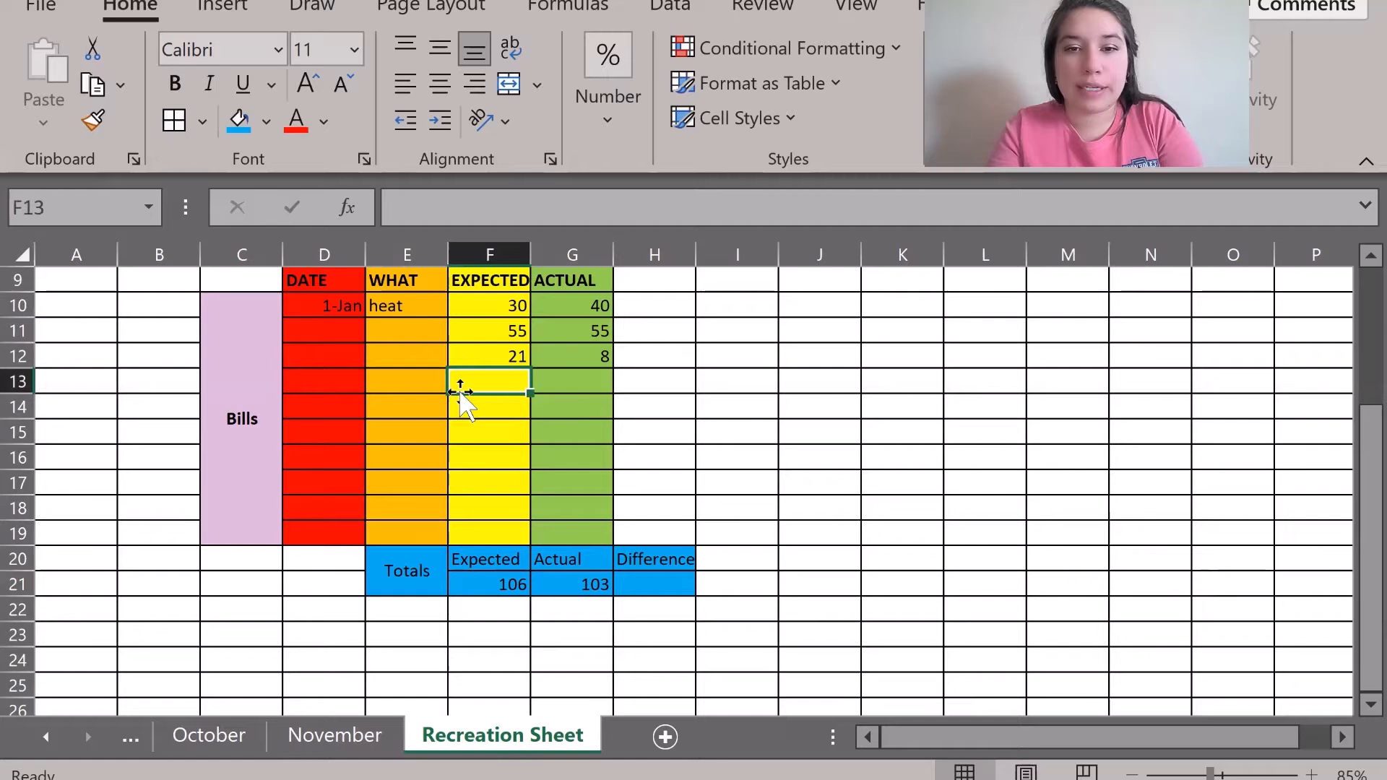
left_click(496, 581)
left_click(479, 378)
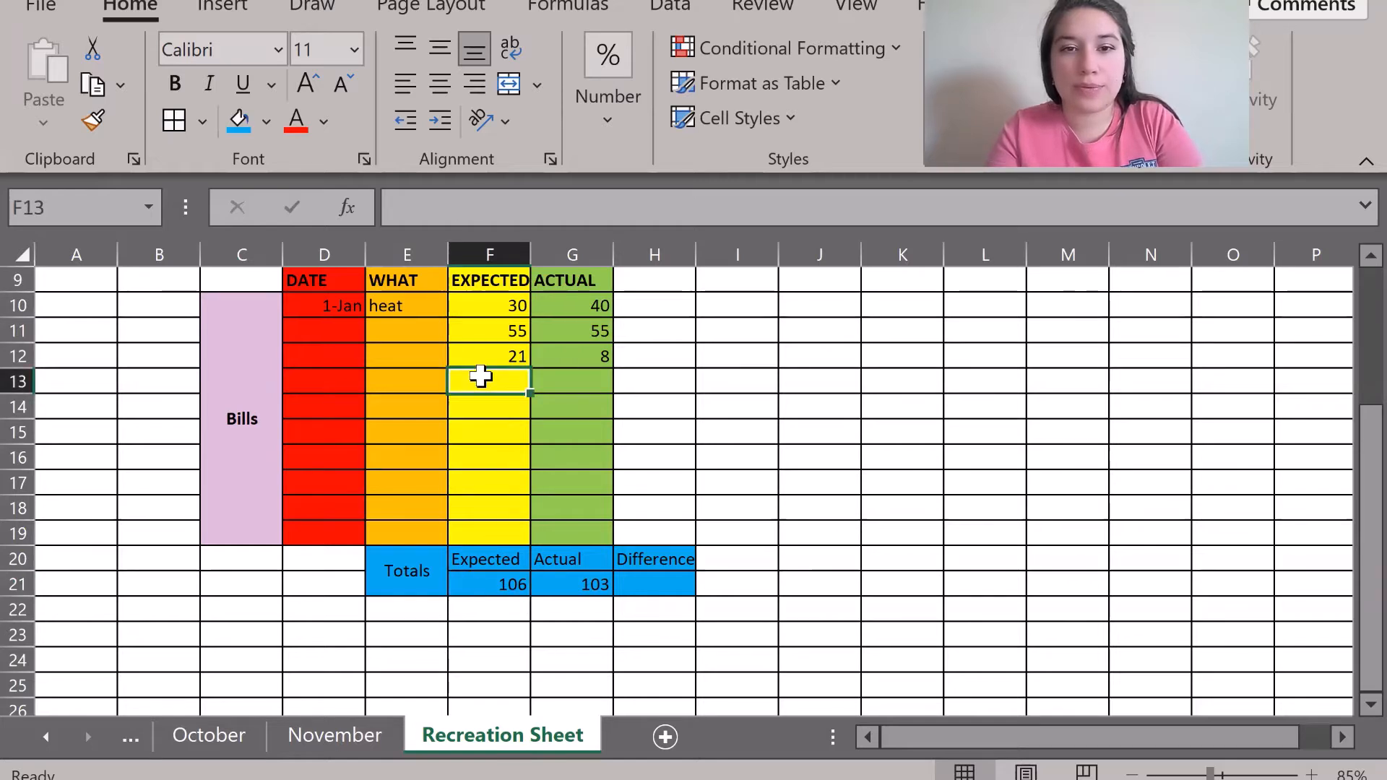
Enter =F21-G21 in H21 so the Difference total shows 3.
left_click(652, 578)
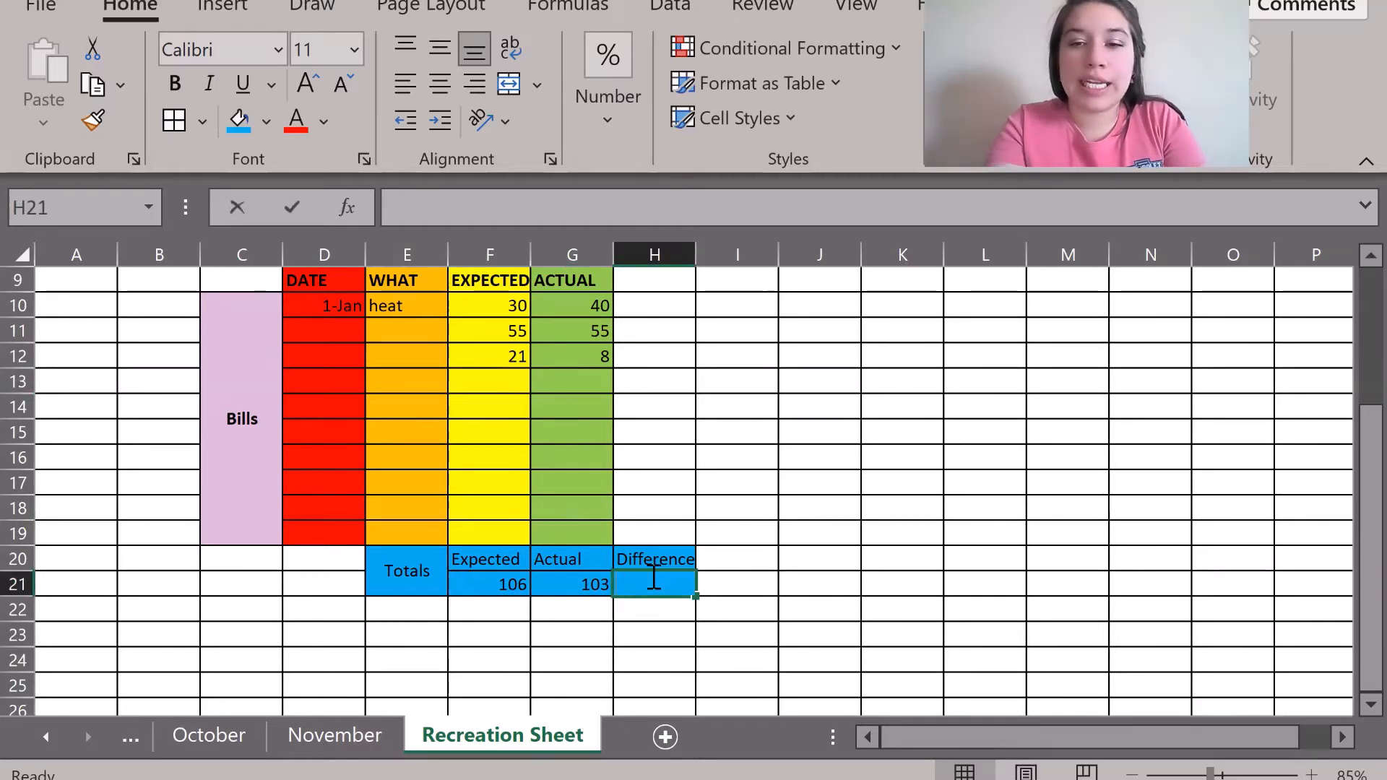
type("=")
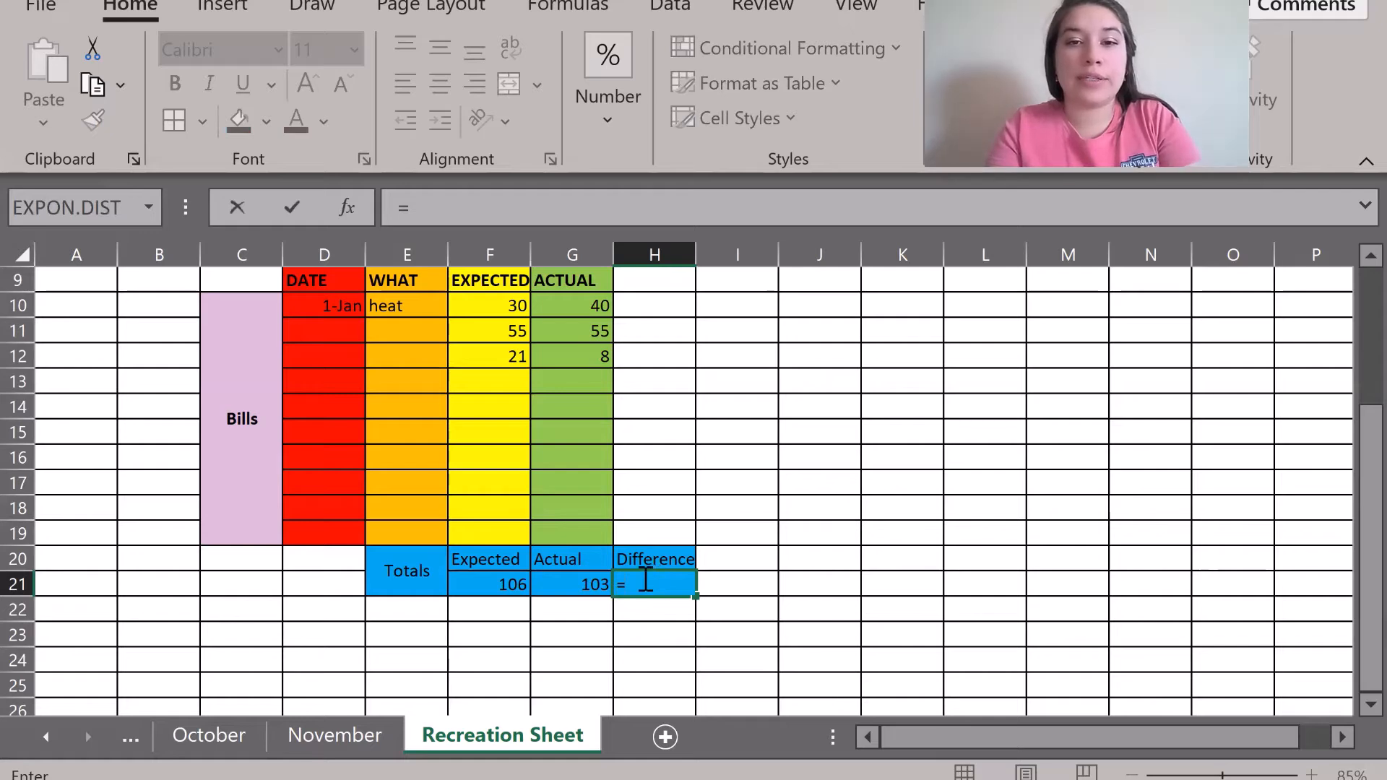
left_click(495, 586)
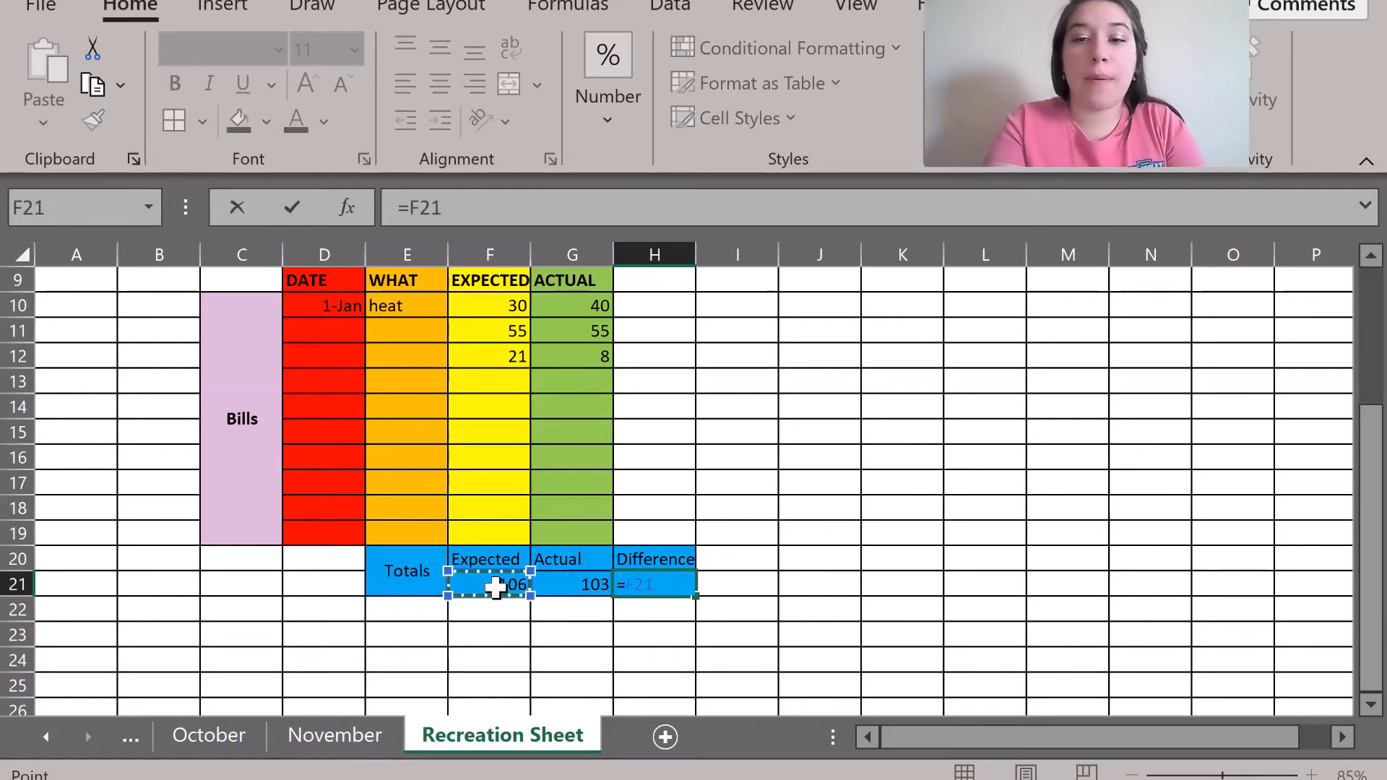
type("-")
left_click(569, 588)
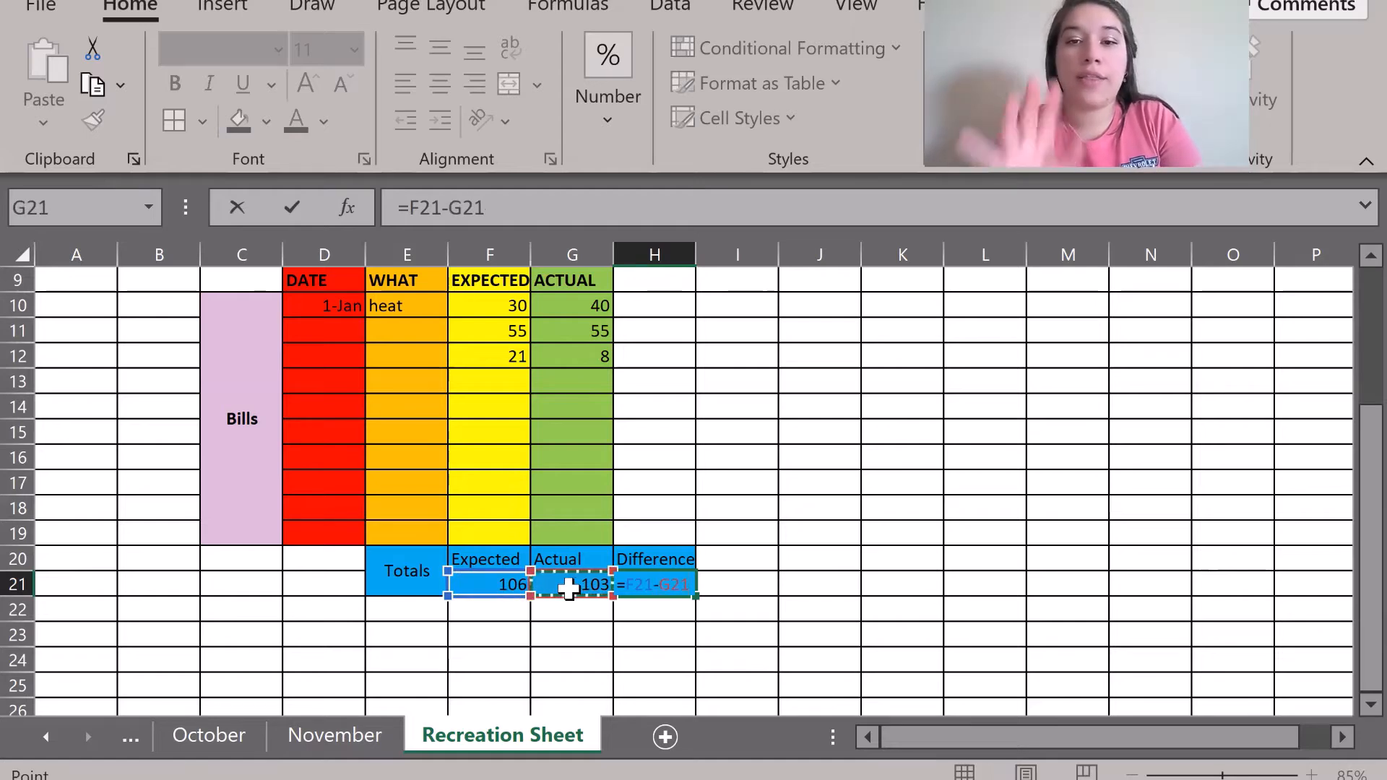
key("Return")
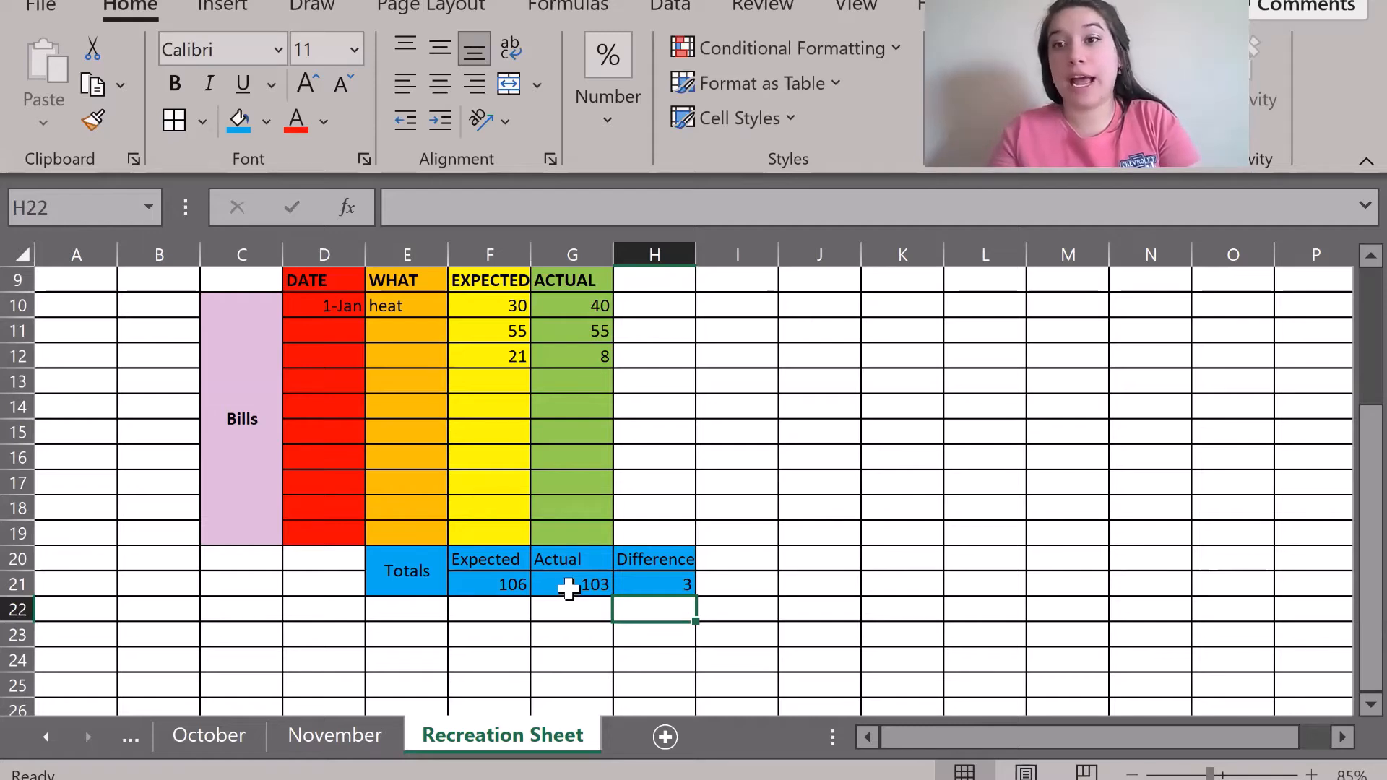
Enter Expected bill amounts 88, 11, 234 and the following amount down column F.
left_click(489, 381)
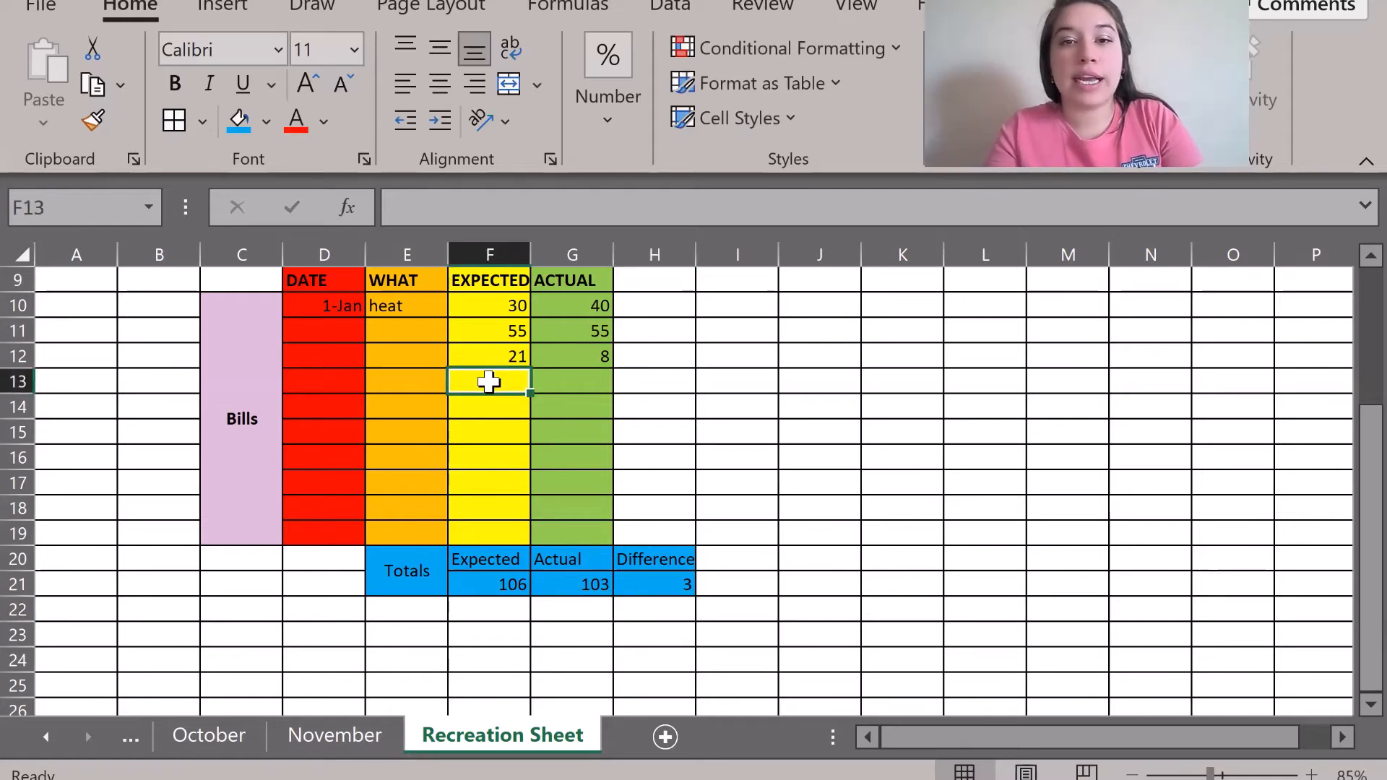
type("88")
key("Return")
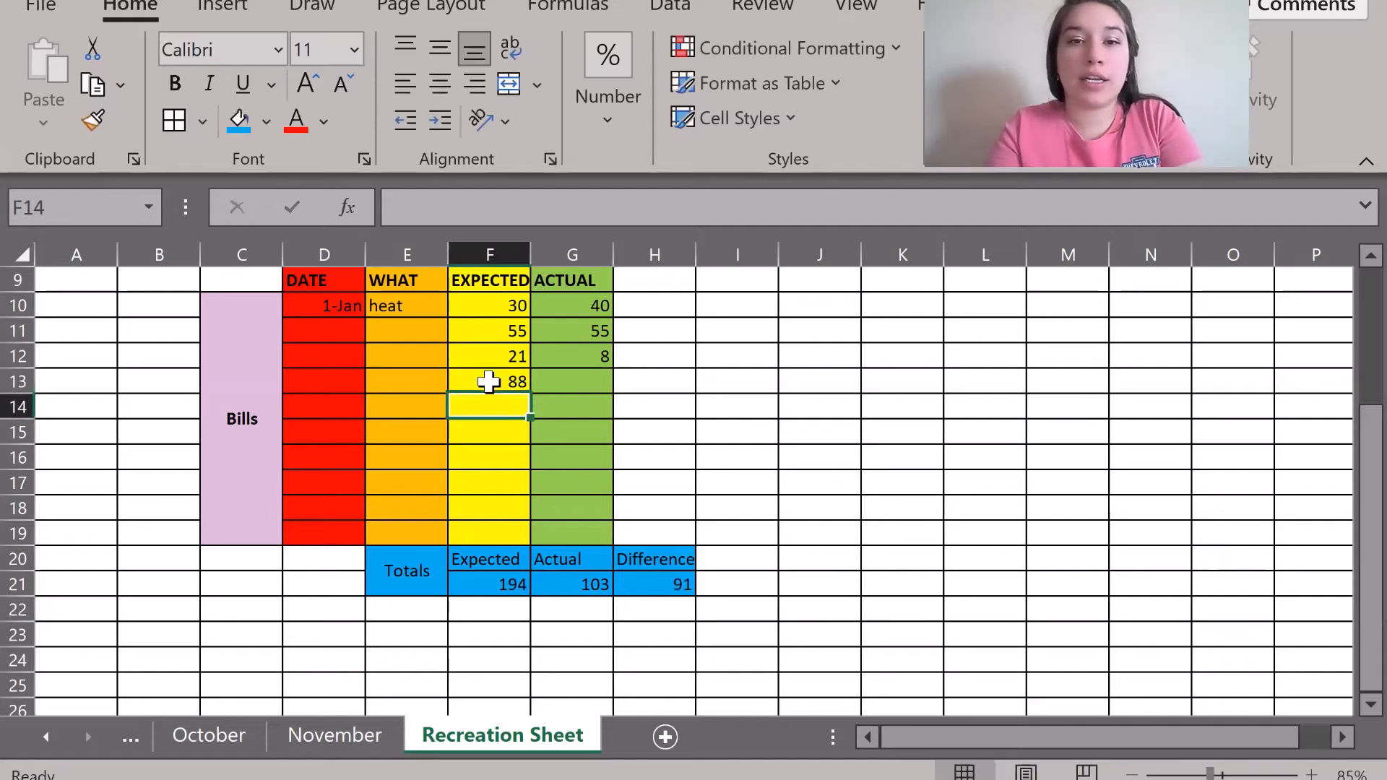
type("11")
key("Return")
type("234")
key("Return")
type("233")
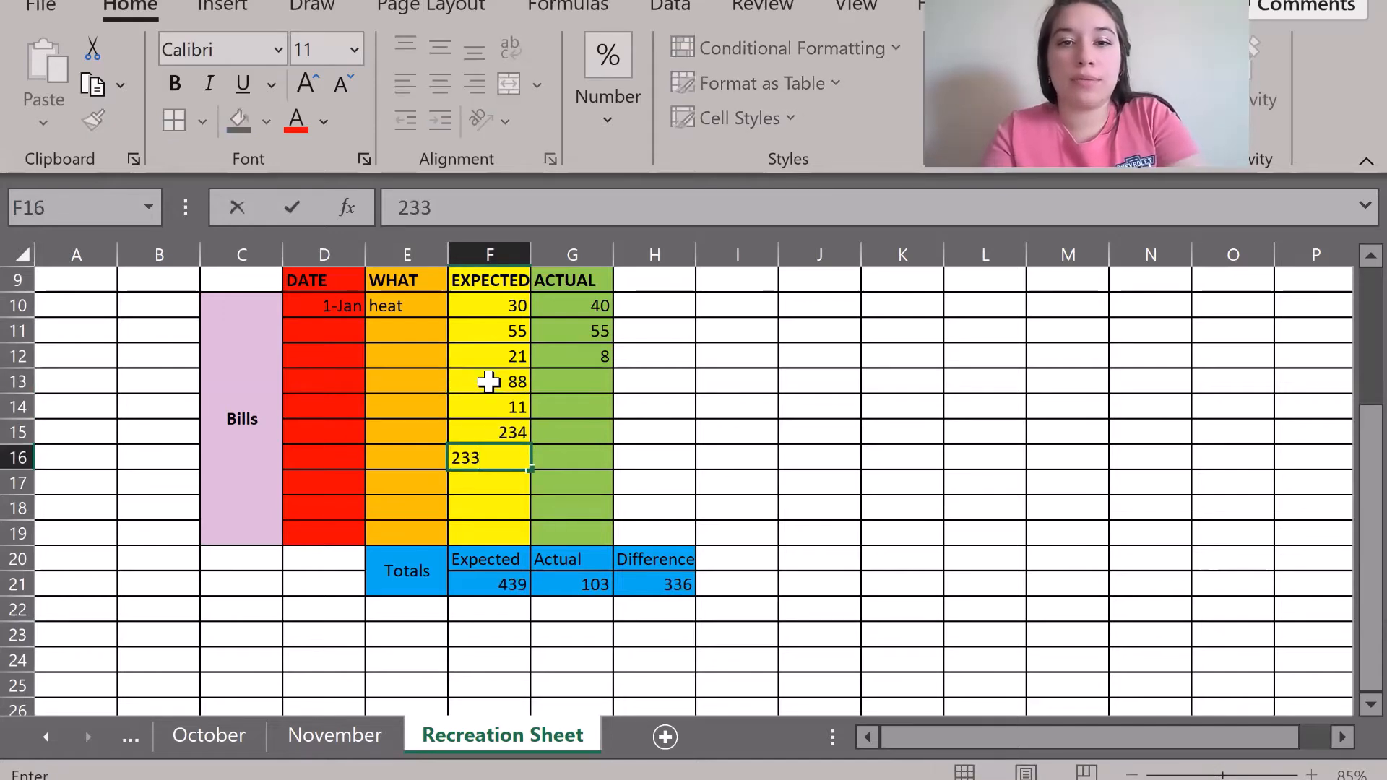
key("Return")
Enter 76, 5 and 6 in F17:F19 and verify totals of 549 expected and 446 difference.
type("76")
key("Return")
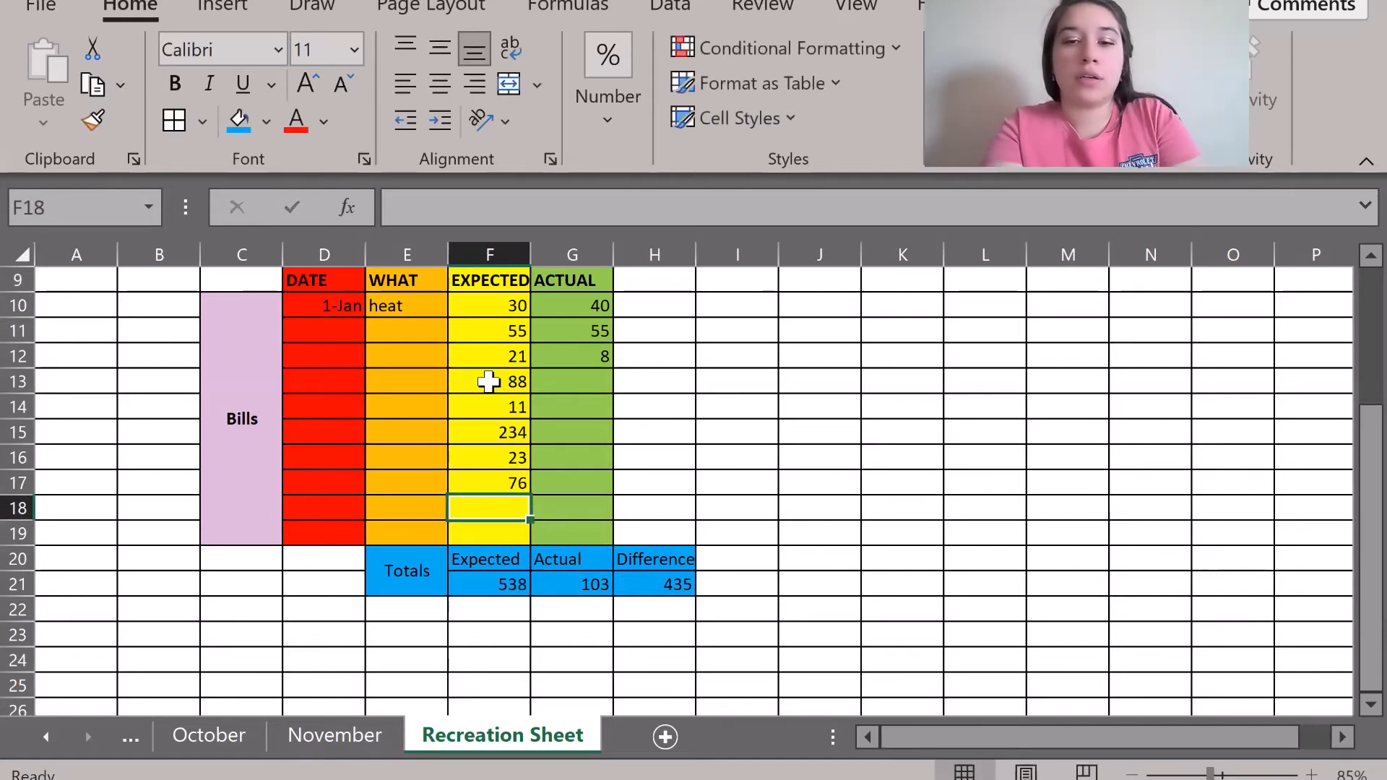
type("5")
key("Return")
type("6")
key("Return")
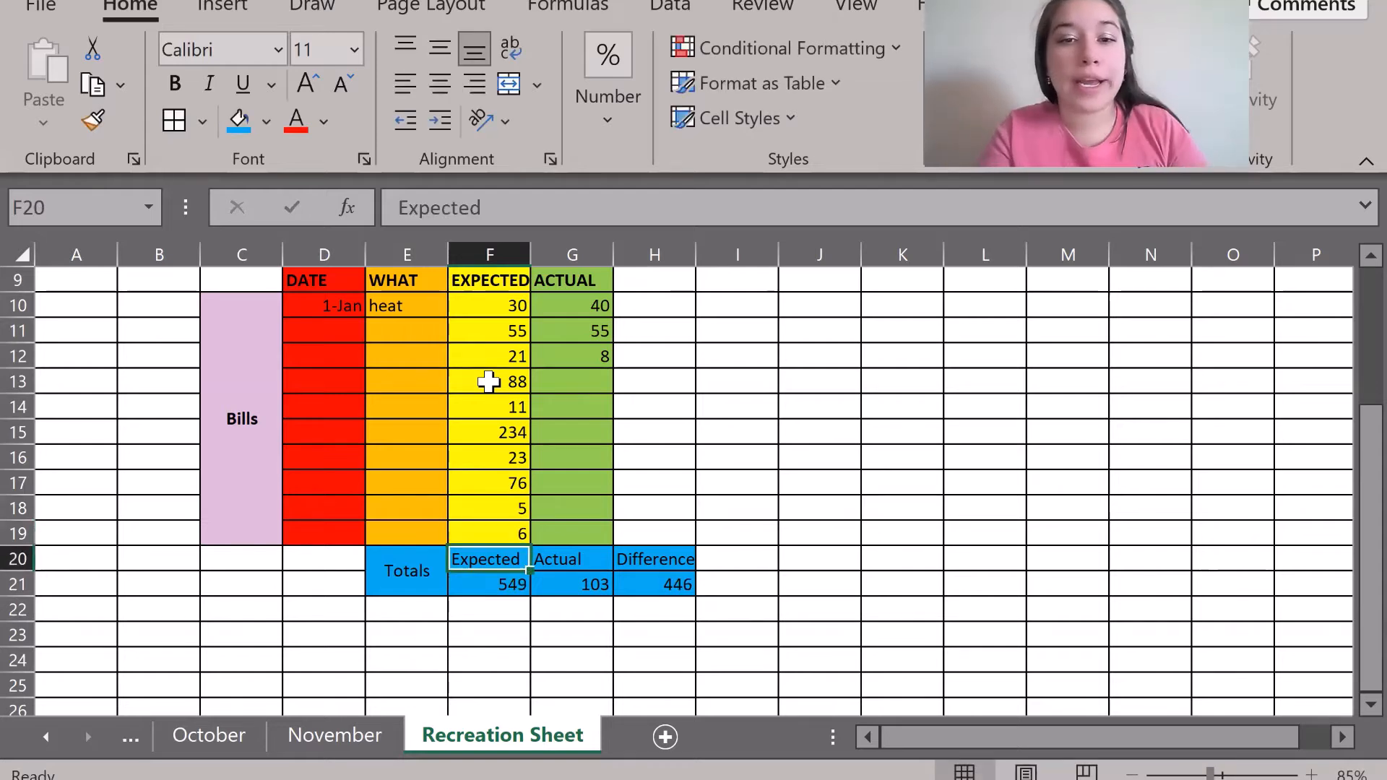
left_click(492, 585)
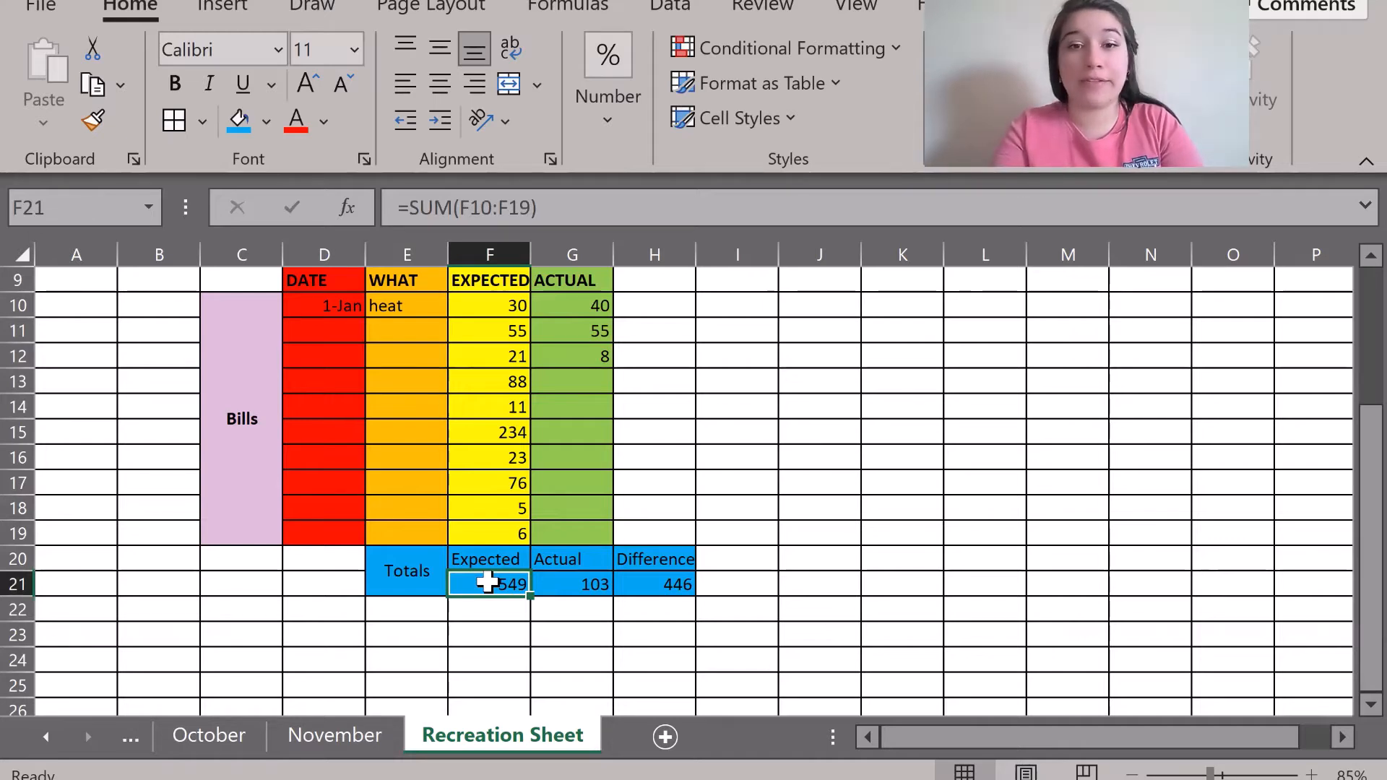
left_click(545, 587)
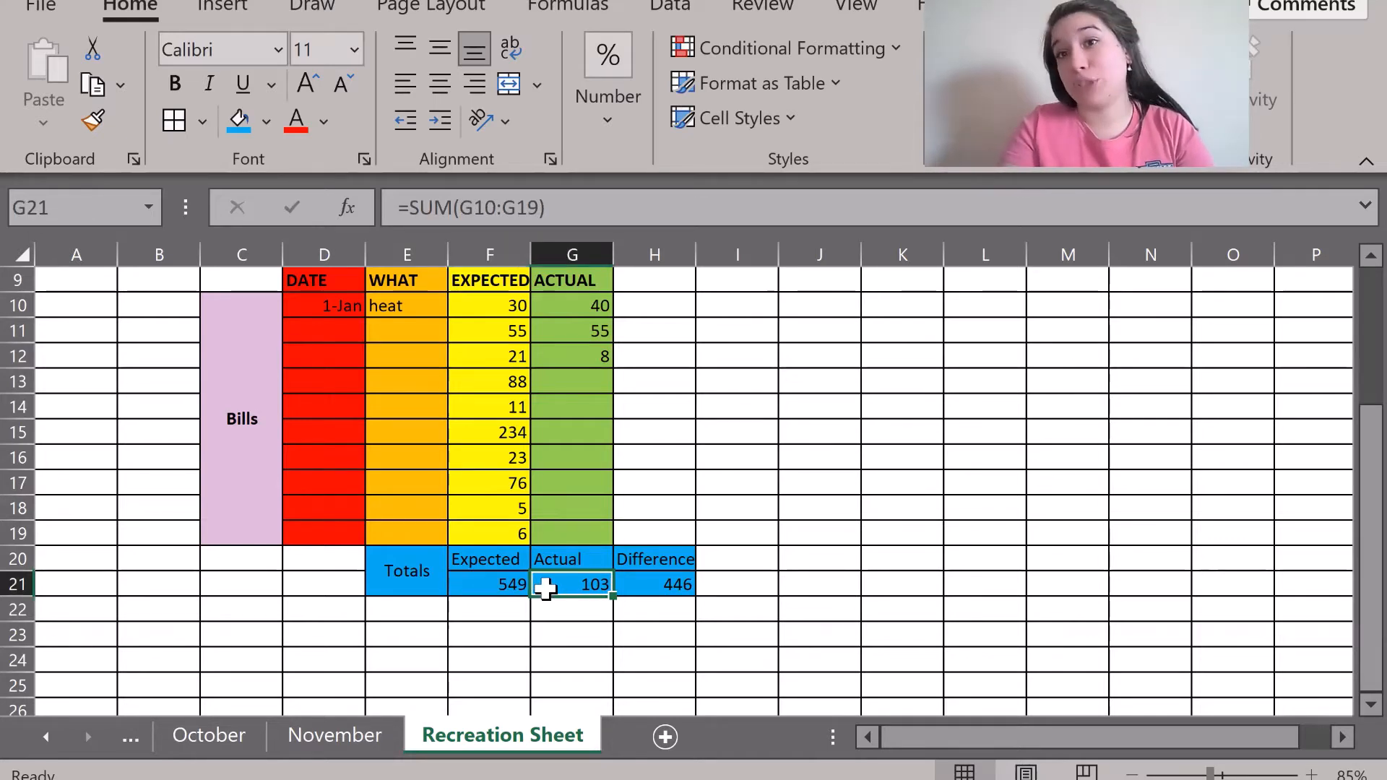
left_click(658, 581)
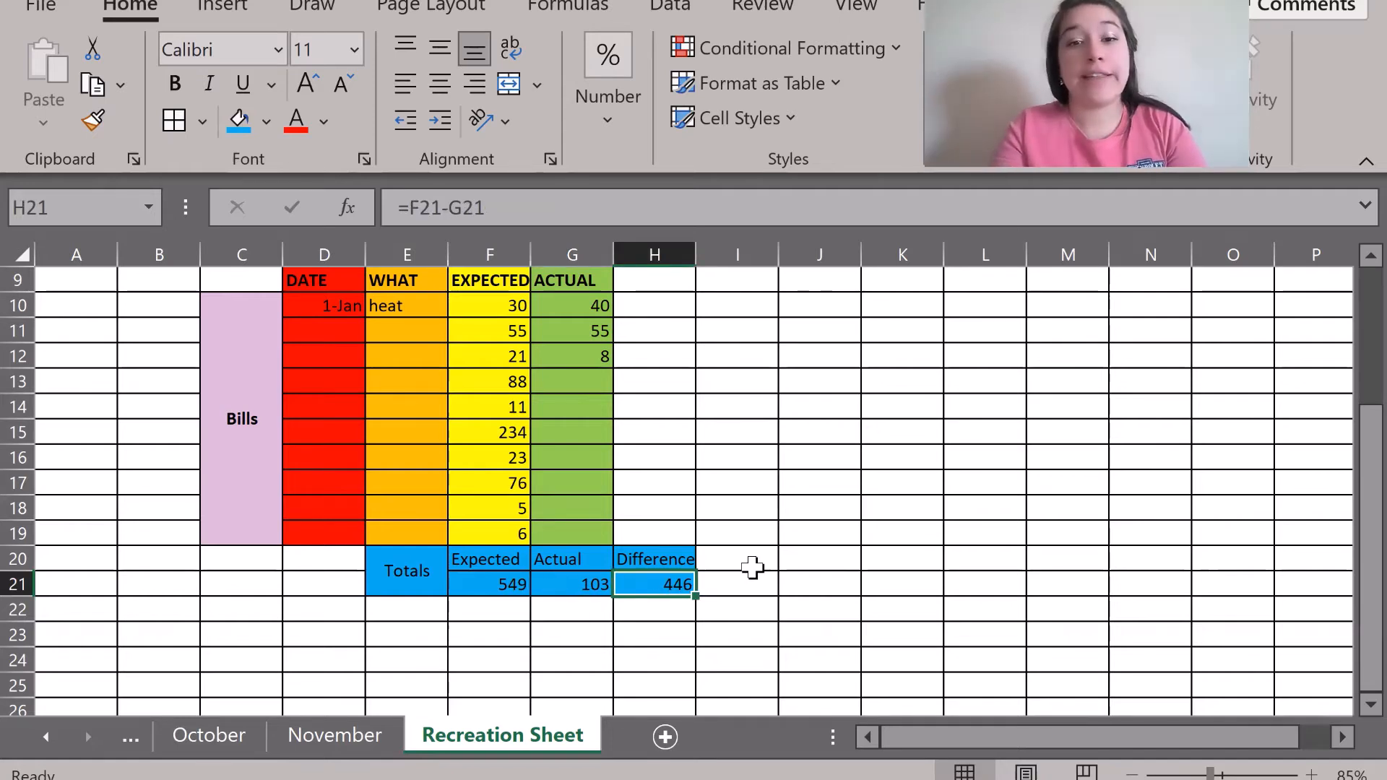
Copy November's Food DATE/WHAT/ACTUAL table K3:M16.
left_click(350, 737)
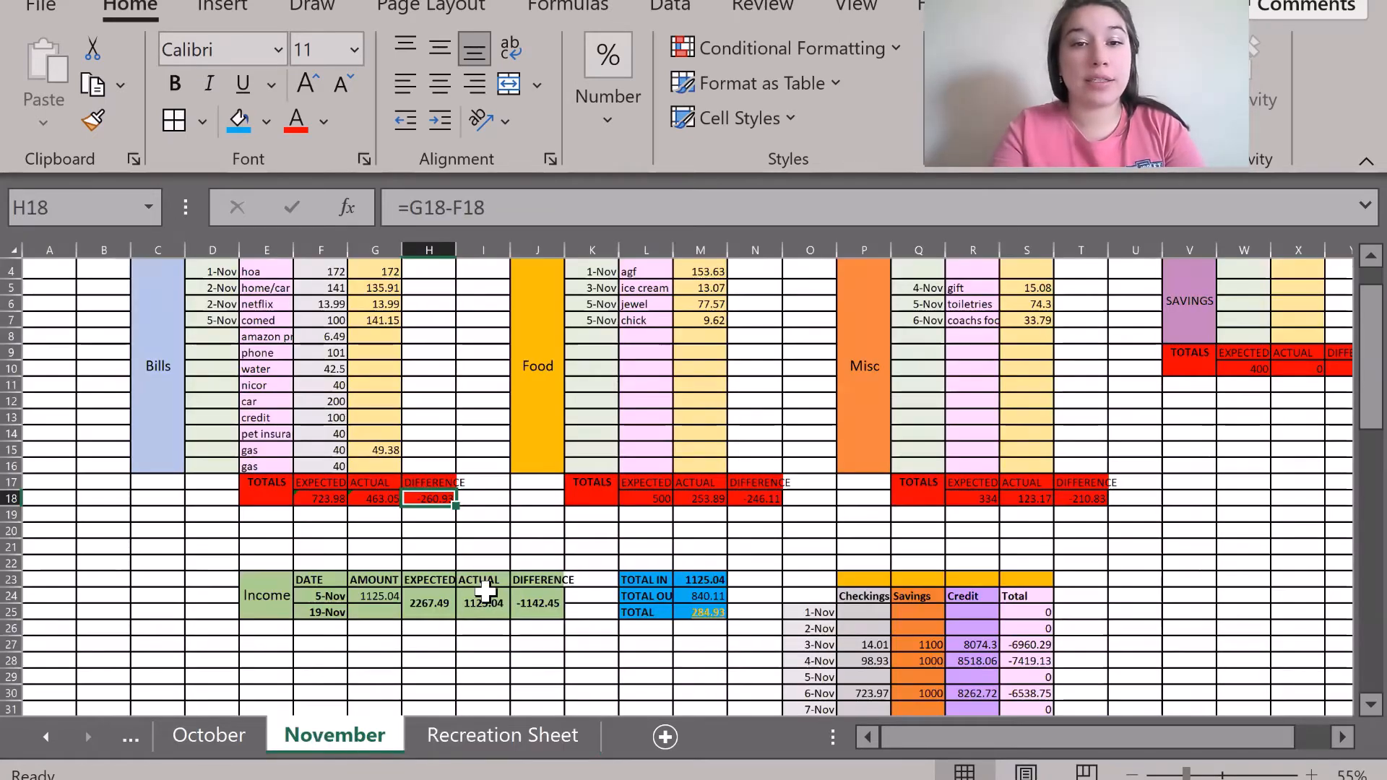
scroll(486, 591, "down", 1)
scroll(501, 507, "up", 2)
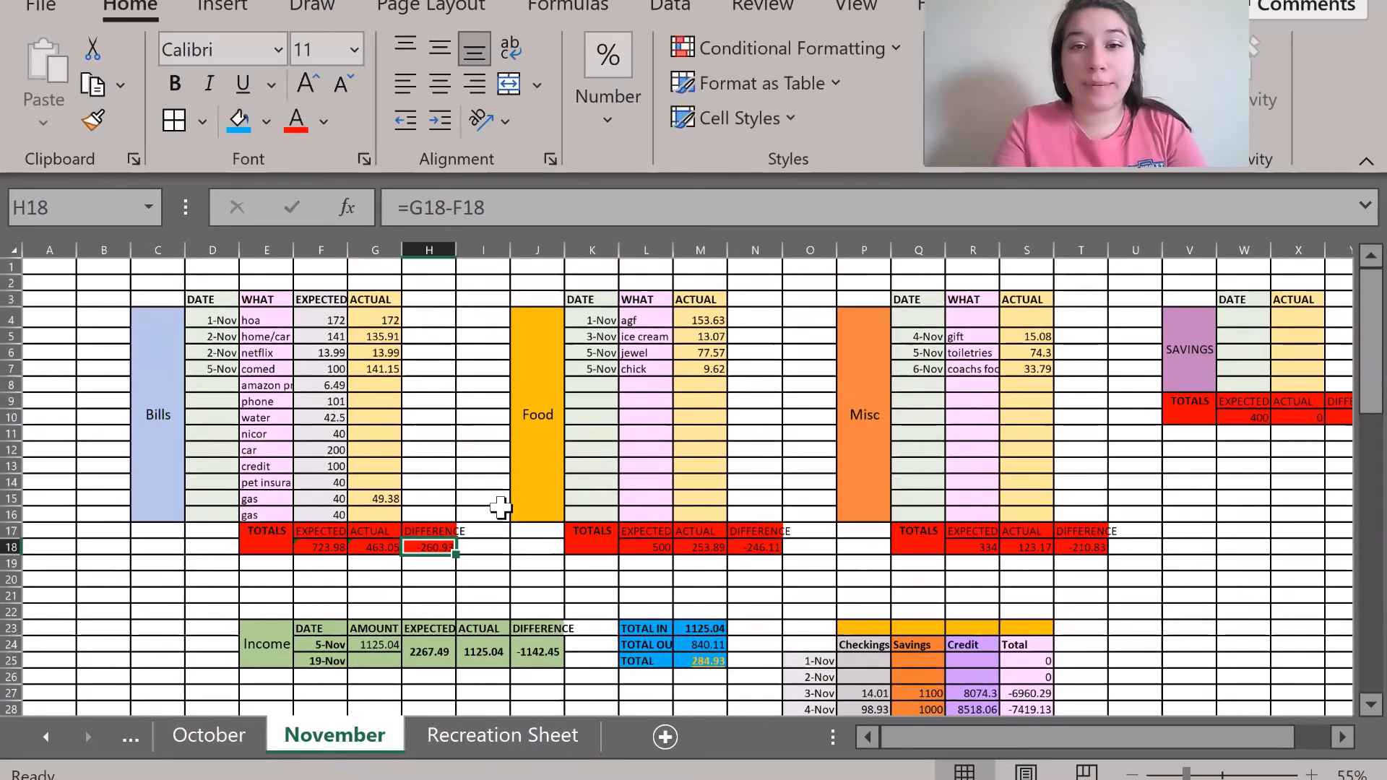
left_click_drag(532, 299, 697, 436)
left_click(783, 433)
left_click_drag(577, 299, 650, 384)
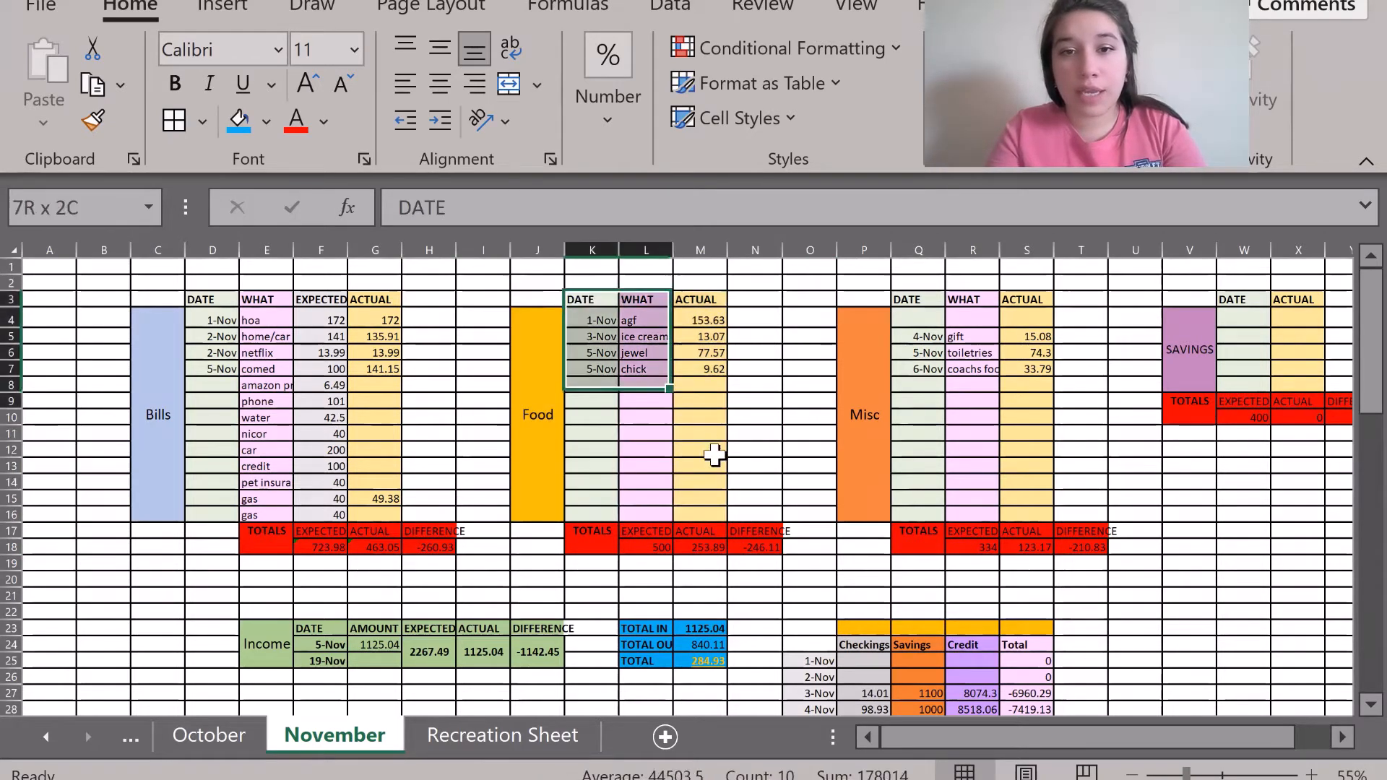
left_click_drag(713, 453, 711, 515)
key("ctrl+c")
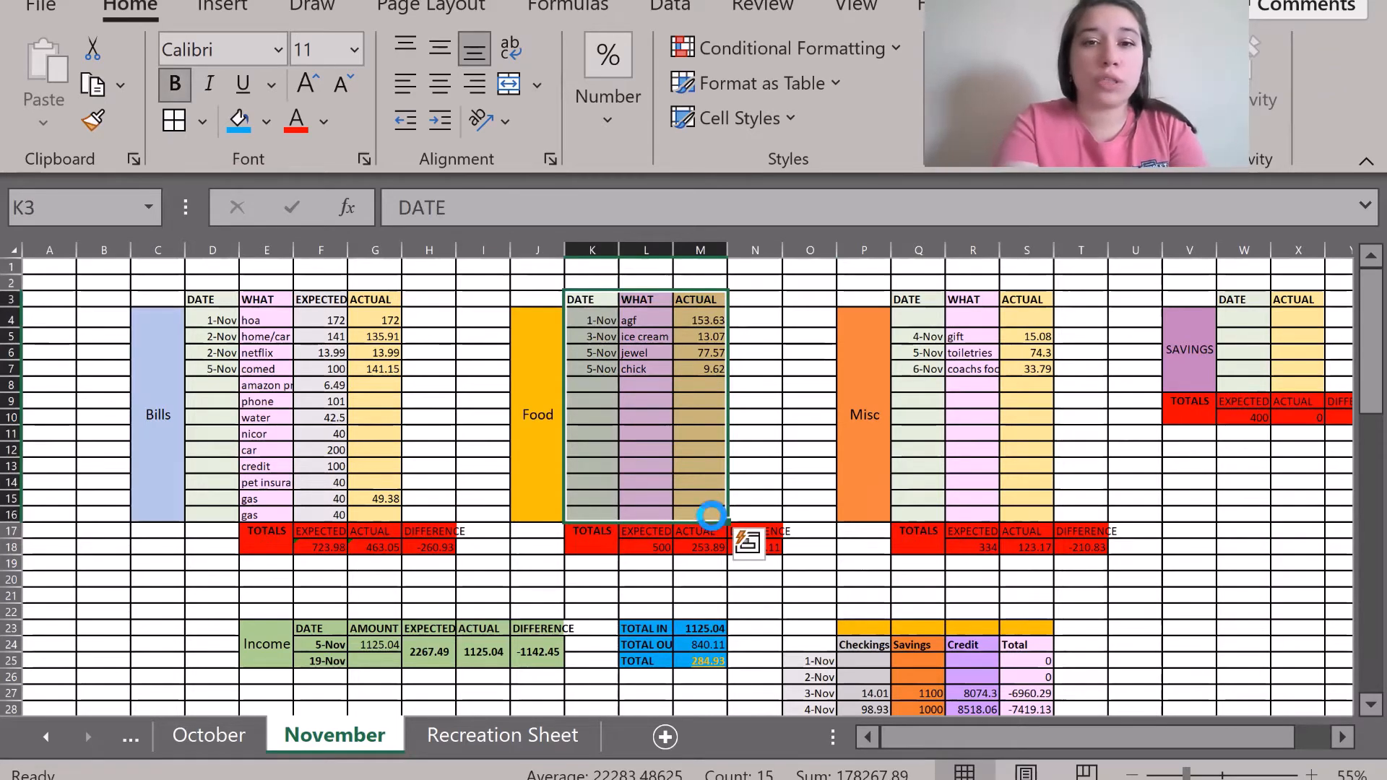
Paste the Food table into the Recreation Sheet at K9, right of the Bills block.
left_click(506, 733)
scroll(613, 356, "up", 1)
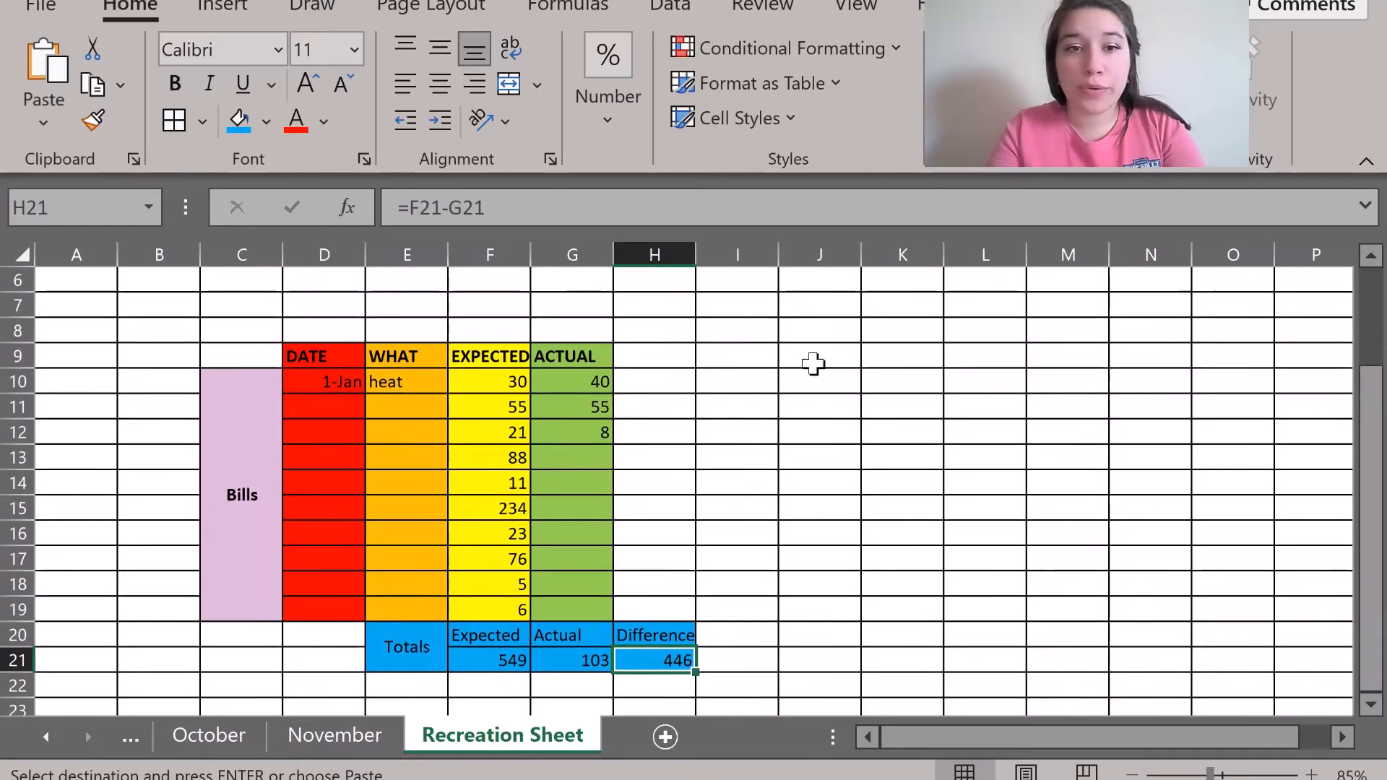
left_click(895, 325)
left_click(895, 361)
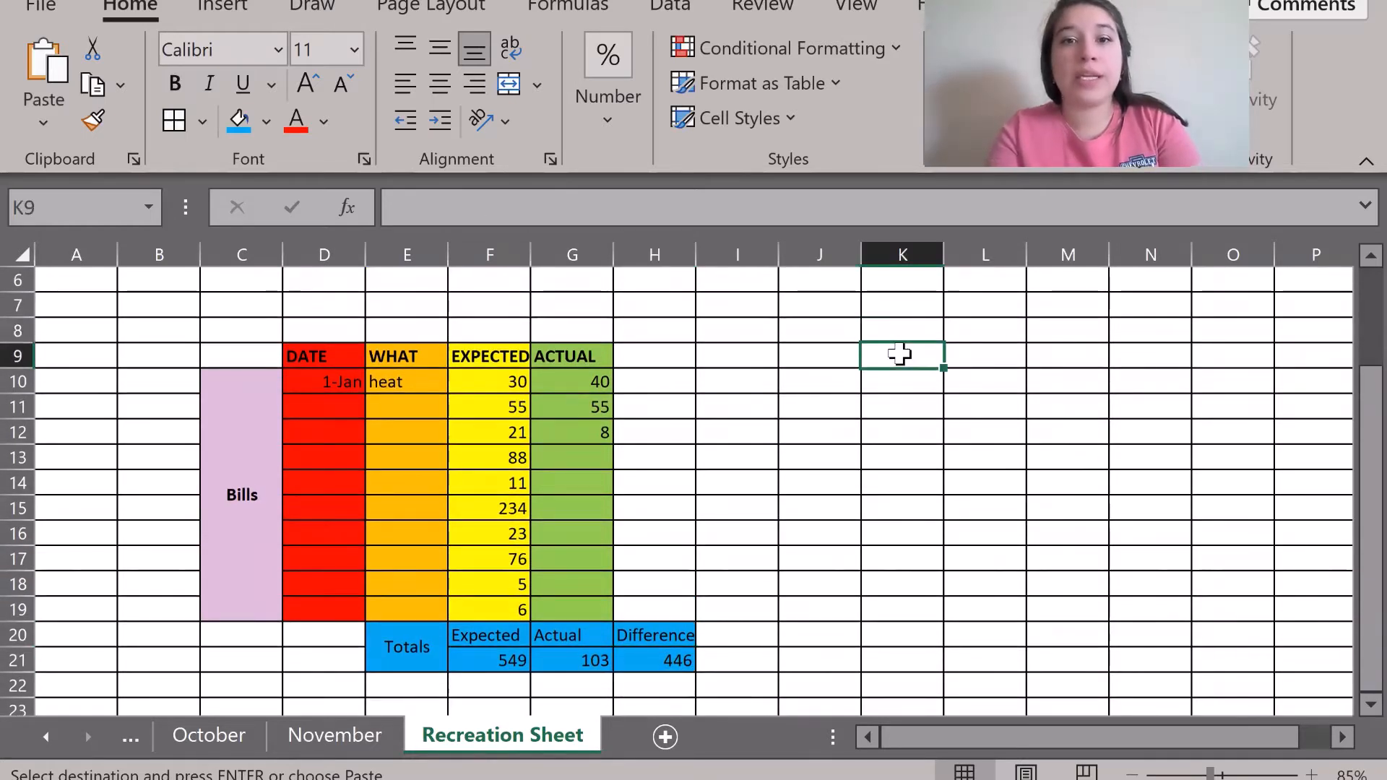
right_click(899, 357)
left_click(899, 354)
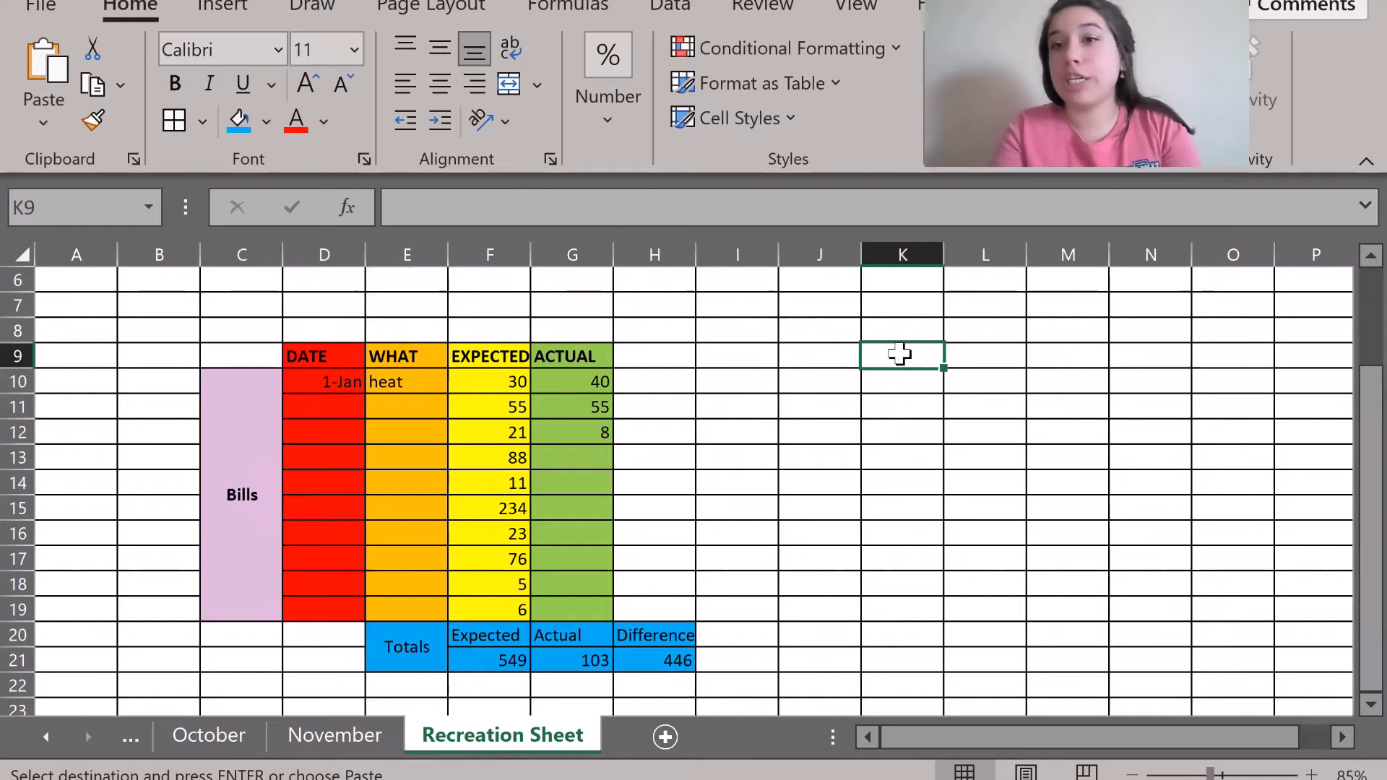
left_click(484, 635)
left_click_drag(484, 635, 496, 659)
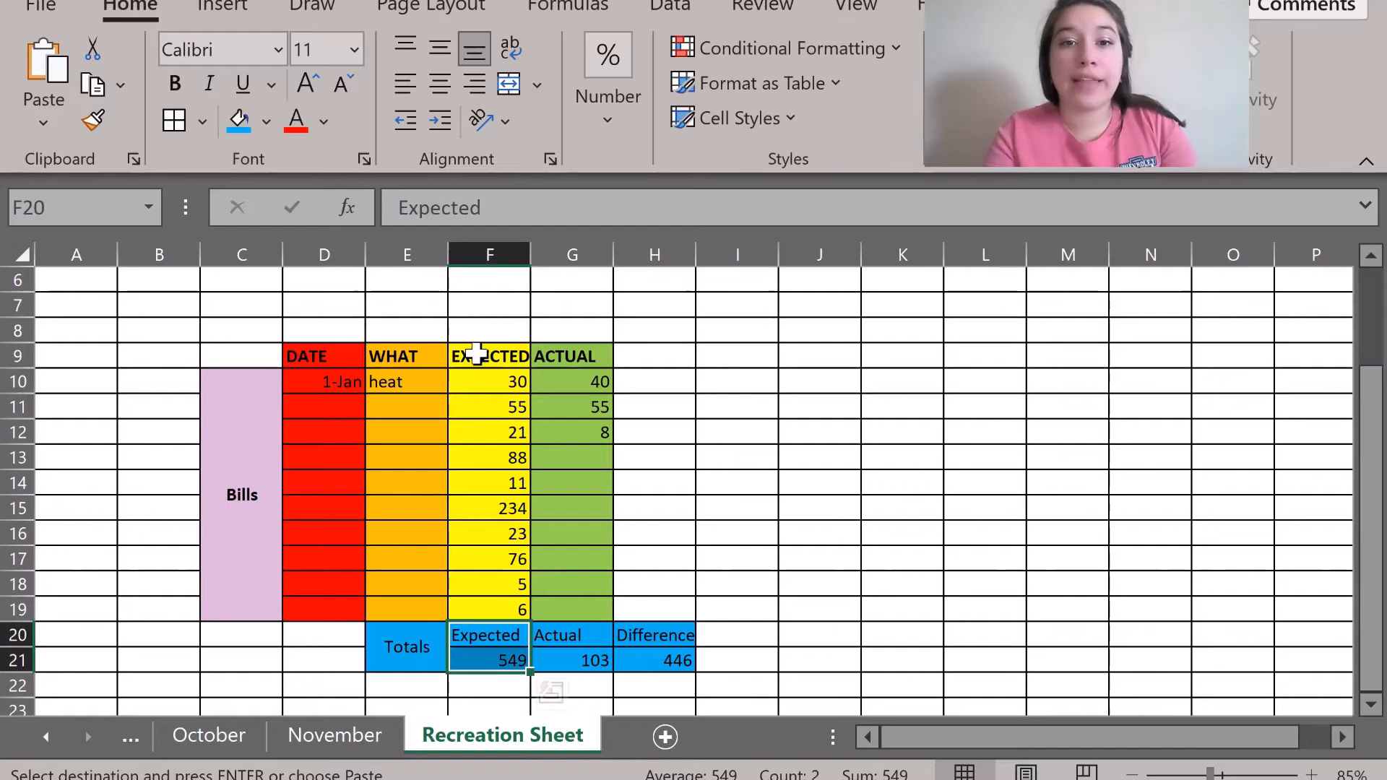
left_click_drag(475, 355, 505, 606)
left_click(931, 564)
left_click(888, 354)
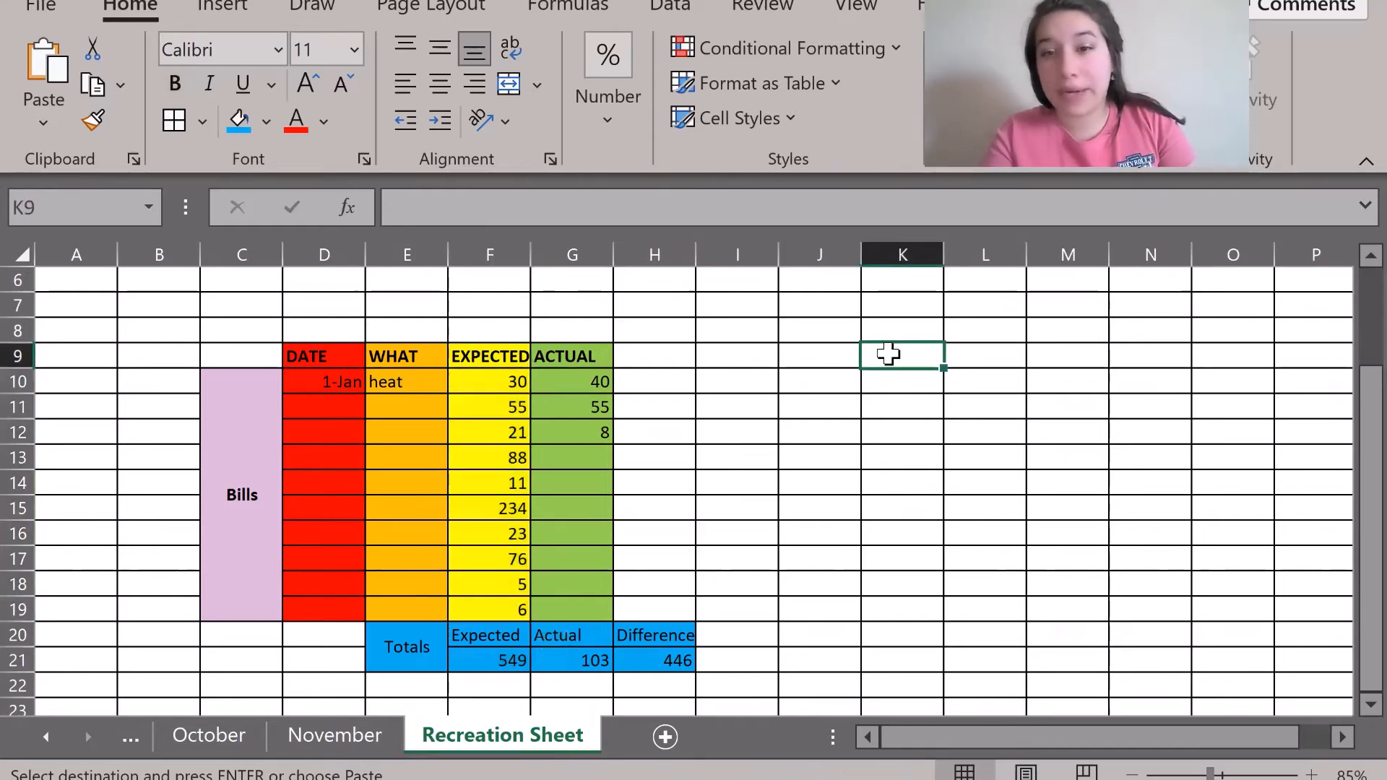
key("ctrl+v")
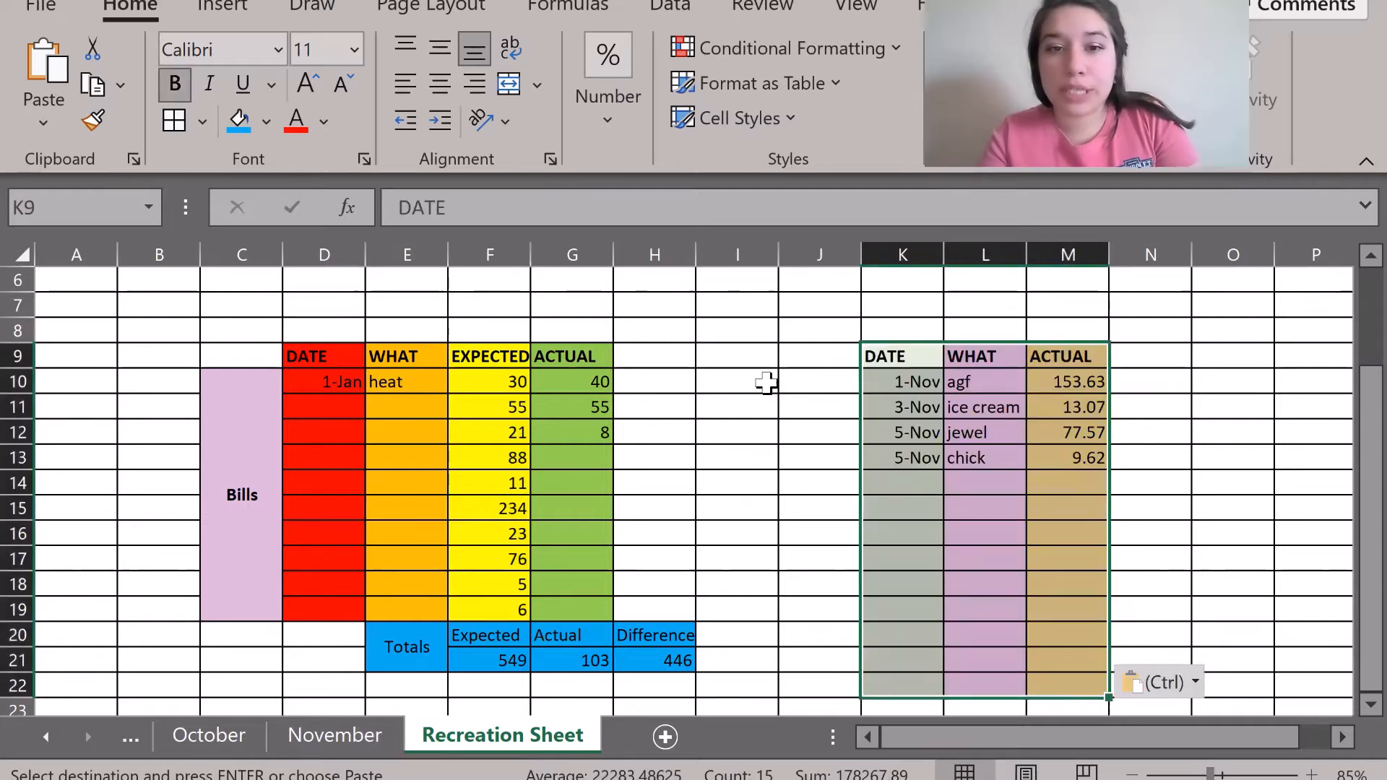
left_click(747, 405)
left_click_drag(888, 356, 897, 676)
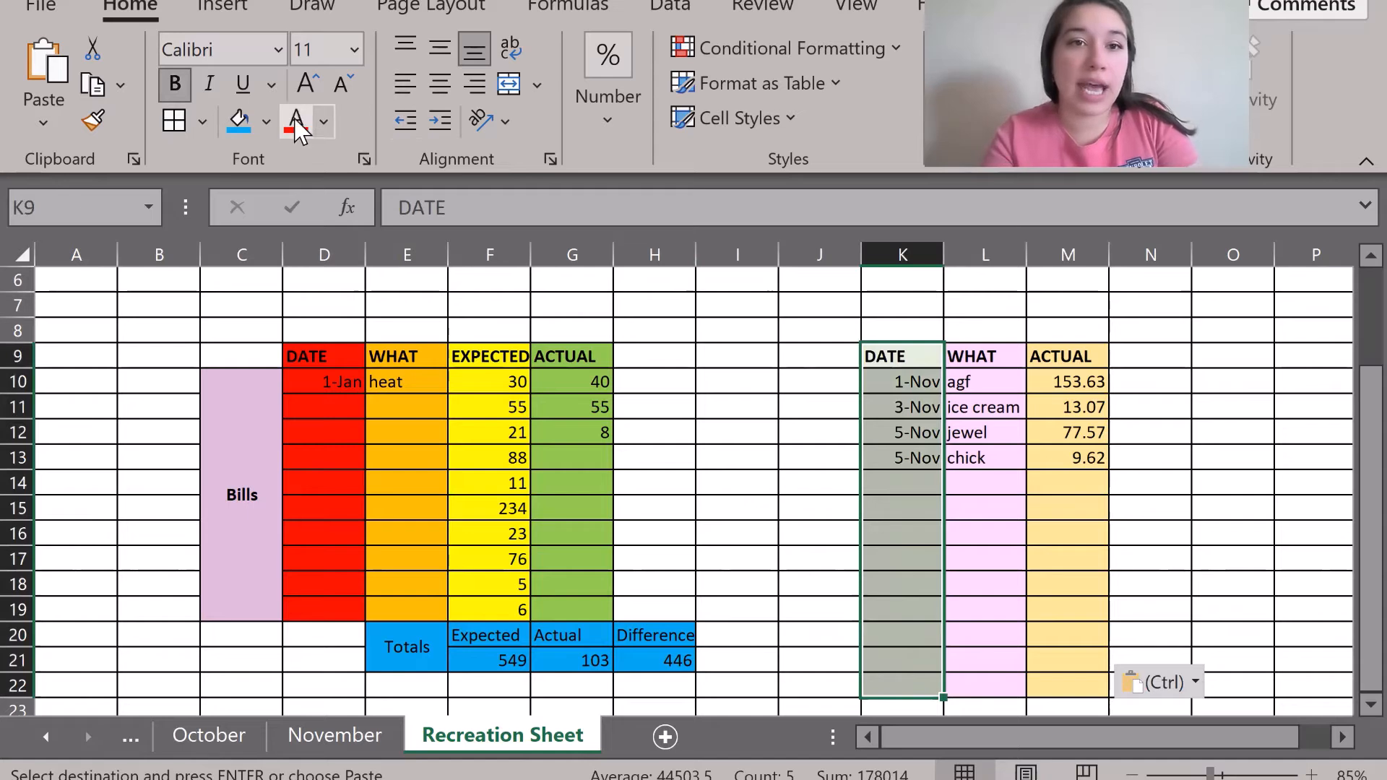
Fill the DATE column K9:K22 red and the WHAT column L9:L22 orange.
left_click(267, 120)
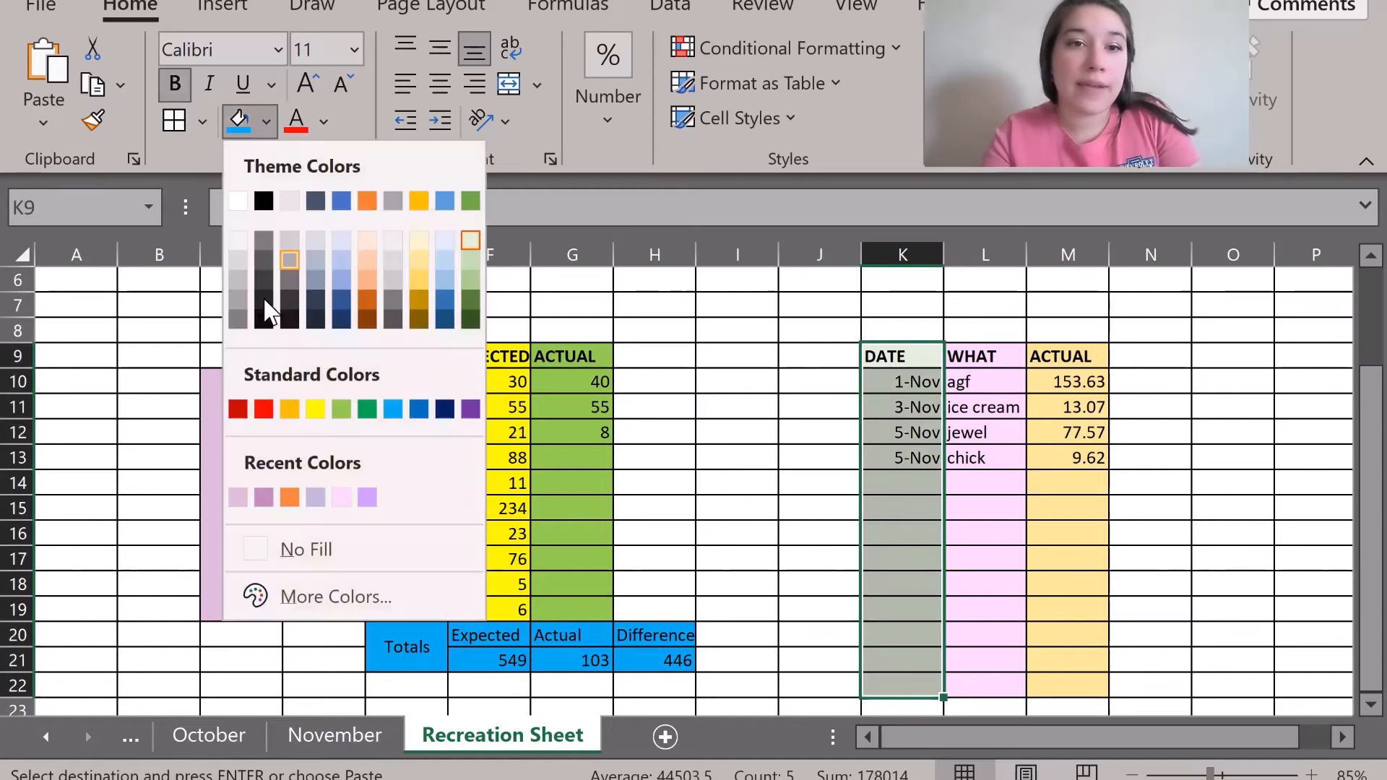
left_click(258, 402)
left_click_drag(998, 348, 990, 687)
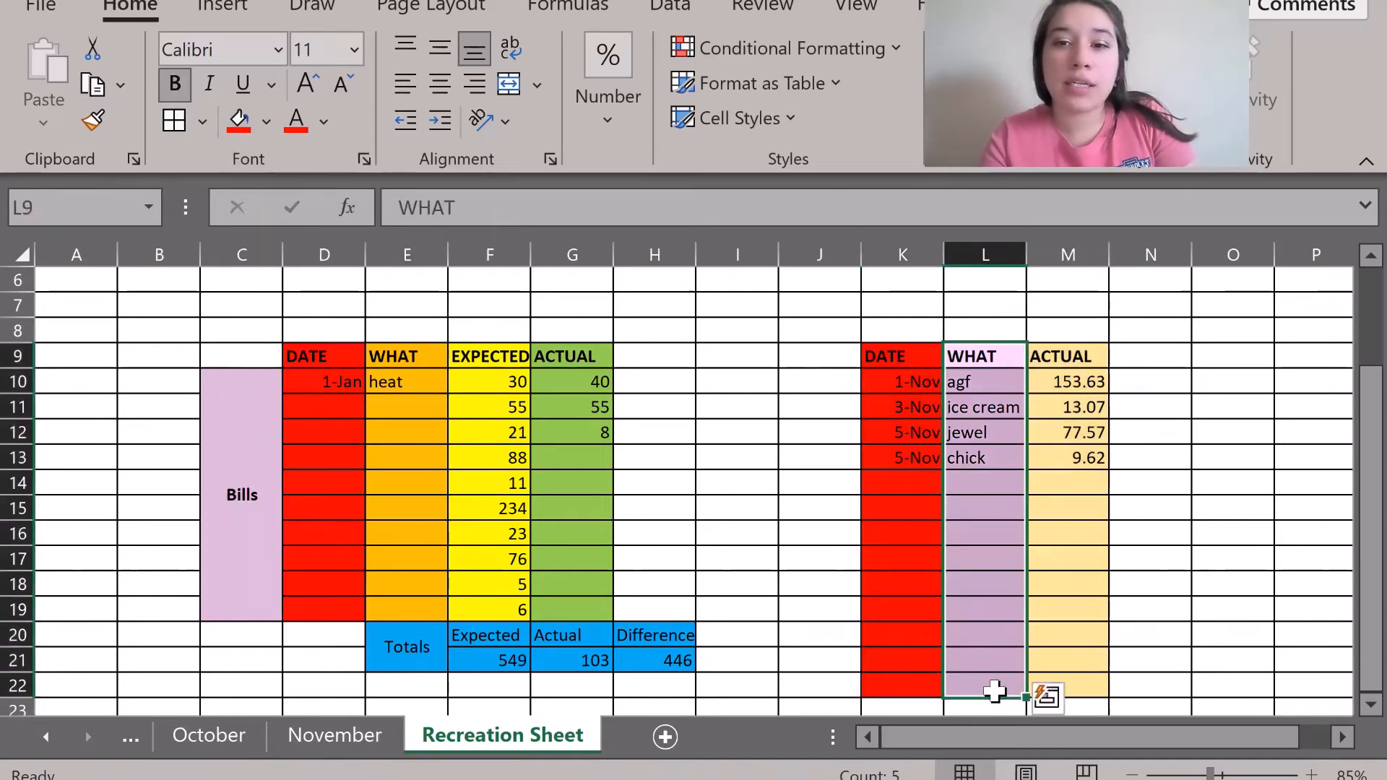
left_click(268, 120)
left_click(289, 409)
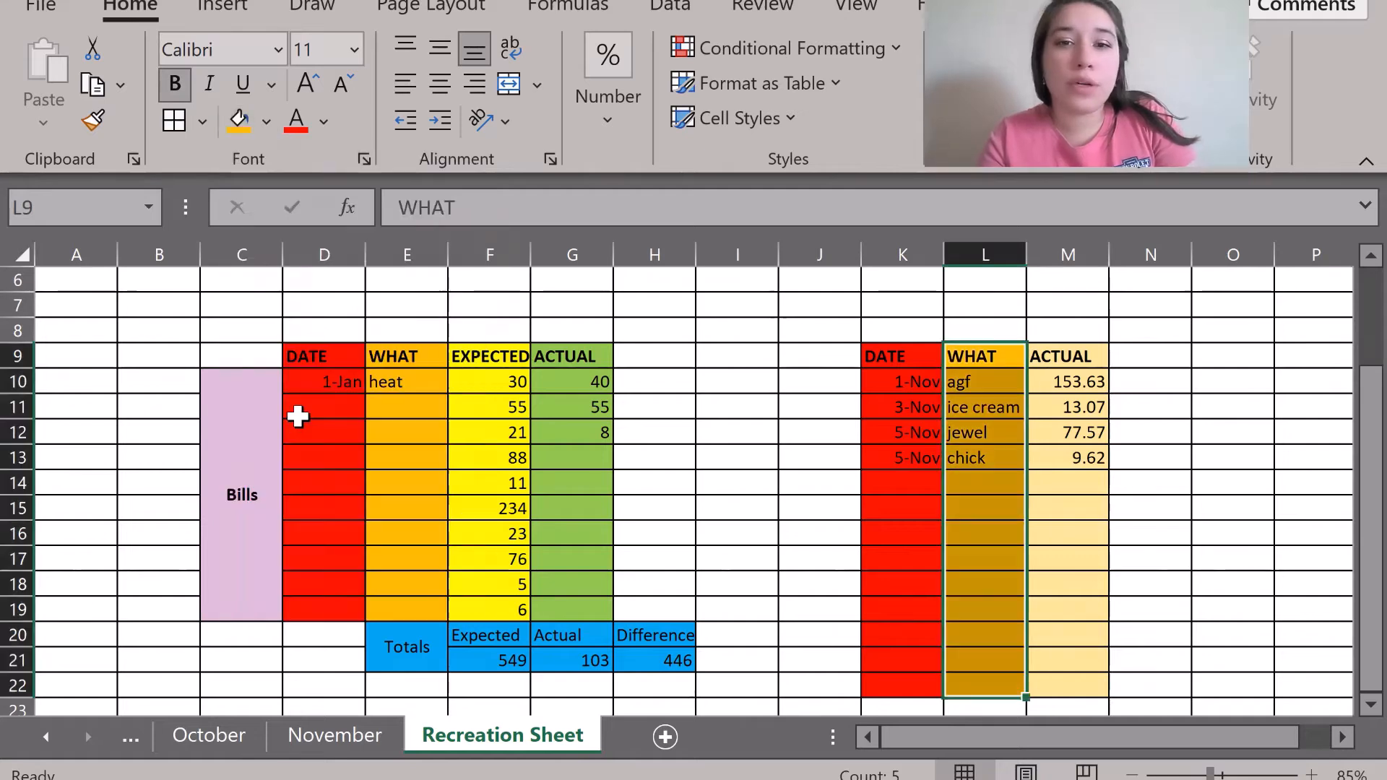
Fill the ACTUAL column M9:M22 green.
left_click_drag(1061, 356, 1063, 627)
left_click(267, 120)
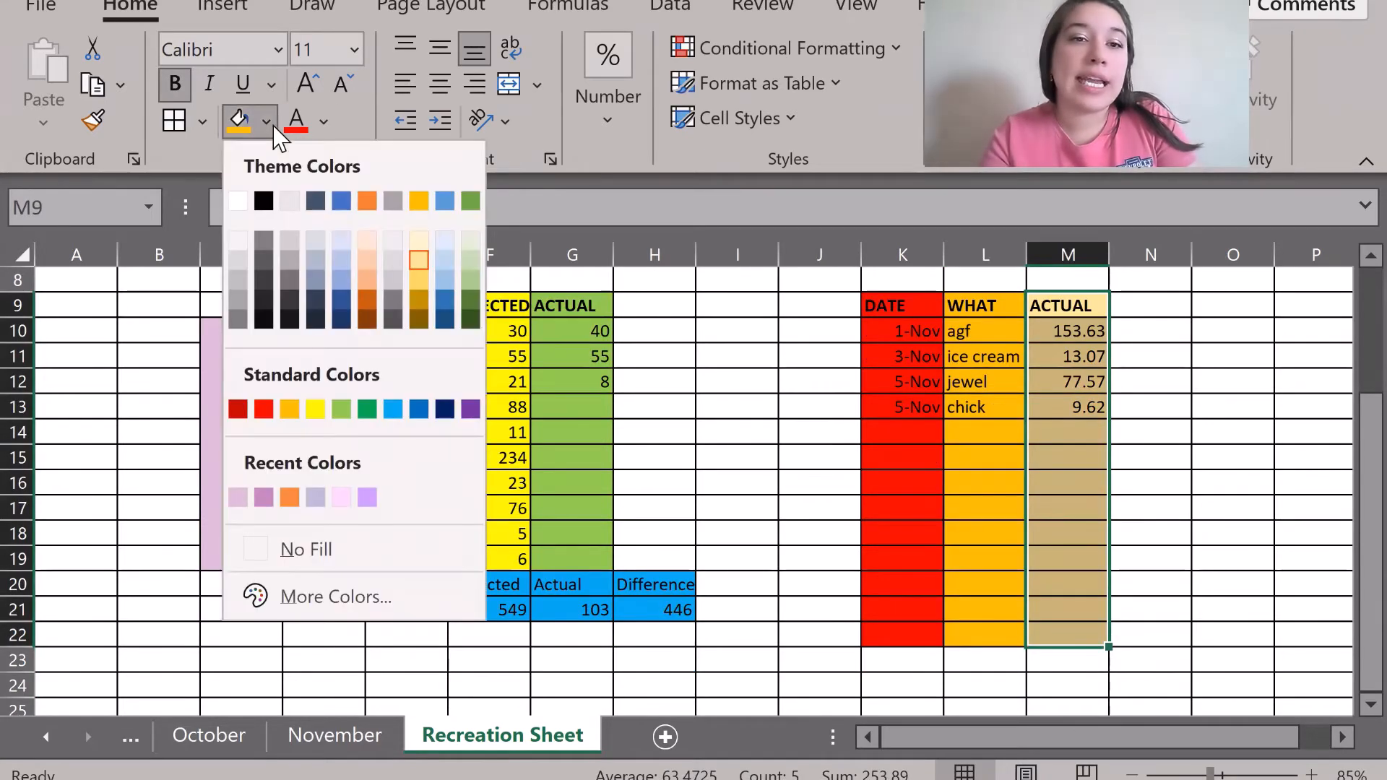
left_click(304, 403)
left_click(713, 433)
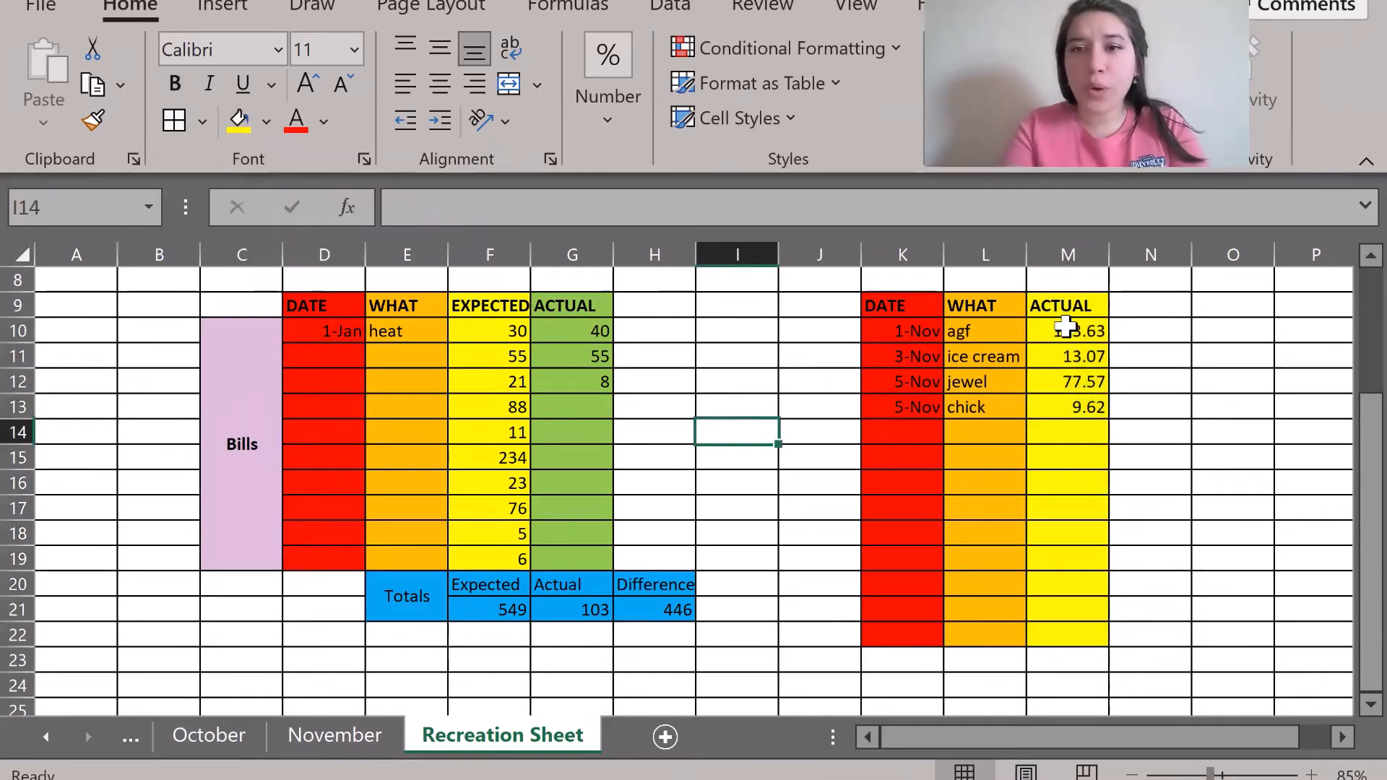
left_click_drag(1066, 309, 1079, 632)
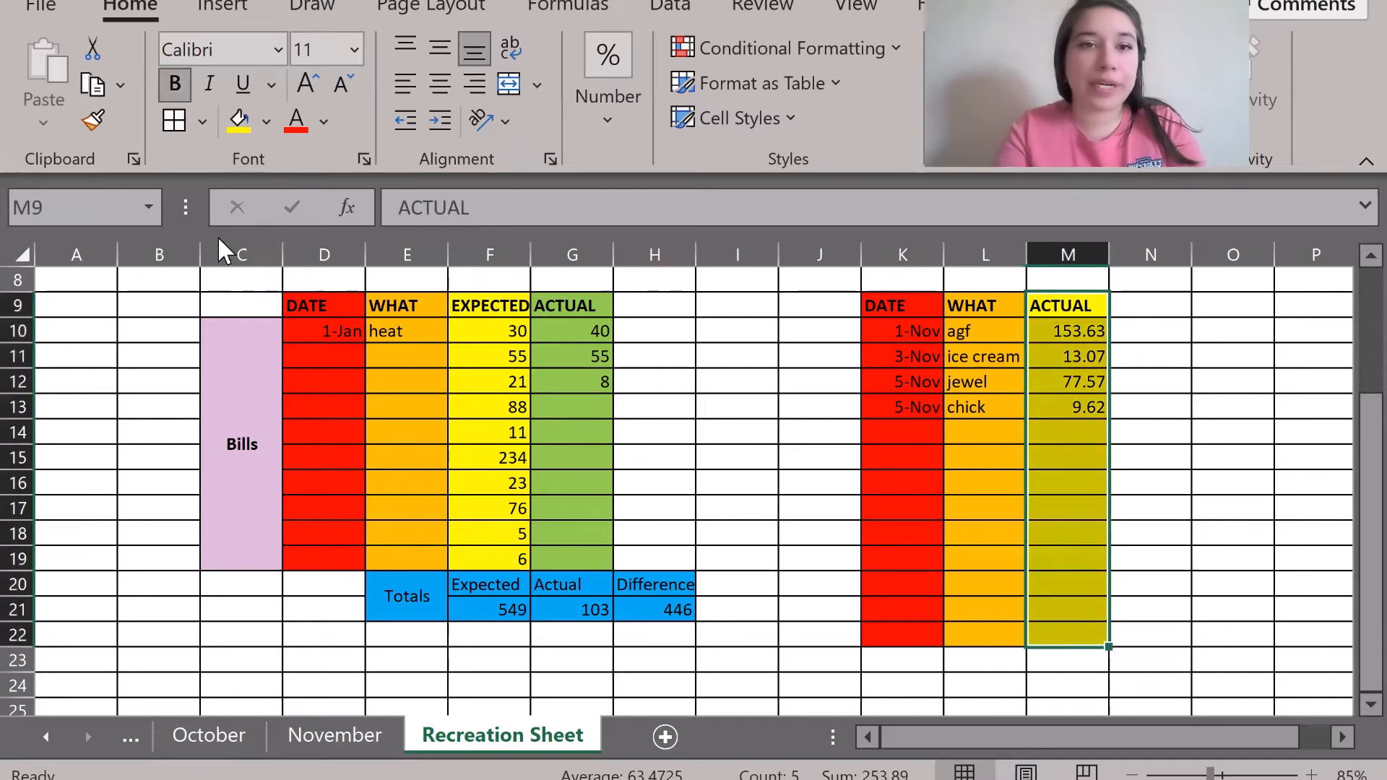
left_click(266, 121)
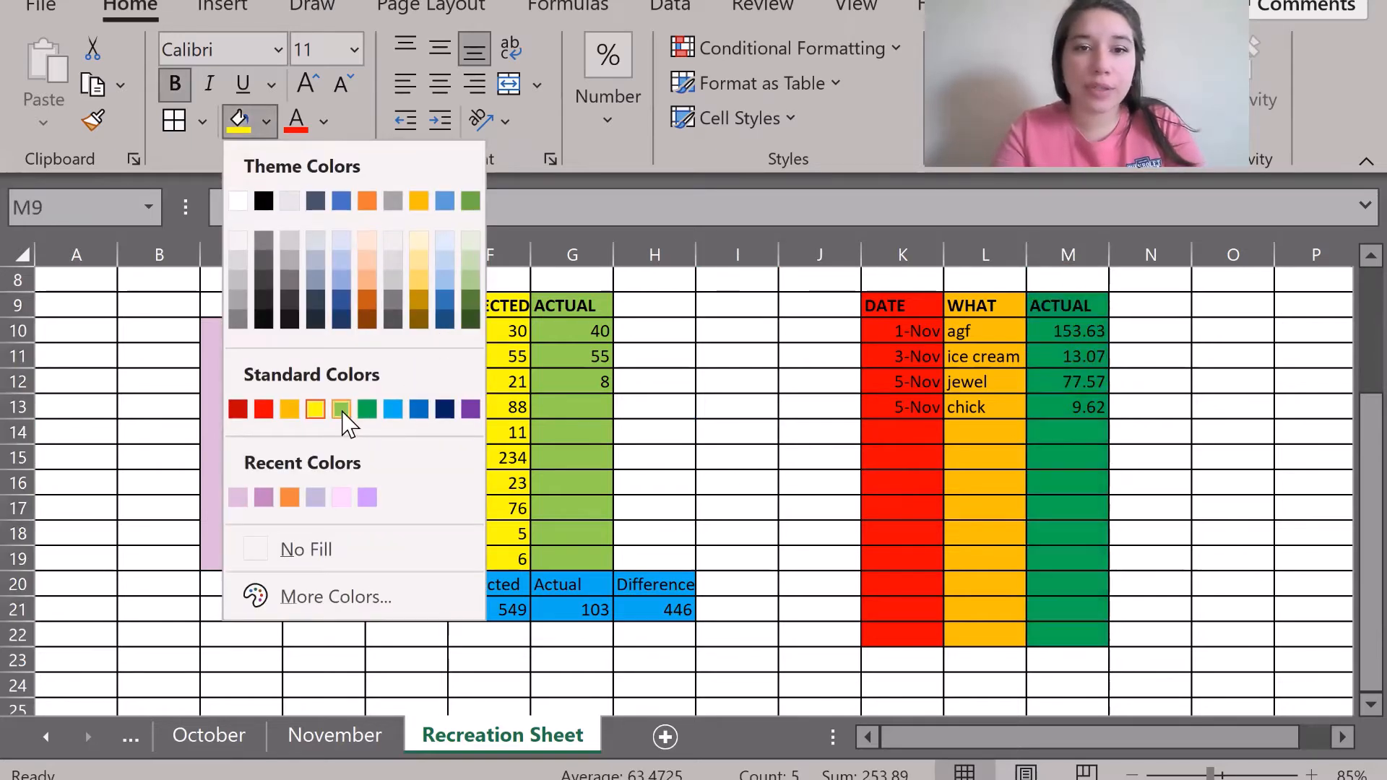
left_click(388, 405)
left_click(793, 453)
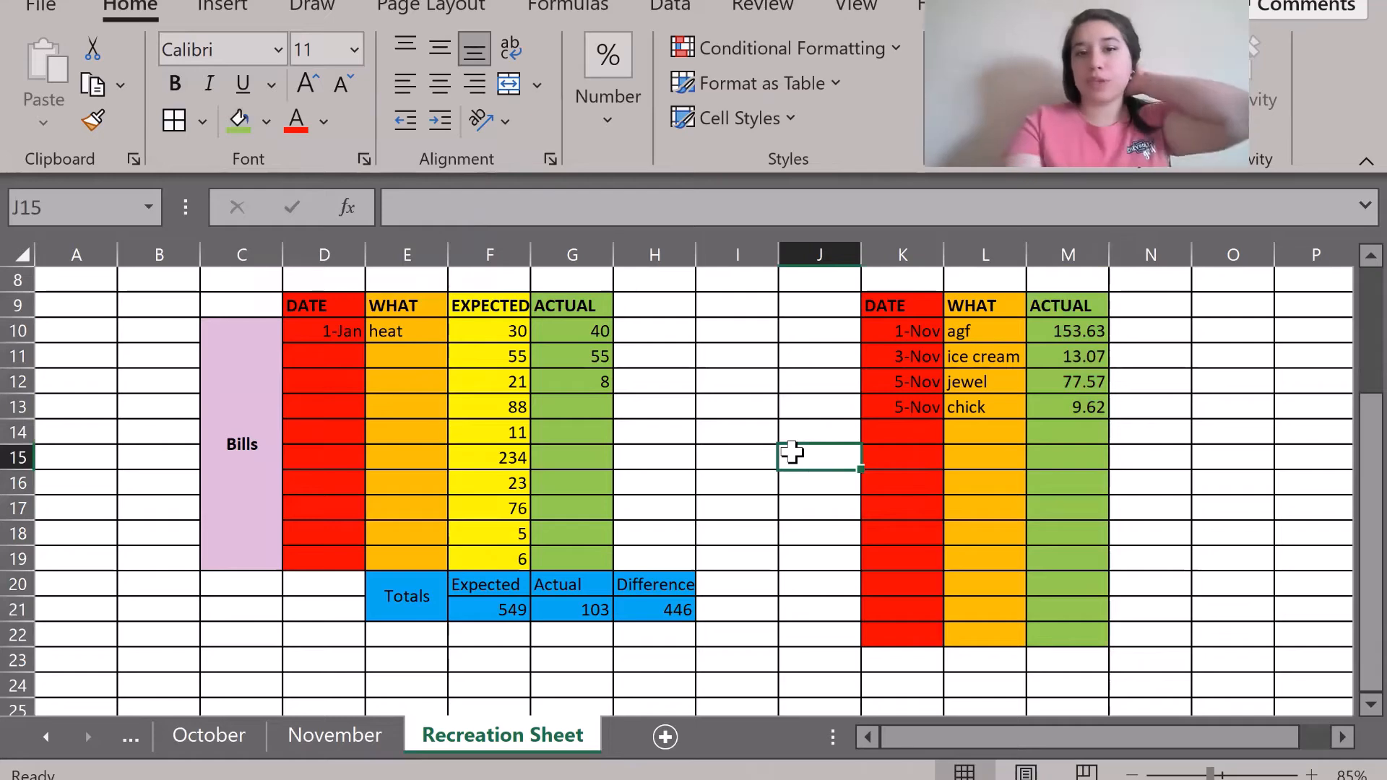
left_click(816, 329)
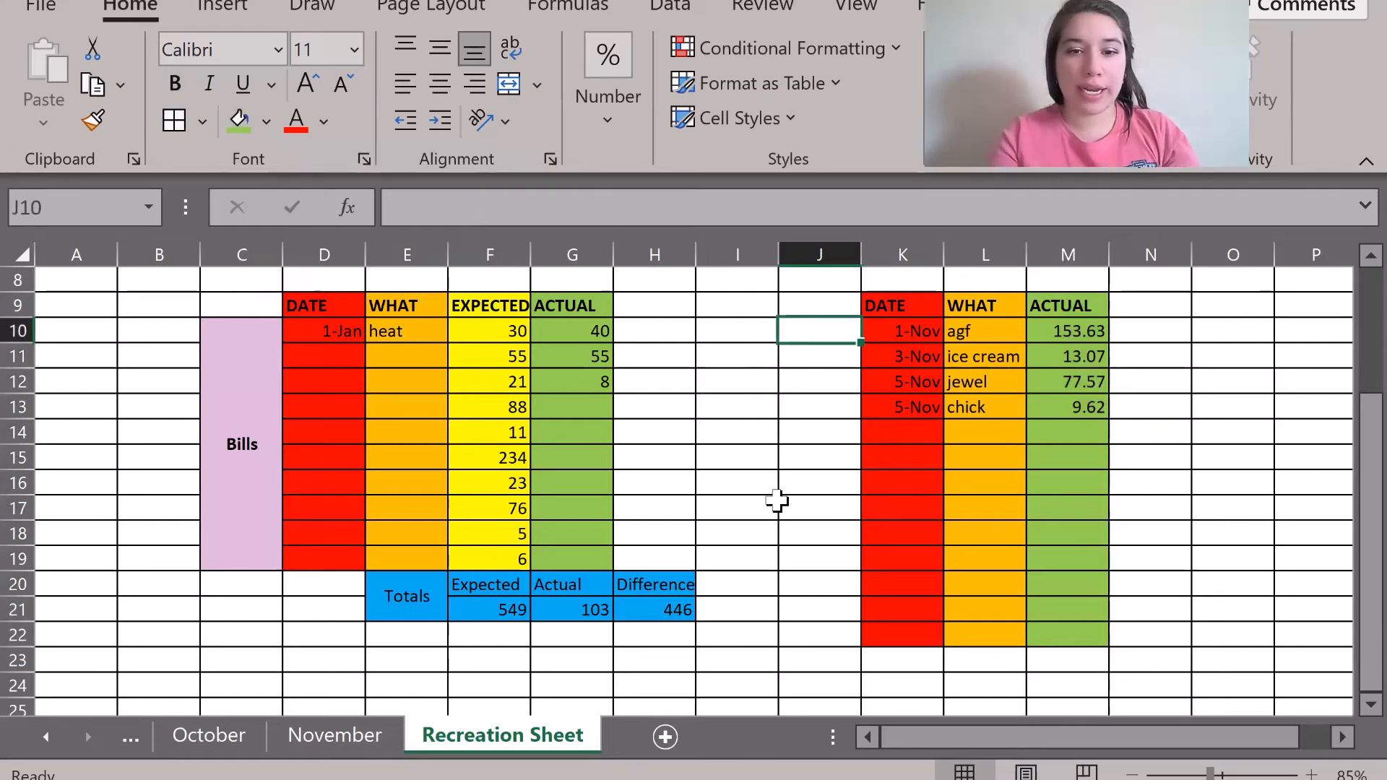
Label J10 'Food', merge and middle-centre it over J10:J22, and fill it light blue.
left_click(311, 751)
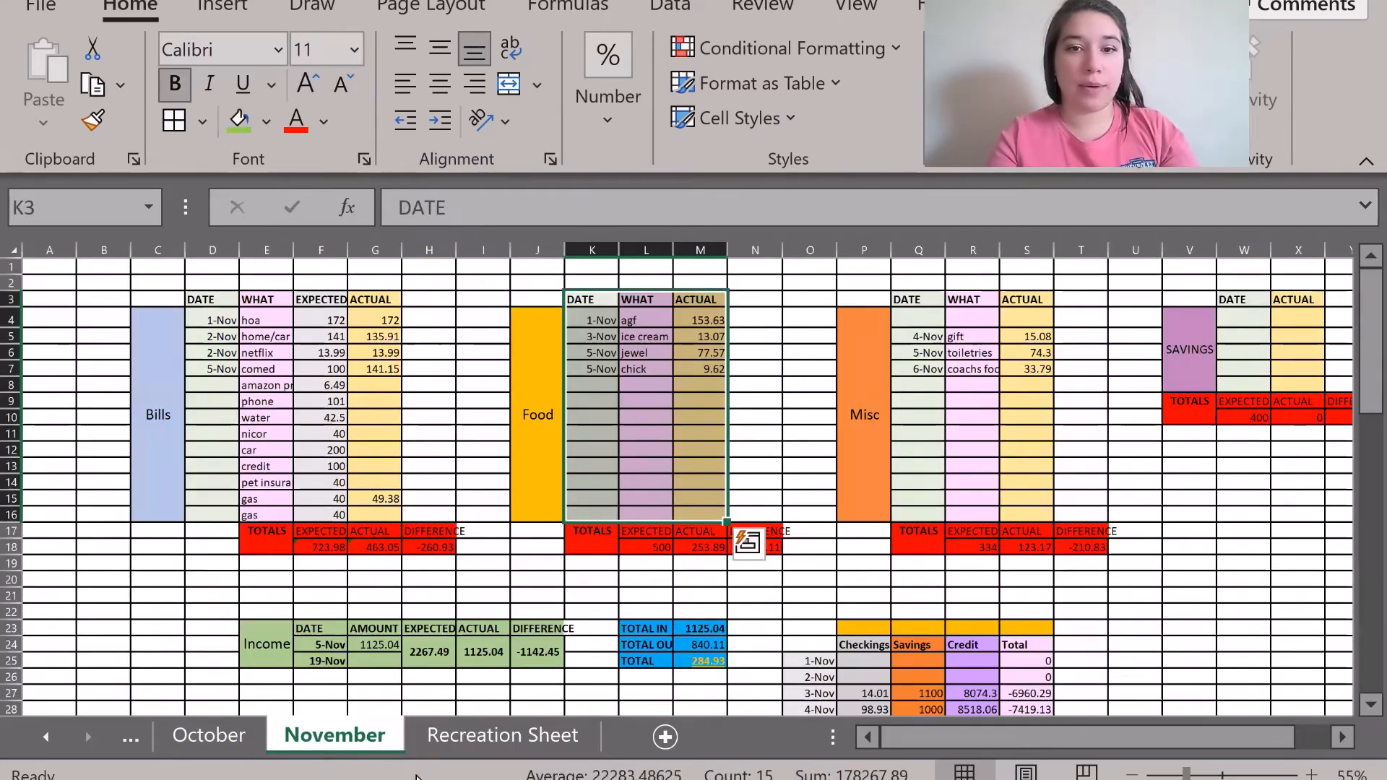
left_click(458, 734)
type("Food")
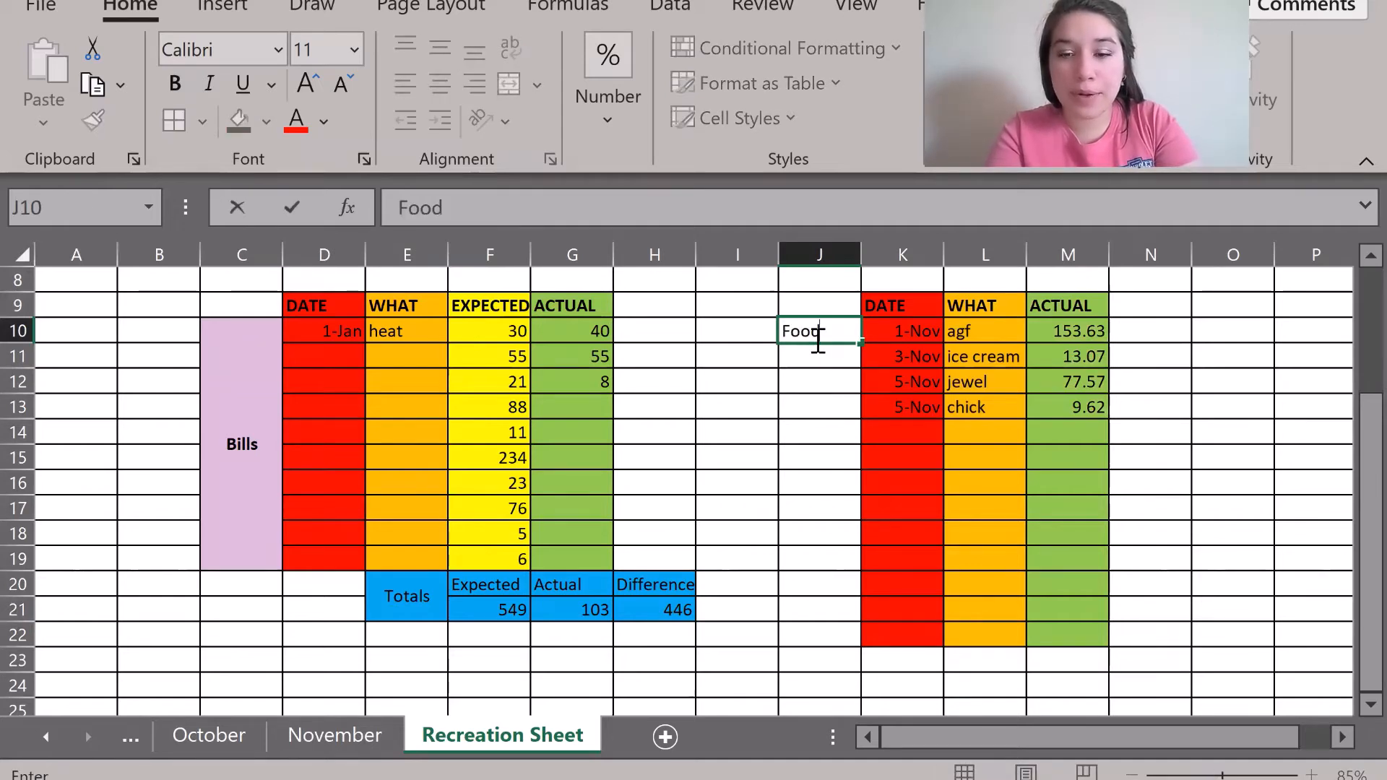
key("Return")
left_click_drag(813, 333, 815, 628)
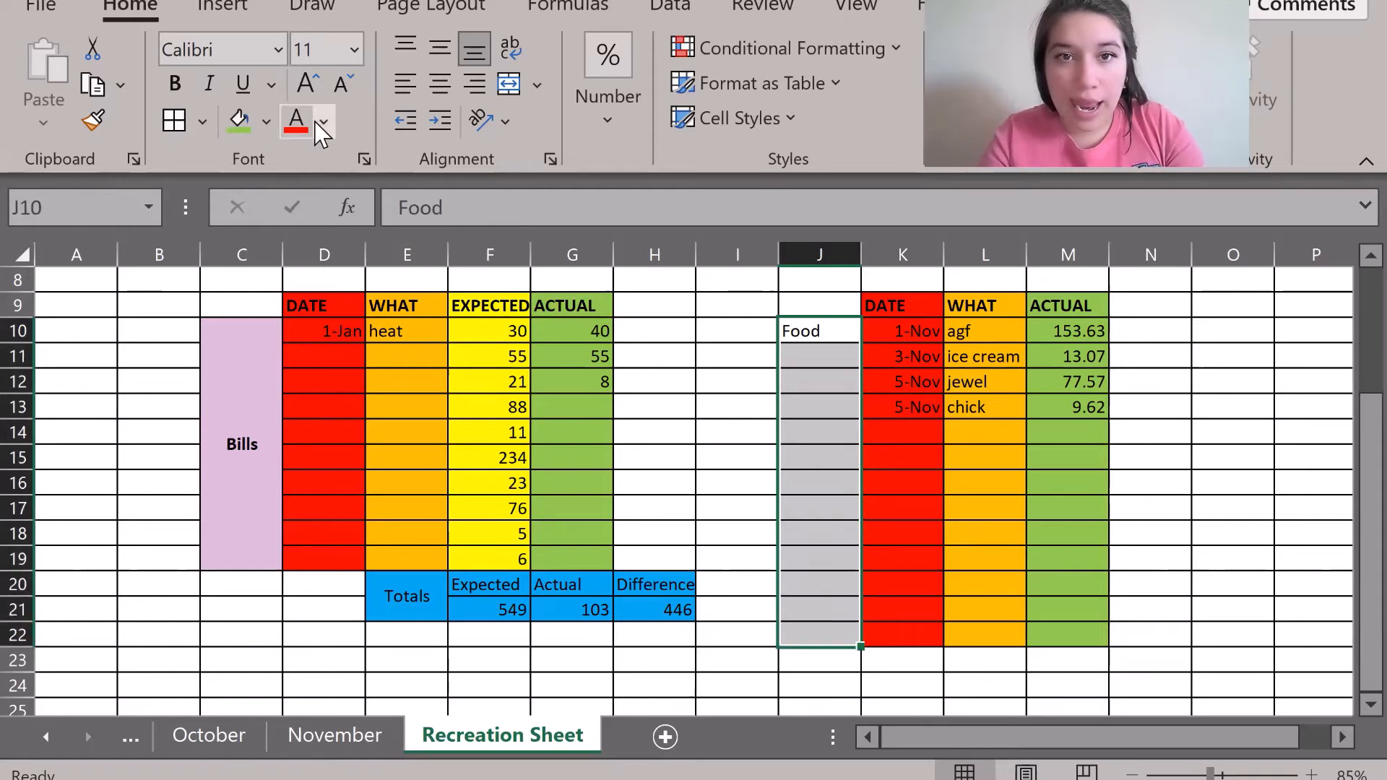
left_click(510, 85)
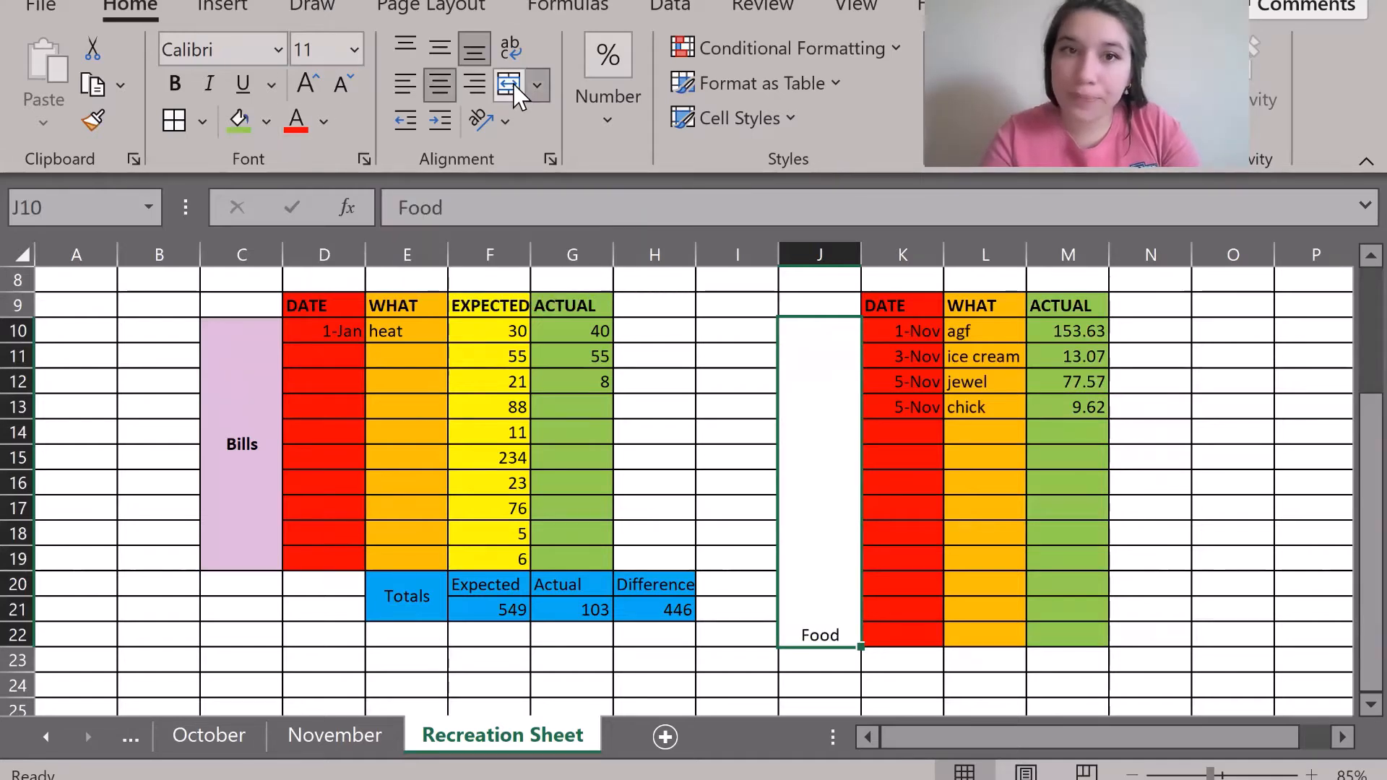
left_click(445, 54)
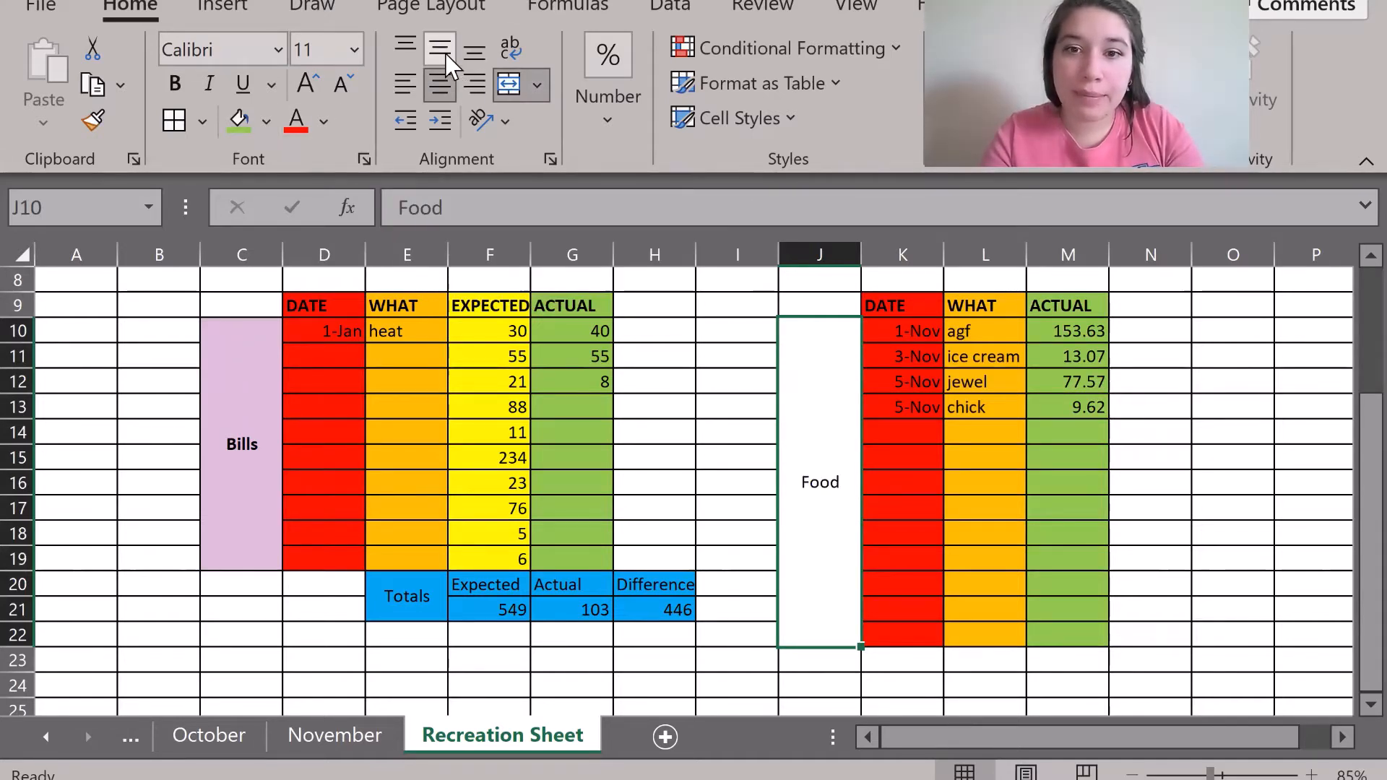
left_click(266, 123)
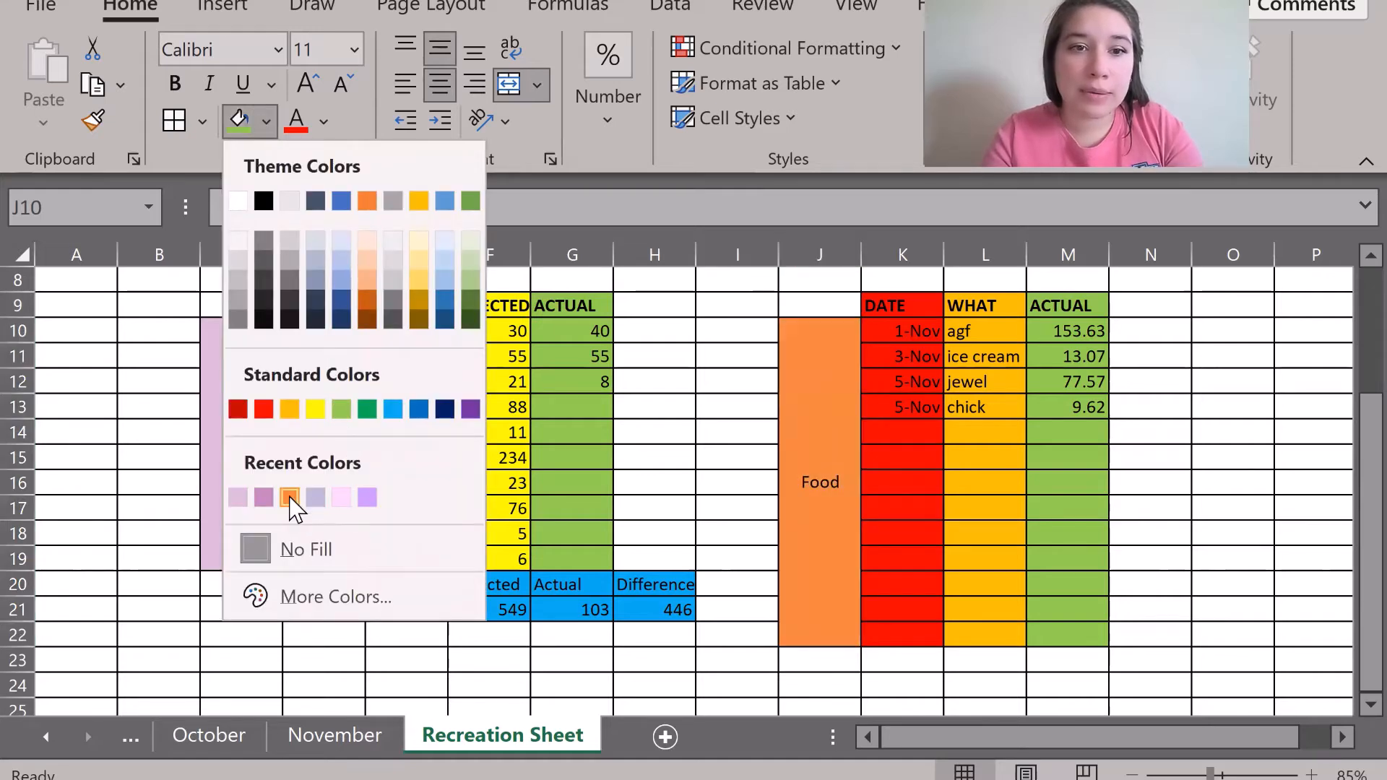
left_click(345, 260)
left_click(711, 437)
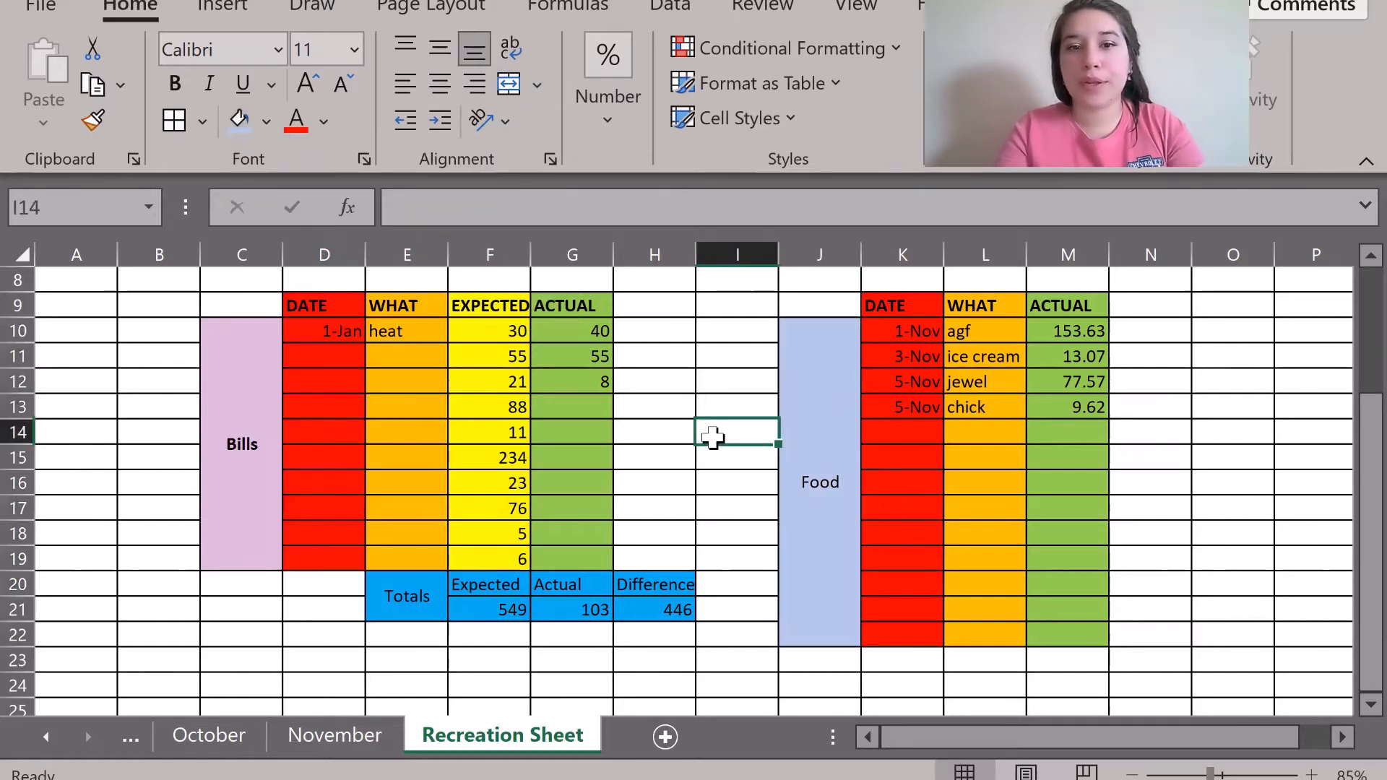
scroll(711, 437, "up", 1)
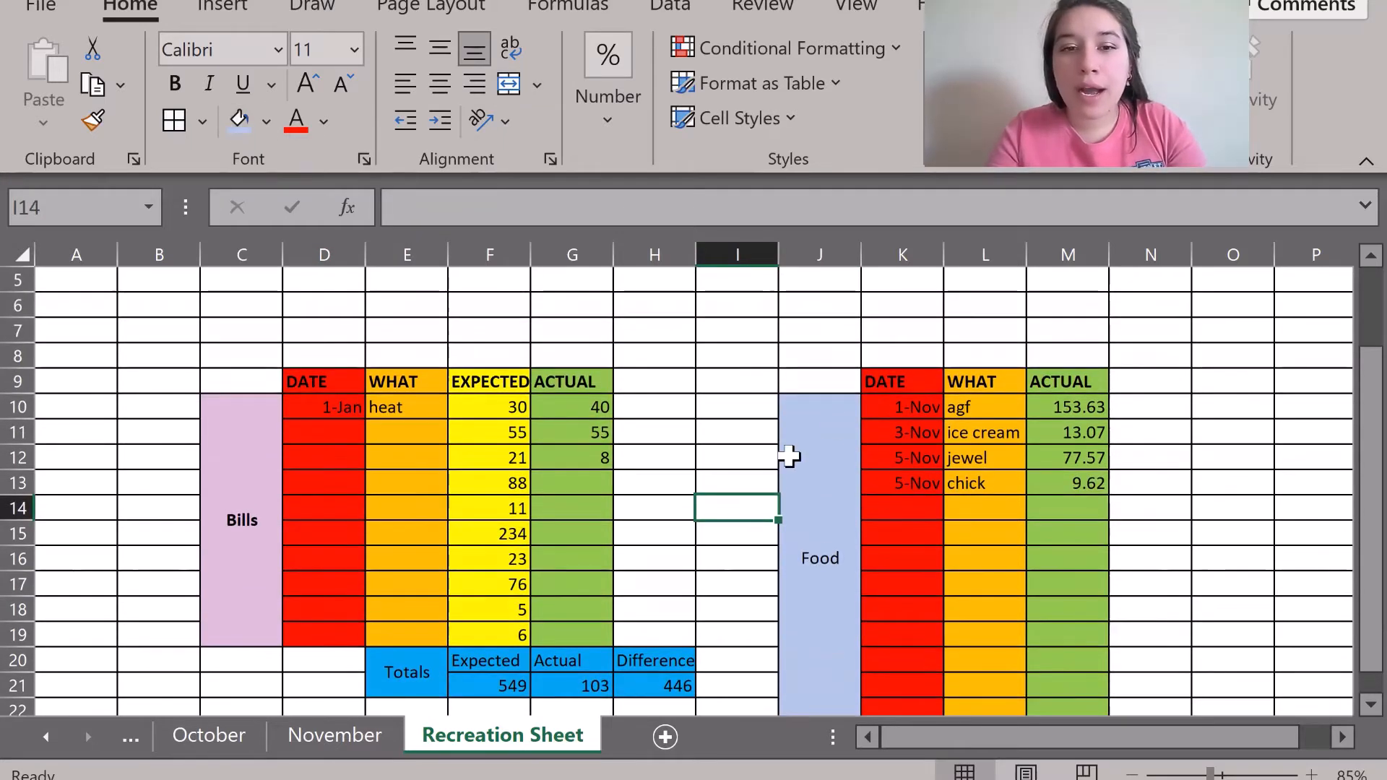
Remove the fill colour from the Food table rows 20–22 (K20:M22).
scroll(800, 615, "down", 1)
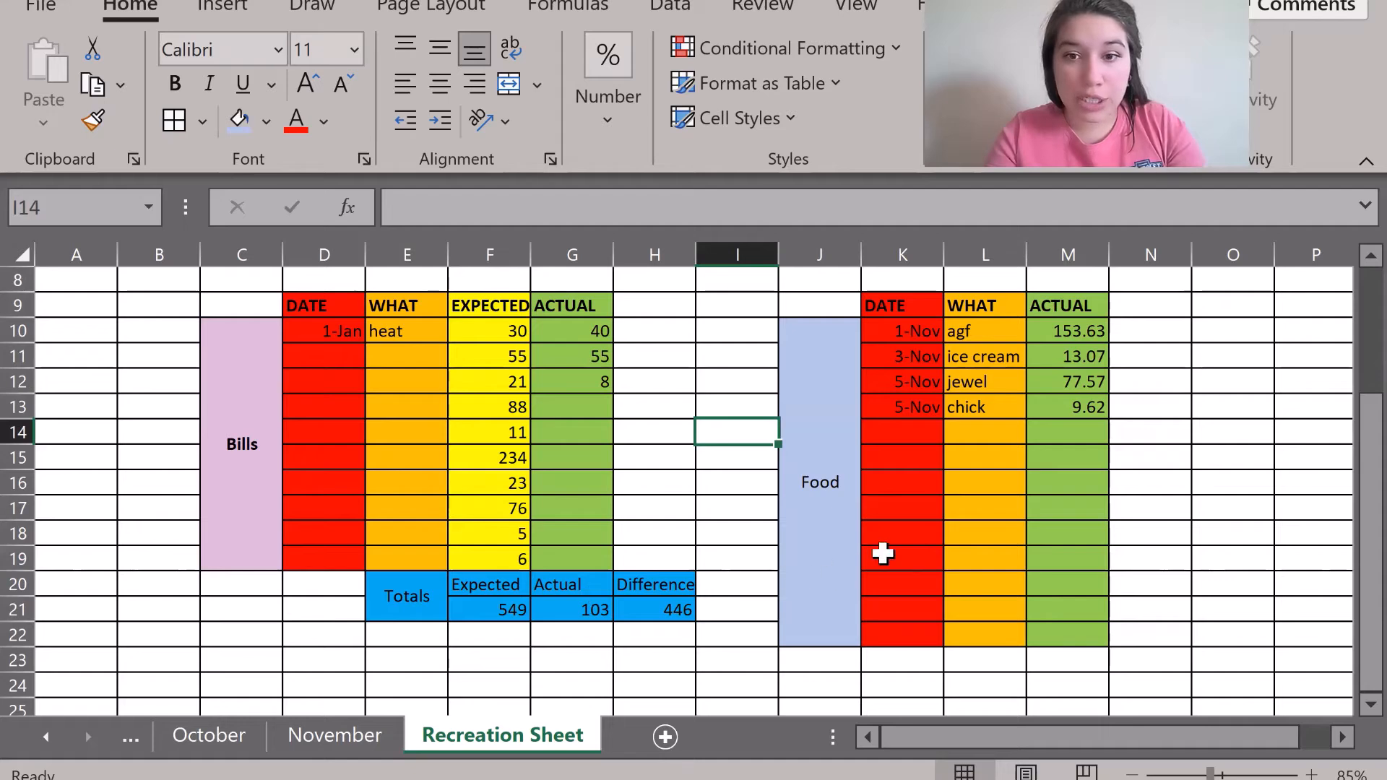
left_click_drag(882, 556, 940, 631)
left_click(1033, 610)
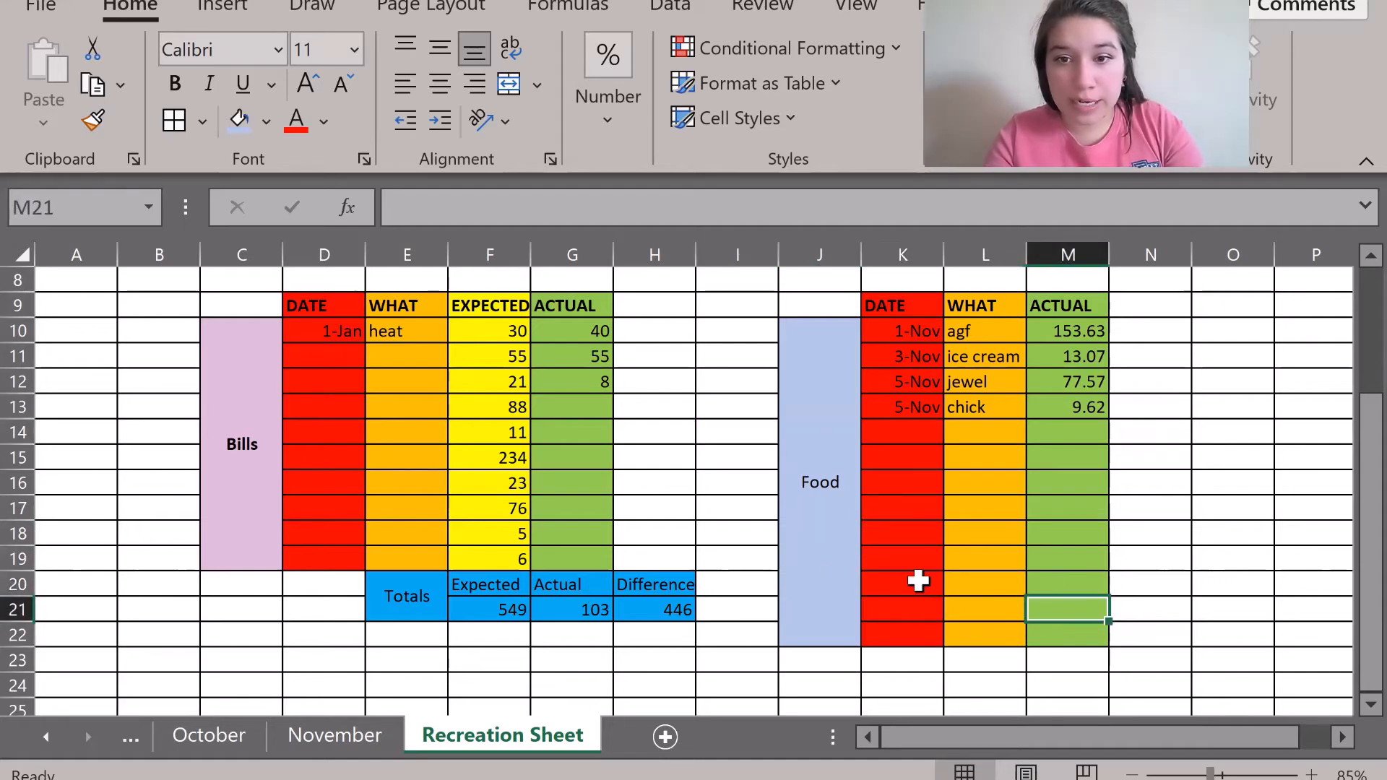
left_click_drag(920, 576, 1050, 639)
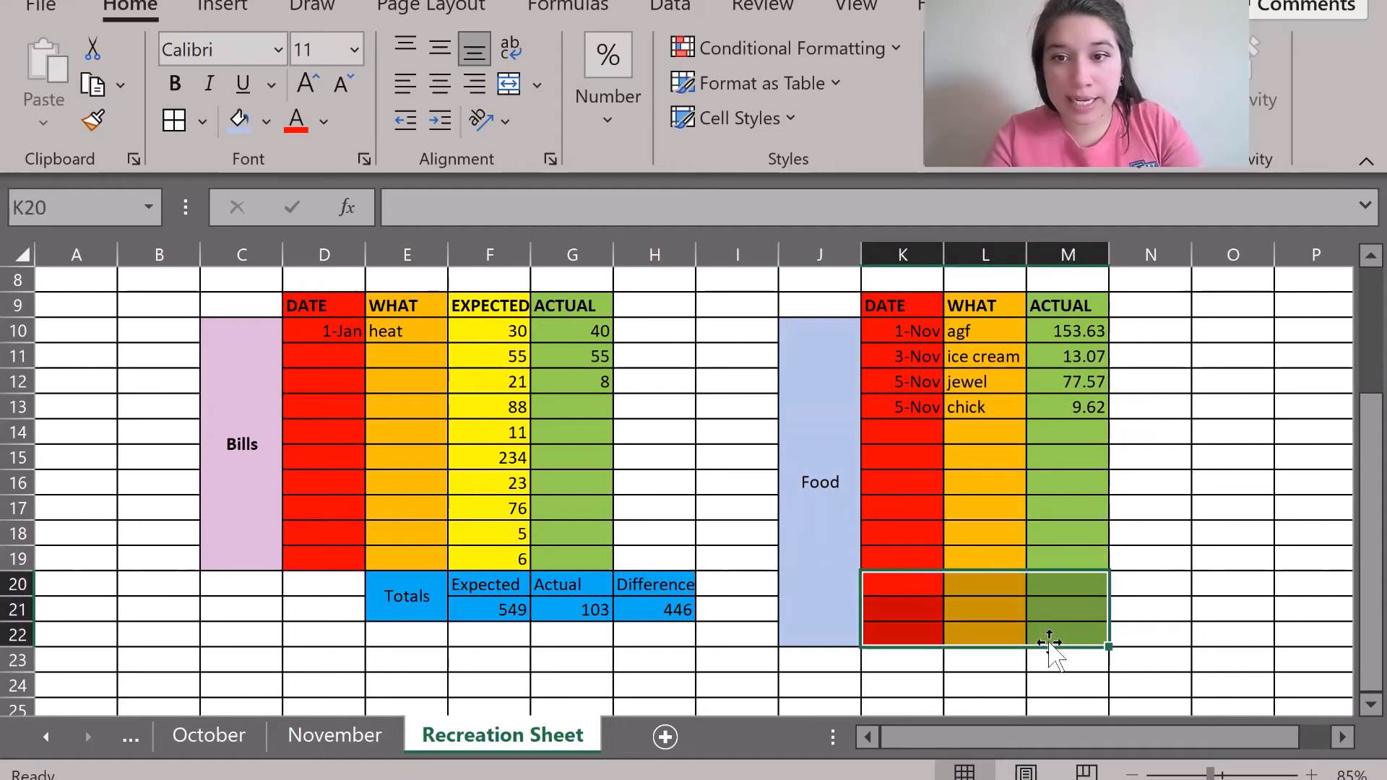
left_click(266, 122)
left_click(233, 199)
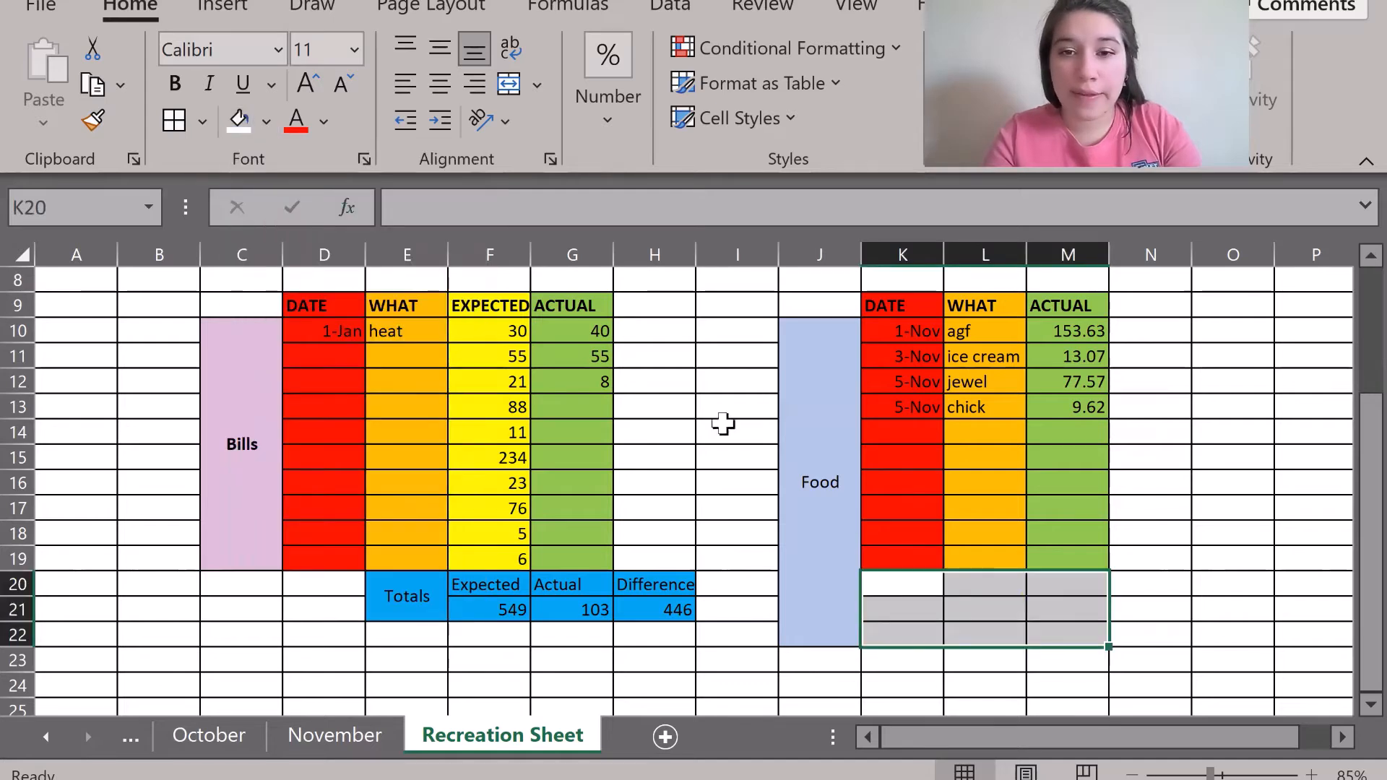
left_click(722, 427)
left_click(885, 532)
Unmerge the Food label, re-merge it over J10:J19, and clear J20:J22's fill.
left_click(822, 528)
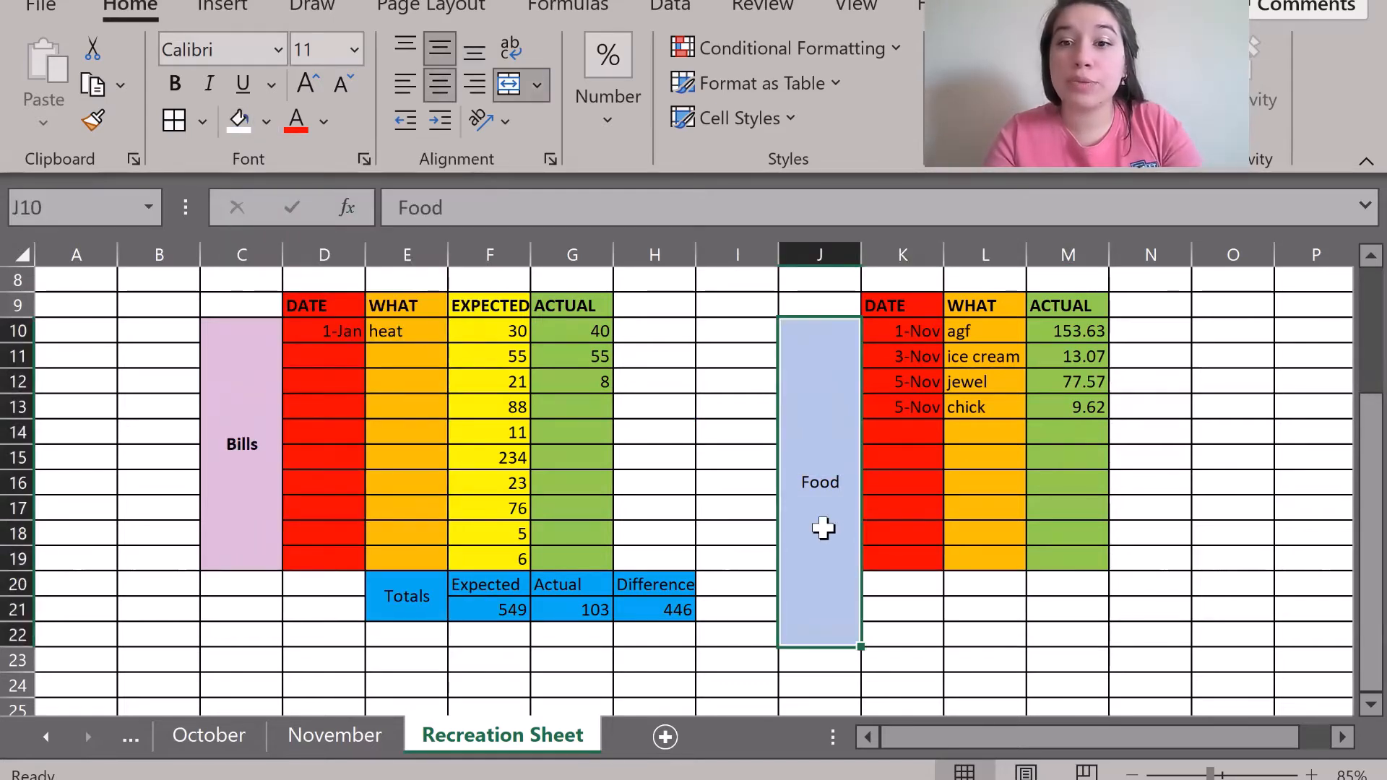
left_click(510, 91)
left_click(744, 434)
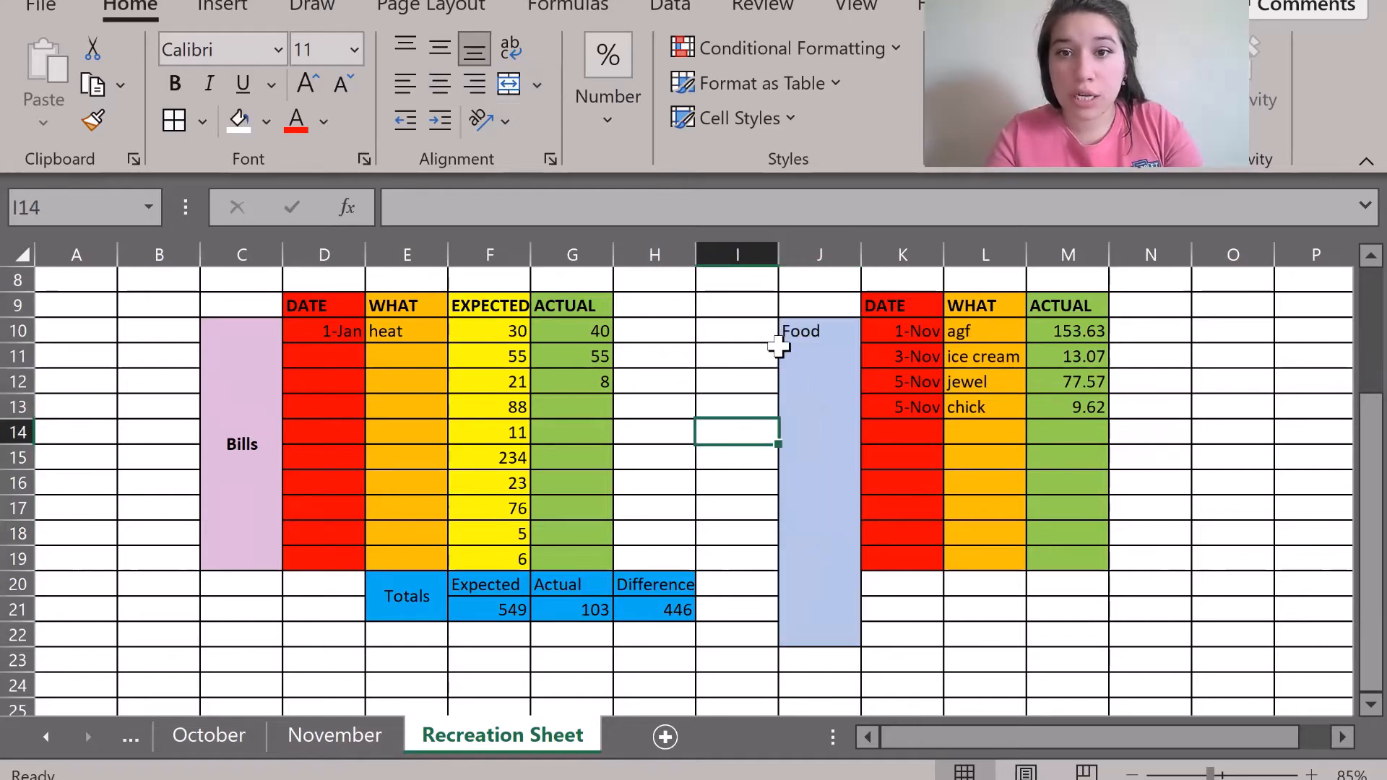
left_click_drag(798, 331, 810, 630)
left_click(509, 86)
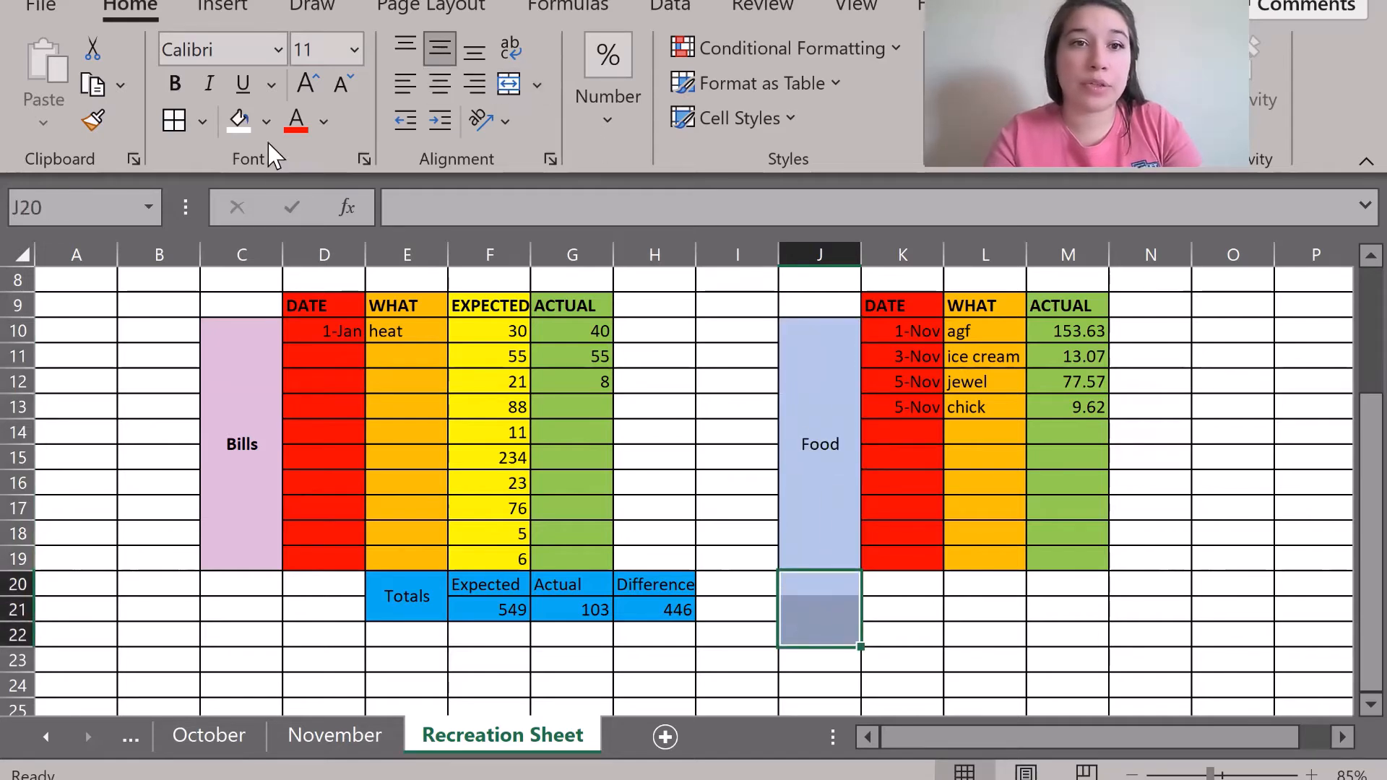
left_click(238, 119)
left_click(737, 528)
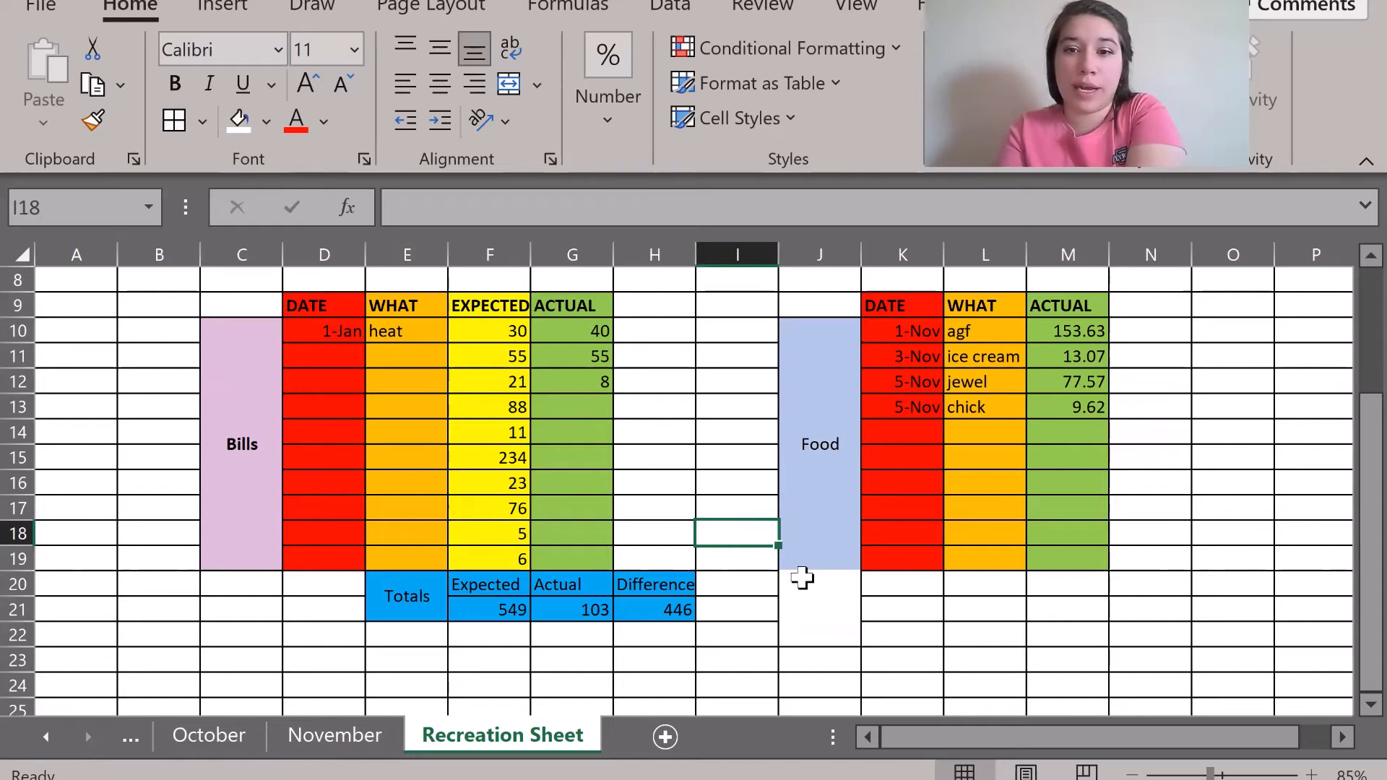
left_click_drag(799, 577, 805, 644)
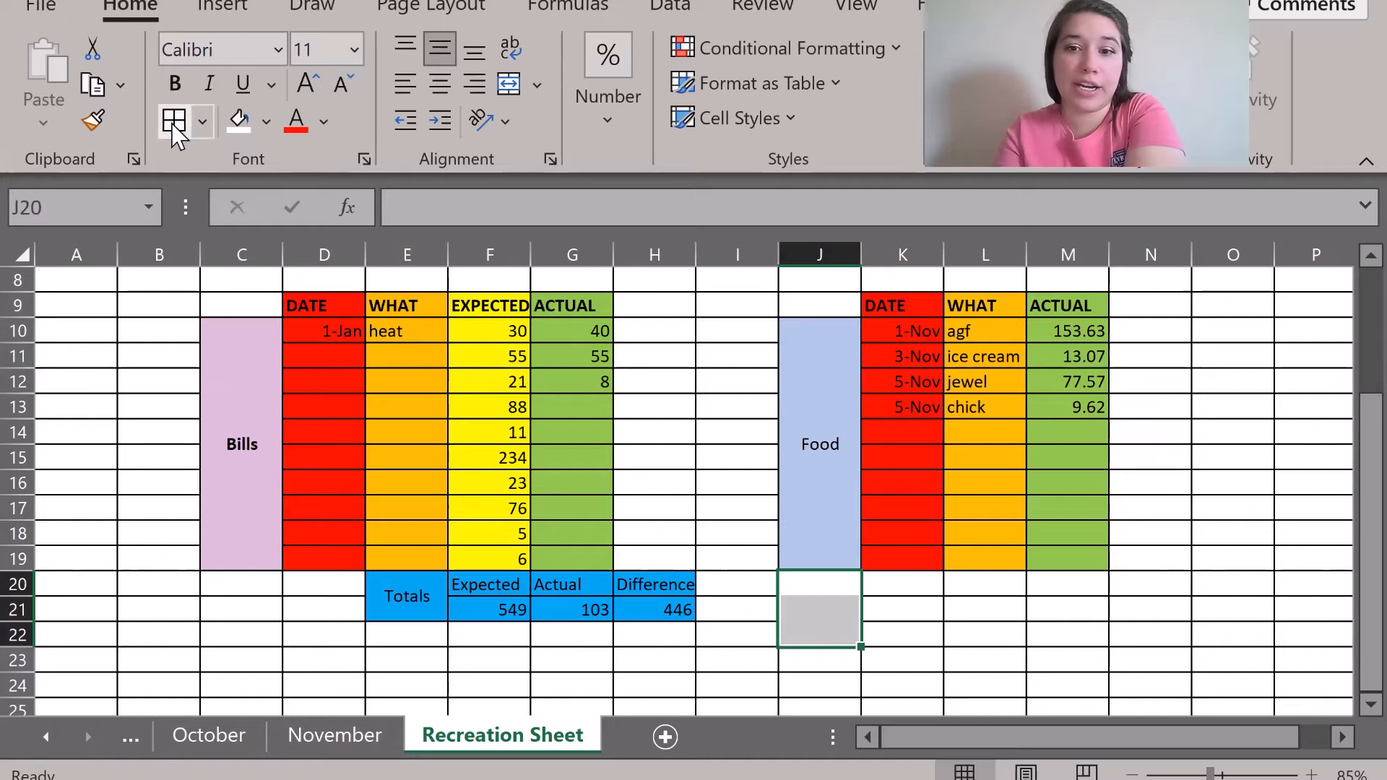
left_click(685, 484)
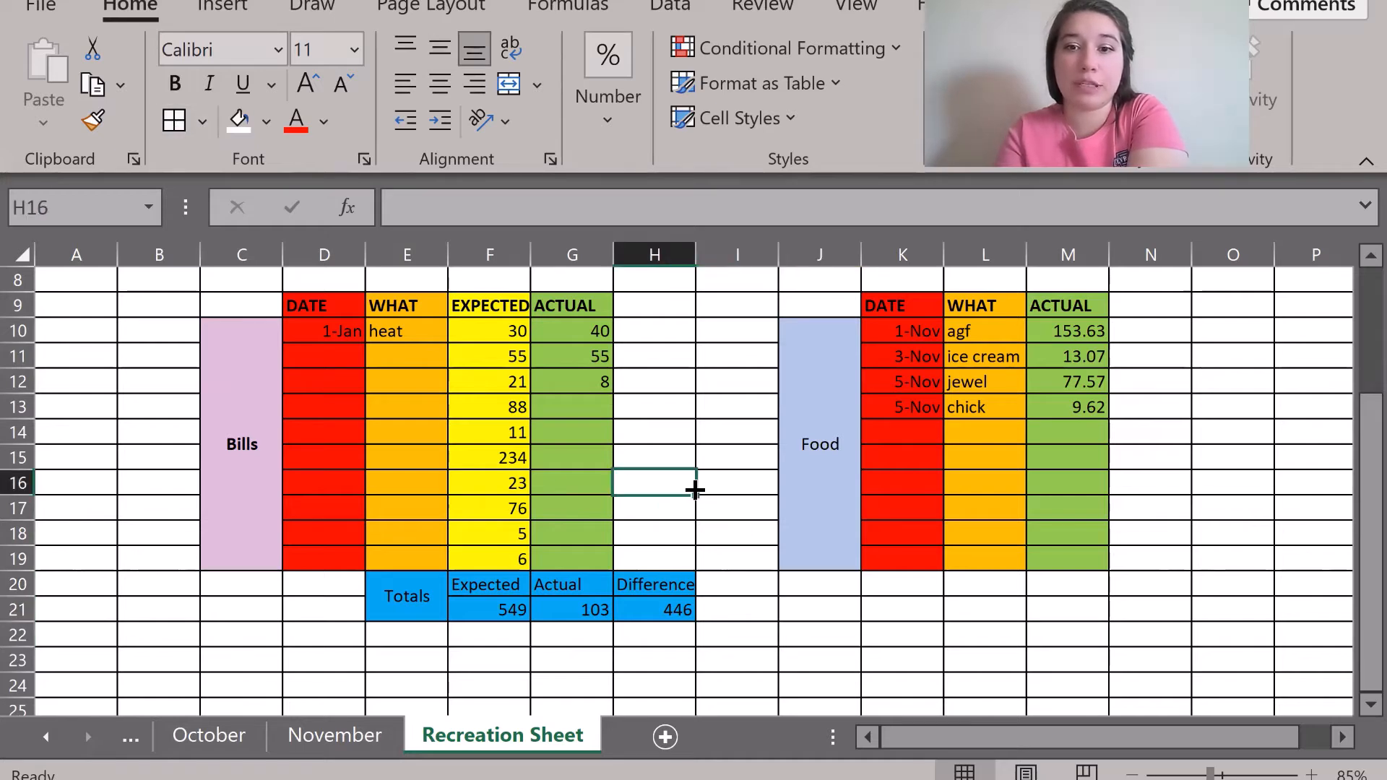
left_click(907, 589)
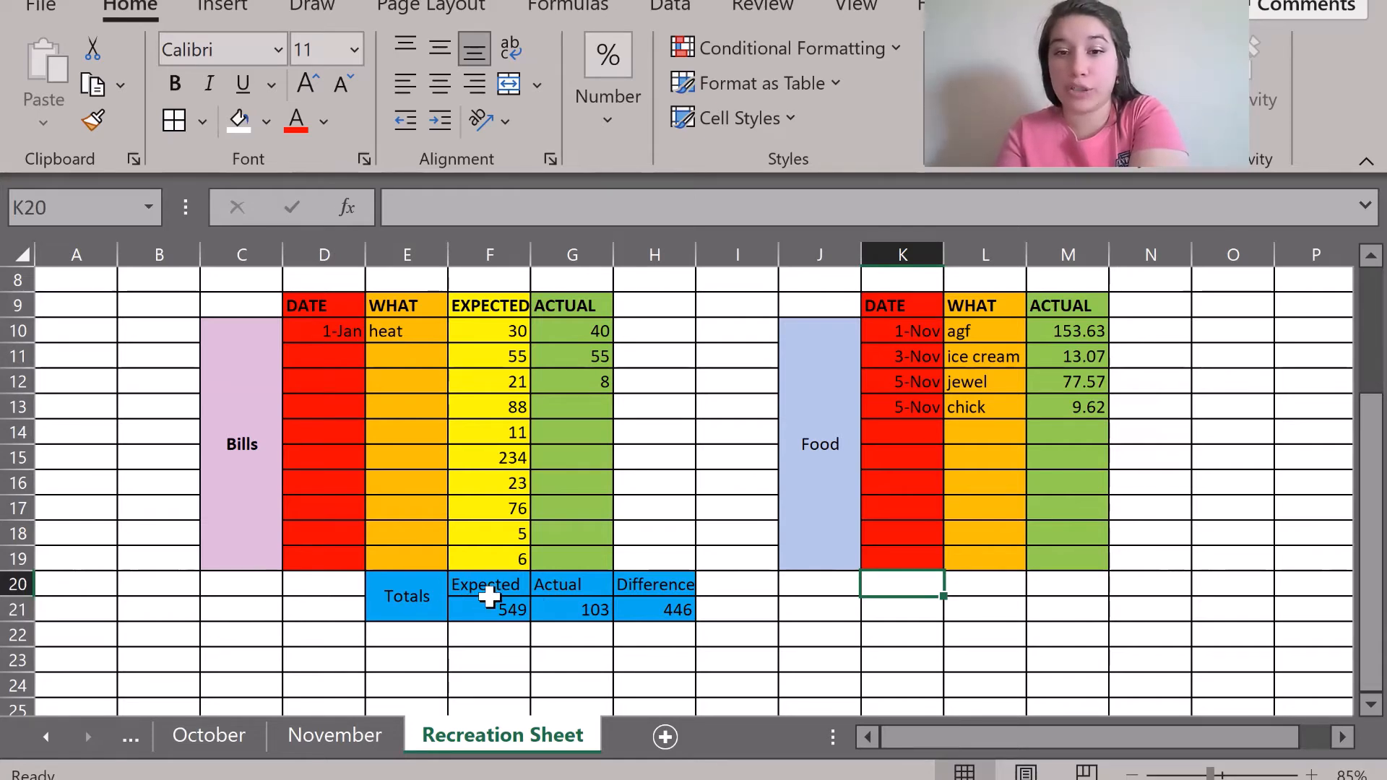
Copy the Expected, Actual, Difference headers F20:H20 into K20 under the Food table.
left_click_drag(489, 594, 640, 607)
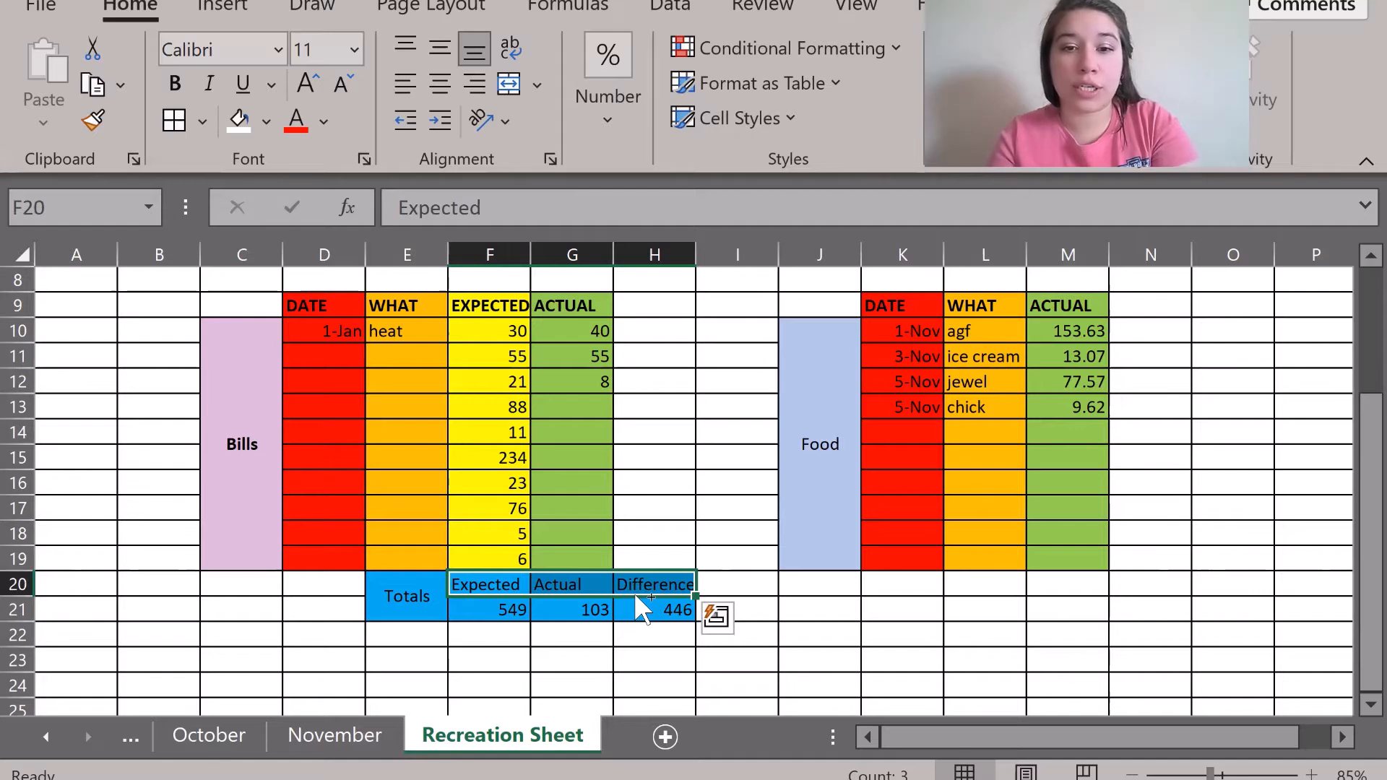
key("ctrl+c")
left_click(880, 583)
key("ctrl+v")
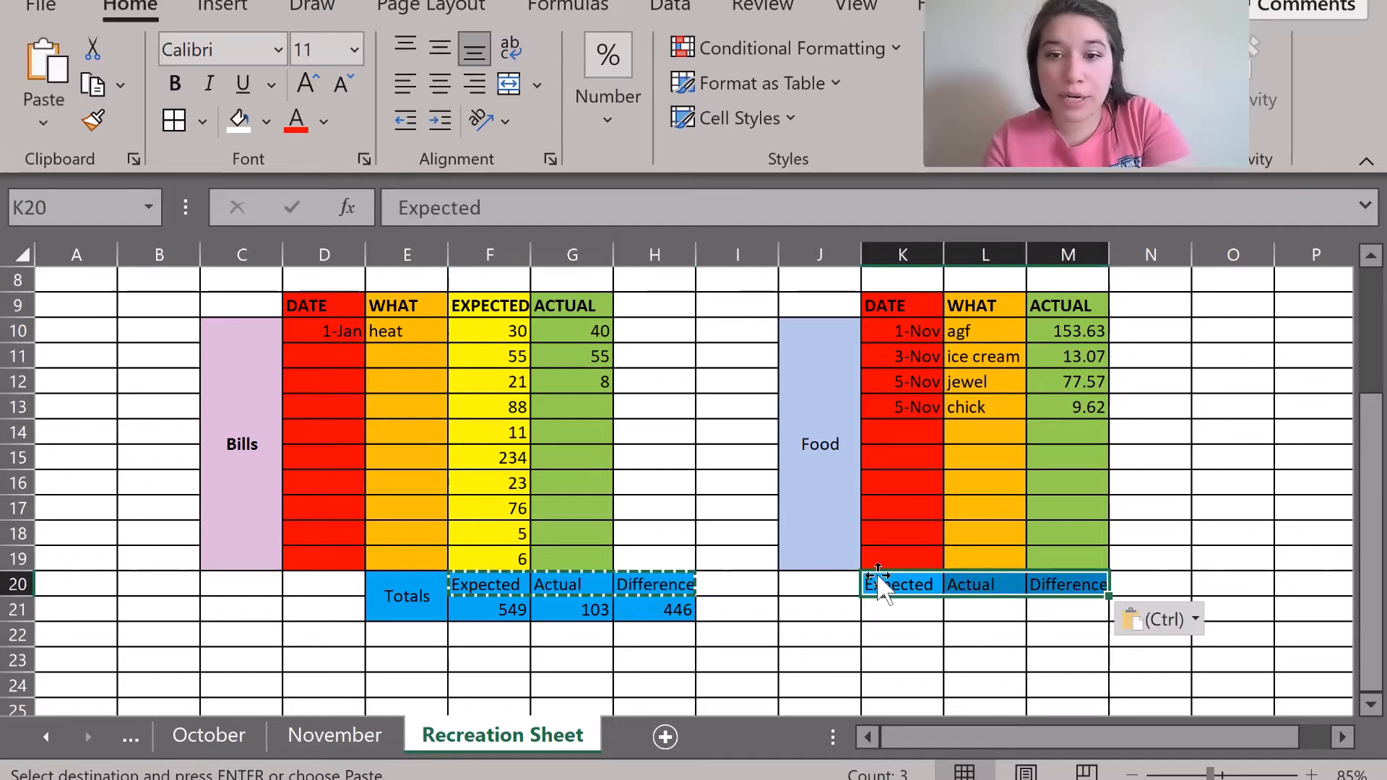
left_click(787, 612)
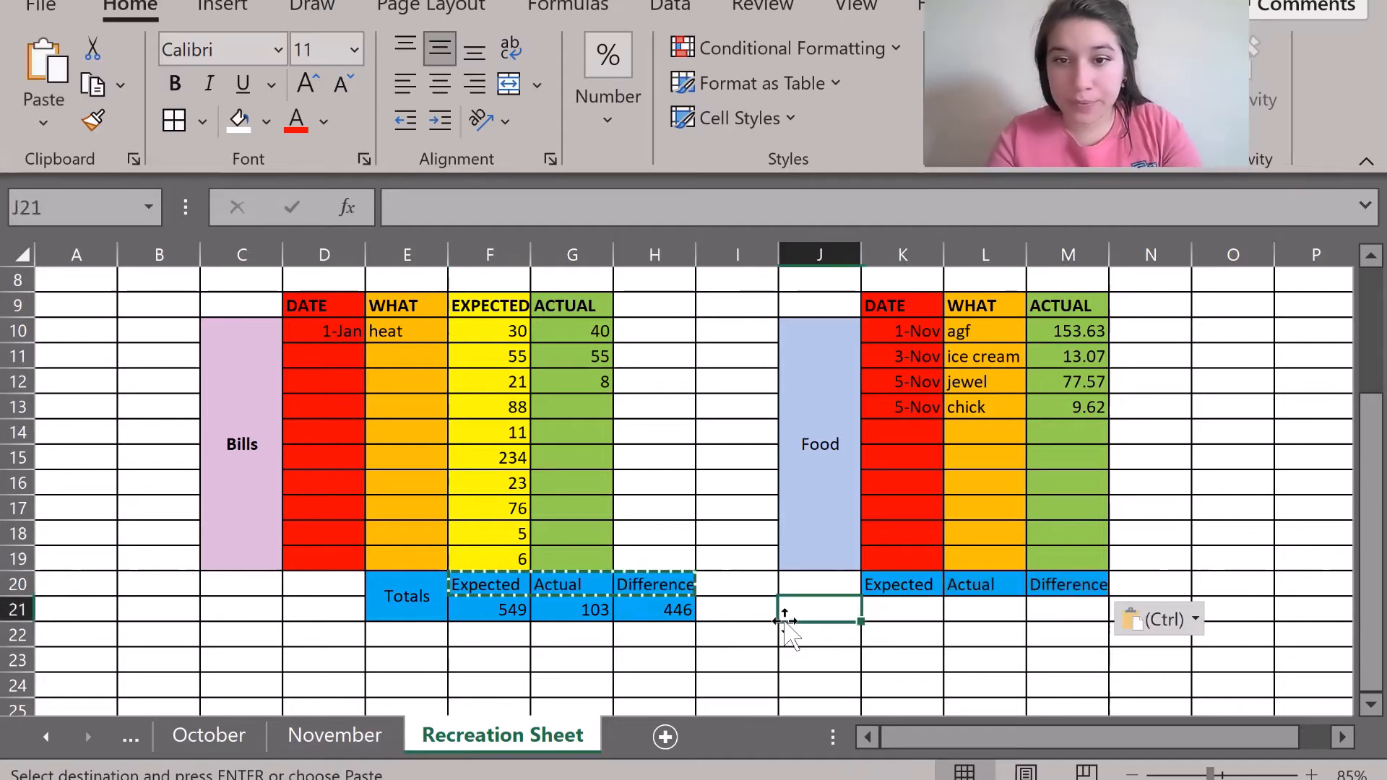
Fill K20 down into K21, then delete K21's text, keeping its blue fill.
left_click(926, 585)
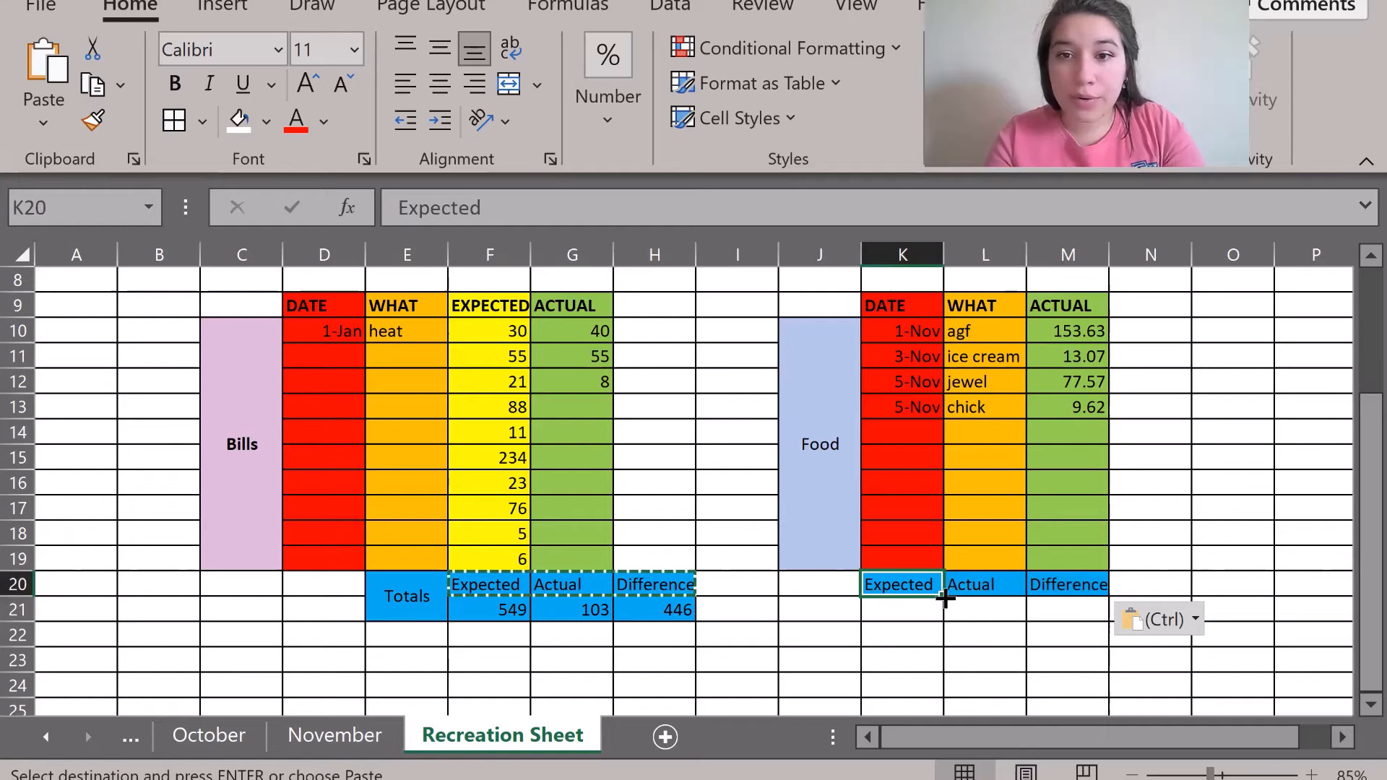
mouse_move(946, 597)
left_mouse_down()
mouse_move(944, 625)
mouse_move(932, 597)
left_mouse_up()
left_click(811, 604)
left_click(898, 586)
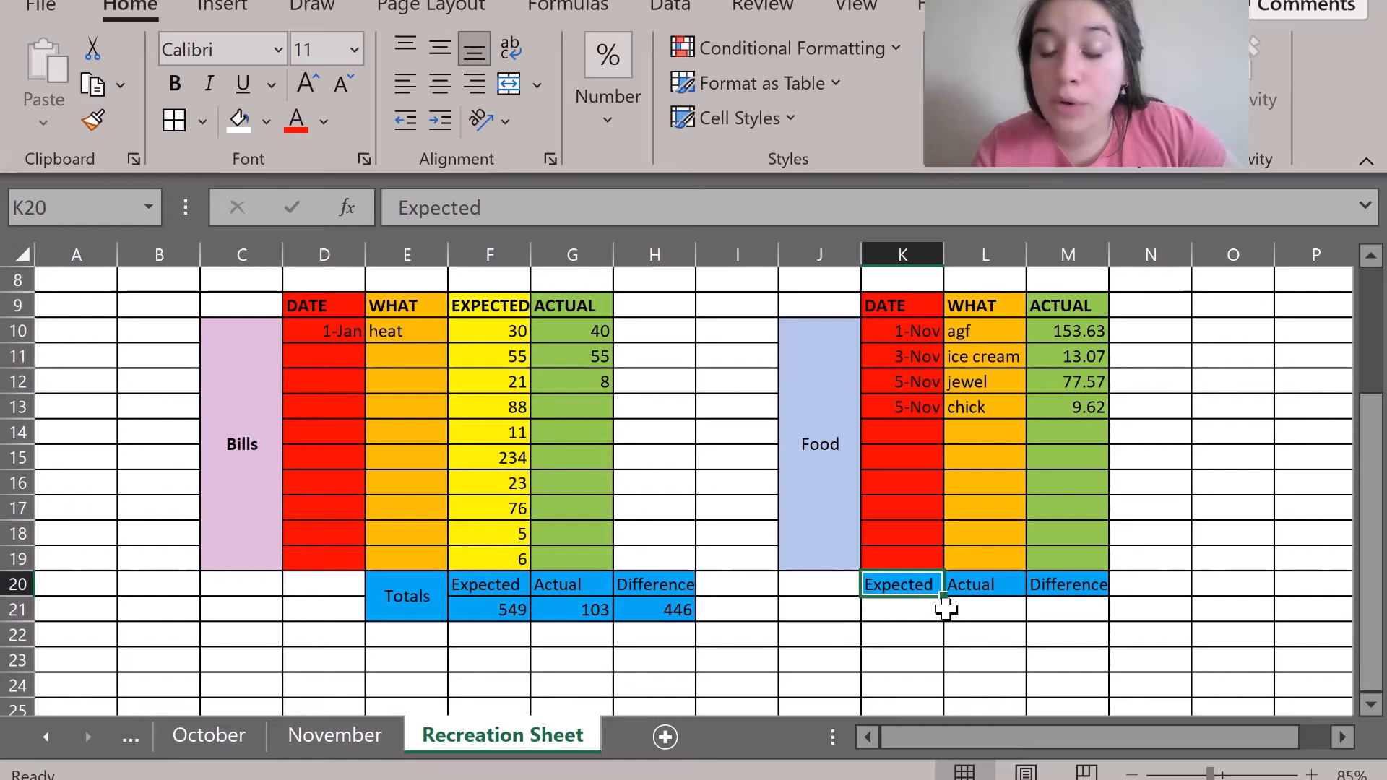
mouse_move(946, 598)
left_mouse_down()
mouse_move(946, 610)
mouse_move(946, 586)
mouse_move(946, 619)
left_mouse_up()
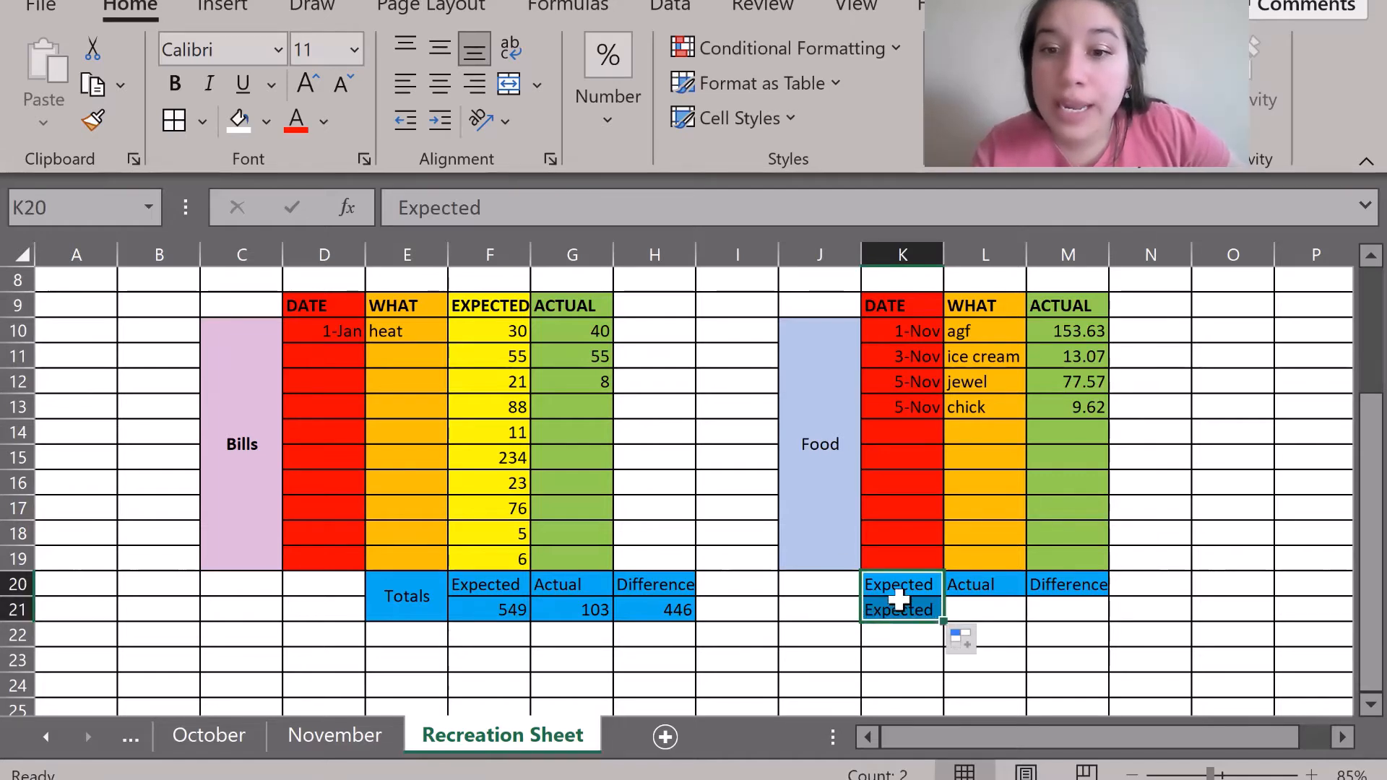
left_click(800, 611)
left_click(899, 594)
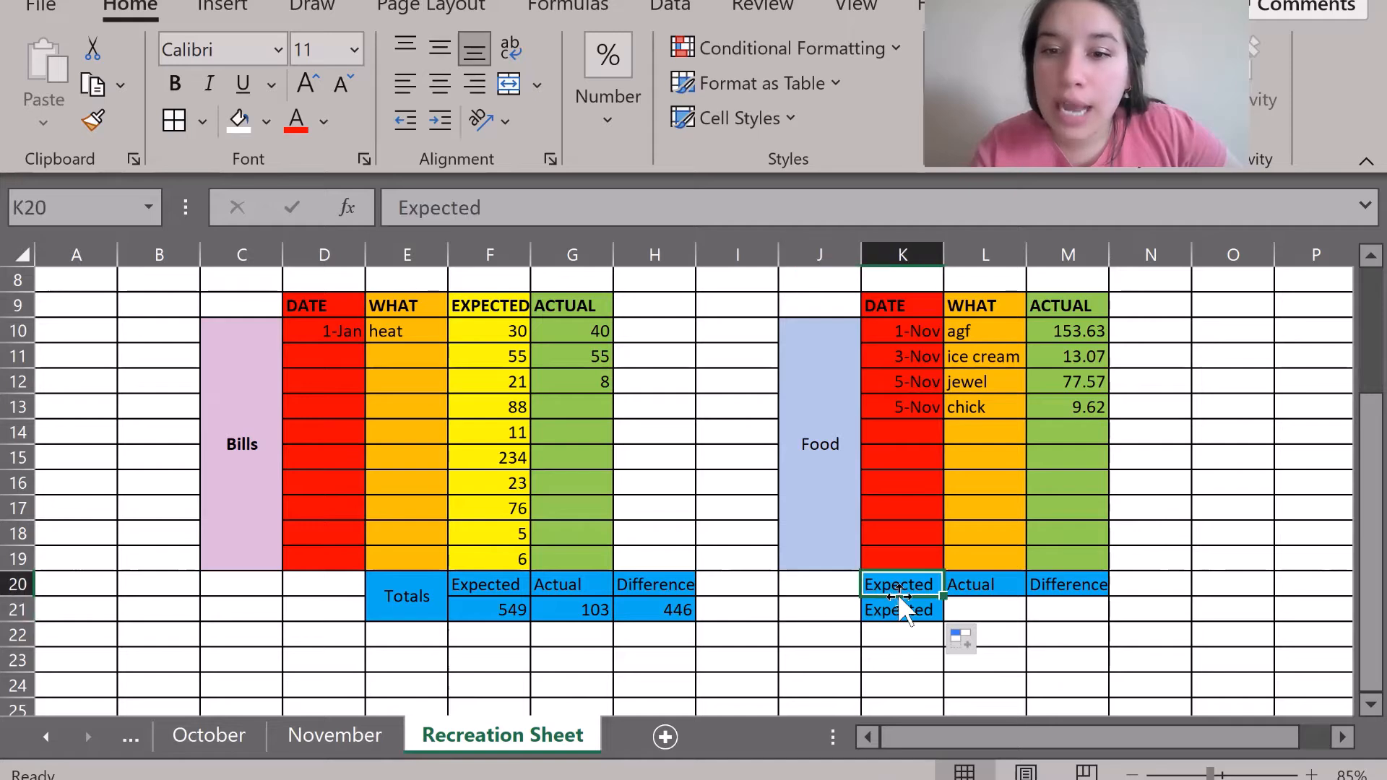
left_click(893, 614)
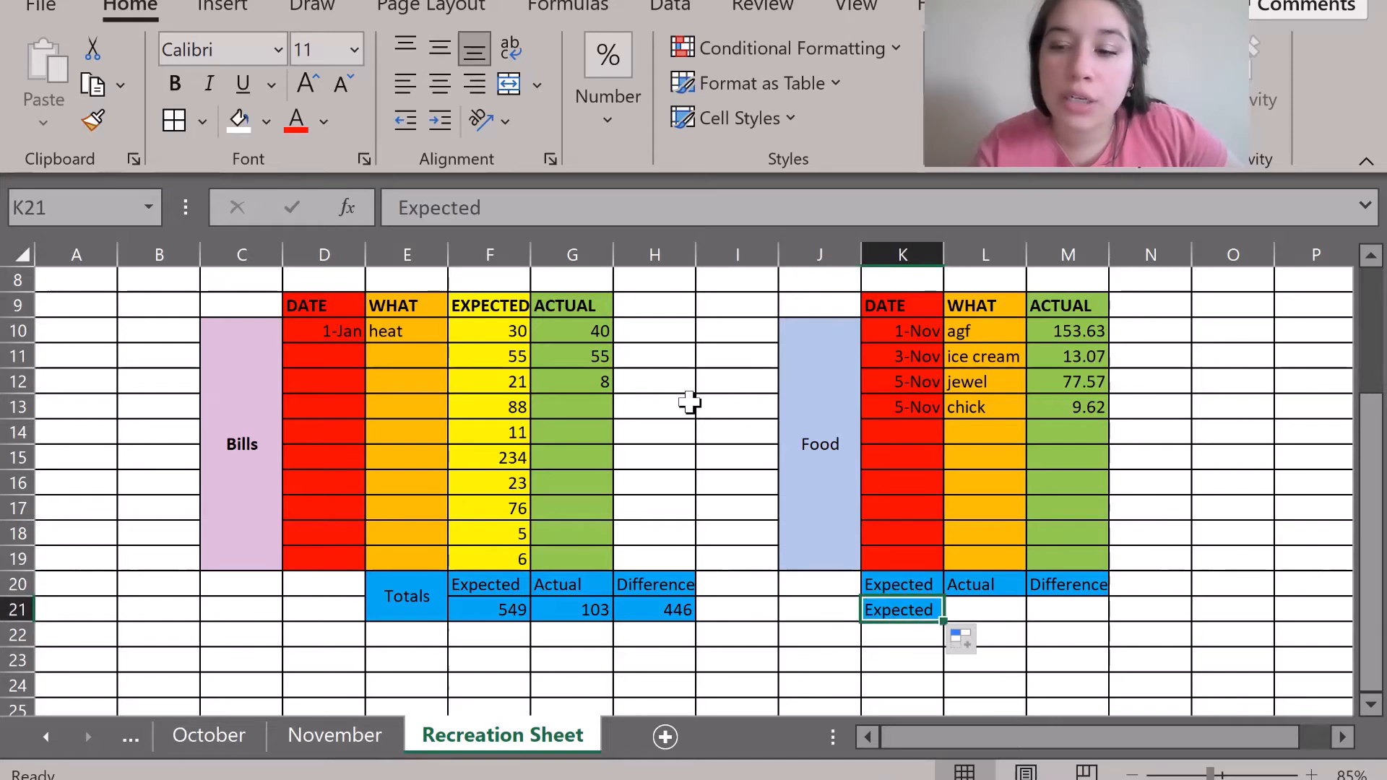
key("Delete")
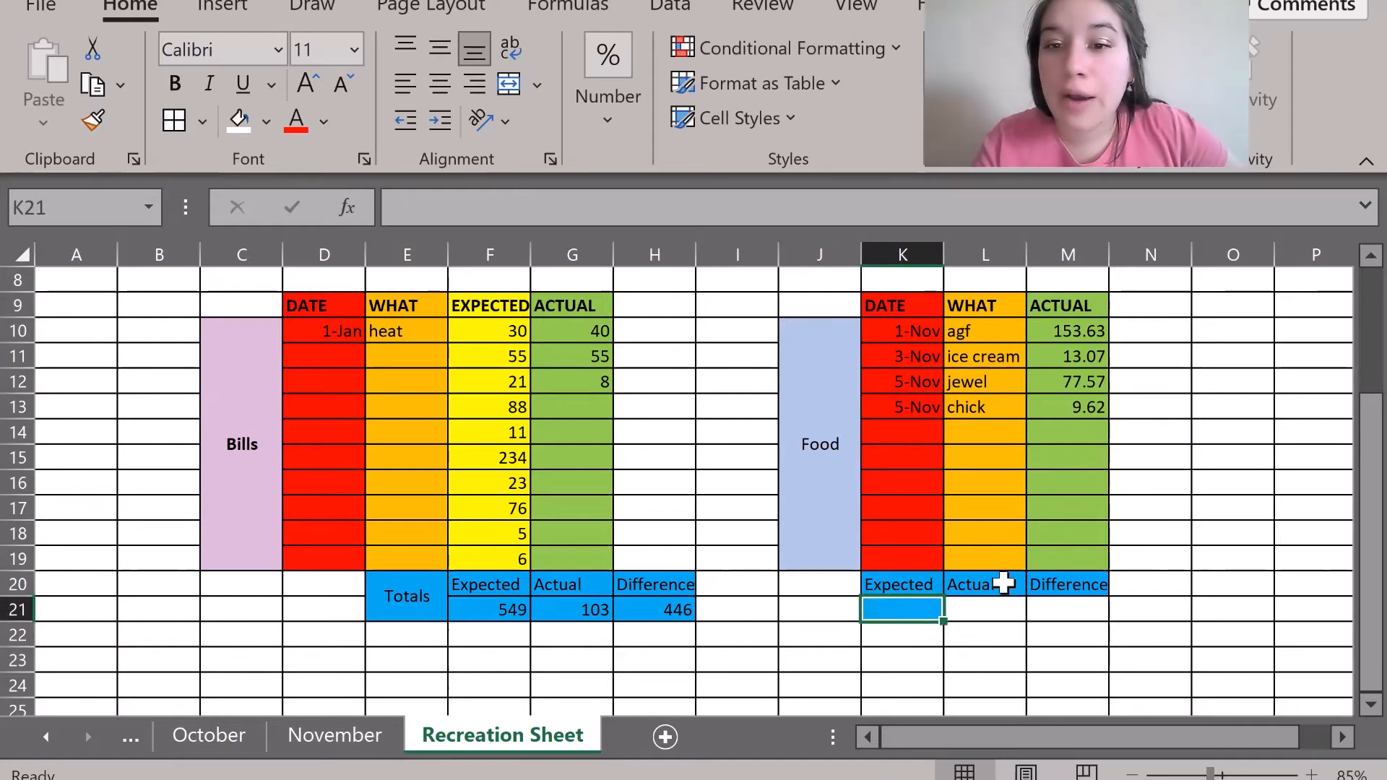
Extend the blue fill across K21:M21 and copy it into cells J20 and J21.
left_click_drag(943, 626, 1083, 620)
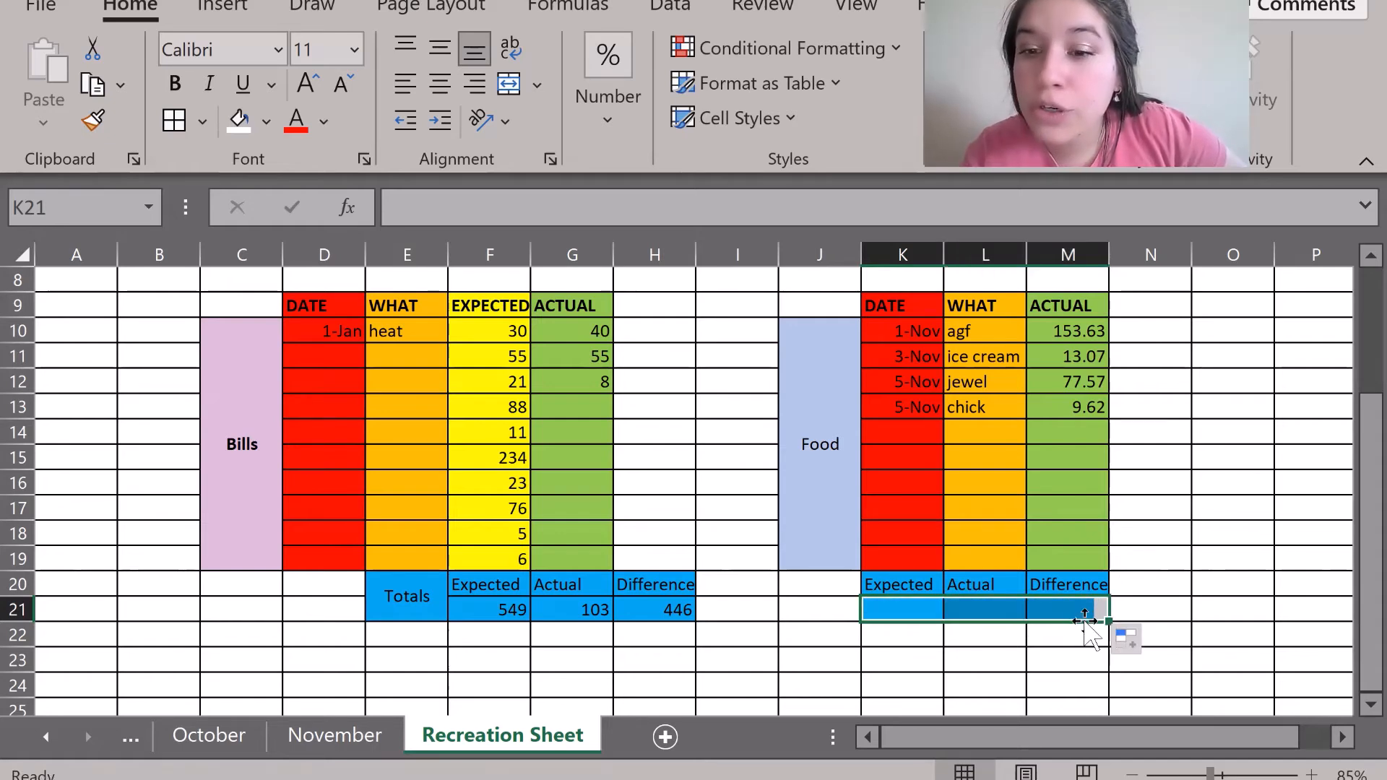
left_click(832, 676)
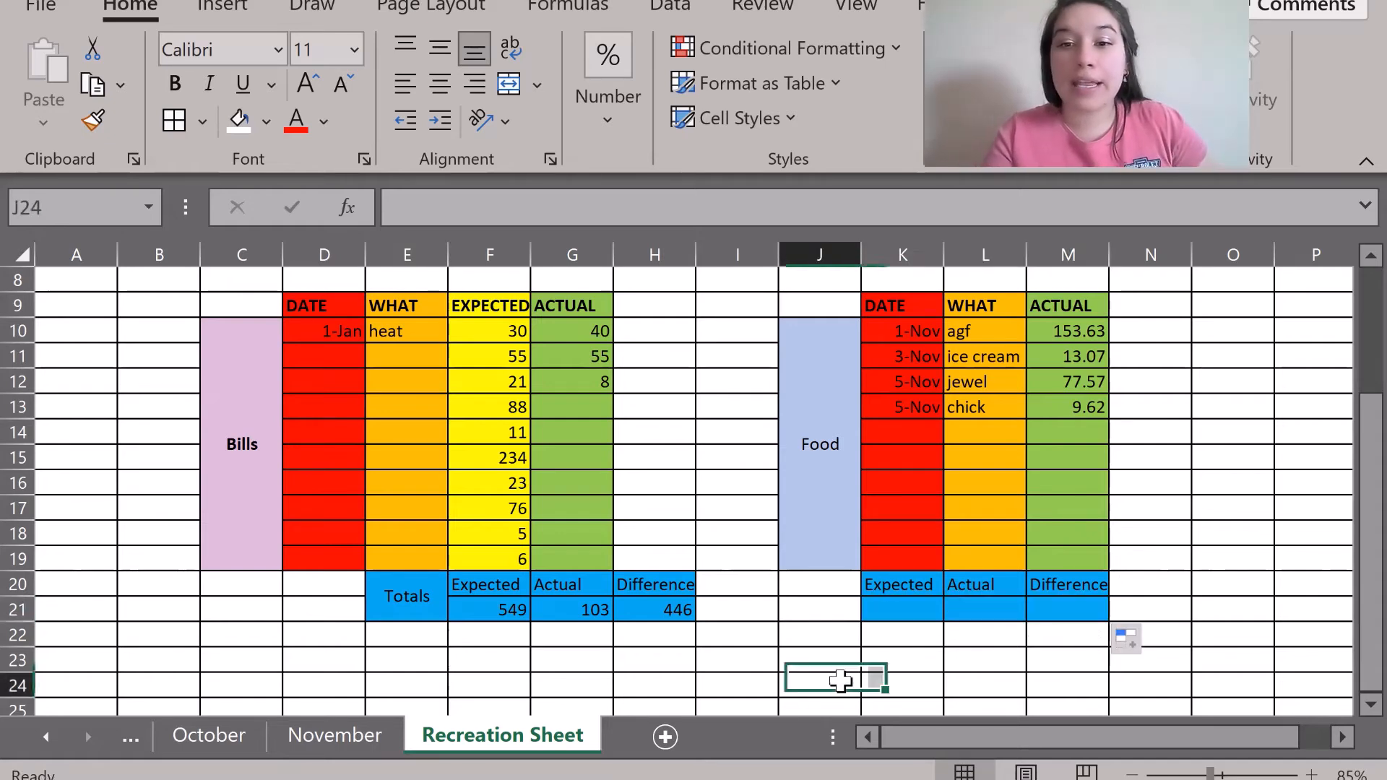
left_click(821, 582)
left_click(885, 613)
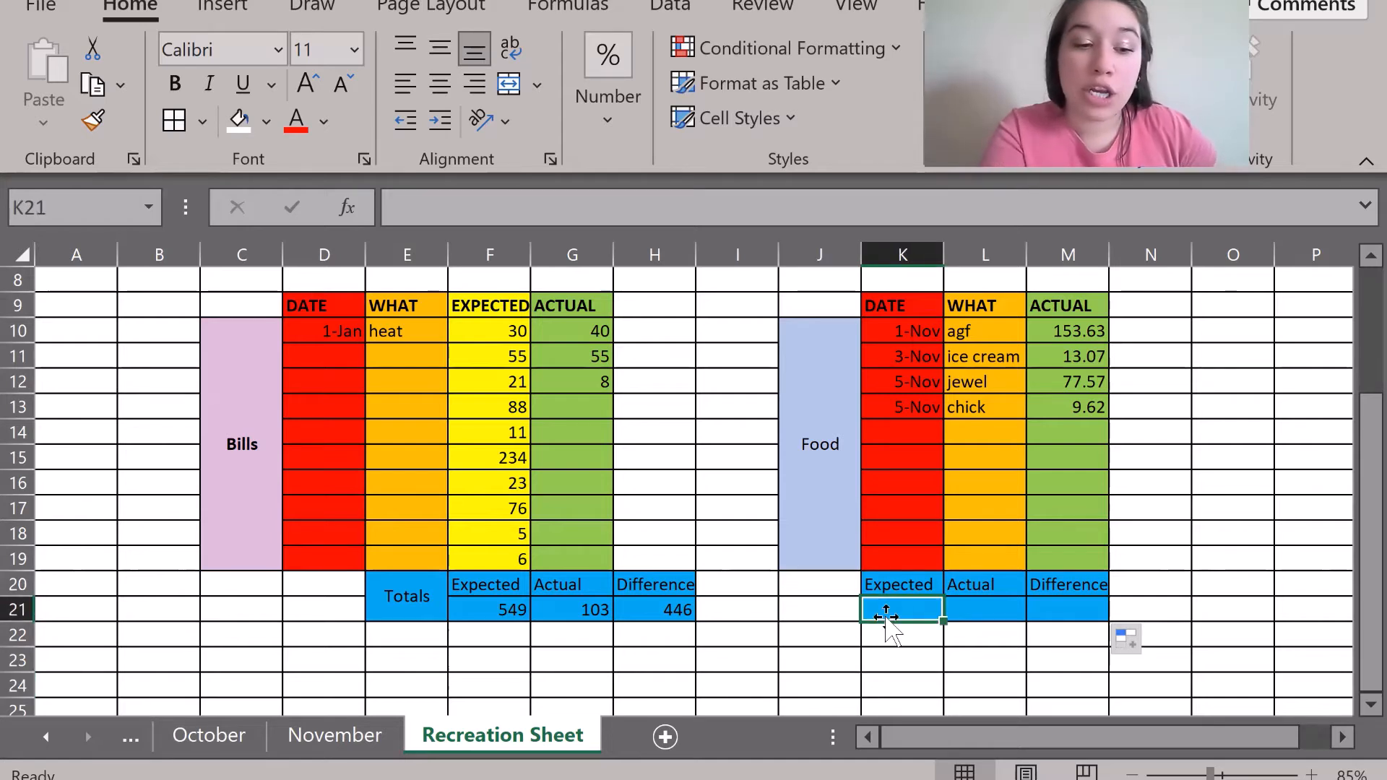
key("ctrl+c")
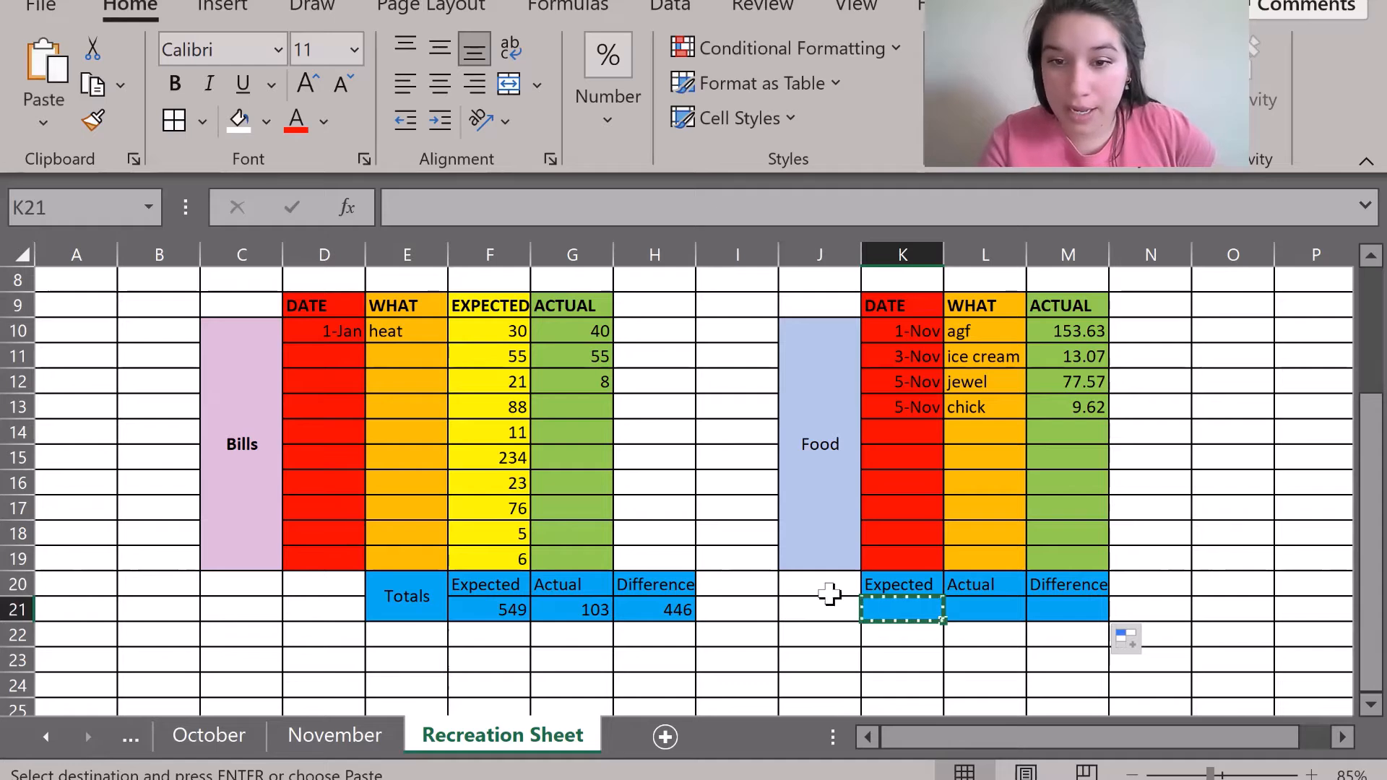
left_click(816, 569)
left_click(814, 579)
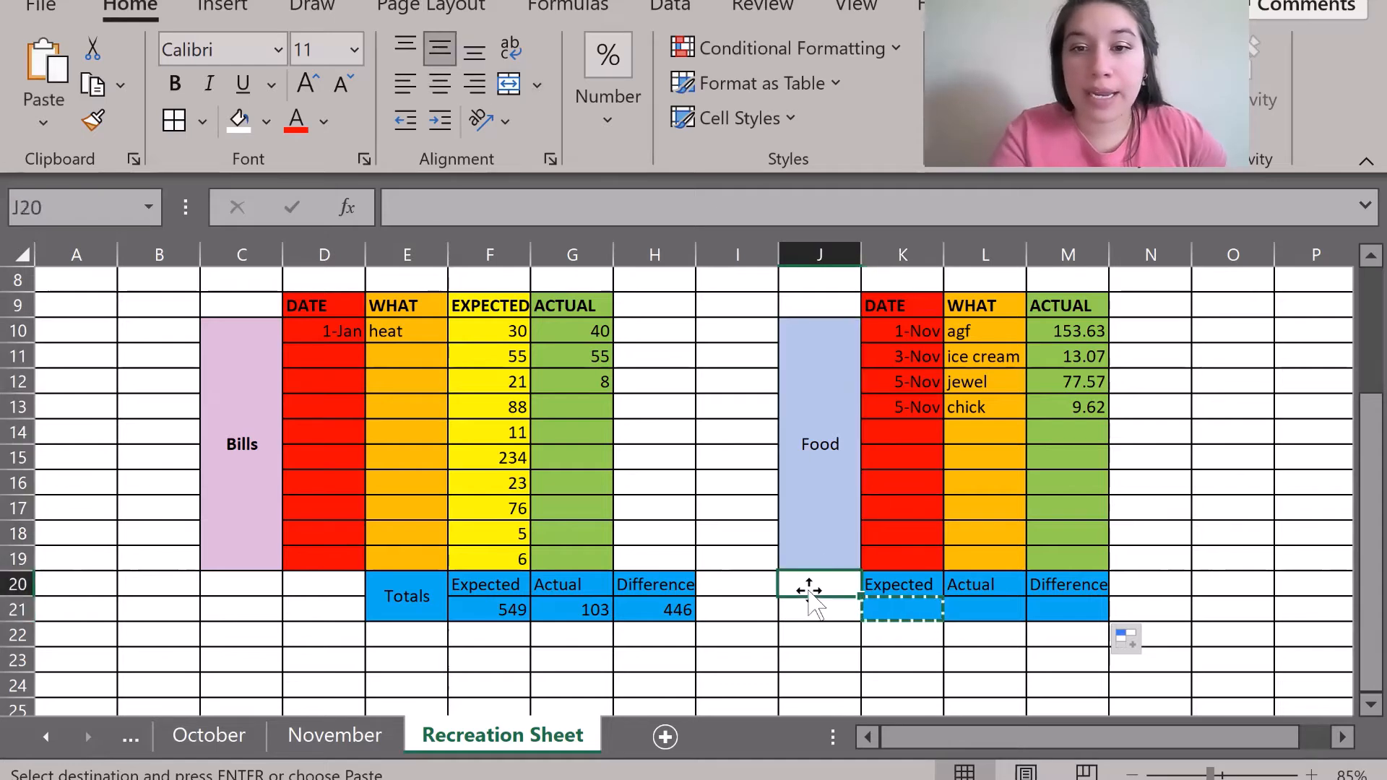
key("ctrl+v")
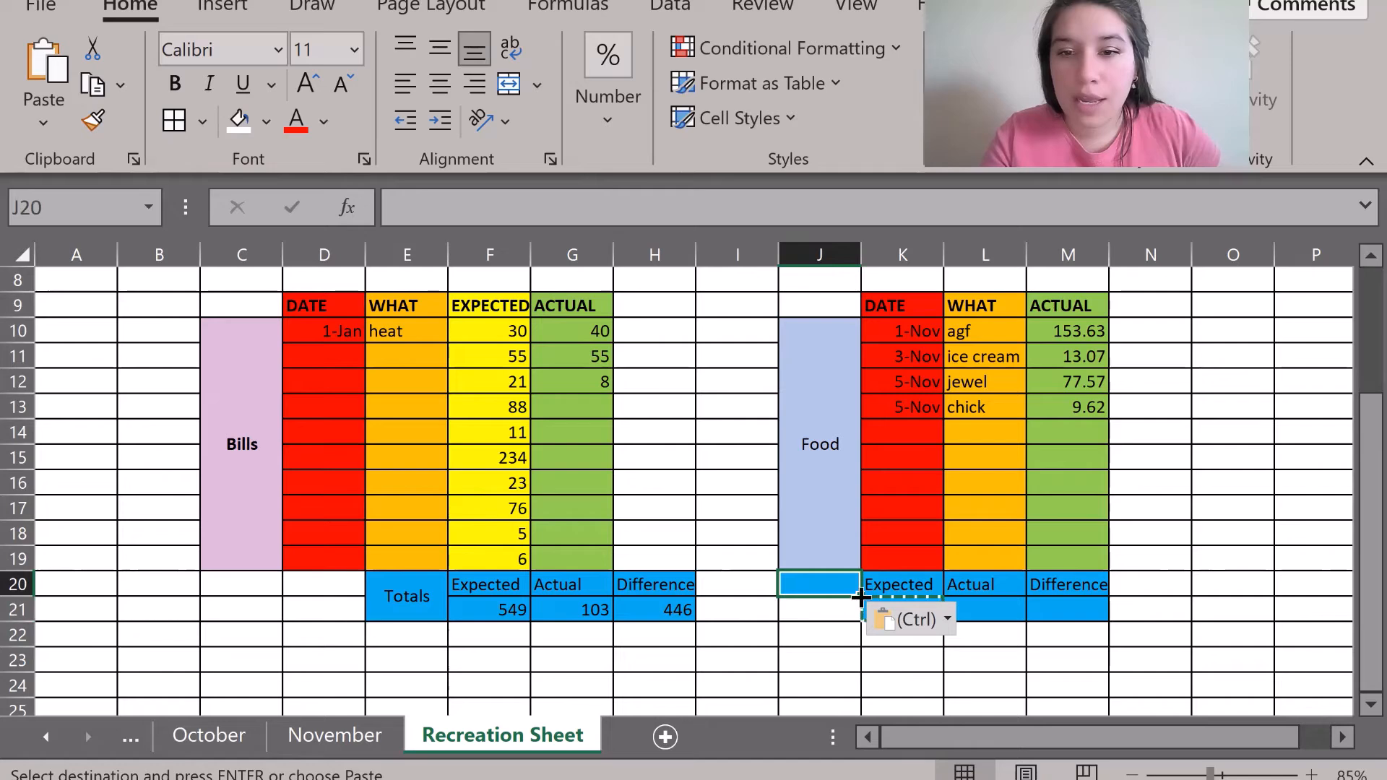
left_click(817, 612)
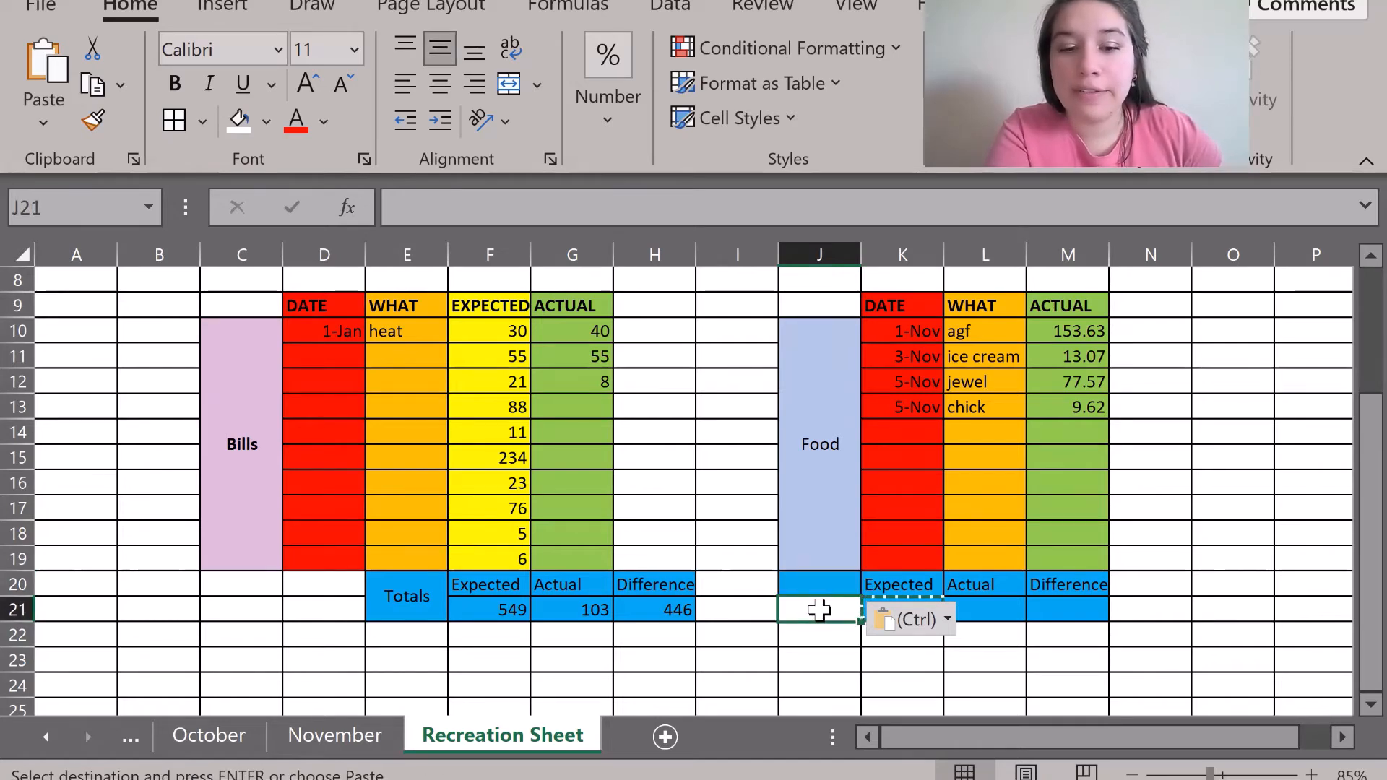
key("ctrl")
key("ctrl+v")
Move the blue Food totals block from J20:M21 one column right to K20:N21.
left_click(1067, 610)
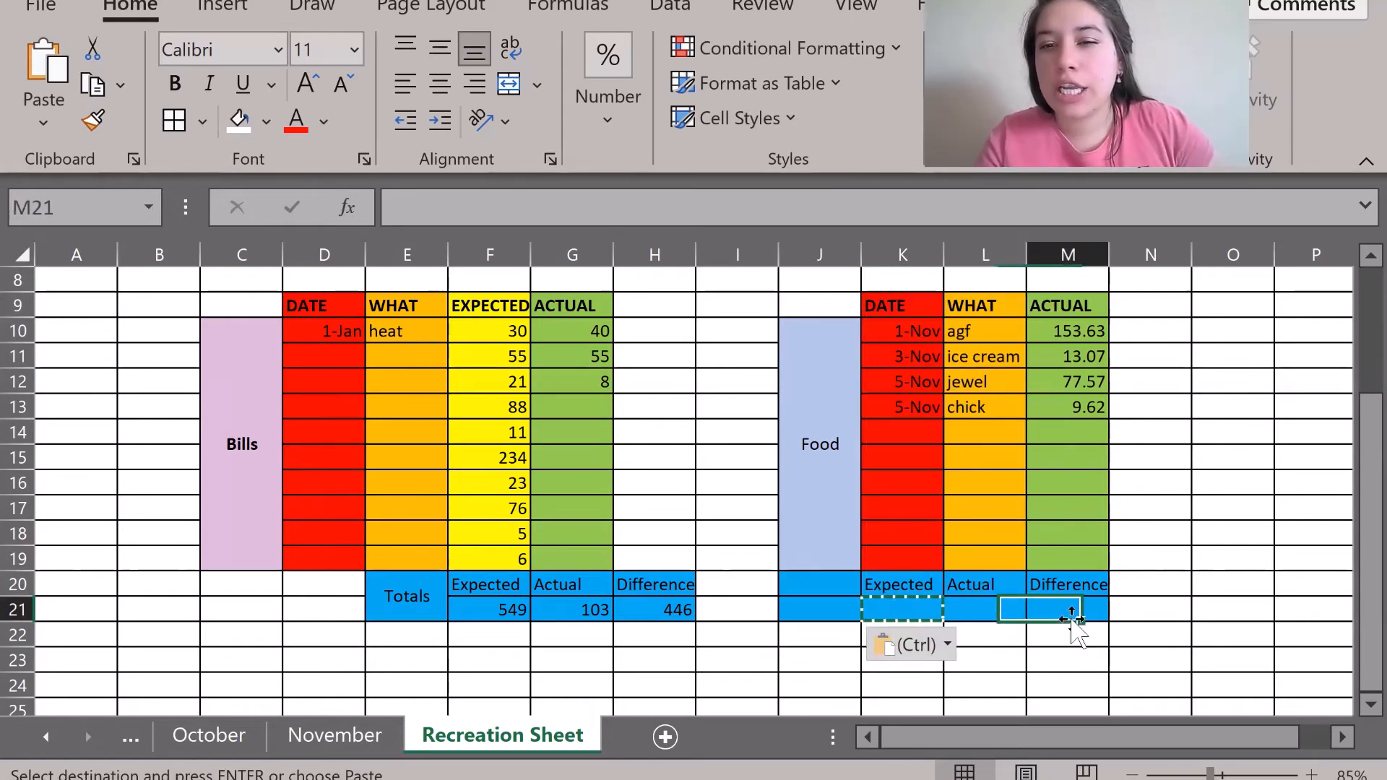
left_click(1161, 654)
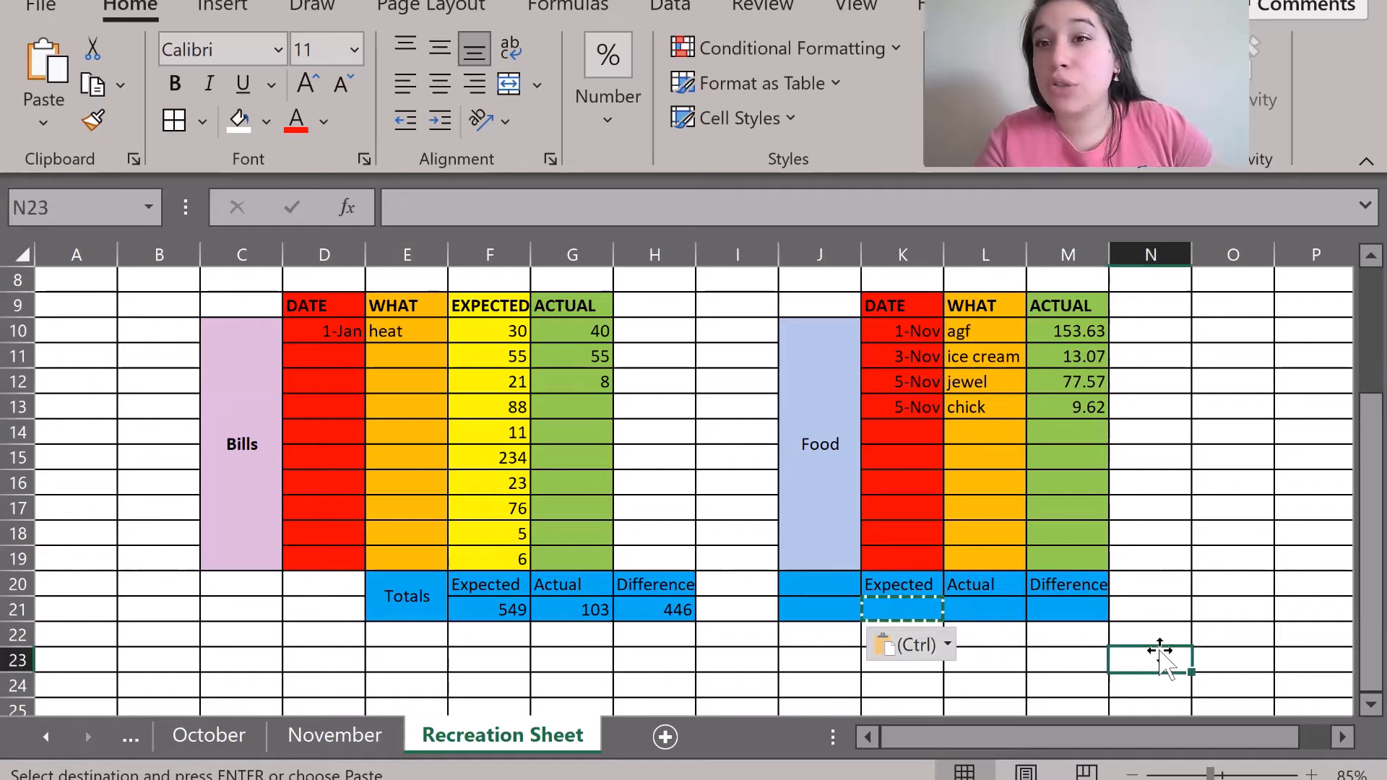
left_click(983, 615)
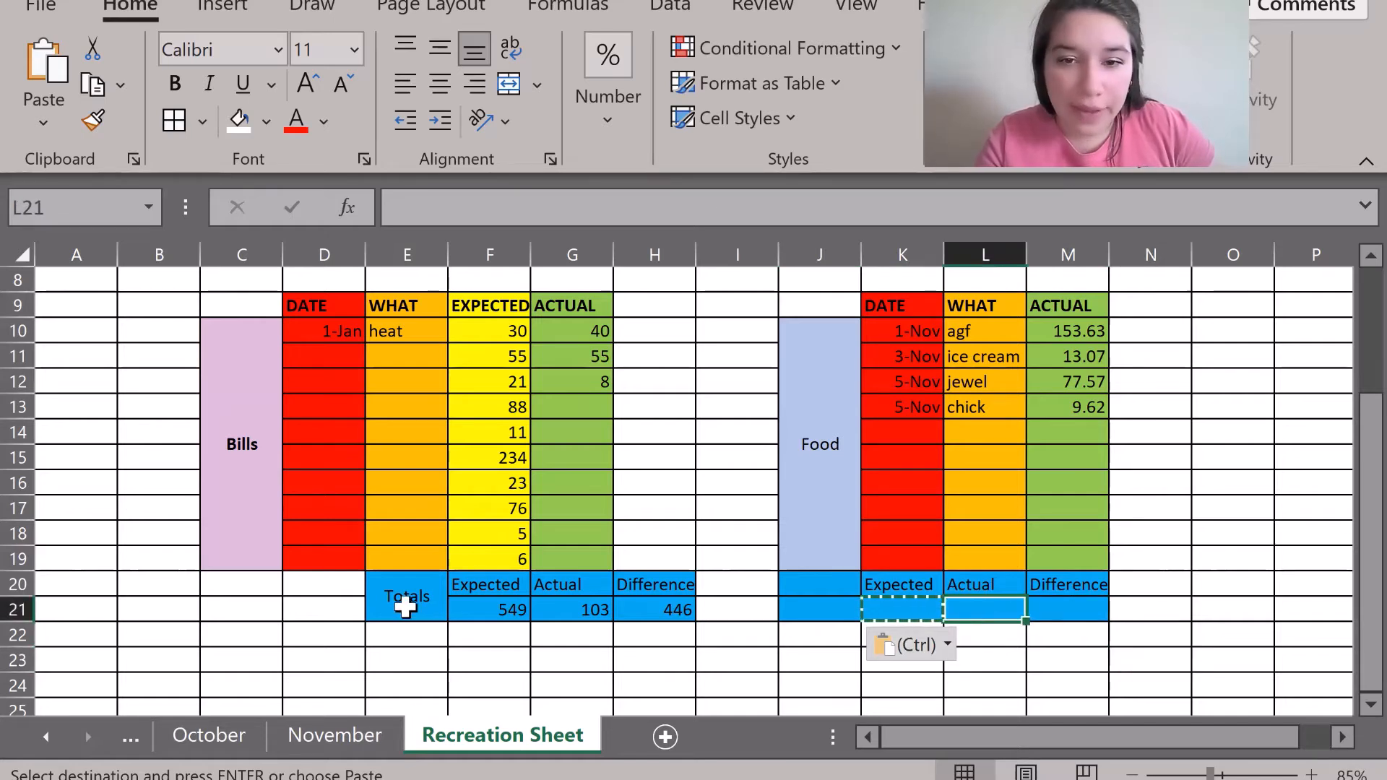
left_click(824, 587)
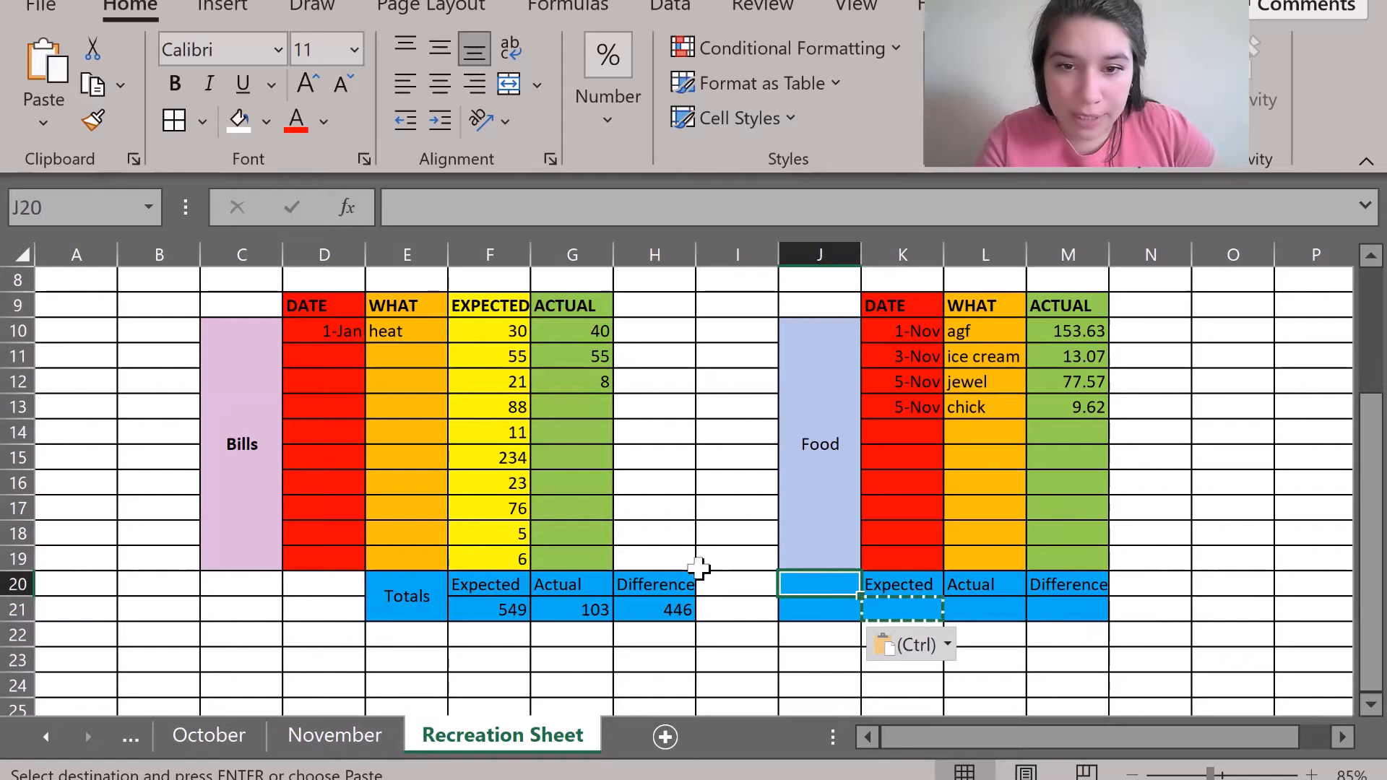
left_click(652, 585)
left_click(1152, 584)
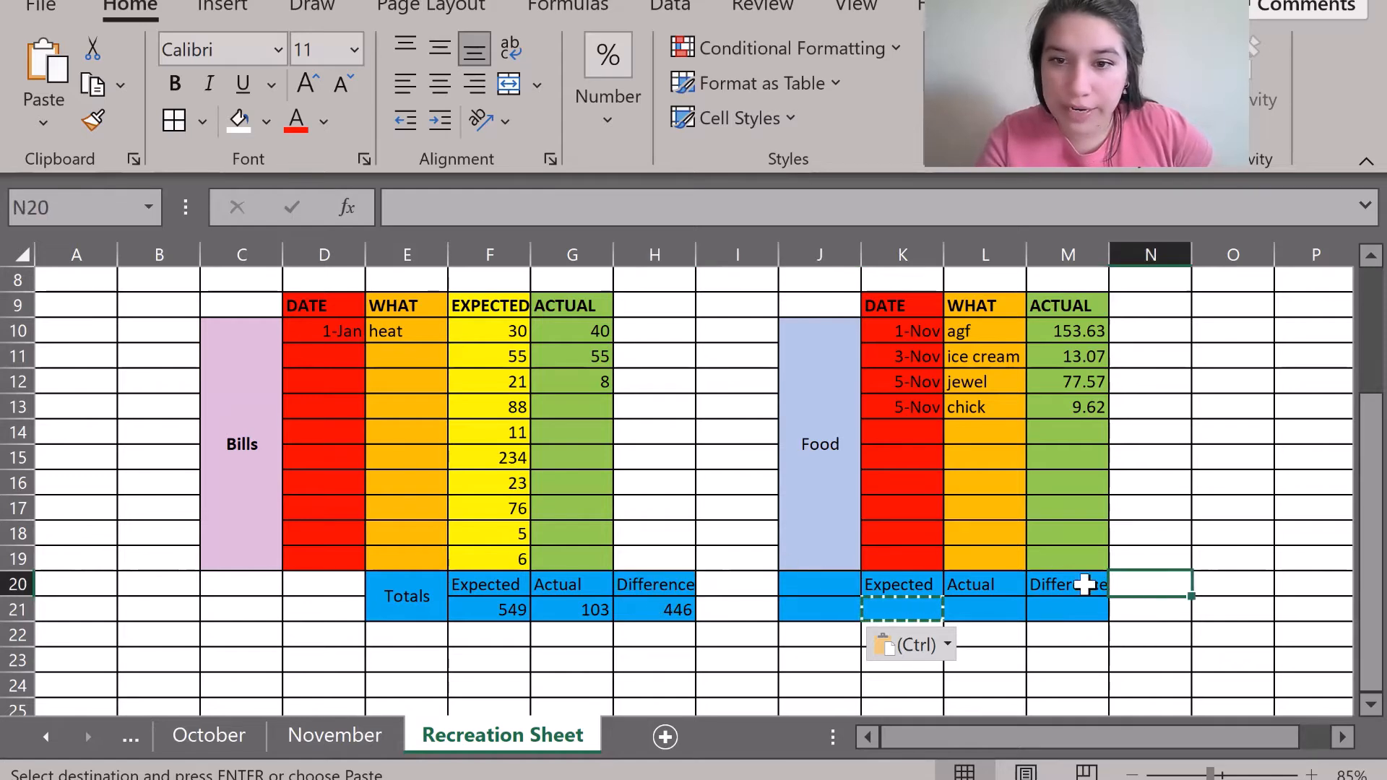
left_click_drag(842, 585, 1079, 621)
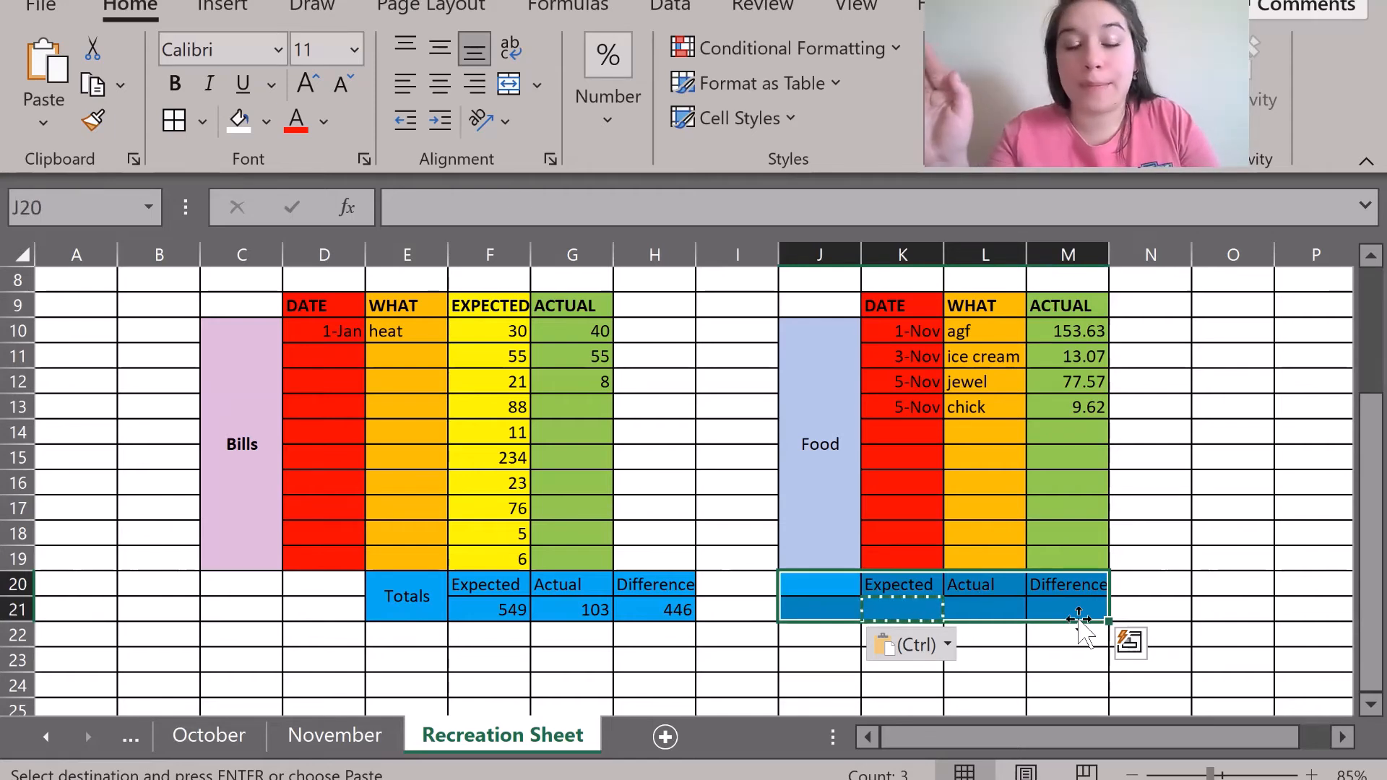
key("ctrl+c")
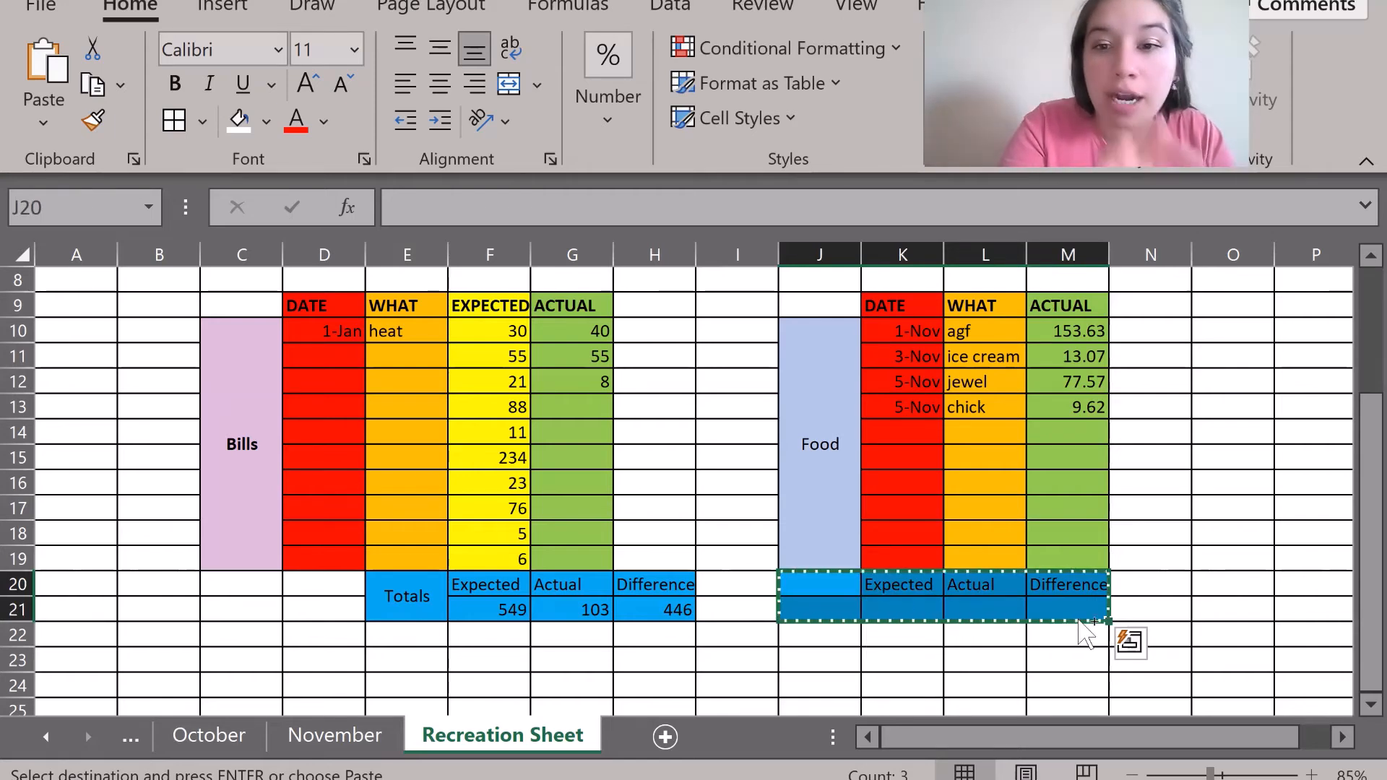
left_click(889, 579)
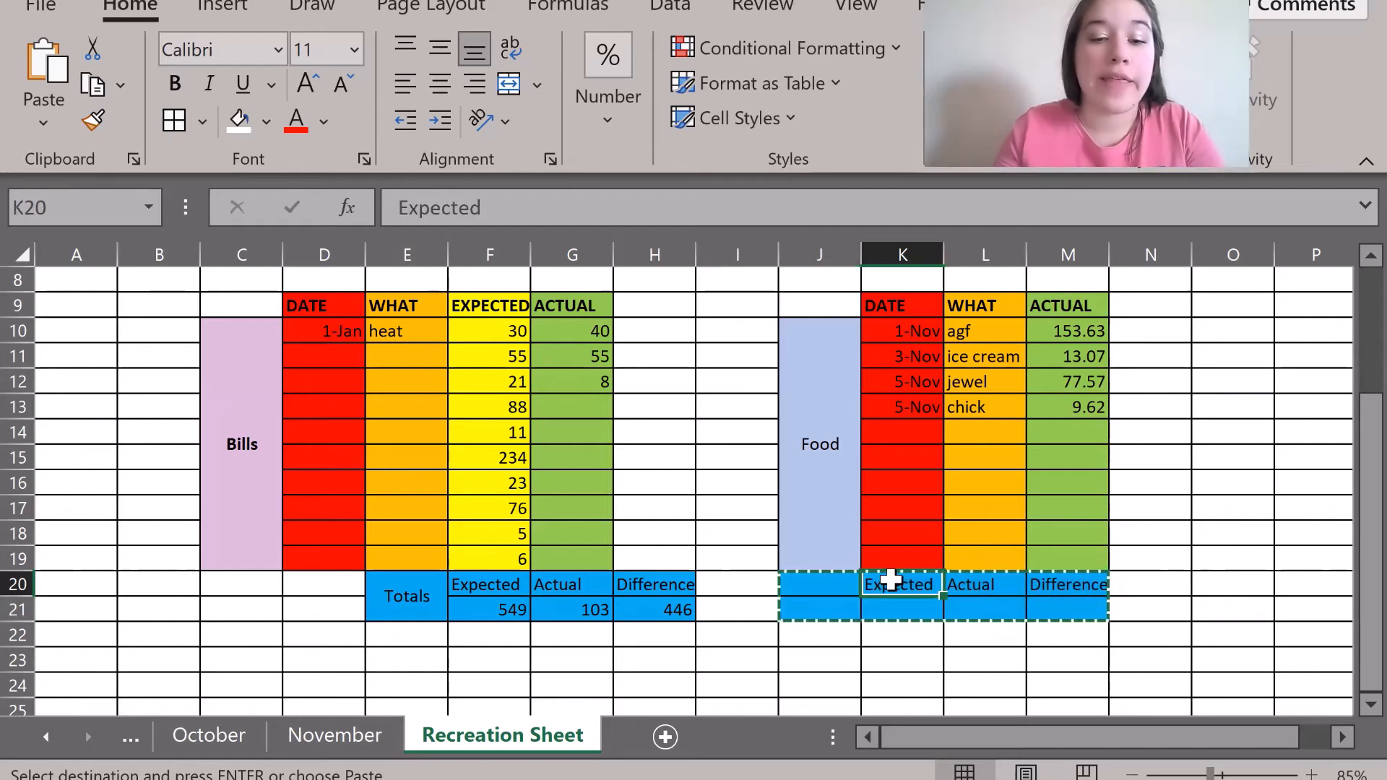
key("Return")
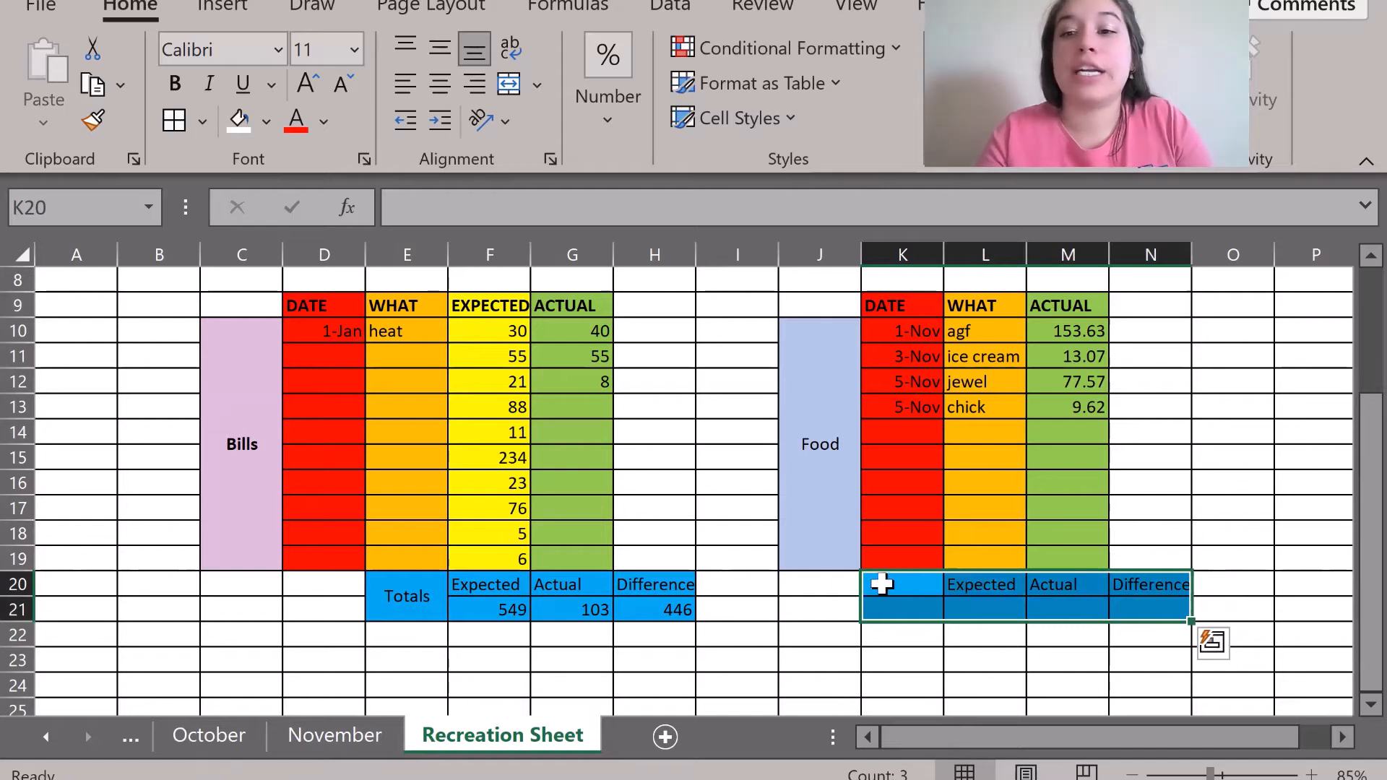
left_click(785, 636)
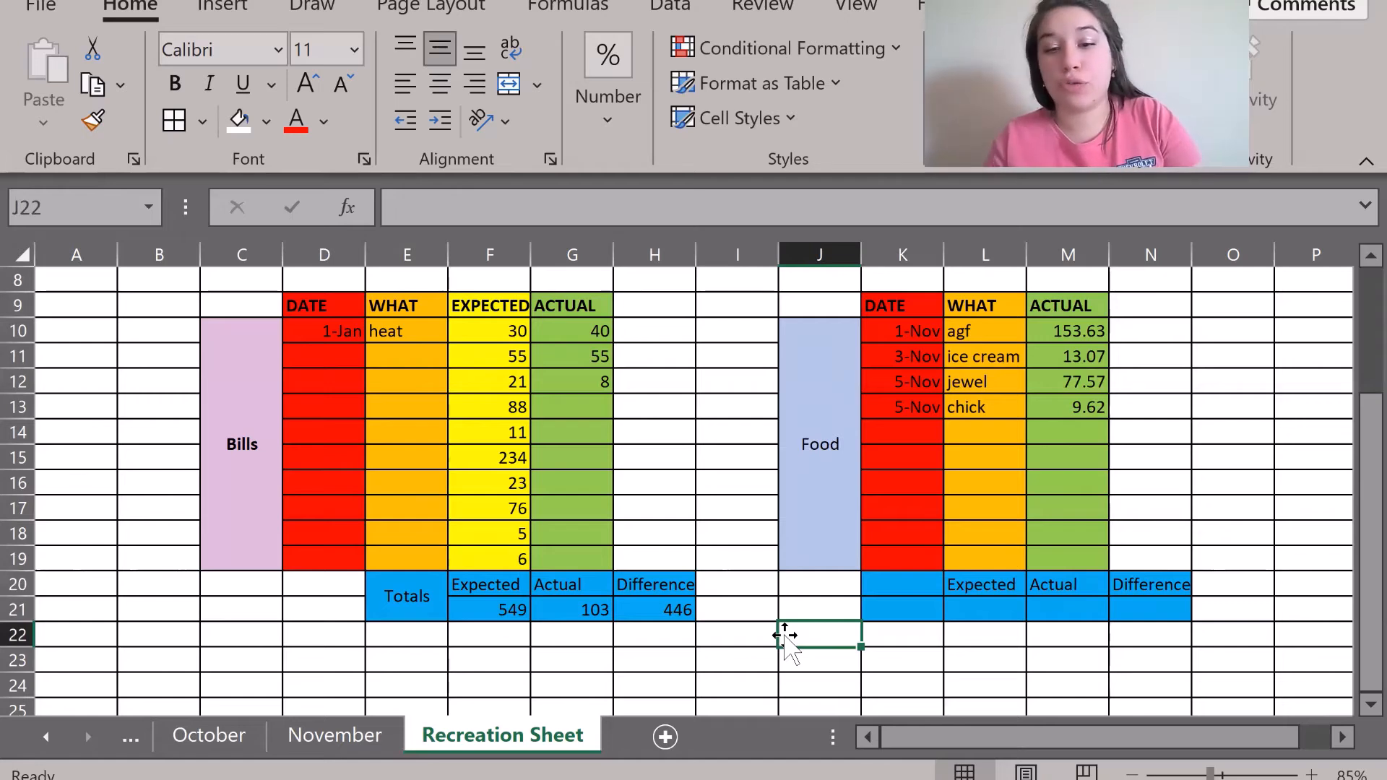
Enter a 'Totals' label in K20, merged across K20:K21 and centred horizontally and vertically.
left_click(896, 589)
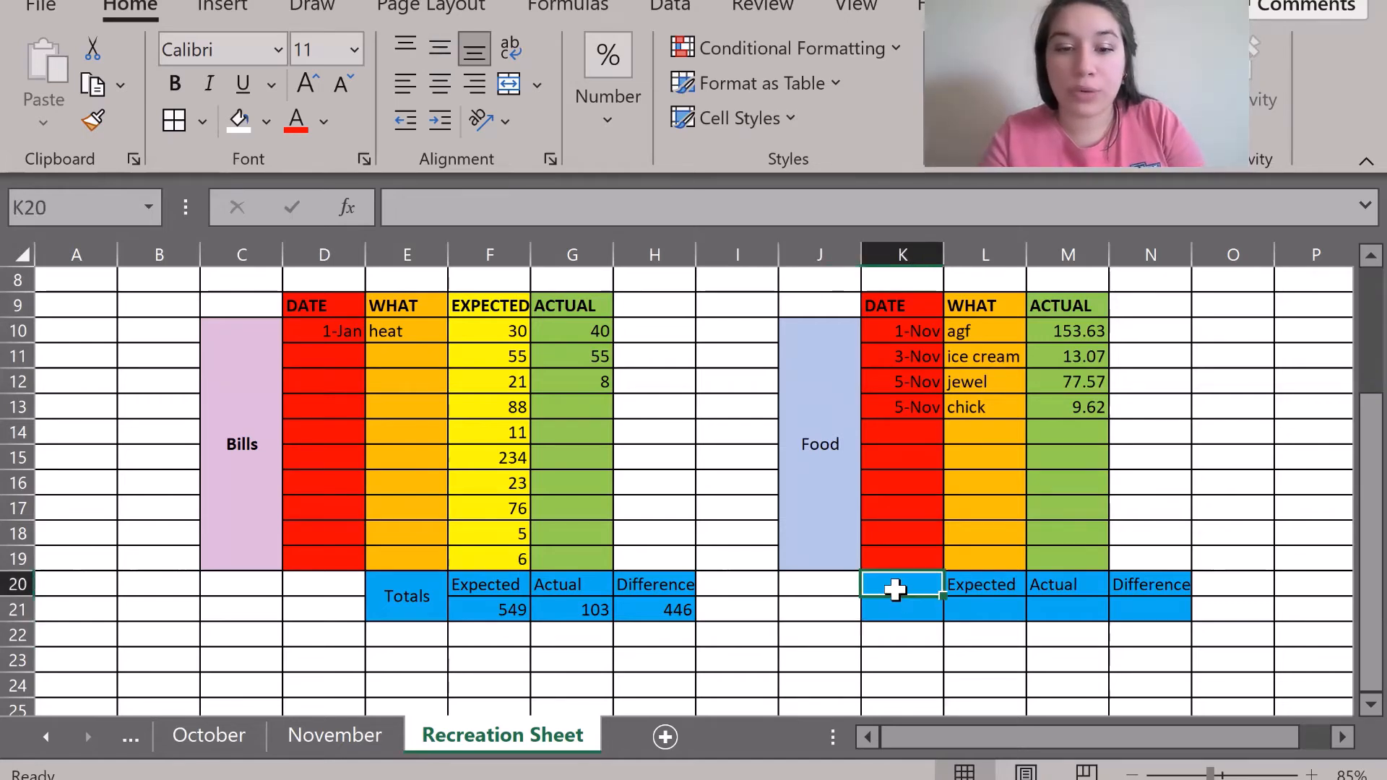
type("Ti")
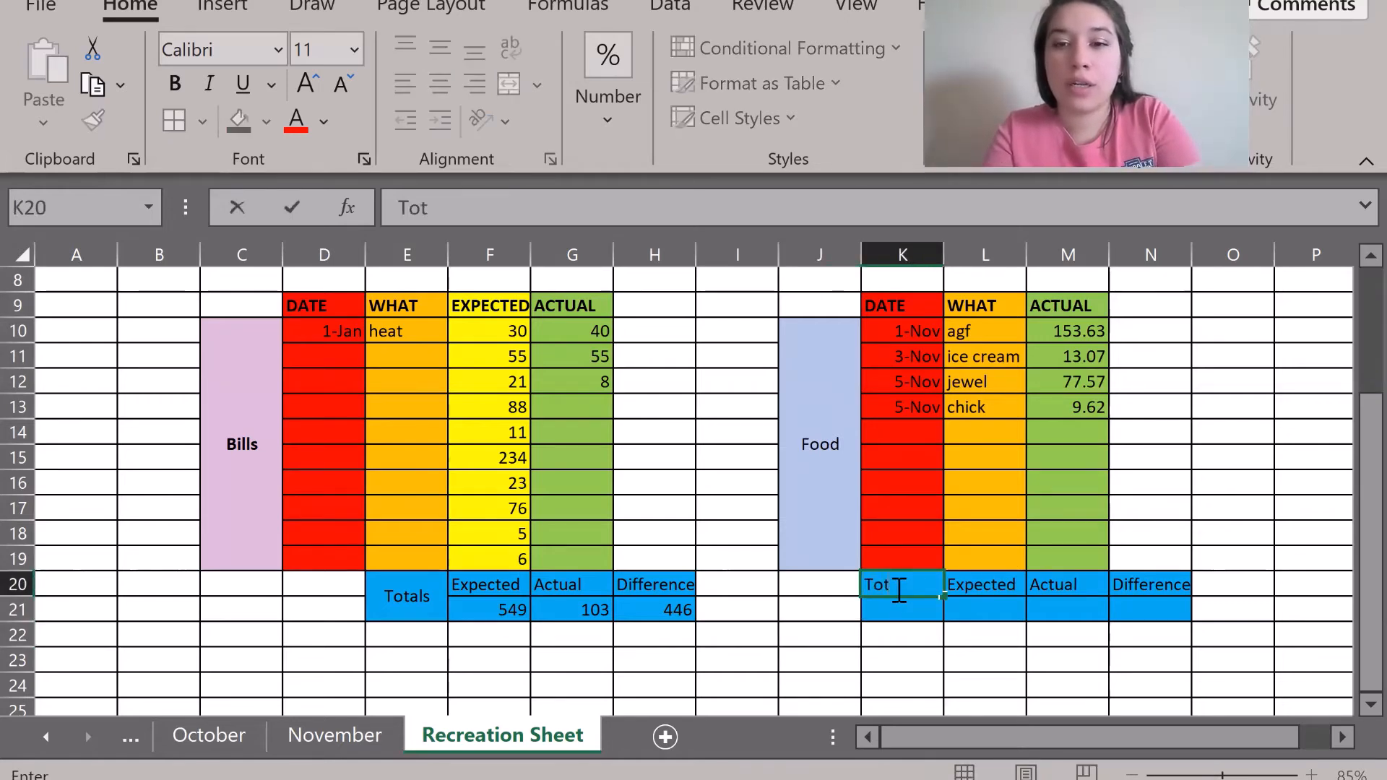
key("Return")
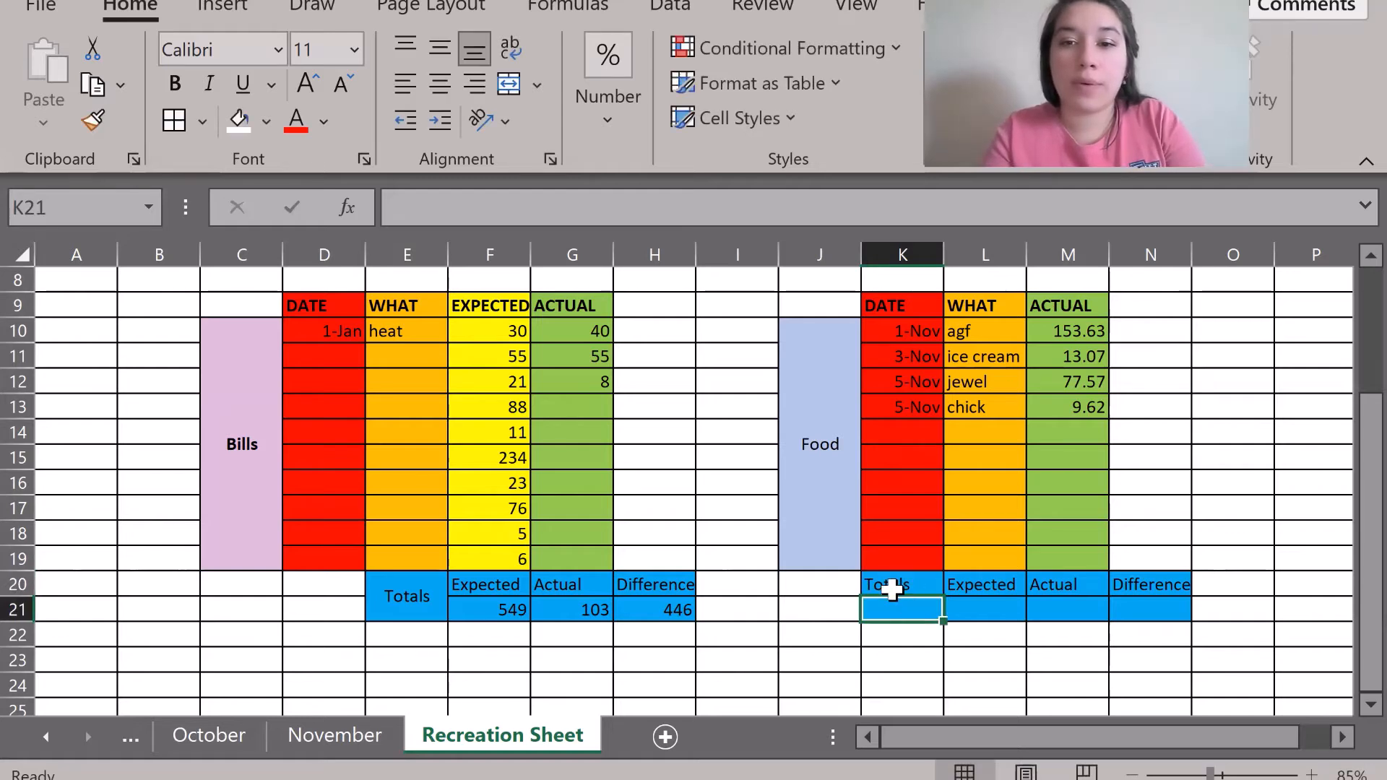
left_click_drag(888, 585, 892, 613)
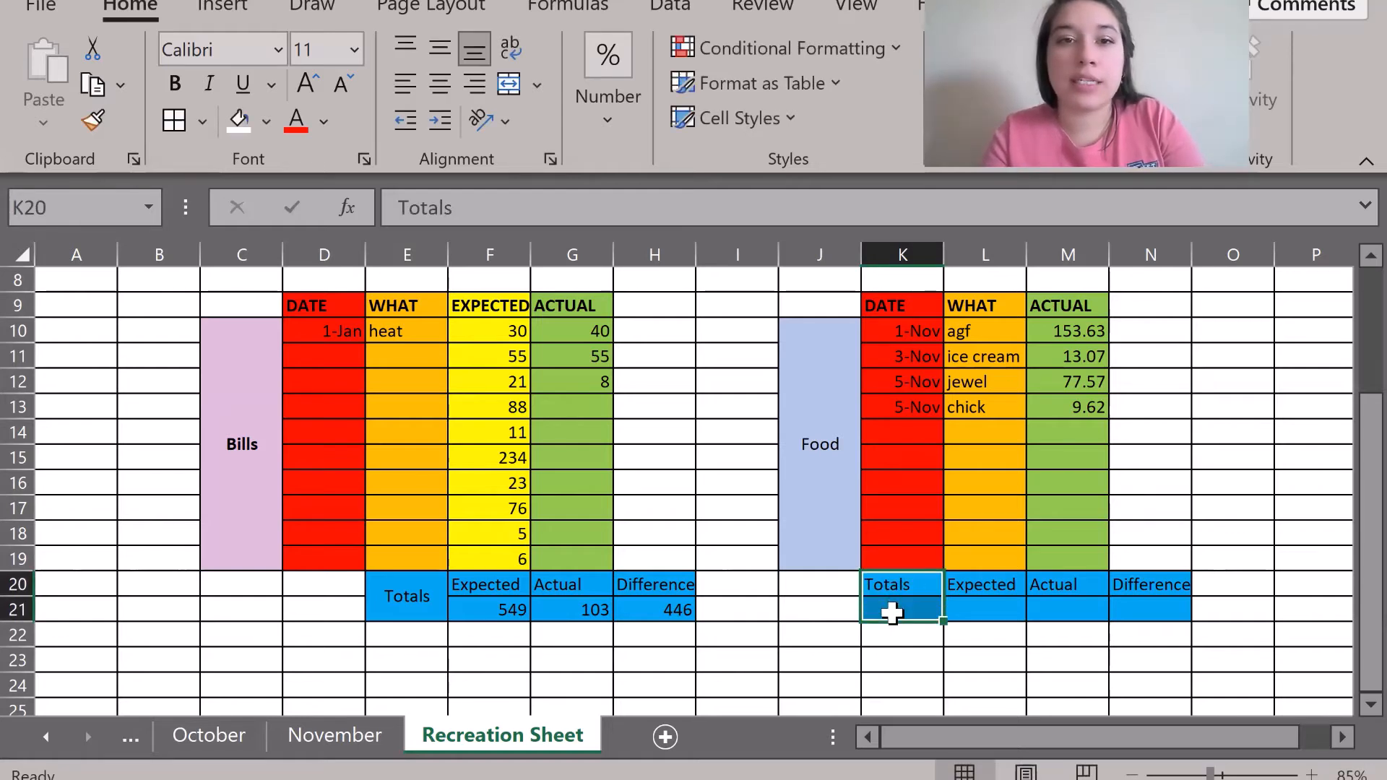
left_click(497, 89)
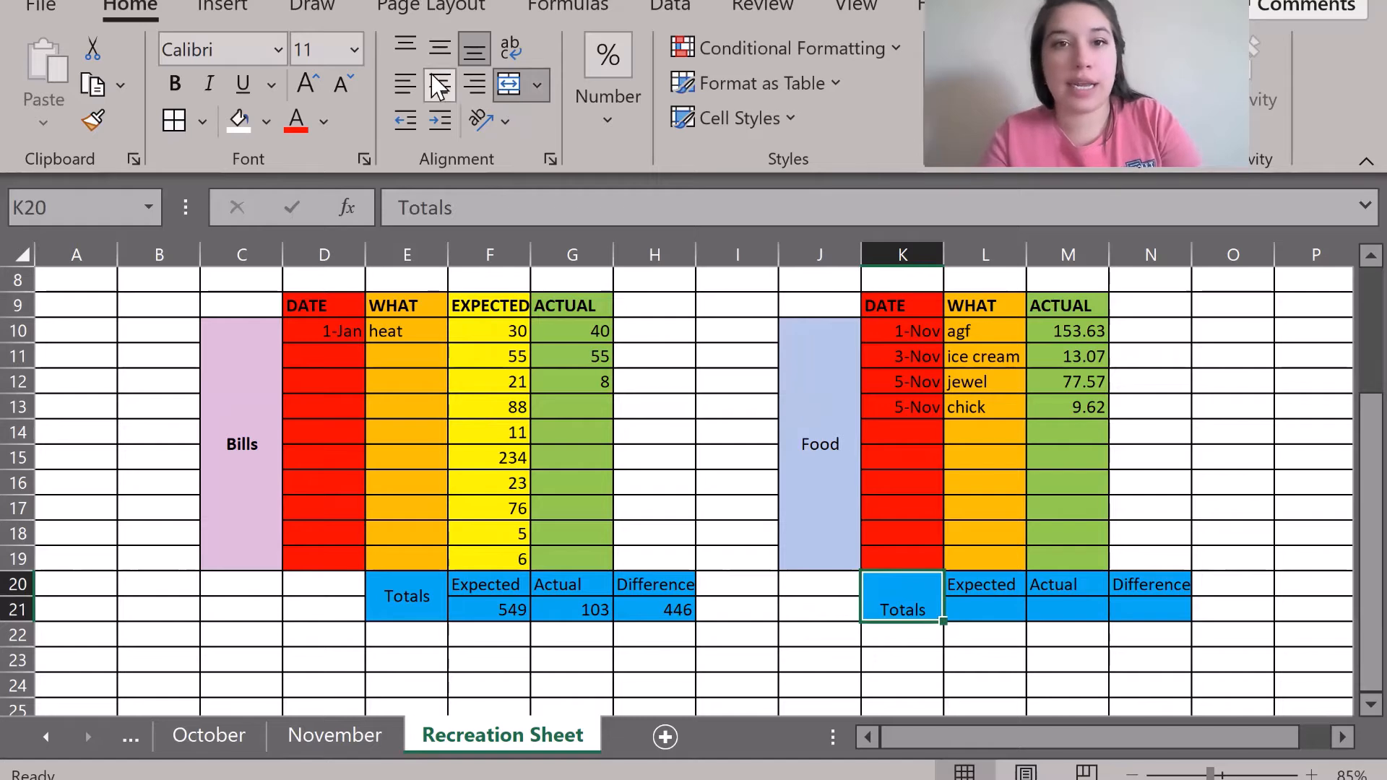
left_click(439, 47)
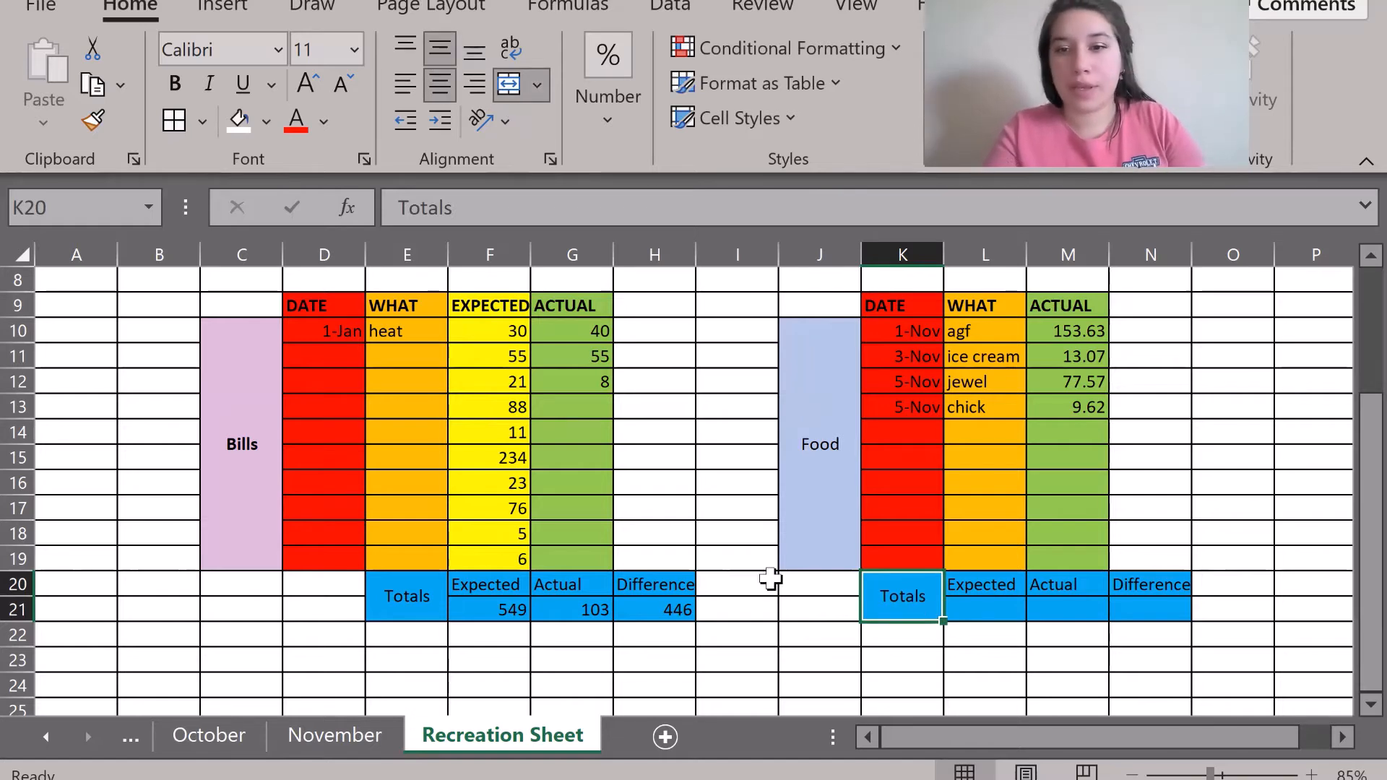
left_click(773, 657)
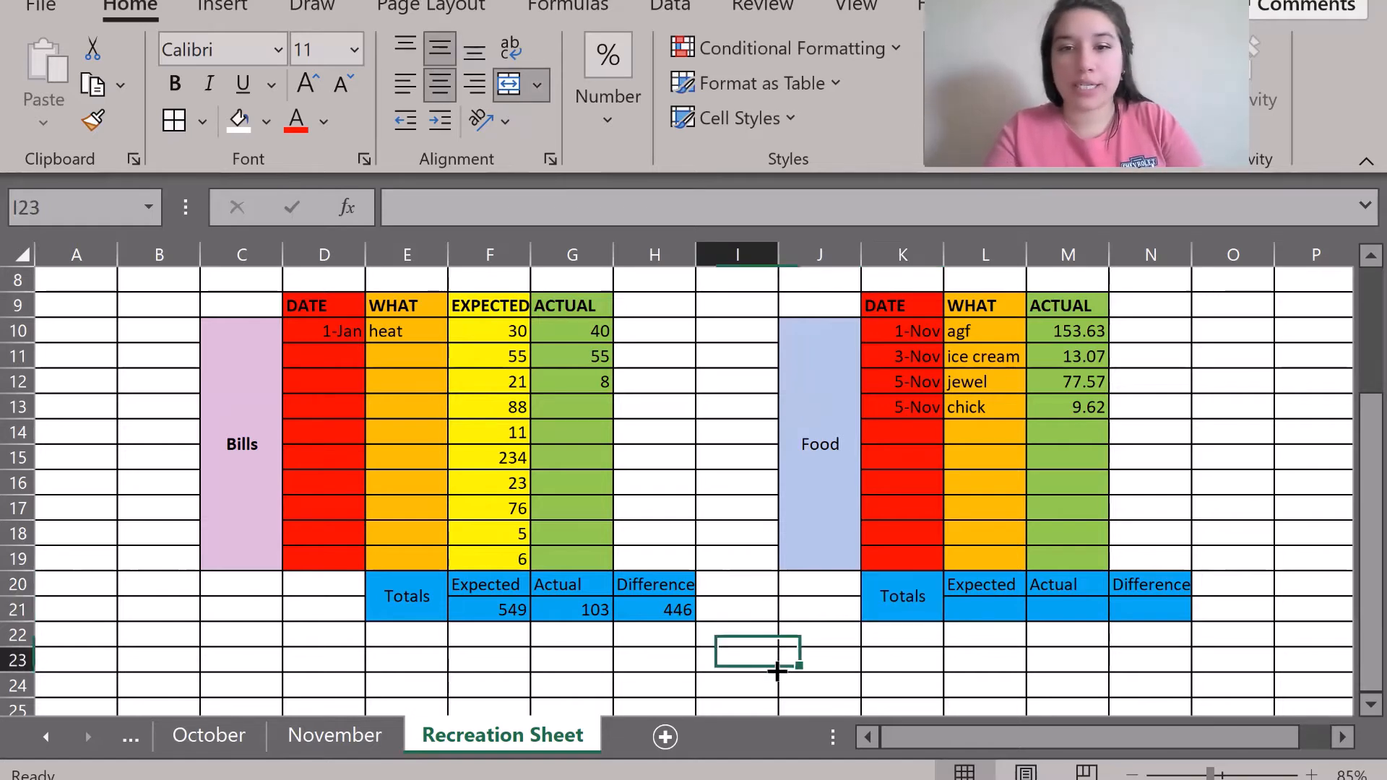
left_click(979, 610)
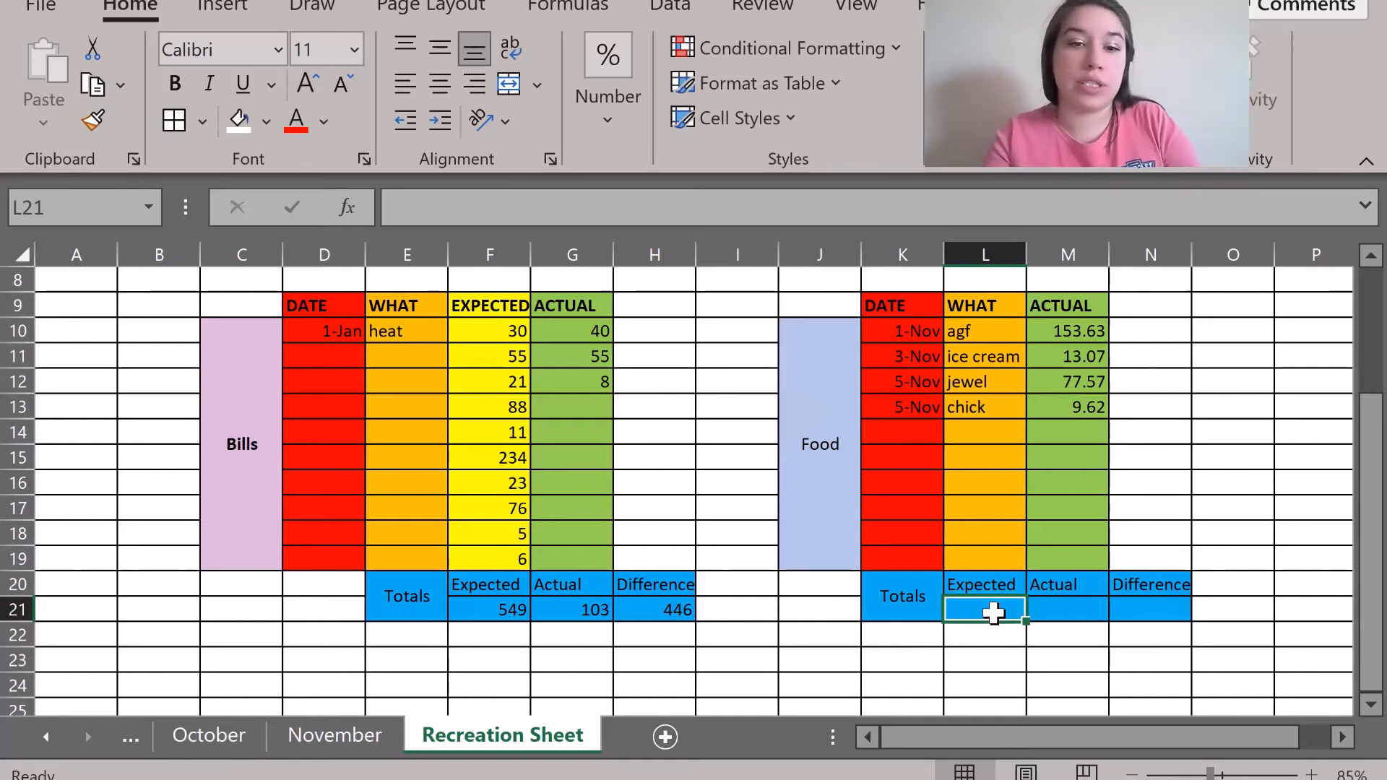
Enter 500 in L21 as the Food expected total, matching November's value.
left_click(314, 730)
left_click(650, 547)
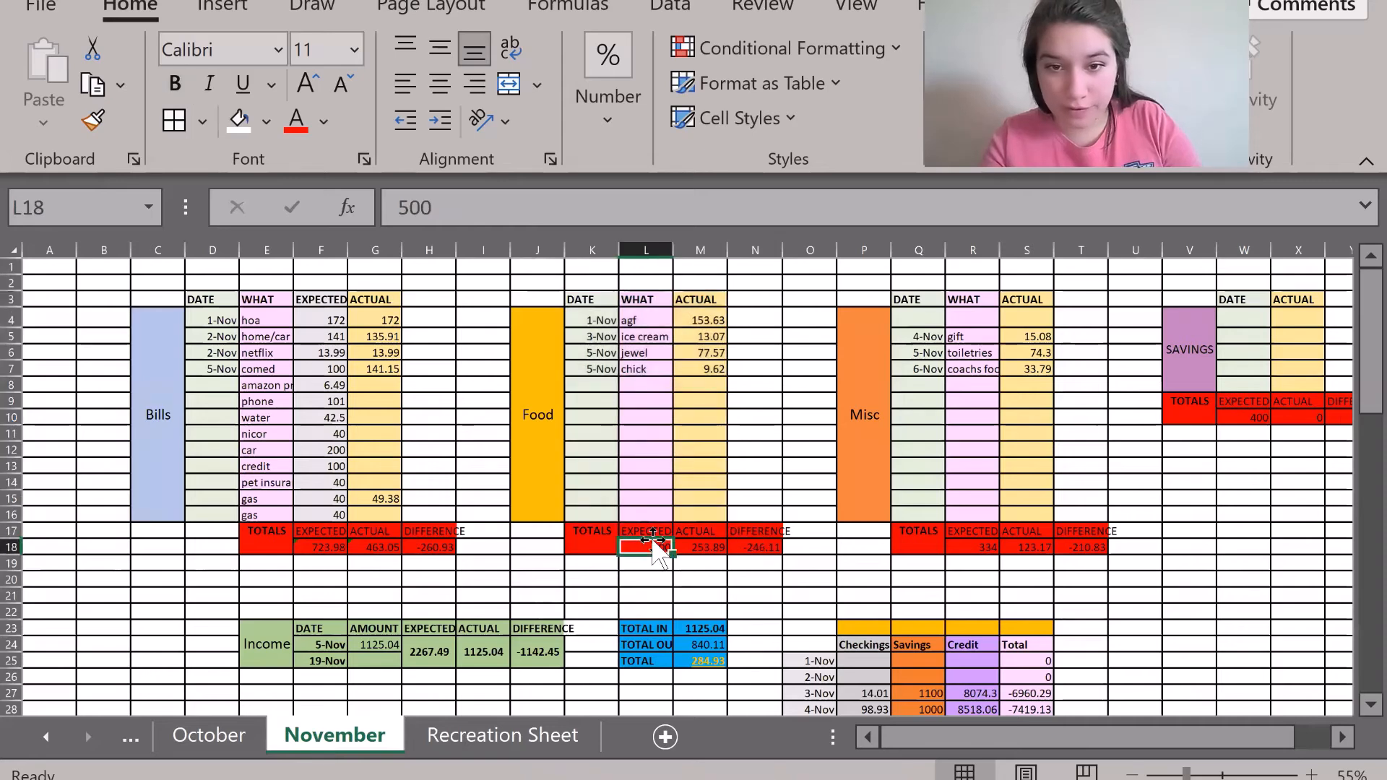
left_click(433, 737)
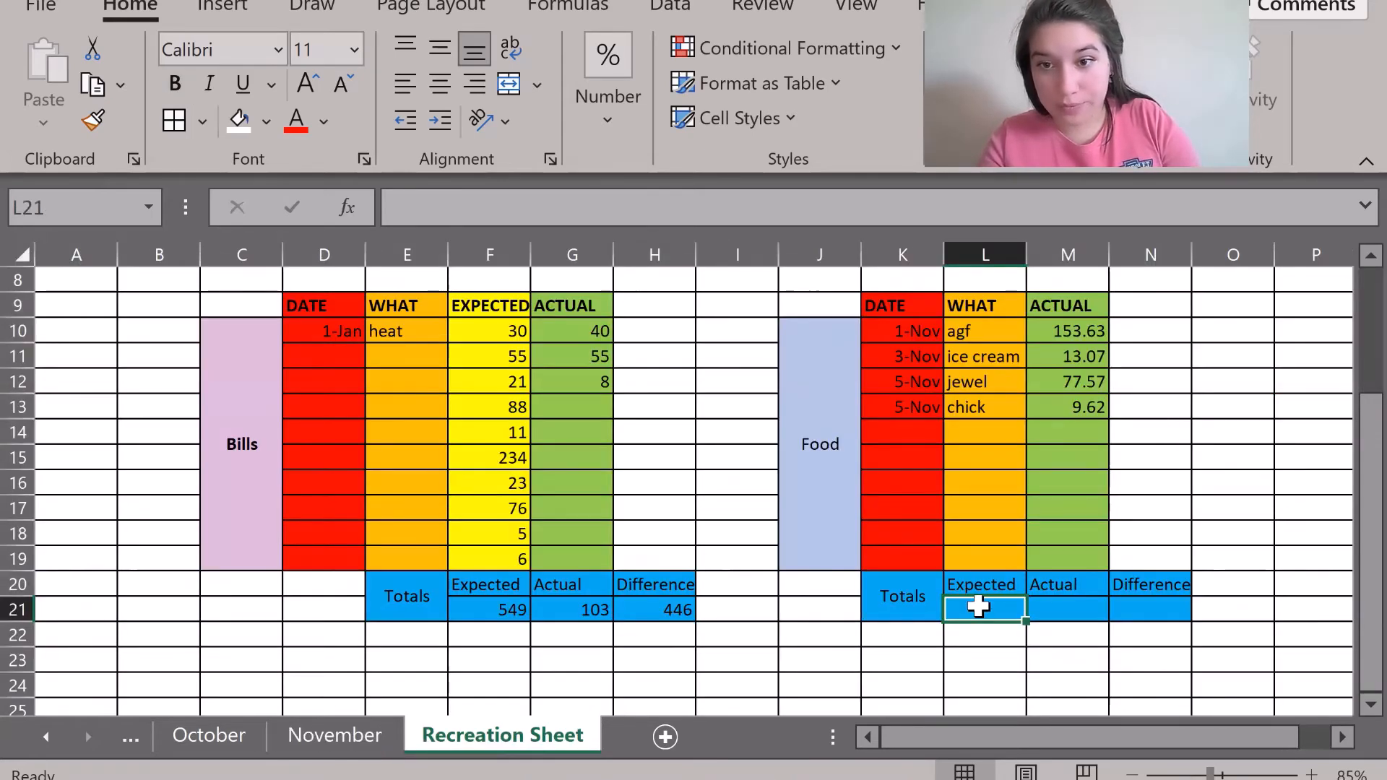
type("500")
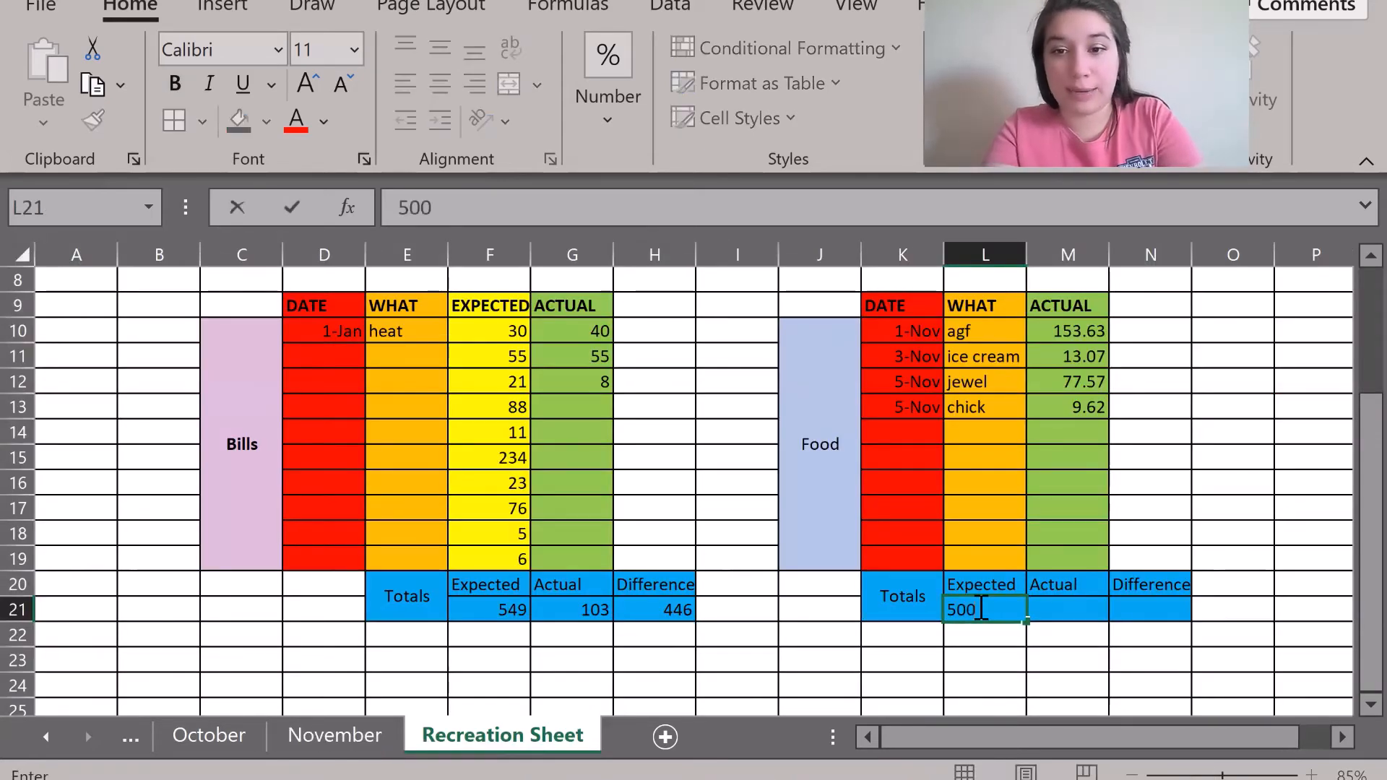
key("Tab")
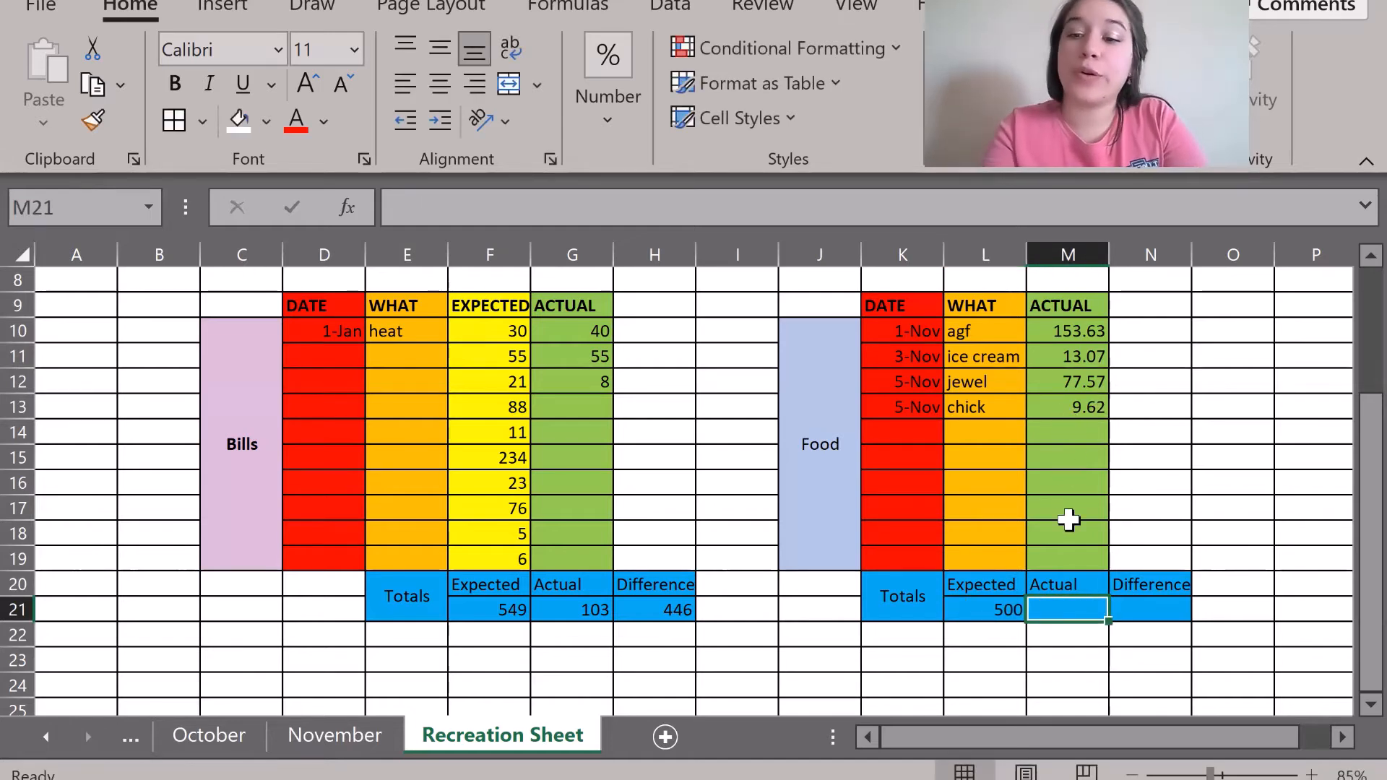
Put =SUM(M10:M19) in M21 (253.89) and =L21-M21 in N21 (246.11).
type("=")
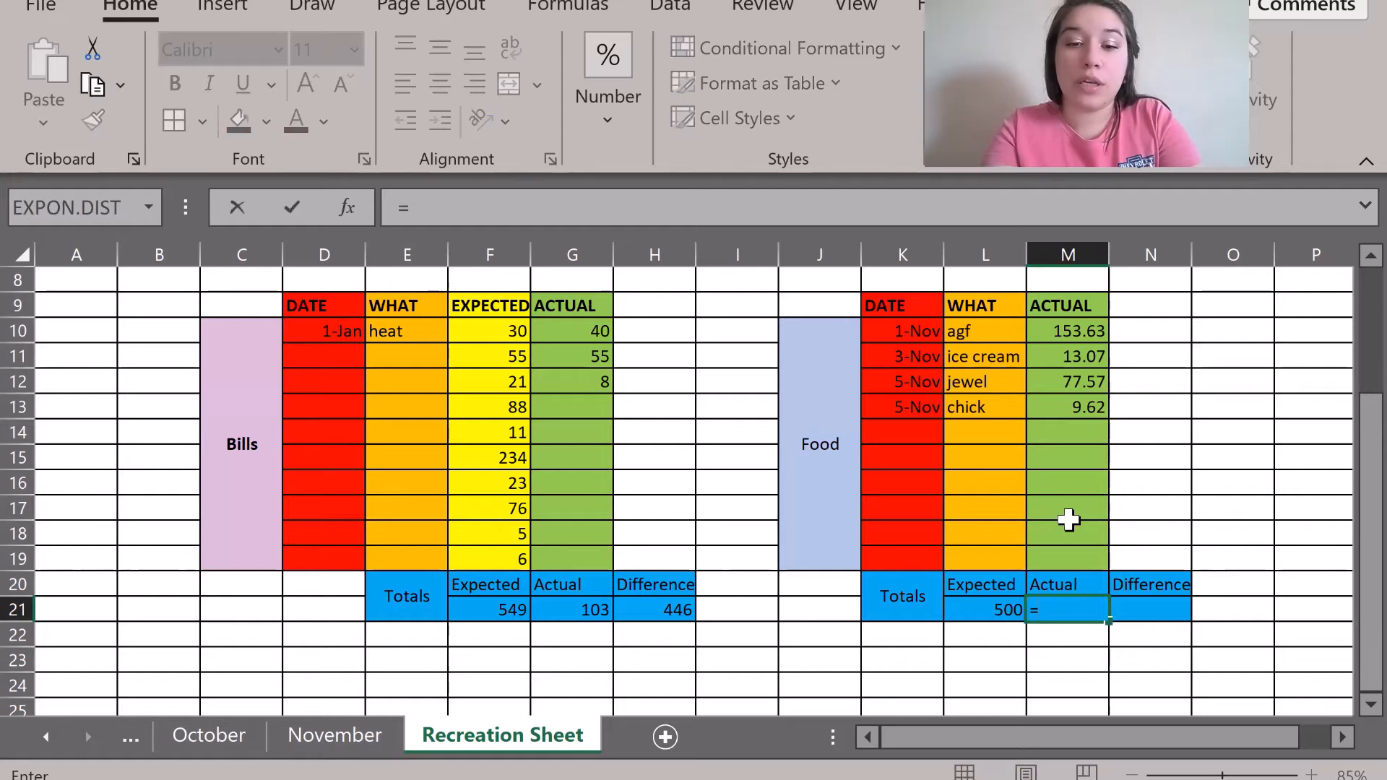
type("sum(")
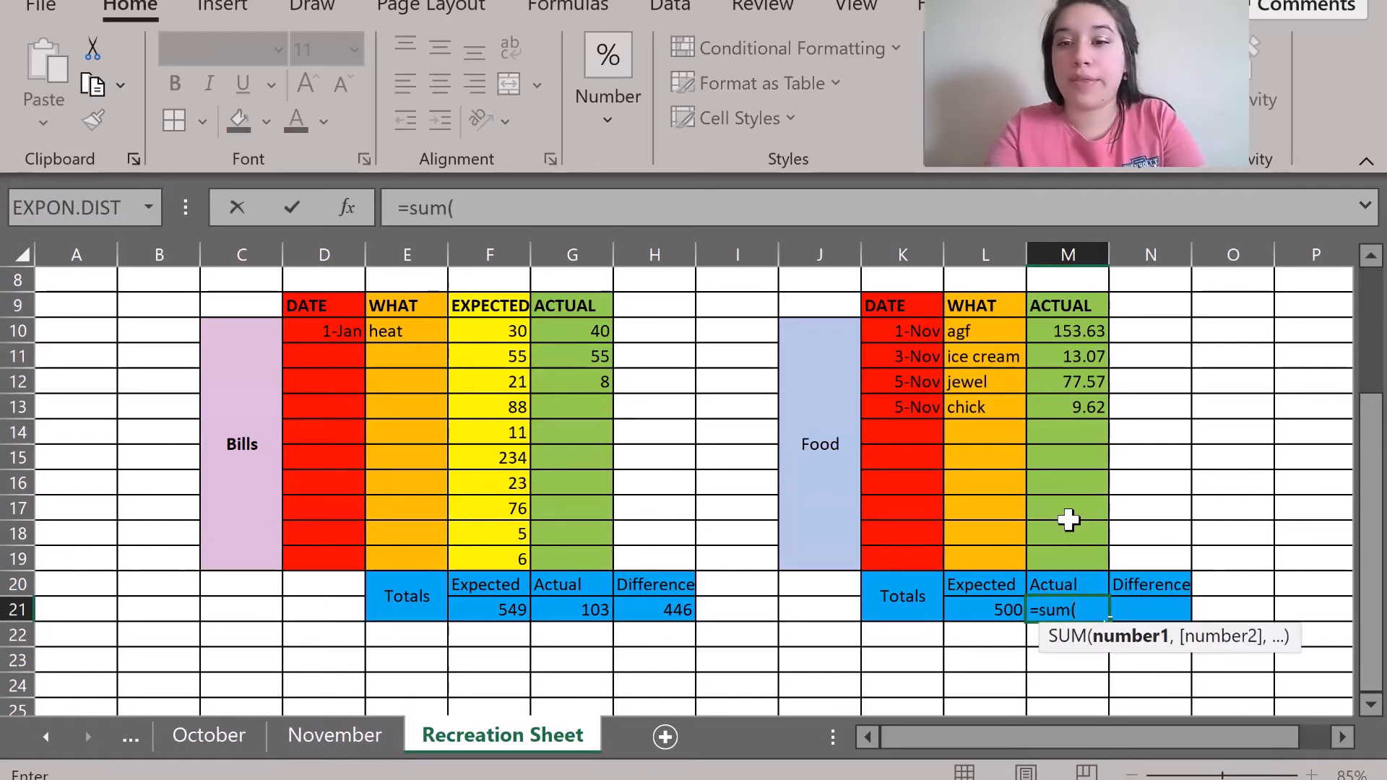
left_click_drag(1074, 330, 1079, 557)
key("Return")
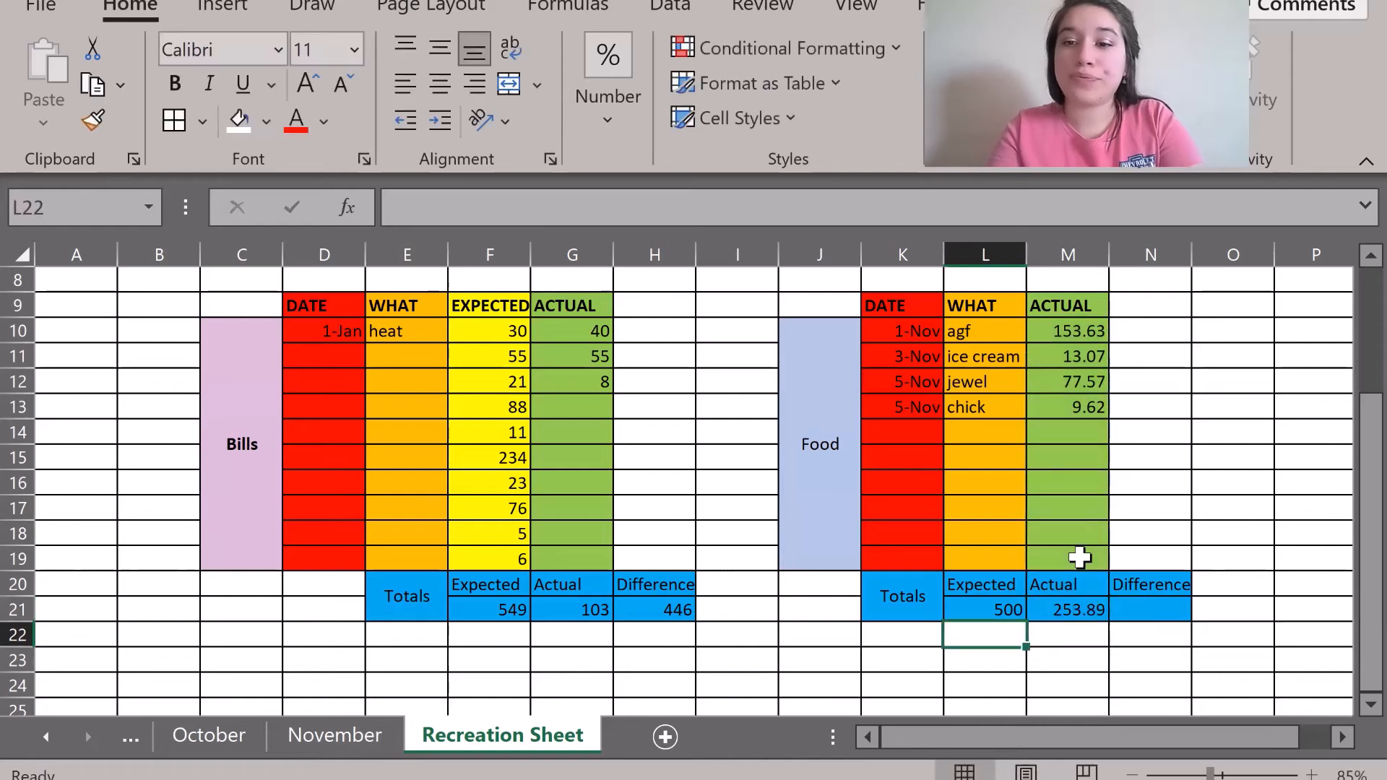
left_click(1138, 613)
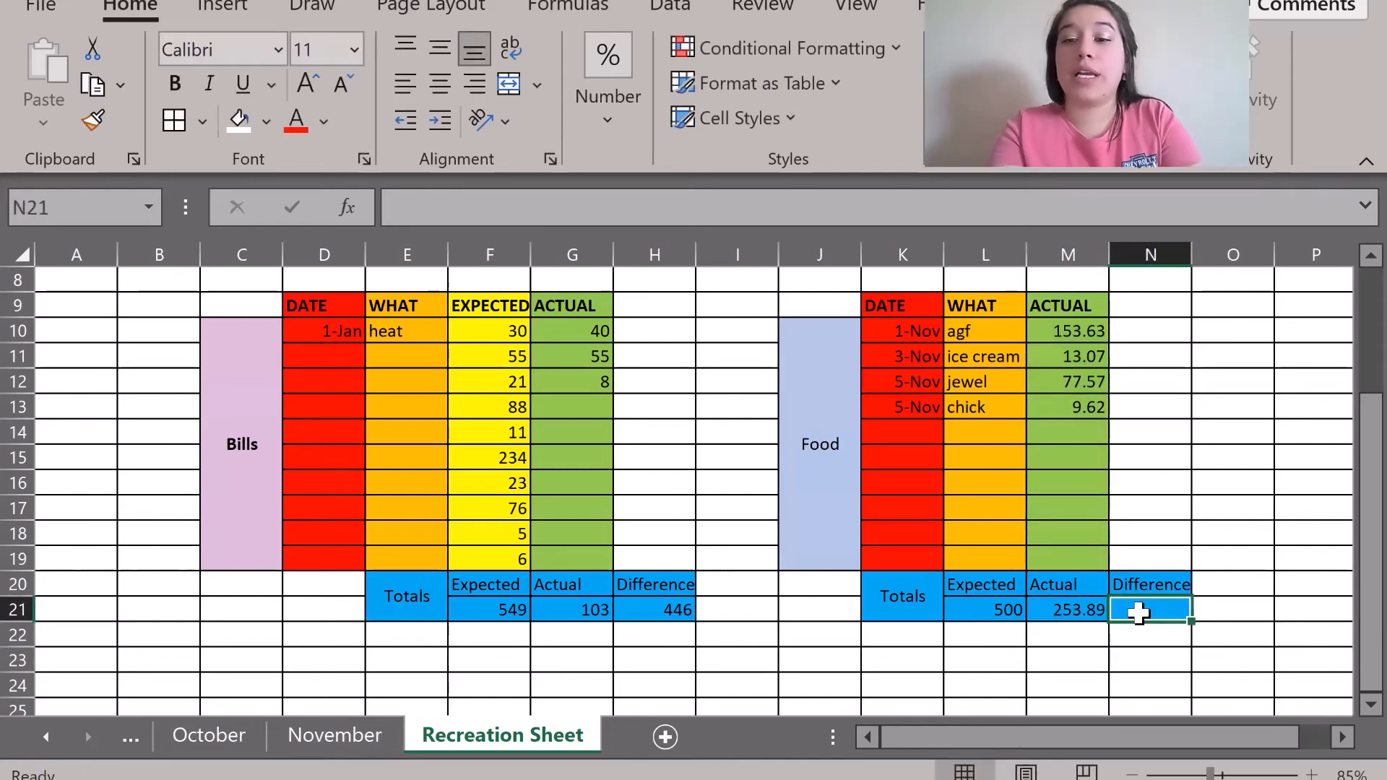
type("=")
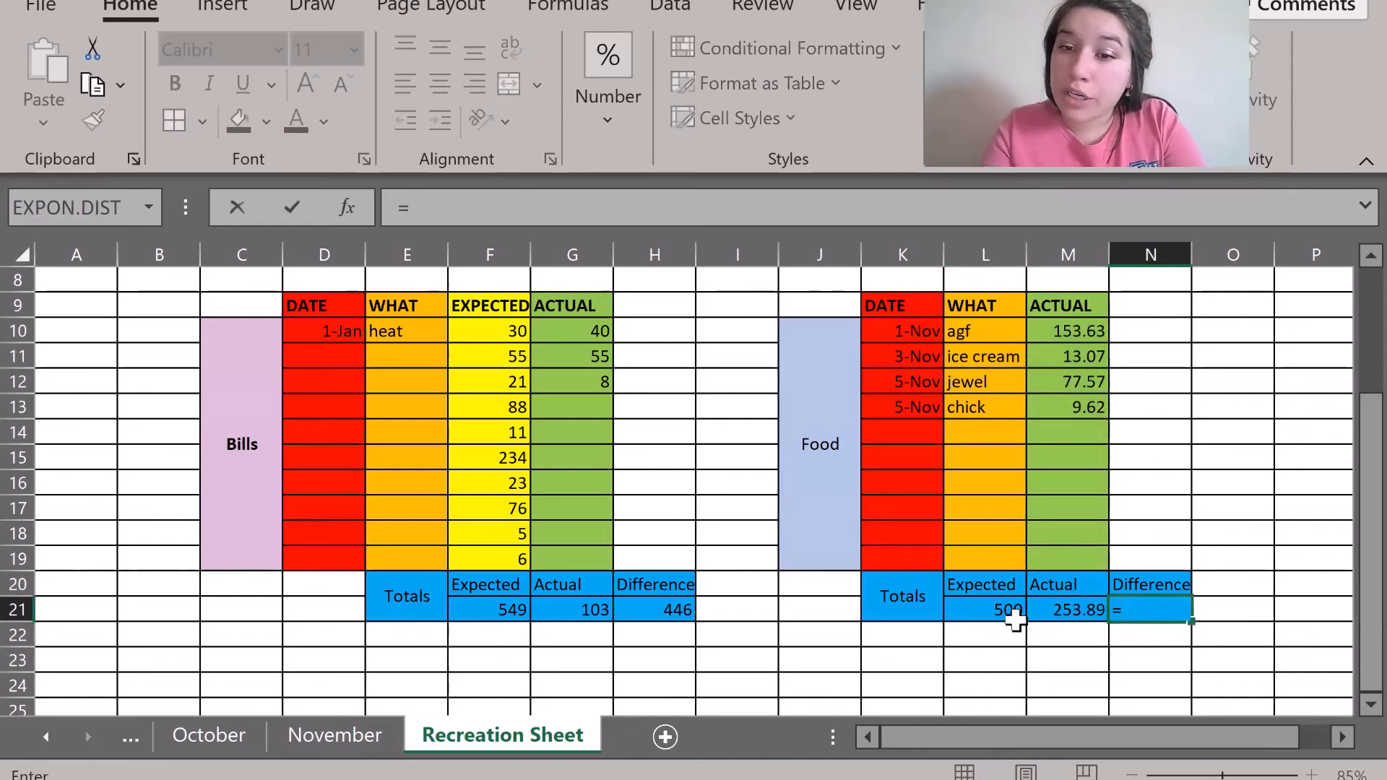
left_click(970, 613)
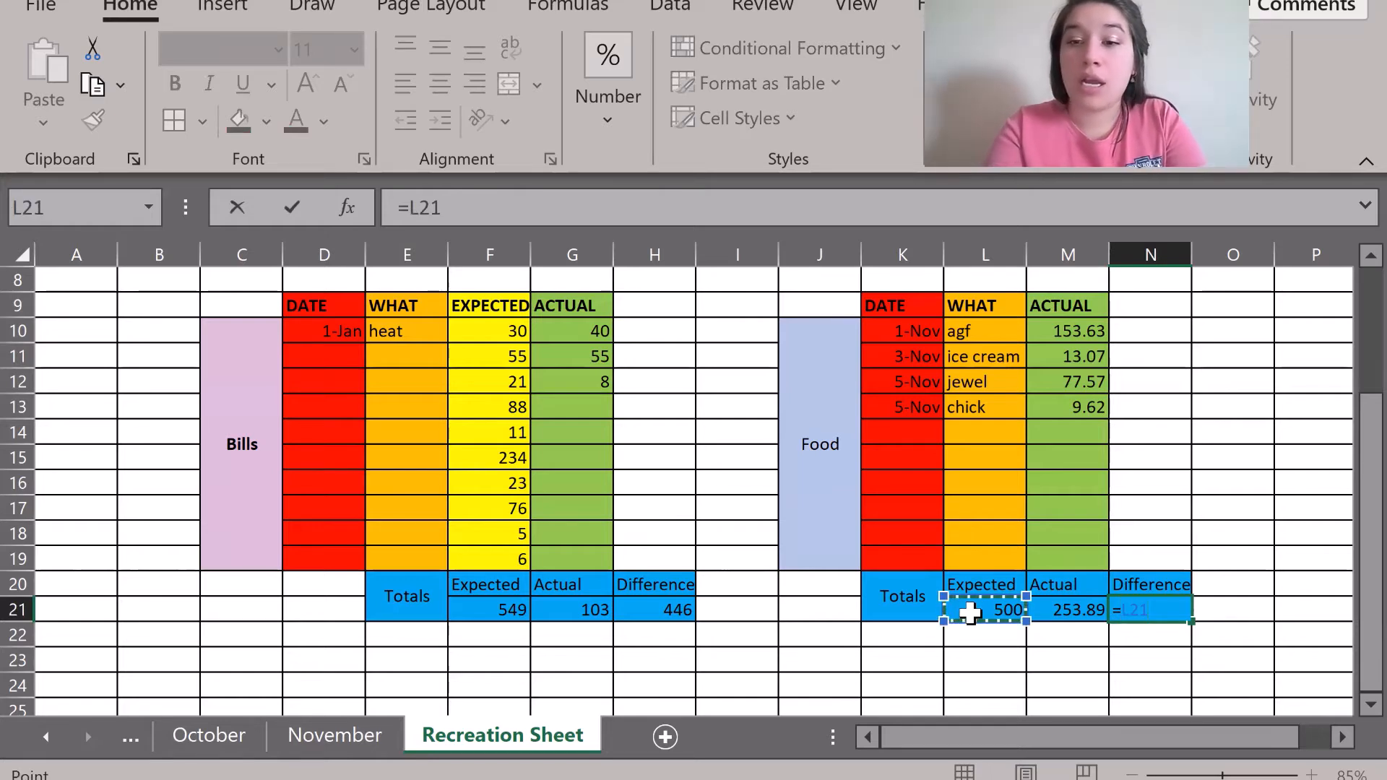
type("-")
left_click(1063, 611)
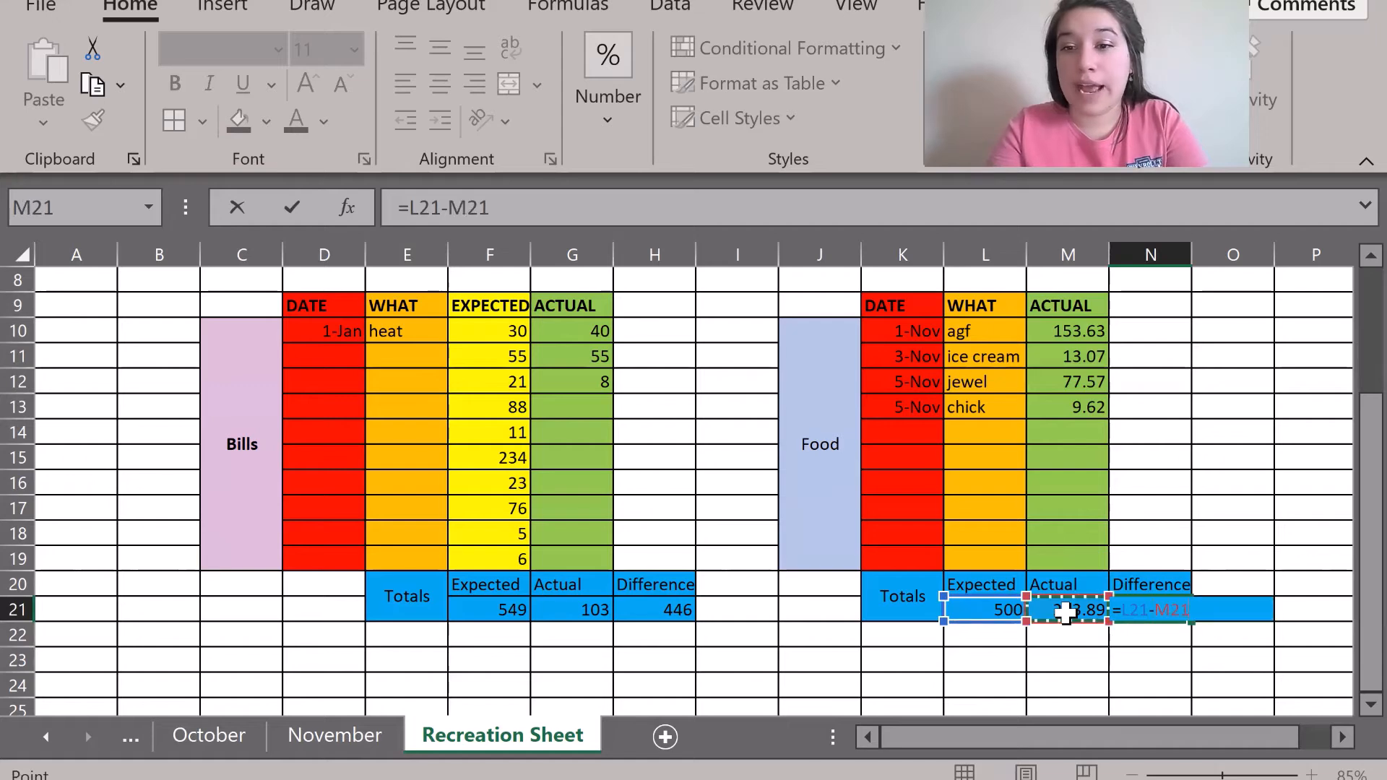
key("Return")
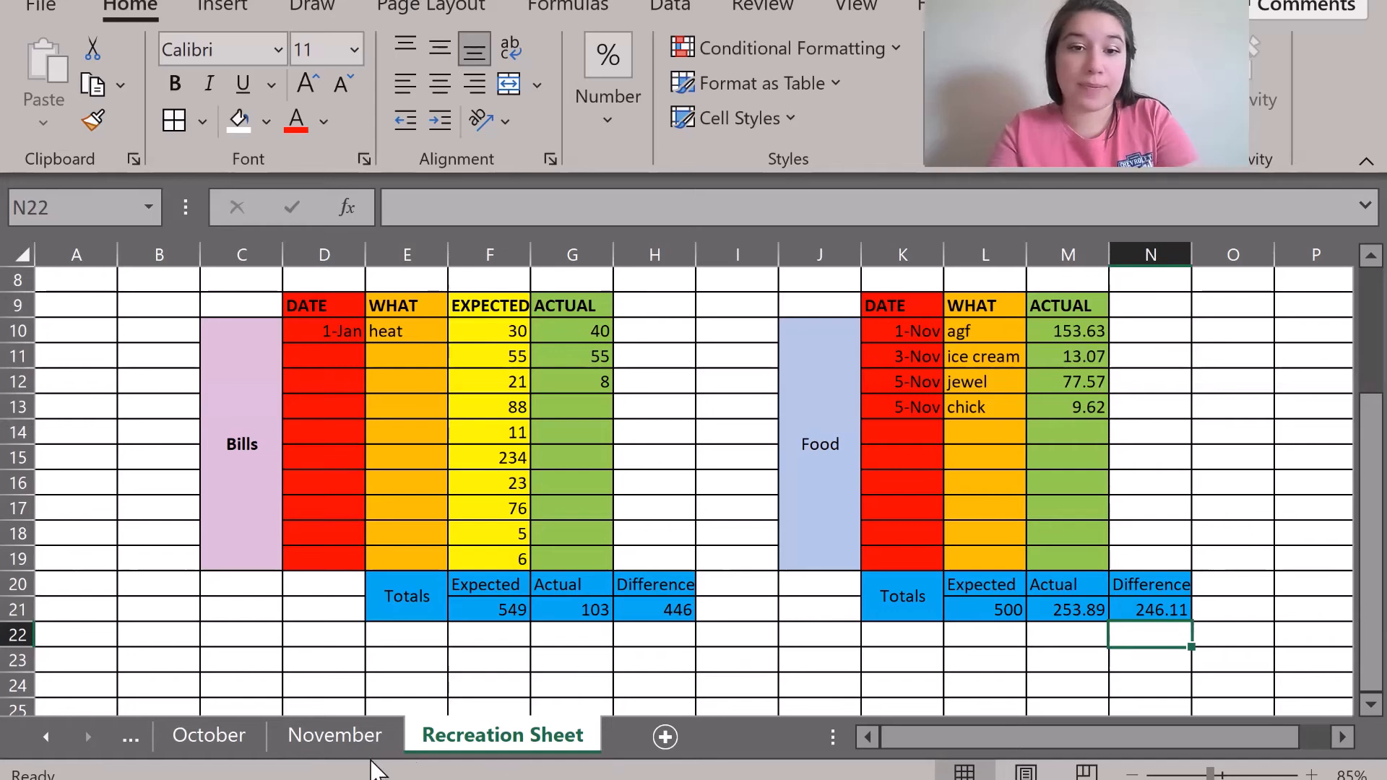
Copy the Misc block P3:T18 from November and return to the Recreation Sheet.
left_click(322, 726)
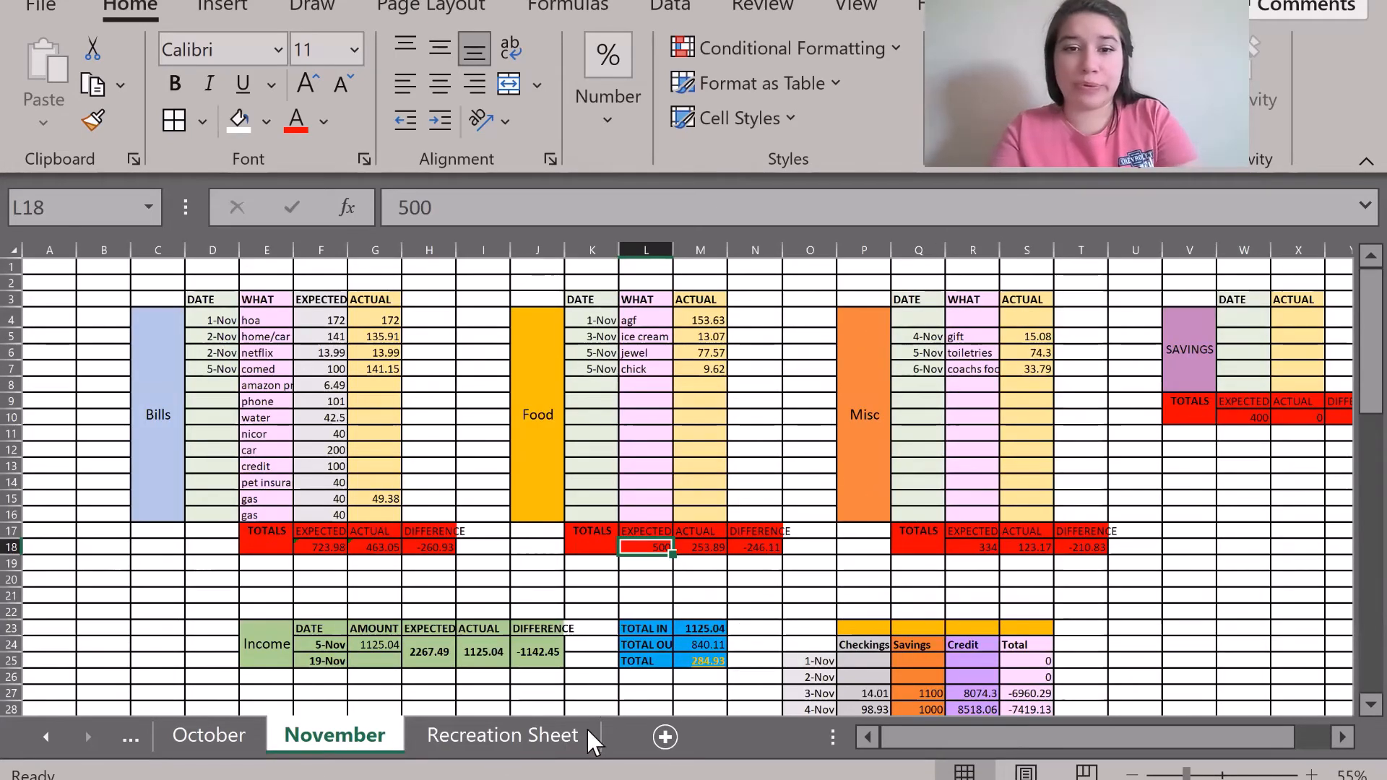
left_click(539, 737)
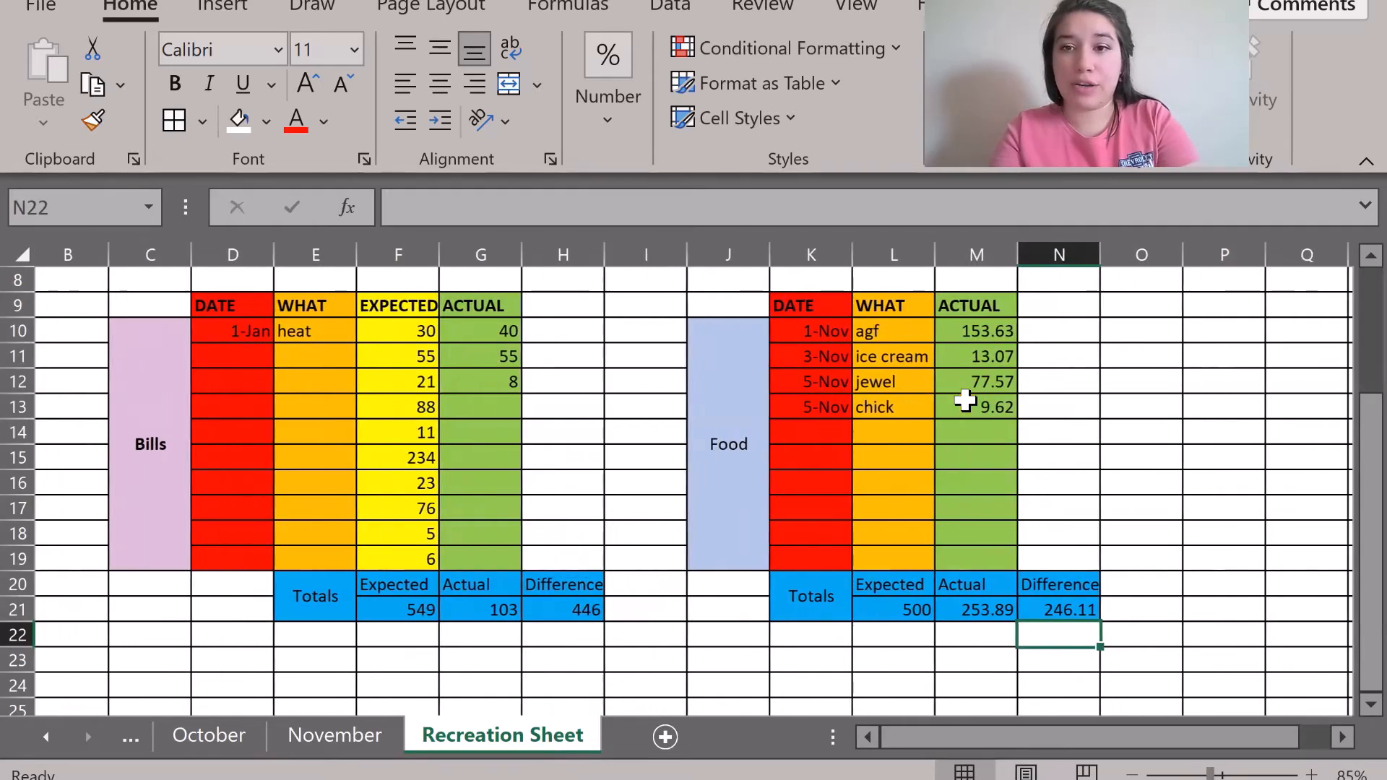
left_click(341, 735)
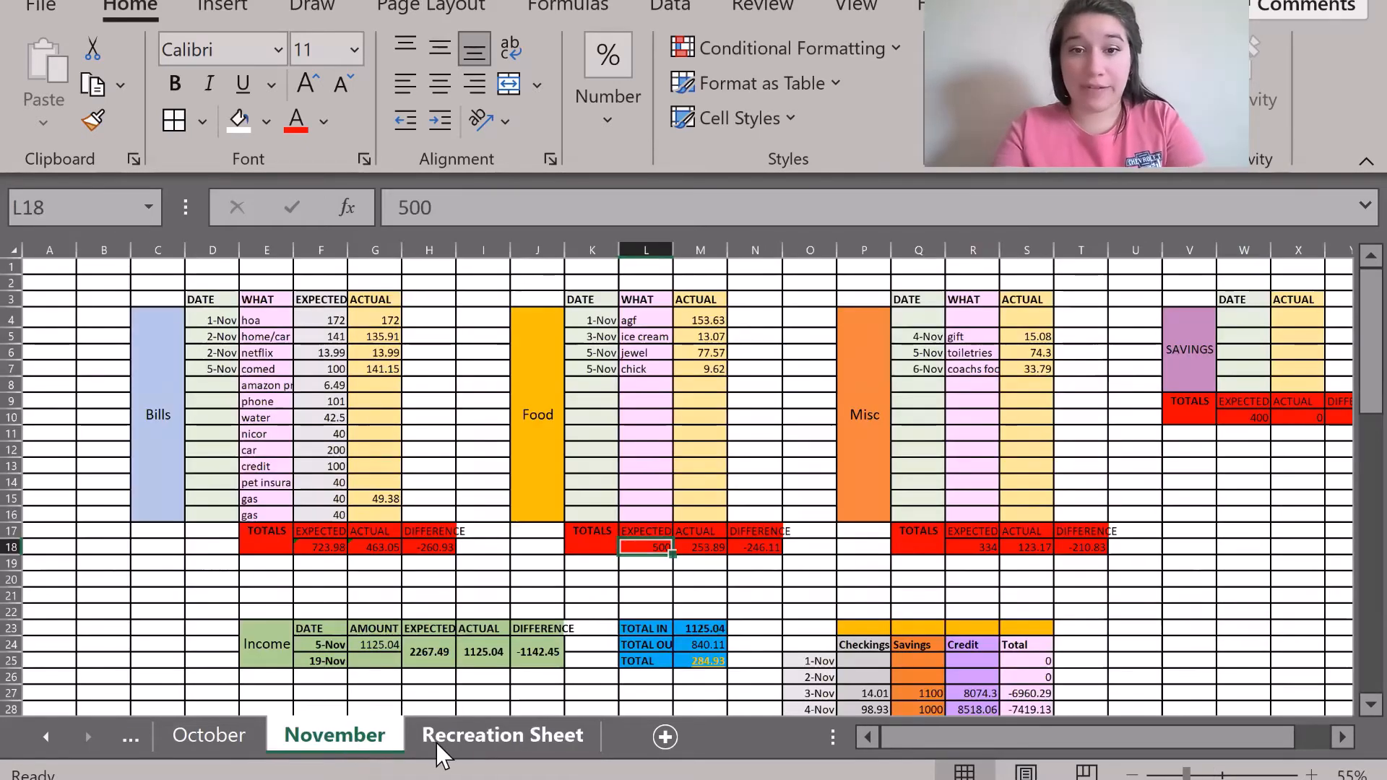
left_click(436, 742)
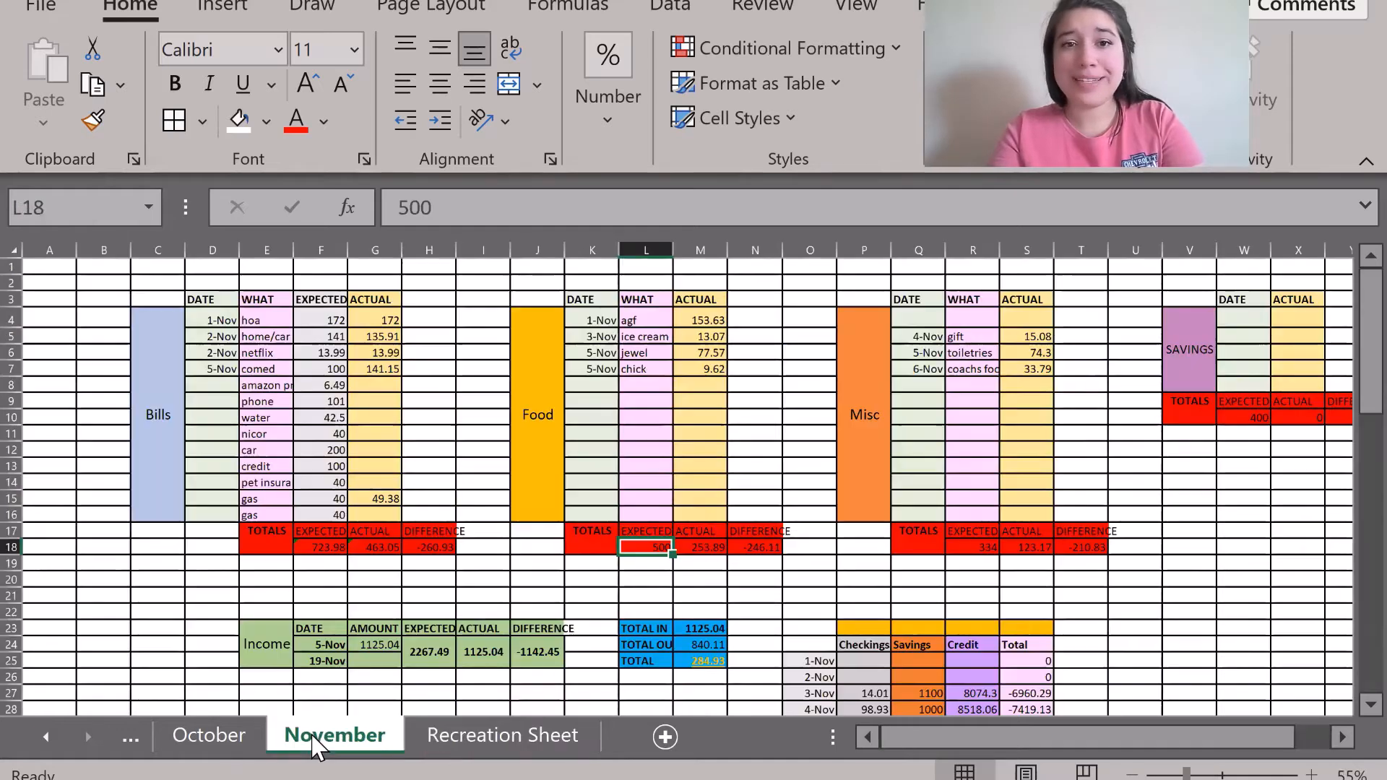
left_click(310, 742)
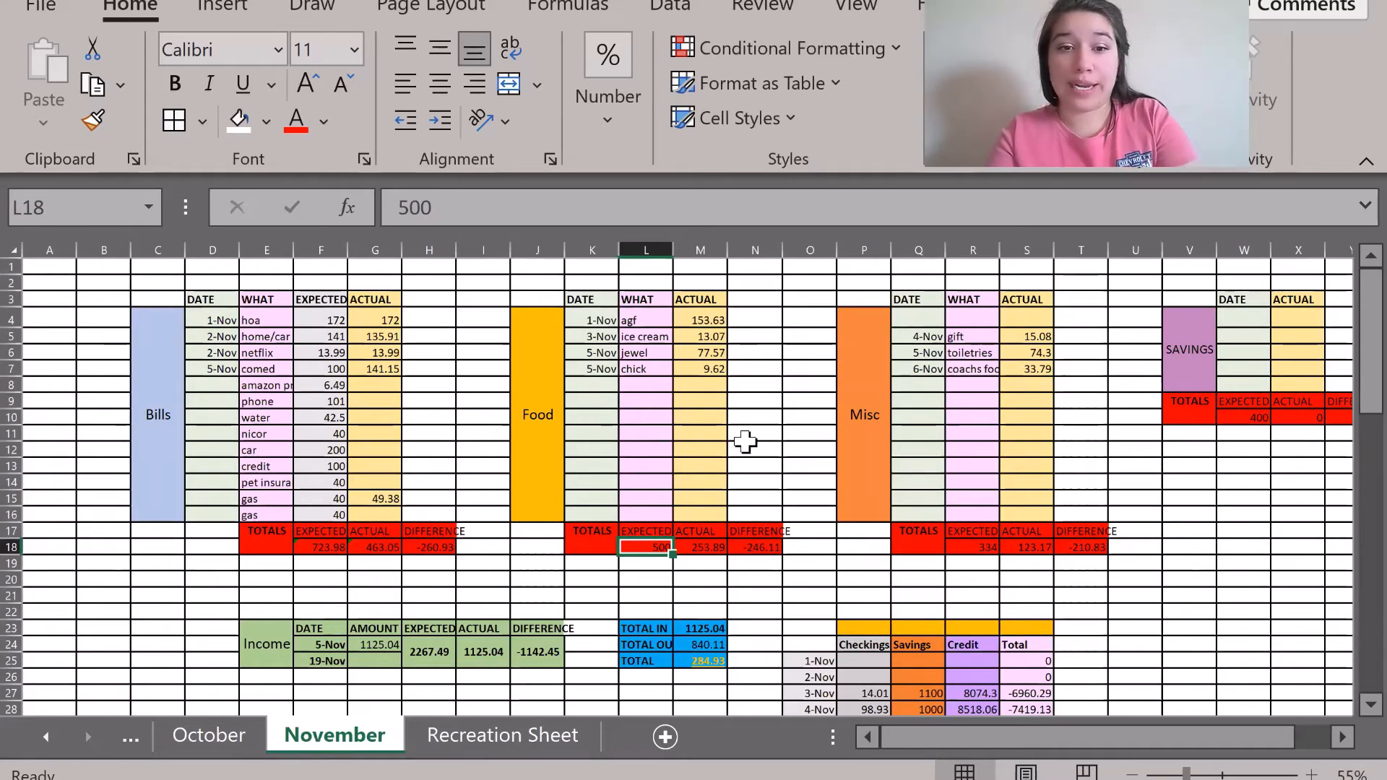
scroll(744, 438, "right", 3)
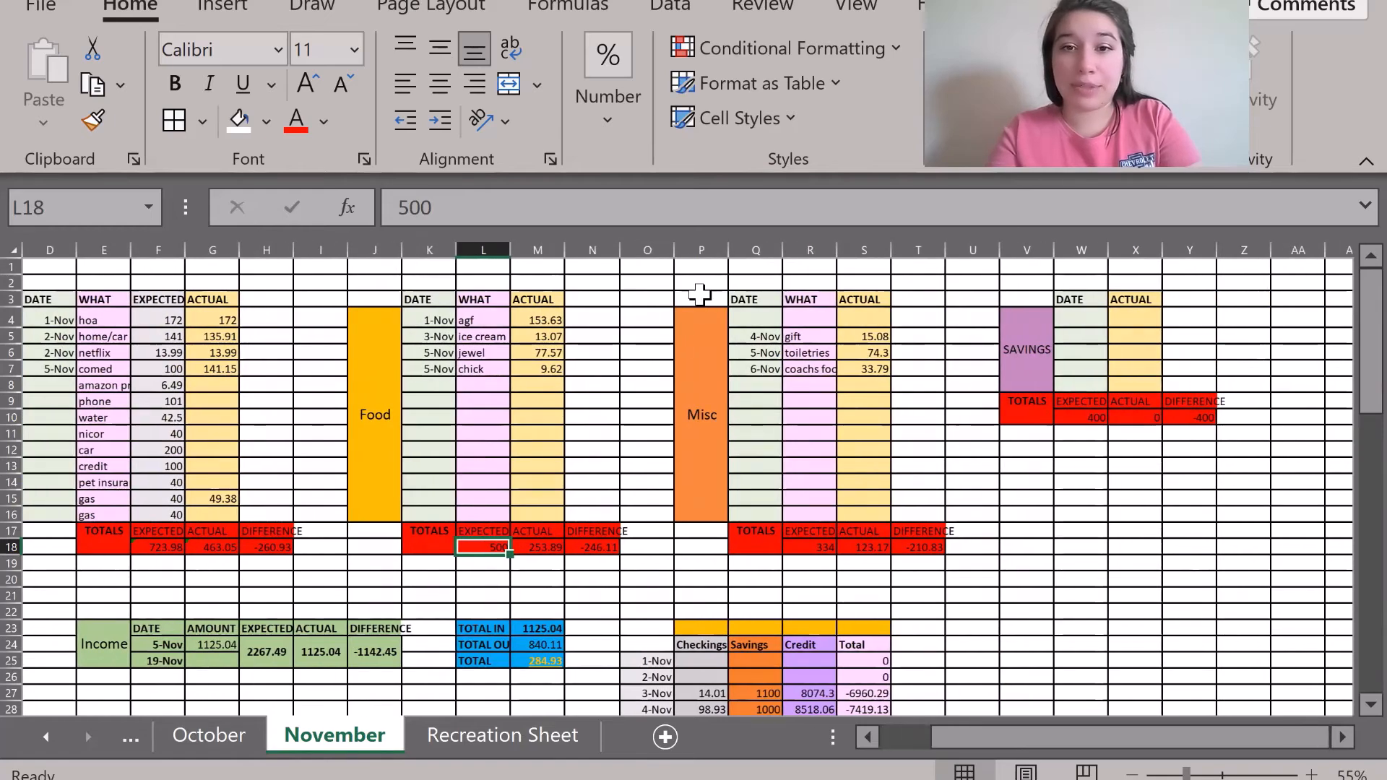
left_click_drag(699, 297, 912, 540)
key("ctrl+c")
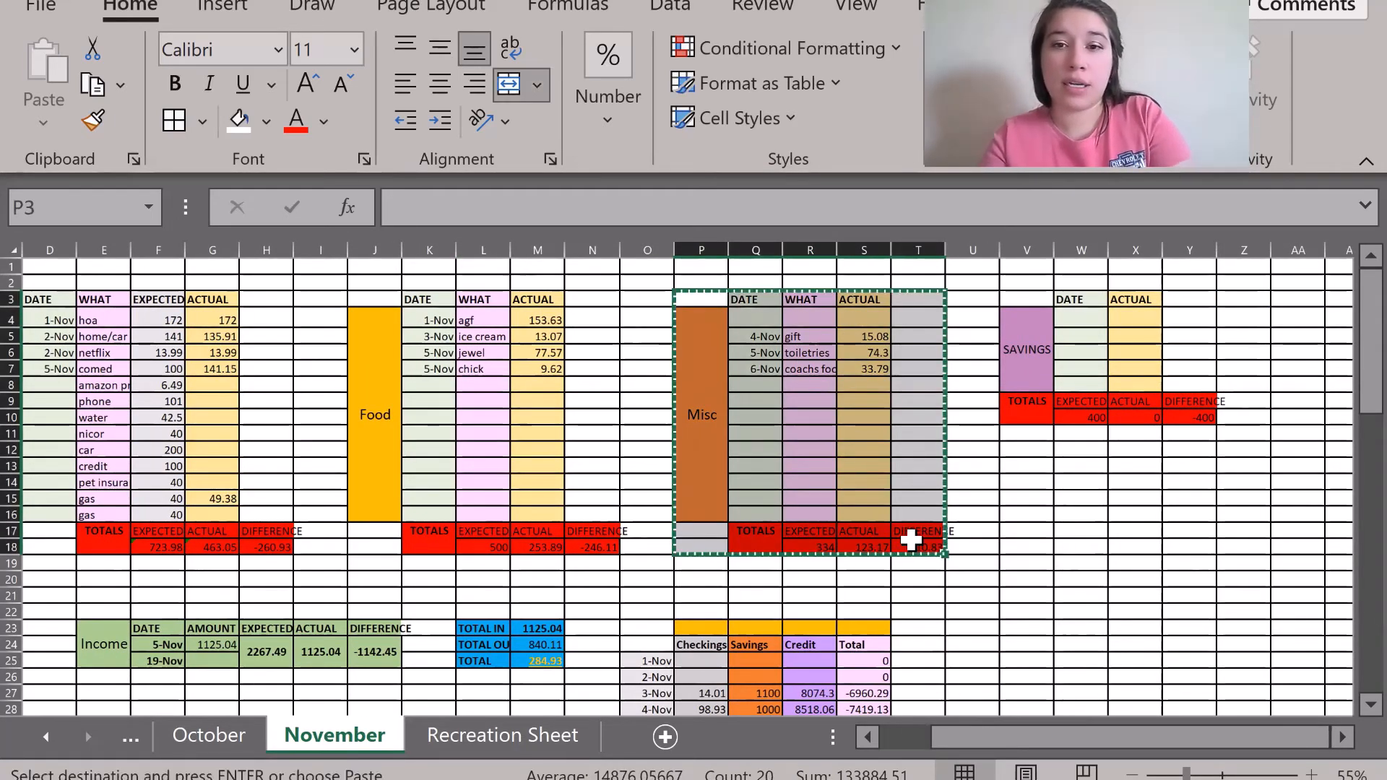
left_click(533, 745)
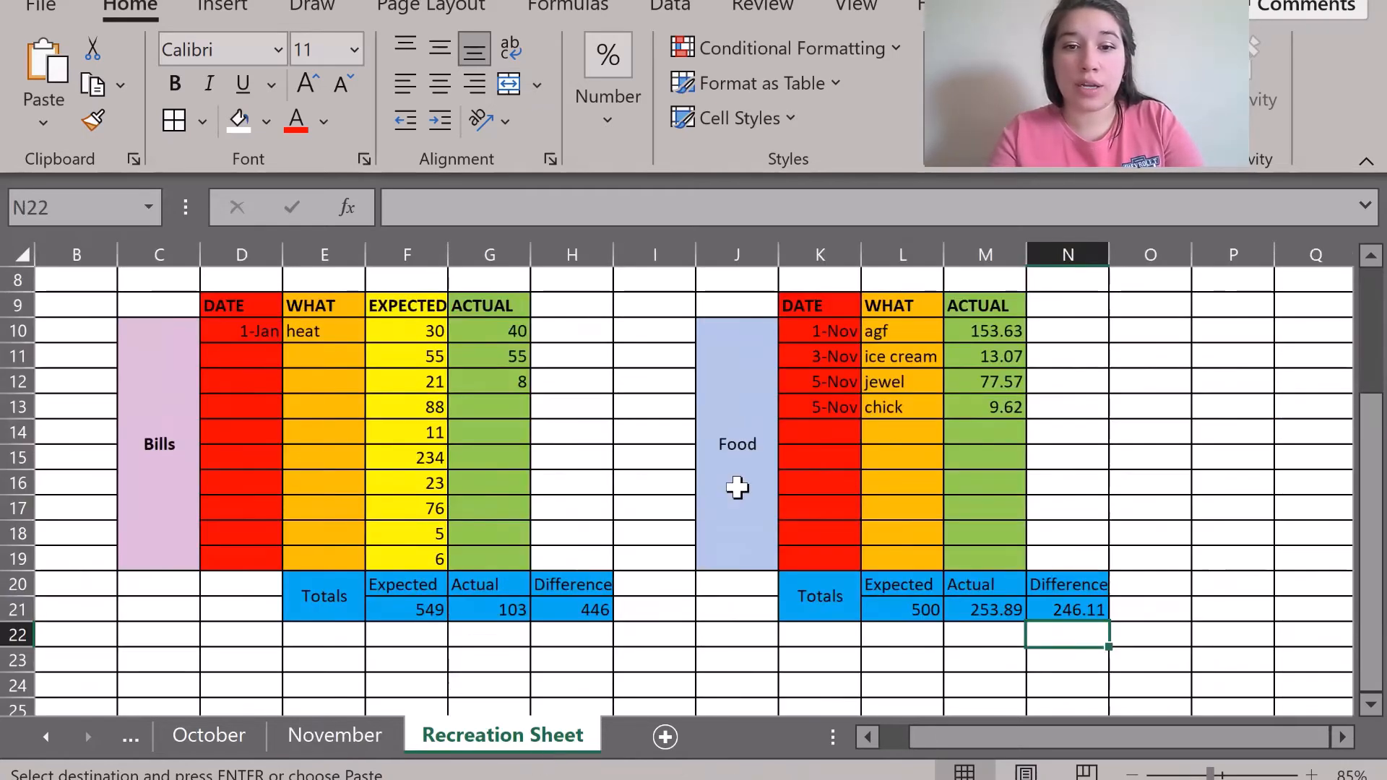
Paste the Misc table beside Food, then shift it up to start at P9, accepting the unmerge warning.
scroll(736, 486, "right", 3)
left_click(734, 328)
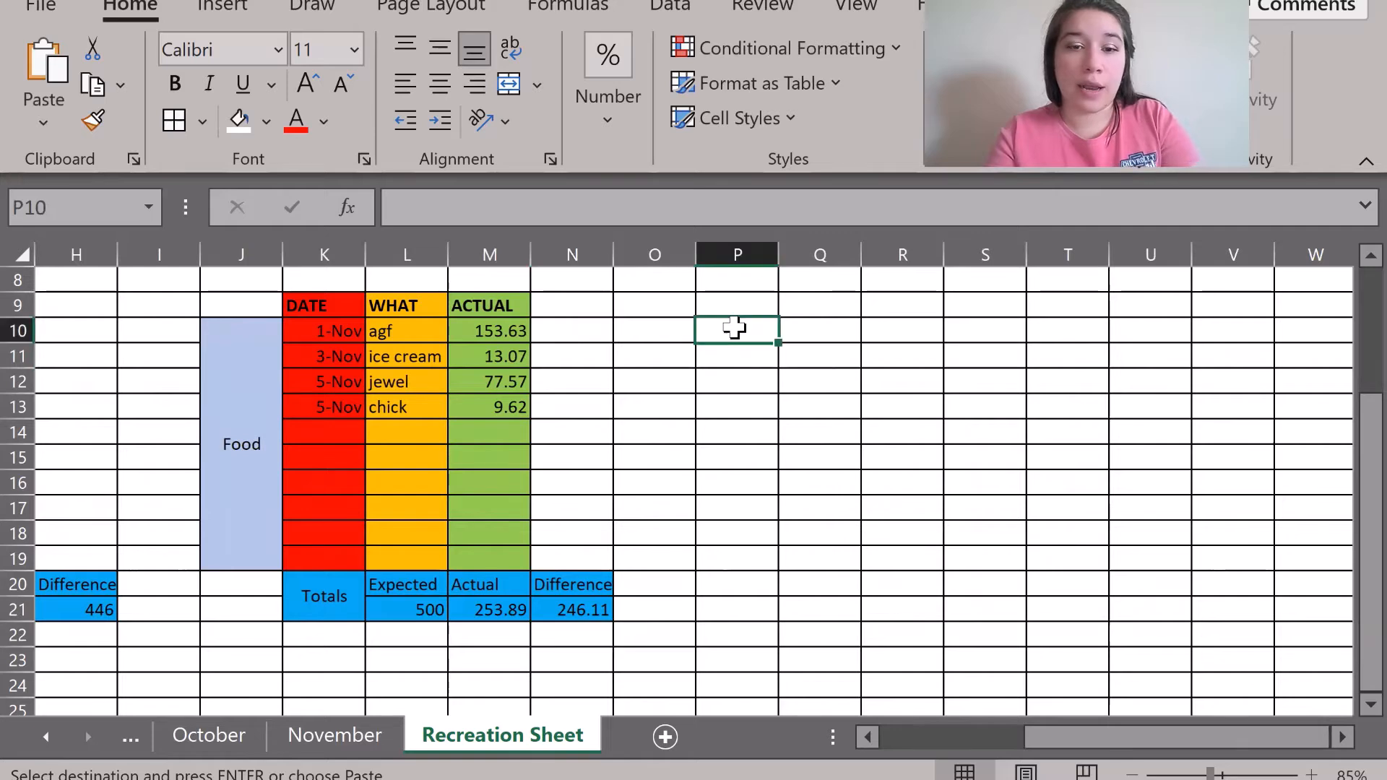
key("ctrl+v")
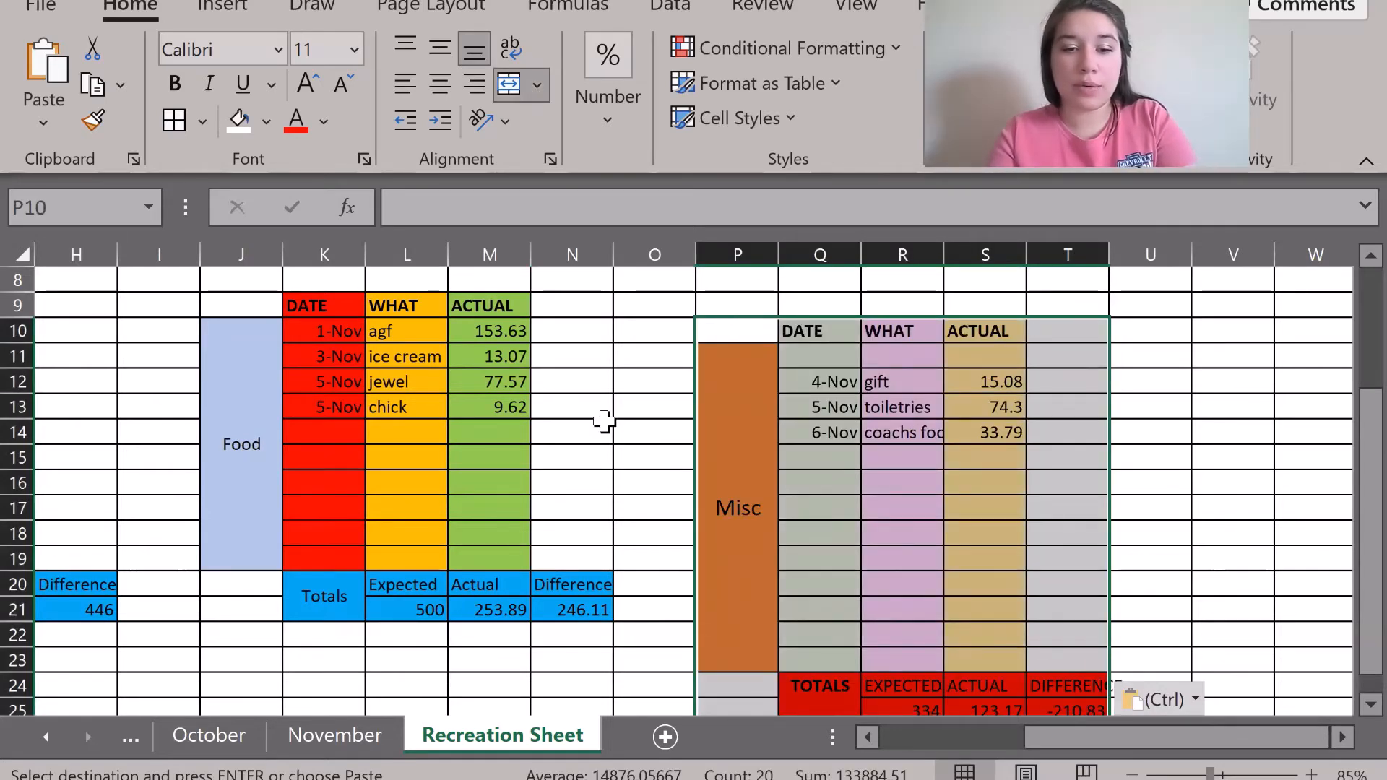
key("ctrl+x")
left_click(746, 302)
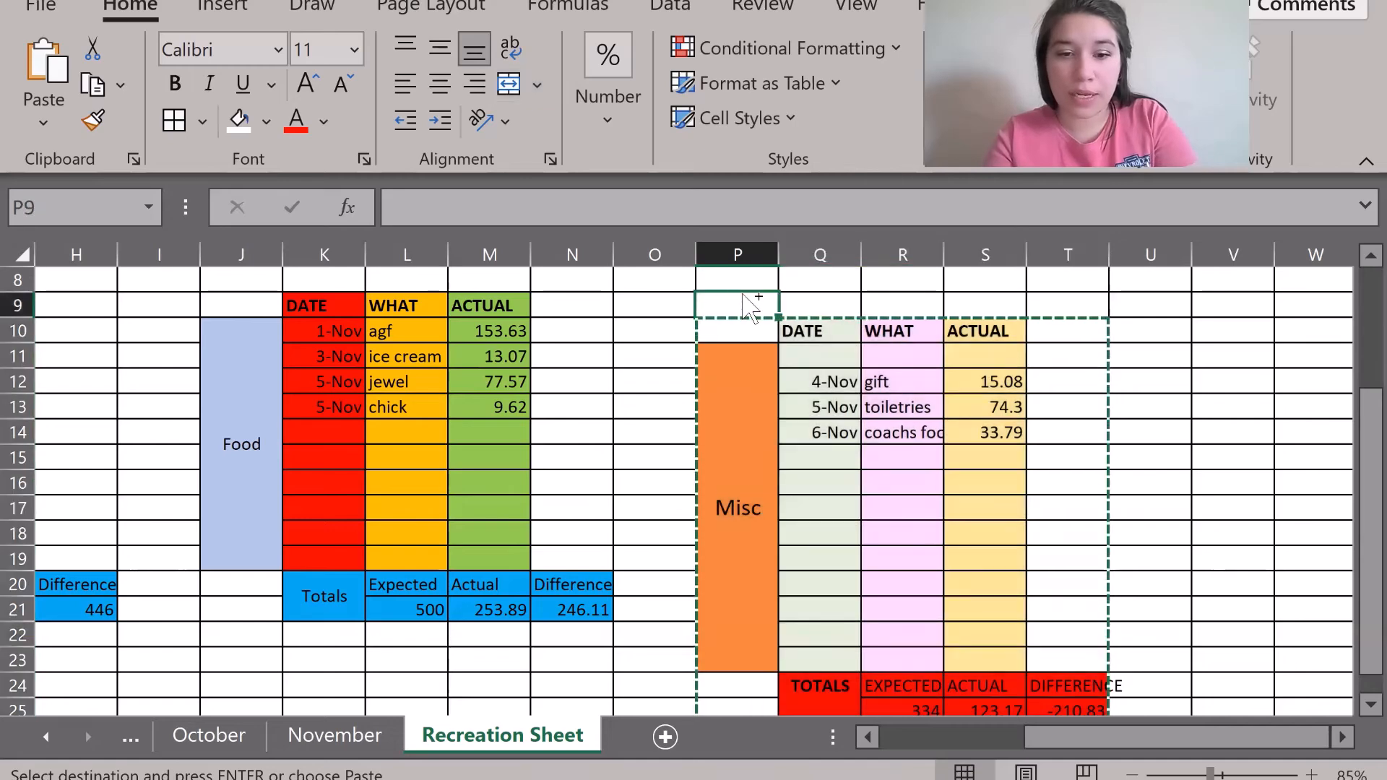
key("ctrl+v")
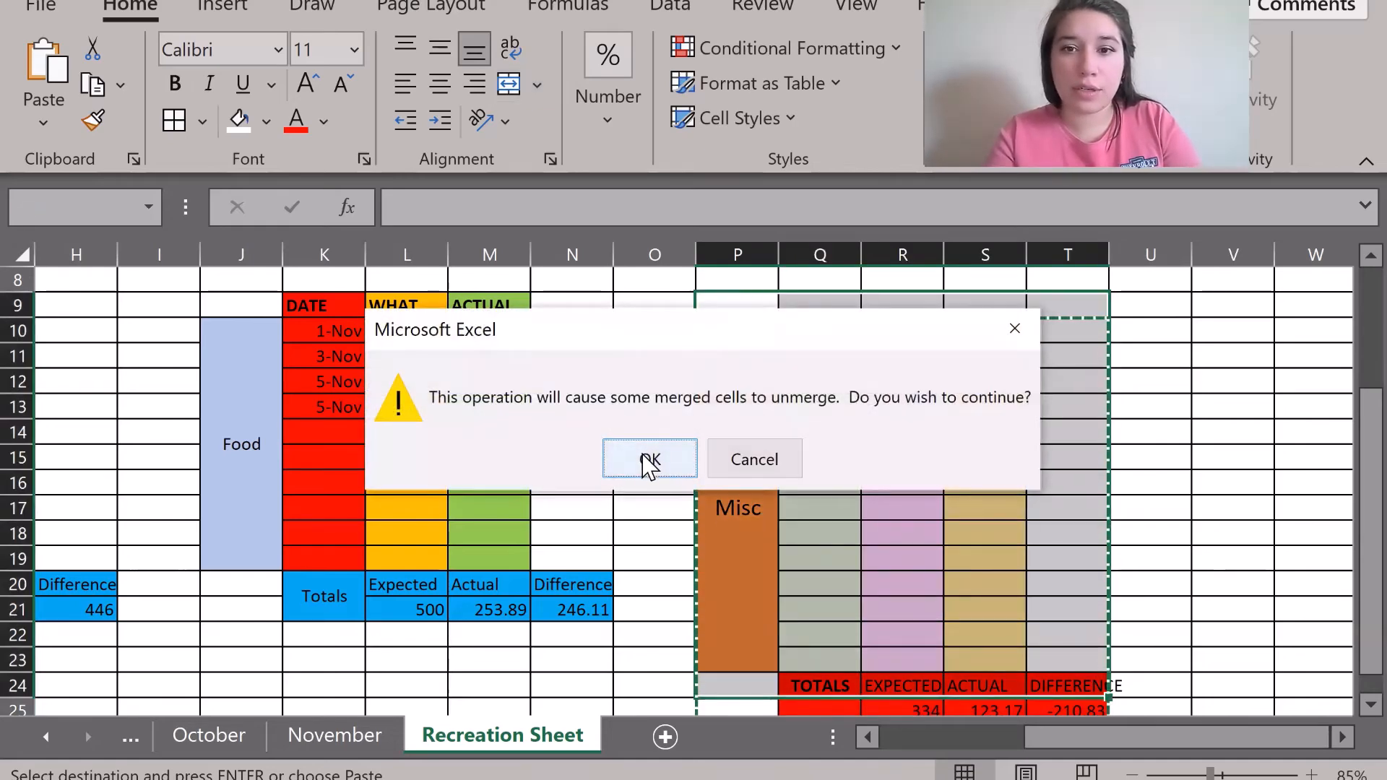
left_click(649, 460)
left_click(625, 489)
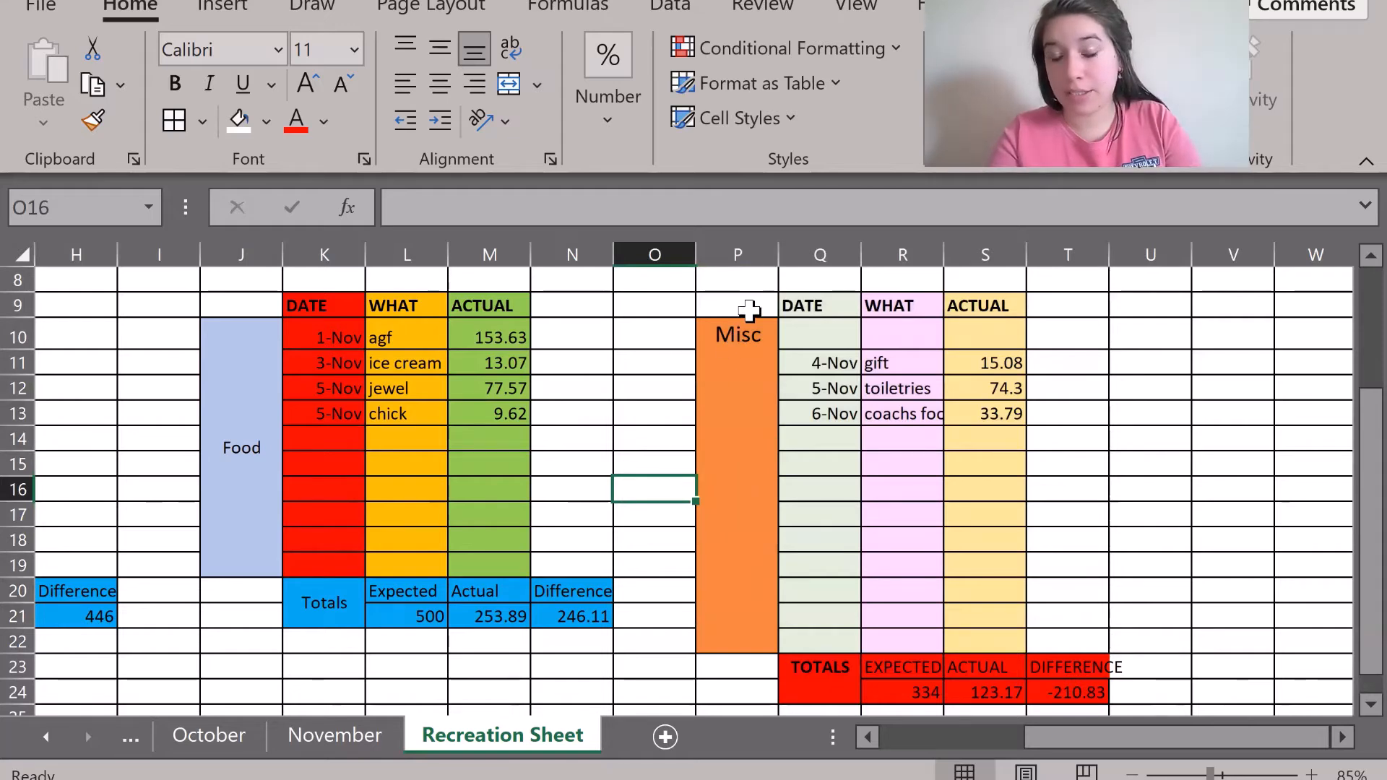
Merge and centre the orange Misc label down P10:P22, then go back to November.
left_click_drag(743, 325, 736, 538)
left_click(674, 523)
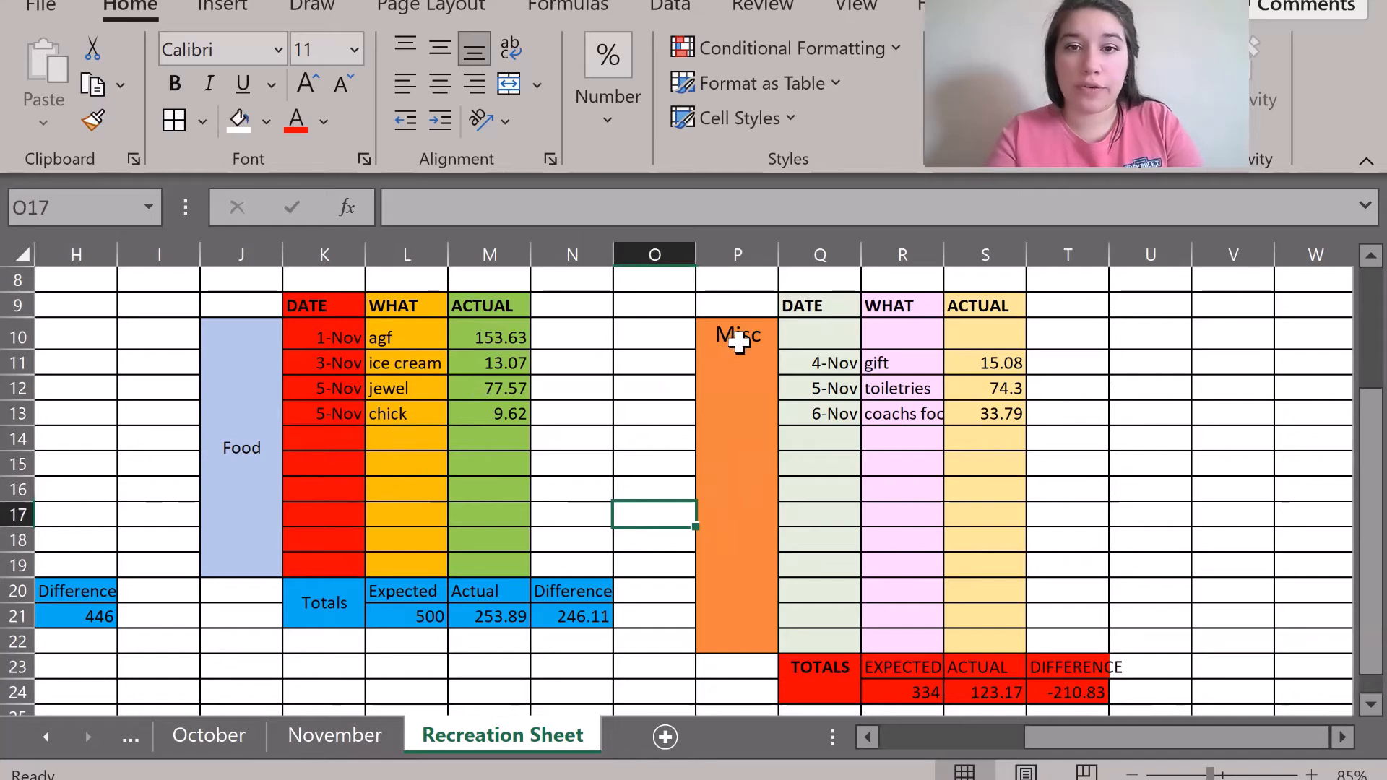
left_click_drag(733, 333, 743, 628)
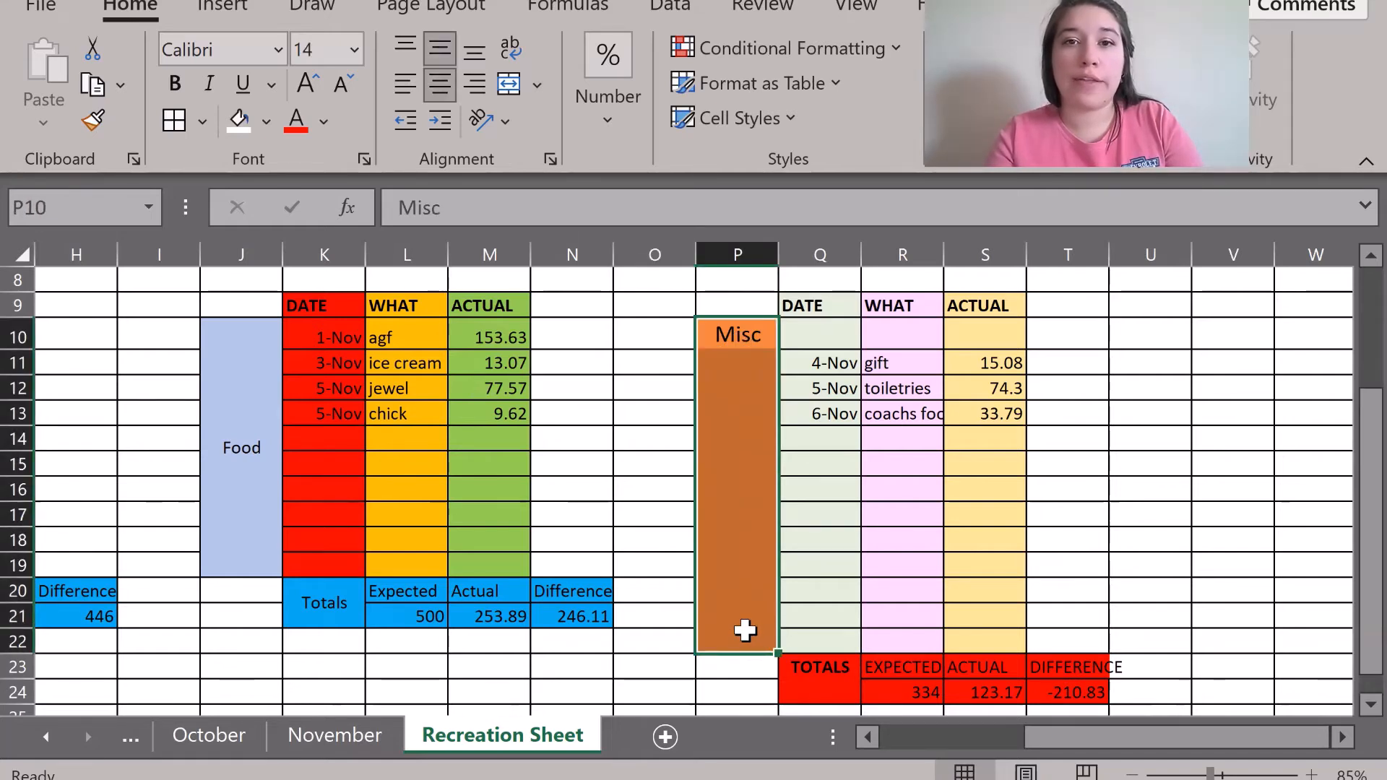
left_click(518, 86)
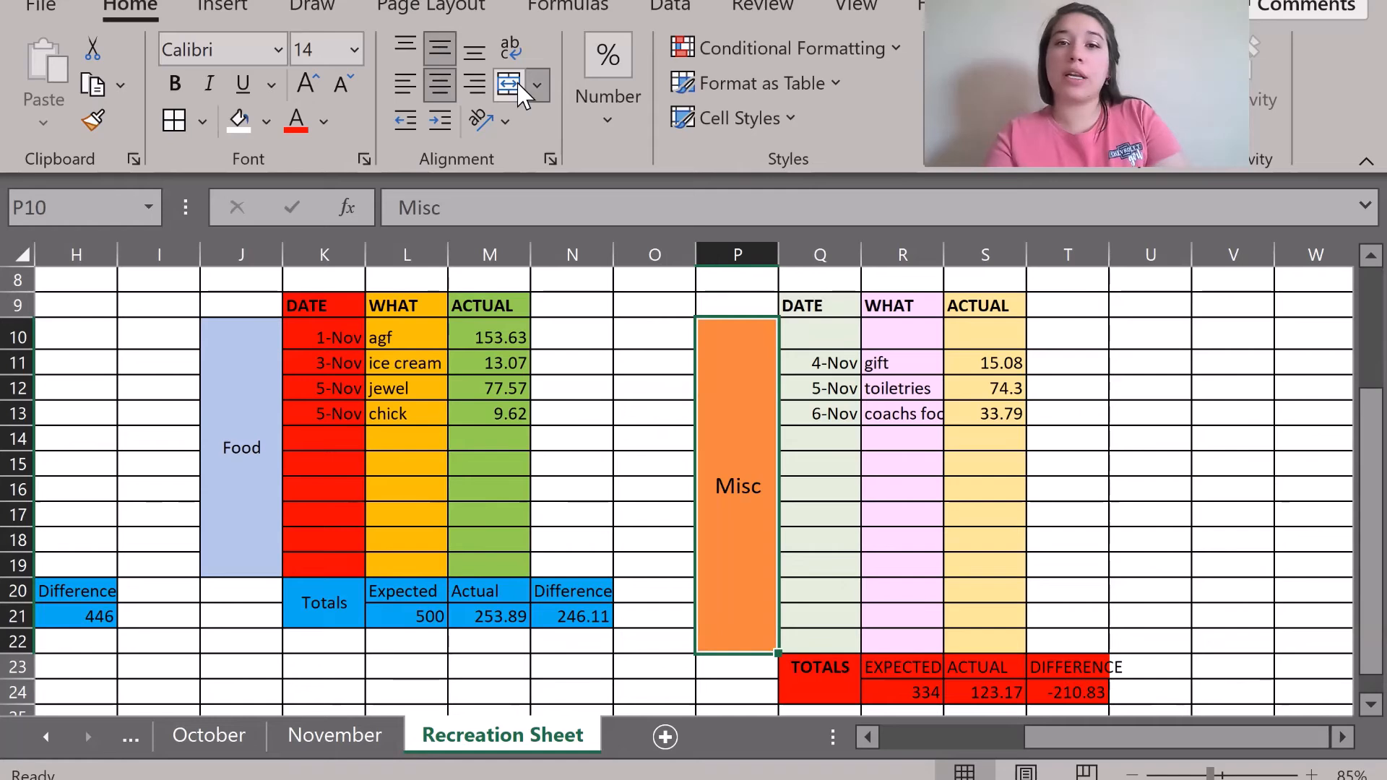
left_click(672, 493)
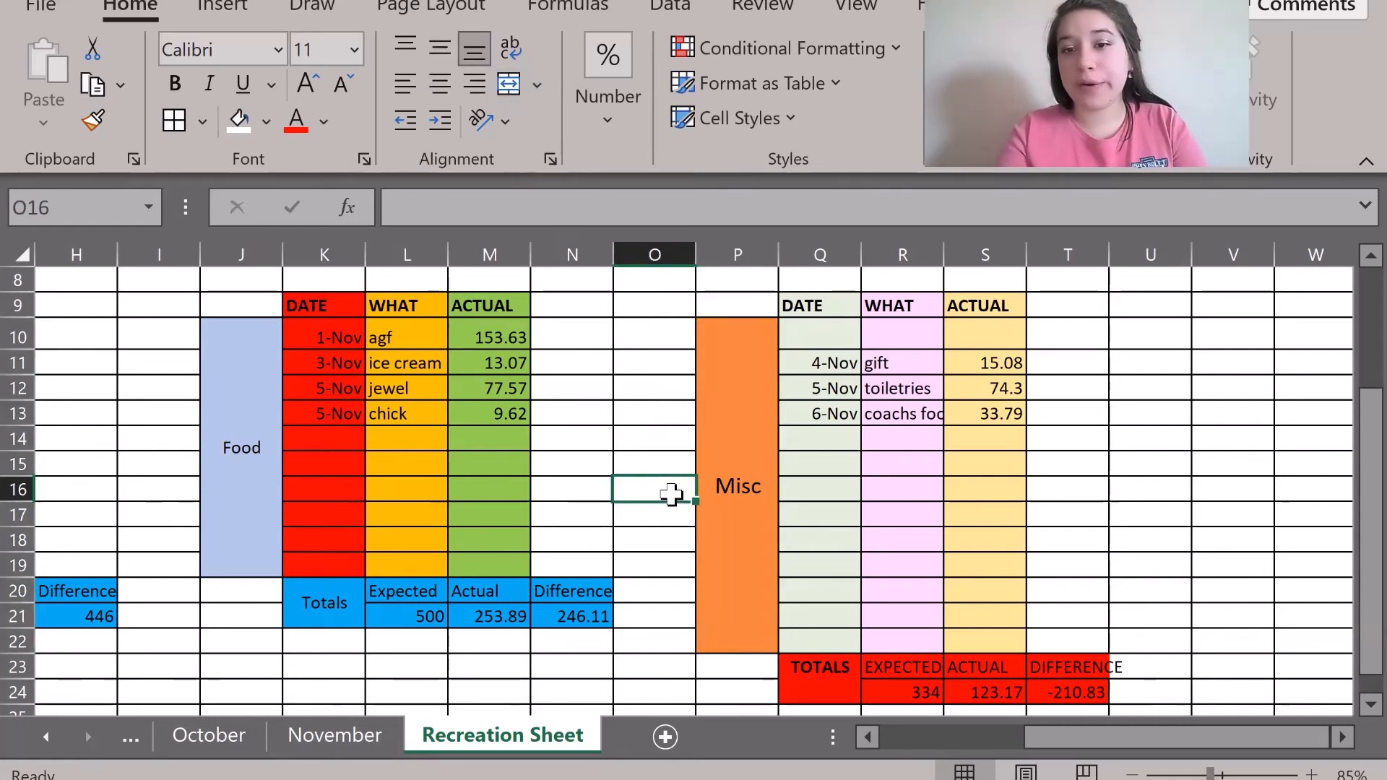
left_click(336, 735)
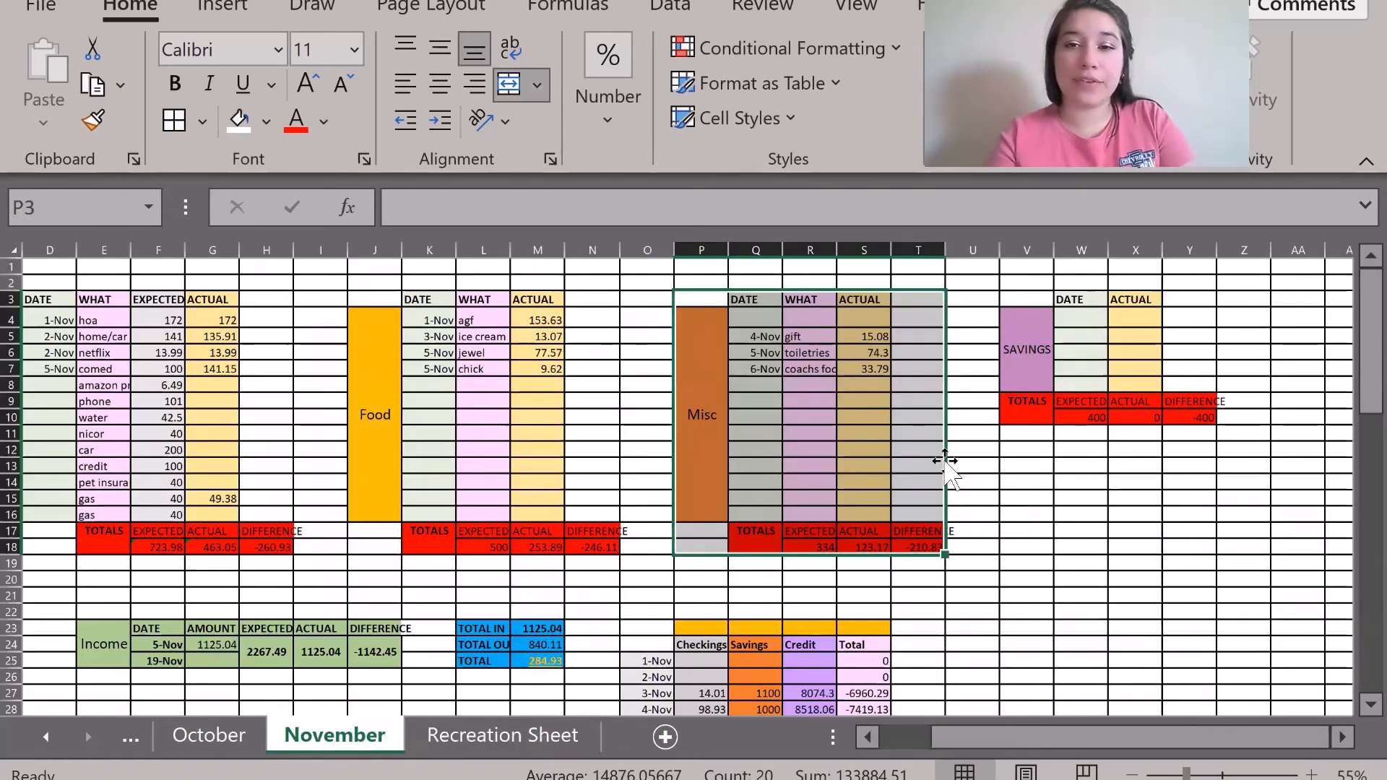
Copy November's Savings block V3:Y10 and paste it at W11 on the Recreation Sheet.
left_click(983, 531)
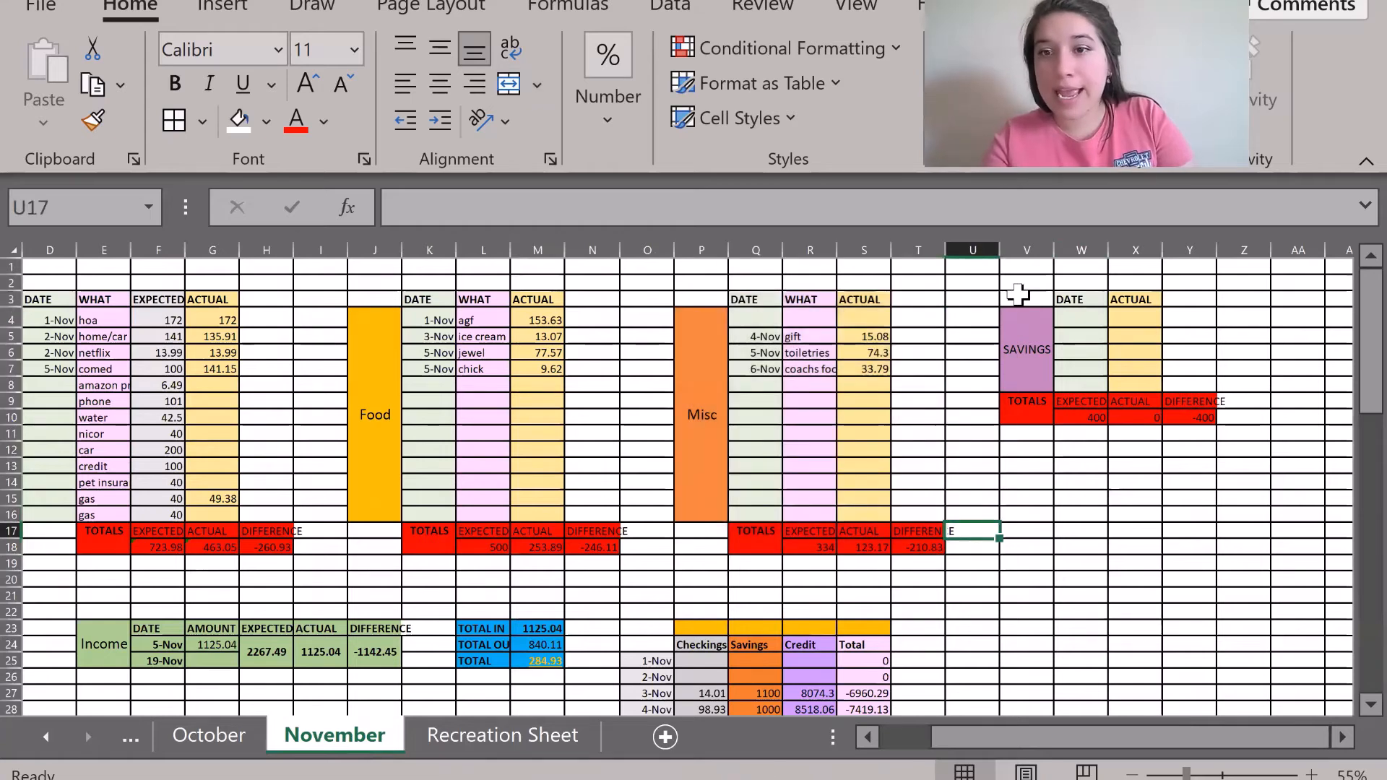
left_click_drag(1018, 292, 1192, 417)
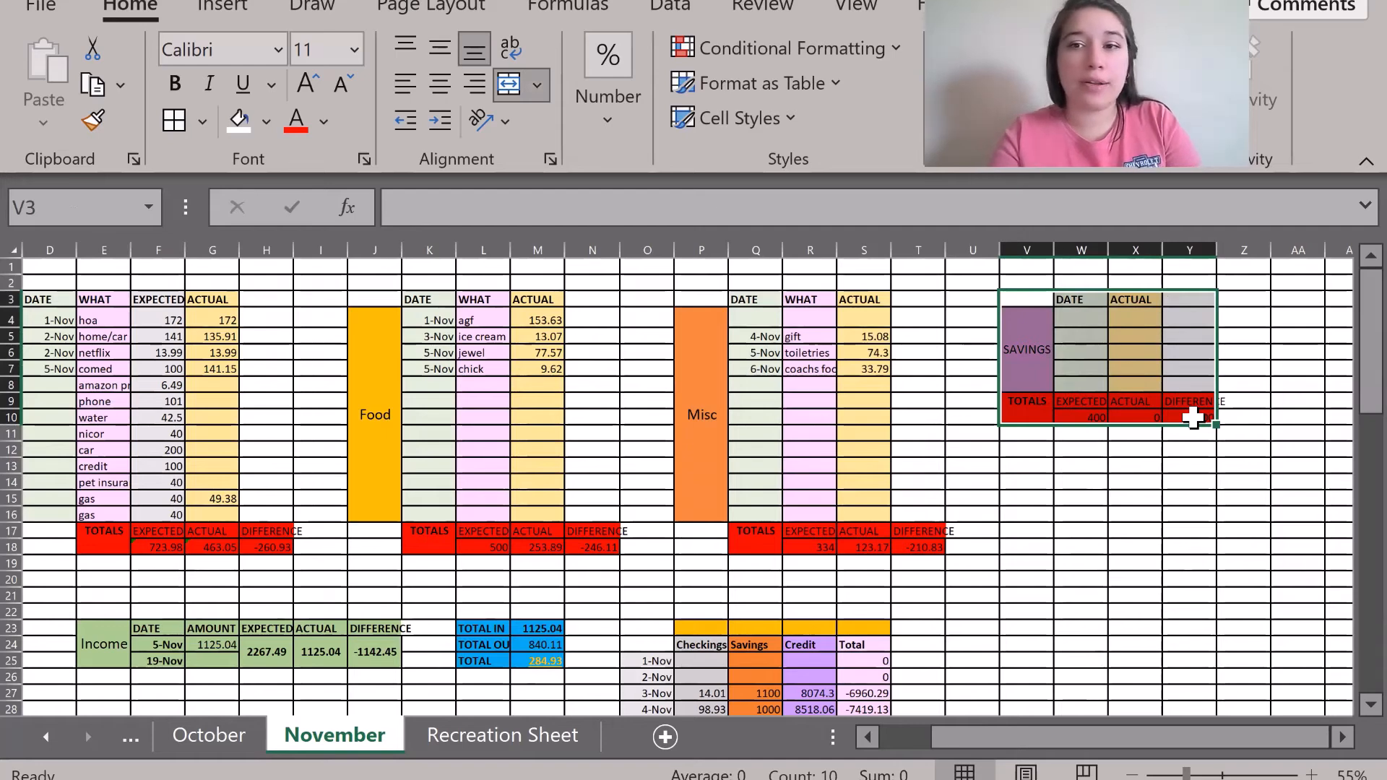
key("ctrl+c")
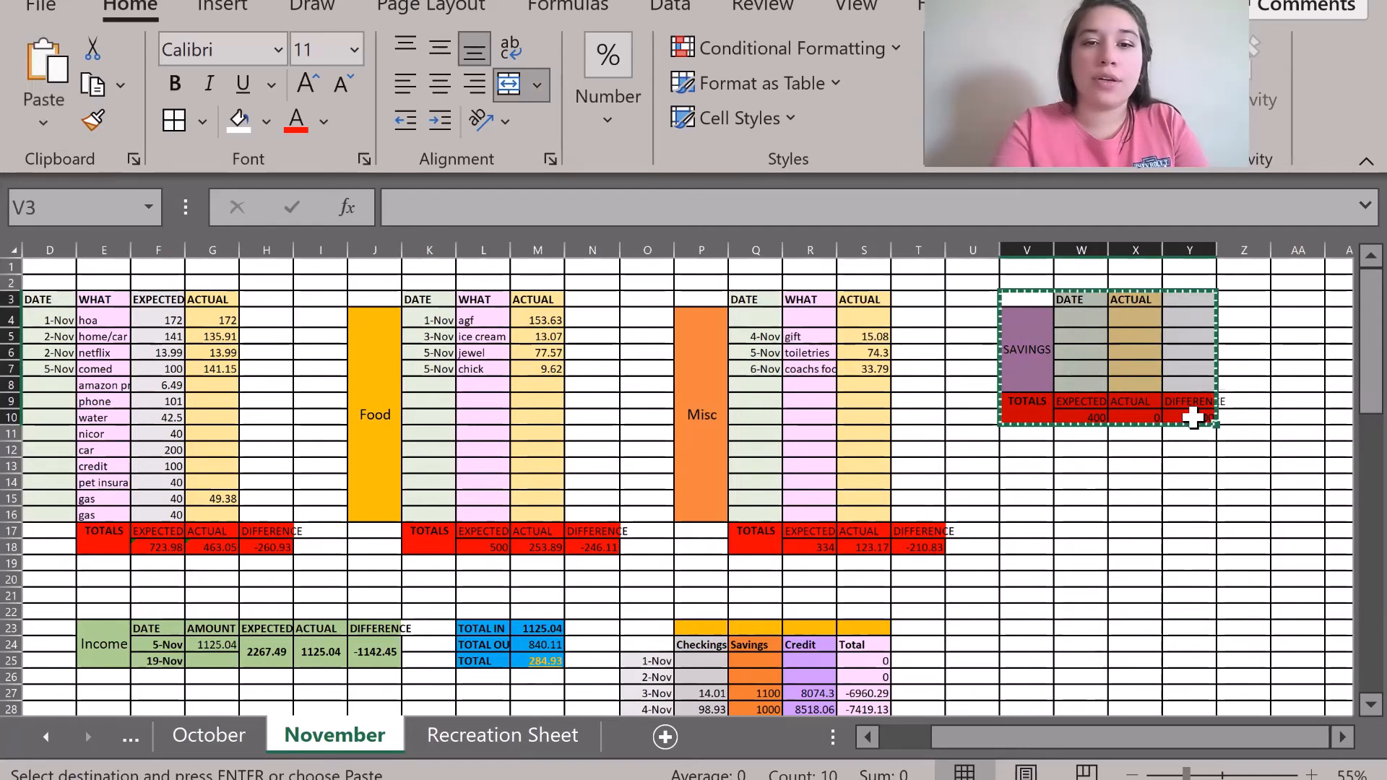
left_click(503, 737)
scroll(985, 499, "right", 3)
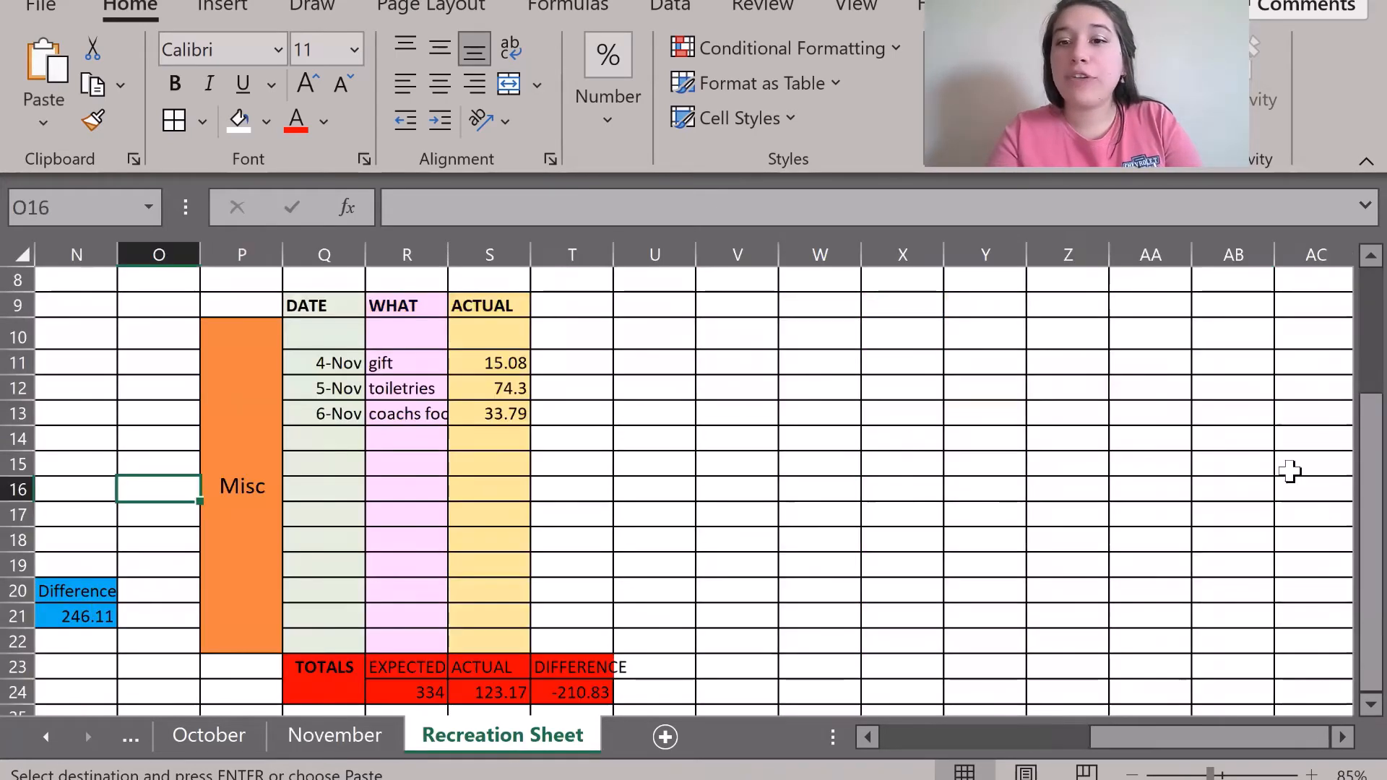
left_click(814, 359)
key("ctrl+v")
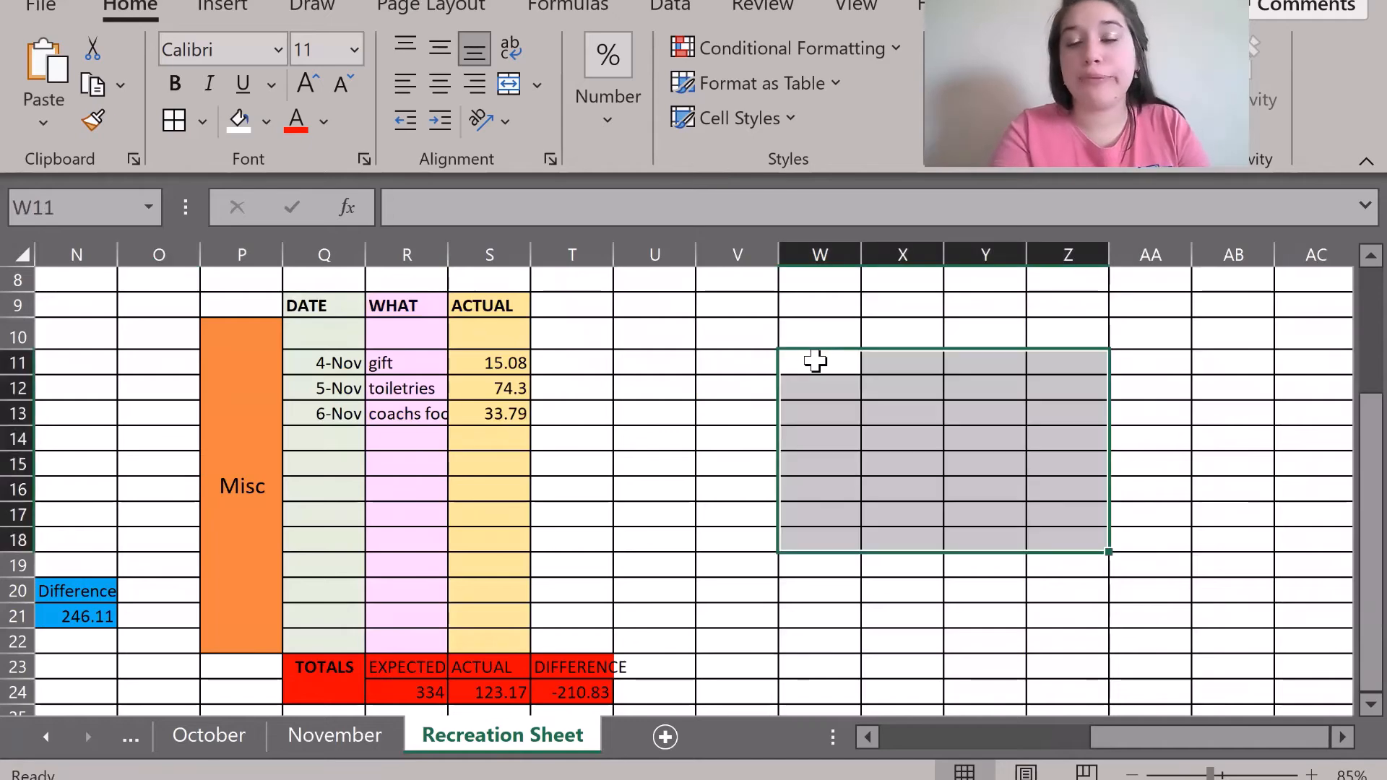
left_click(683, 512)
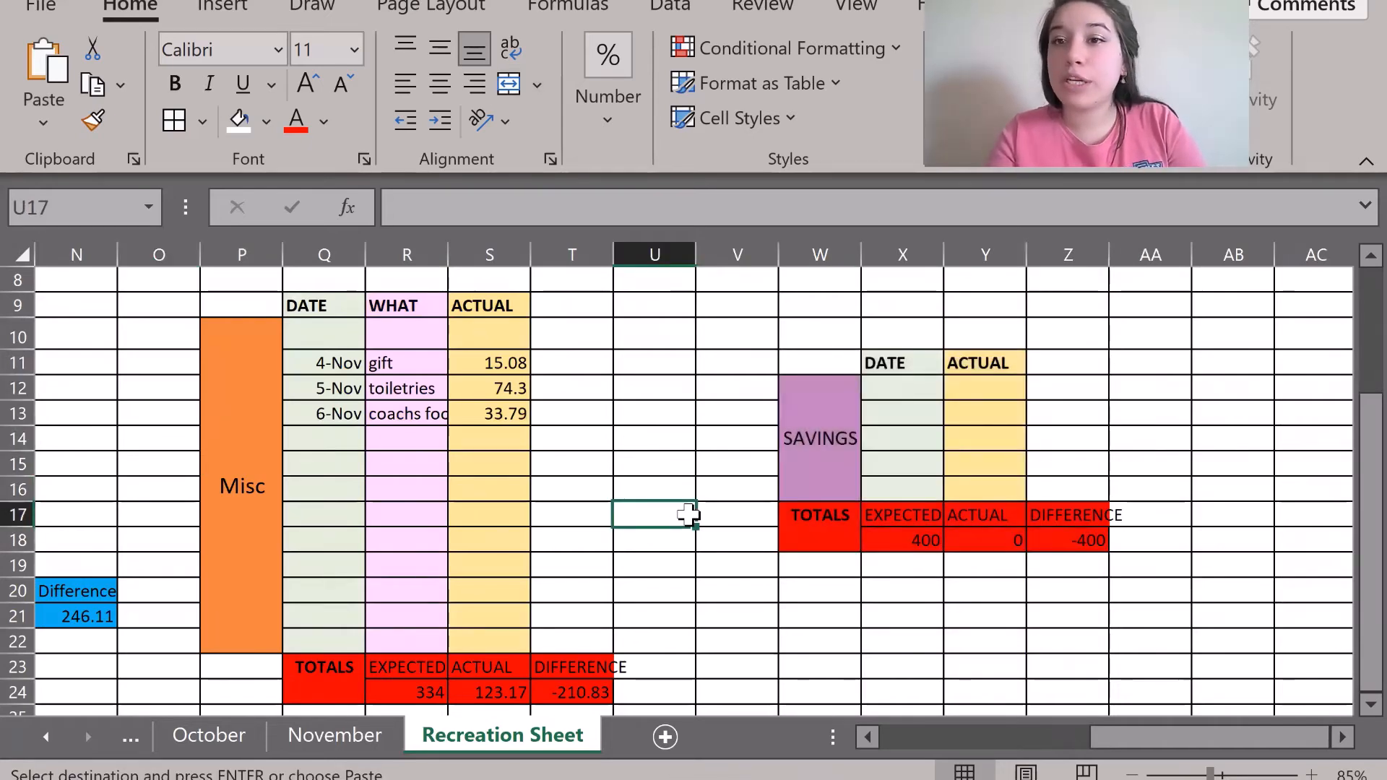
Scroll around the Recreation Sheet to review the new layout, then return to November.
scroll(688, 514, "left", 6)
scroll(688, 514, "down", 4)
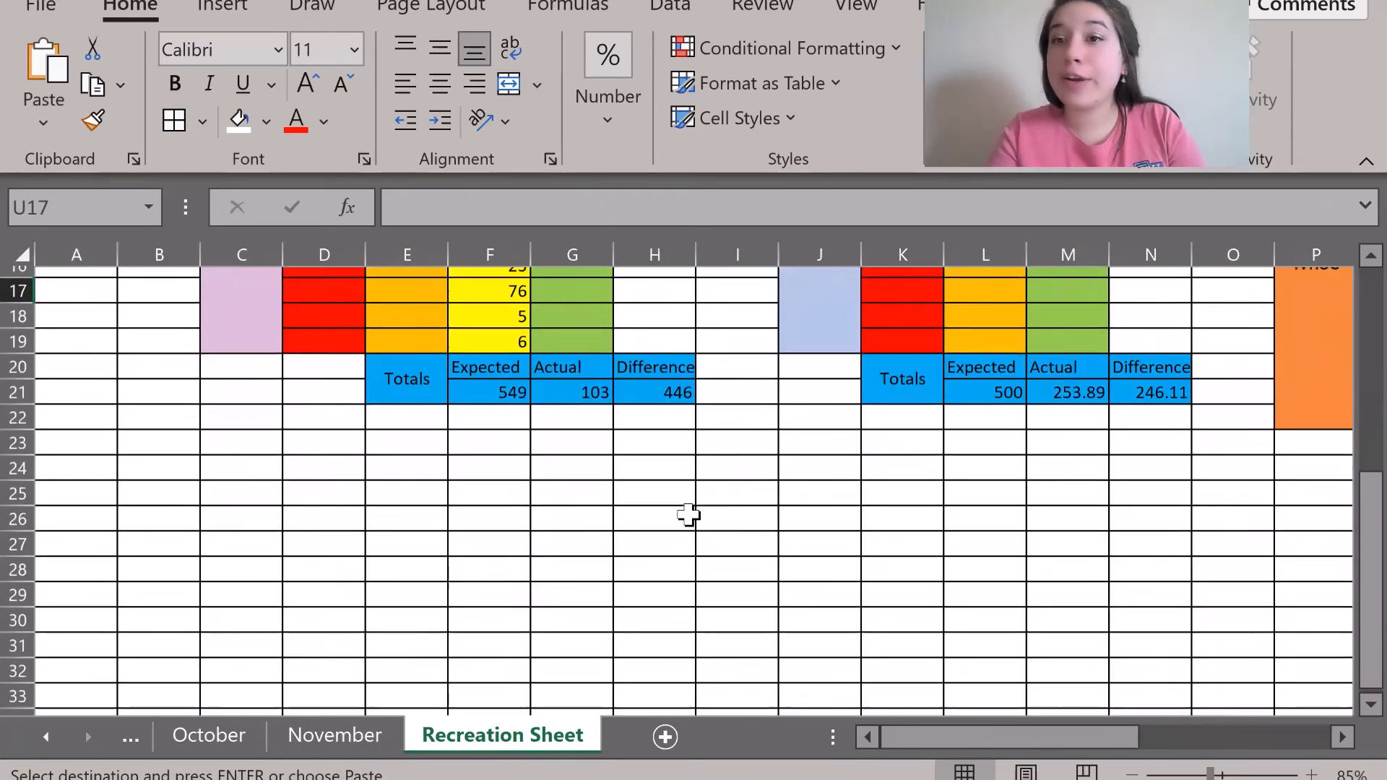
scroll(802, 442, "up", 1)
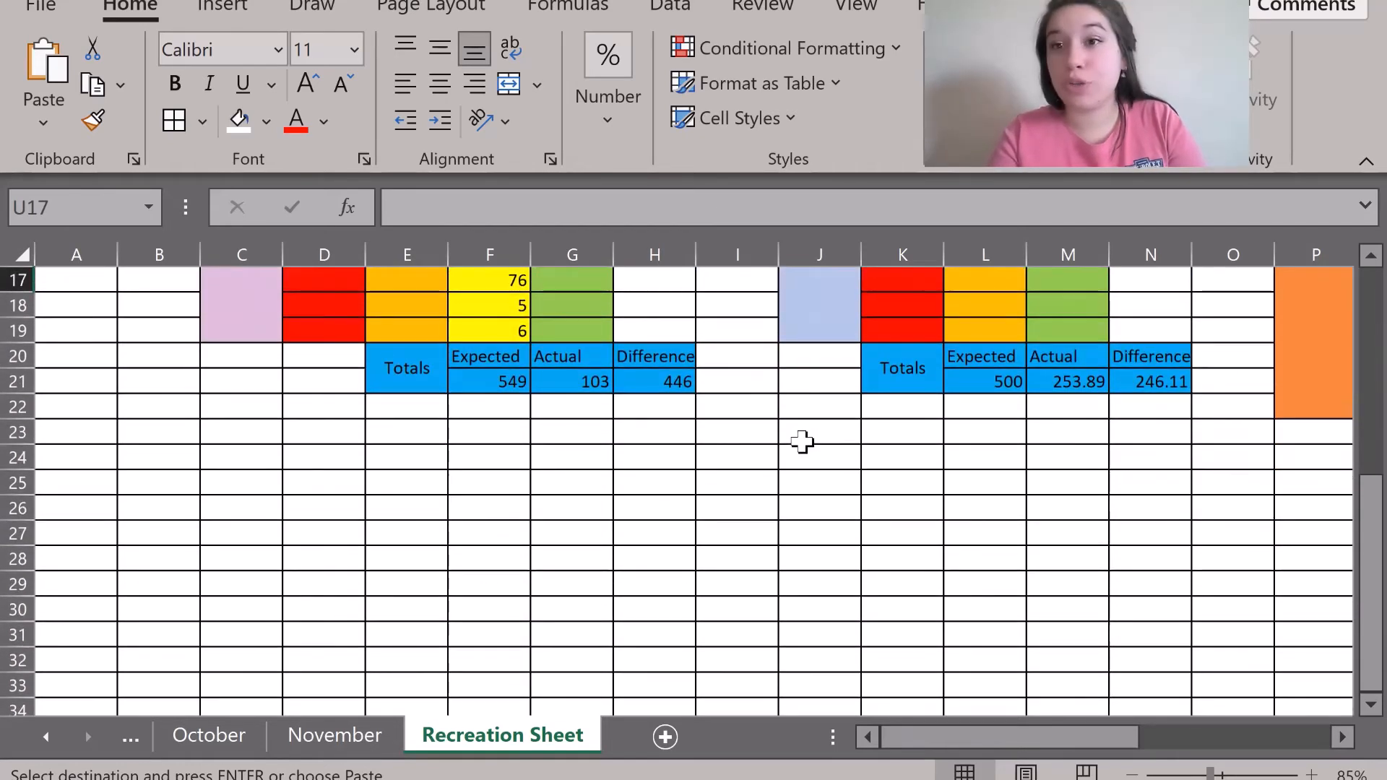
scroll(802, 442, "up", 3)
scroll(802, 442, "right", 3)
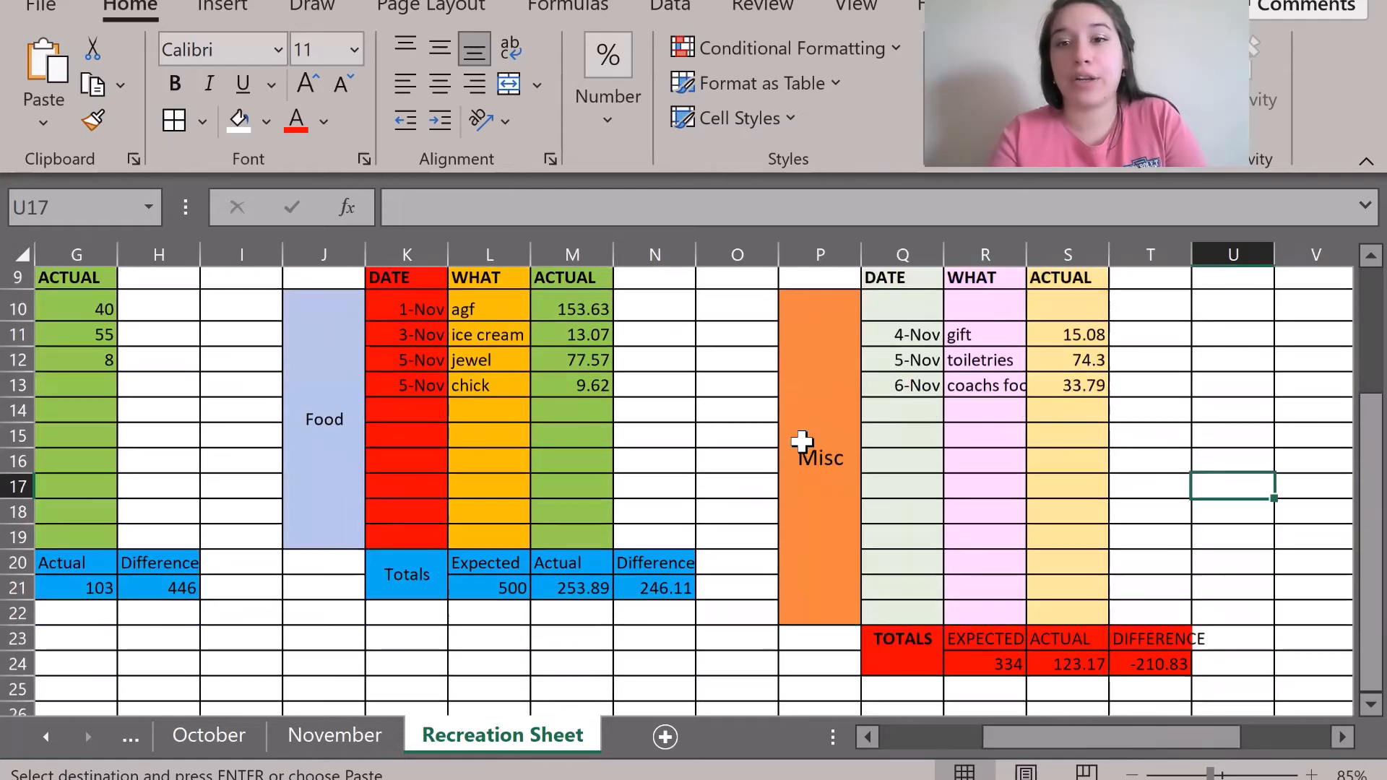
scroll(802, 441, "down", 1)
scroll(802, 441, "left", 3)
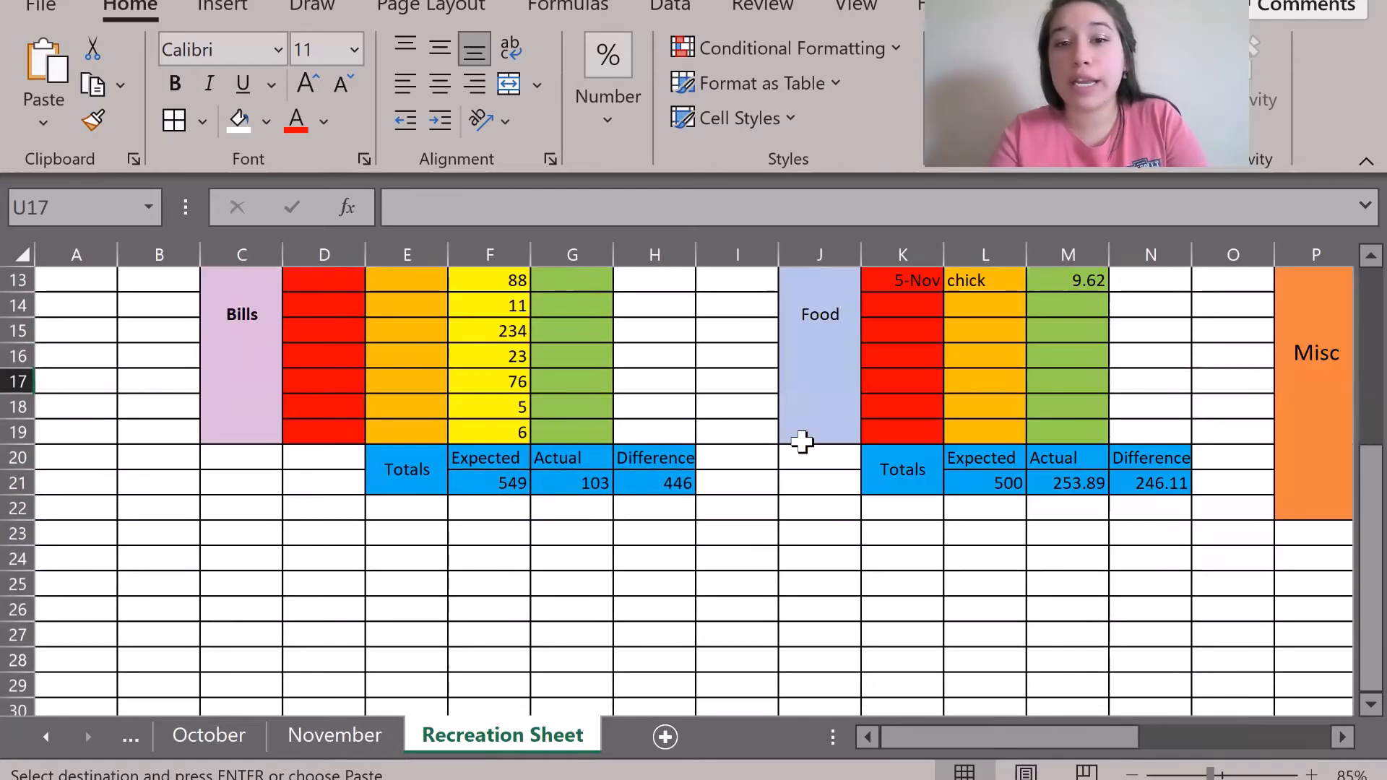
scroll(802, 442, "down", 2)
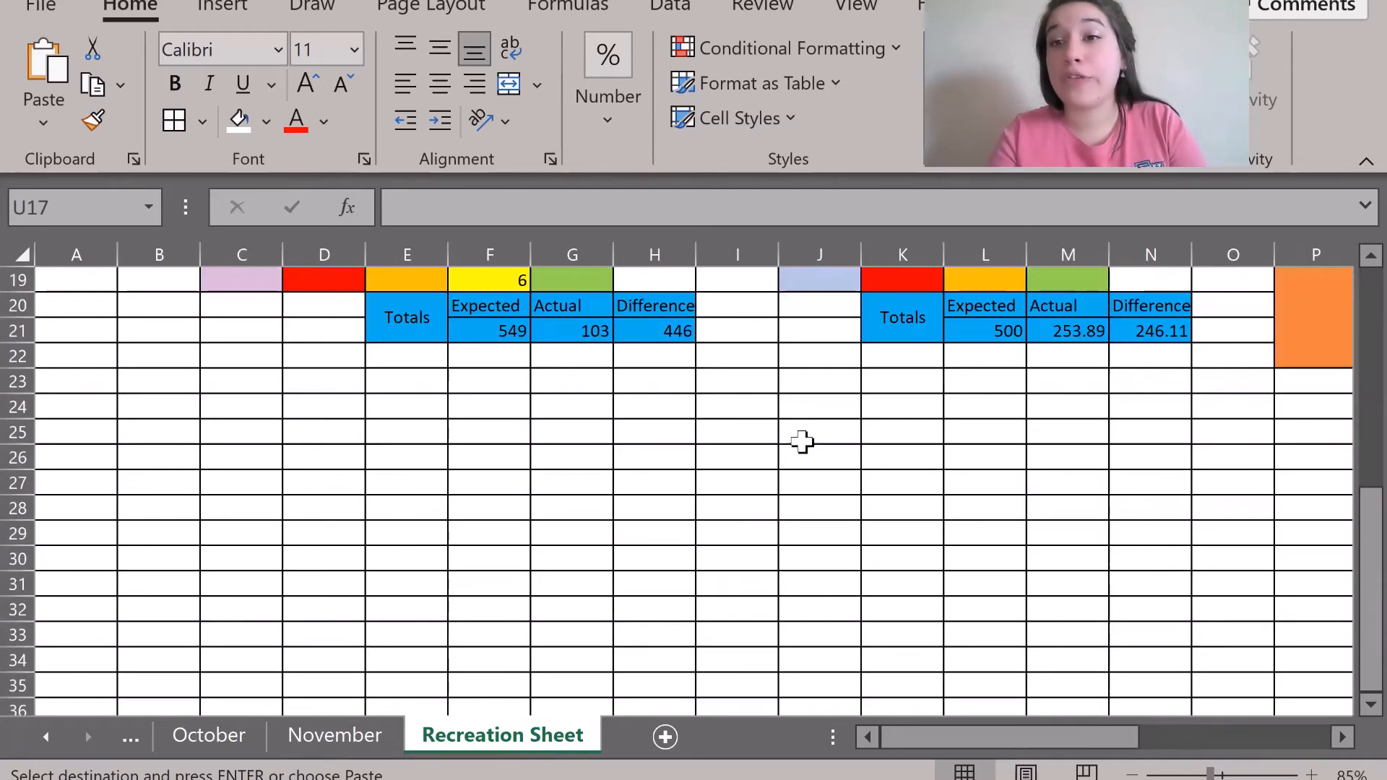
left_click(345, 736)
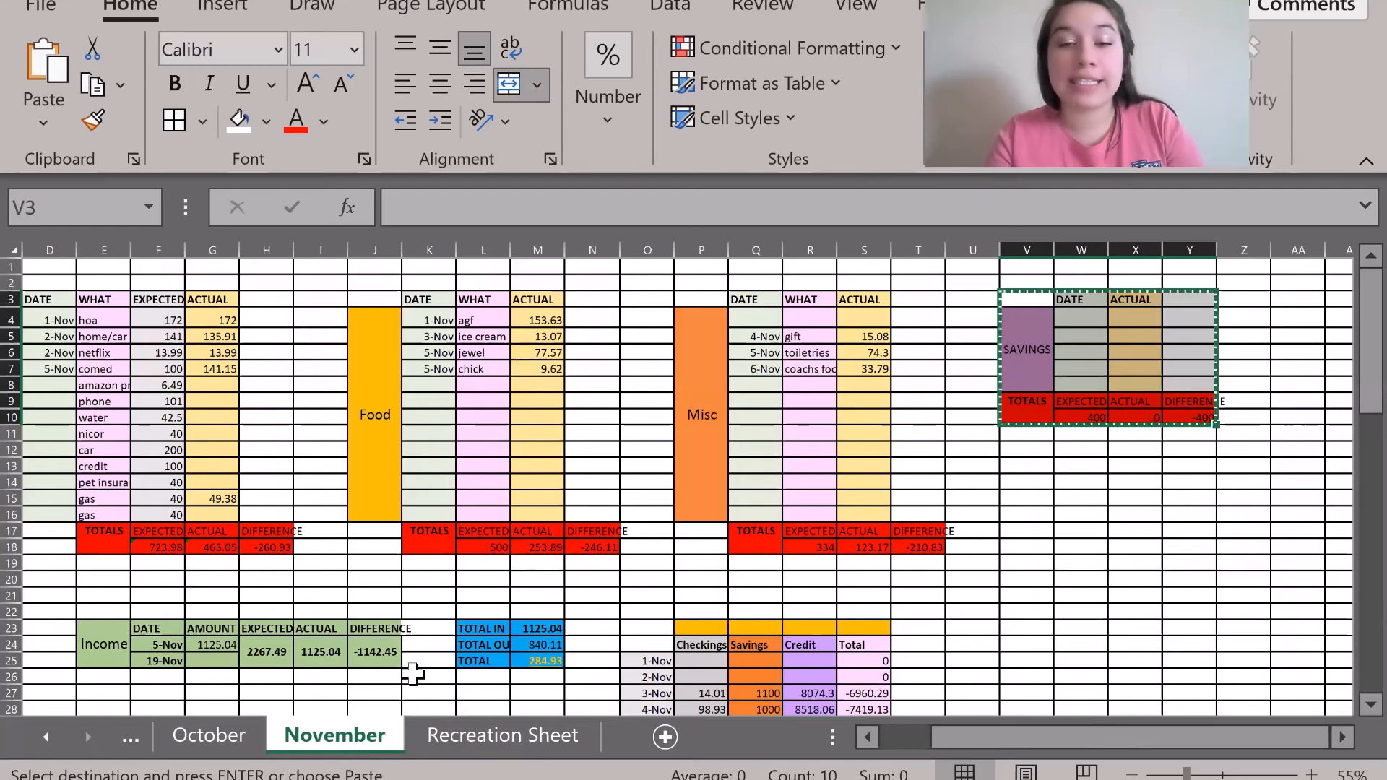
Scroll down November and inspect its Income table E23:J25 by selecting it.
scroll(607, 520, "down", 1)
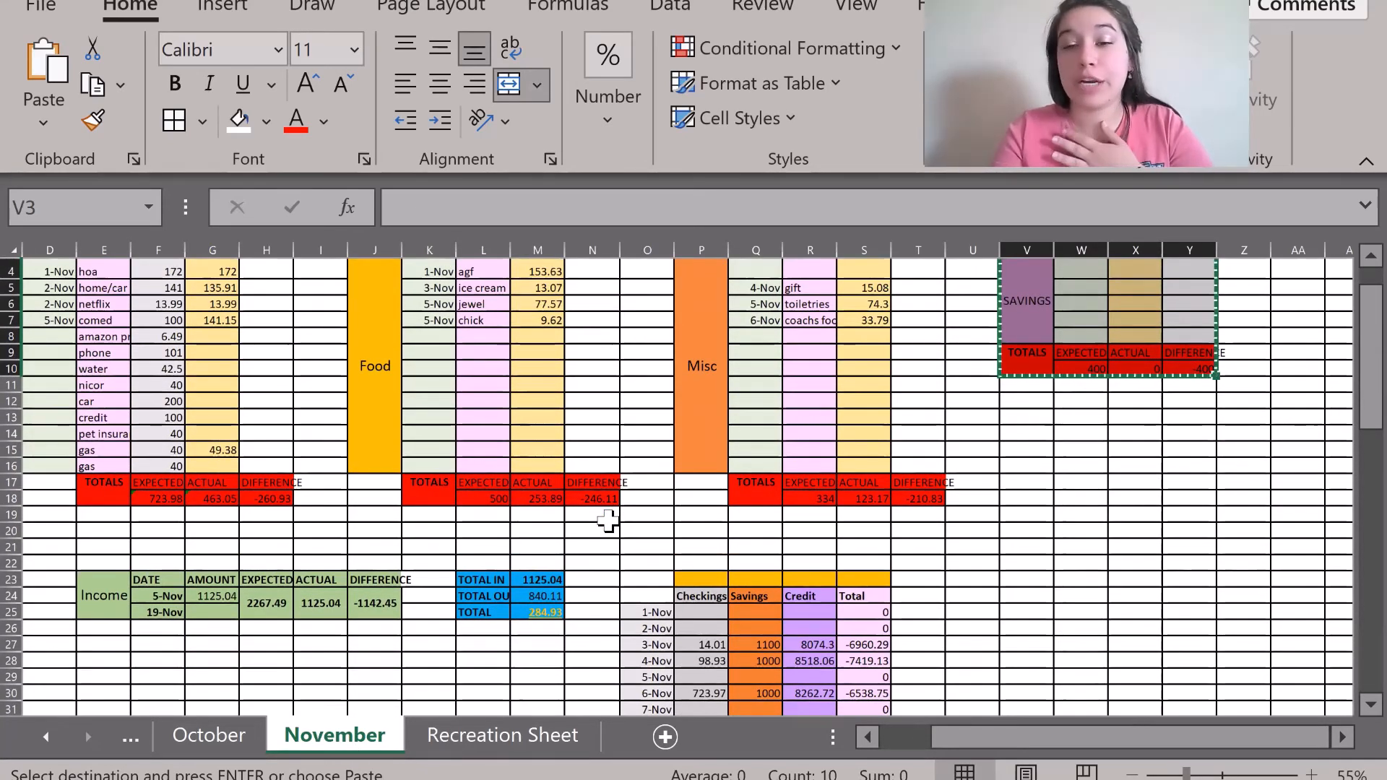
scroll(607, 520, "down", 1)
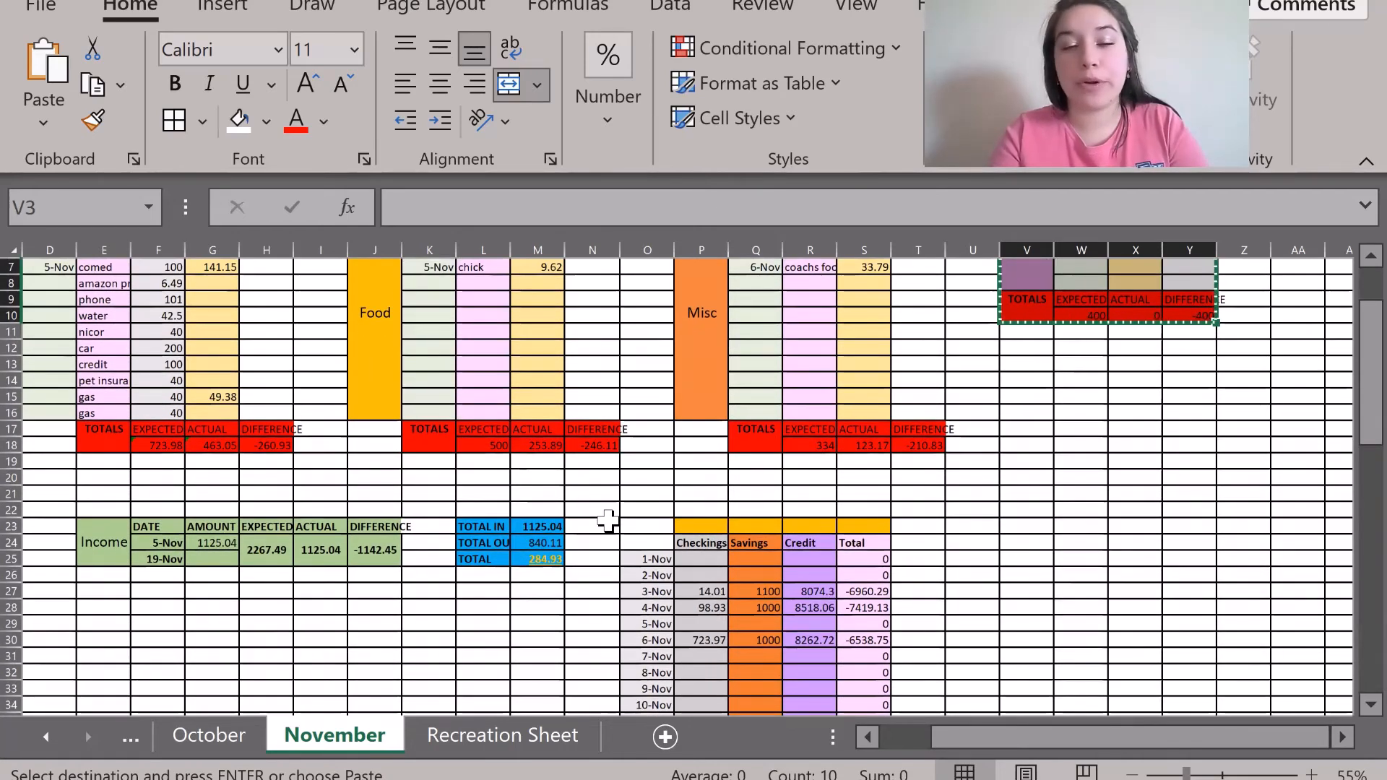
scroll(607, 520, "down", 1)
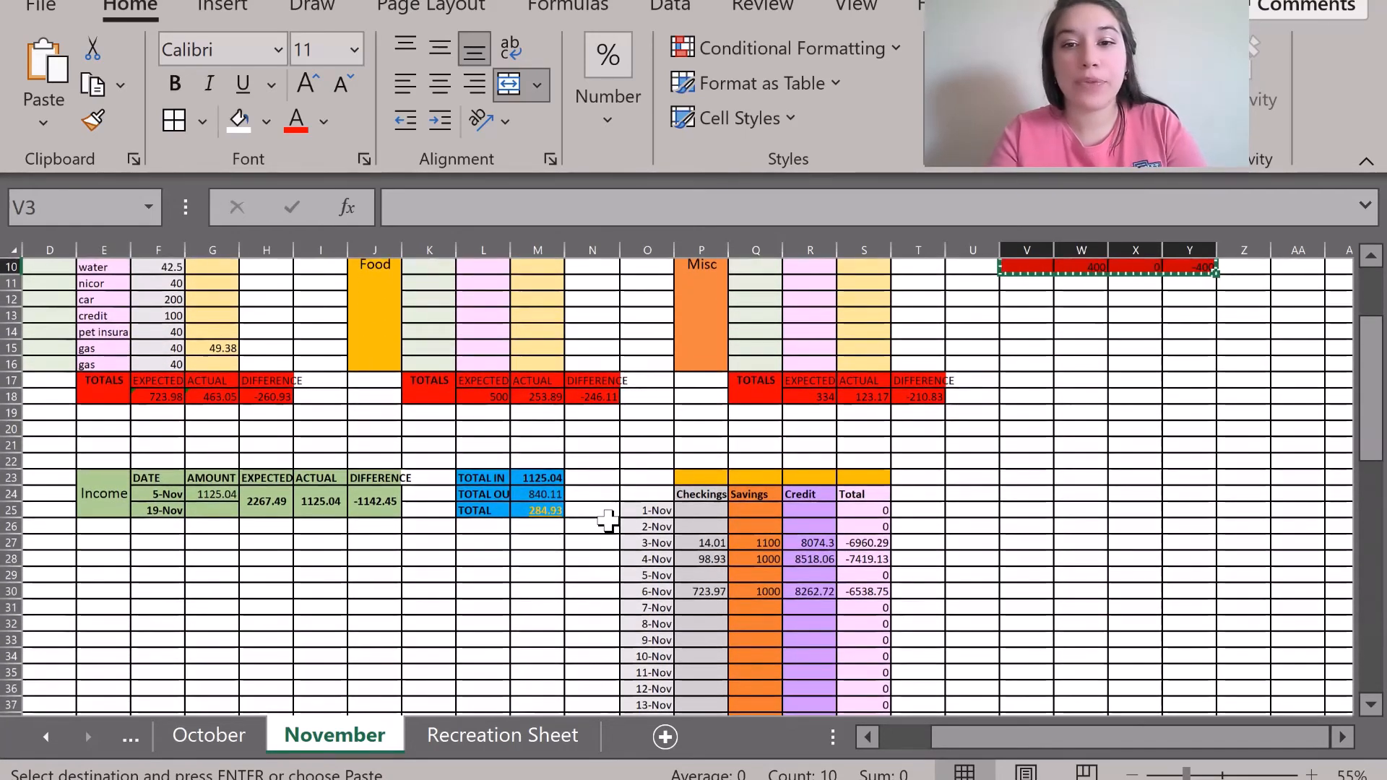
scroll(606, 520, "down", 1)
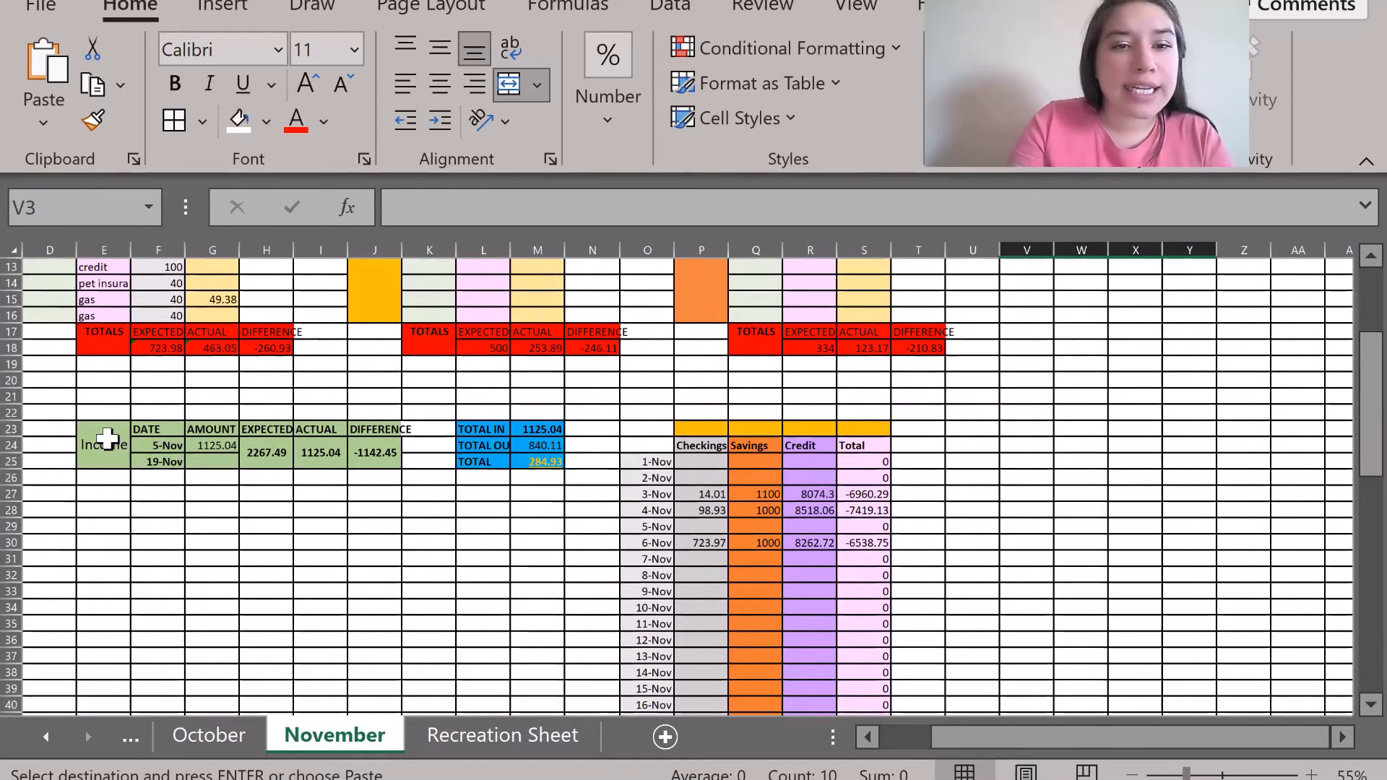
left_click_drag(108, 442, 390, 457)
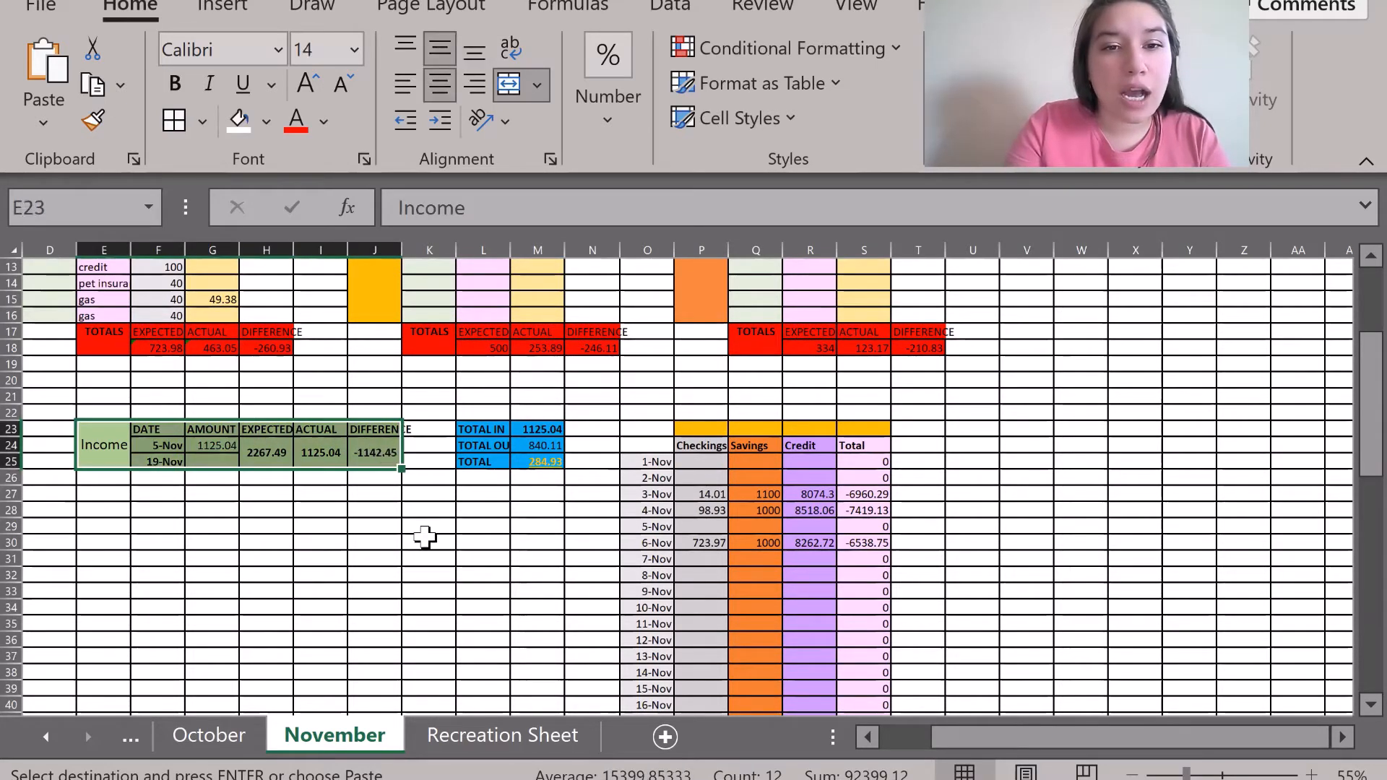
left_click(428, 541)
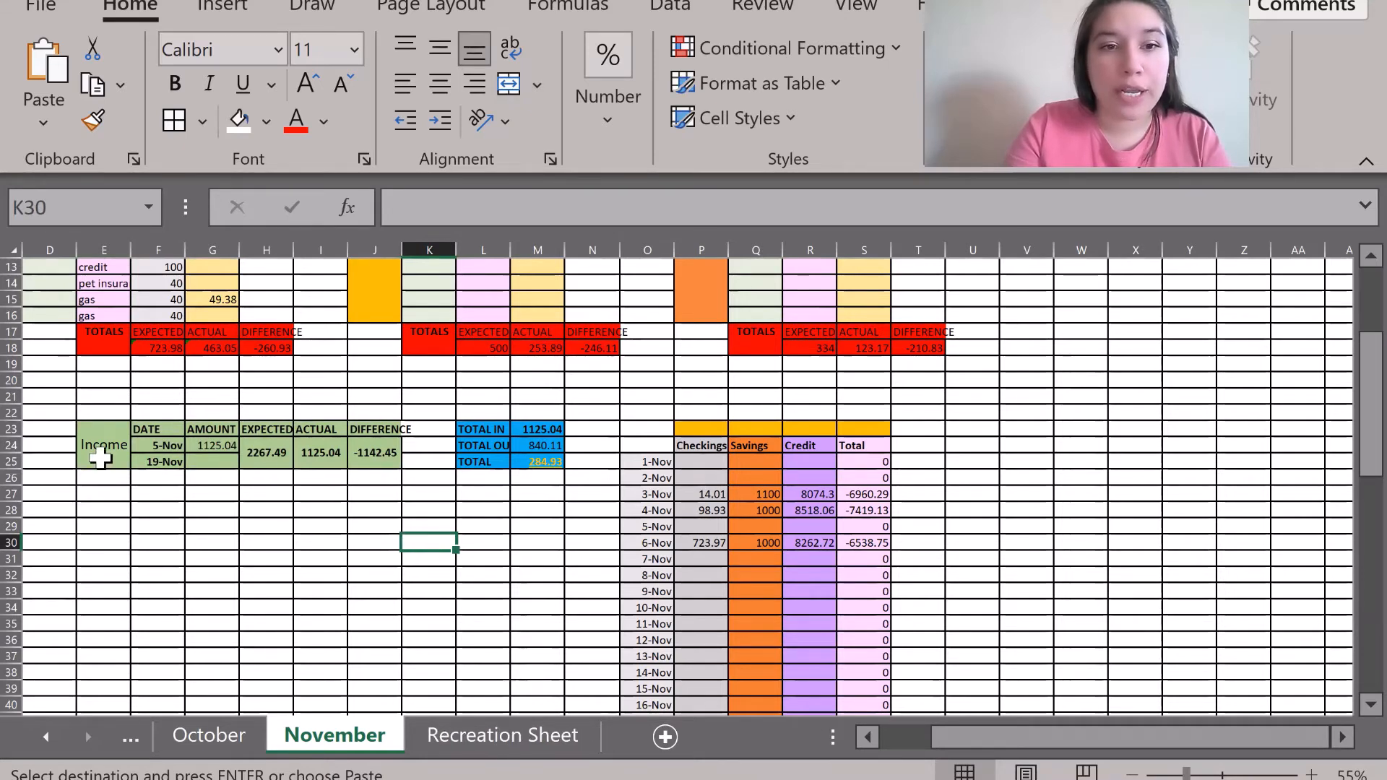
left_click_drag(100, 457, 377, 446)
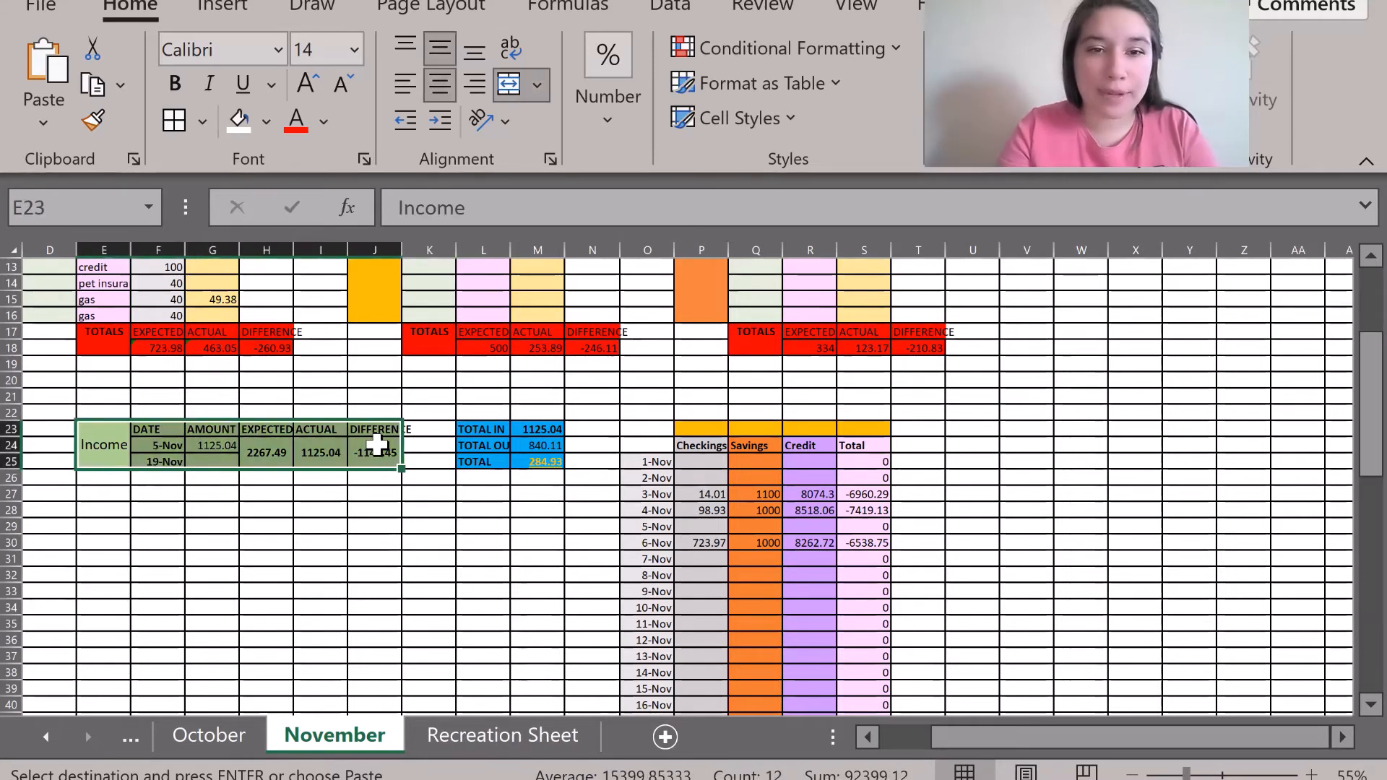
left_click(418, 576)
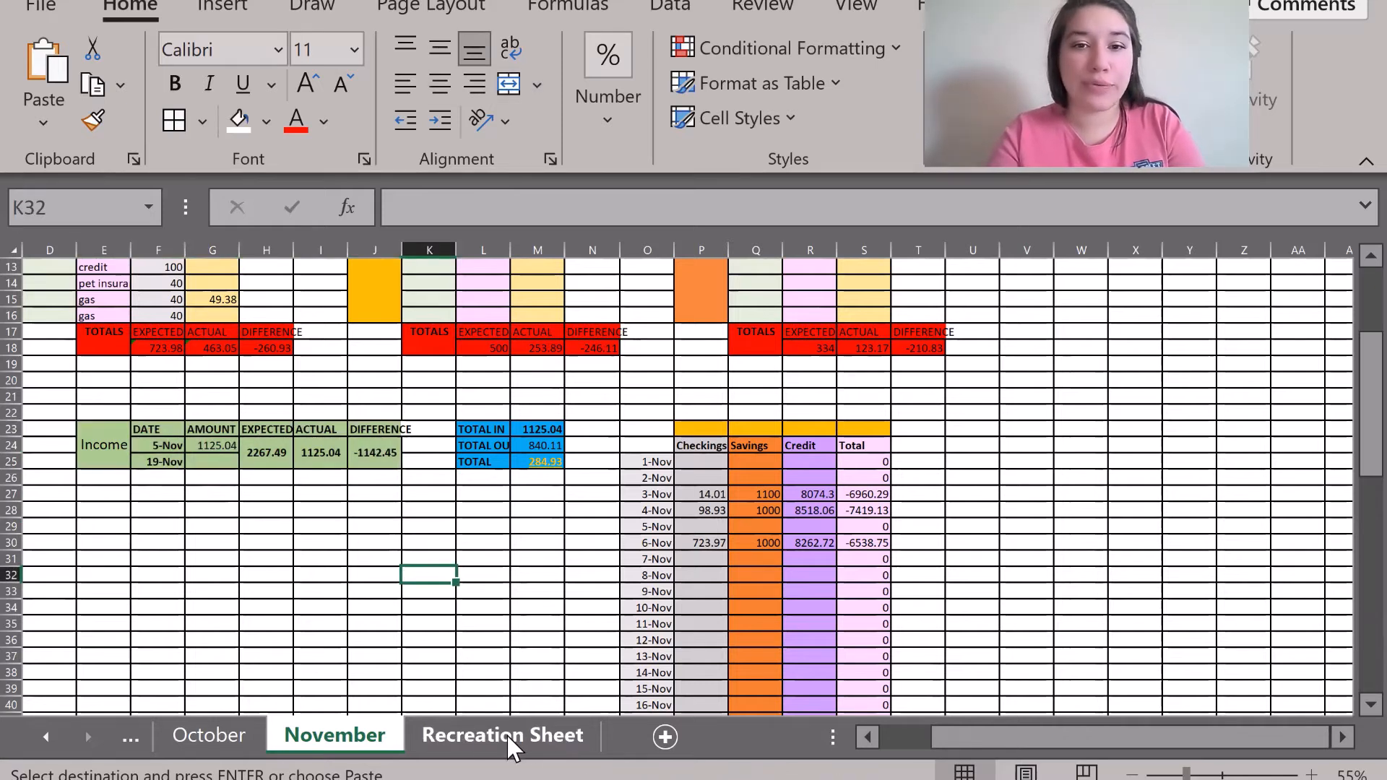
Inspect November's TOTAL IN summary and daily tracker, then bring up the Recreation Sheet.
left_click_drag(476, 433, 545, 462)
left_click(542, 561)
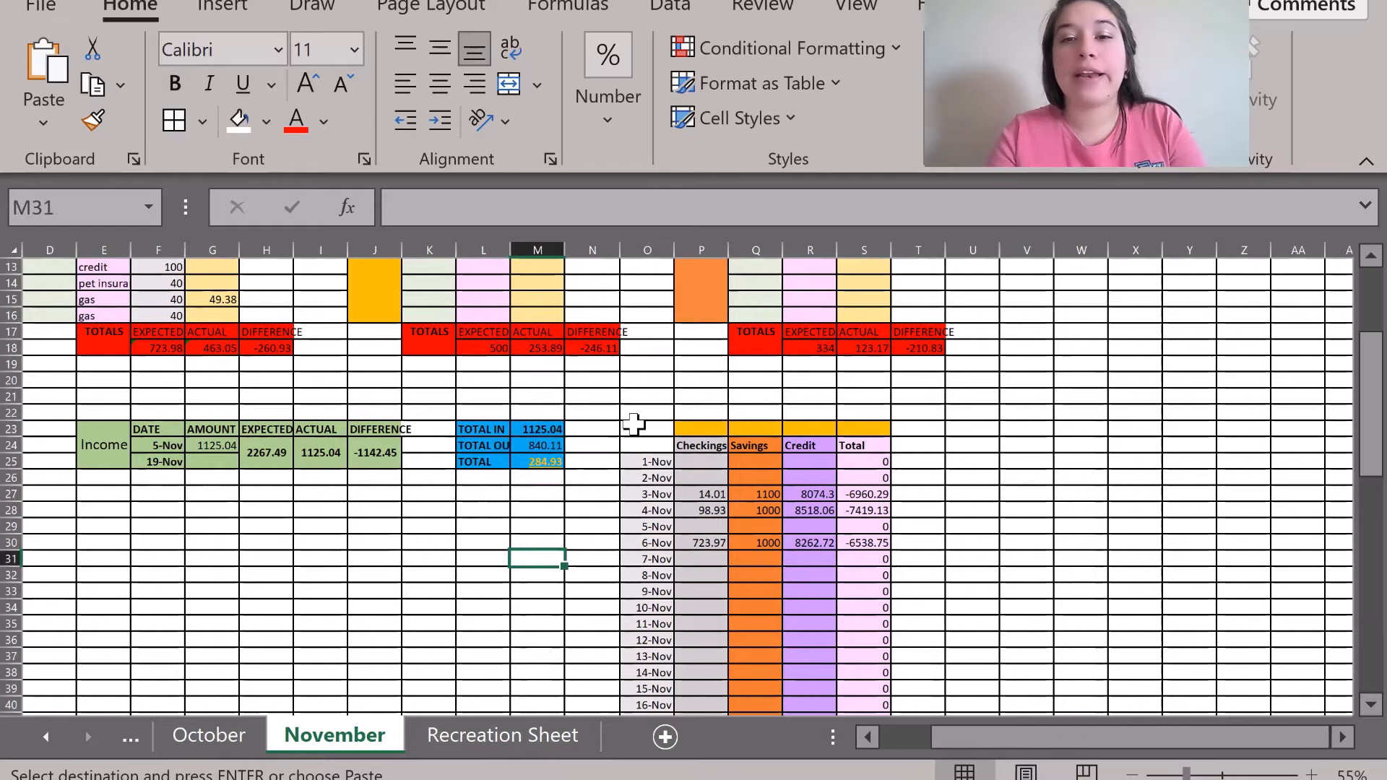
left_click_drag(633, 424, 875, 585)
left_click(993, 525)
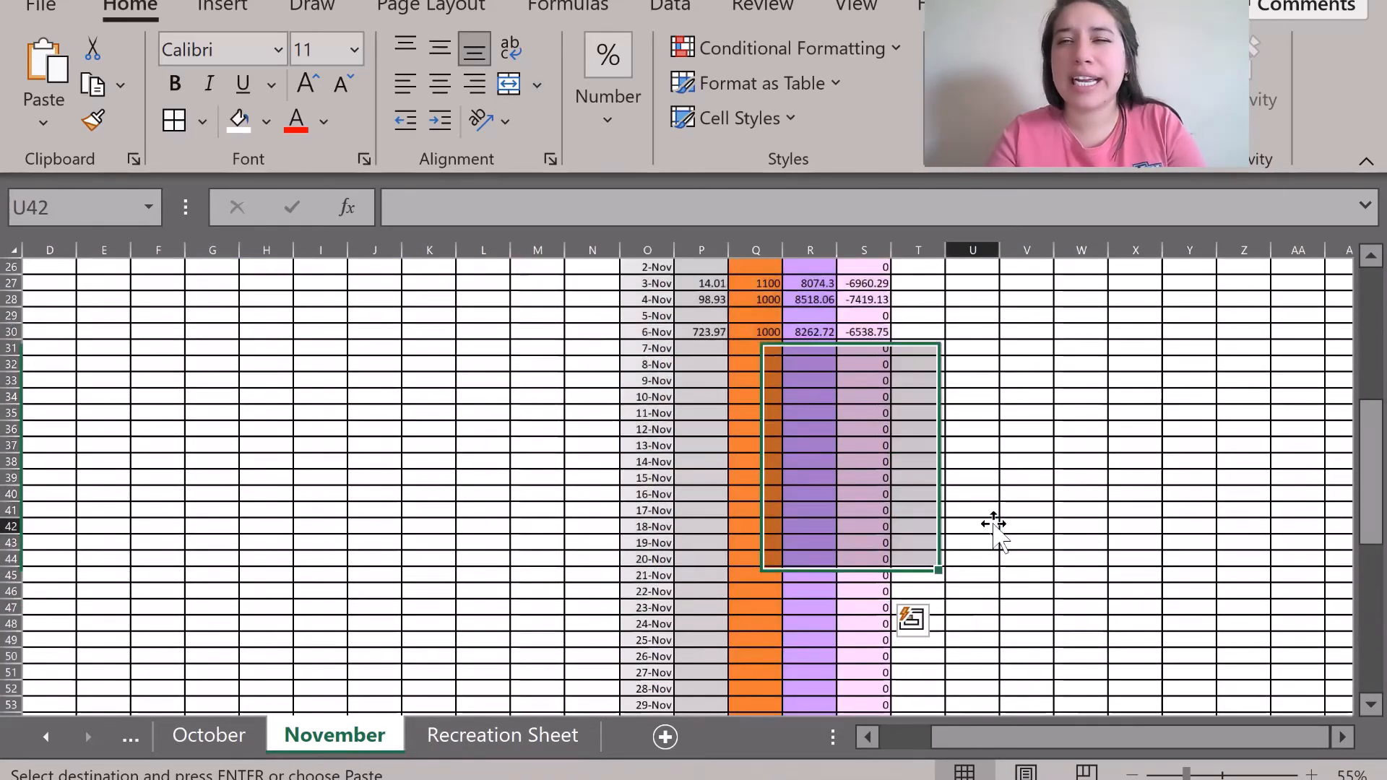
scroll(993, 525, "up", 2)
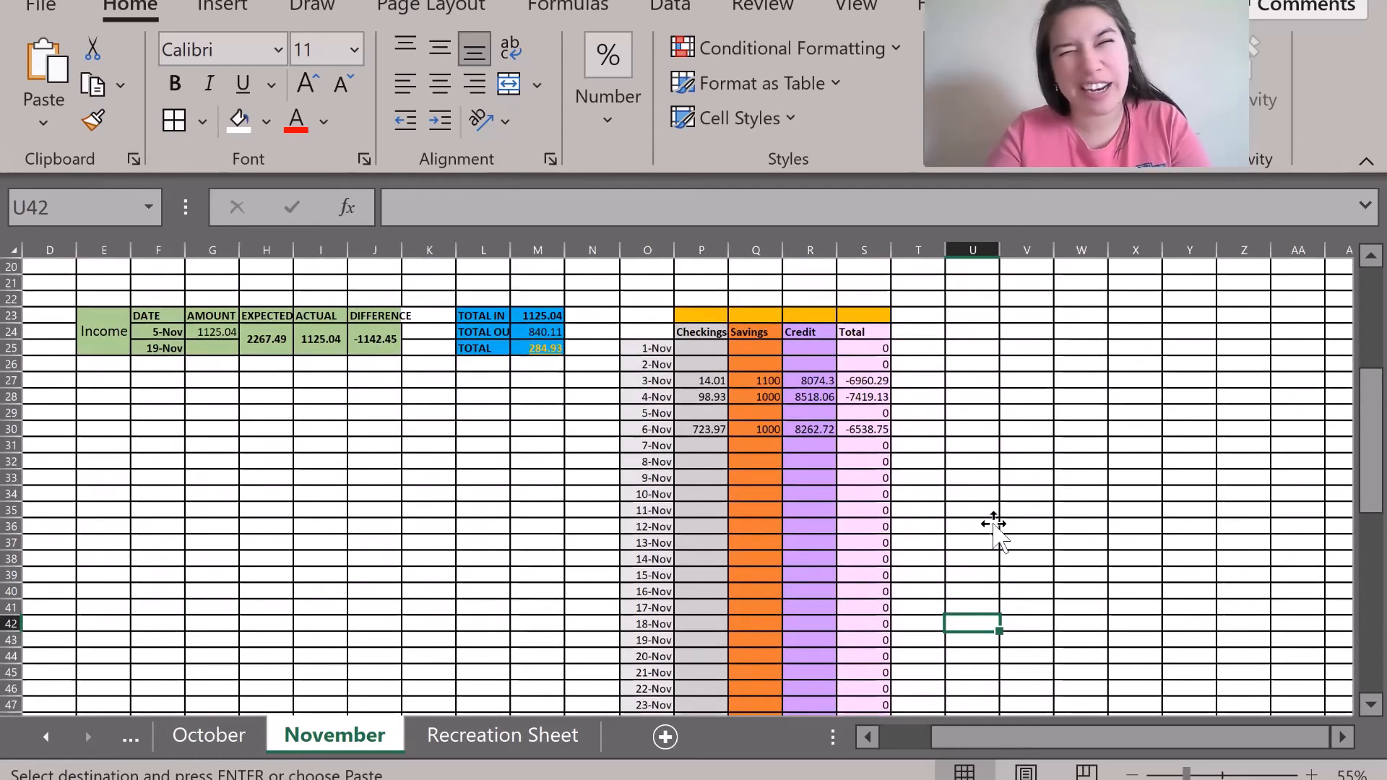
scroll(442, 503, "up", 1)
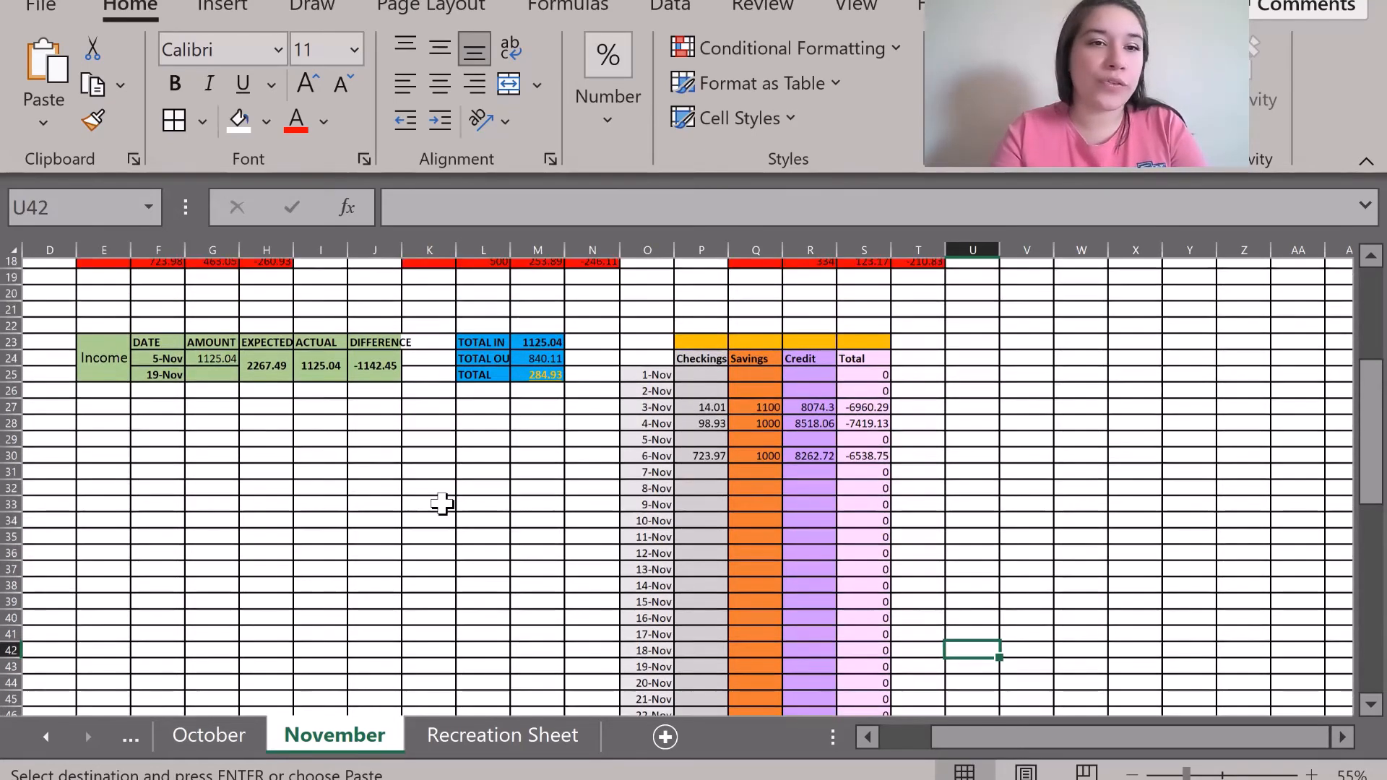
scroll(442, 504, "up", 1)
left_click(536, 736)
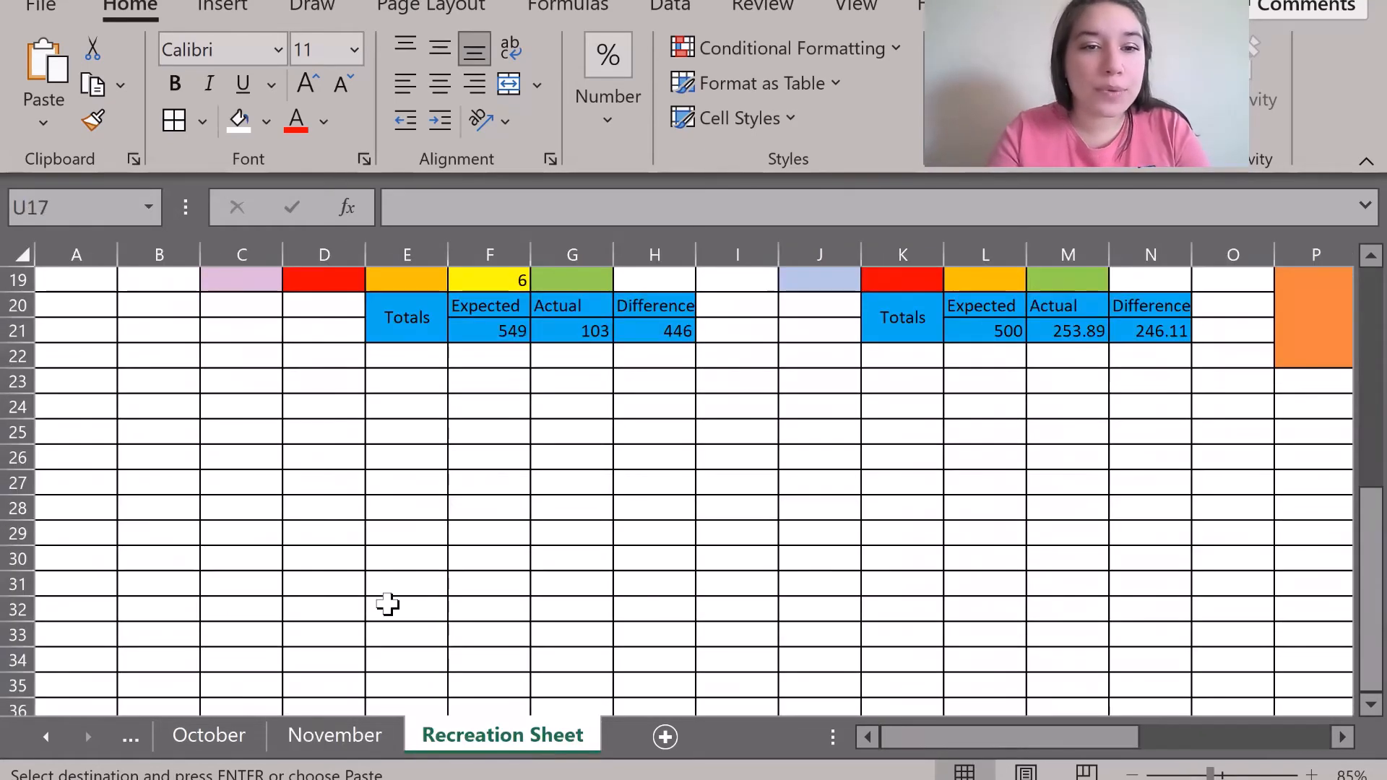
Type the Income label into cell F32.
left_click(468, 604)
type("INc")
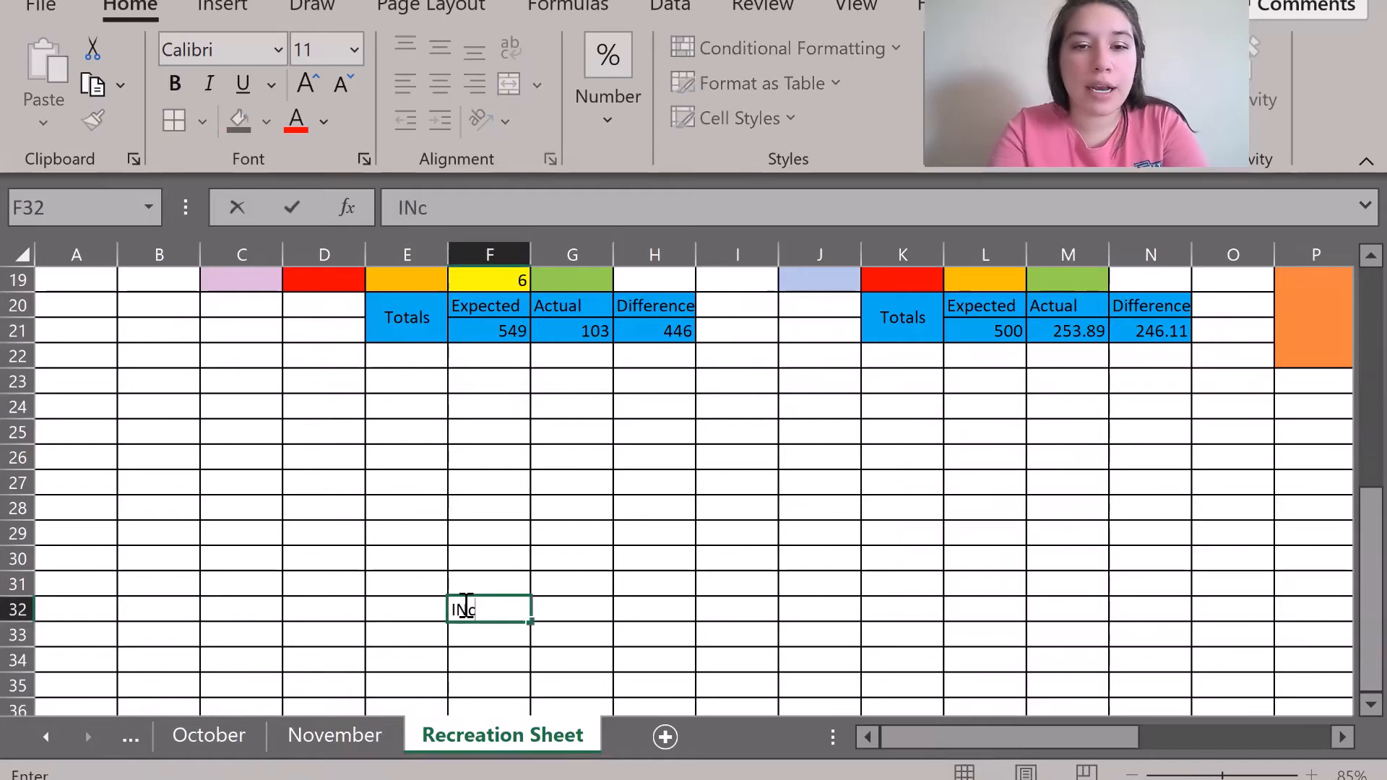
type("ncom")
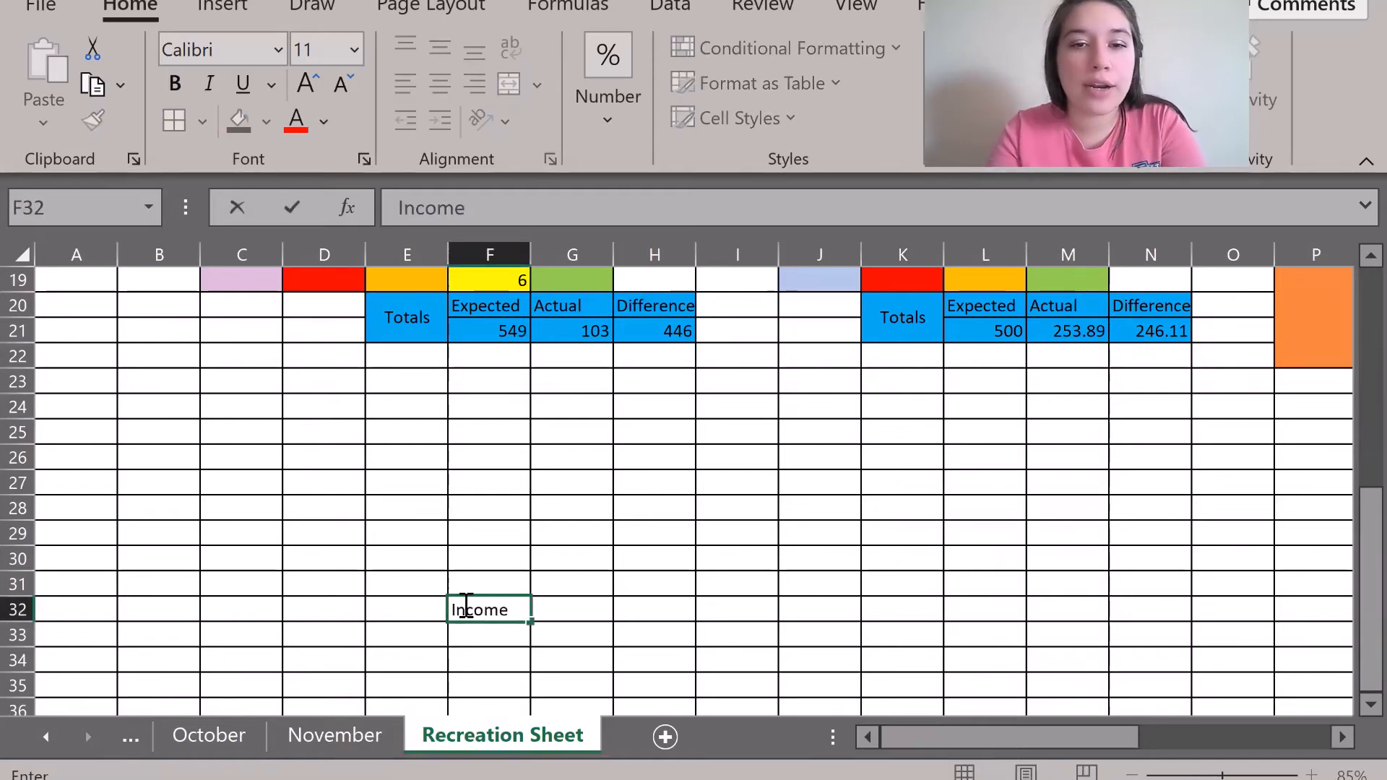
type("e")
key("Return")
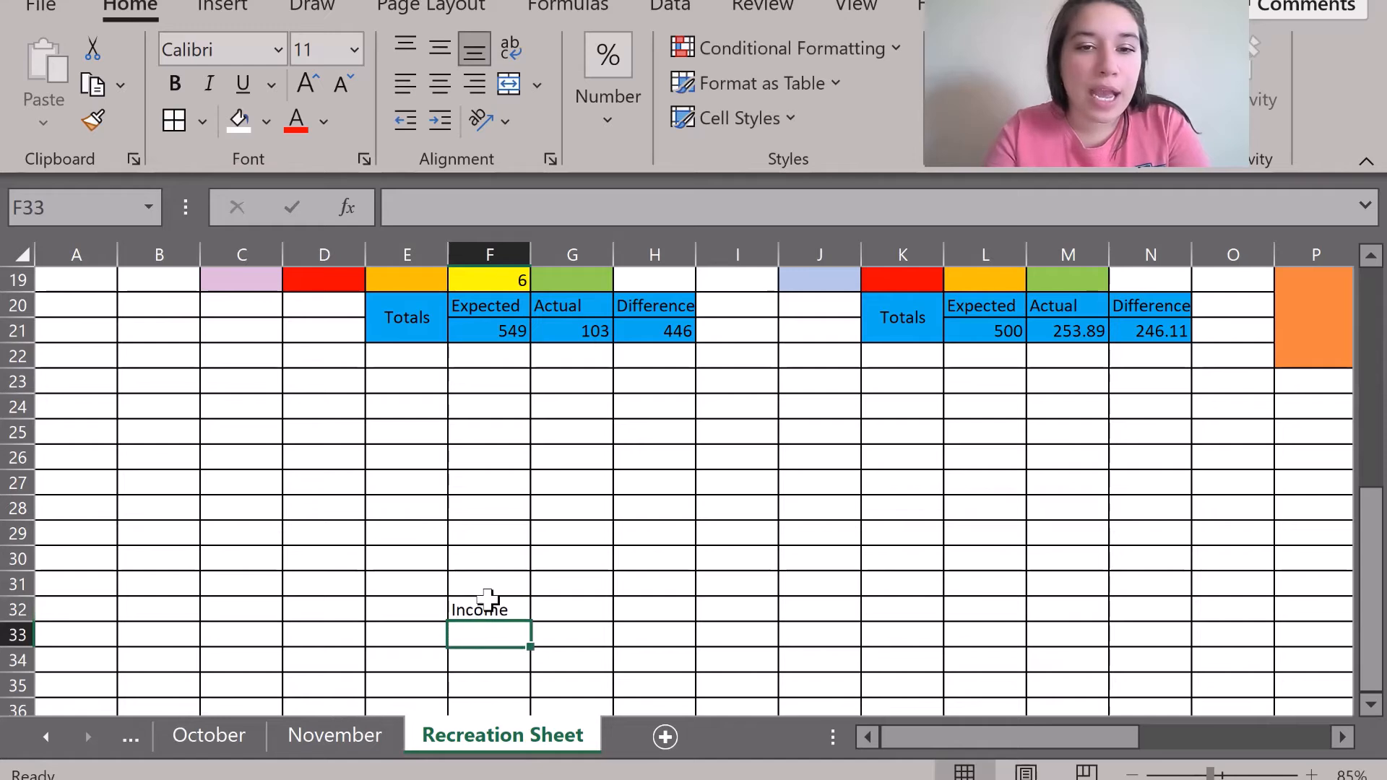
left_click(489, 615)
left_click_drag(488, 616, 488, 635)
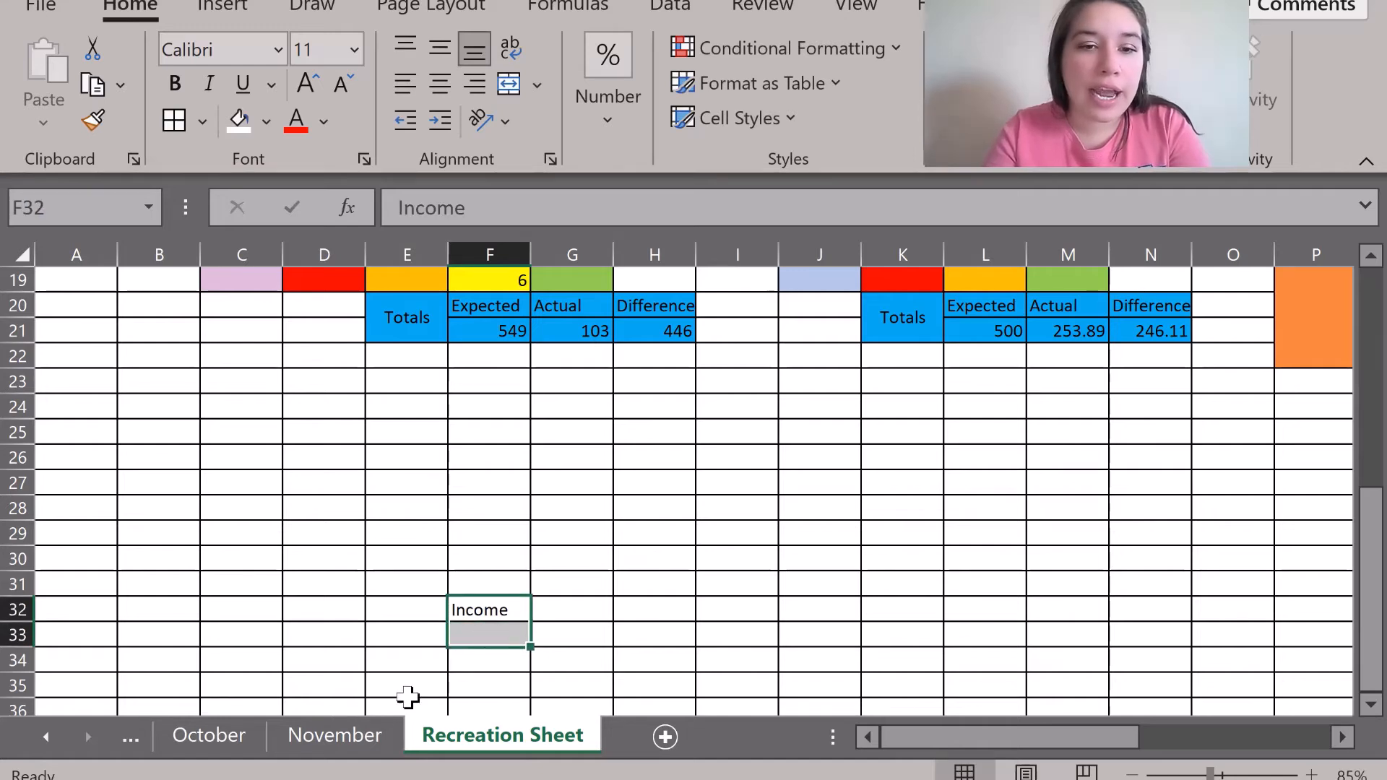
Merge F32:F34 with Income centred both ways, then show the November sheet.
left_click(349, 747)
left_click(455, 744)
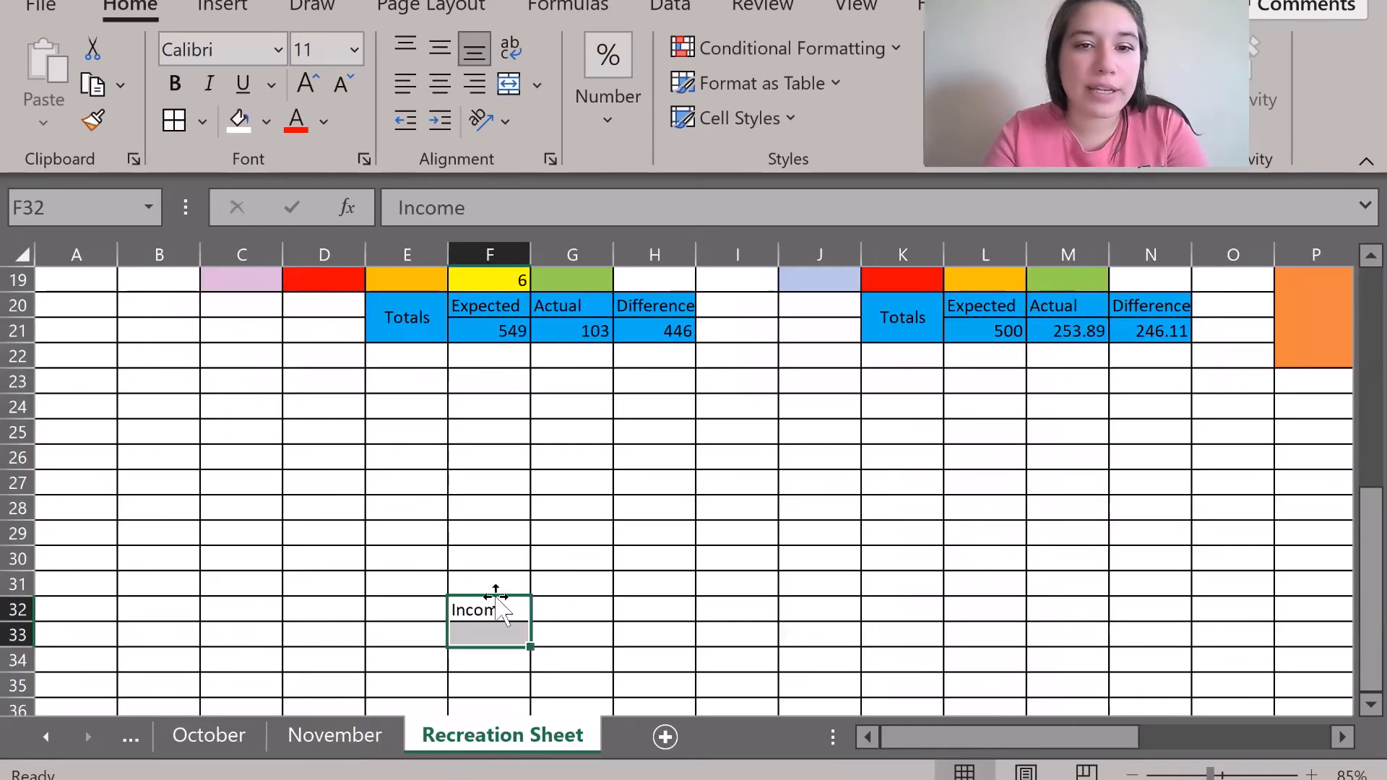
left_click(473, 615)
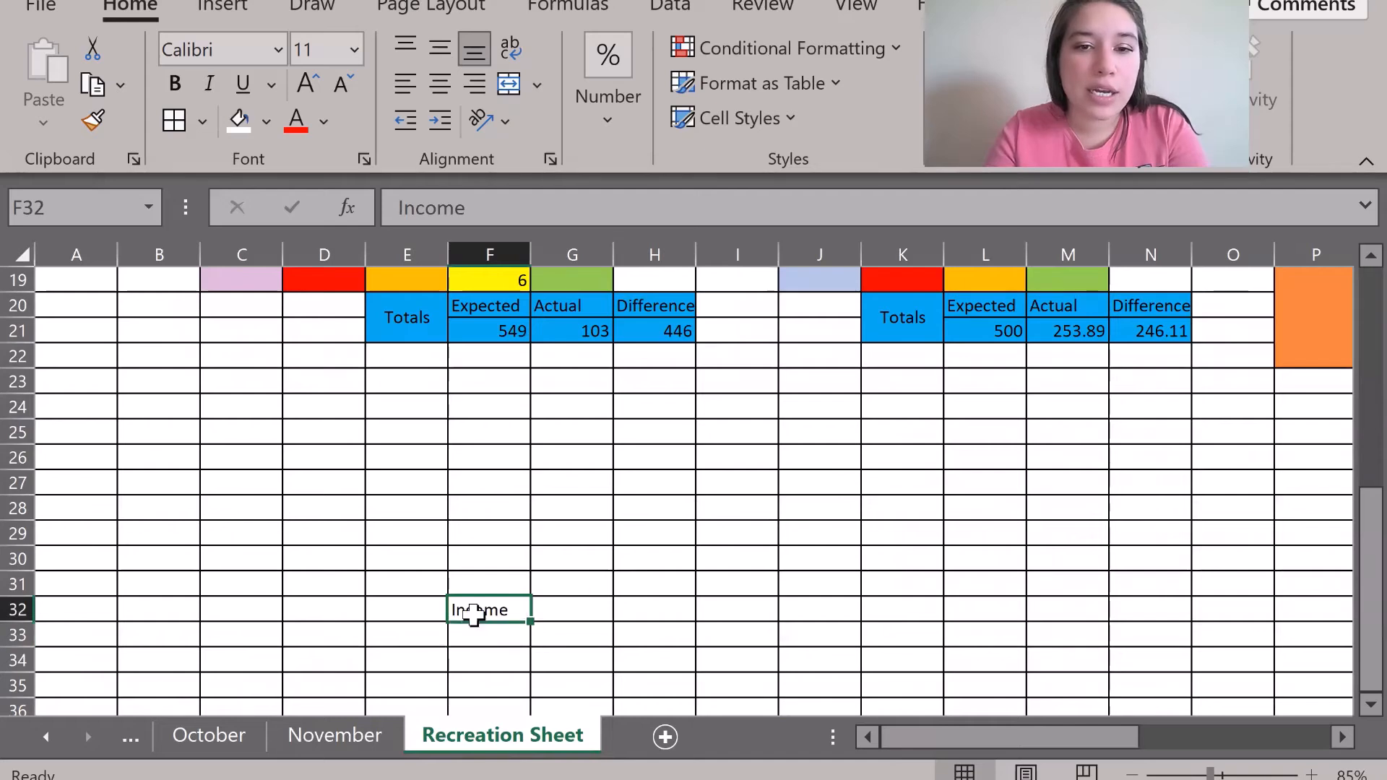
left_click_drag(479, 632, 479, 659)
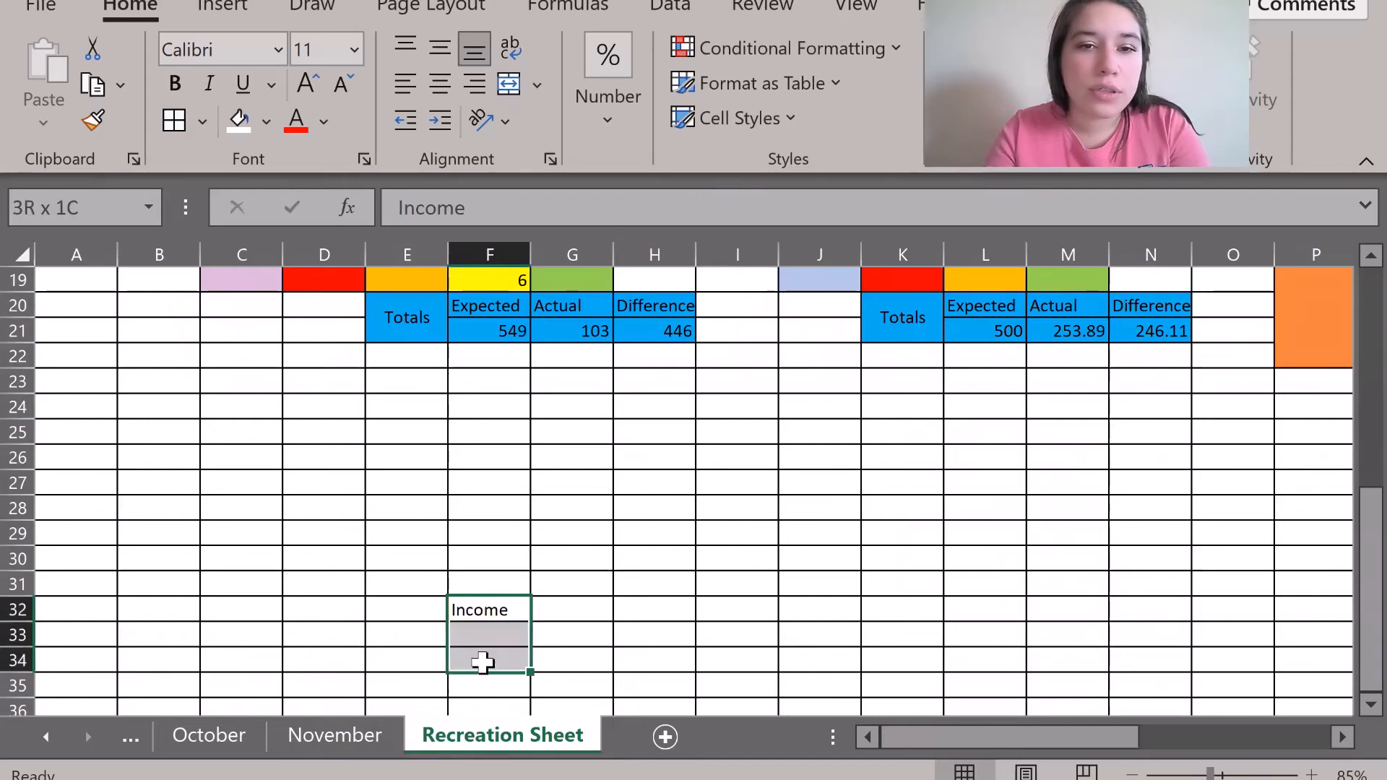
left_click(509, 84)
left_click(439, 48)
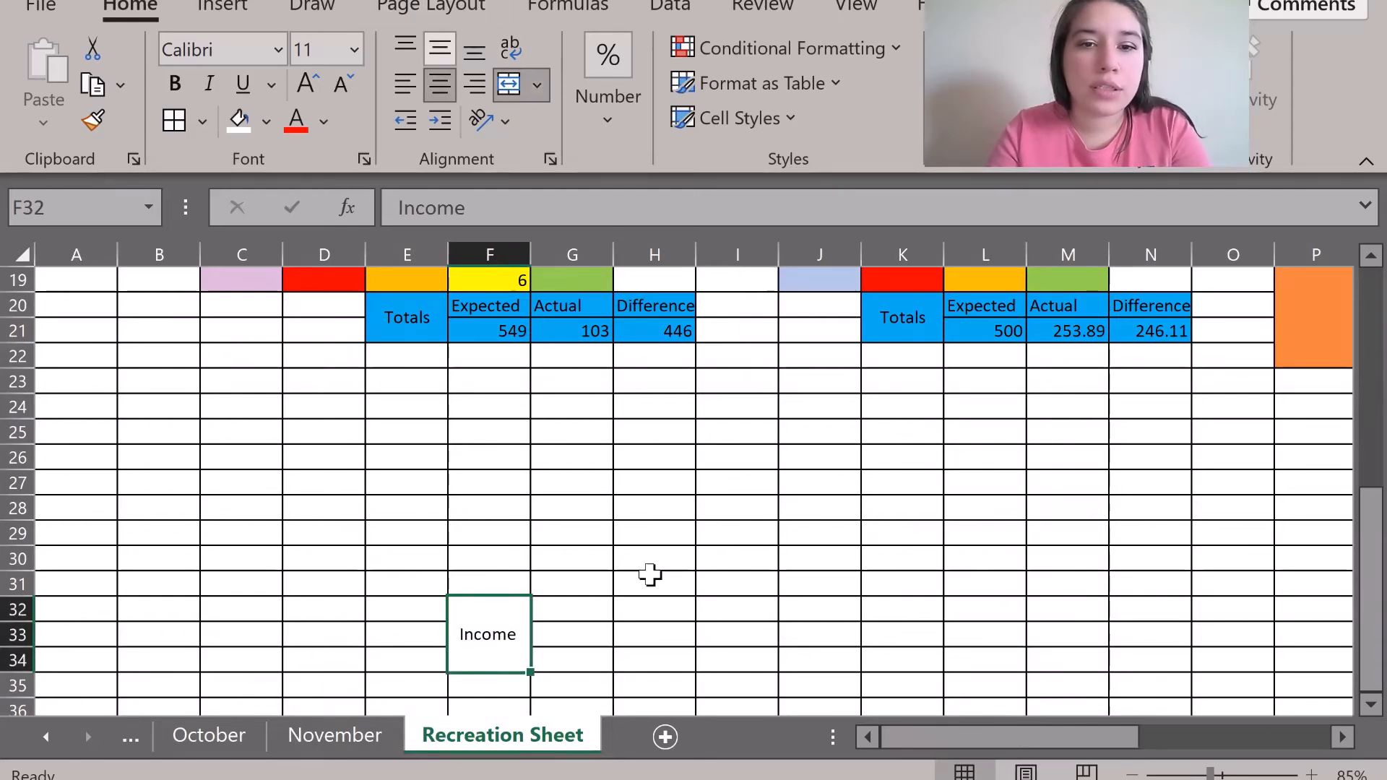
scroll(637, 598, "down", 2)
scroll(637, 598, "right", 3)
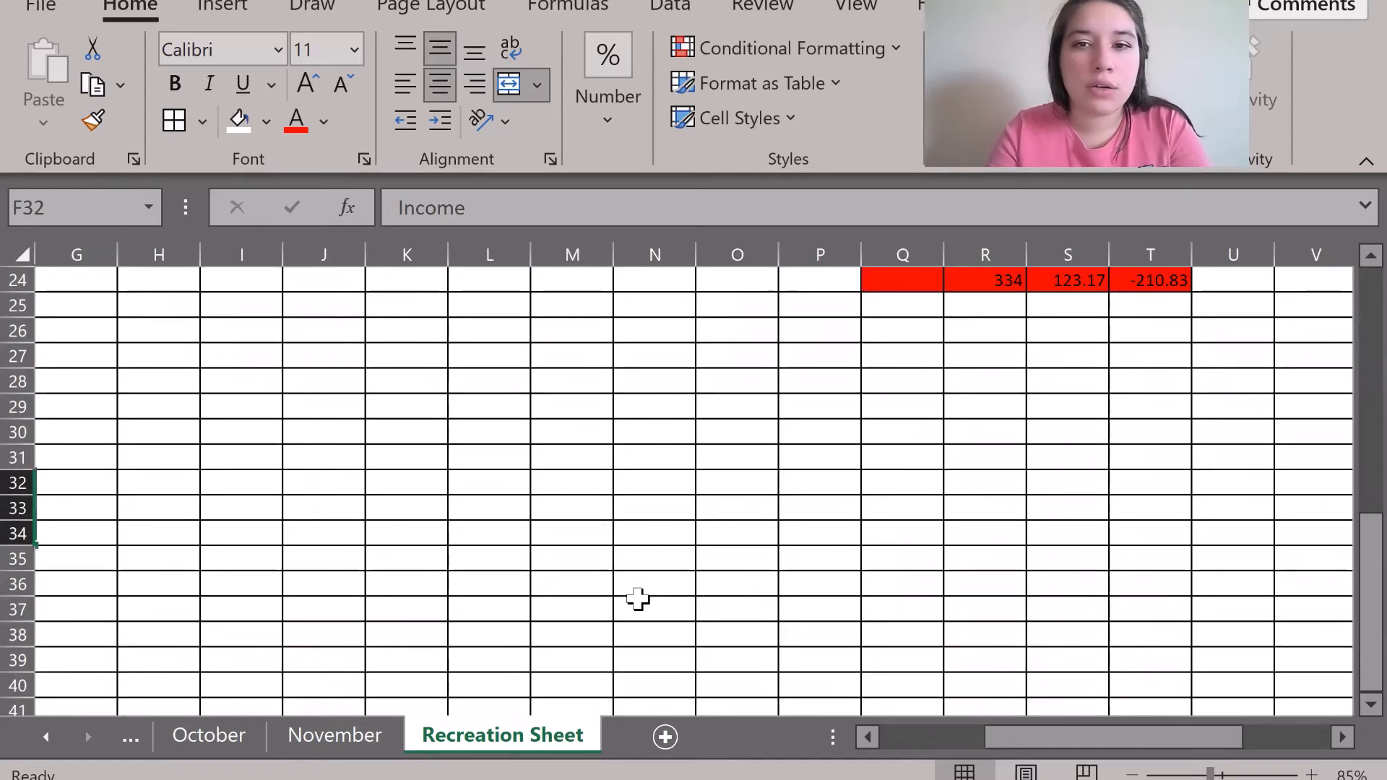
scroll(637, 598, "left", 3)
left_click(362, 736)
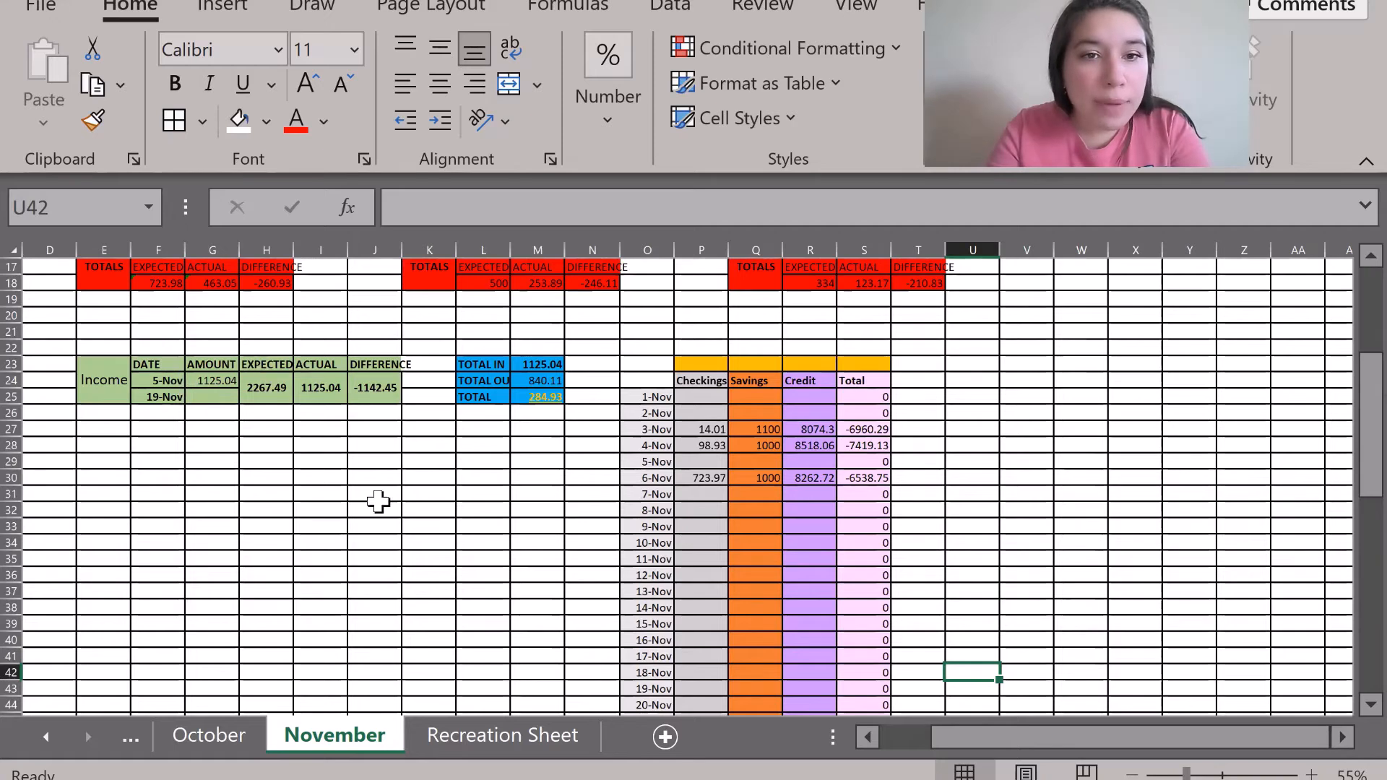
Enter headers Date, Amount, Expected, Actual and Difference across G32:K32.
left_click(487, 737)
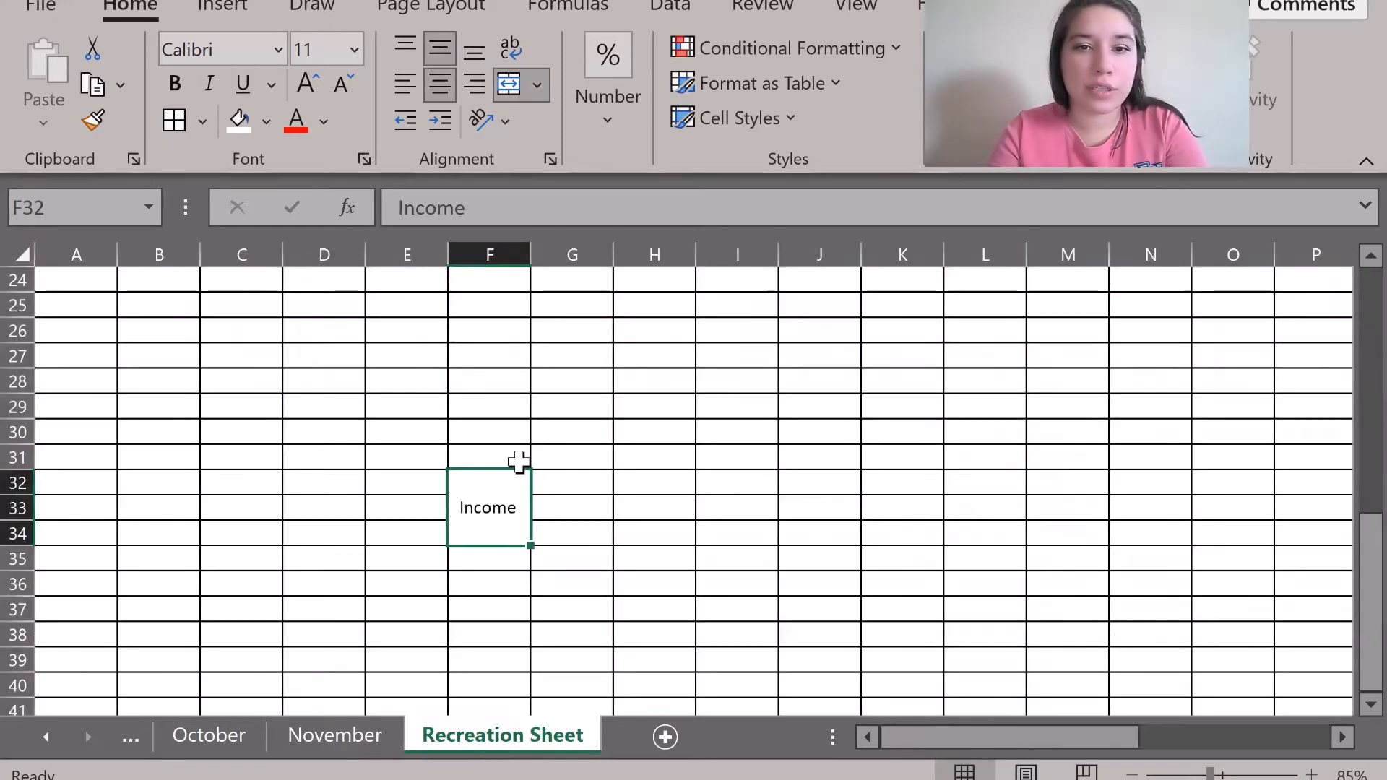
left_click(552, 485)
type("Date")
key("Tab")
type("Amount")
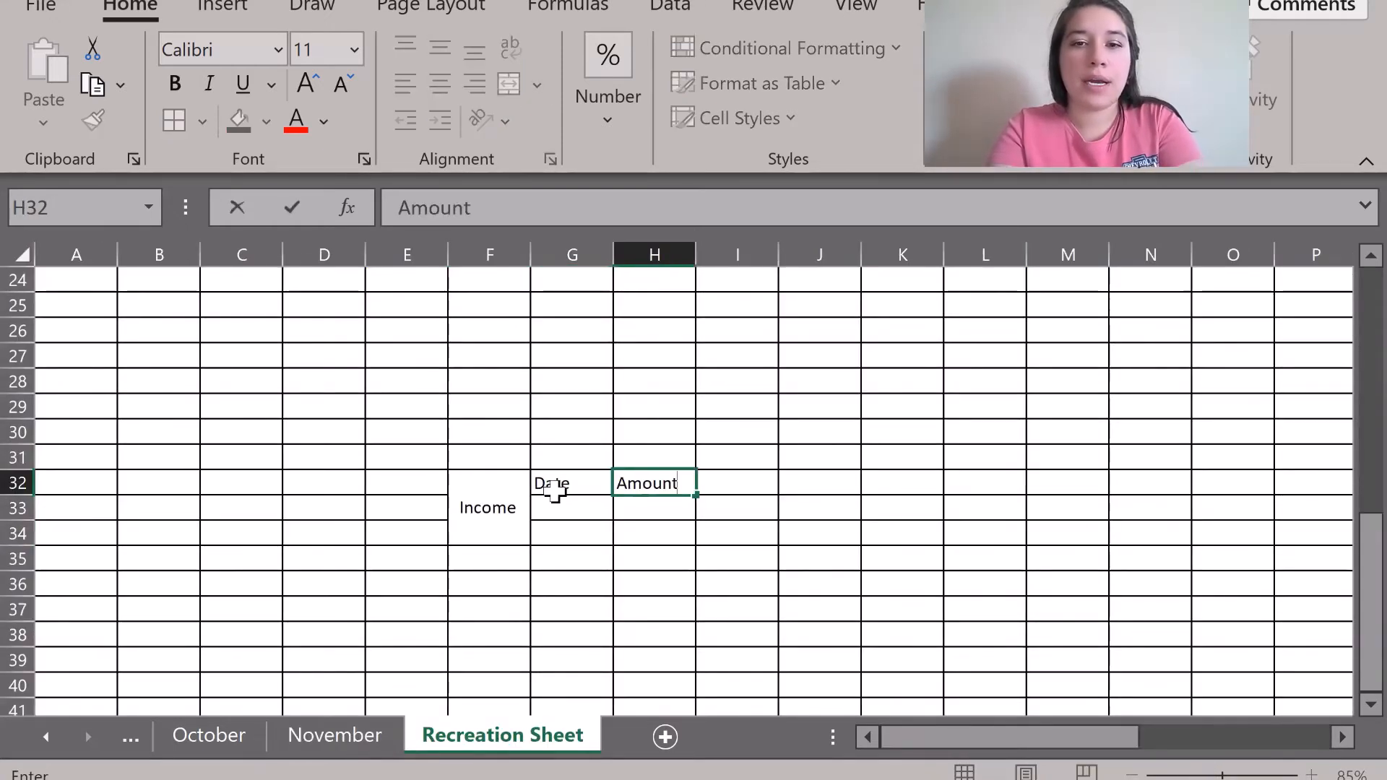
key("Tab")
type("Expected")
key("Tab")
type("Actual")
key("Tab")
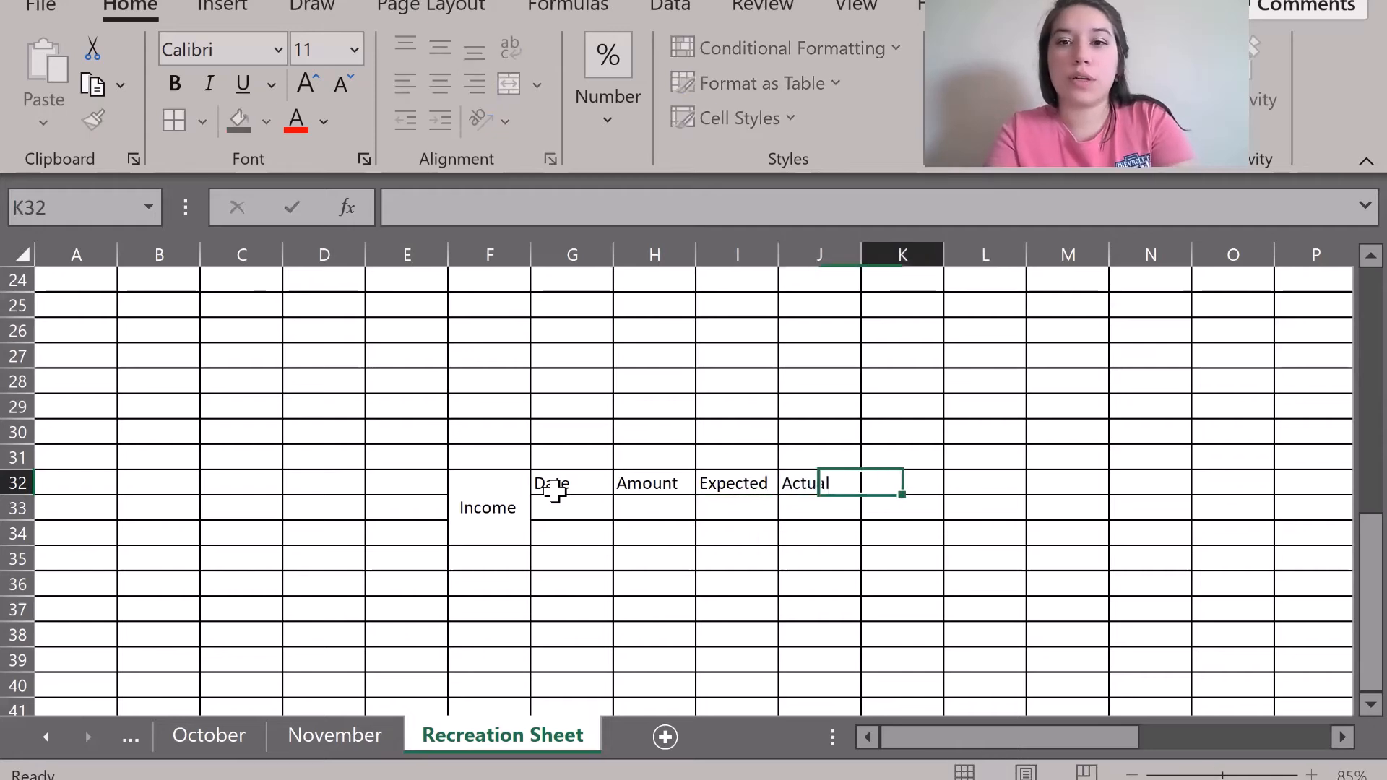
type("Difference")
left_click(551, 510)
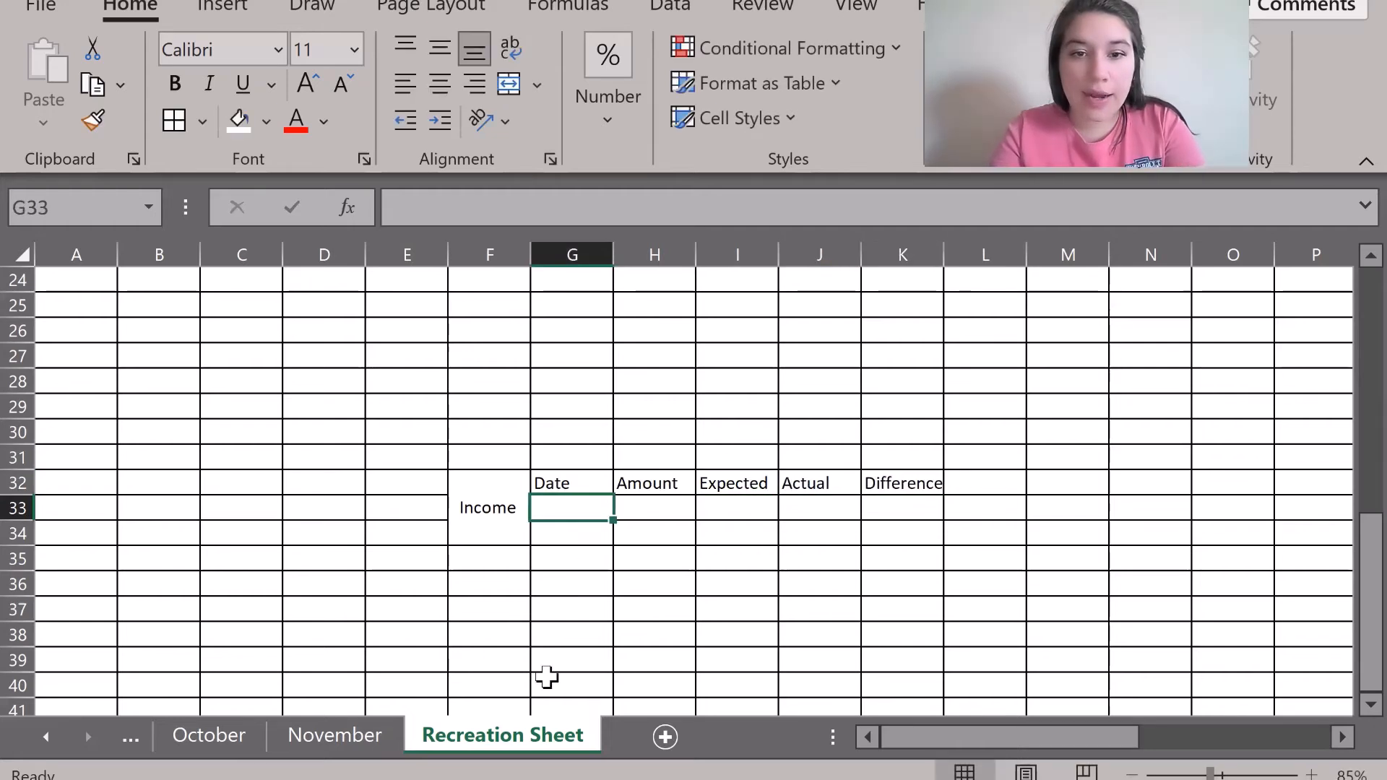
Enter income dates 7-Jan and 21-Jan in G33:G34, matching November's dates.
left_click(354, 744)
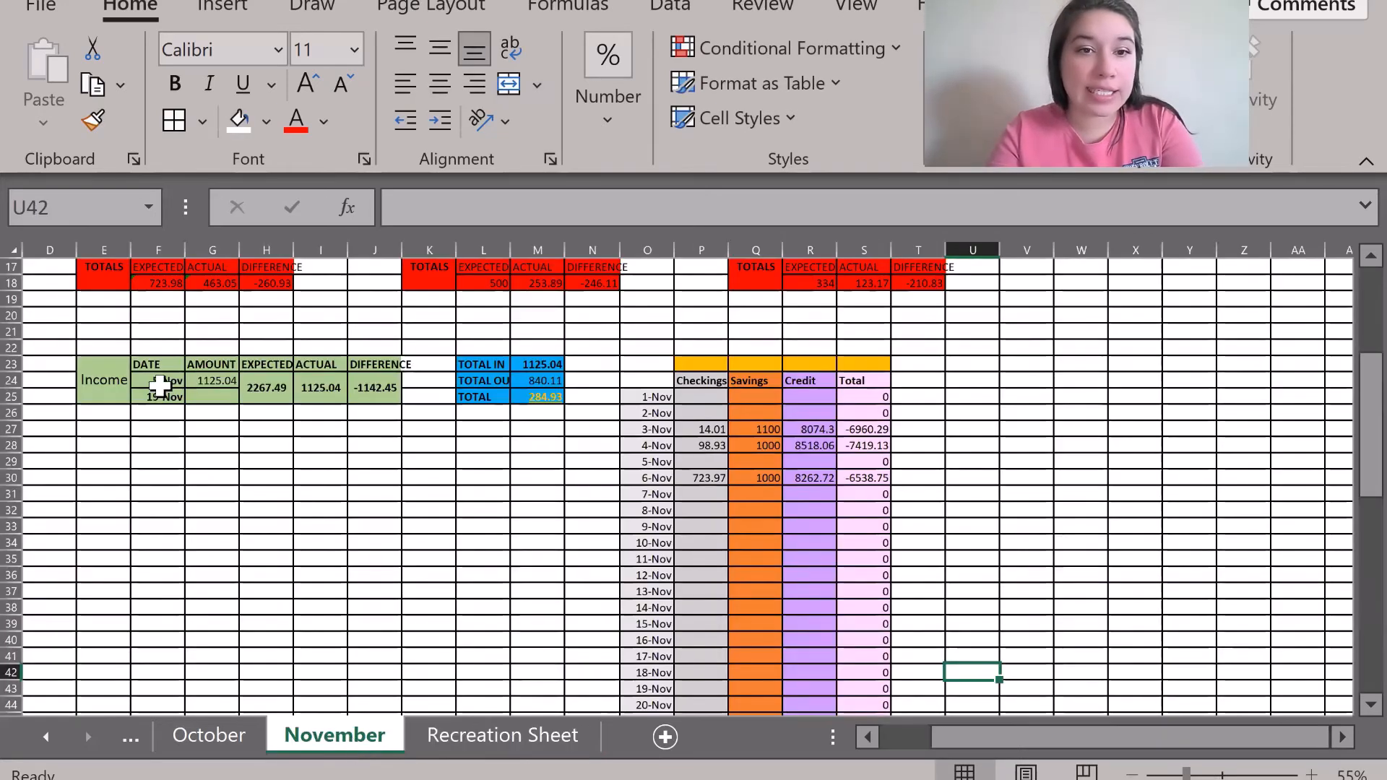
left_click(160, 381)
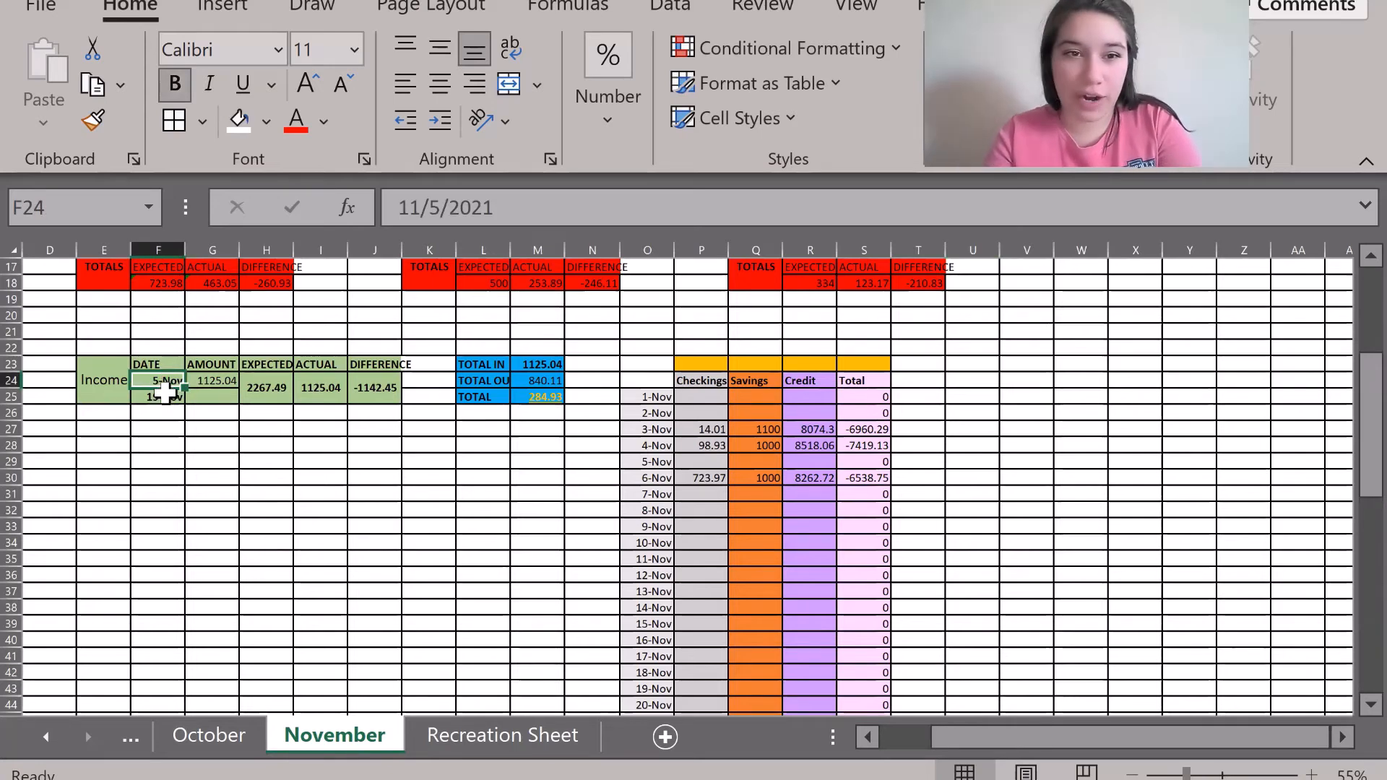
left_click(164, 393)
left_click(486, 737)
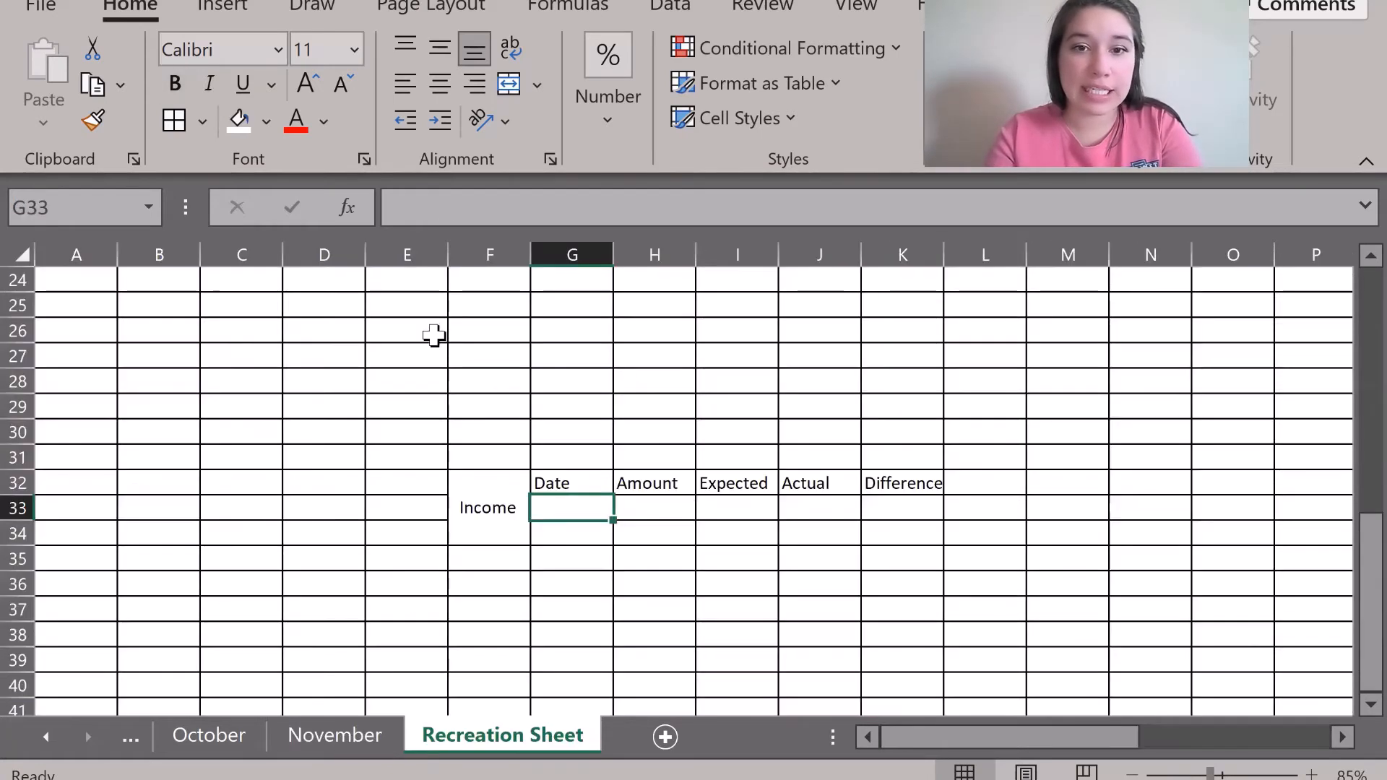
type("1/7")
key("Return")
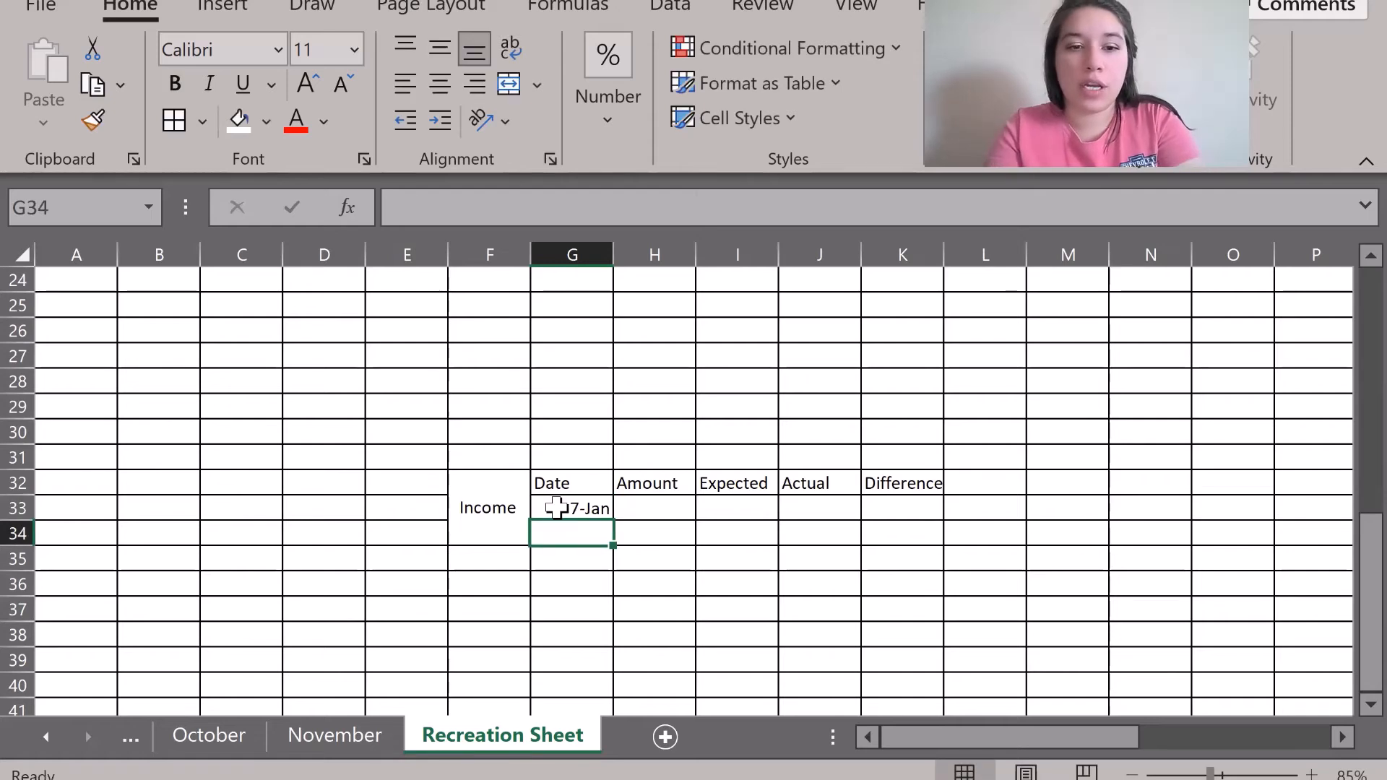
type("1/21")
key("Tab")
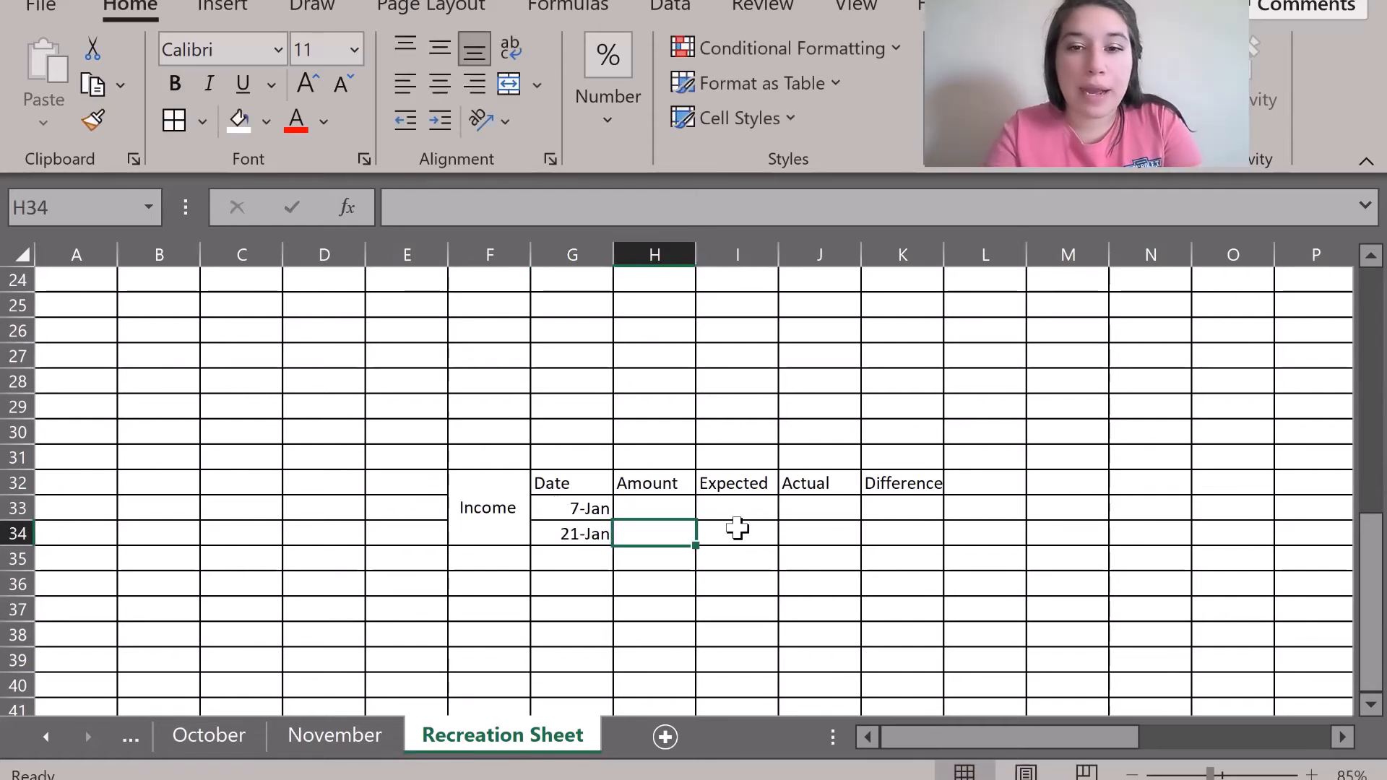
Enter 1000 as the first income amount in H33.
left_click(660, 508)
left_click(352, 734)
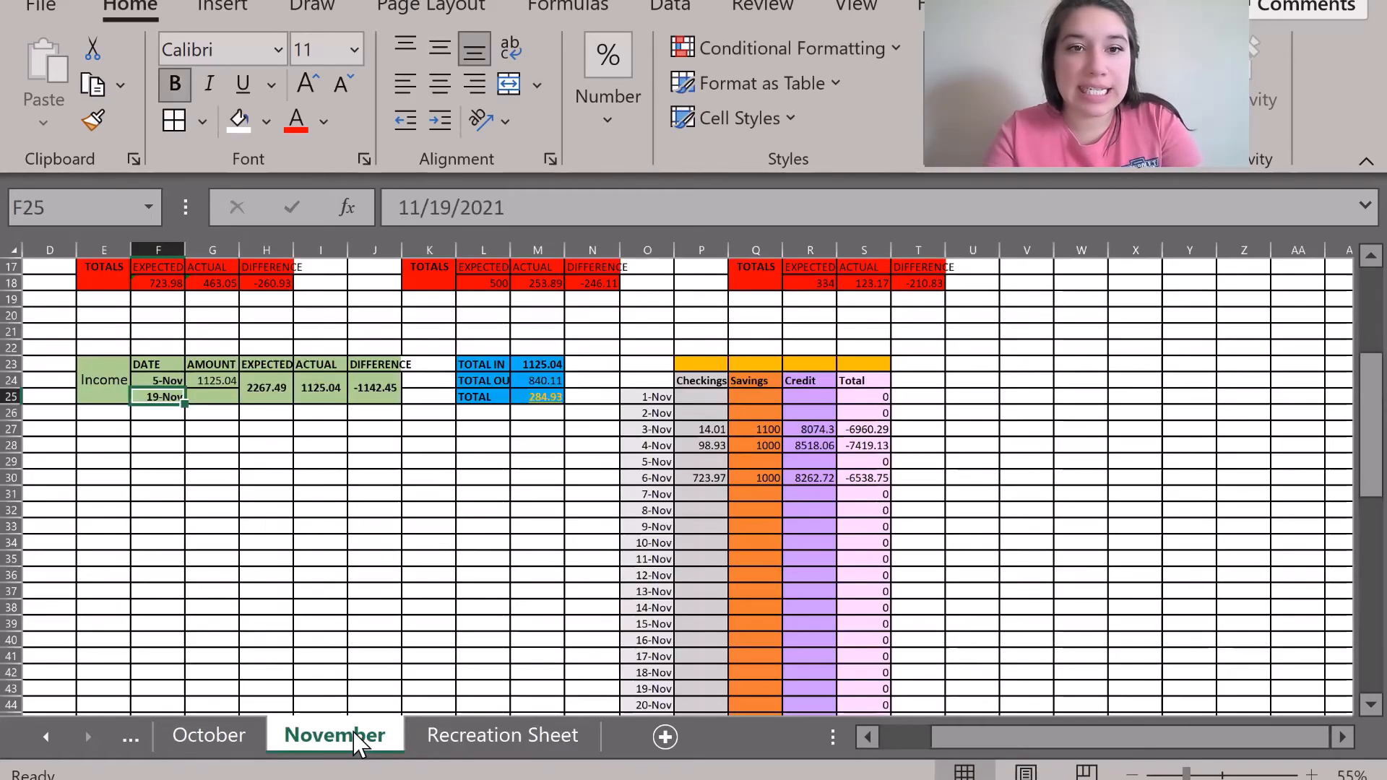
left_click(497, 735)
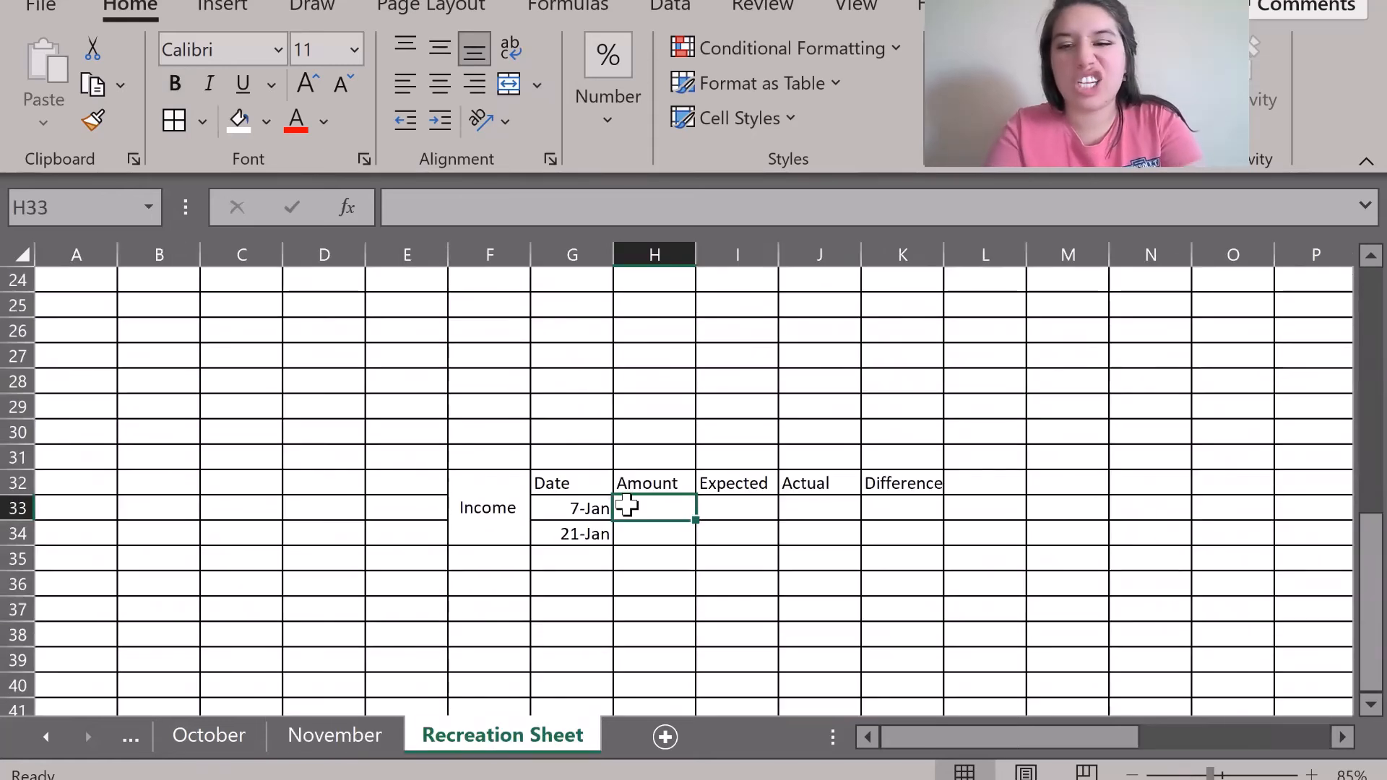
type("1000")
key("Tab")
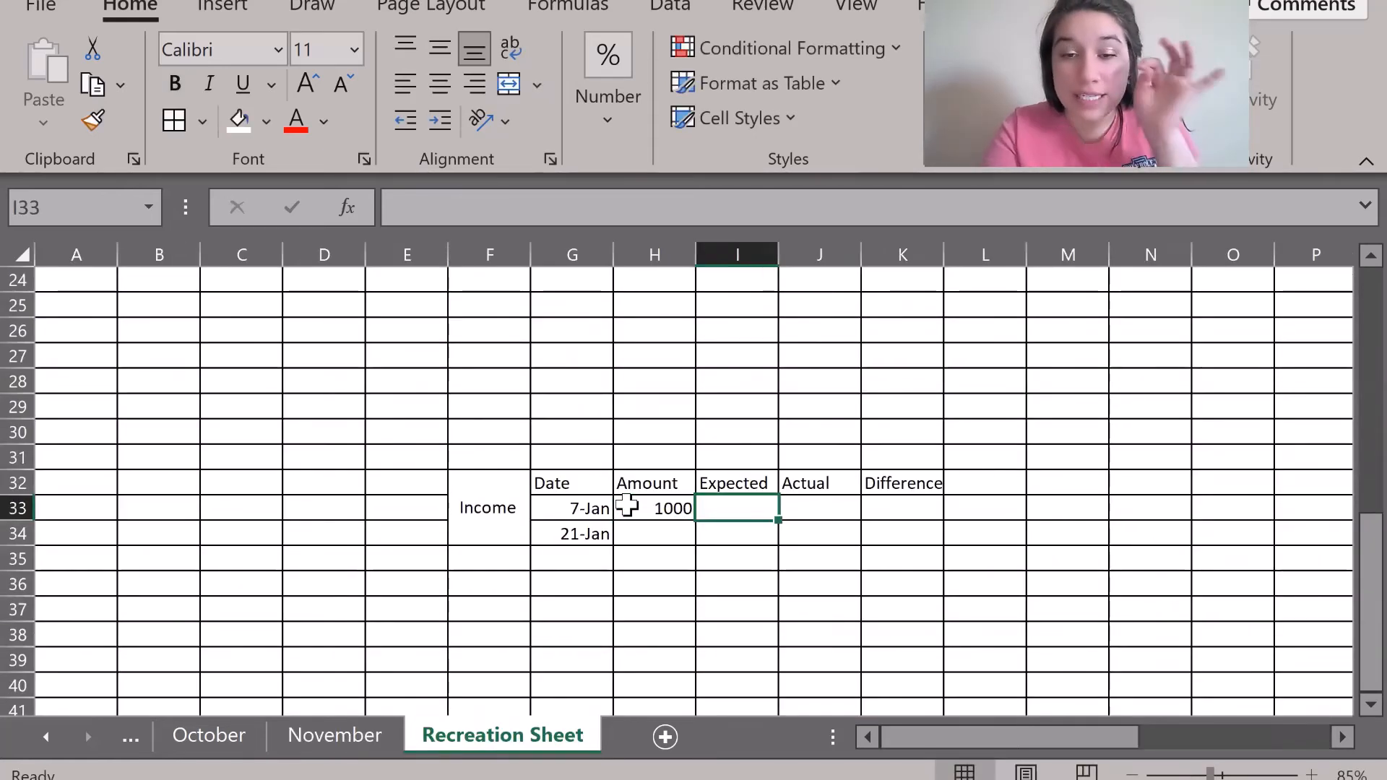
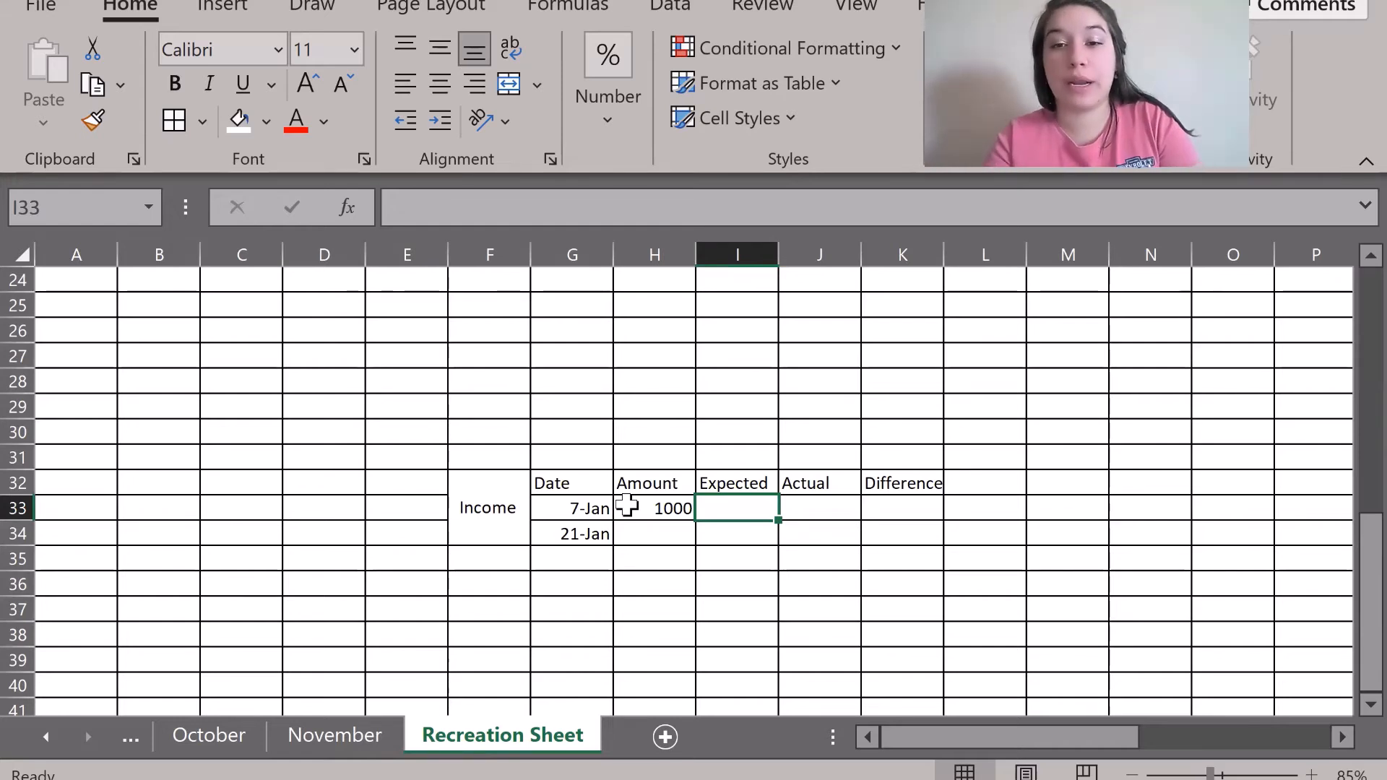
Enter 2000 as the Expected income in I33.
left_click(811, 617)
left_click(721, 506)
left_click_drag(722, 529, 717, 505)
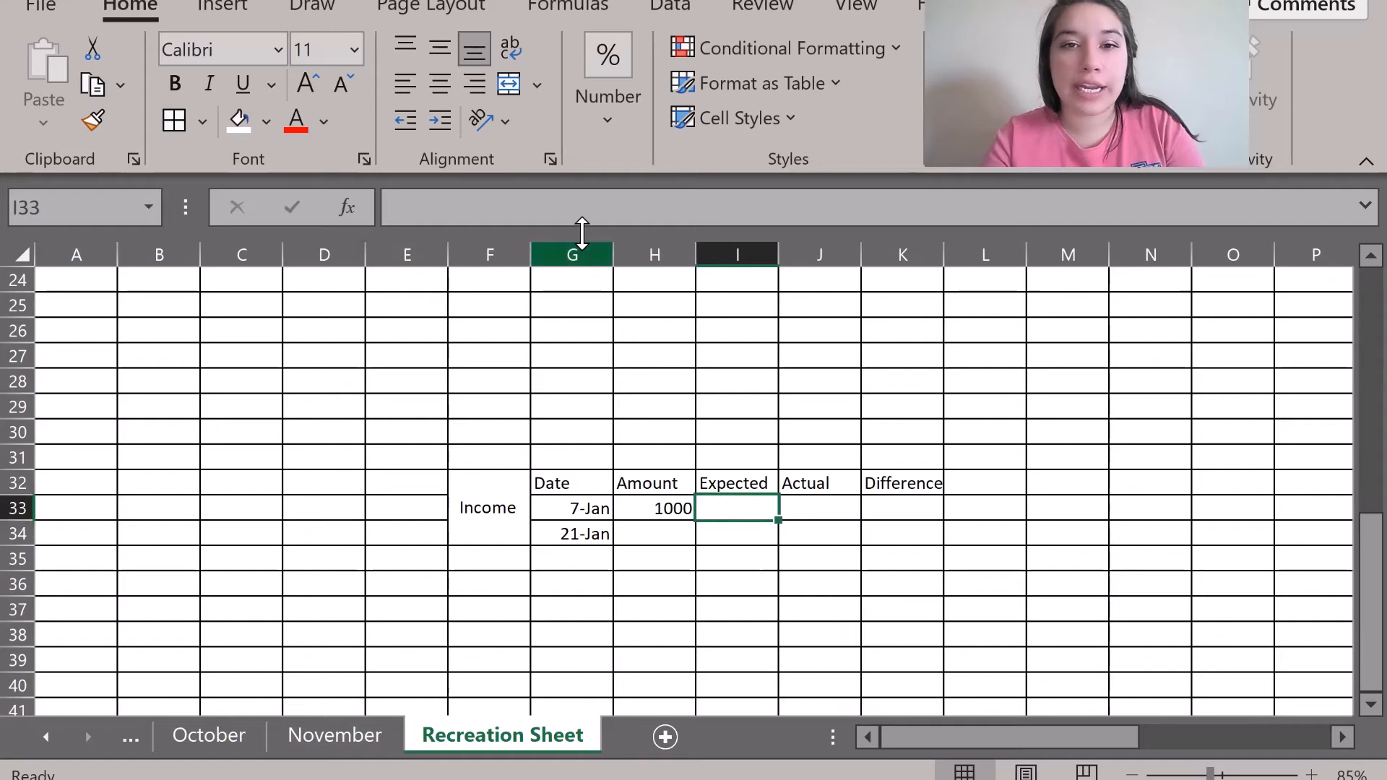
type("2000")
key("Return")
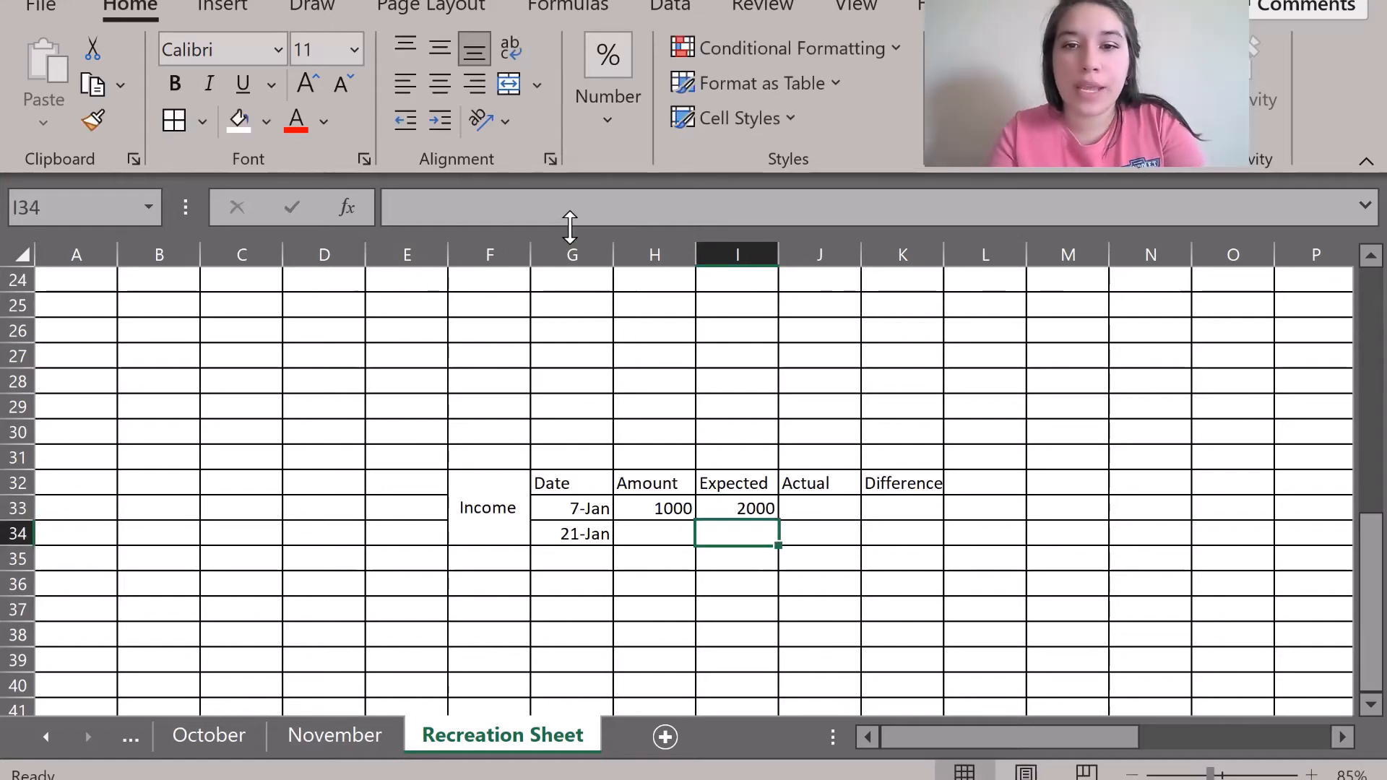
Merge the Expected, Actual and Difference cells across rows 33 and 34.
left_click_drag(740, 505, 731, 533)
left_click(508, 84)
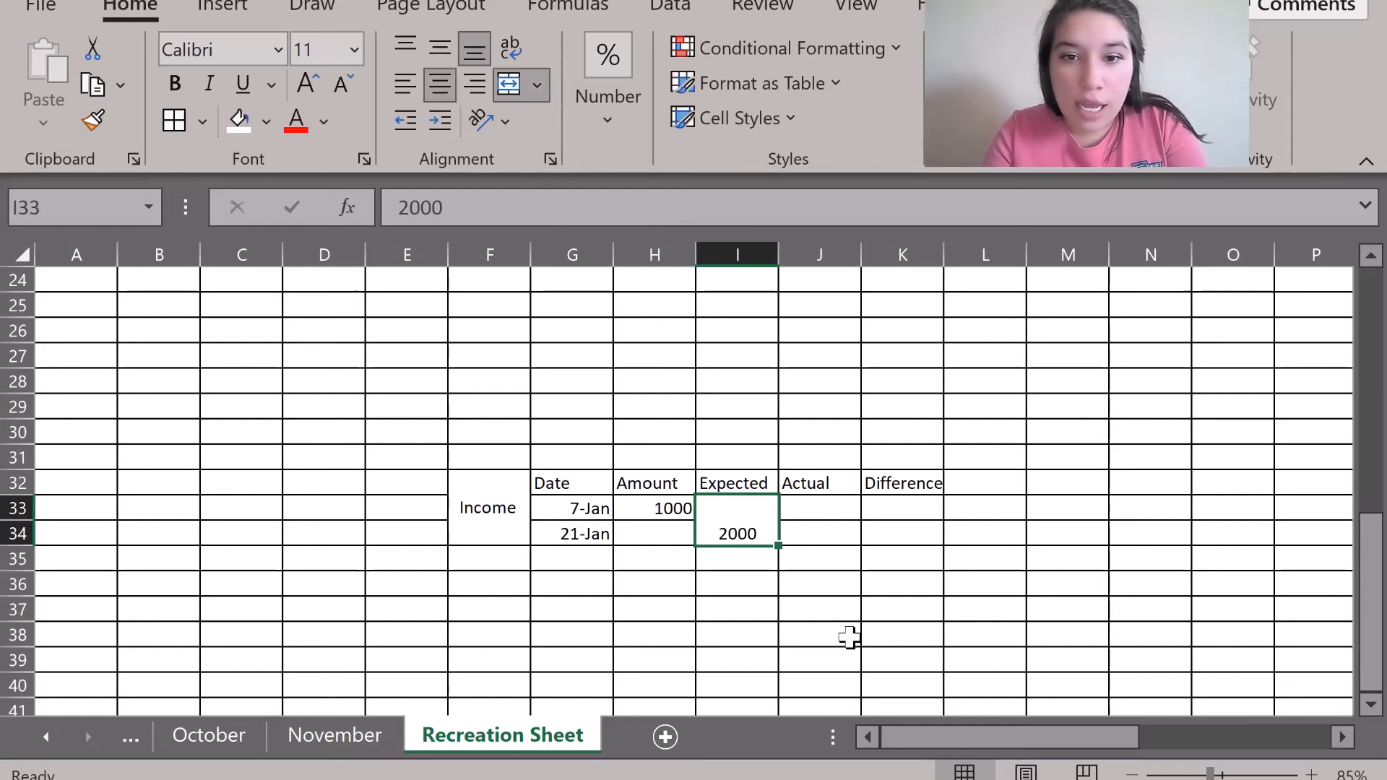
left_click_drag(820, 508, 890, 535)
left_click(512, 95)
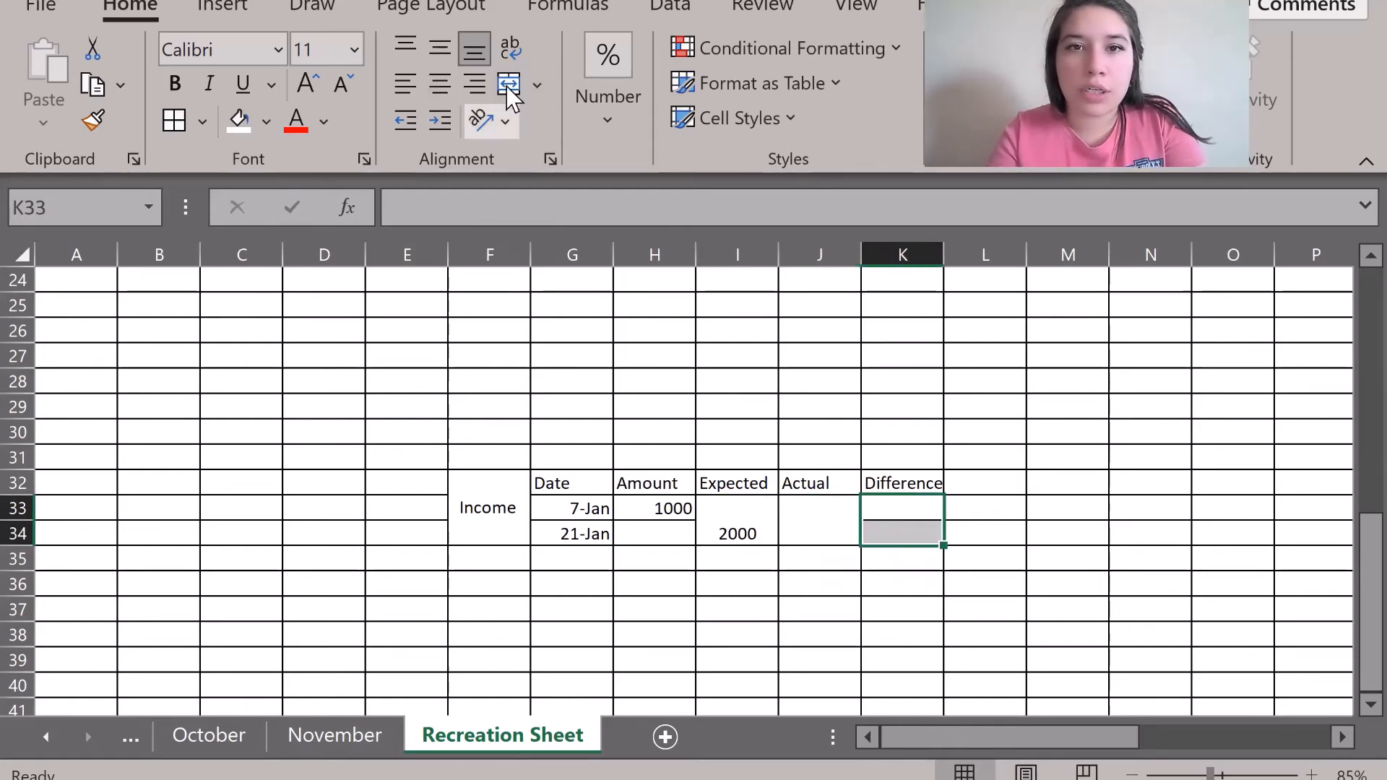
left_click(508, 84)
Enter =SUM(H33:H34) in the merged Actual cell, showing 1000.
left_click(821, 513)
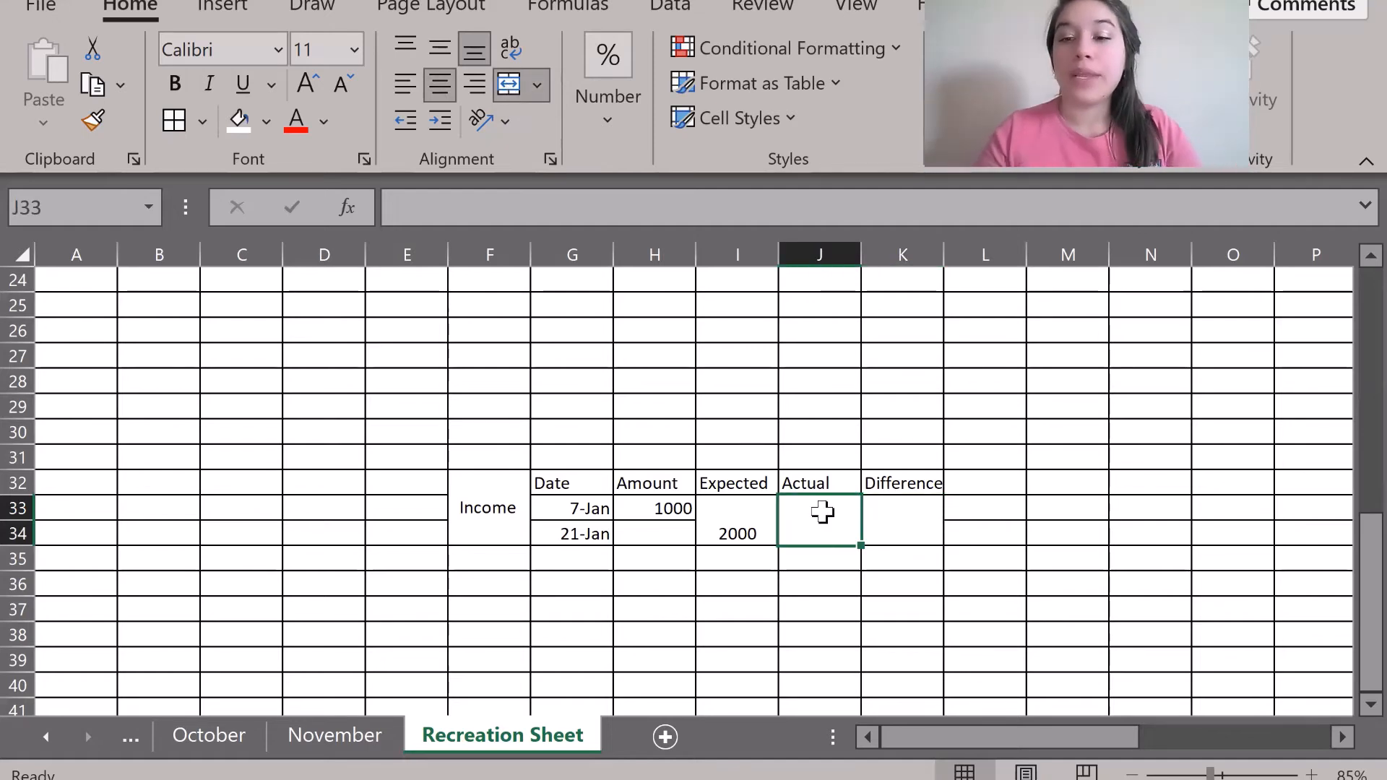
type("=")
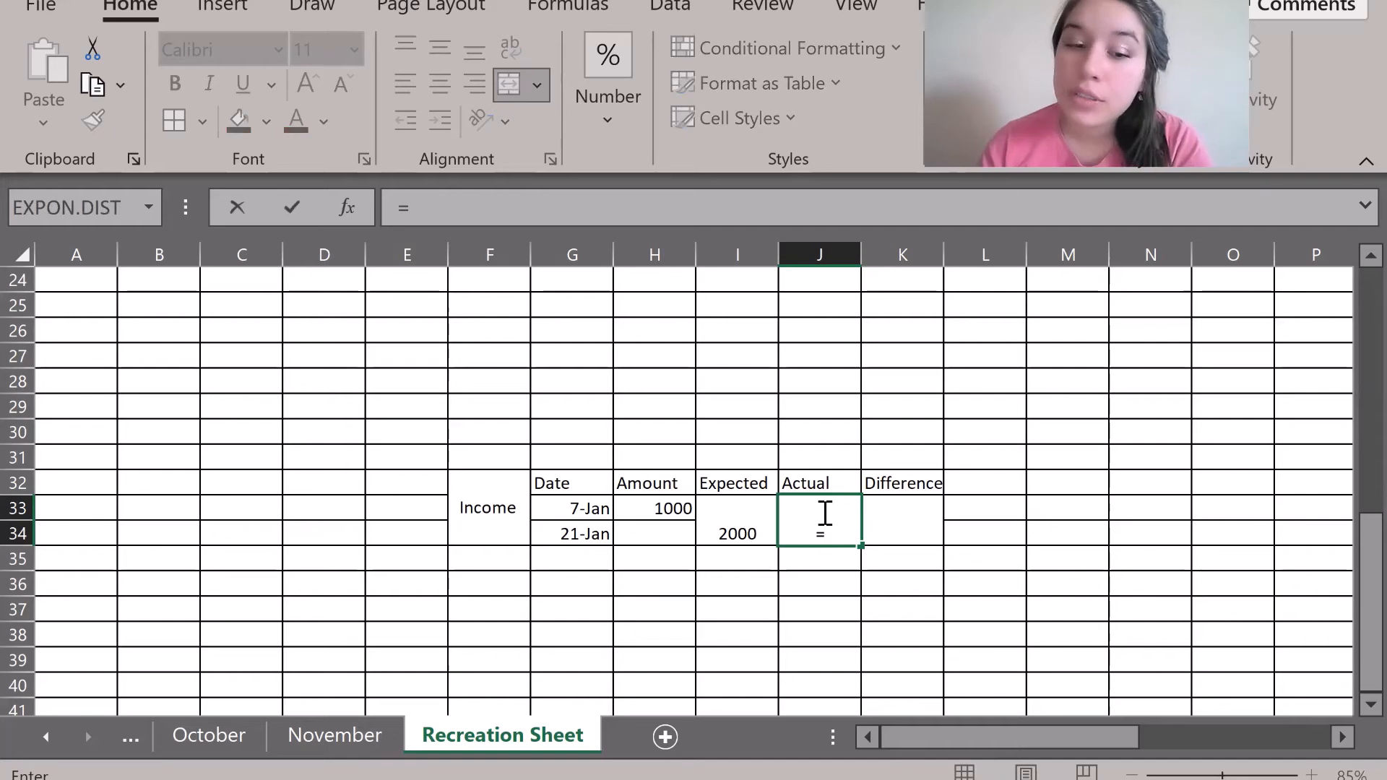
type("s")
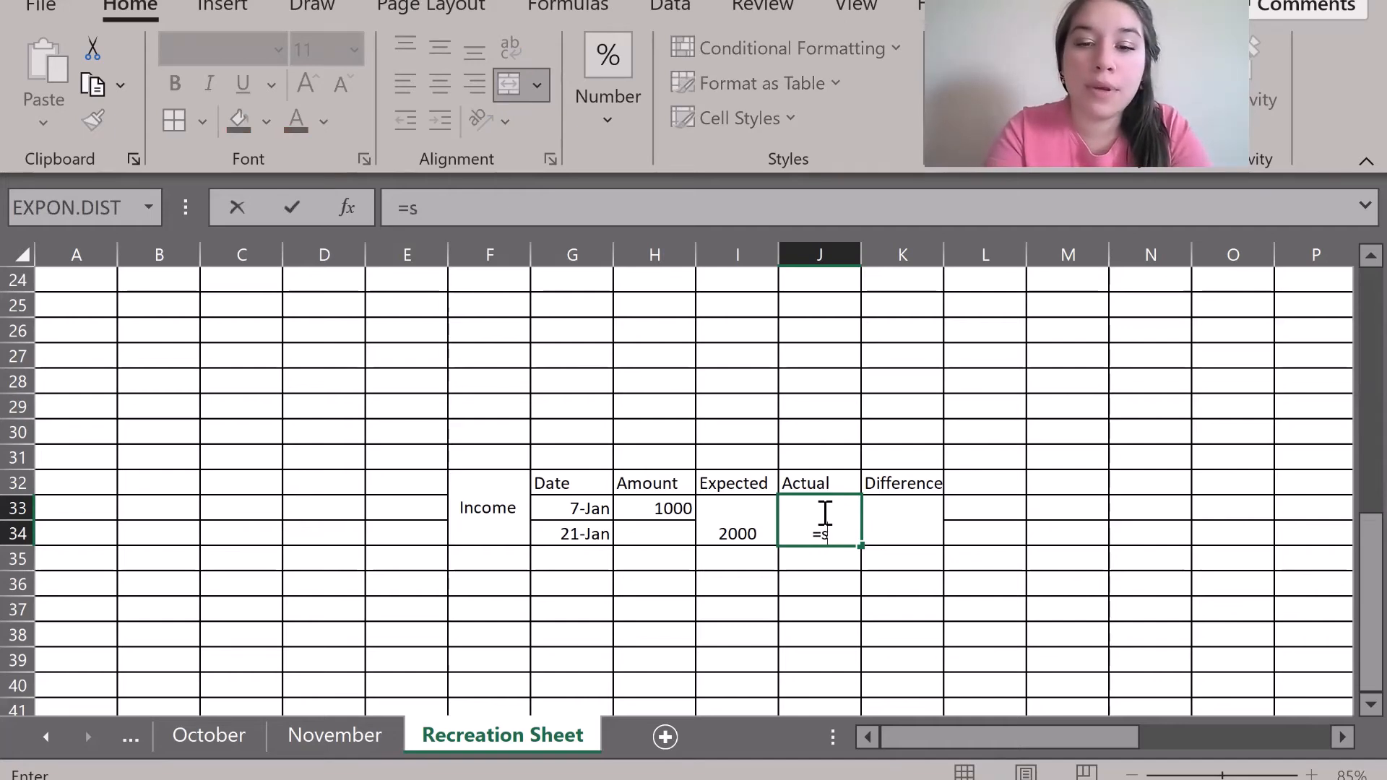
type("um(")
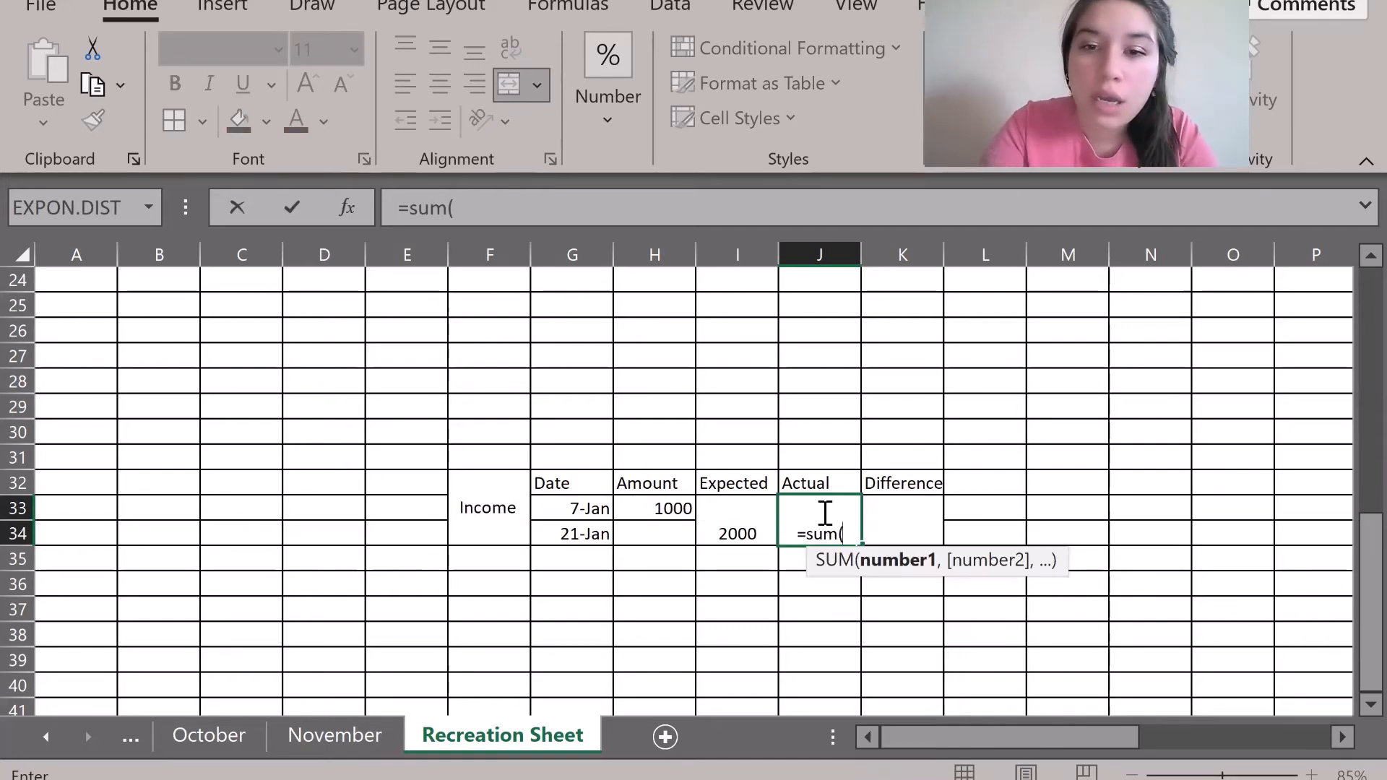
left_click_drag(655, 506, 656, 543)
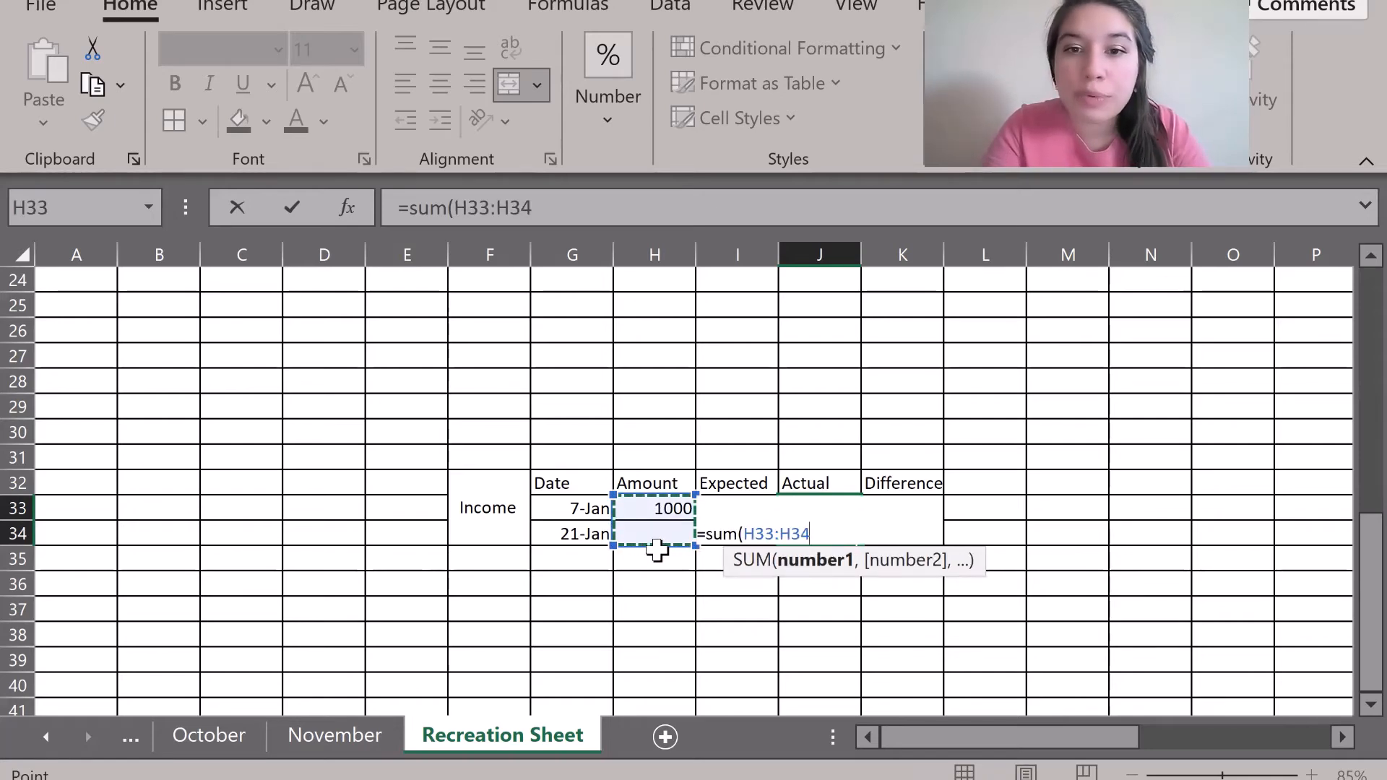
key("Return")
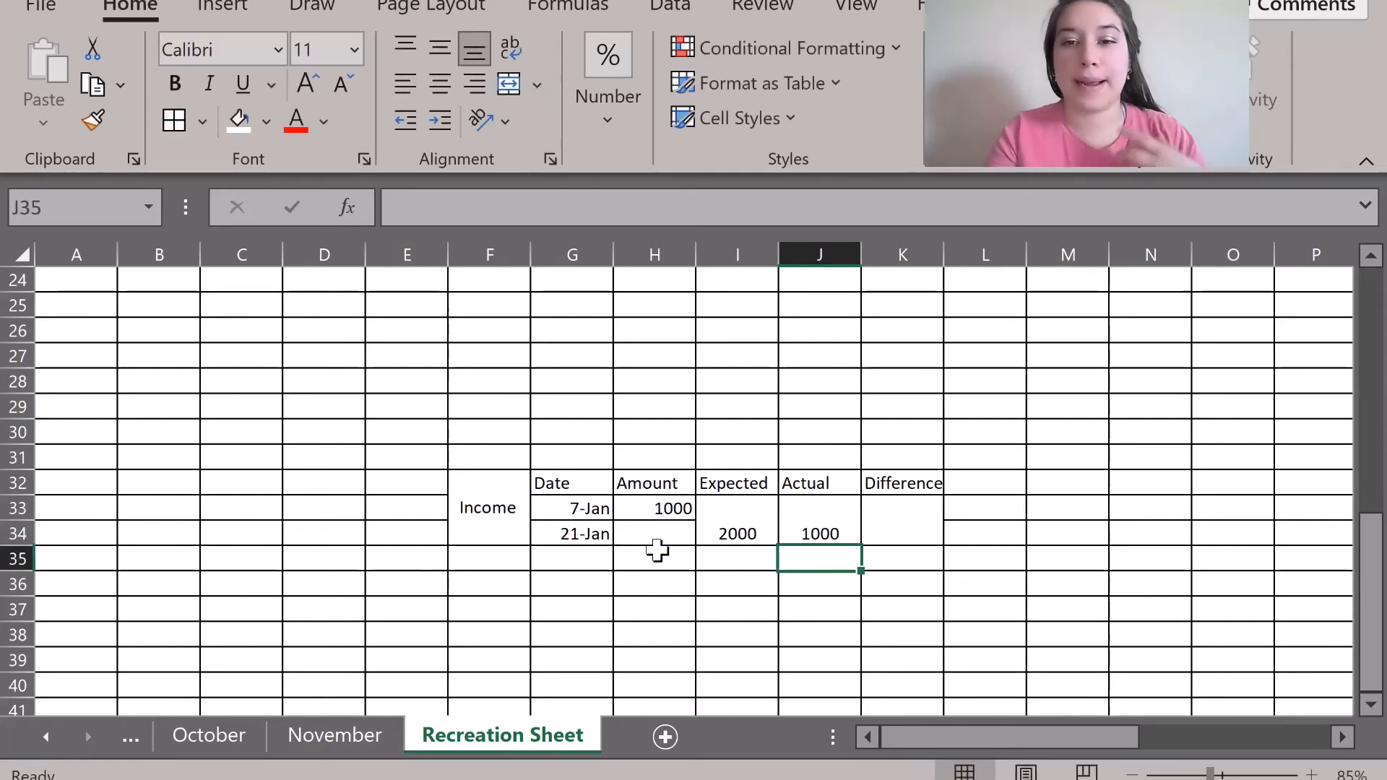
left_click(795, 532)
Enter =I33-J33 in the Difference cell K33, showing 1000.
left_click(743, 527)
left_click(871, 529)
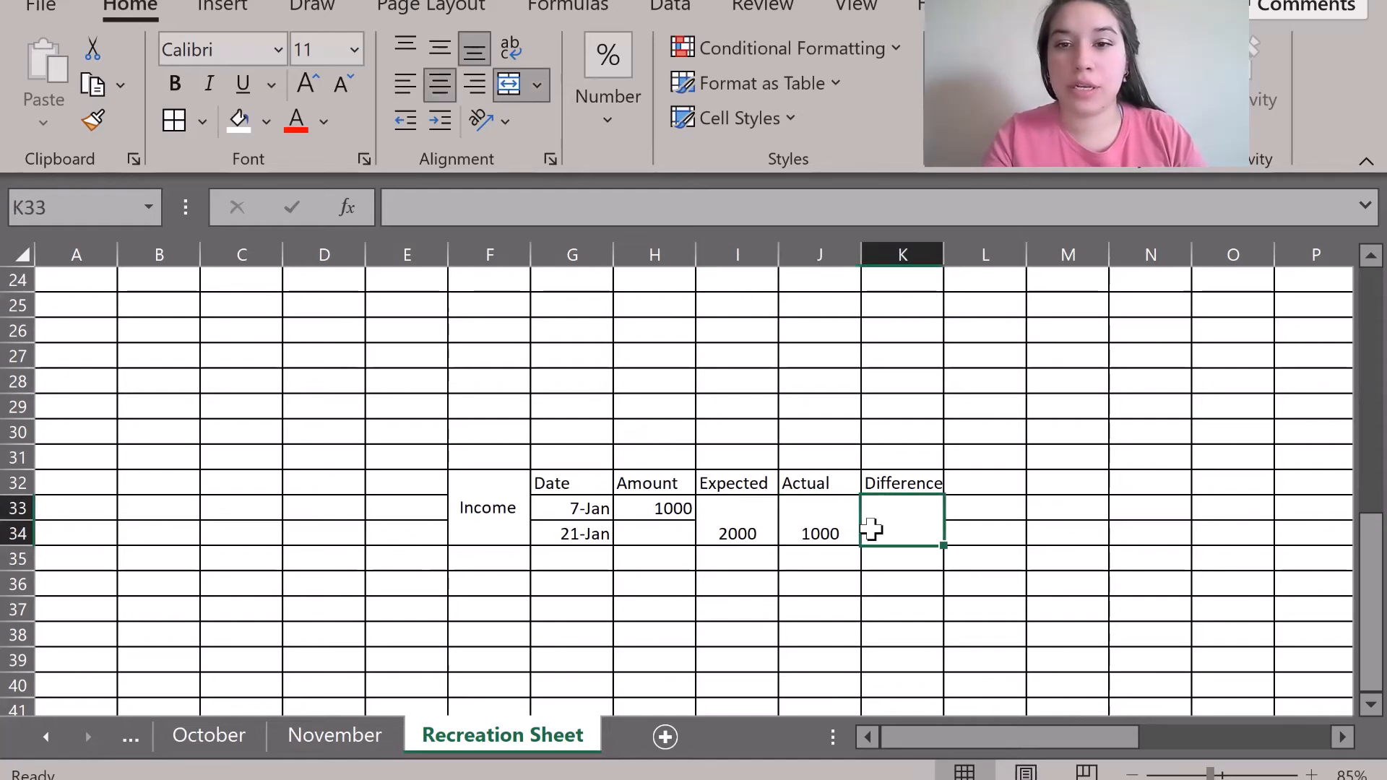
type("=")
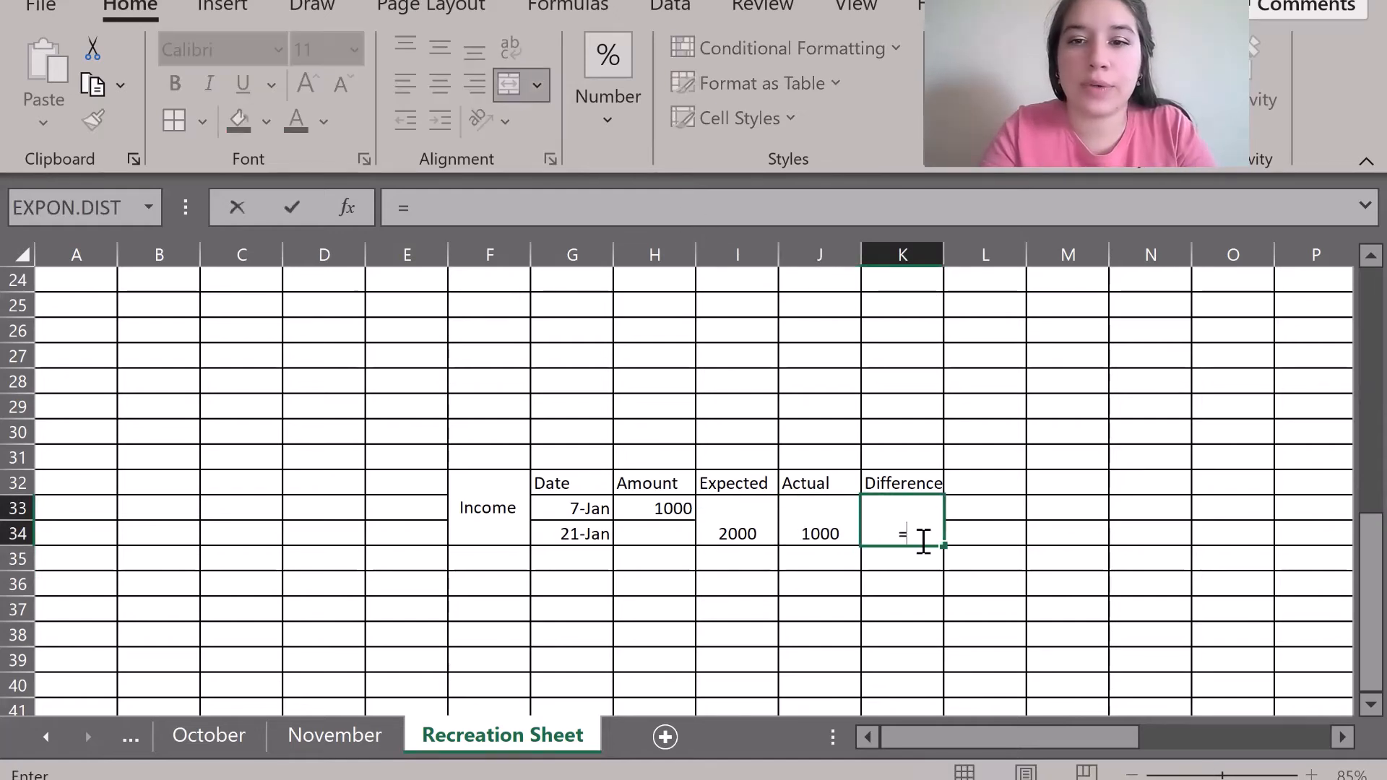
left_click(740, 526)
type("-")
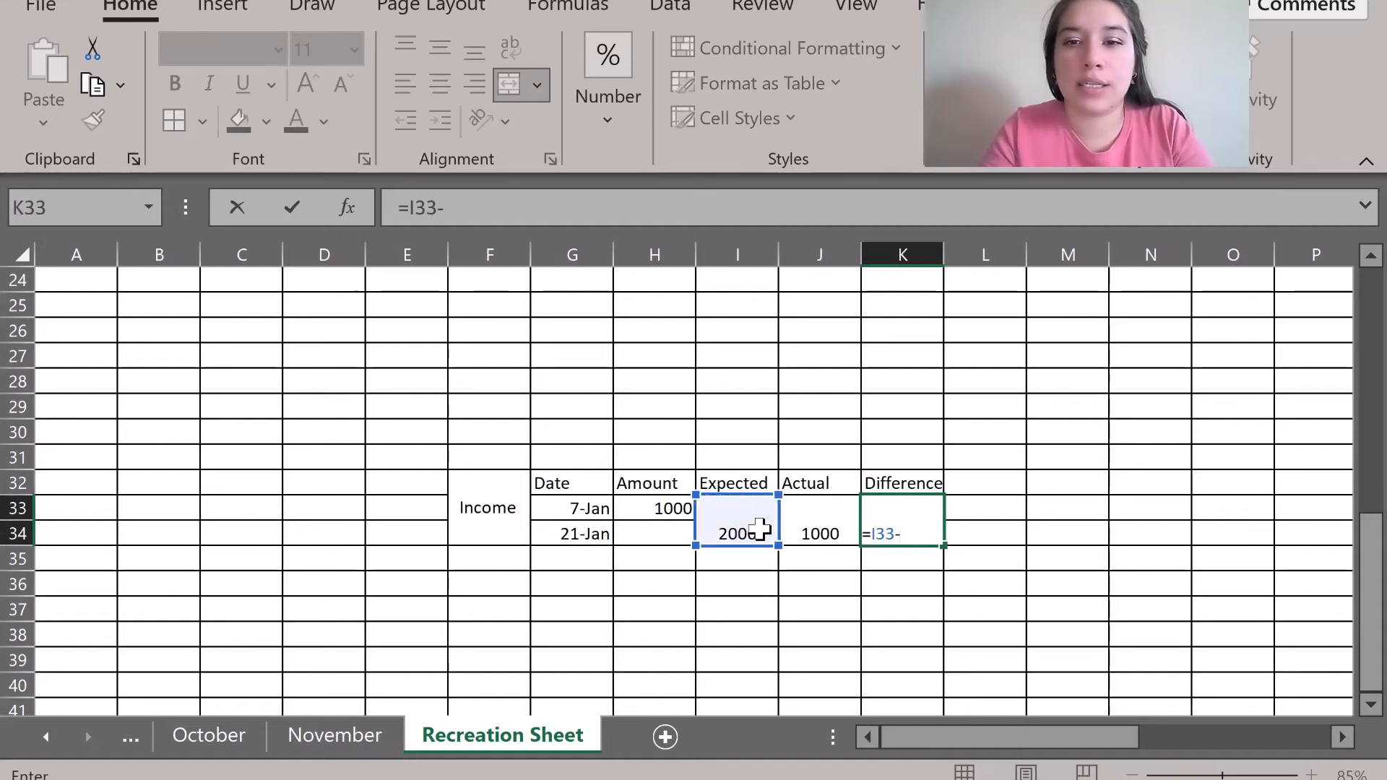
left_click(812, 536)
key("Return")
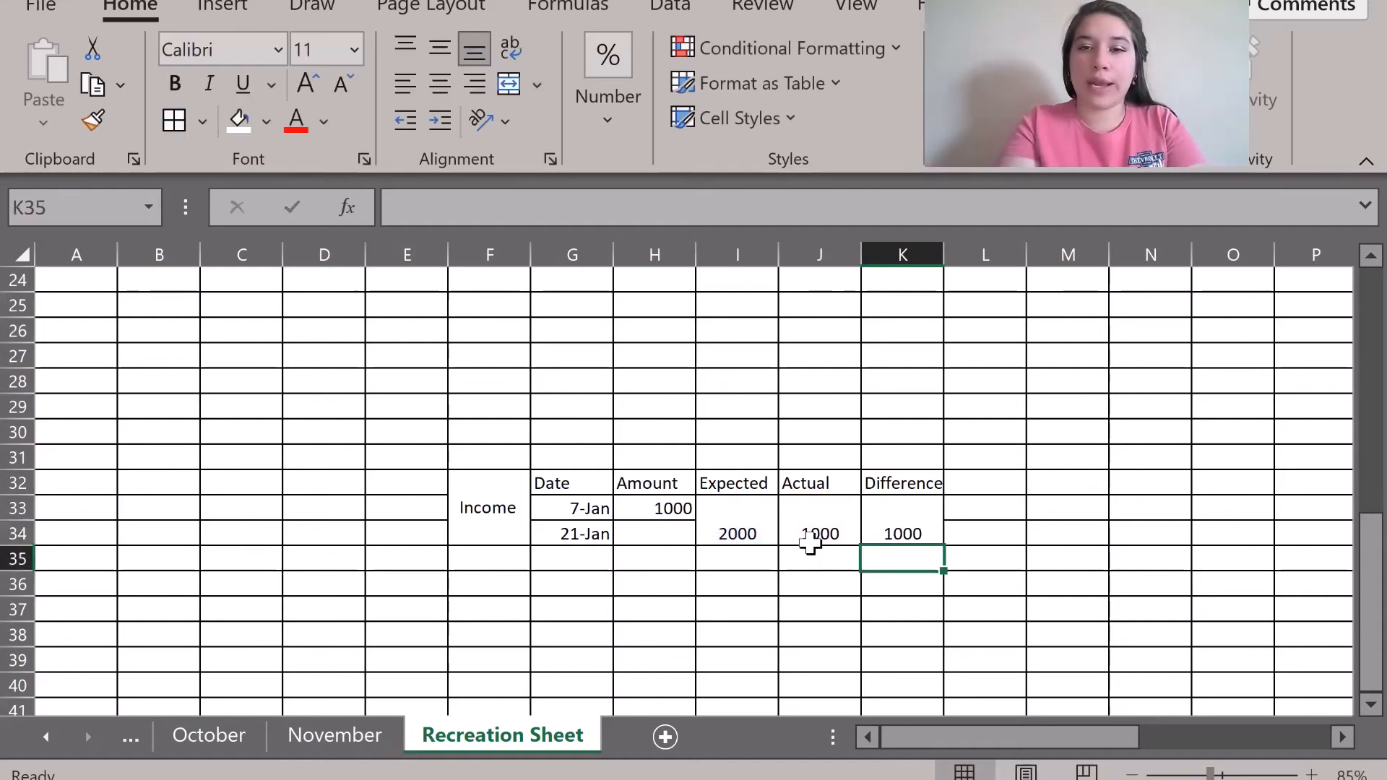
left_click(899, 535)
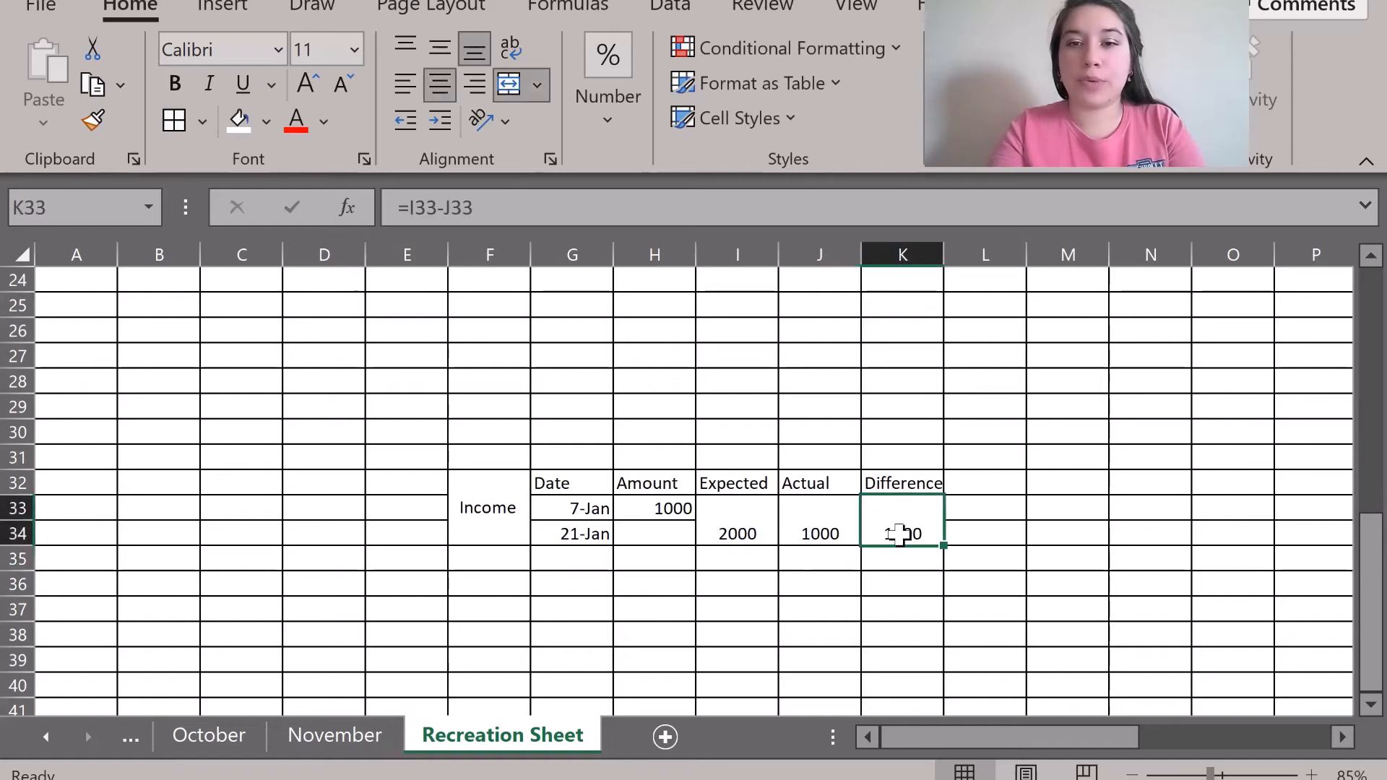
left_click(881, 634)
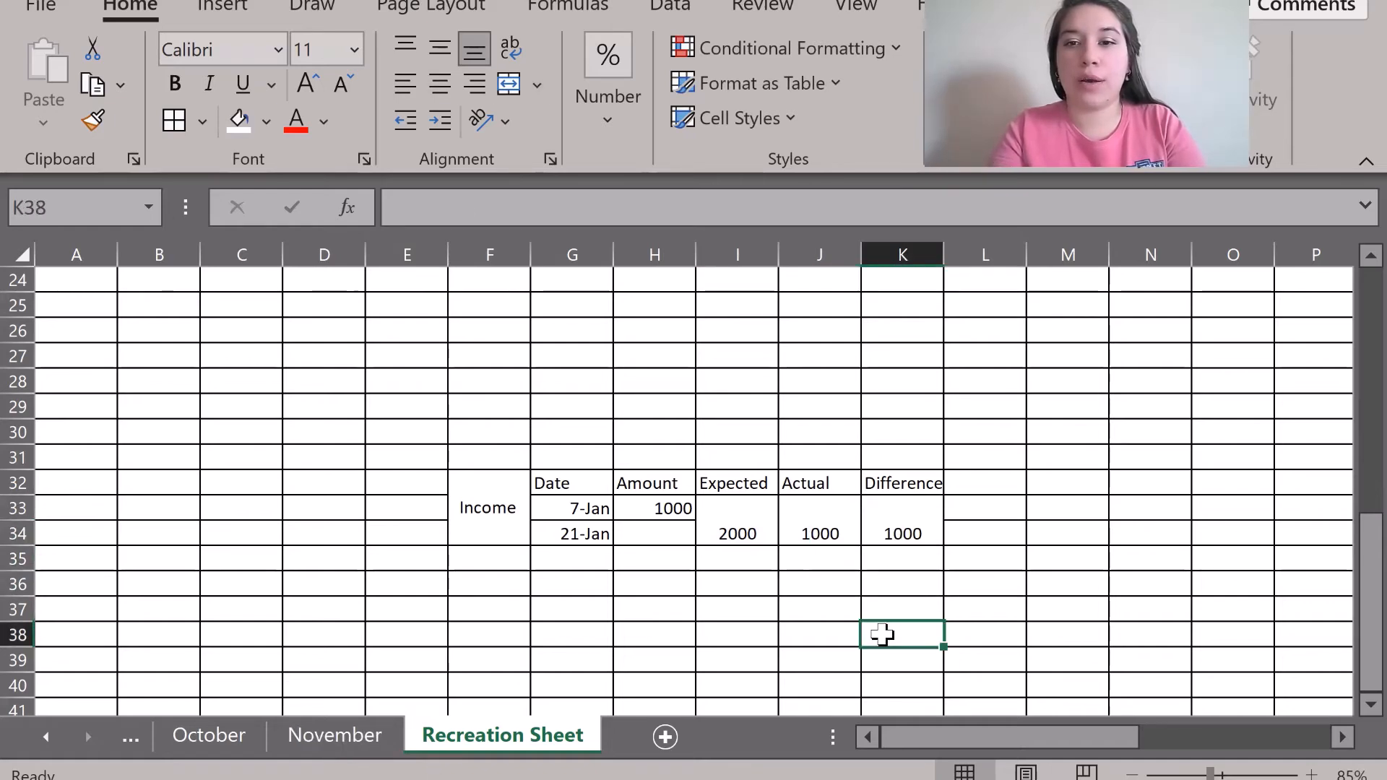
left_click(908, 509)
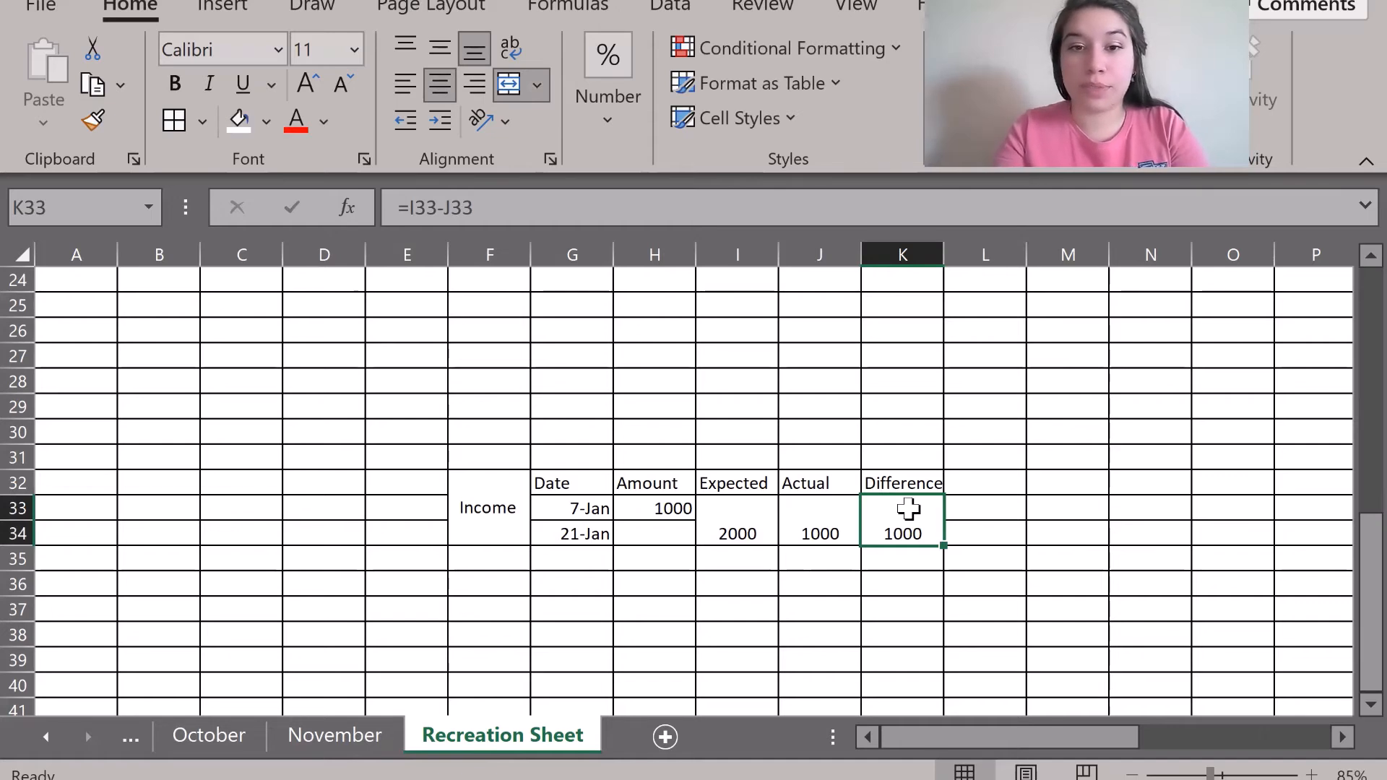
Review November's Total In/Total Out/TOTAL block, then pick O32 on the Recreation Sheet.
key("ctrl+Page_Up")
left_click_drag(496, 365, 530, 395)
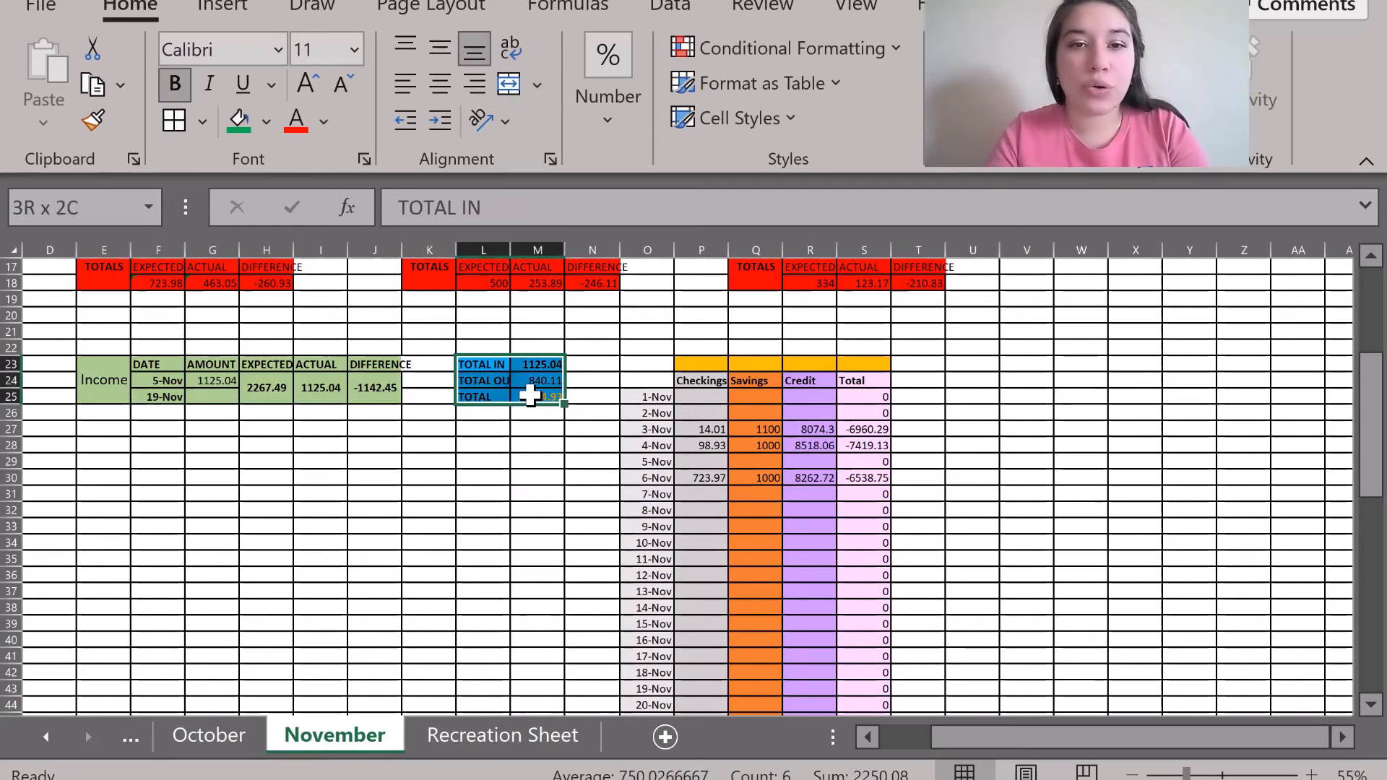
left_click(496, 509)
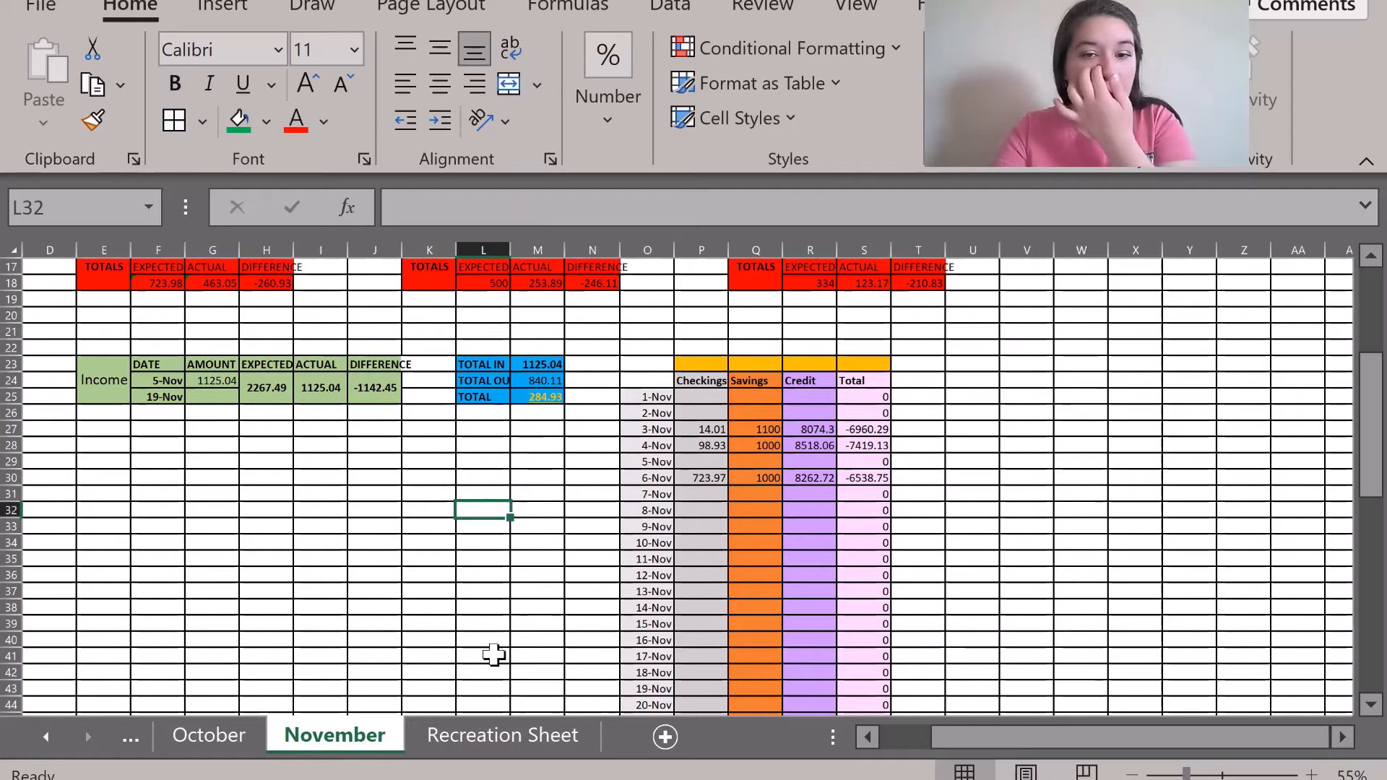
left_click(505, 740)
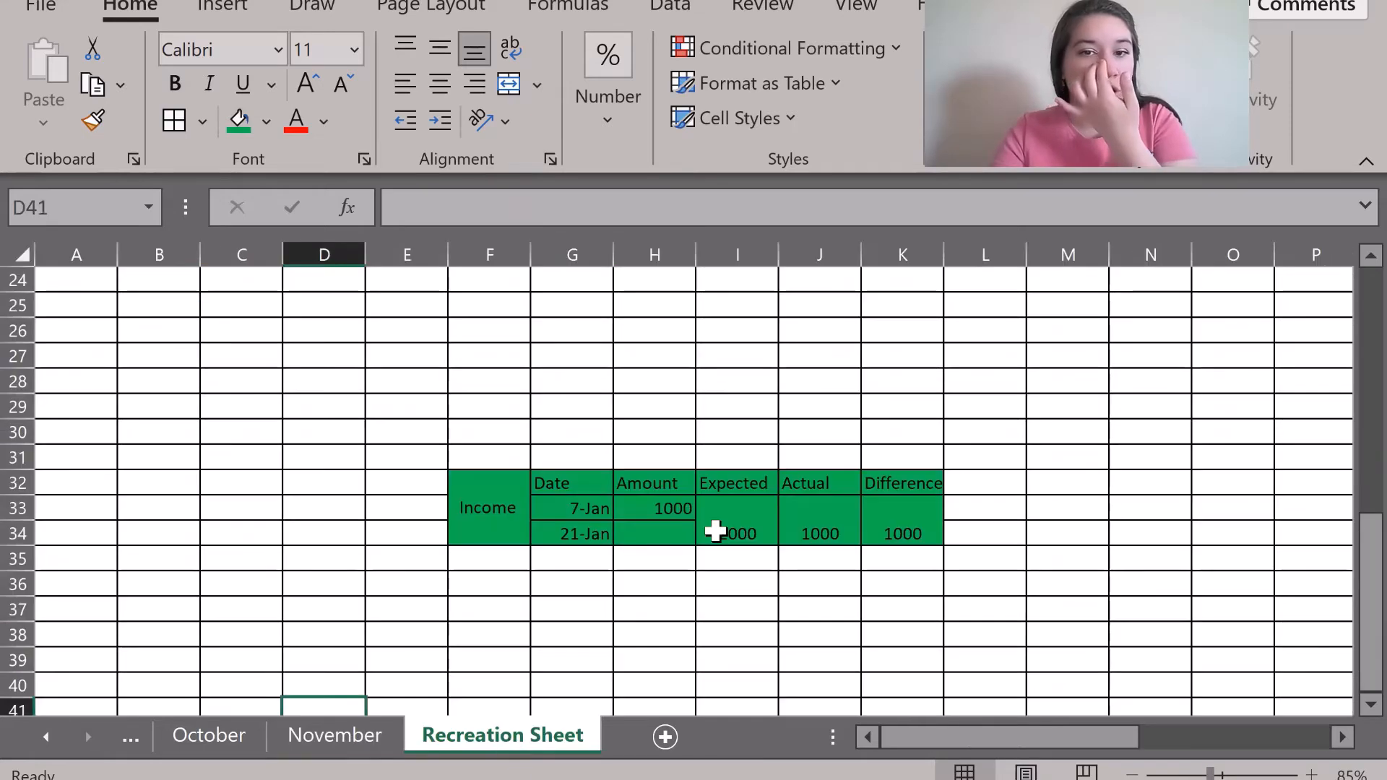
scroll(968, 479, "right", 3)
left_click(968, 482)
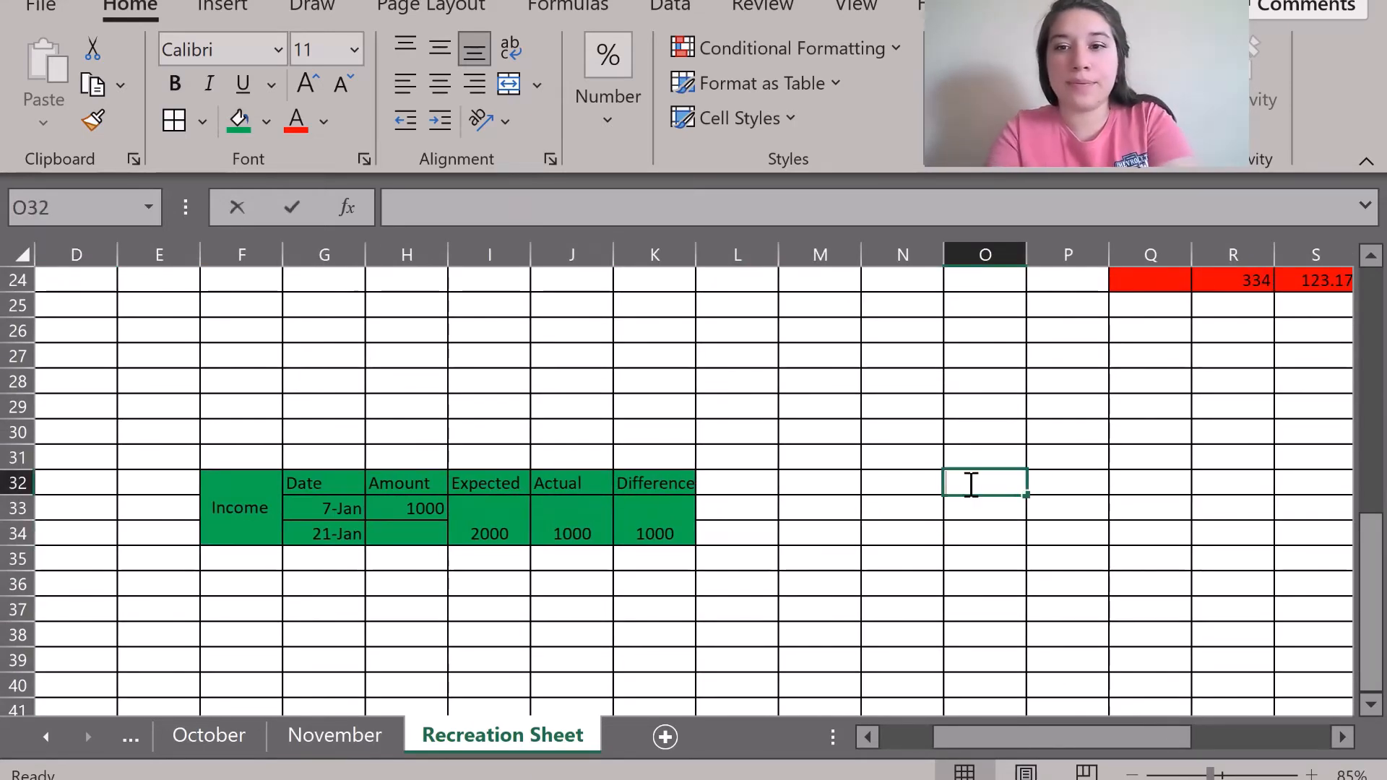
Enter the labels Total In, Total Out and TOTAL down O32:O34.
type("Total In")
key("Return")
type("Total Out")
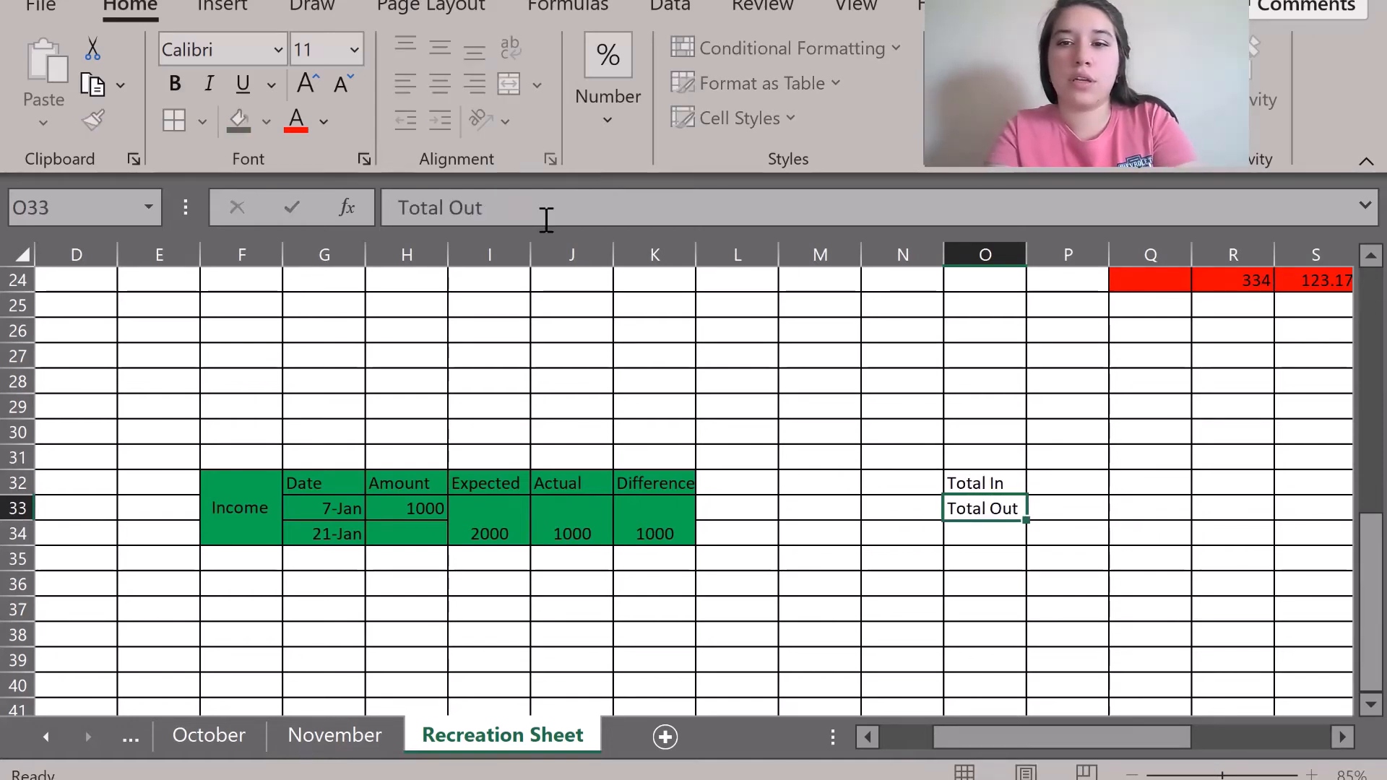
key("Return")
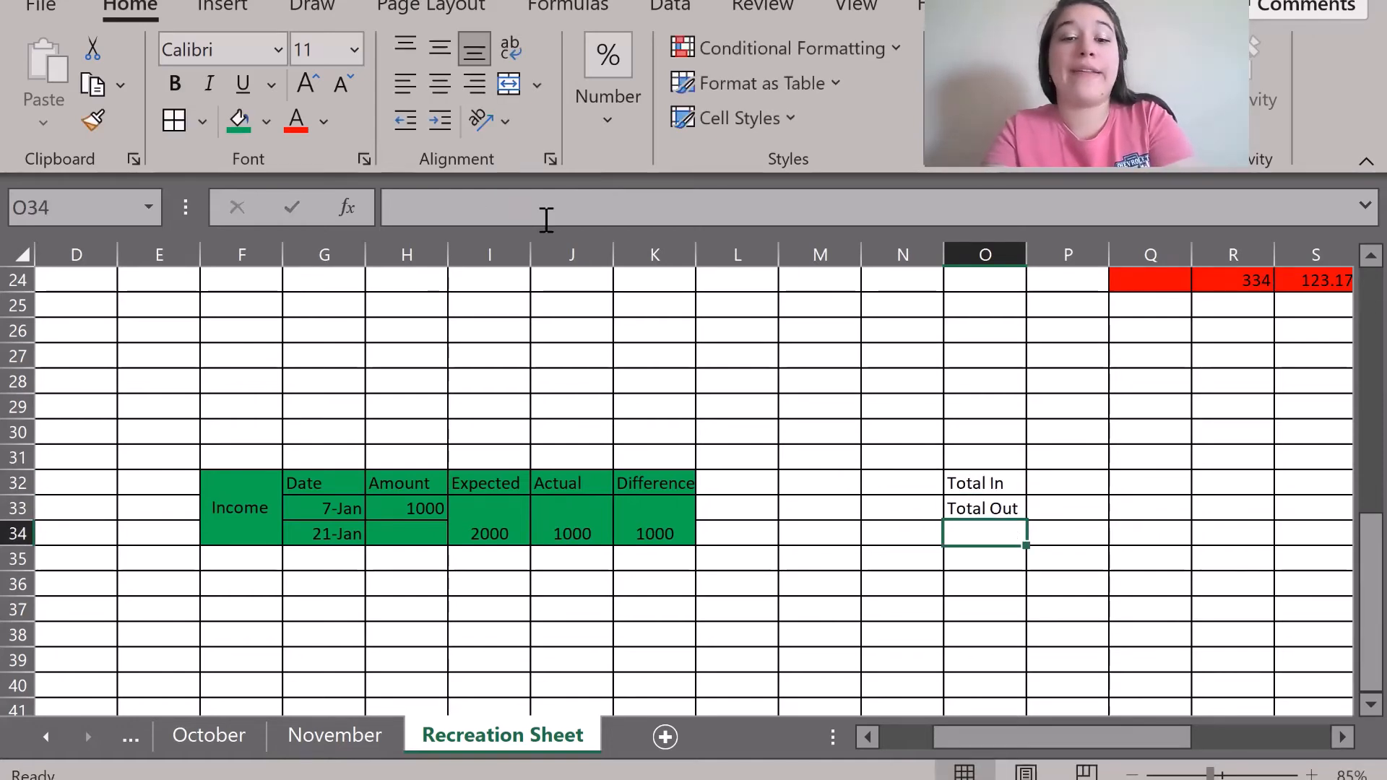
type("TOTAL")
key("Return")
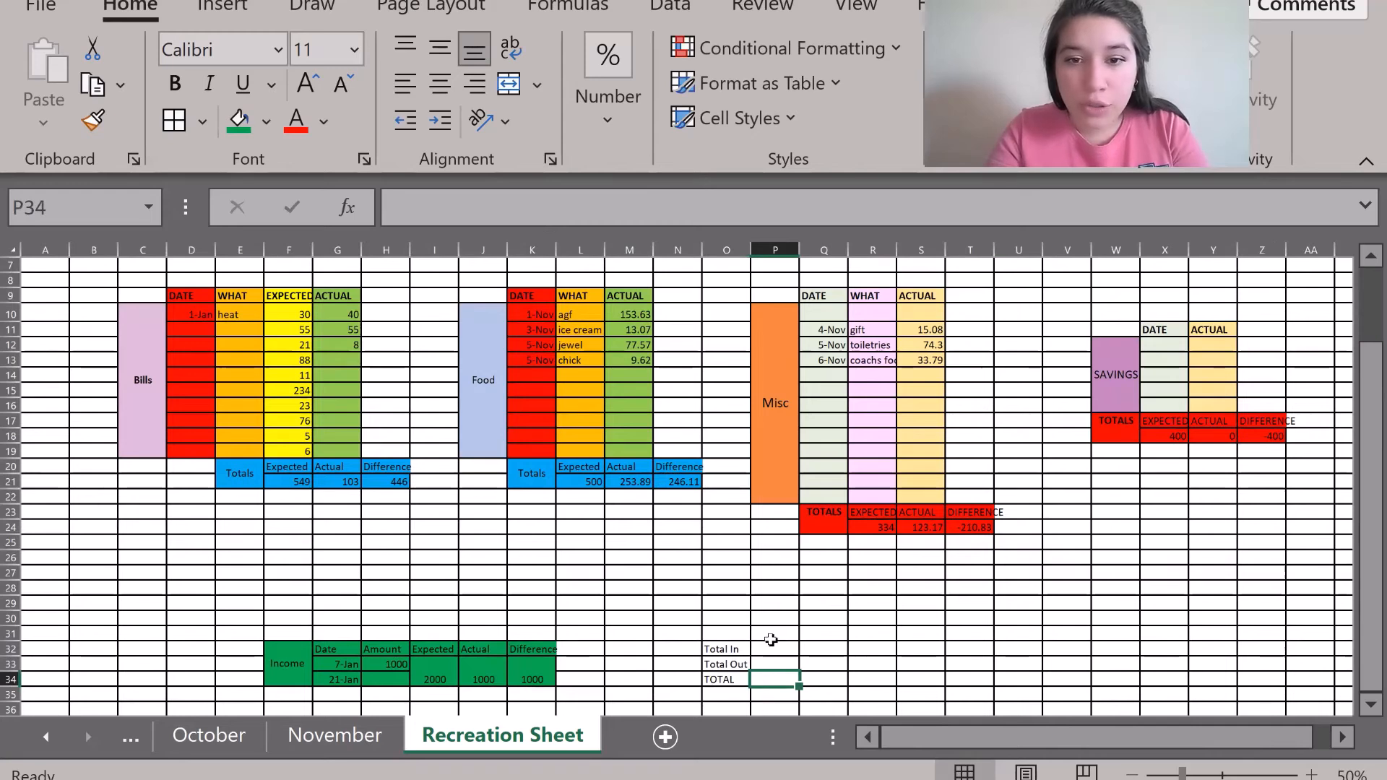
Bold the three totals labels and begin a formula in P32.
left_click(764, 653)
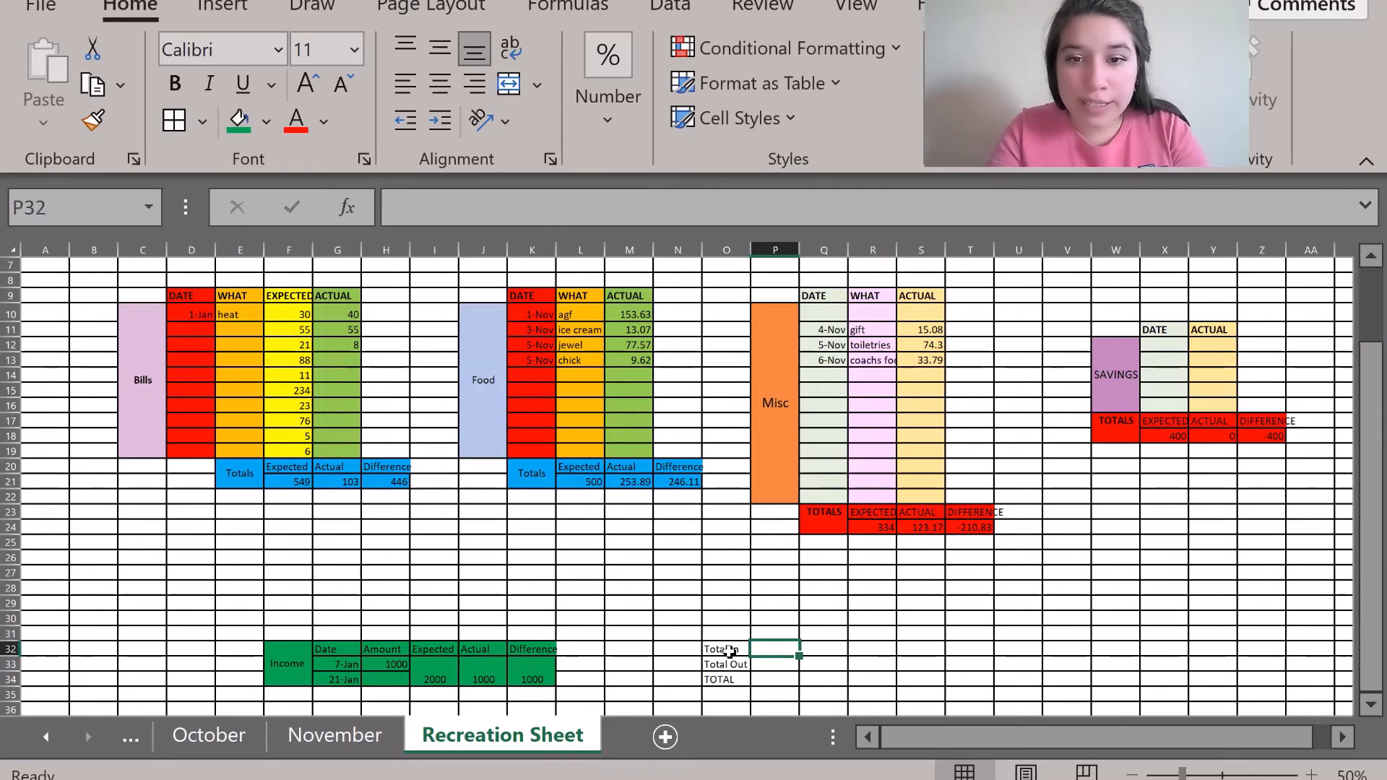
left_click_drag(724, 650, 726, 676)
key("ctrl+b")
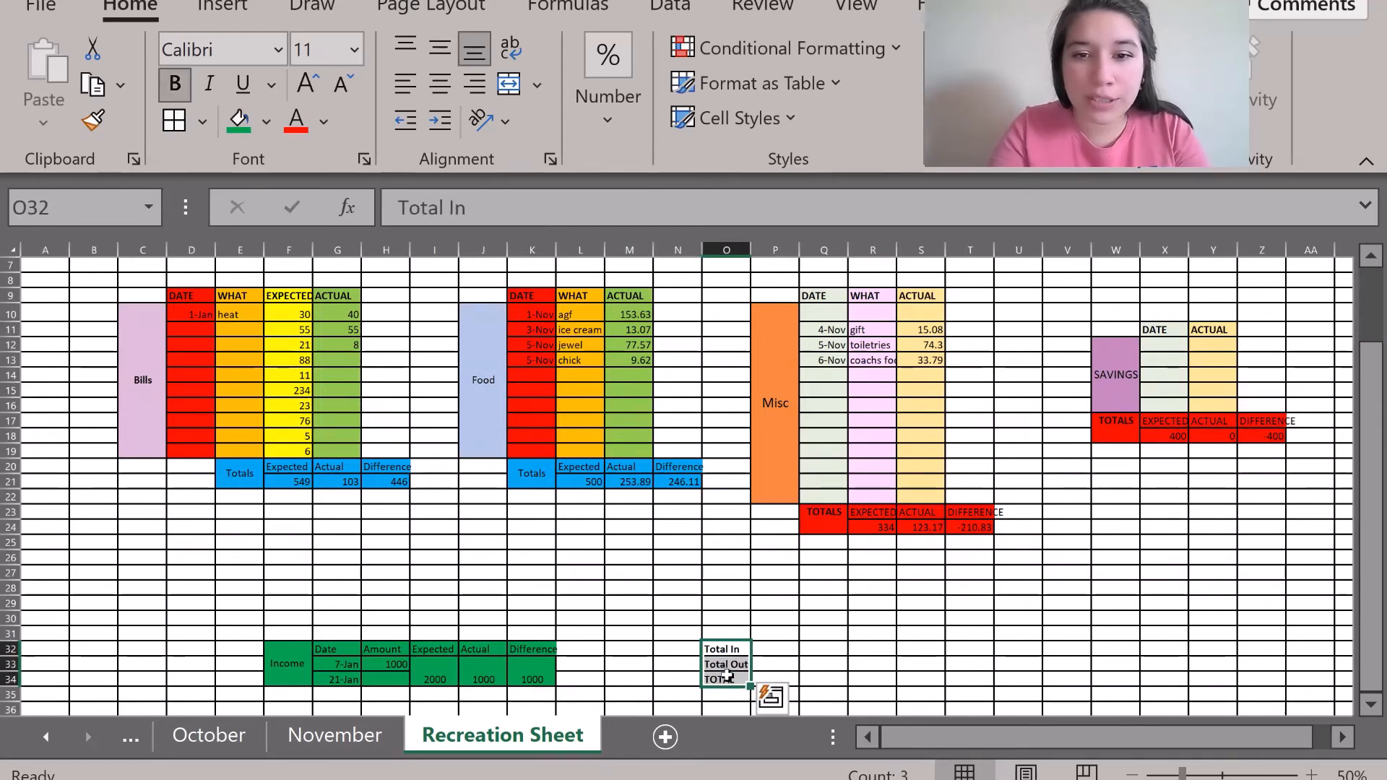
left_click(654, 651)
left_click(706, 629)
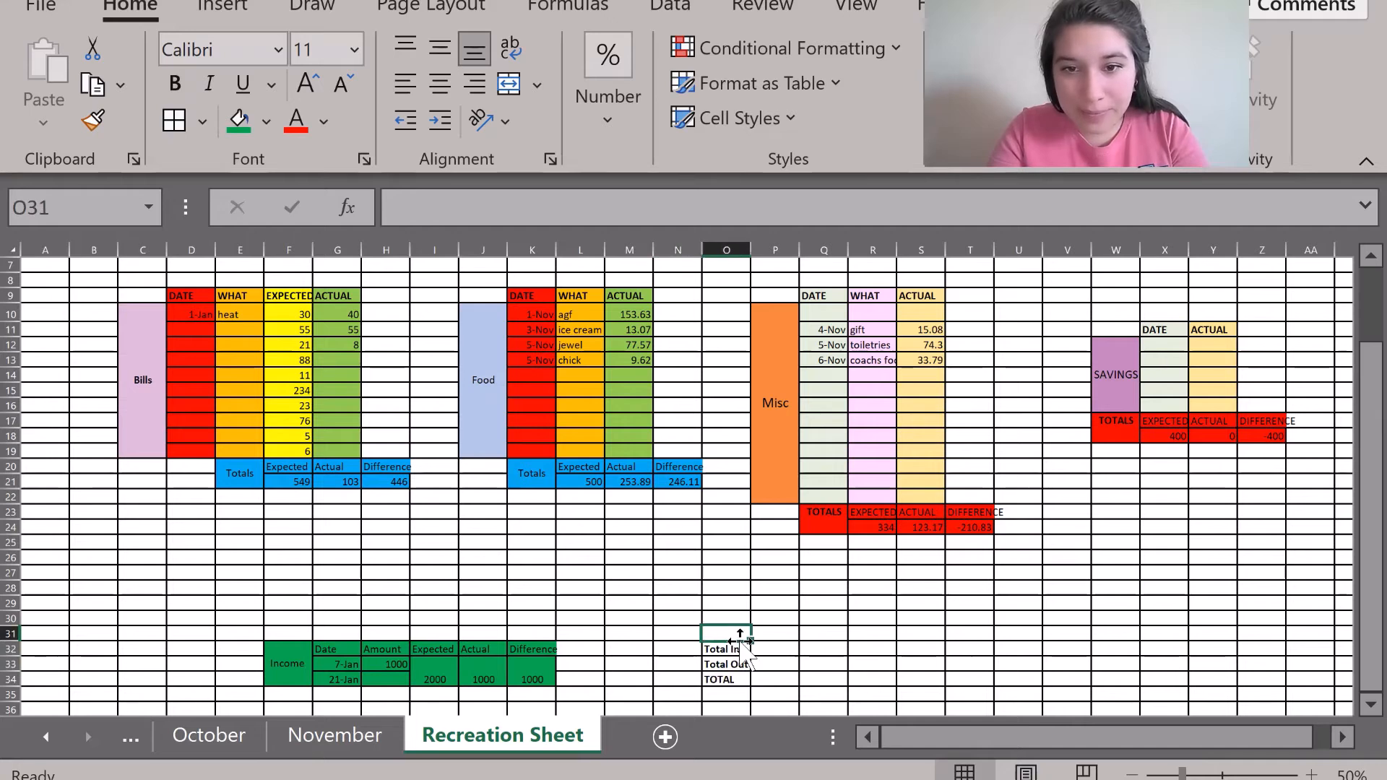
left_click(725, 647)
left_click(760, 632)
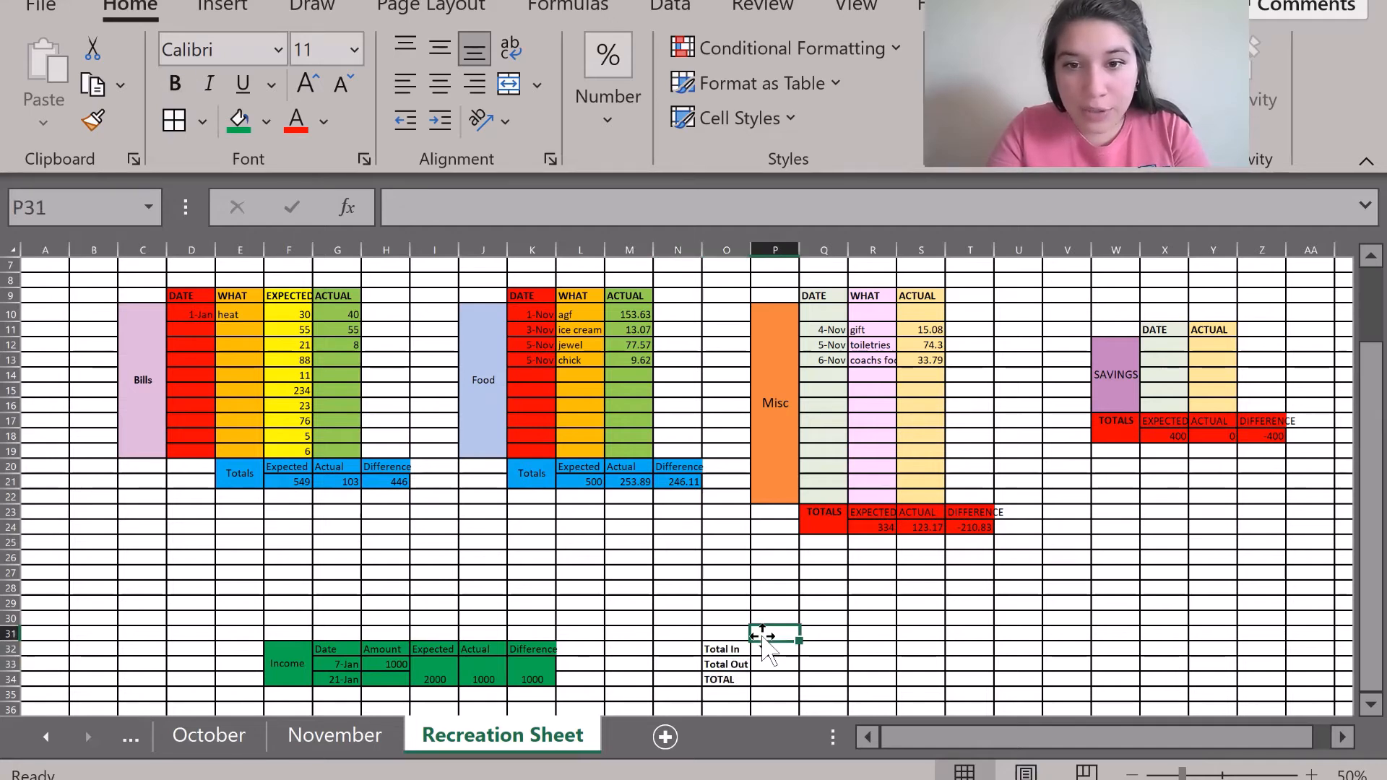
left_click(768, 647)
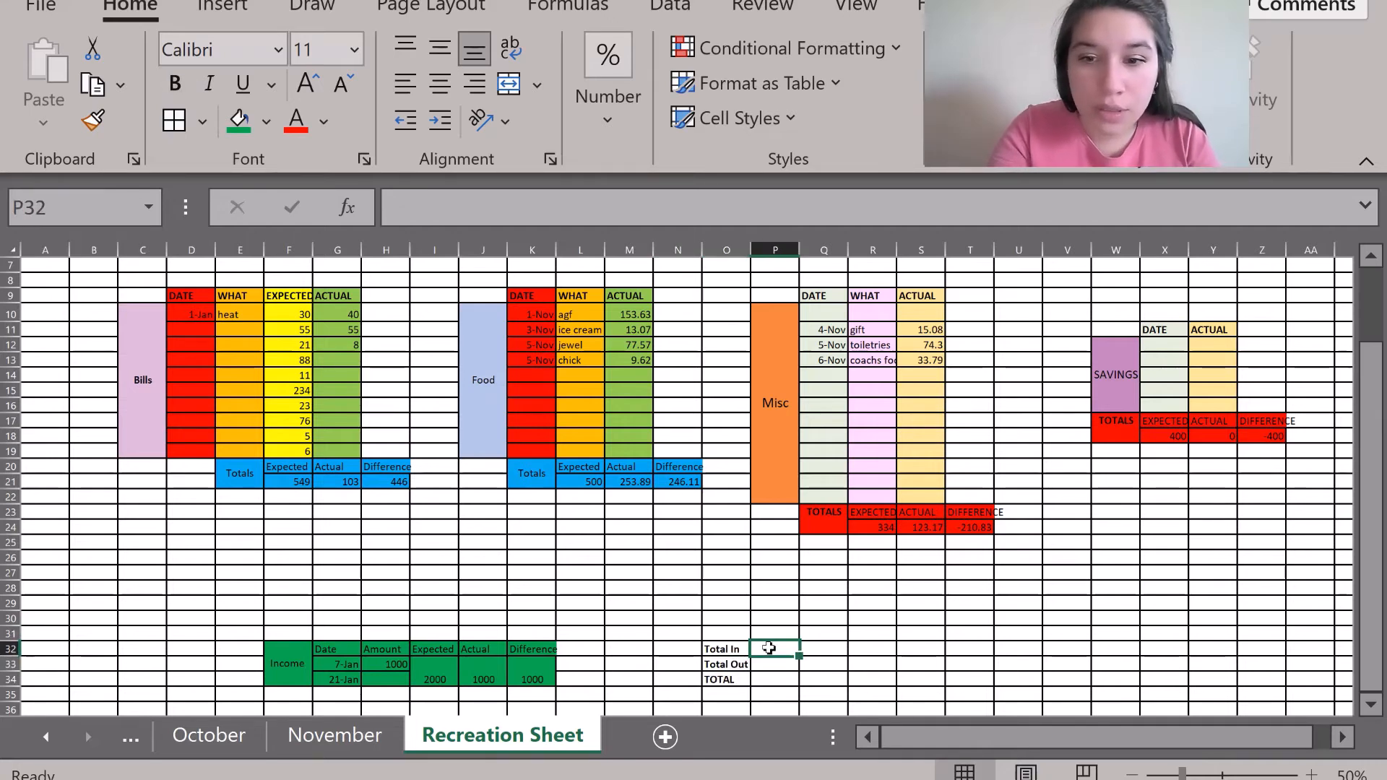
type("=")
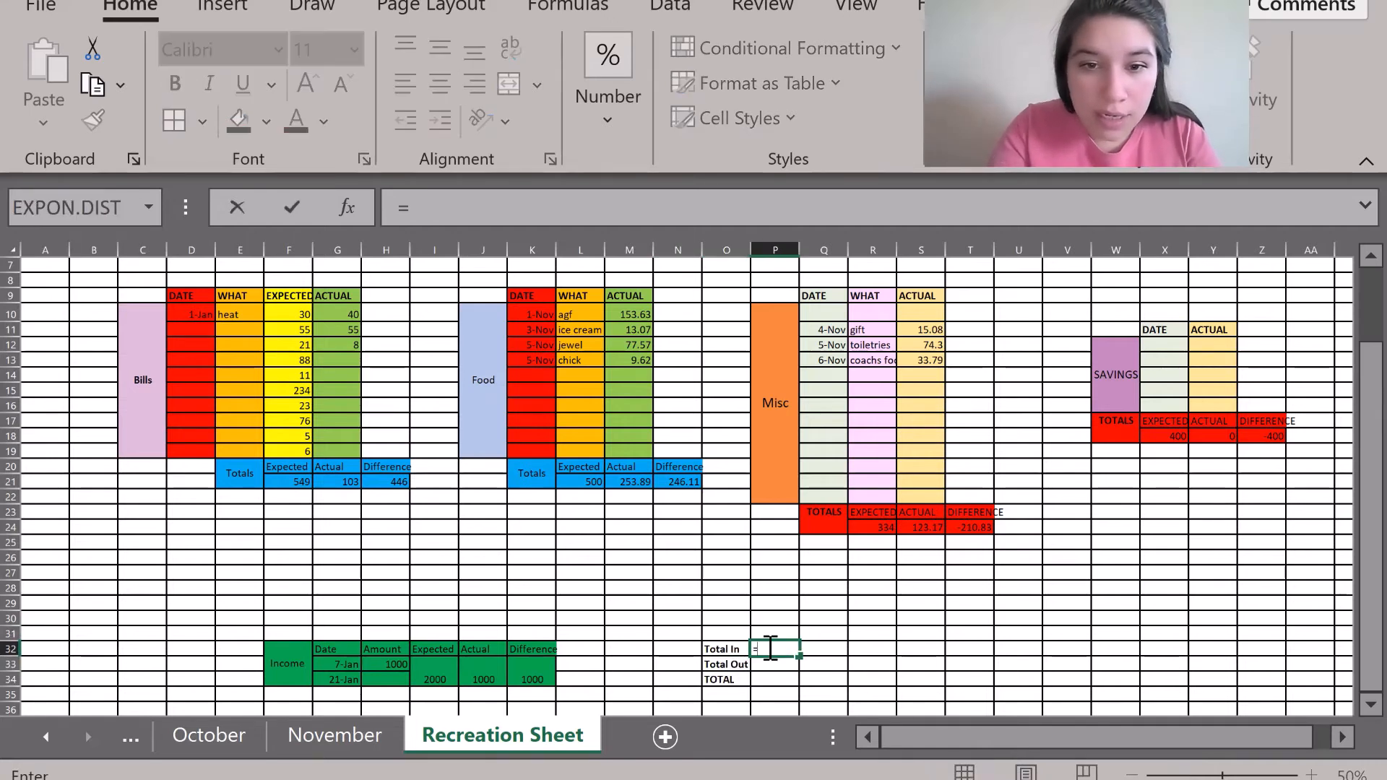
Set Total In to =J33 (1000) and Total Out to =G21+M21+S24+Y18 (480.06).
left_click(469, 677)
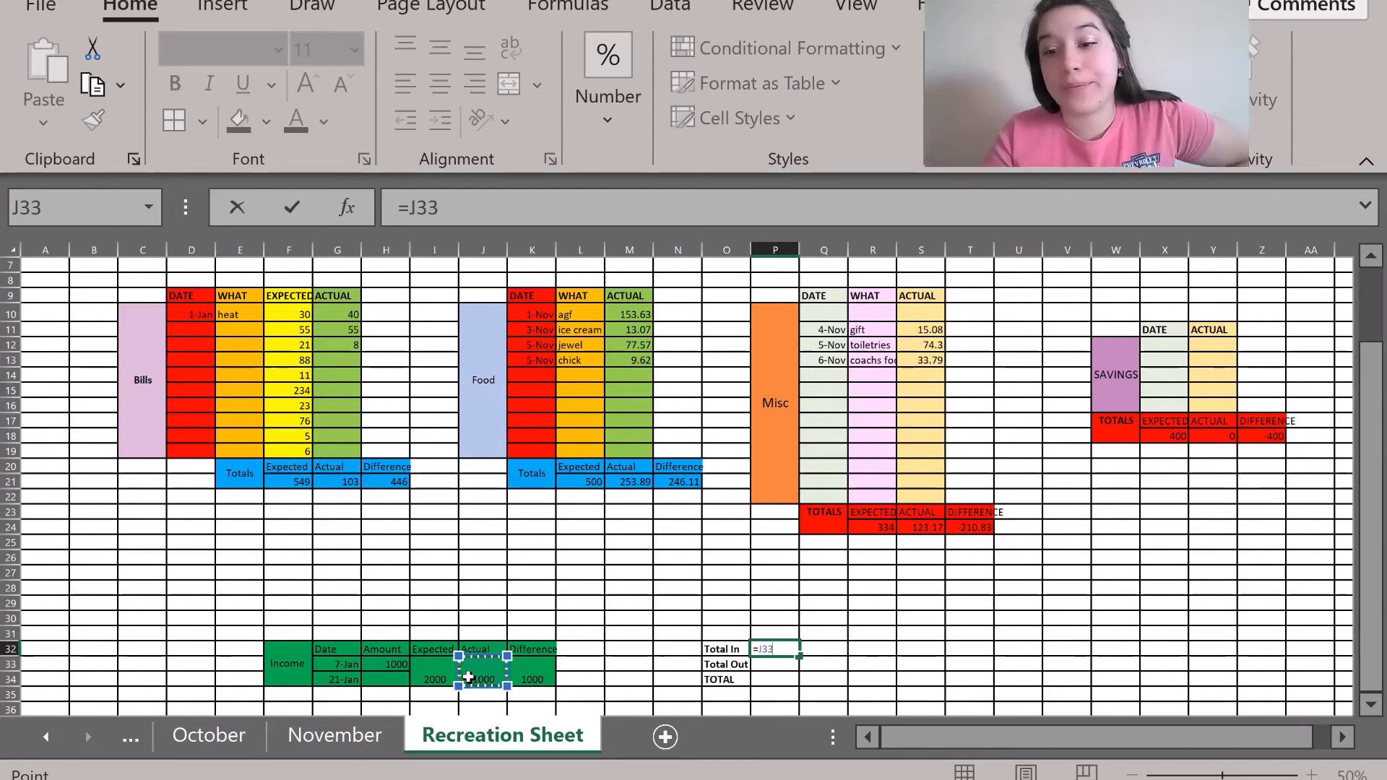
key("Return")
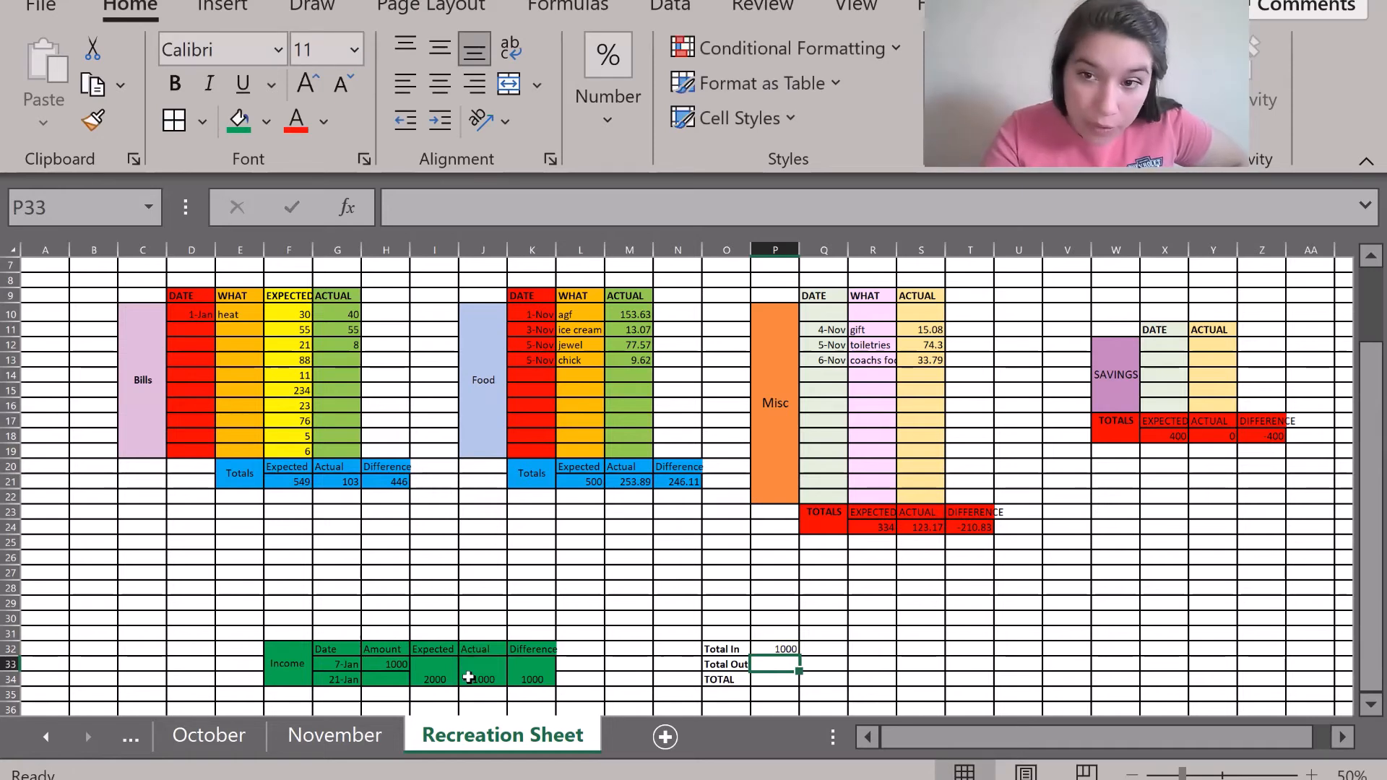
type("=")
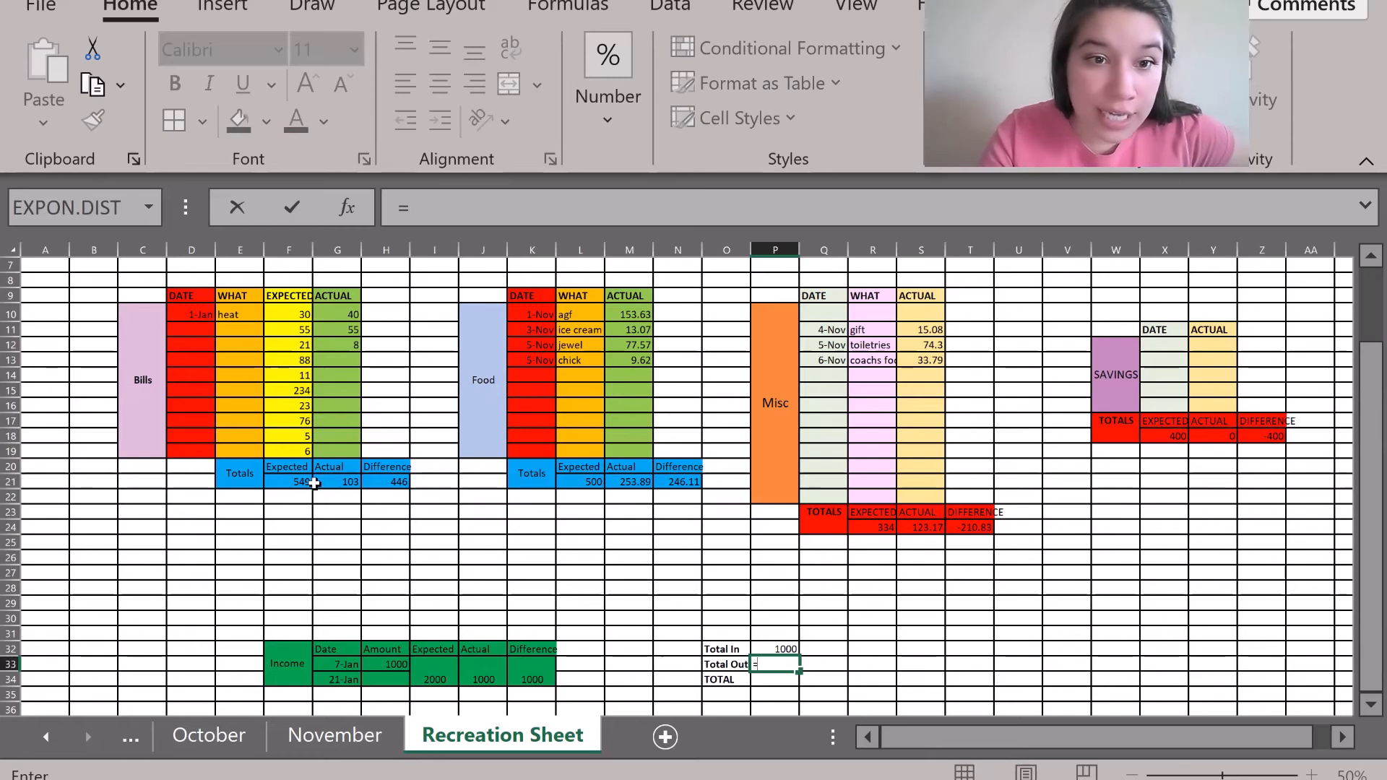
left_click(341, 482)
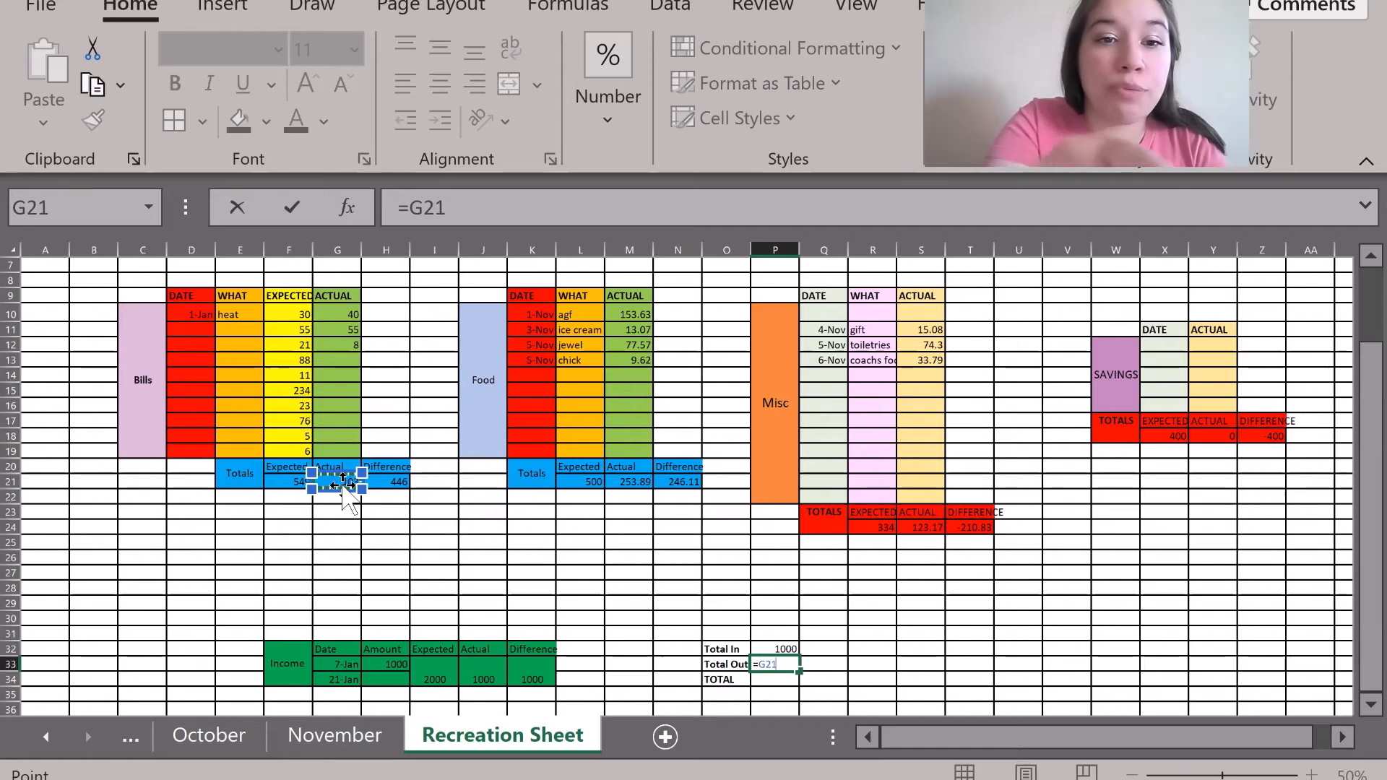
left_click(481, 209)
type("+")
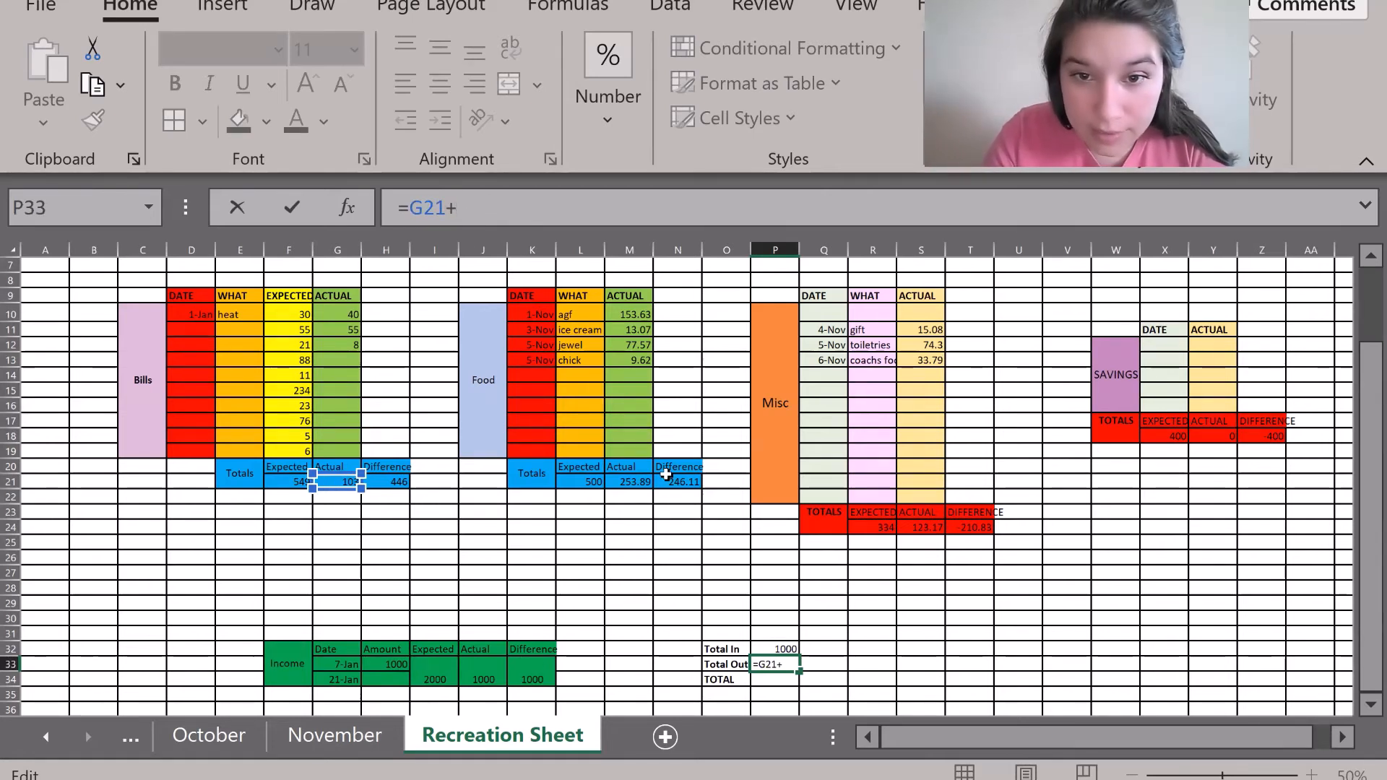
left_click(631, 483)
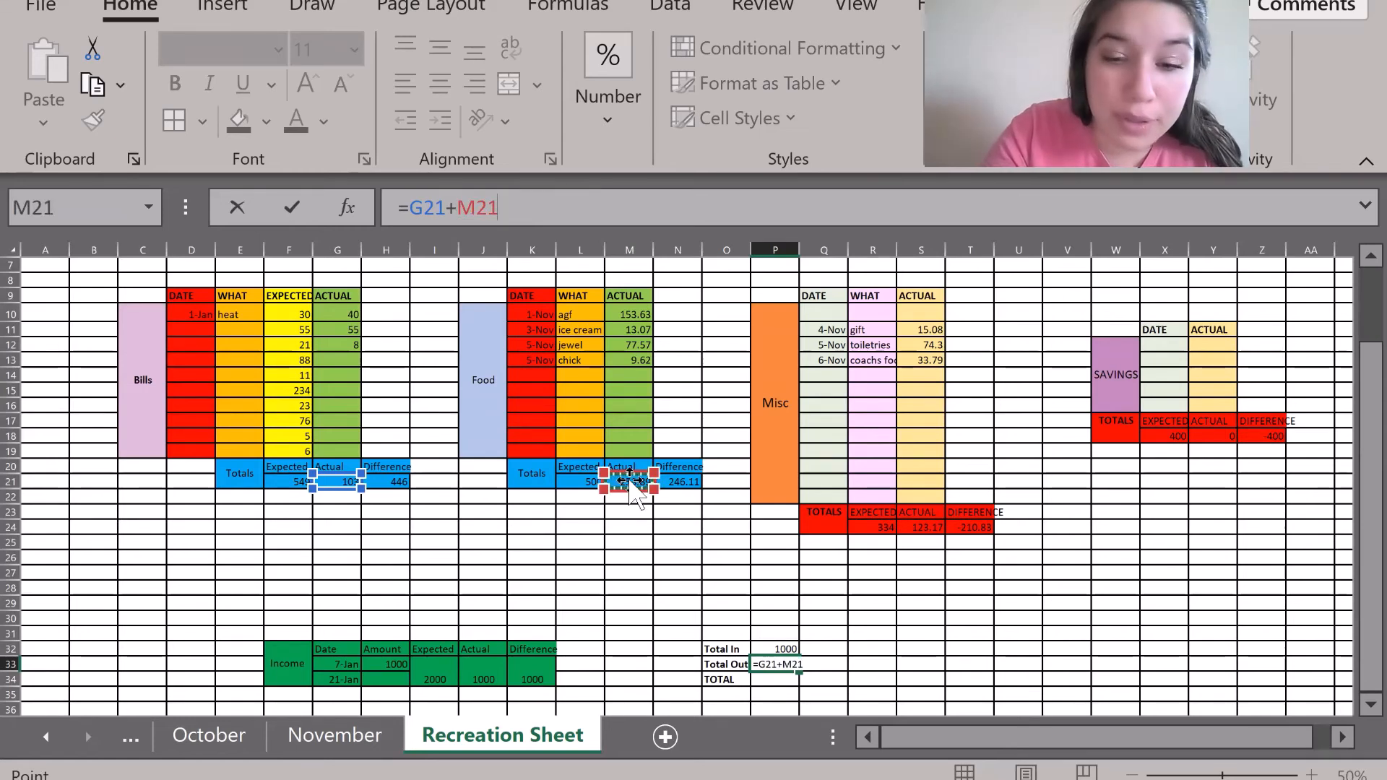
type("+")
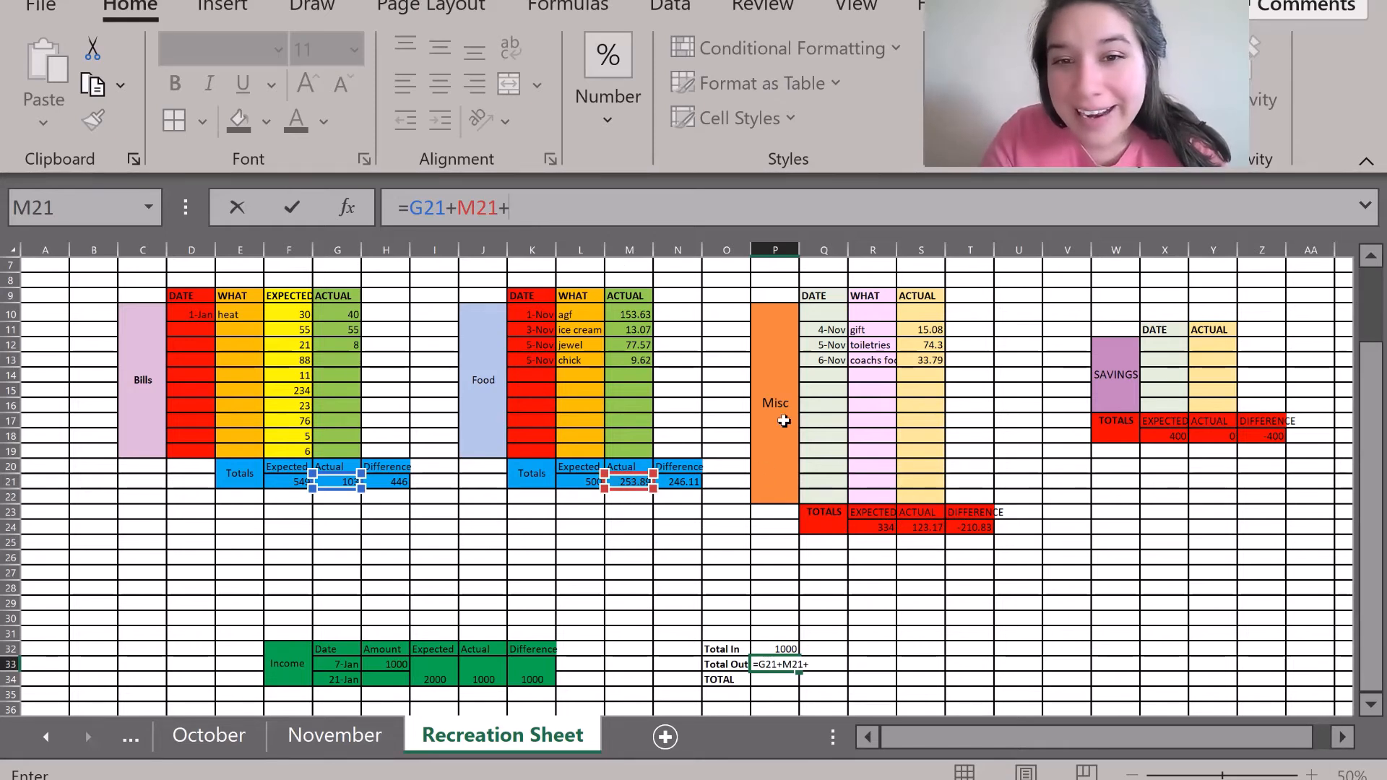
left_click(918, 525)
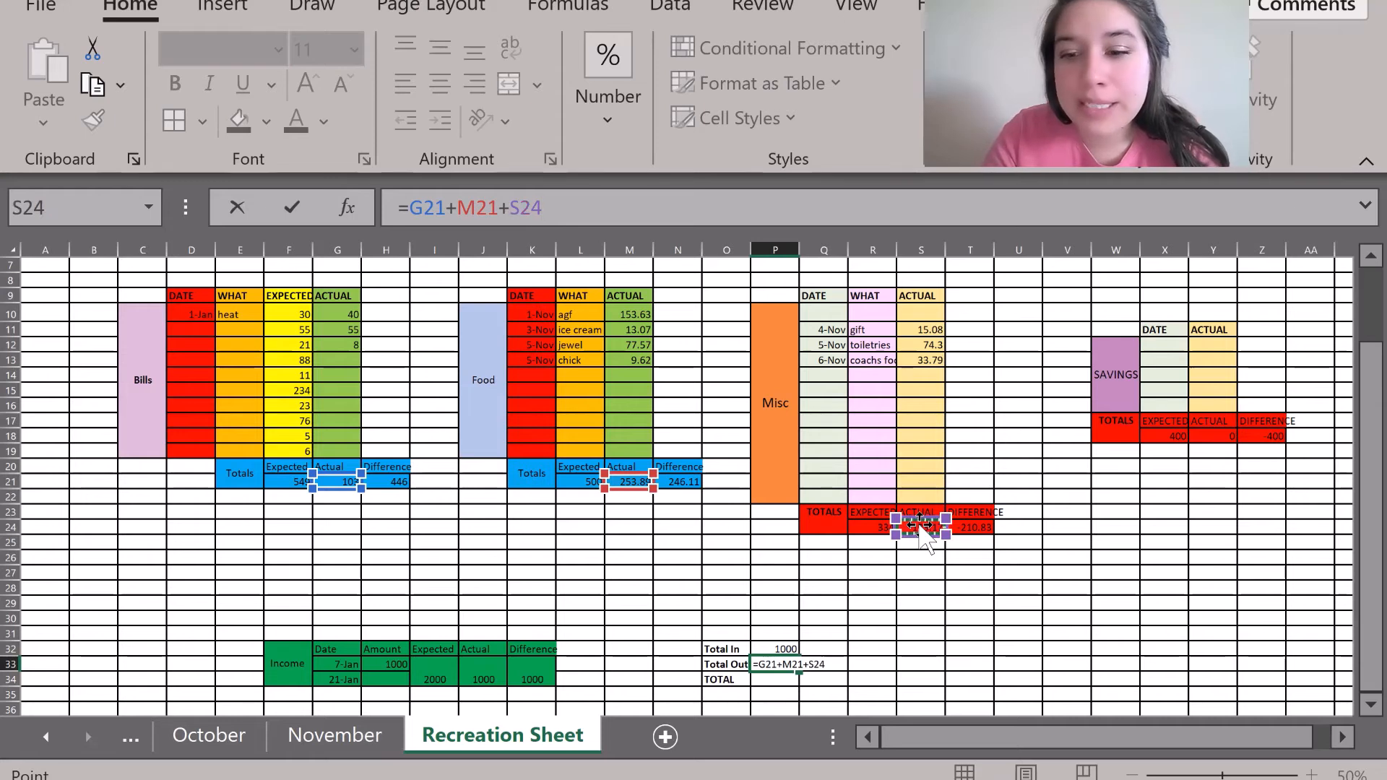
type("+")
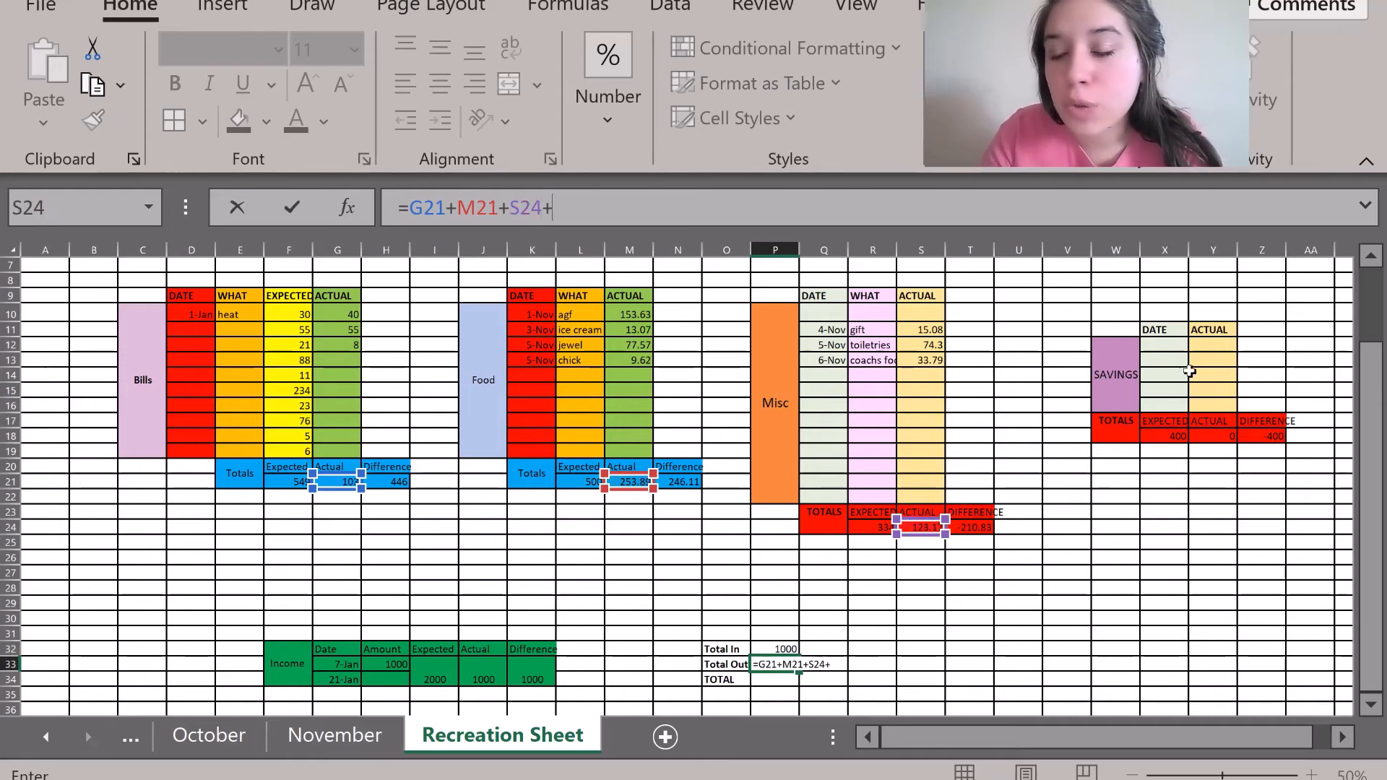
left_click(1205, 435)
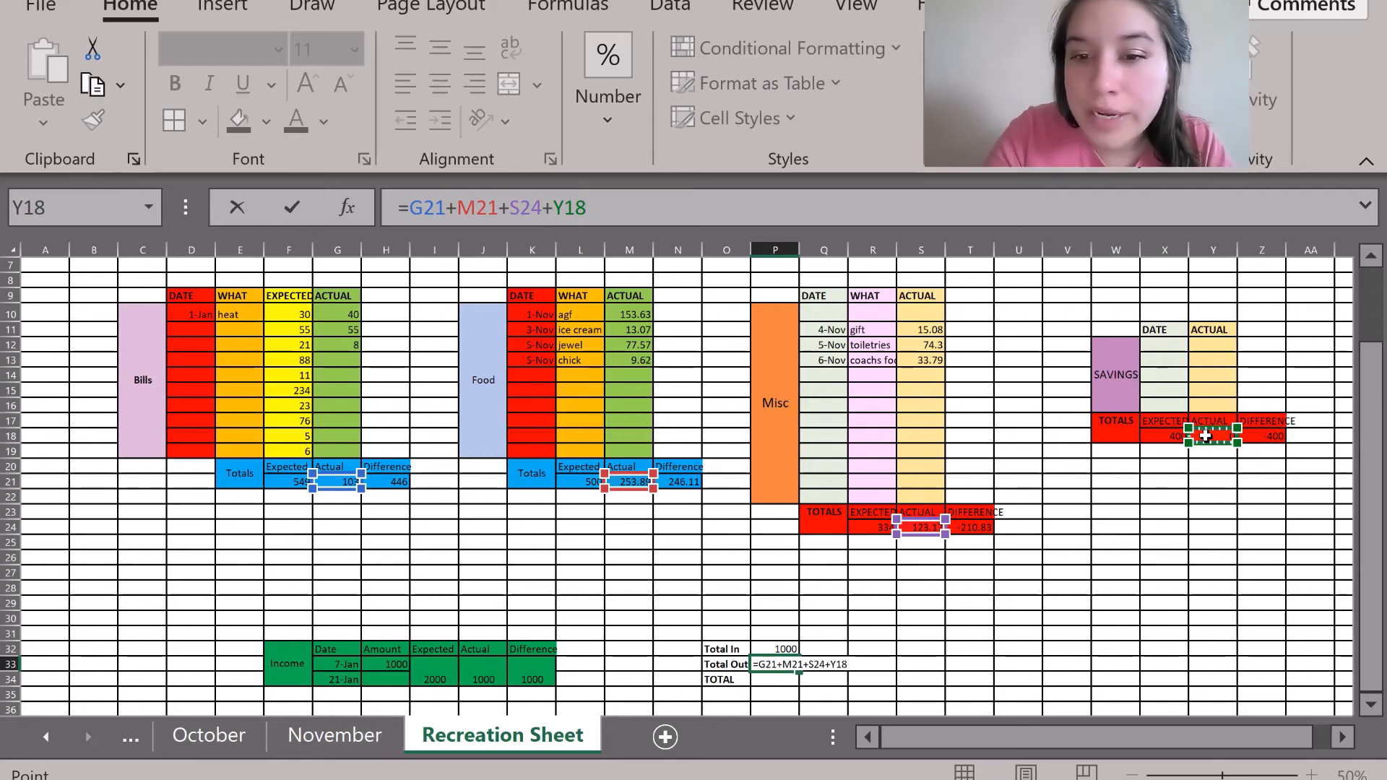
key("Return")
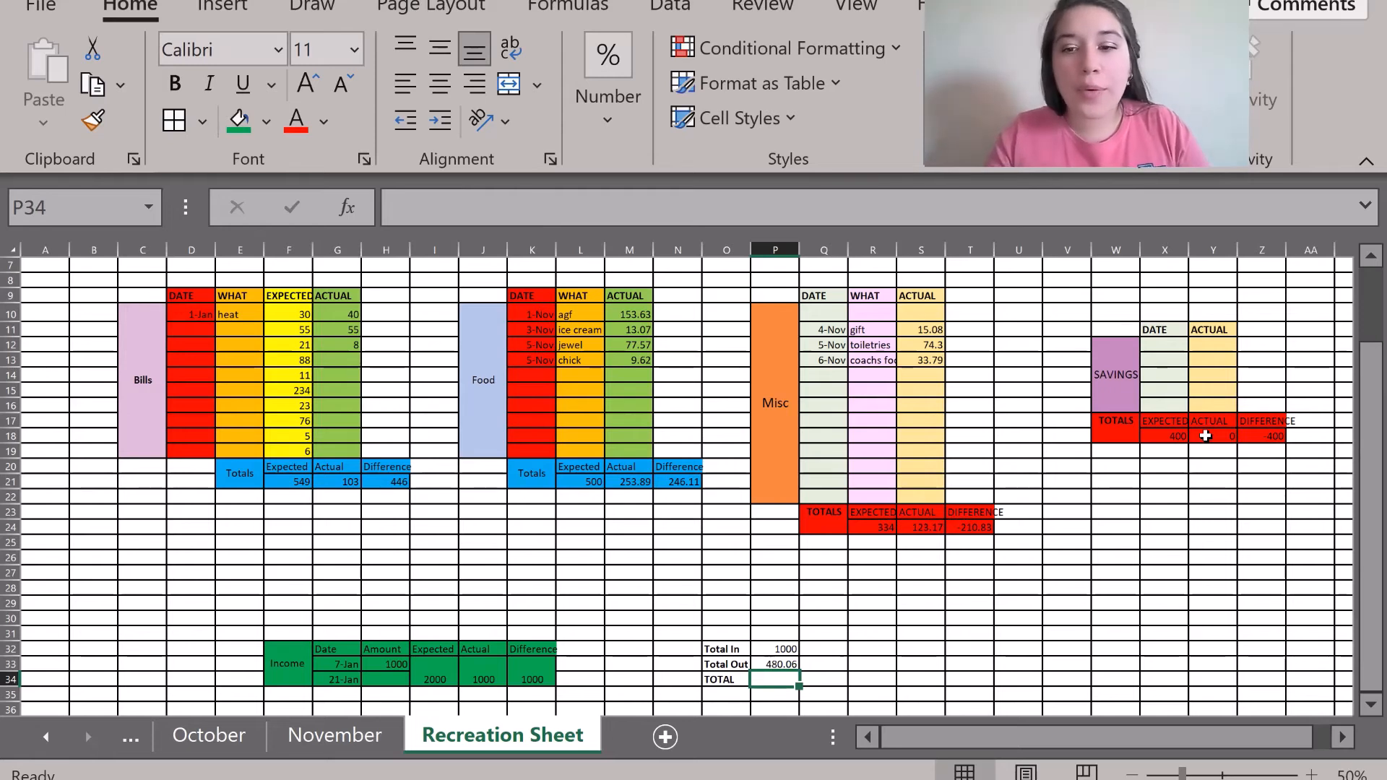
Enter =P32-P33 in the TOTAL cell P34, giving 519.94.
type("=")
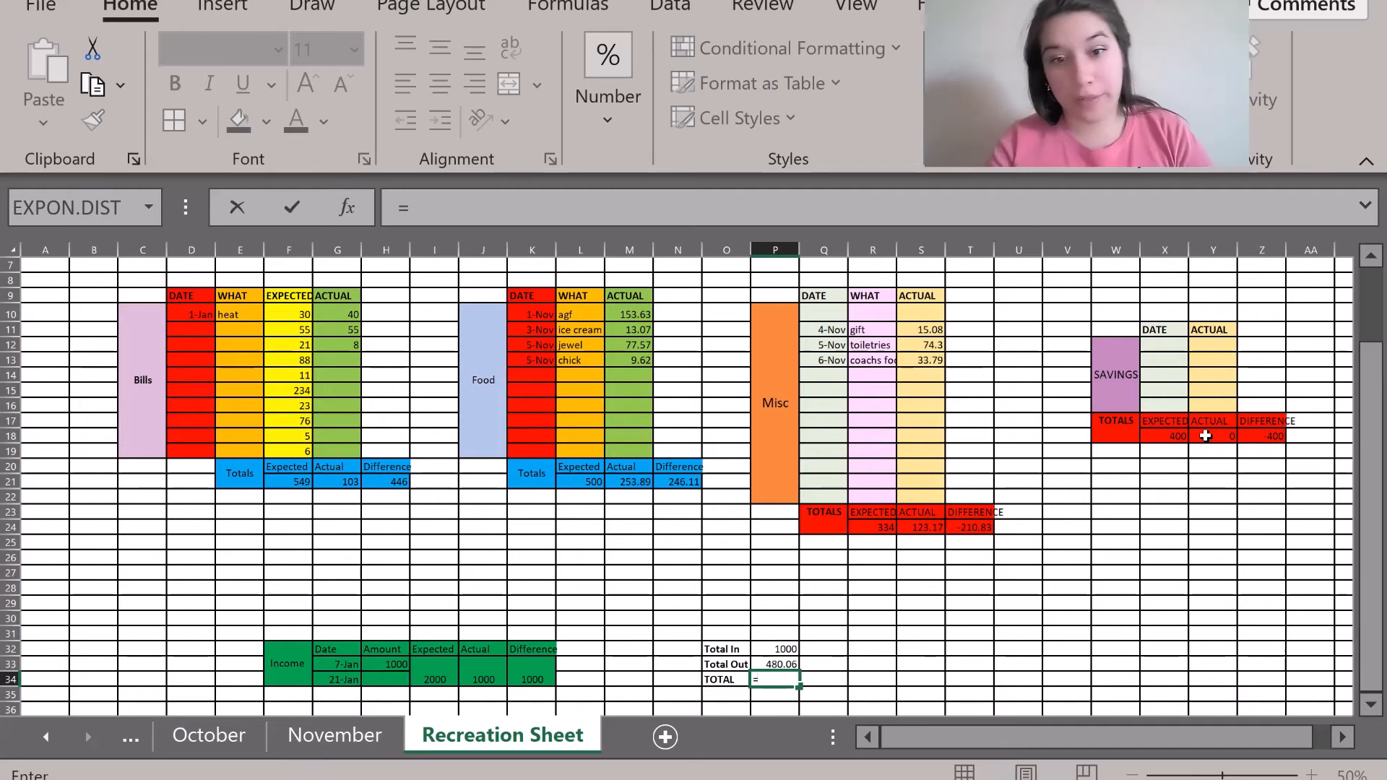
left_click(762, 648)
type("-")
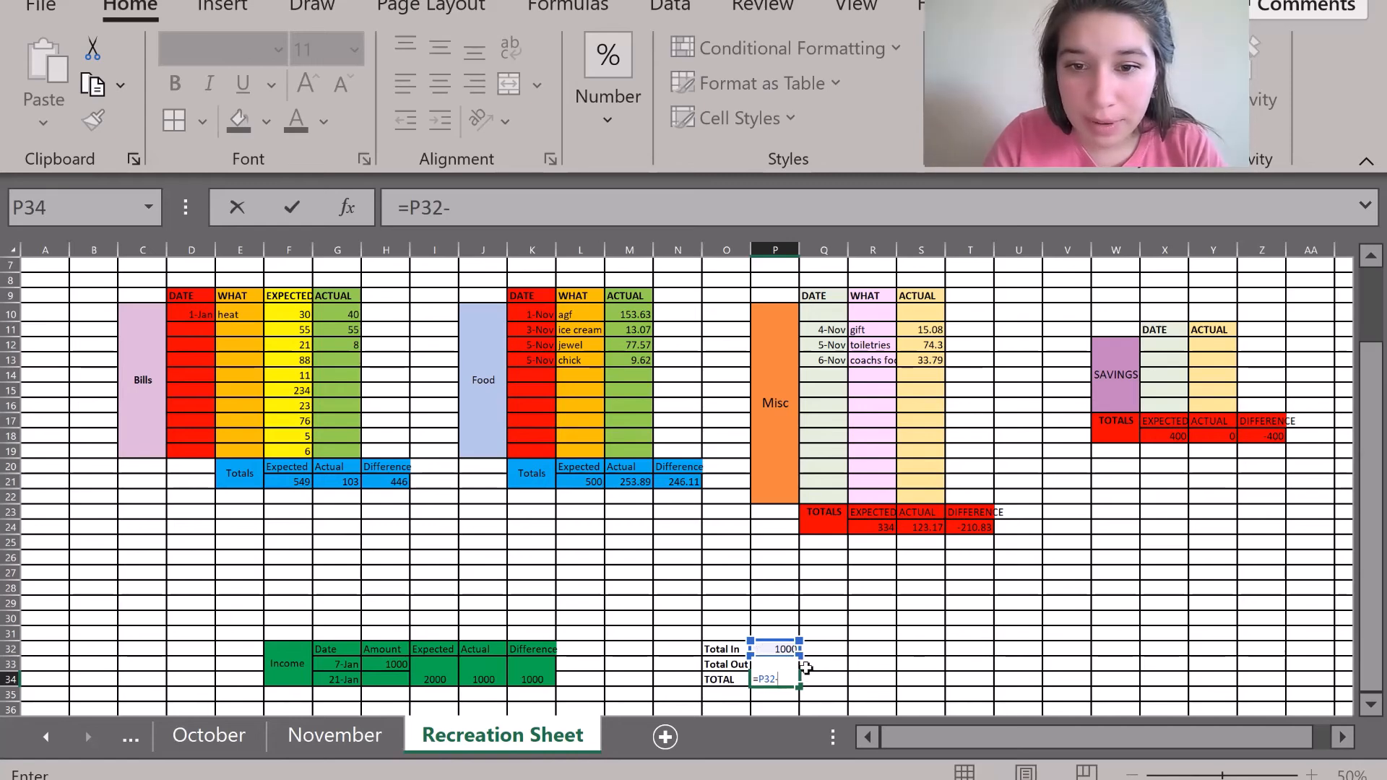
key("Down")
key("Up")
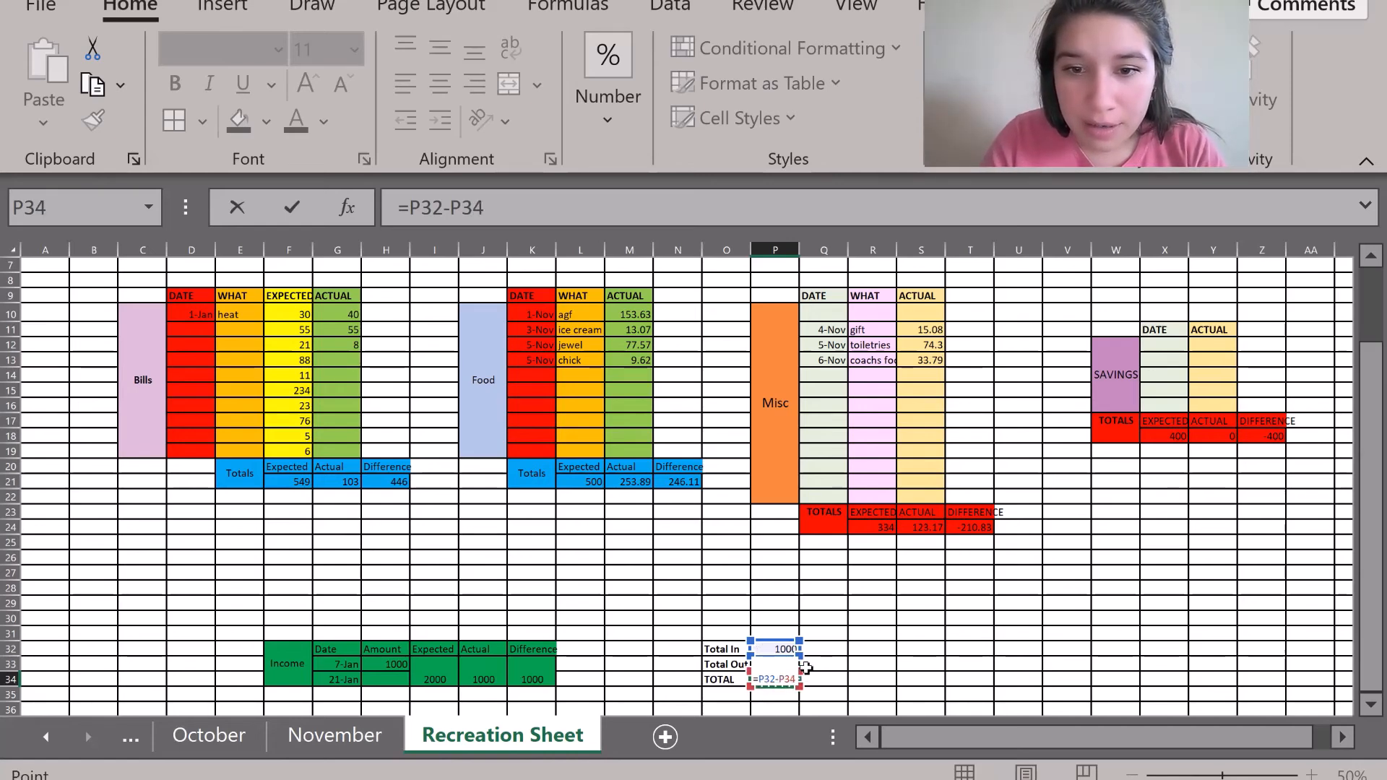
key("Down")
key("Down")
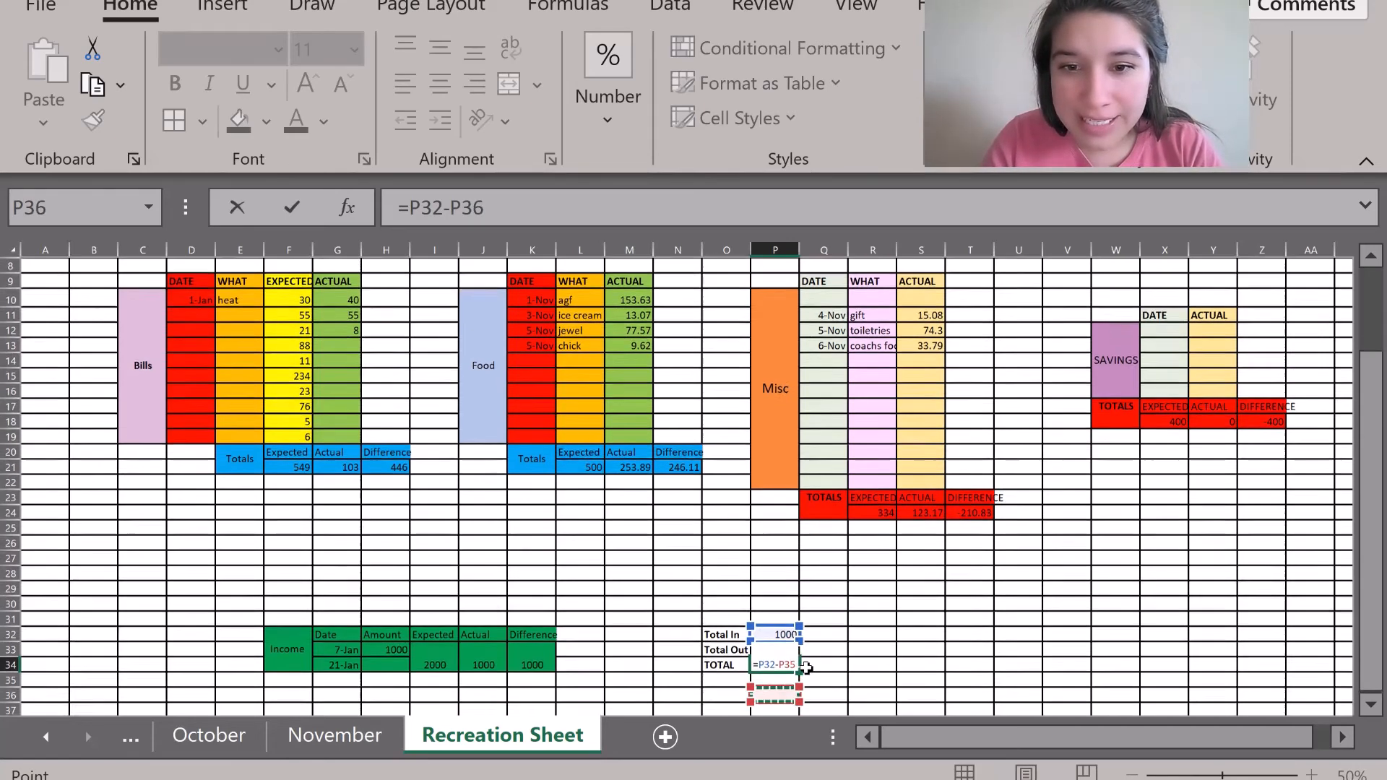
key("Up")
key("Up")
key("Down")
key("Down")
key("Down")
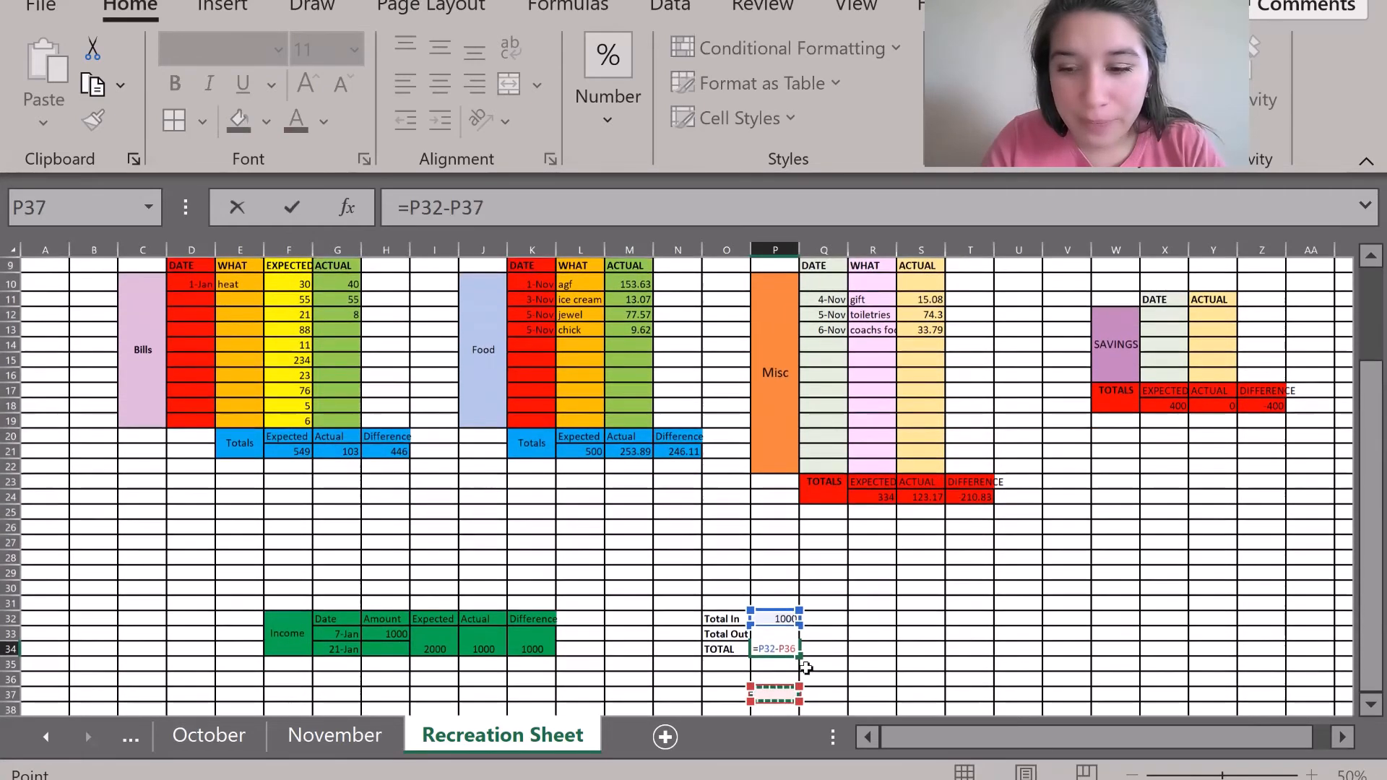
key("Down")
key("Left")
key("Up")
key("Up")
key("Up")
key("Up")
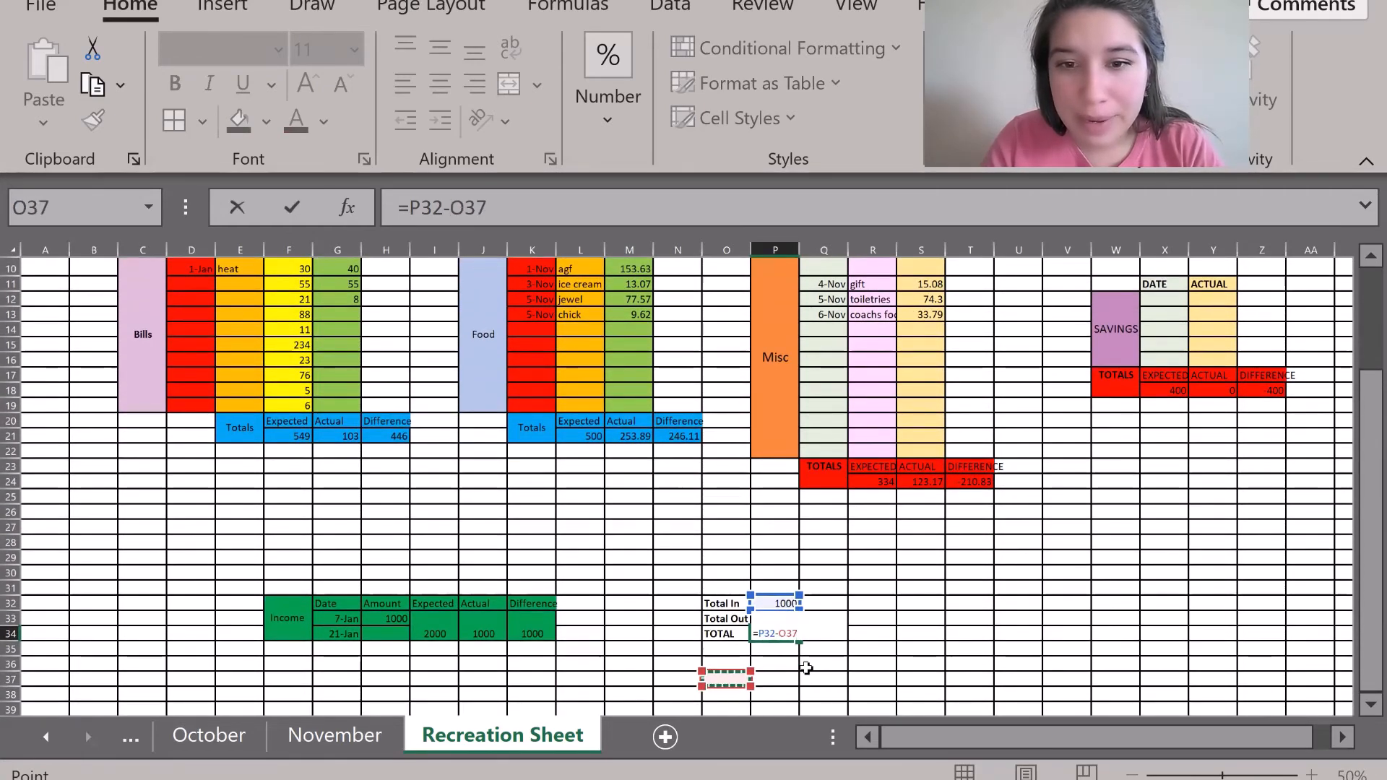
key("Right")
key("Up")
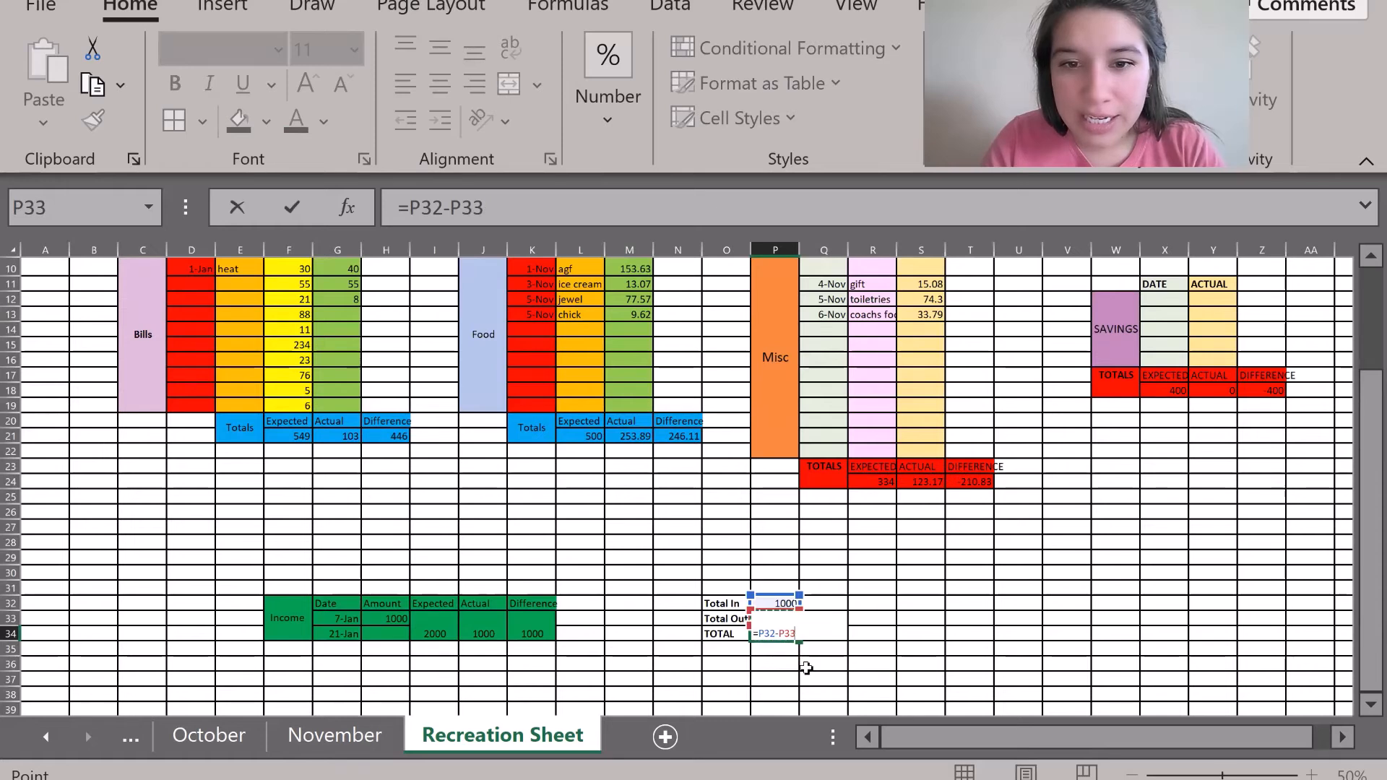
key("Down")
key("Down")
key("Down")
key("Up")
key("Up")
key("Up")
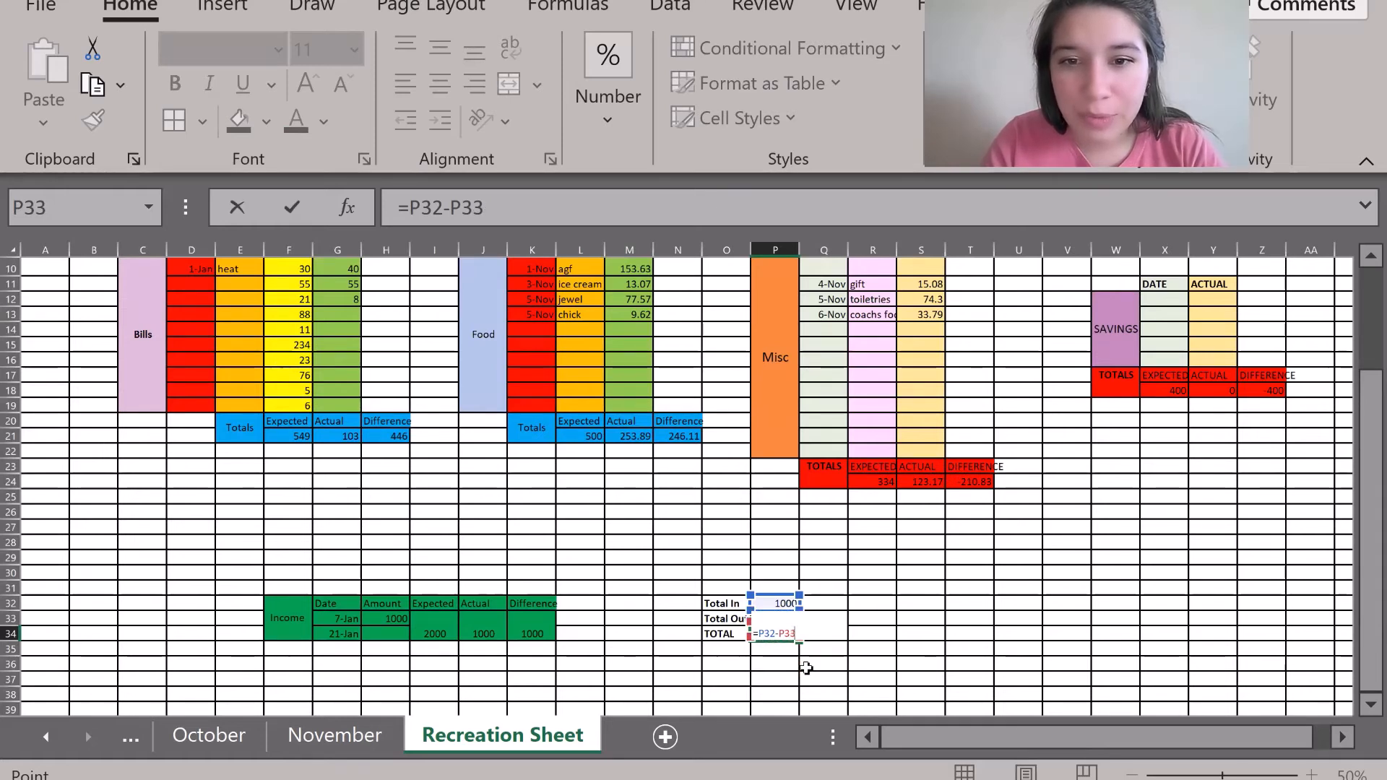
key("Return")
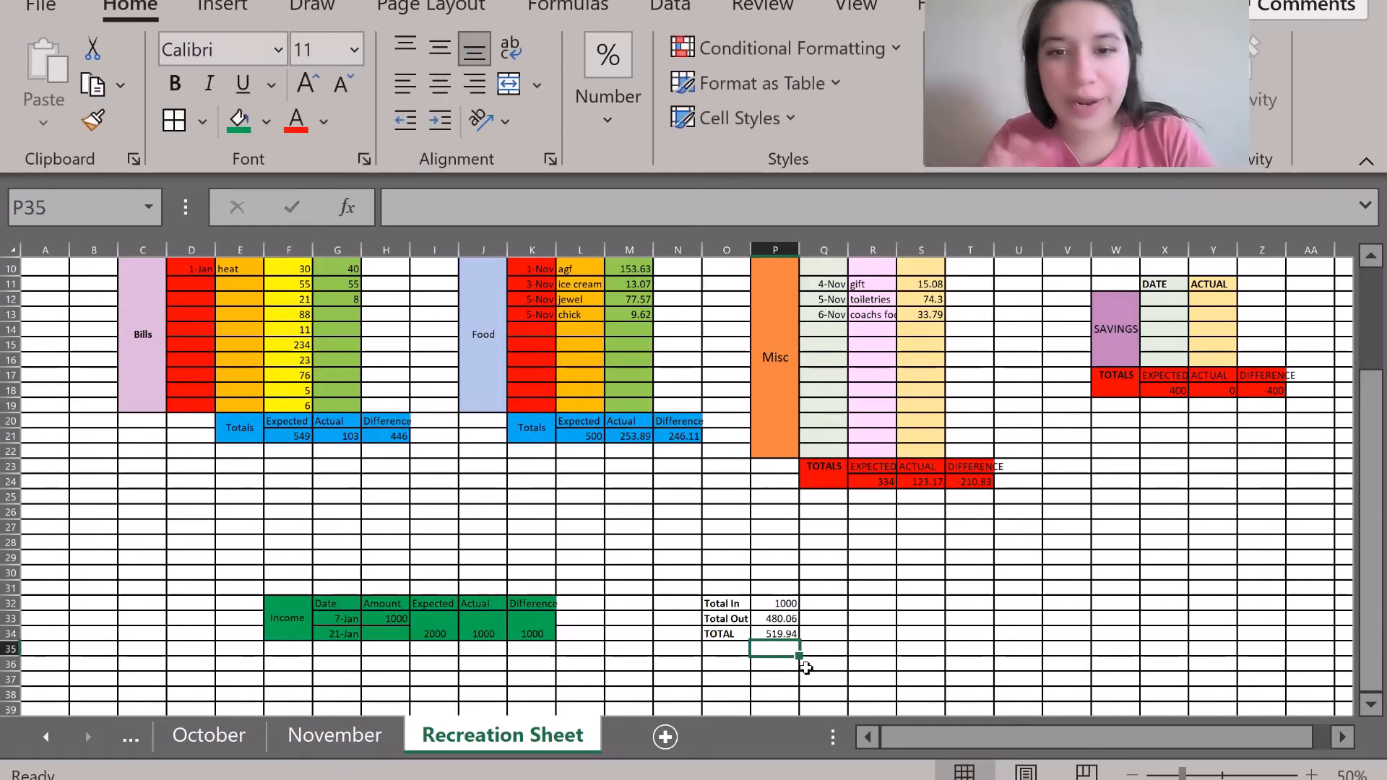
left_click(773, 634)
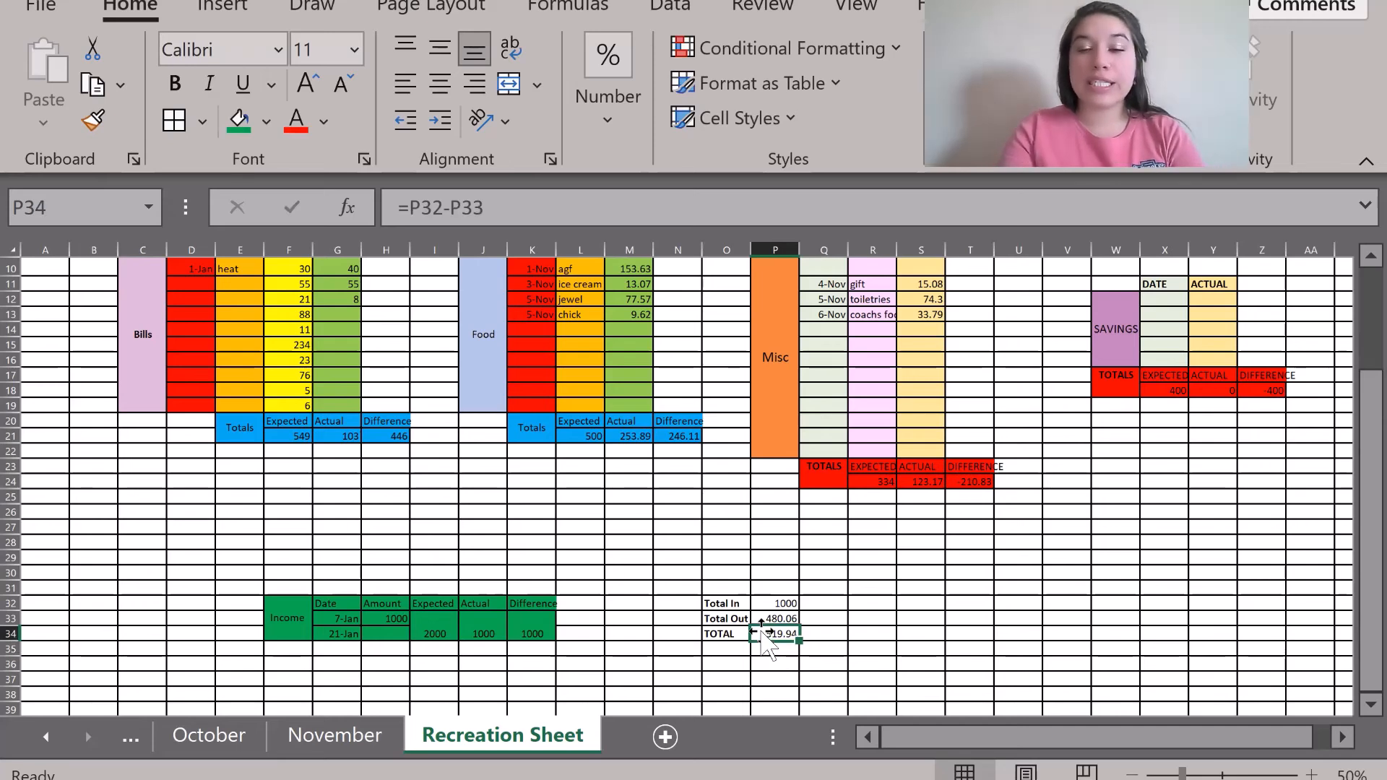
Underline the O32:P34 totals block, fill it orange, and go to the November sheet.
left_click_drag(715, 603, 779, 637)
left_click(243, 84)
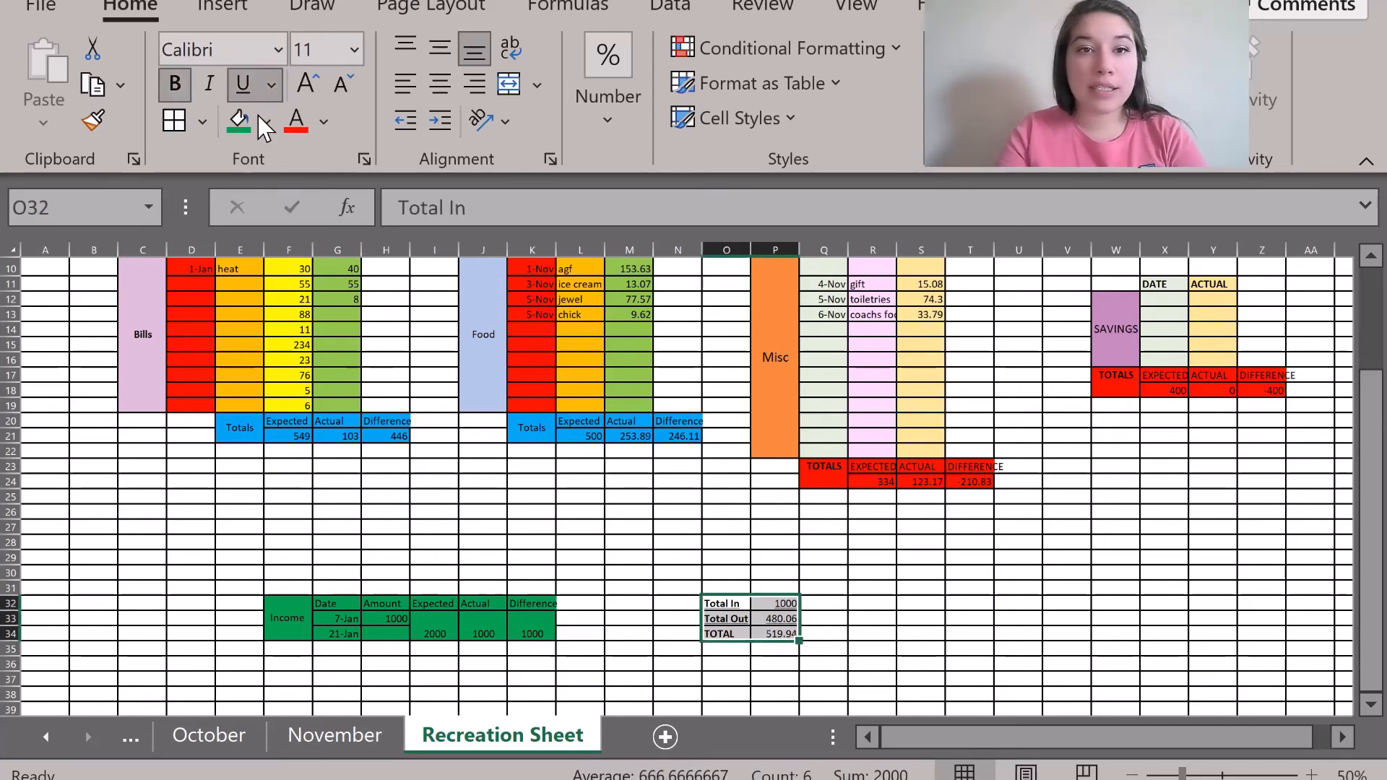
left_click(267, 122)
left_click(266, 121)
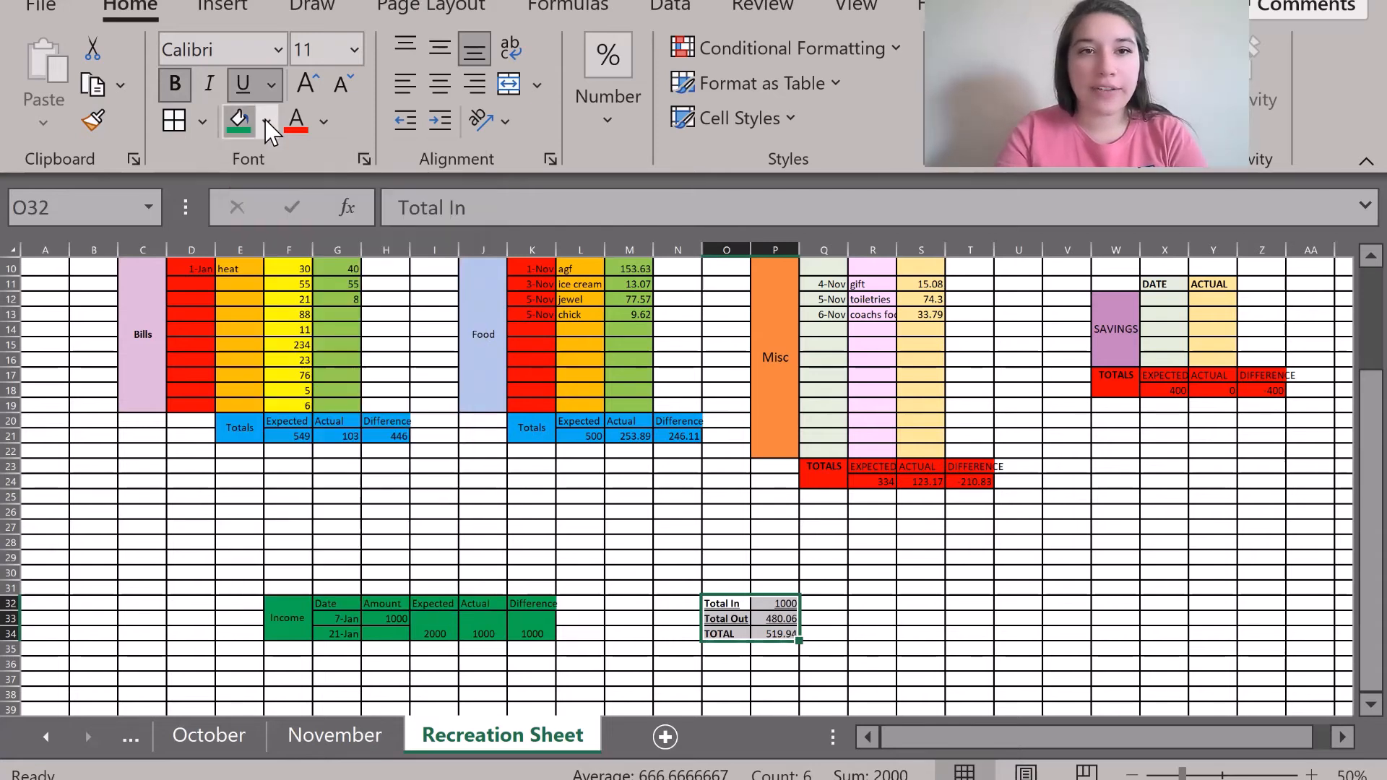
left_click(267, 121)
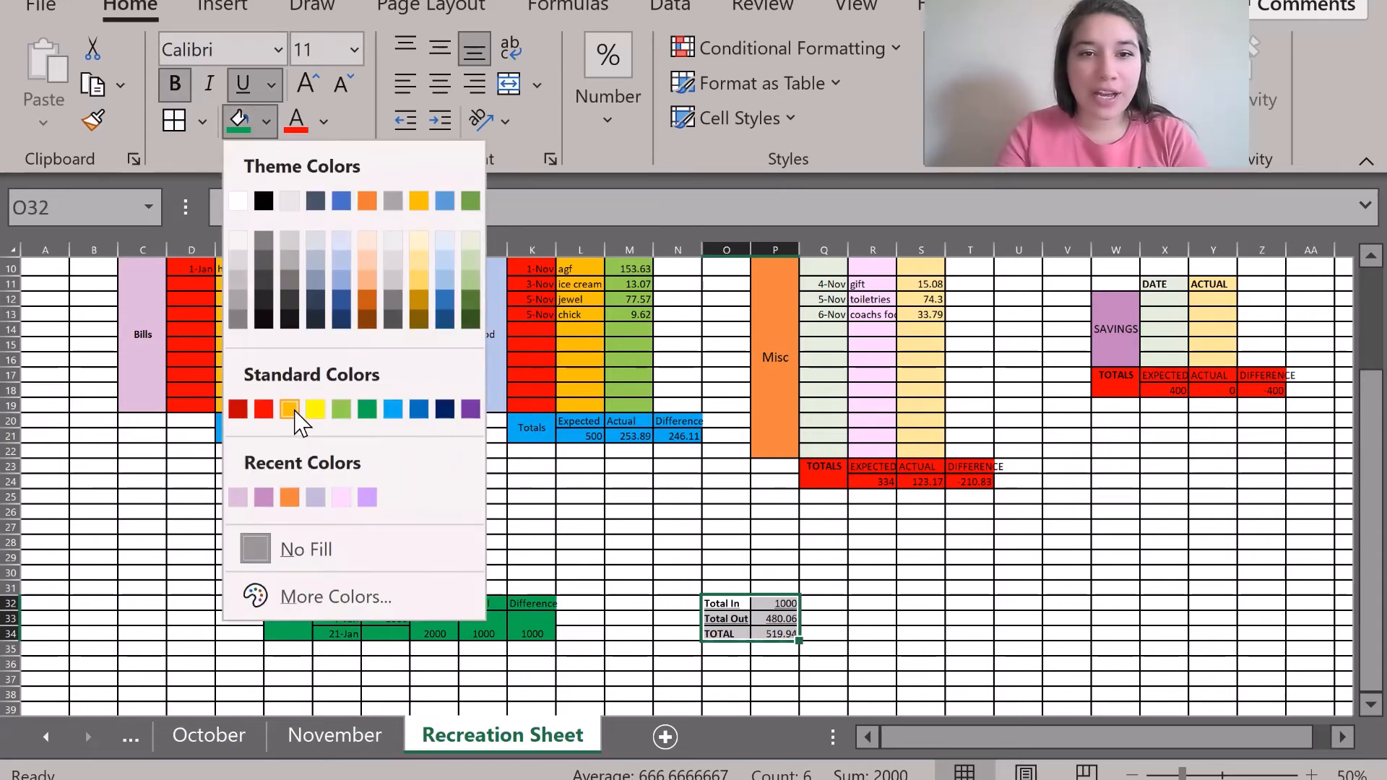
left_click(370, 298)
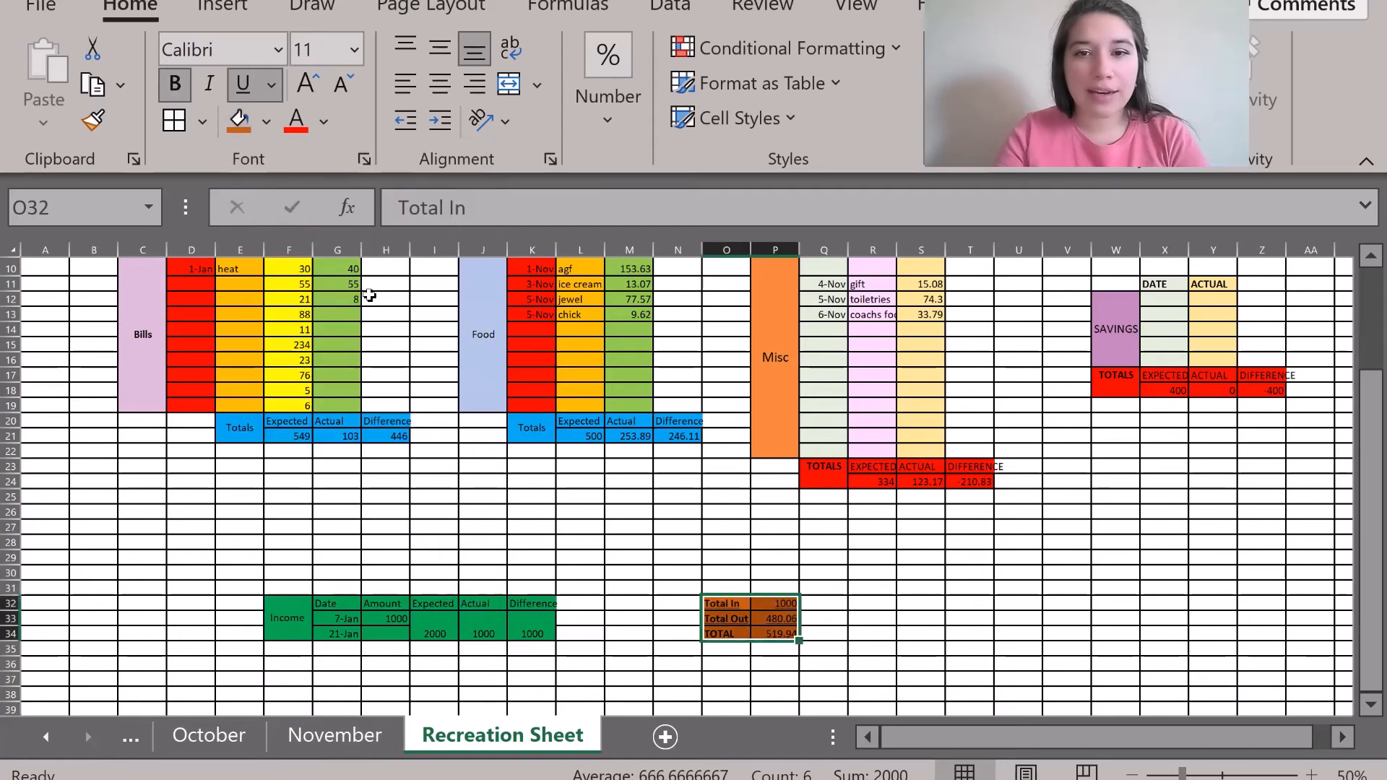
left_click(575, 558)
left_click(324, 742)
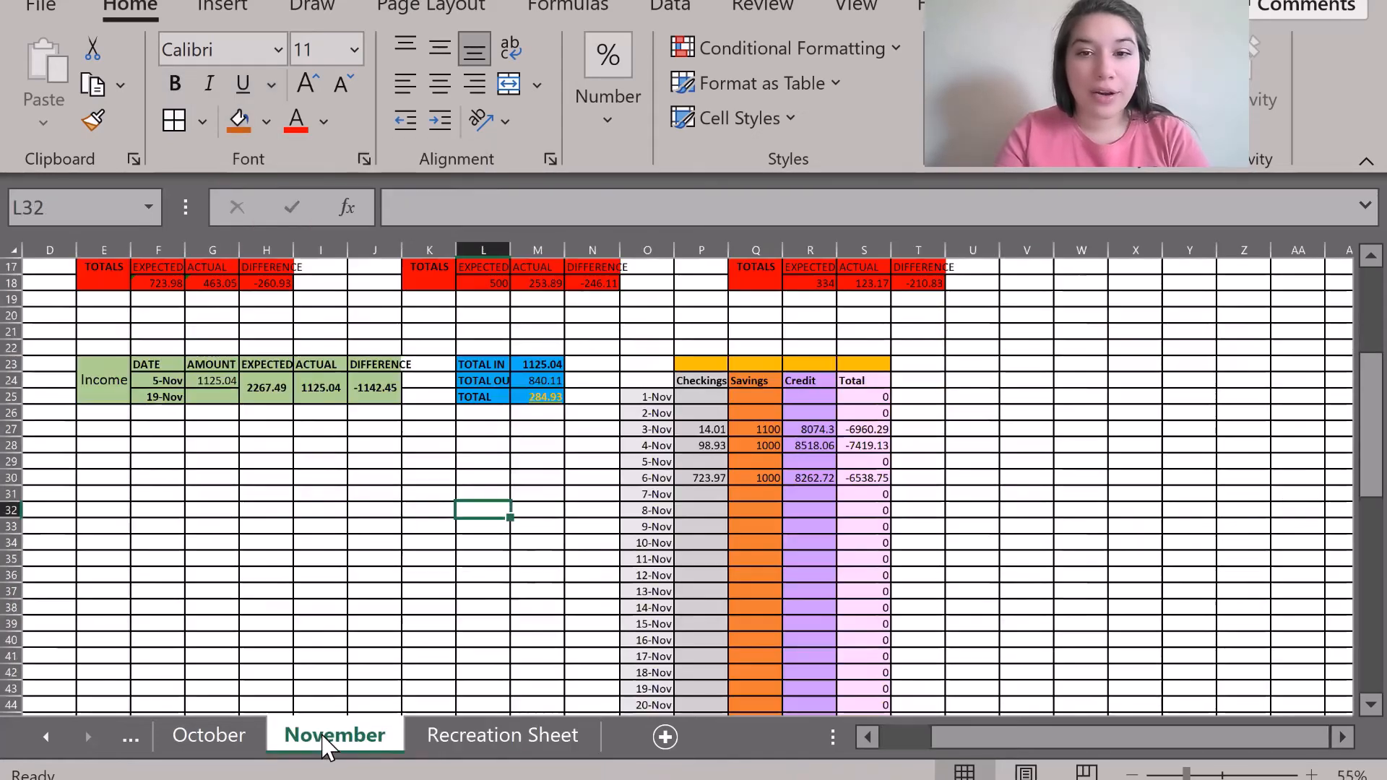
Inspect November's dated tracker and its 6-Nov Total formula, then return to the Recreation Sheet.
left_click_drag(645, 362, 874, 659)
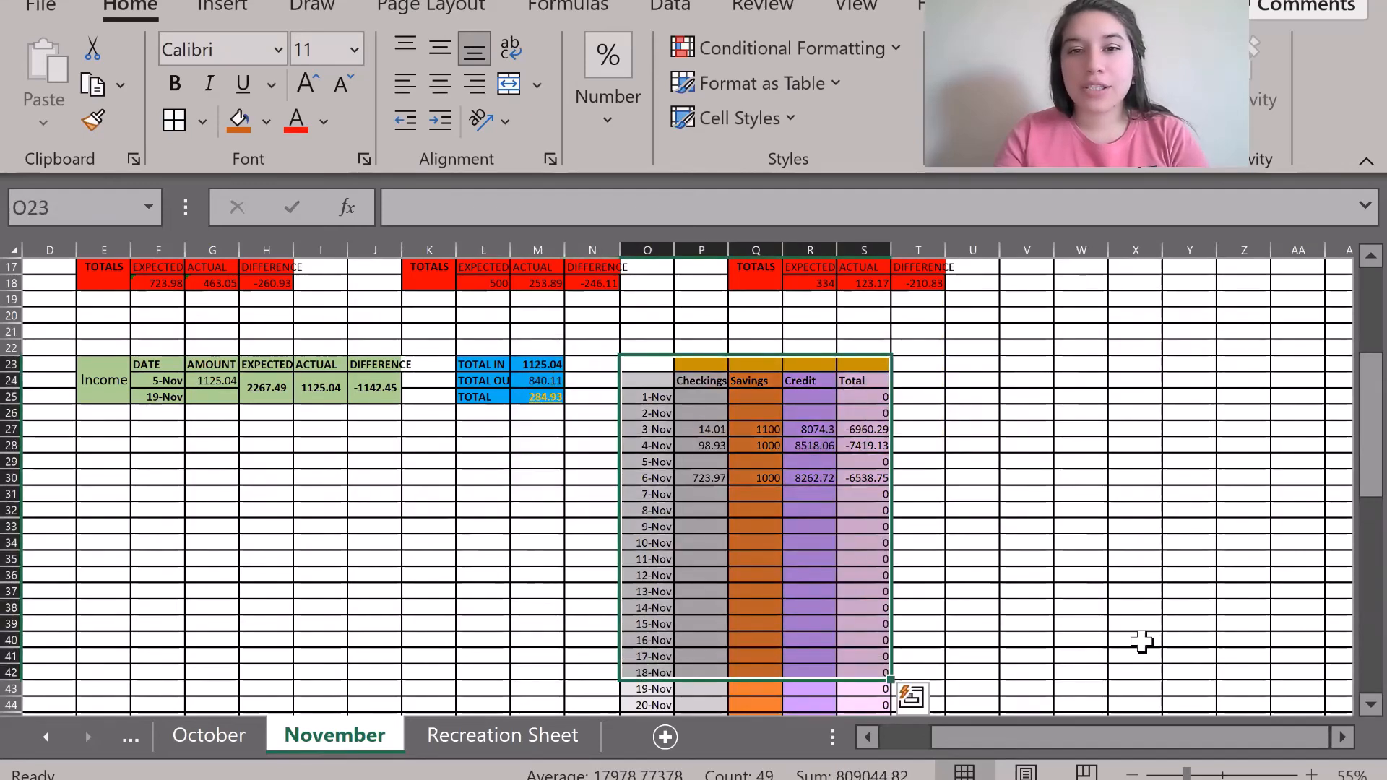
left_click(1080, 574)
scroll(1081, 578, "down", 2)
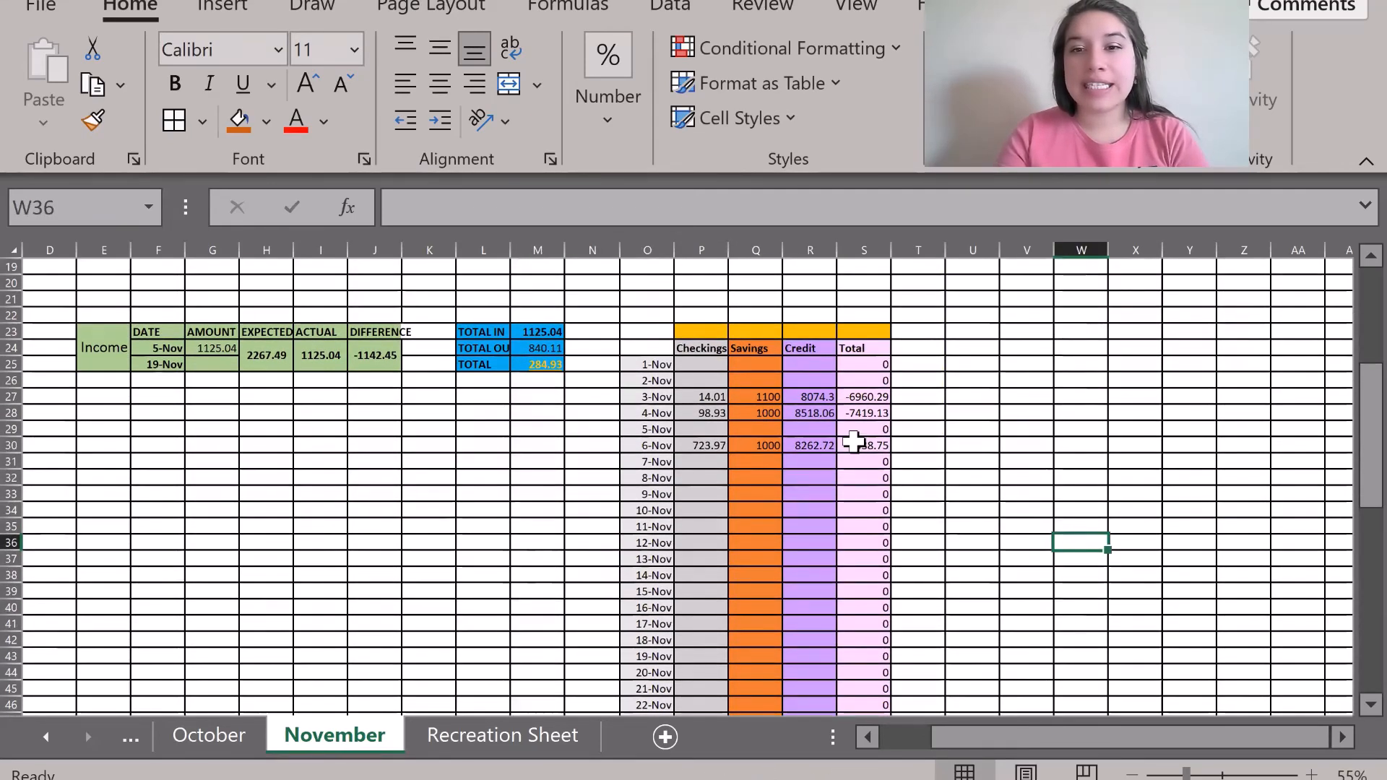
left_click(859, 446)
left_click(706, 446)
left_click(758, 446)
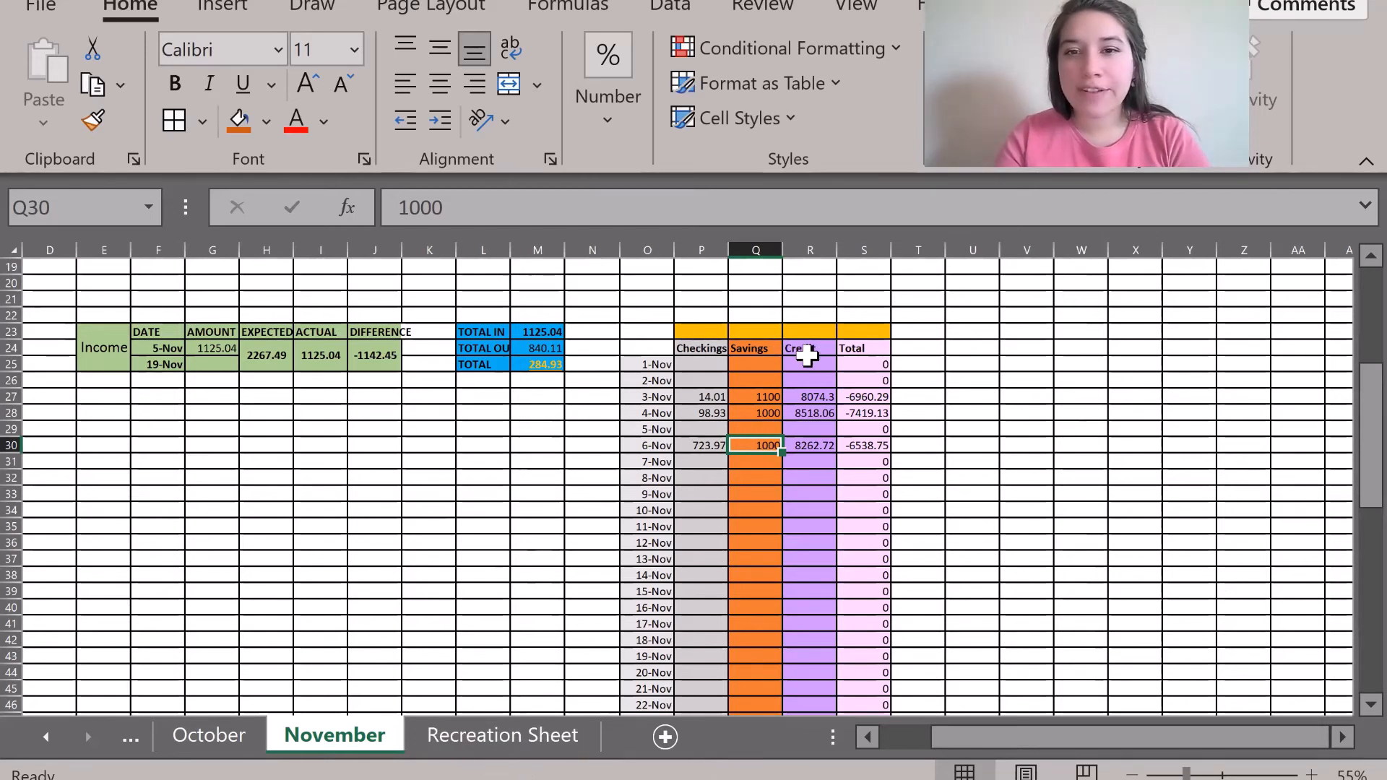
left_click(487, 731)
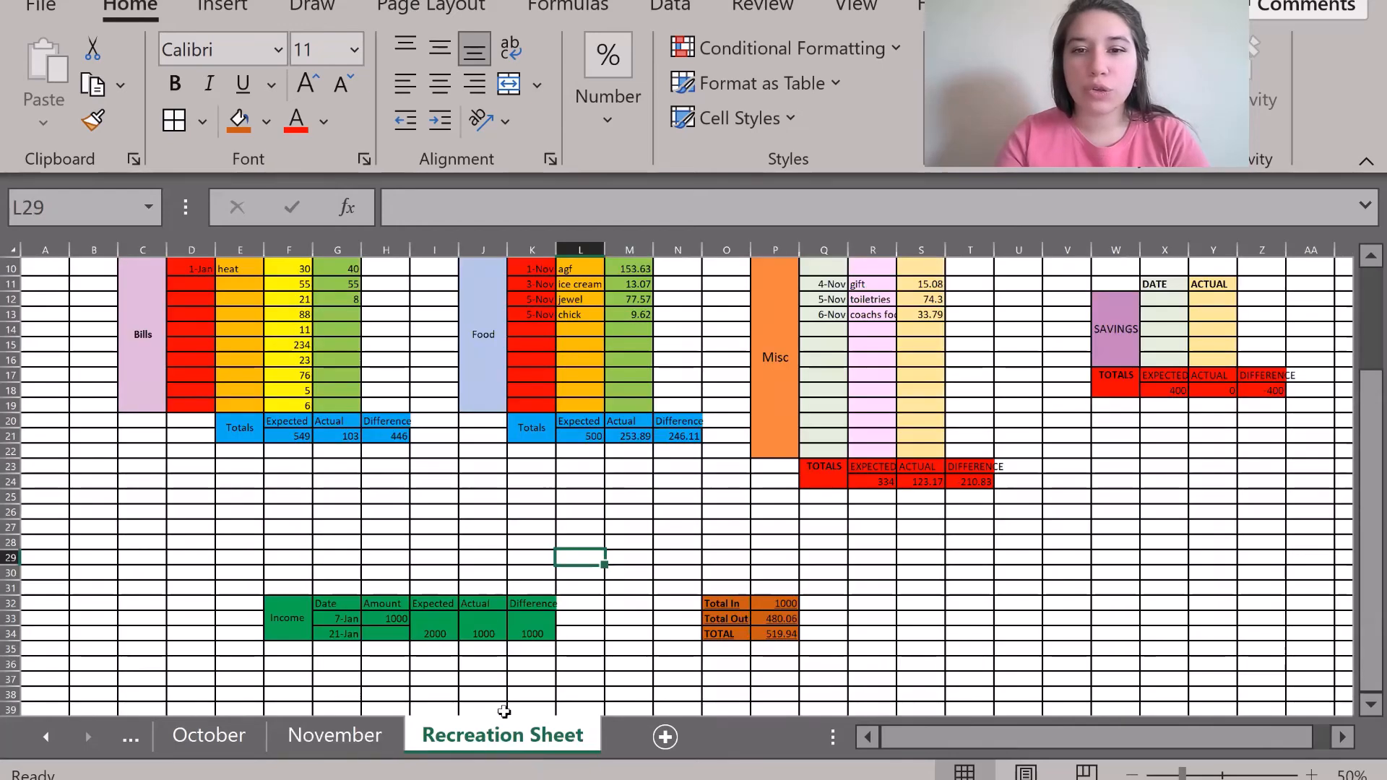
scroll(912, 557, "right", 6)
Enter the headers Checkings, Savings, Credit and Total across T31:W31.
left_click(670, 588)
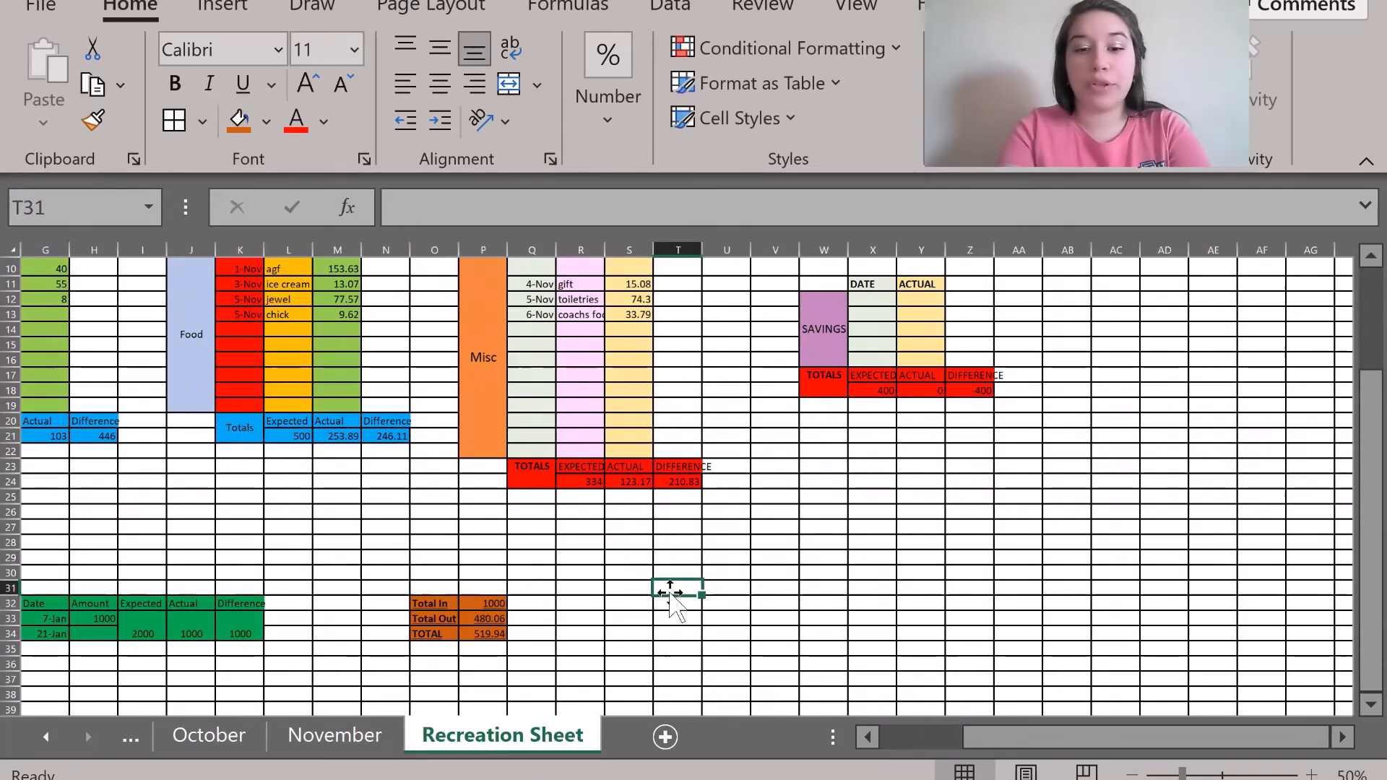
type("Checkings")
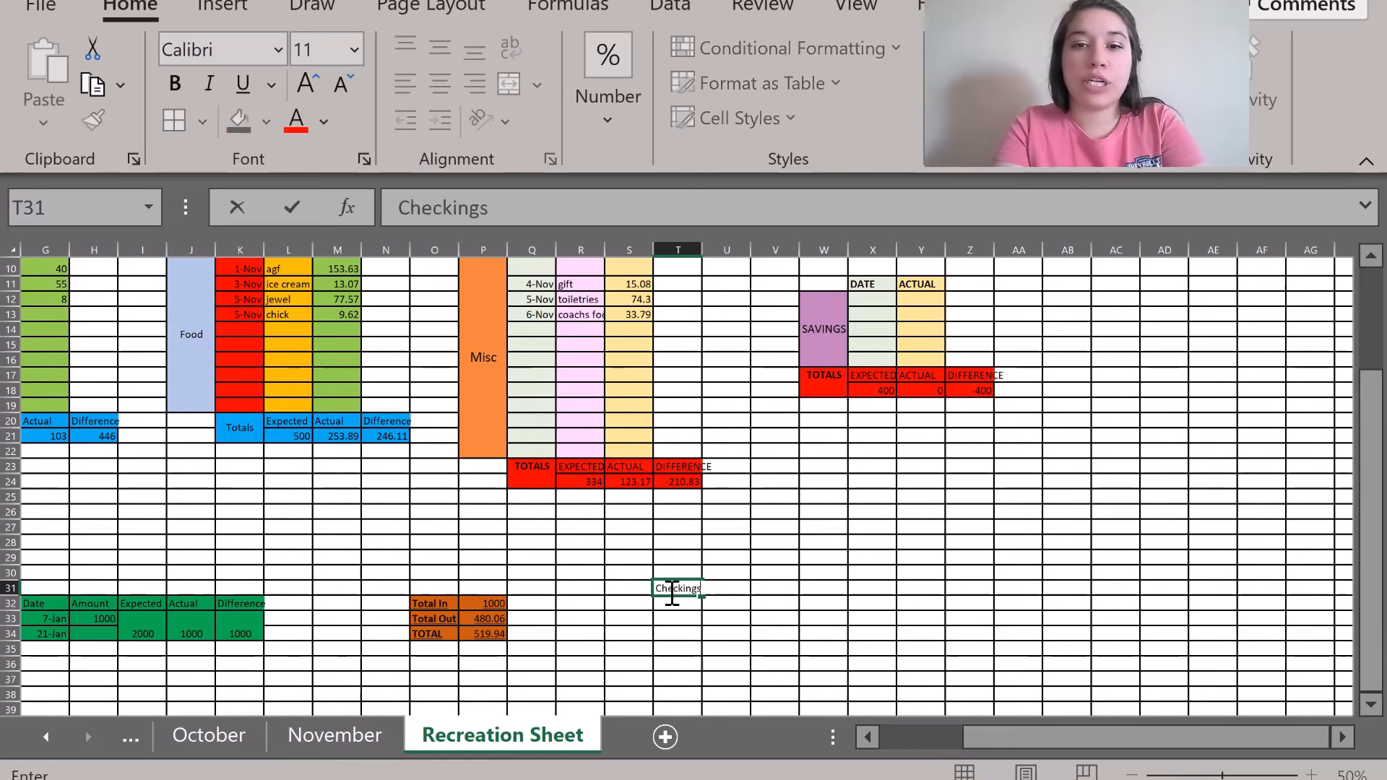
key("Tab")
type("Savings")
key("Tab")
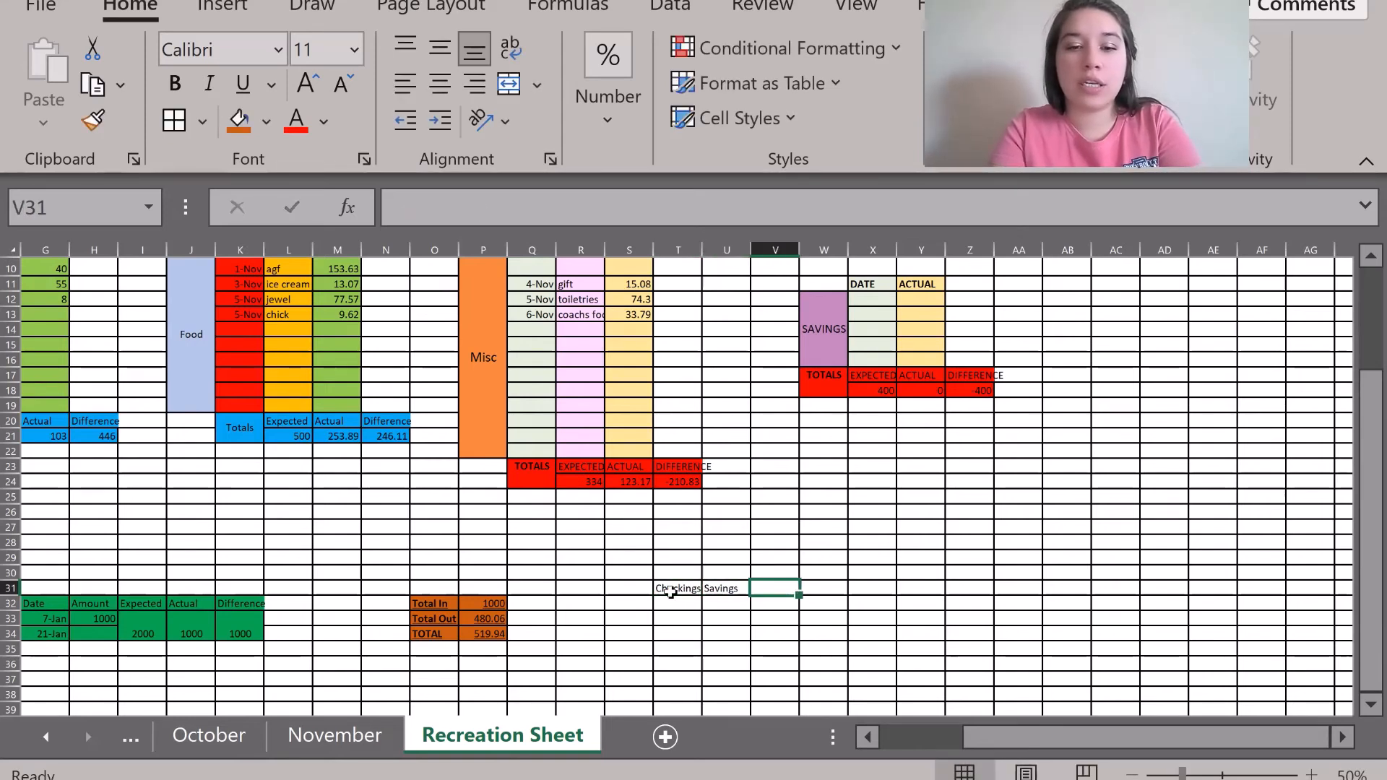
type("Credit")
key("Tab")
type("Total")
key("Return")
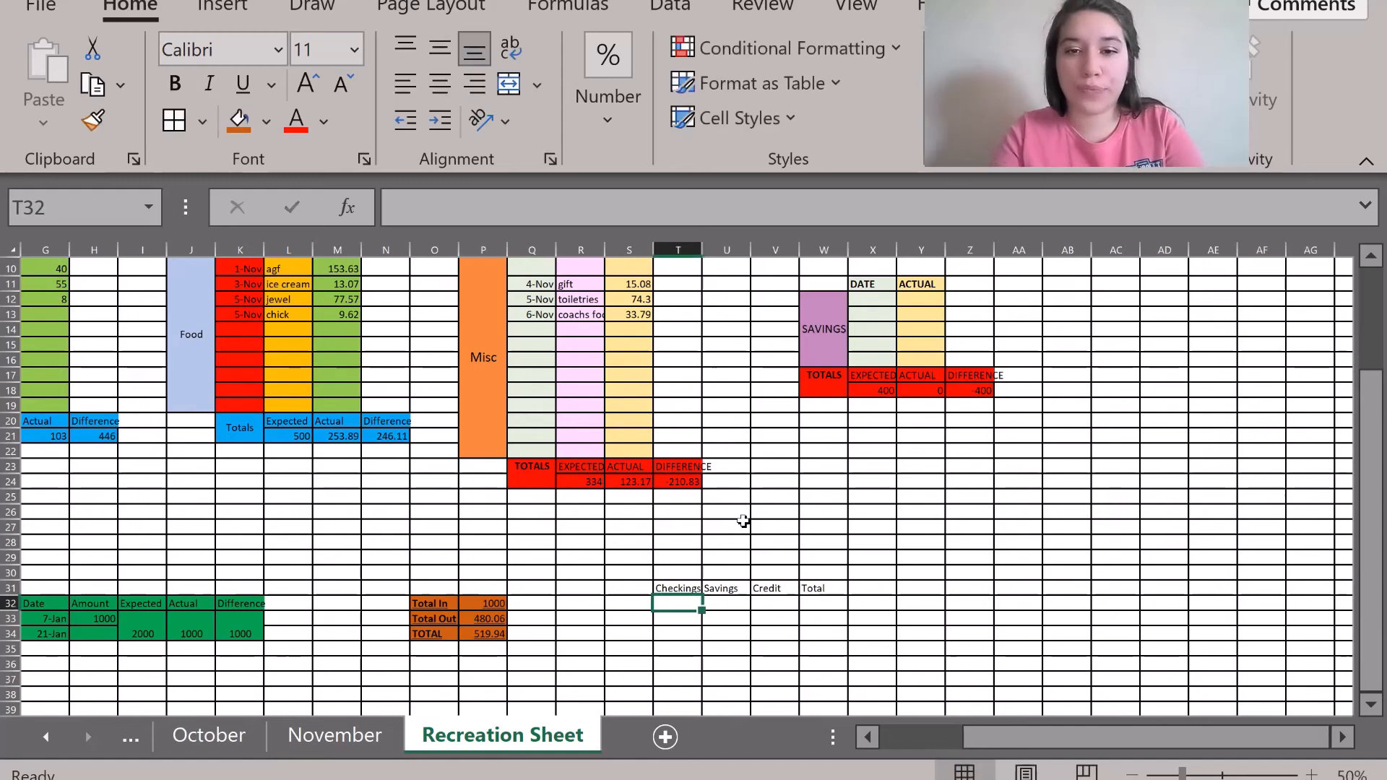
left_click_drag(665, 587, 813, 586)
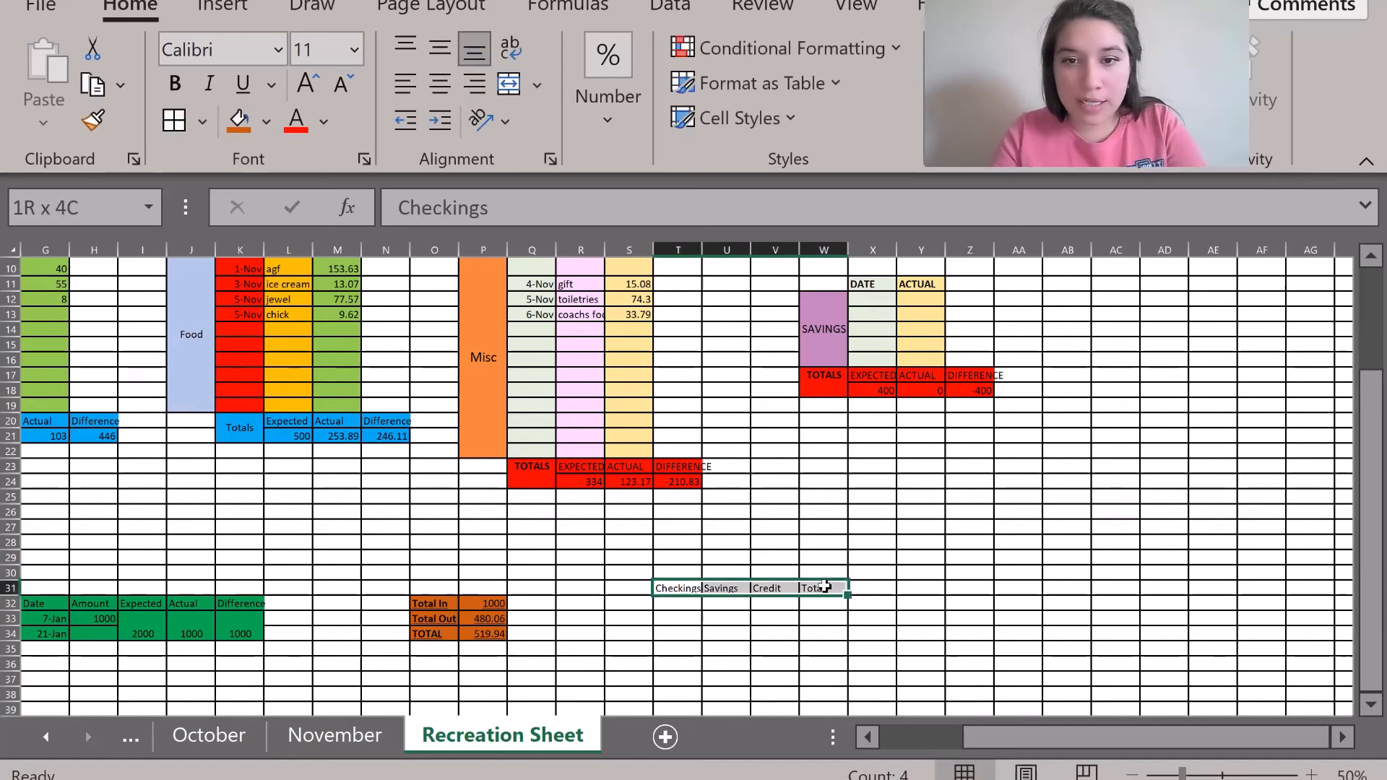
left_click(672, 587)
left_click(592, 619)
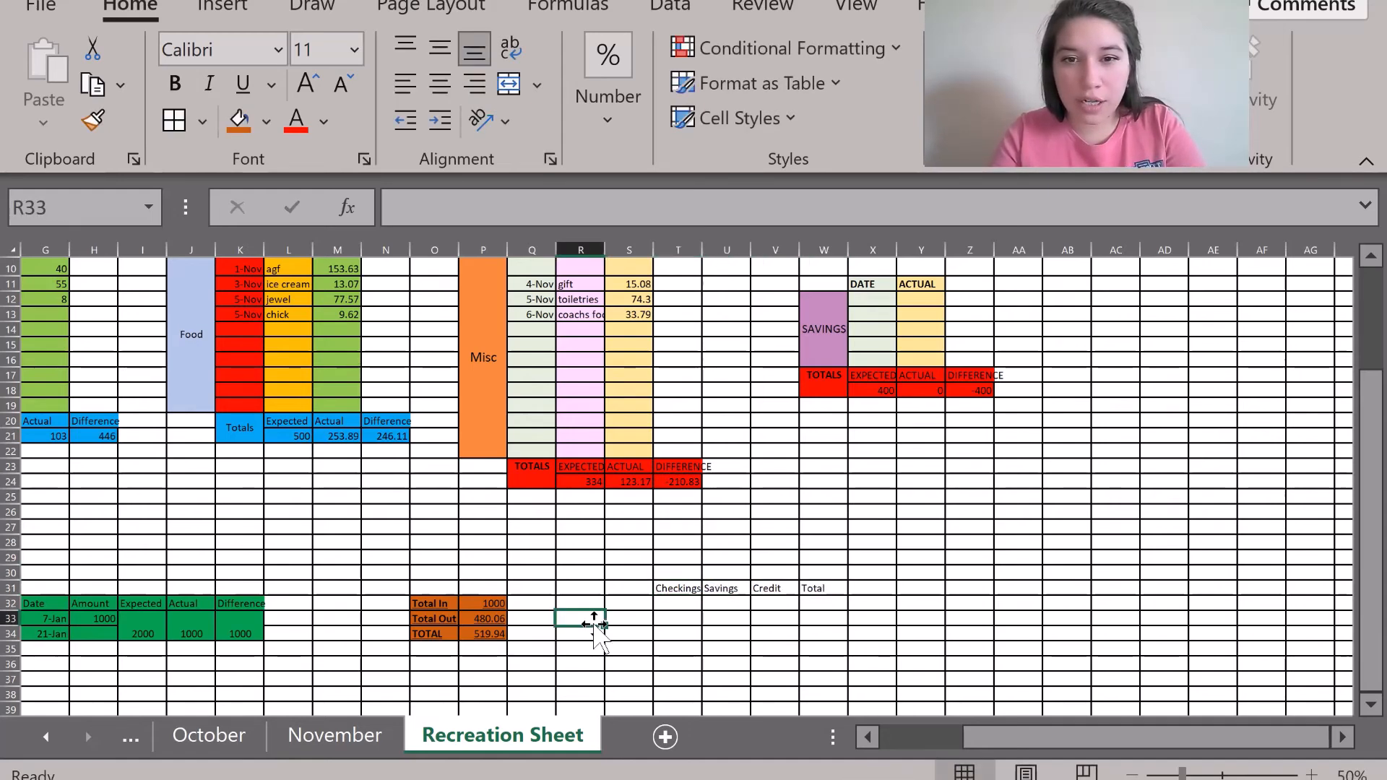
Compare with the tracker headers on the November sheet.
scroll(595, 627, "down", 1)
scroll(632, 546, "down", 2)
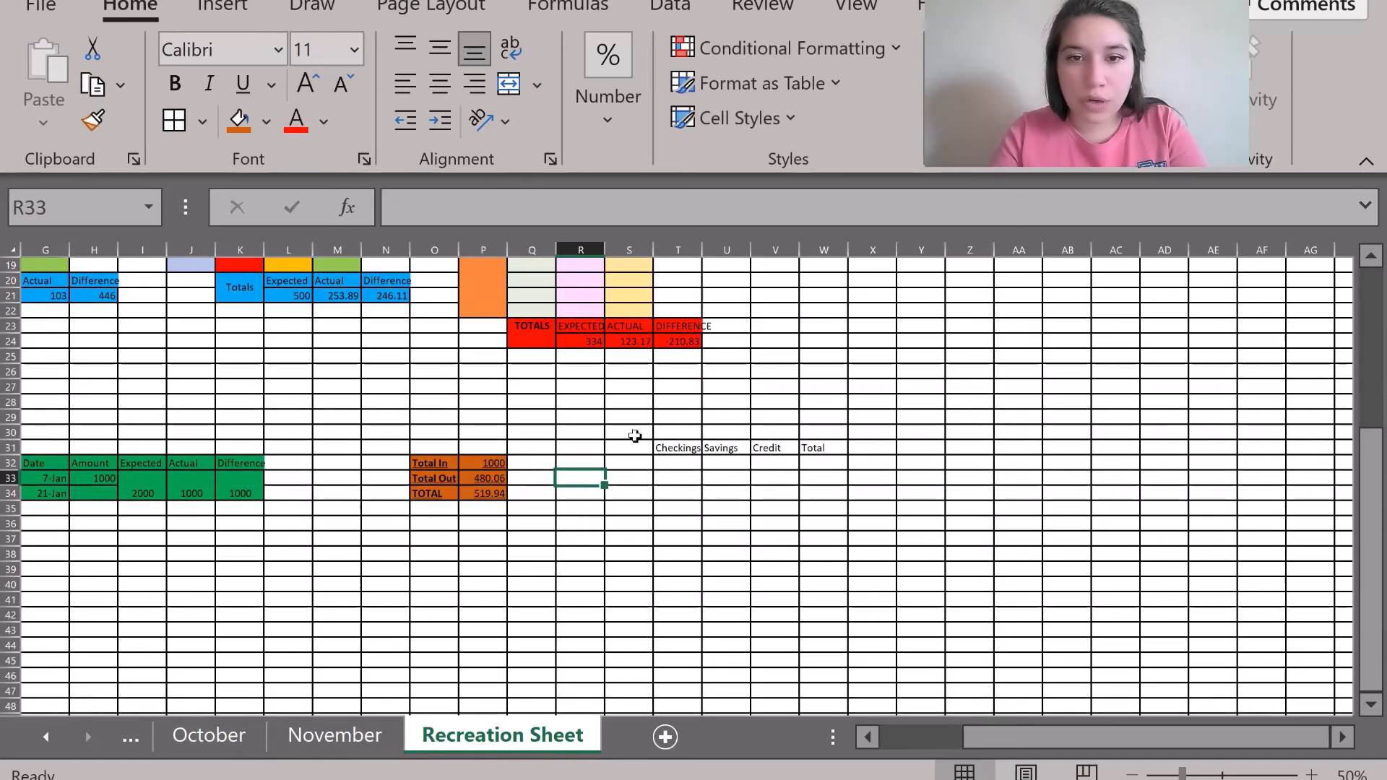
left_click(618, 463)
left_click(357, 734)
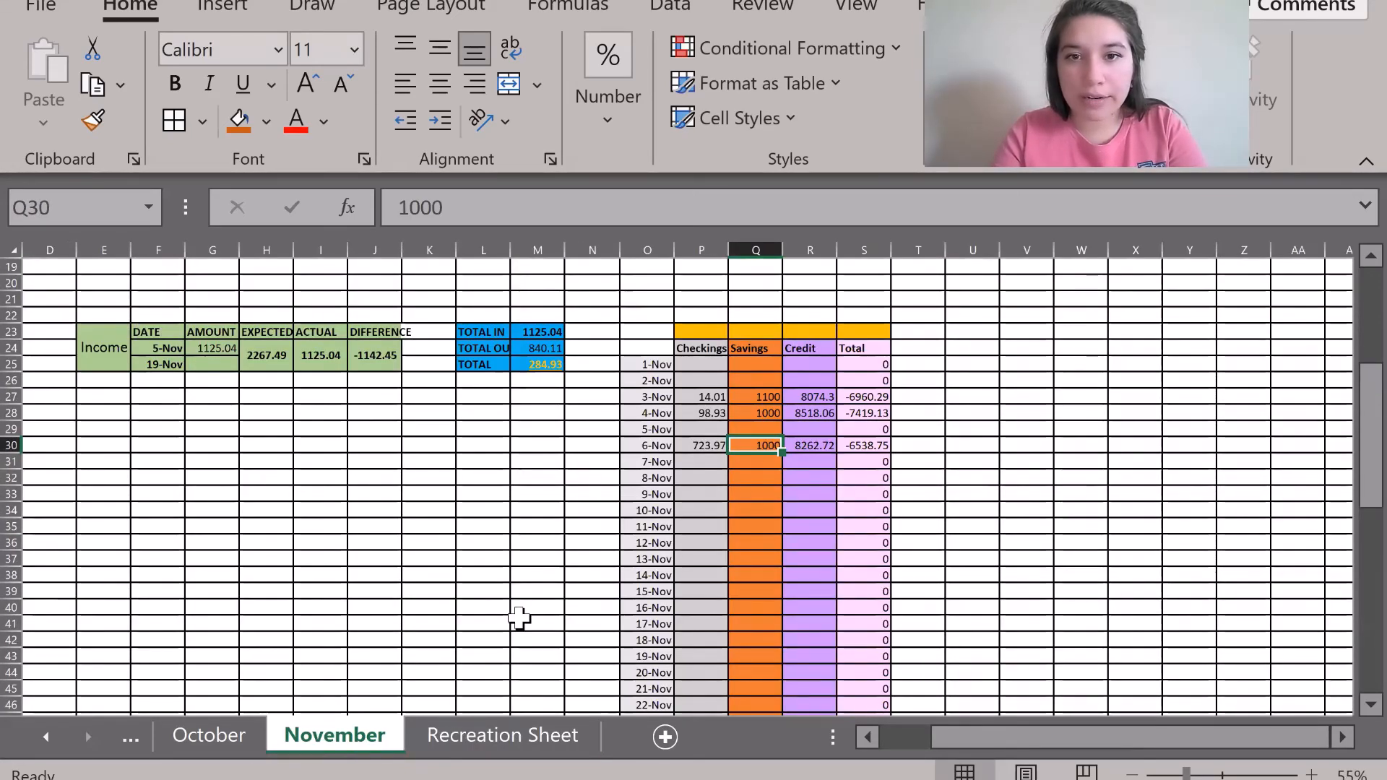
scroll(518, 617, "down", 1)
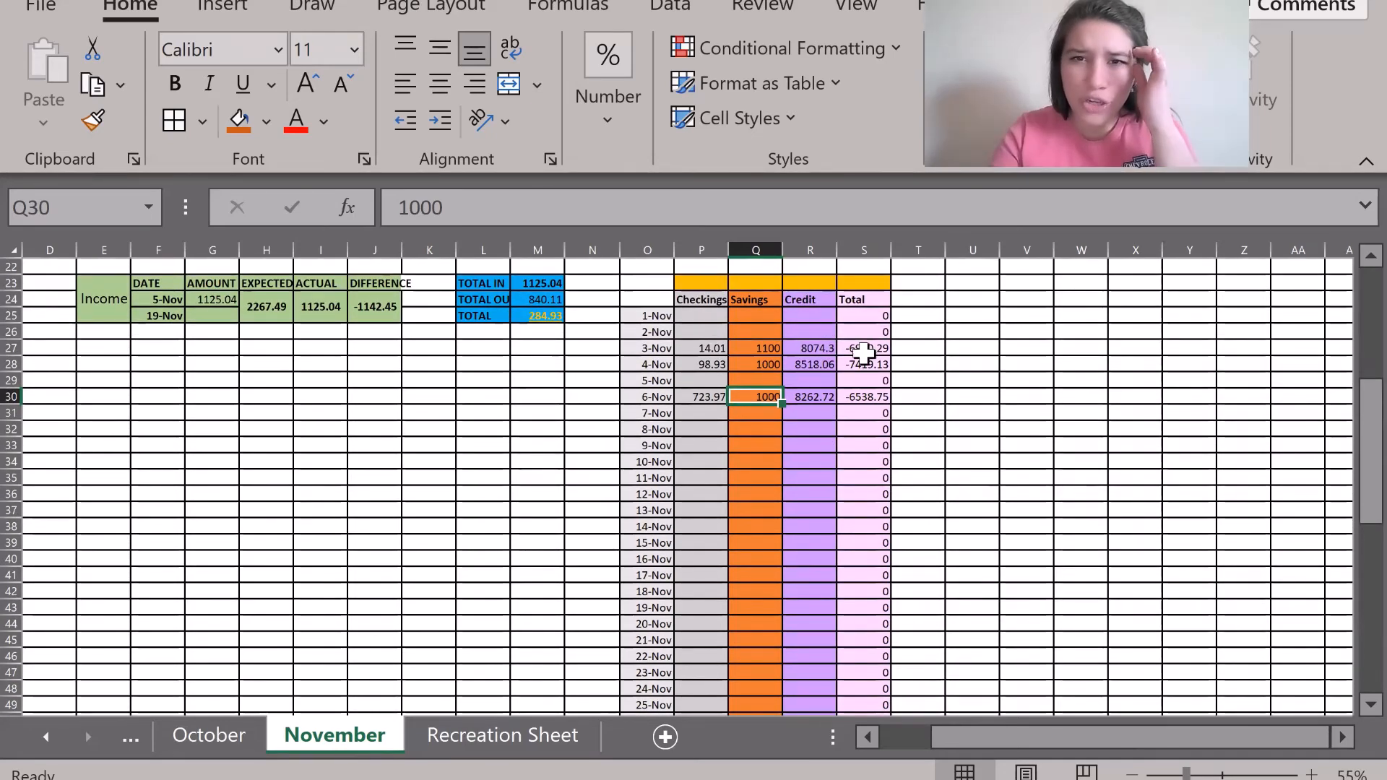
left_click_drag(712, 283, 809, 299)
left_click(538, 446)
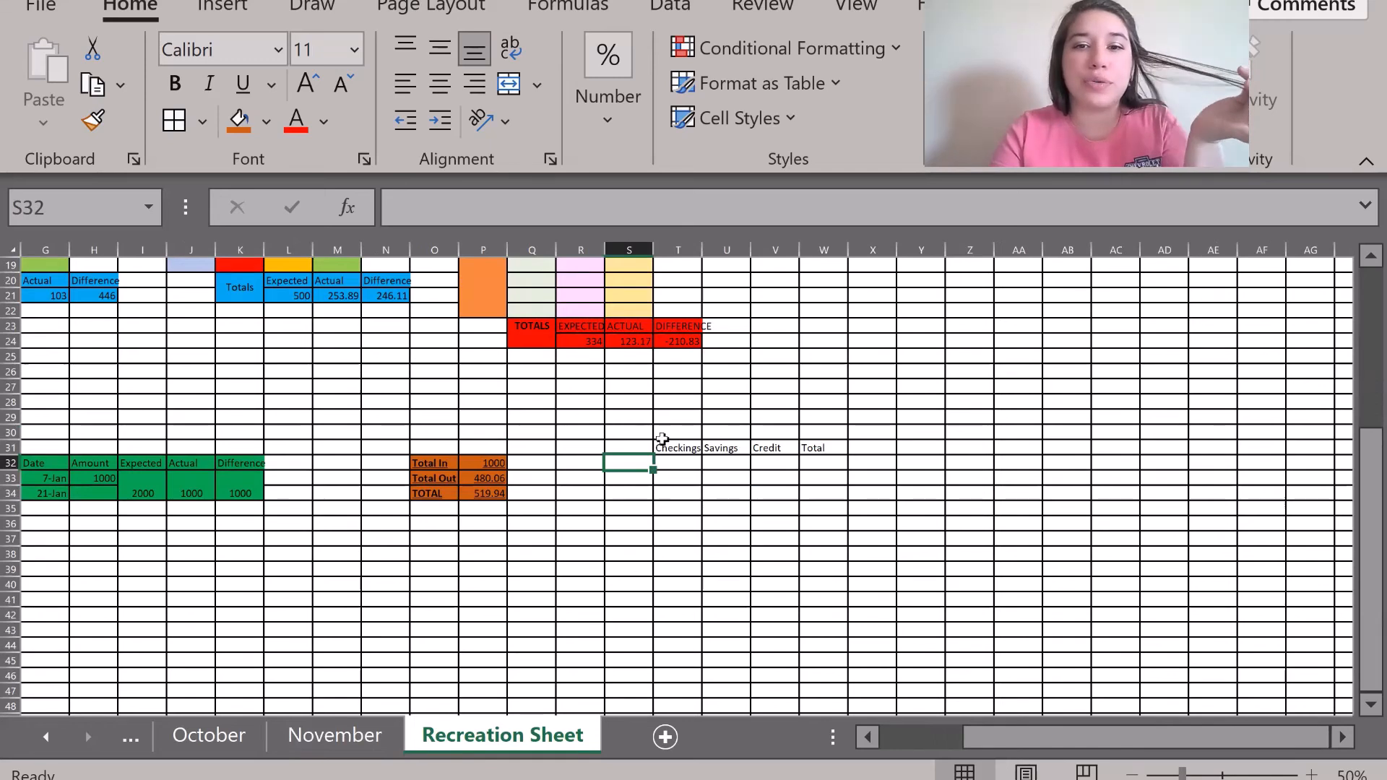
Fill T30:W30 black as a bar above the new headers.
left_click_drag(661, 433, 827, 439)
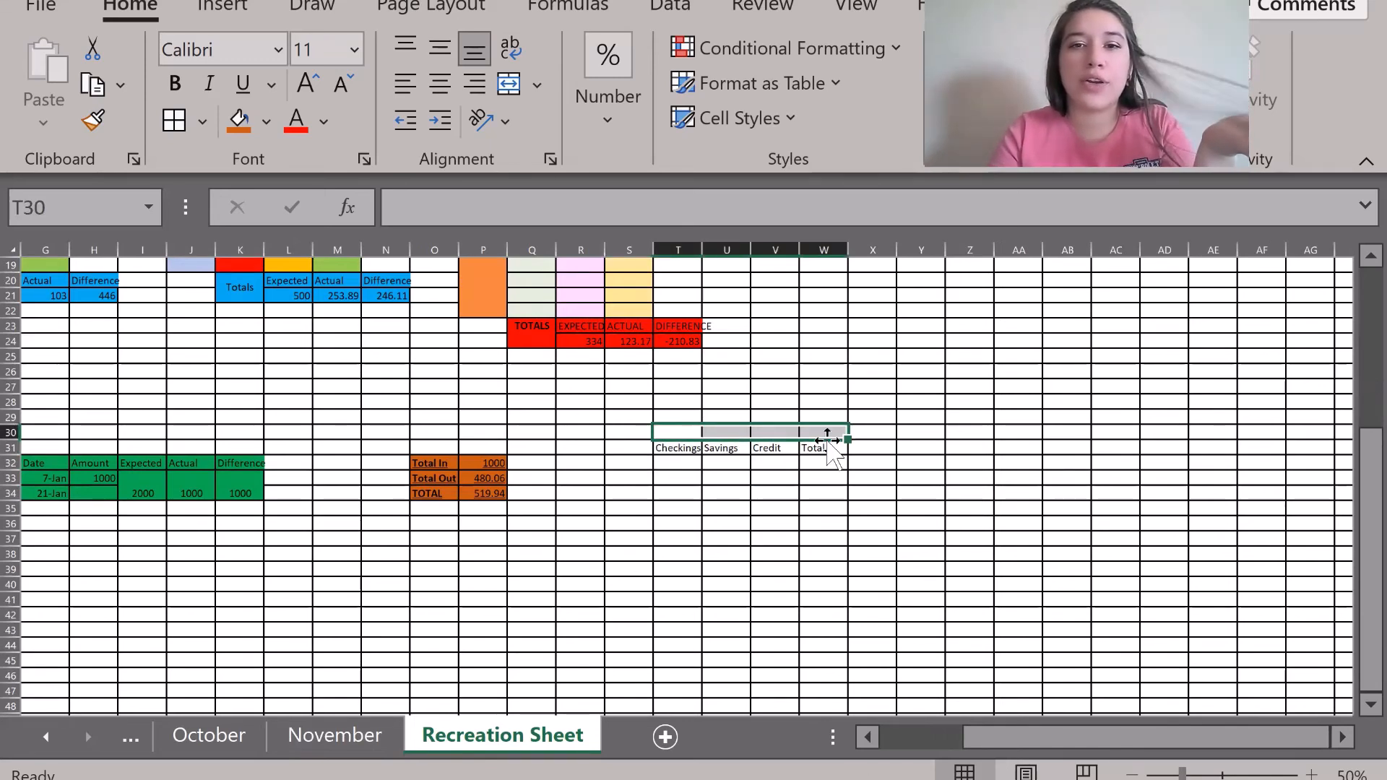
left_click(266, 121)
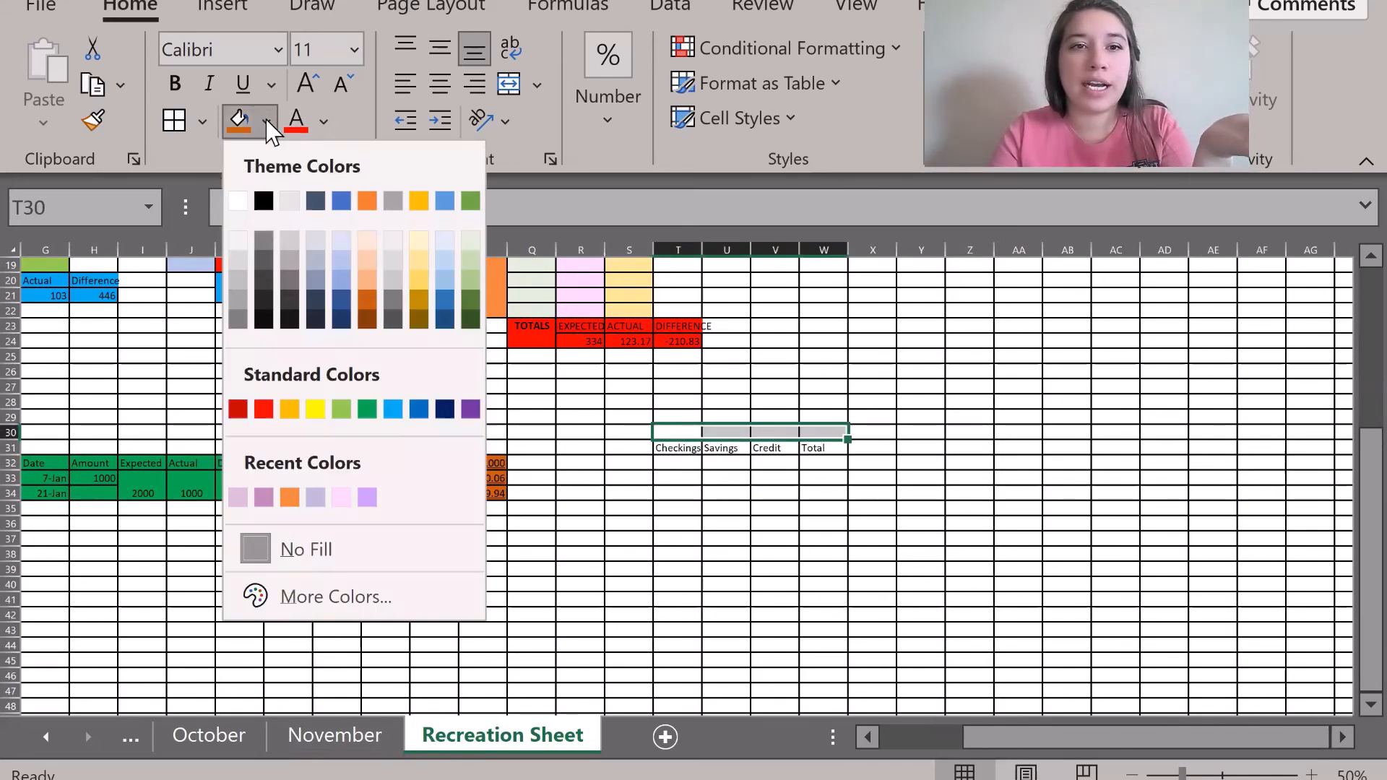
left_click(264, 201)
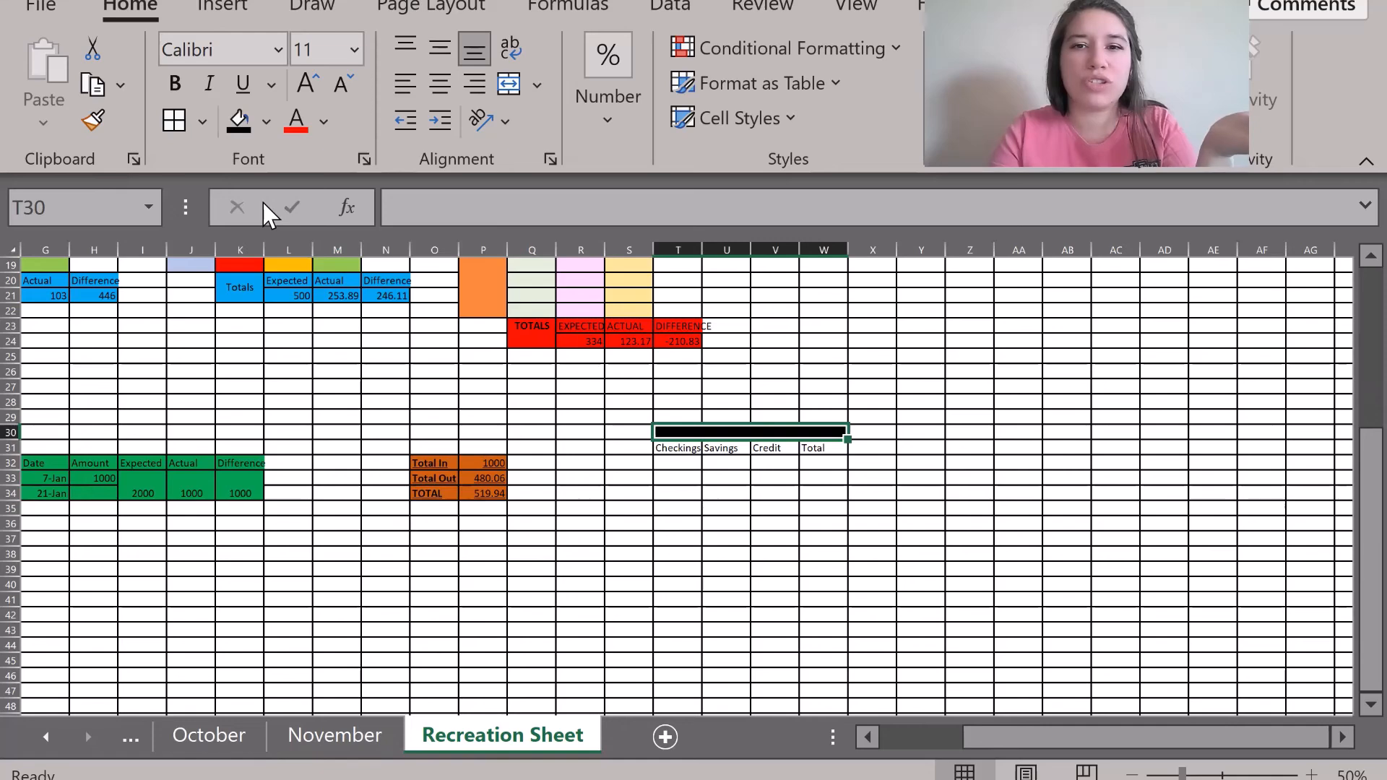
left_click(649, 678)
scroll(592, 553, "down", 1)
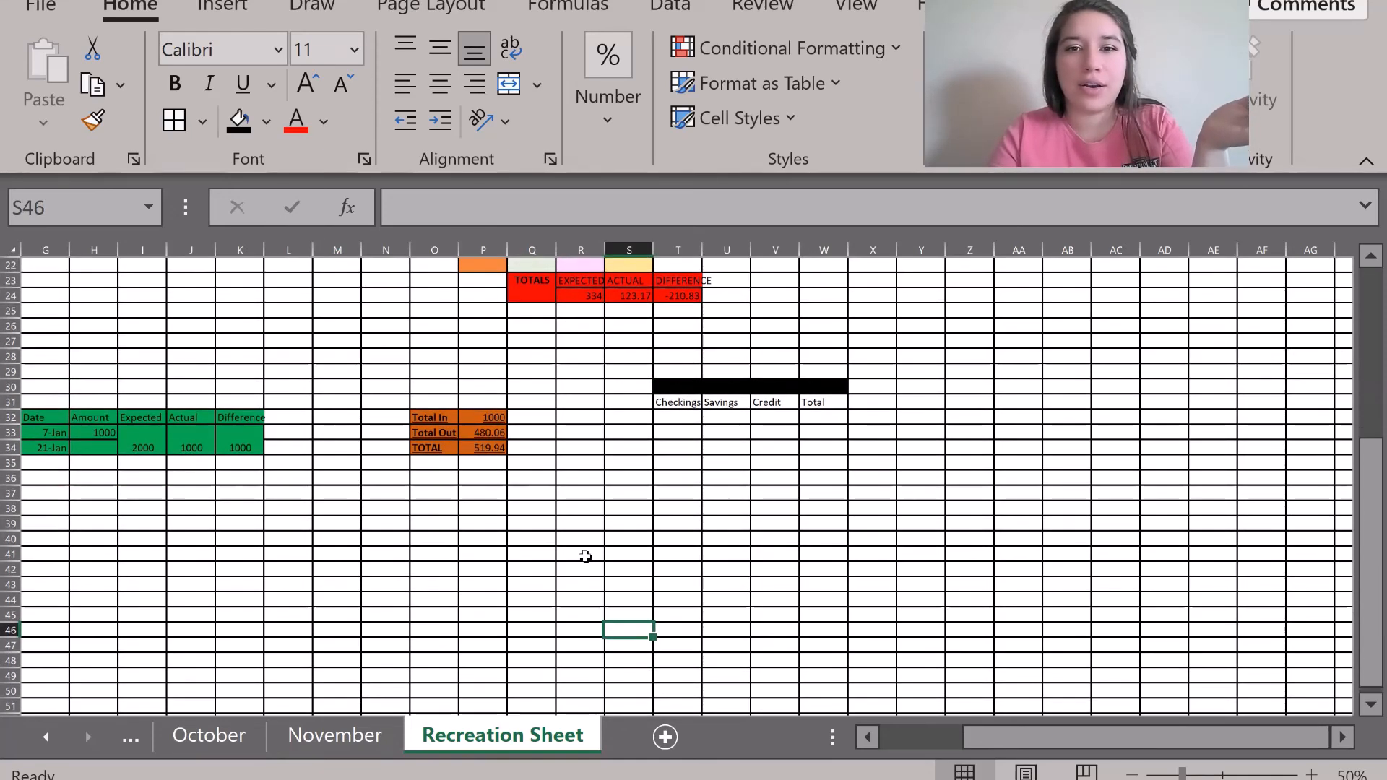
After checking November, enter 1-Jan as the first tracker date in S32.
left_click(354, 735)
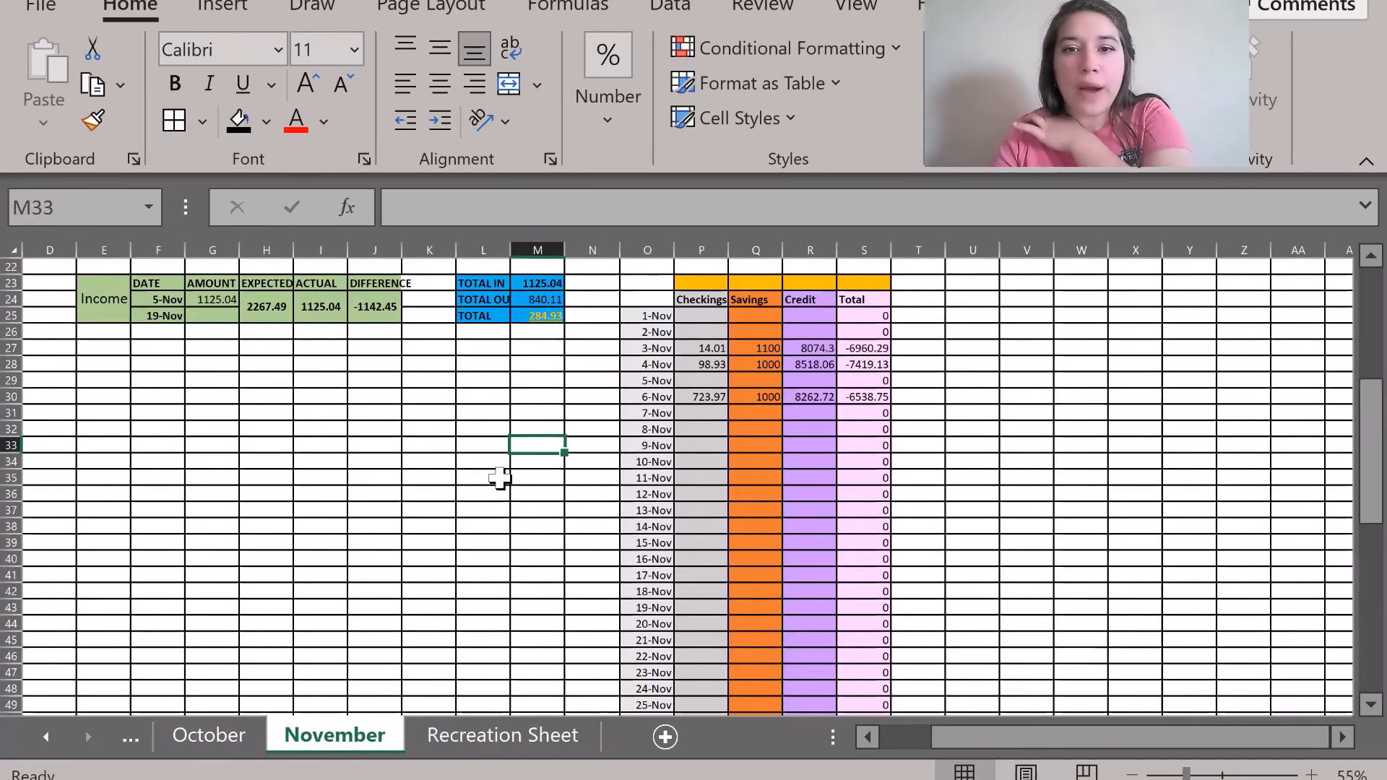
scroll(499, 474, "down", 1)
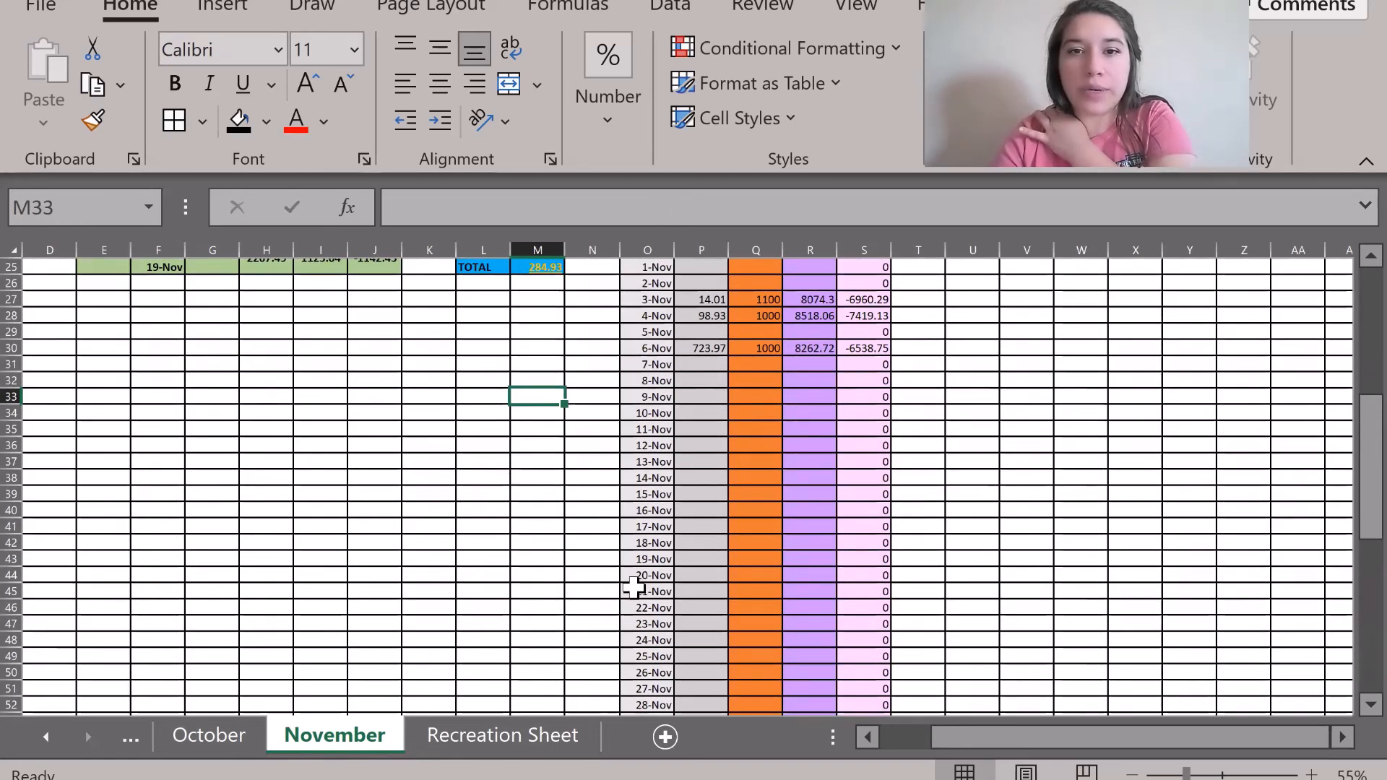
left_click(495, 735)
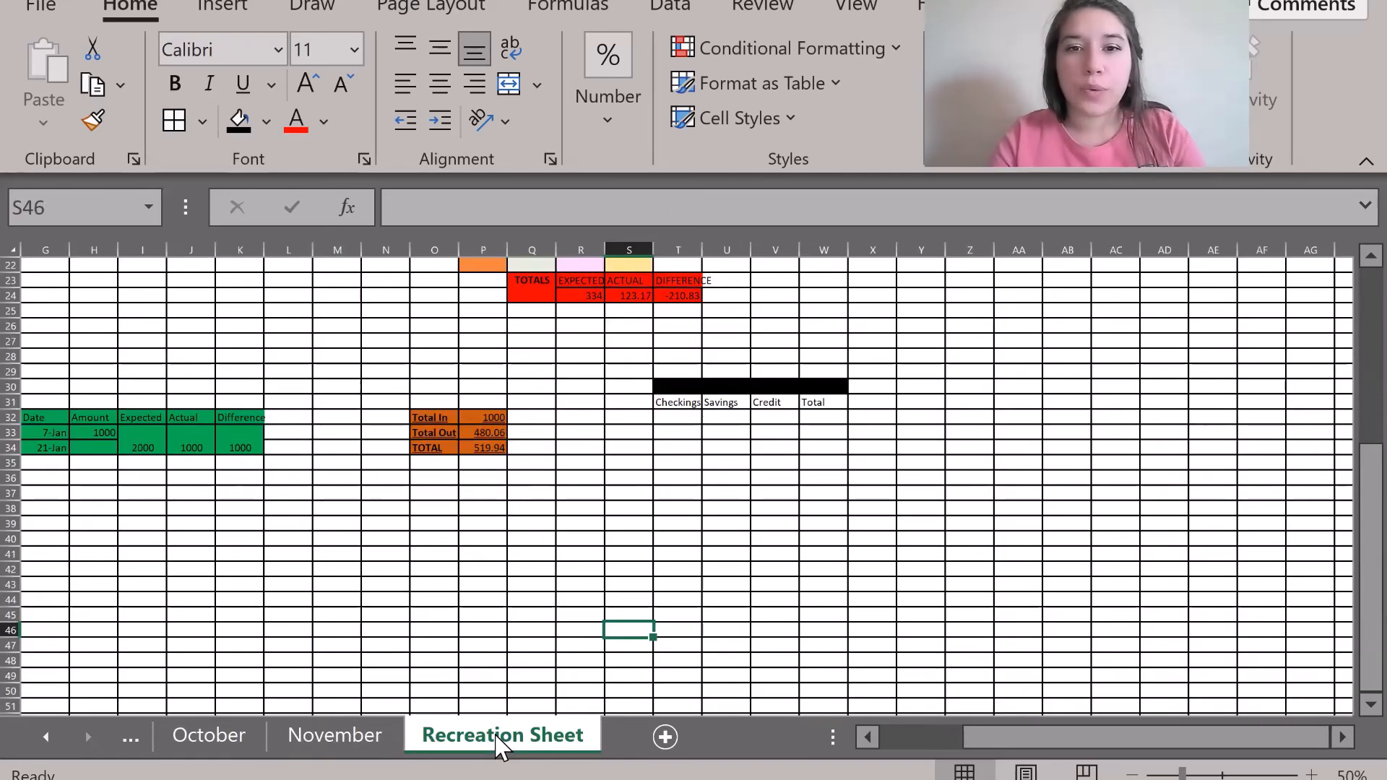
left_click(621, 417)
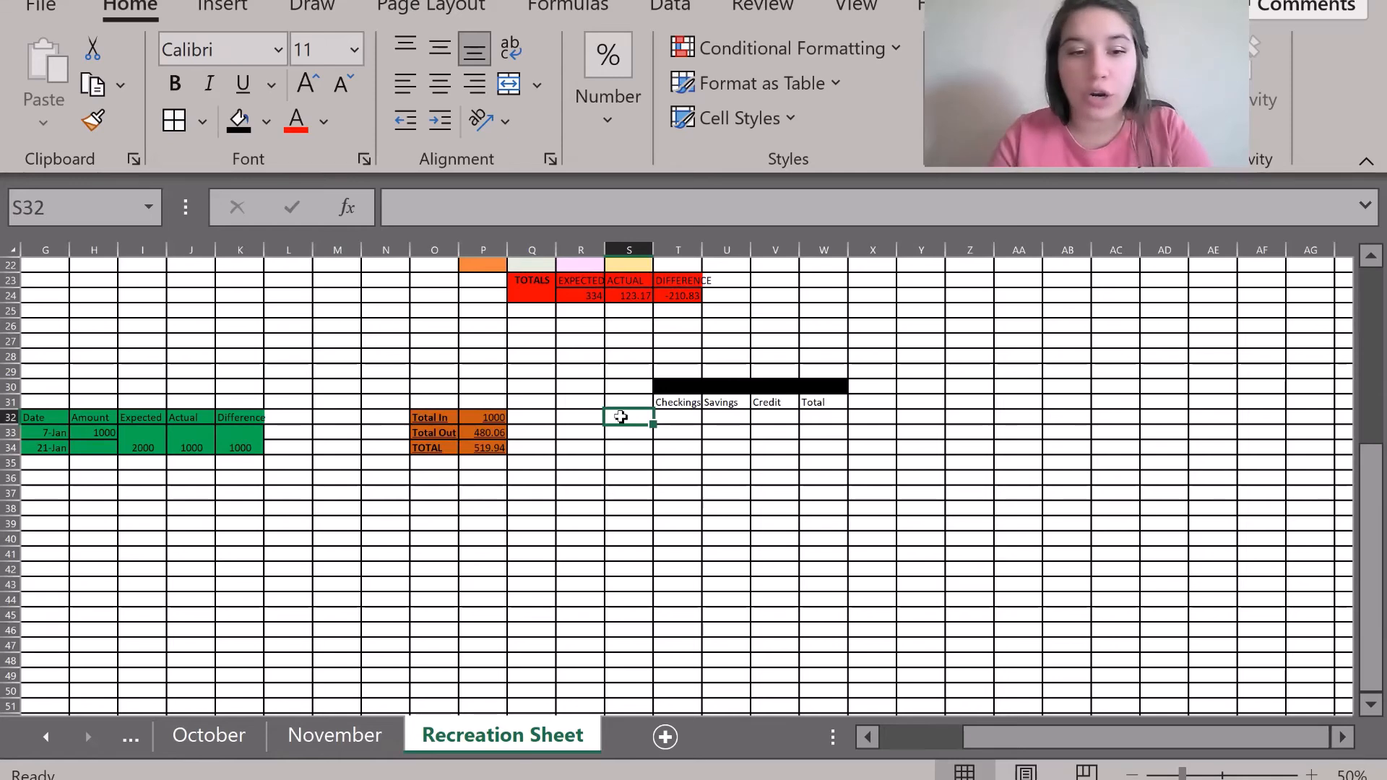
type("1/1")
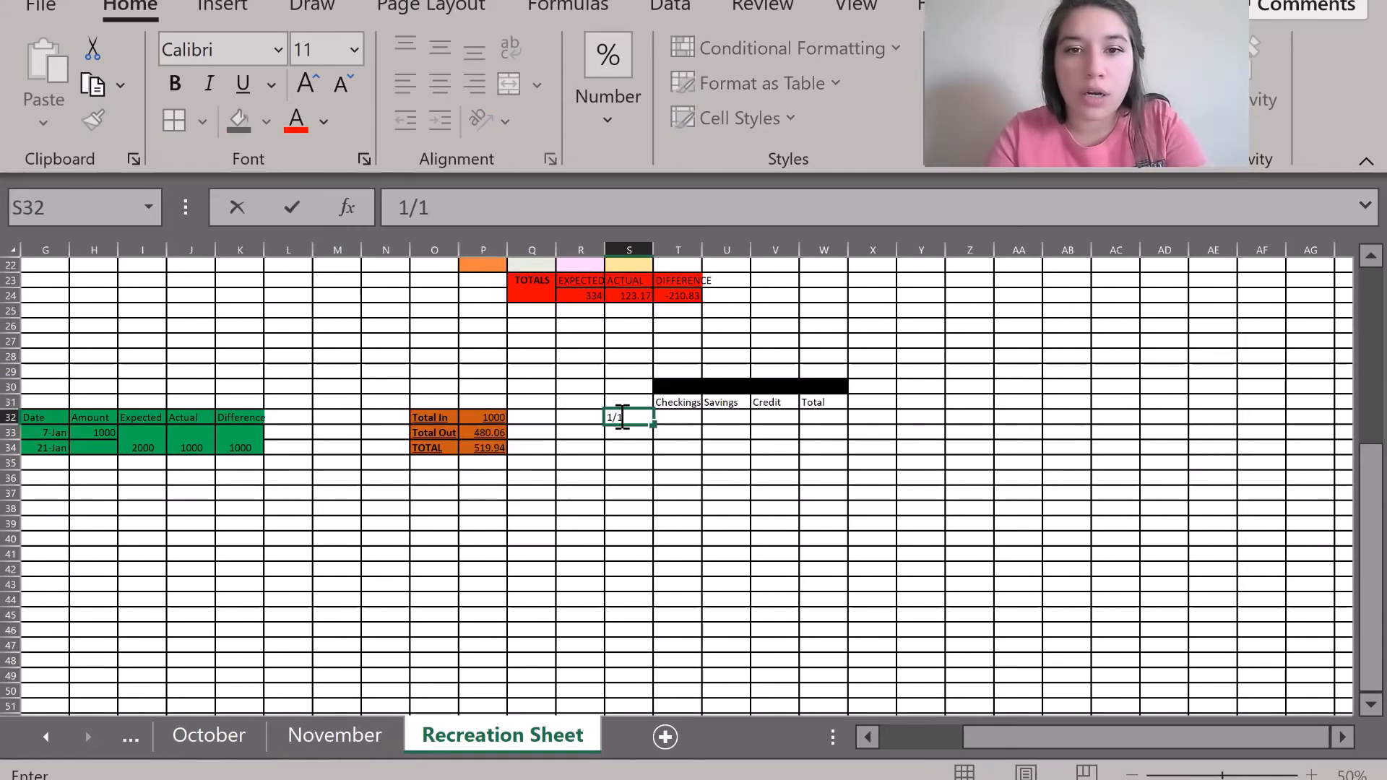
key("Return")
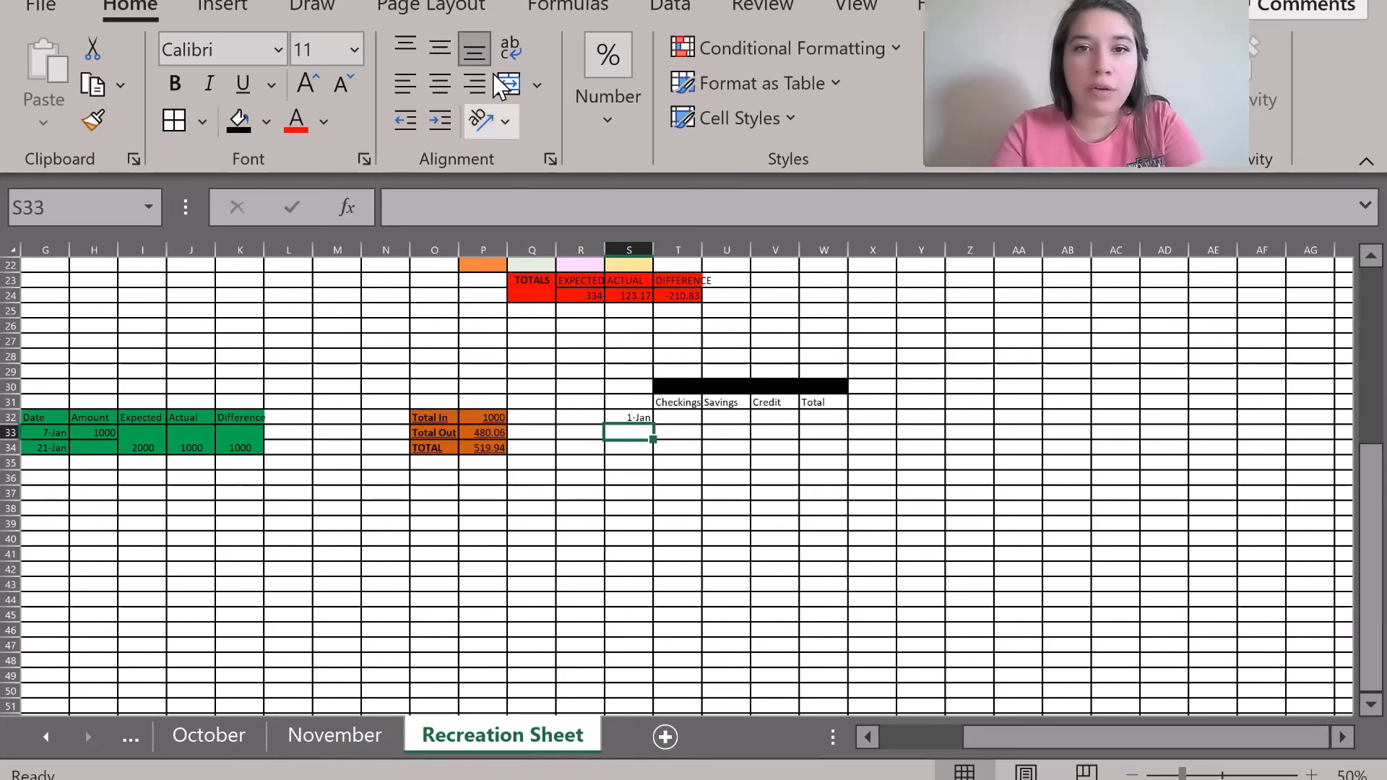
Remove the extra dates entered in S33 and S34, leaving only 1-Jan.
left_click(497, 202)
type("jan 1")
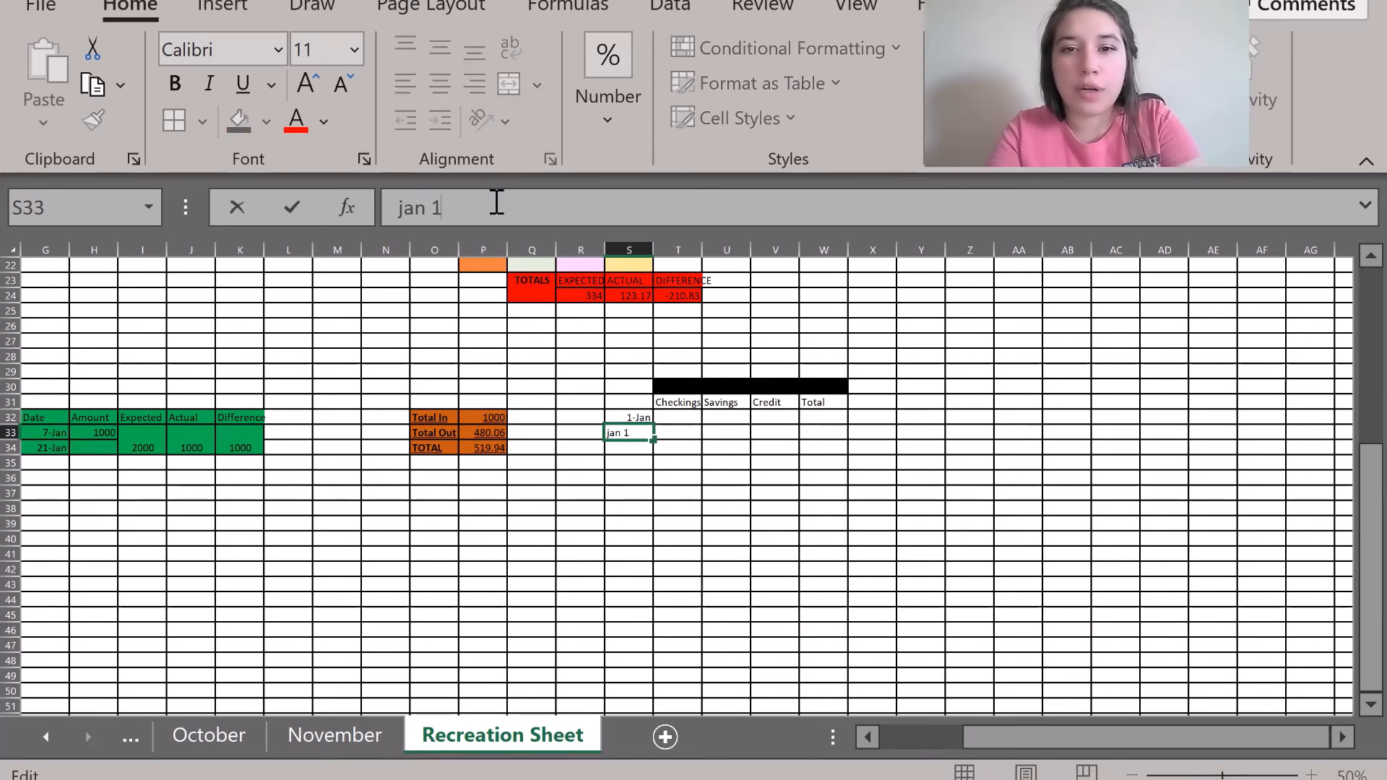
key("Return")
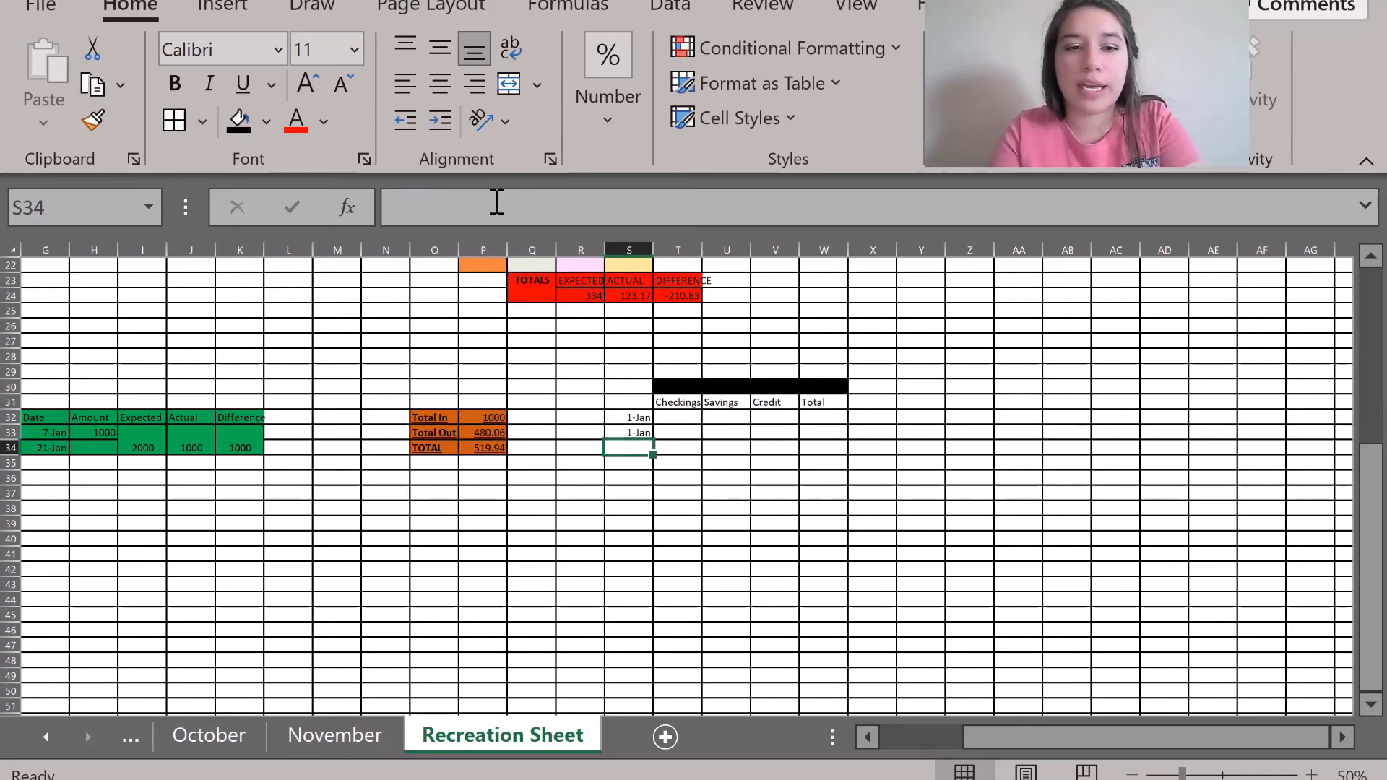
left_click(497, 203)
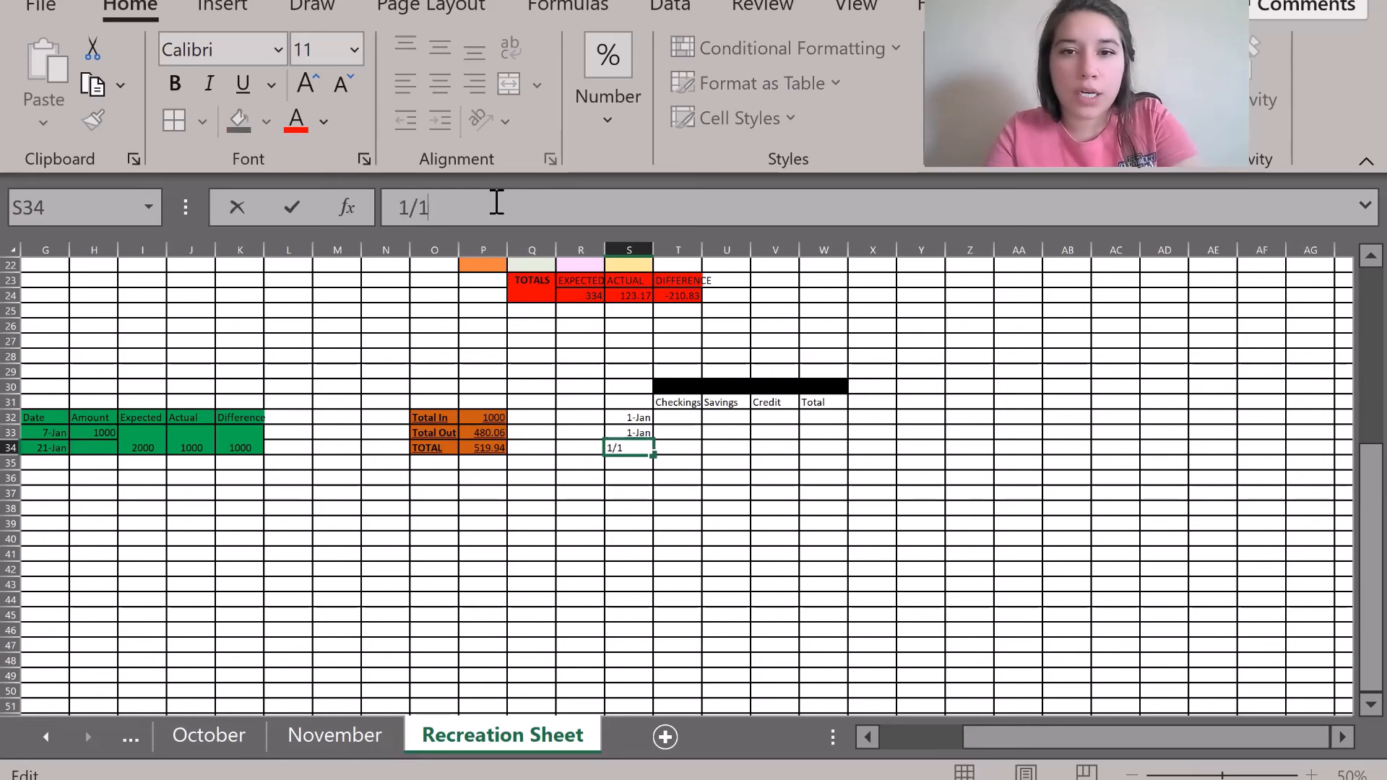
key("Return")
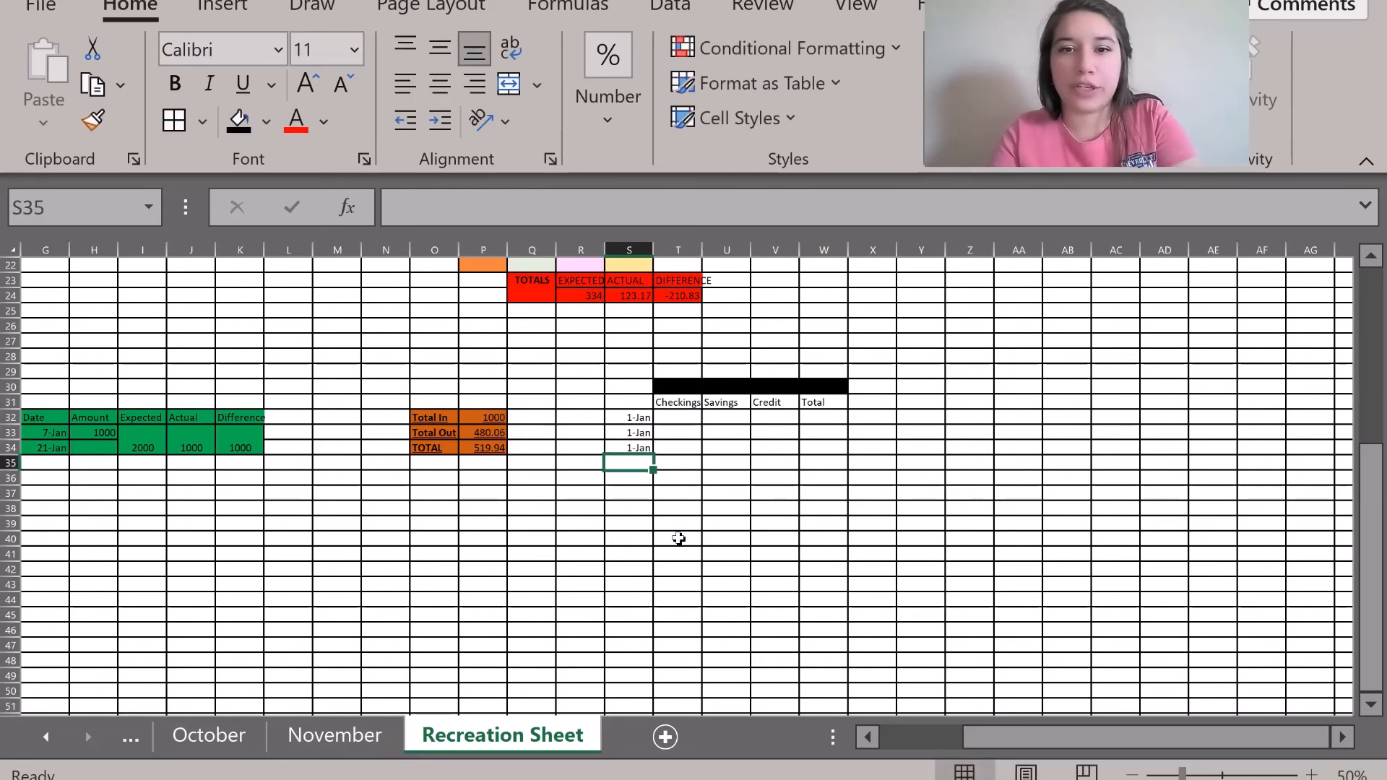
left_click(612, 451)
key("BackSpace")
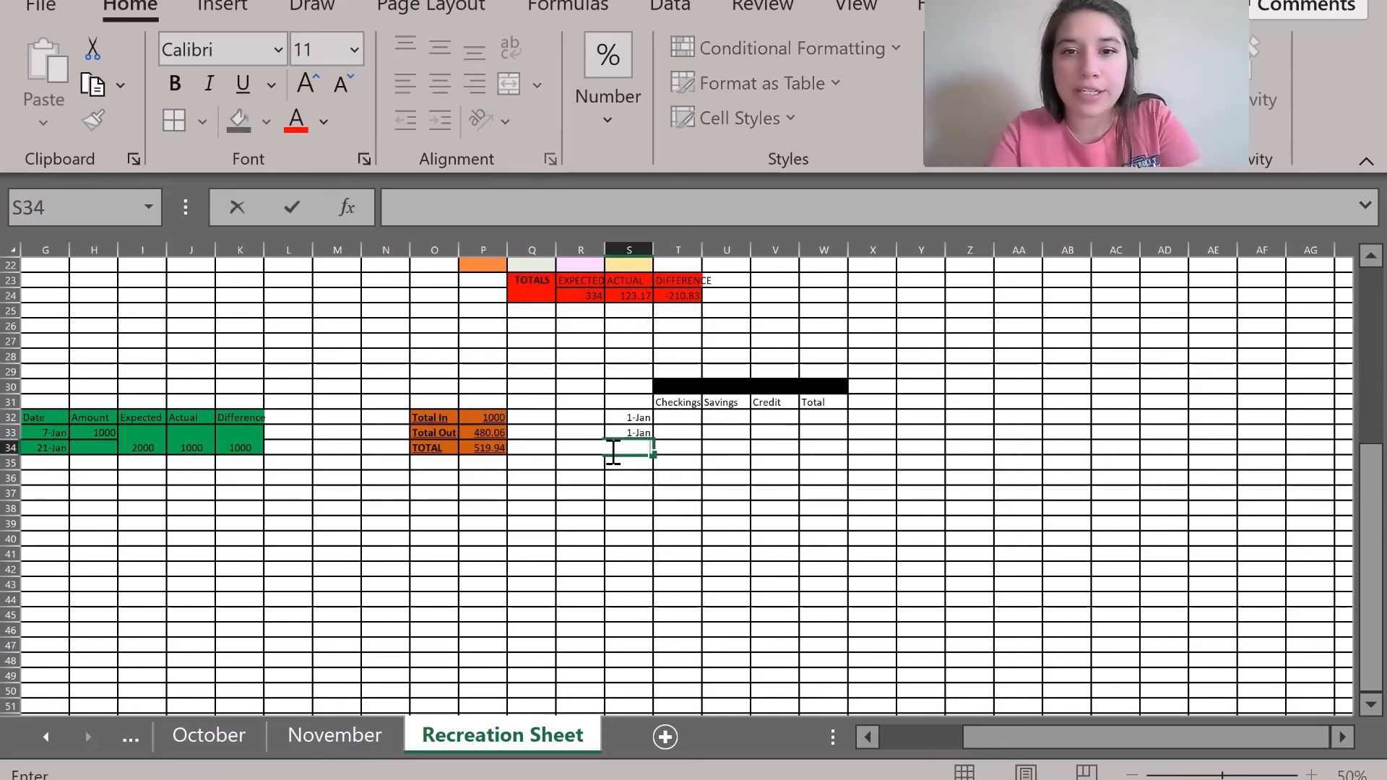
left_click(626, 432)
key("Delete")
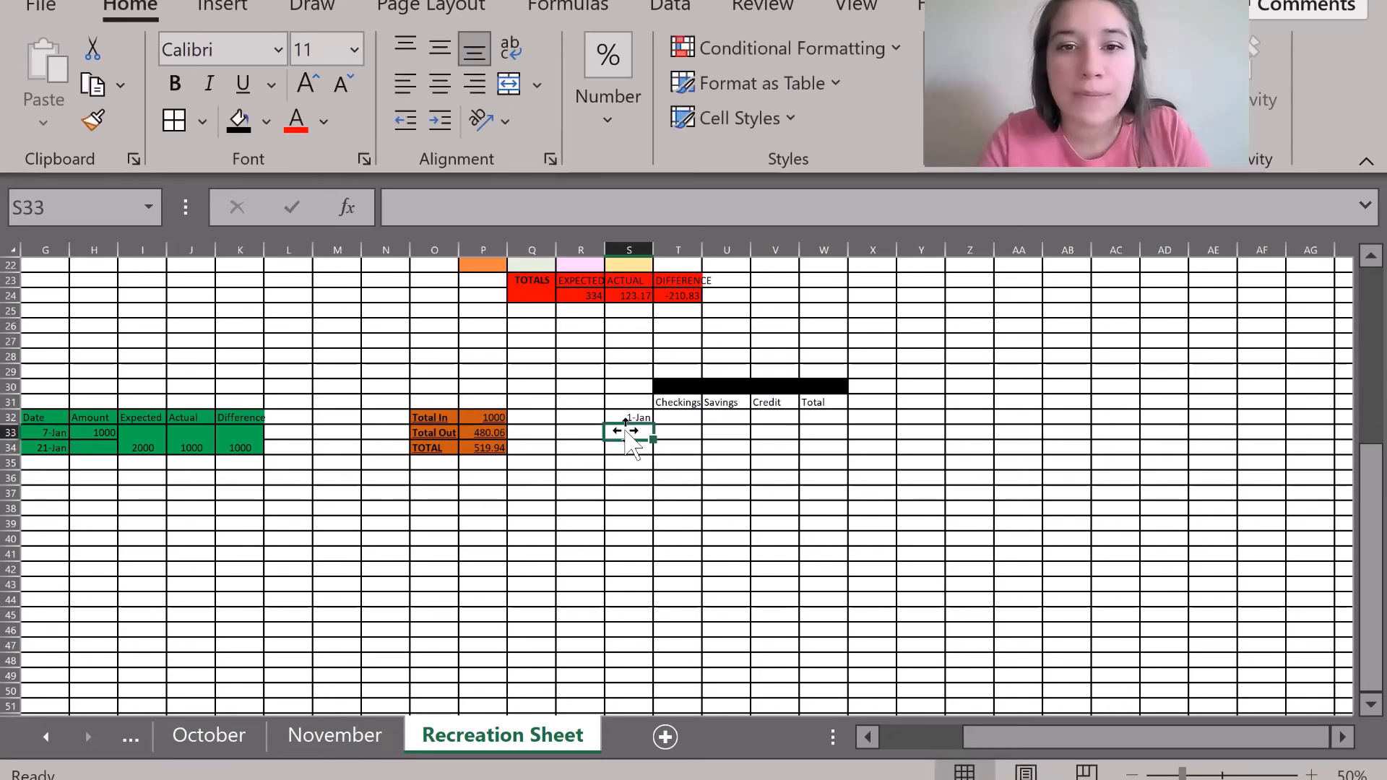
Fill the date series from 1-Jan in S32 down to 31-Jan in S62.
left_click(635, 419)
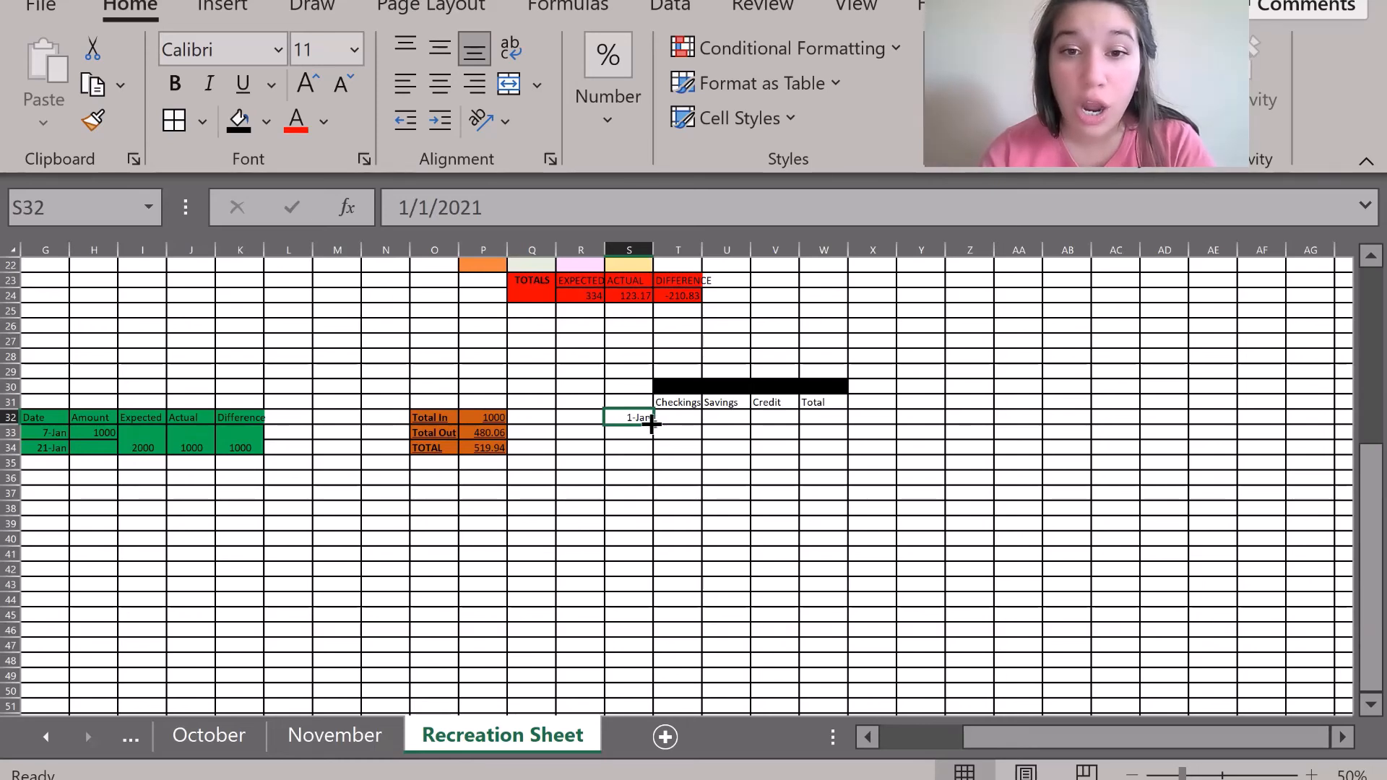
left_click_drag(654, 425, 654, 424)
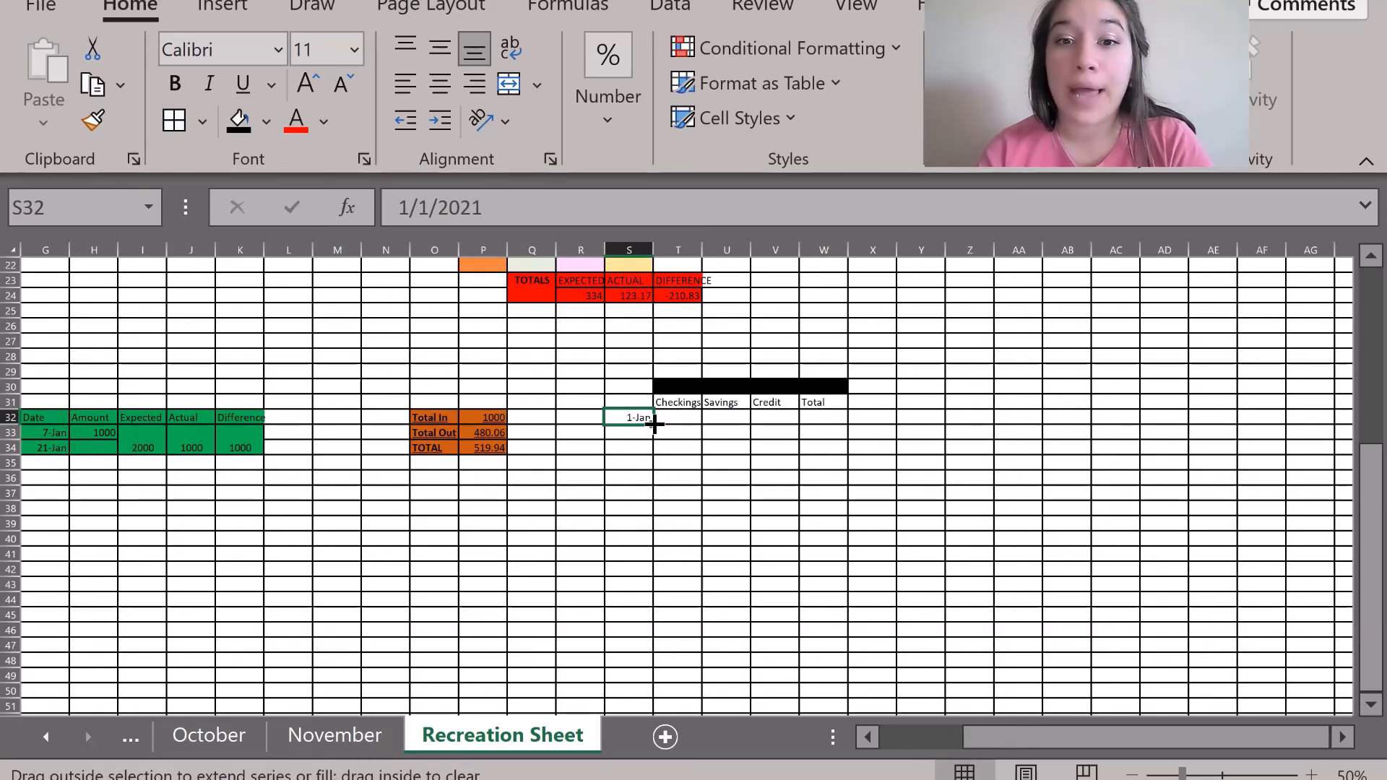
left_click_drag(654, 425, 658, 637)
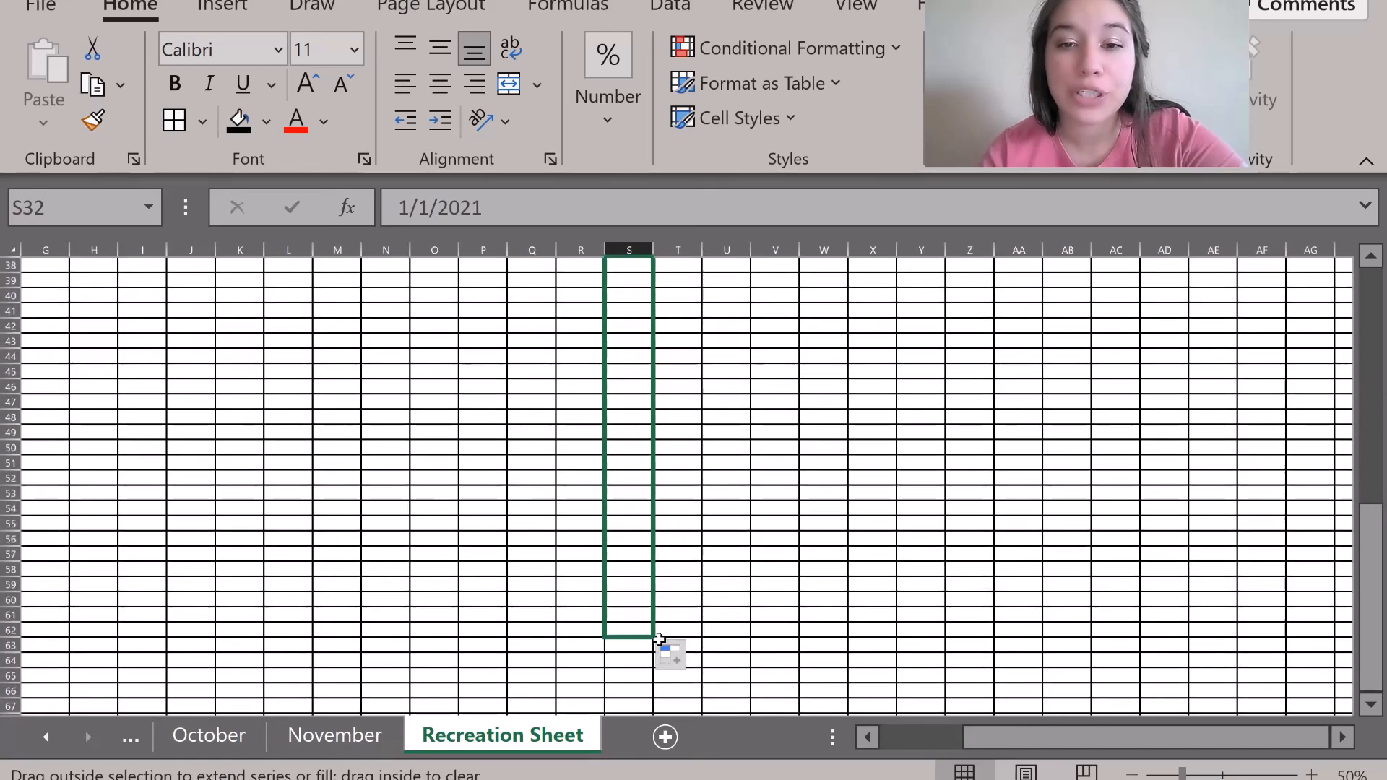
left_click(853, 414)
scroll(853, 414, "up", 3)
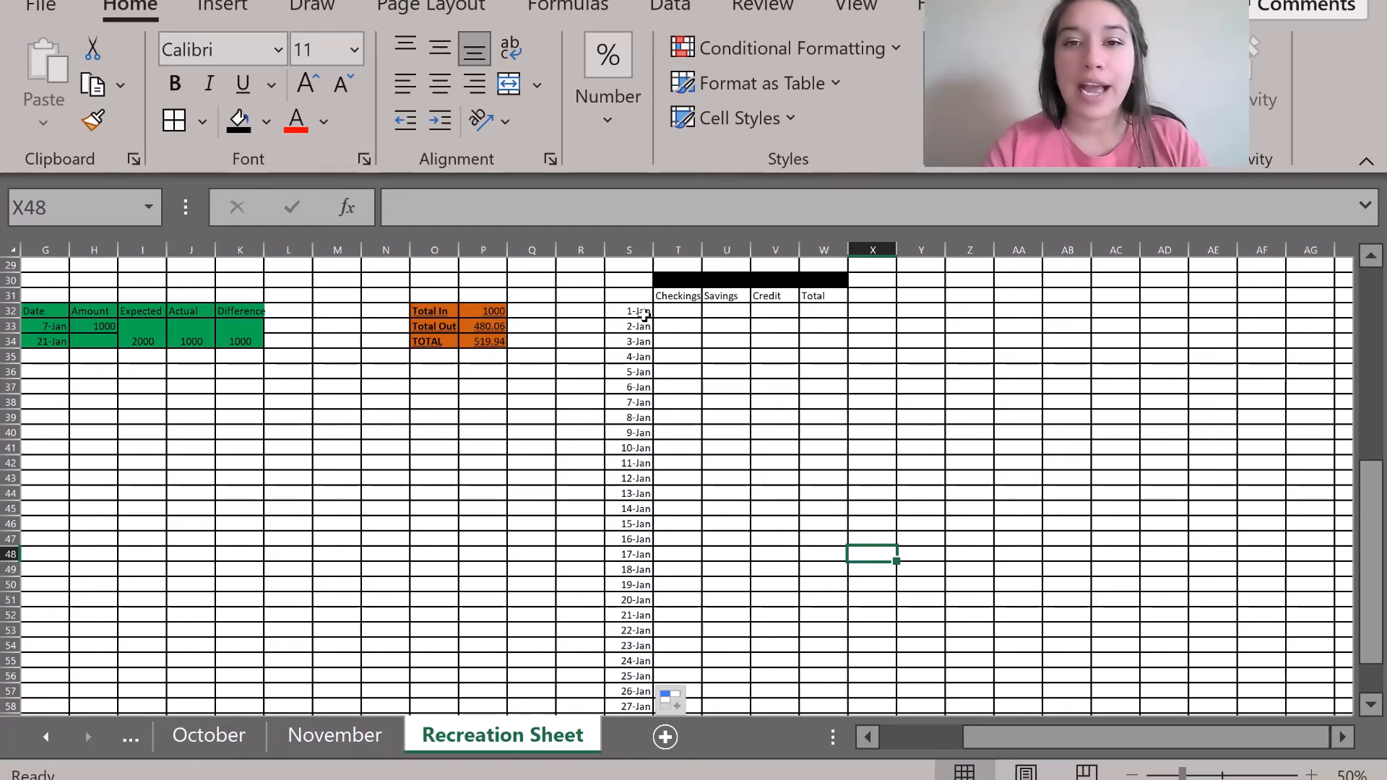
left_click(678, 311)
left_click_drag(635, 326, 630, 369)
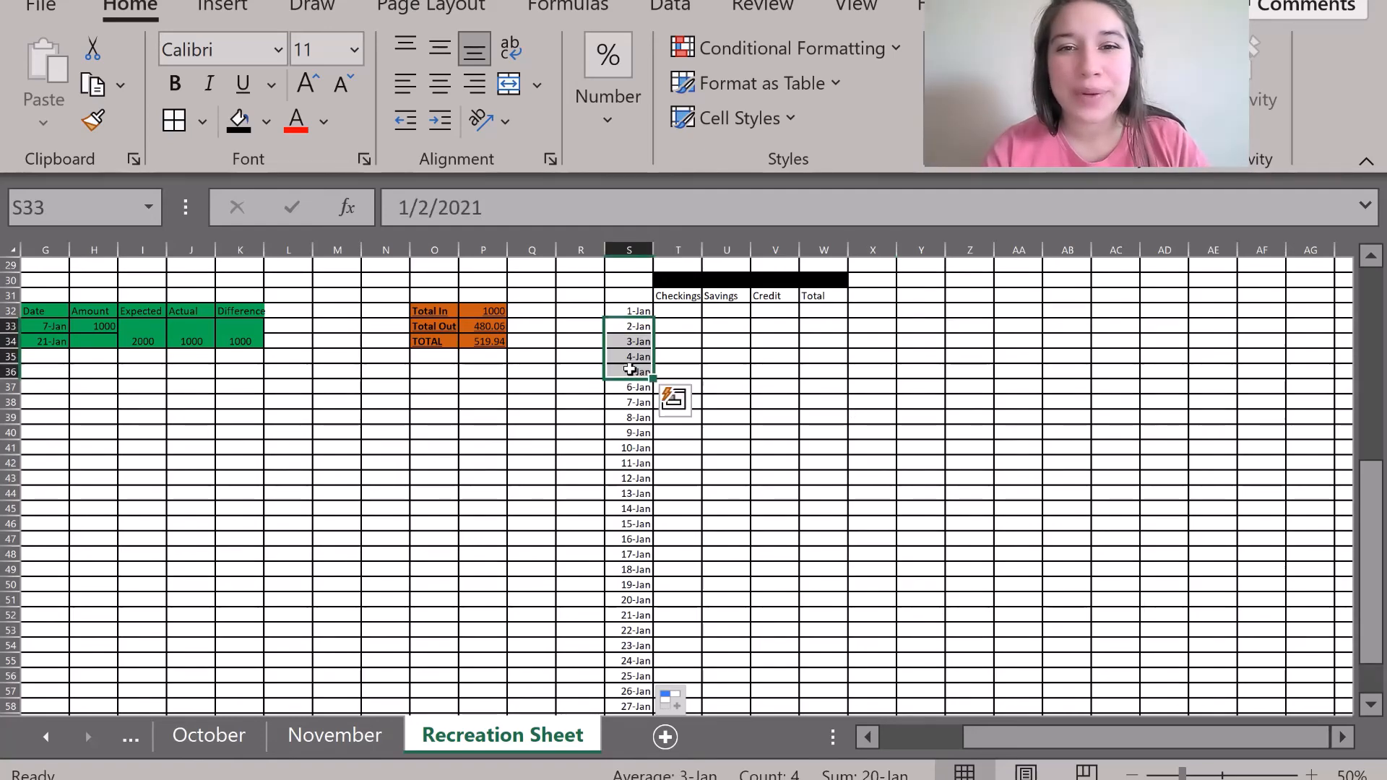
left_click_drag(622, 310, 635, 677)
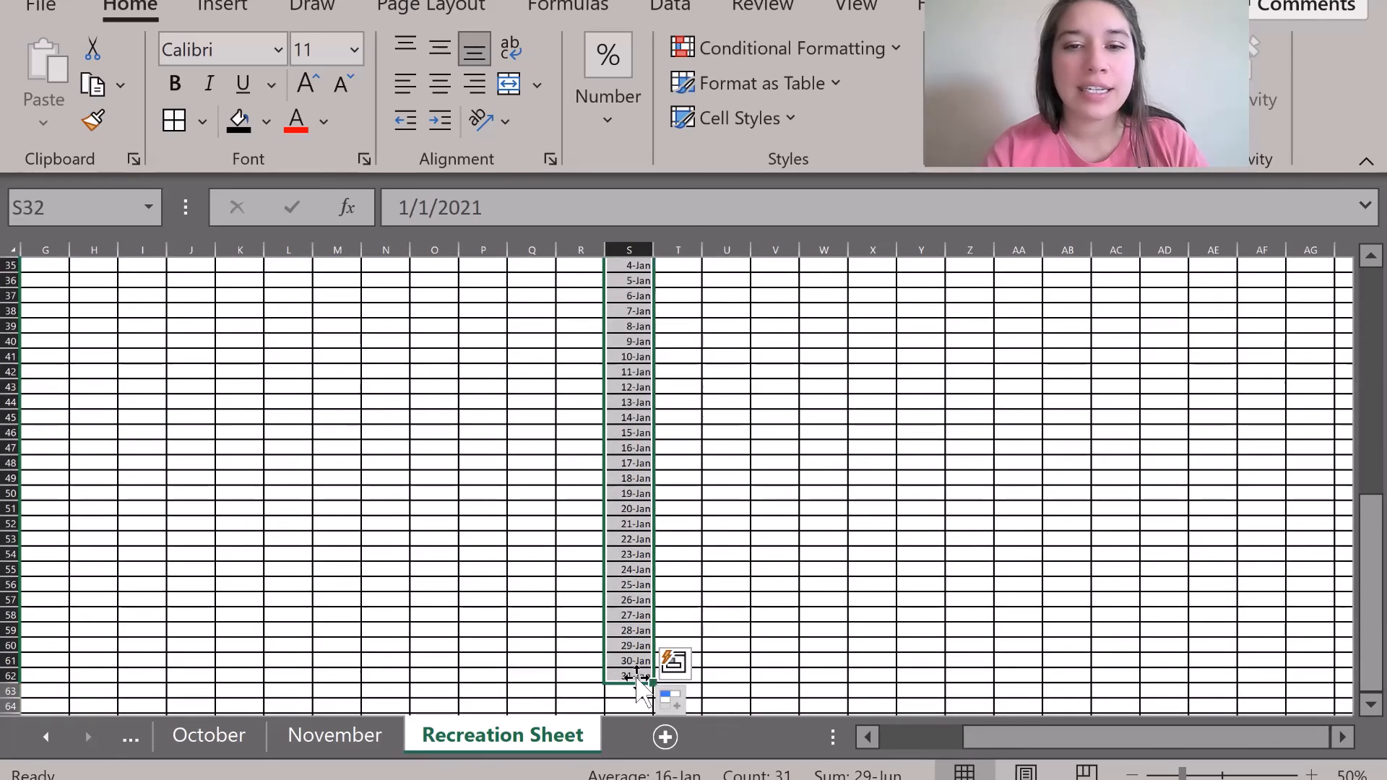
Shade the 1-Jan to 31-Jan date cells light grey.
left_click(265, 128)
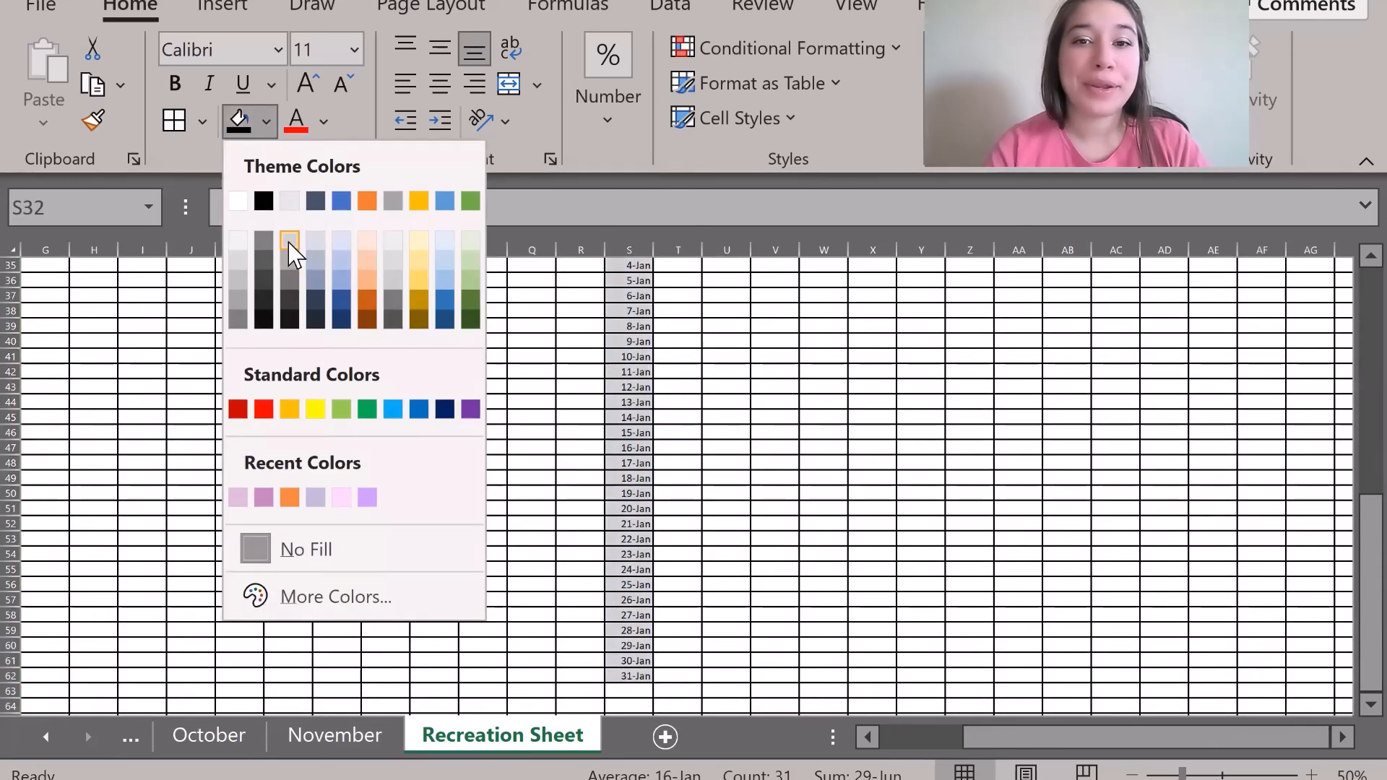
left_click(289, 241)
scroll(290, 252, "up", 6)
left_click(667, 493)
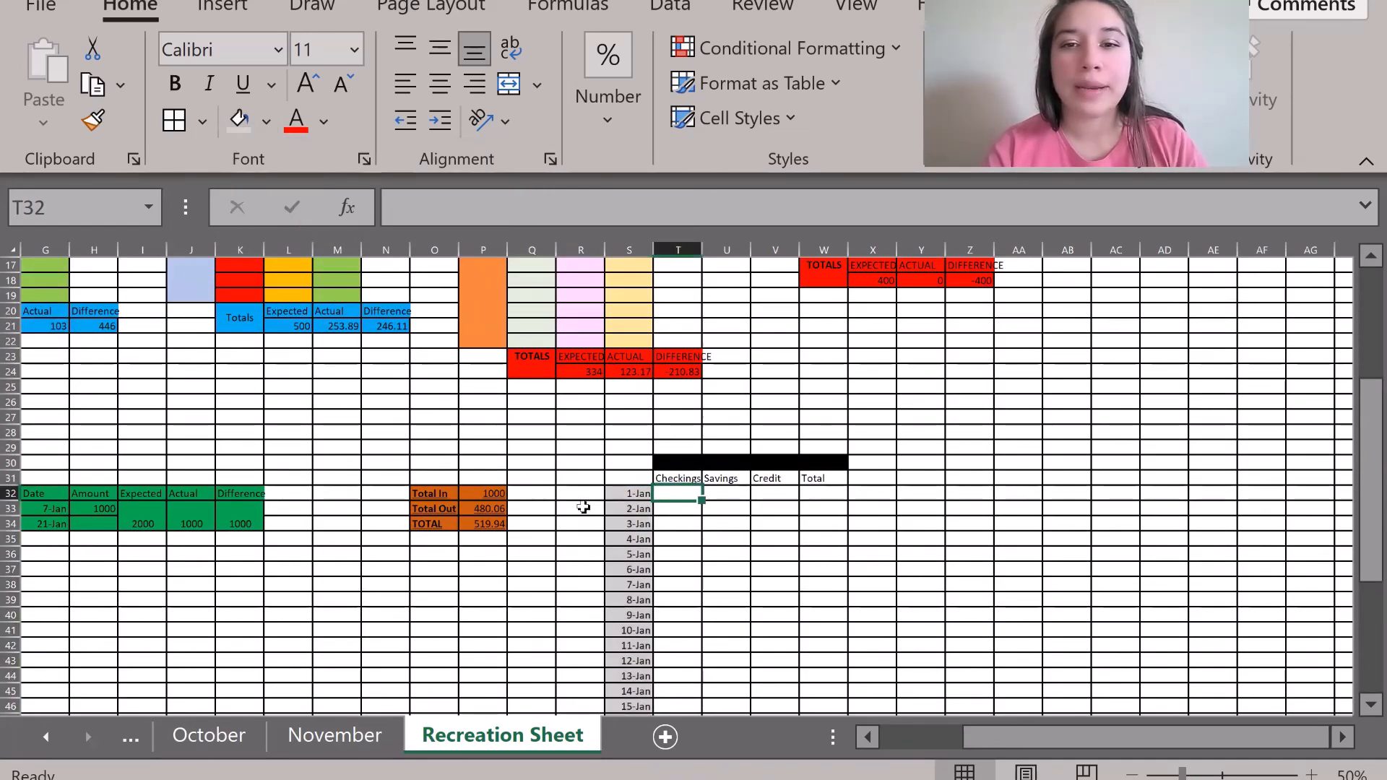
scroll(583, 507, "down", 4)
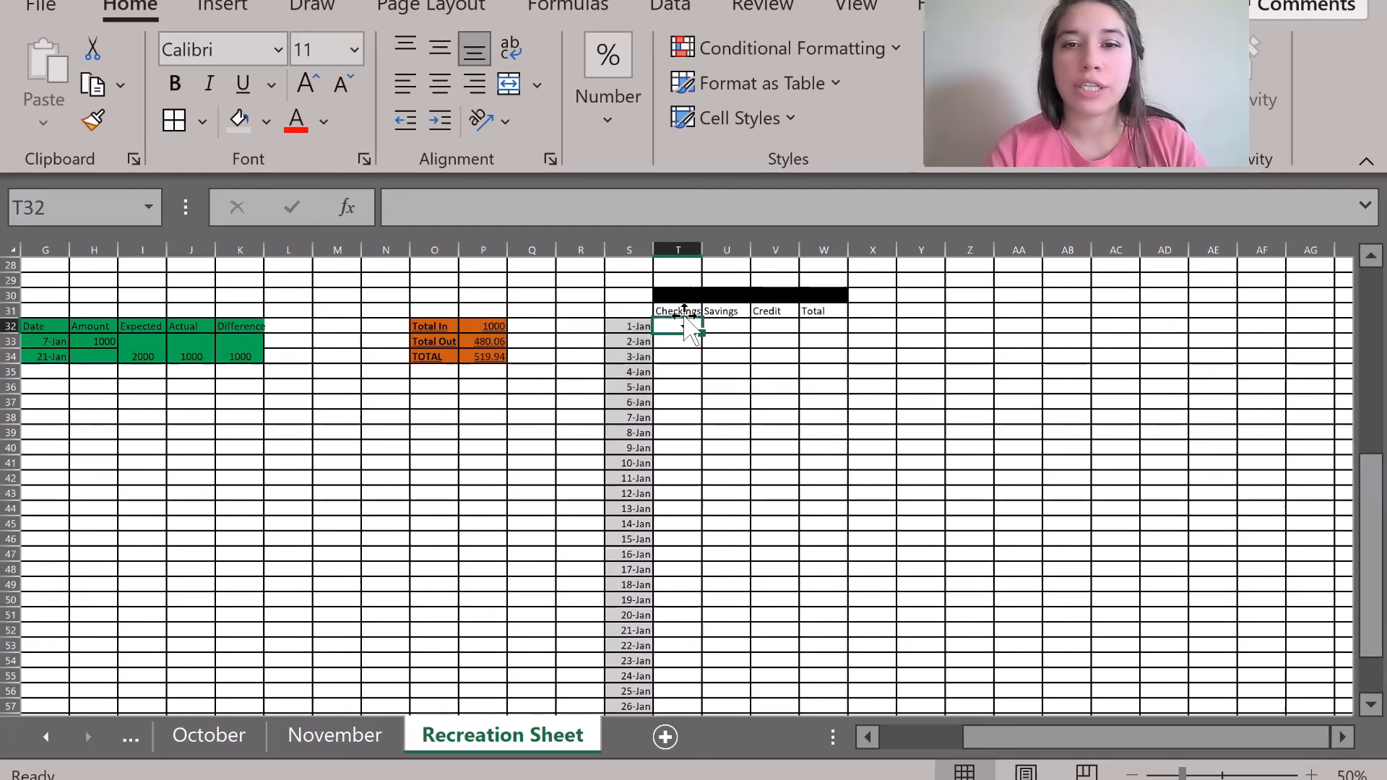
Fill the Checkings, Savings, Credit and Total columns (T31:W62) light peach.
left_click(689, 310)
left_click_drag(690, 310, 779, 444)
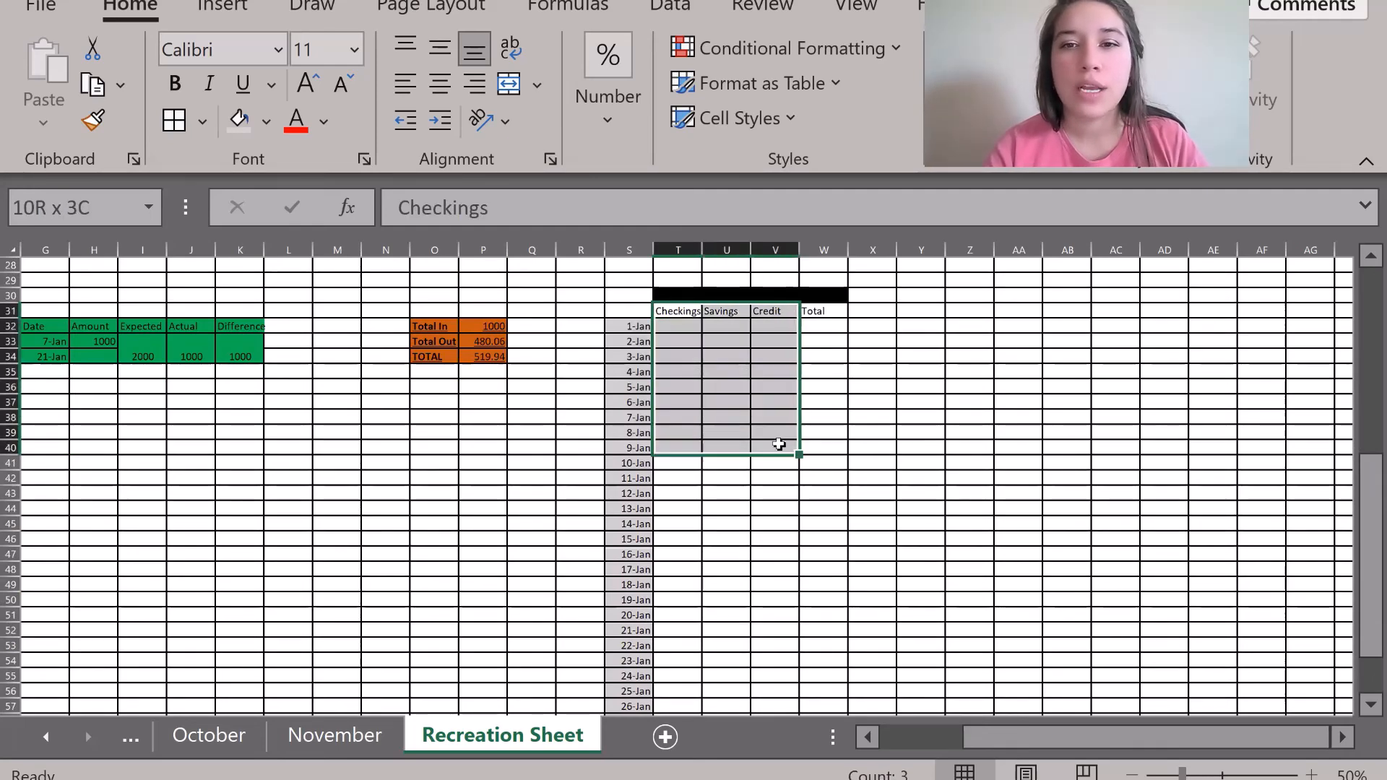
left_click_drag(787, 491, 801, 683)
left_click(267, 124)
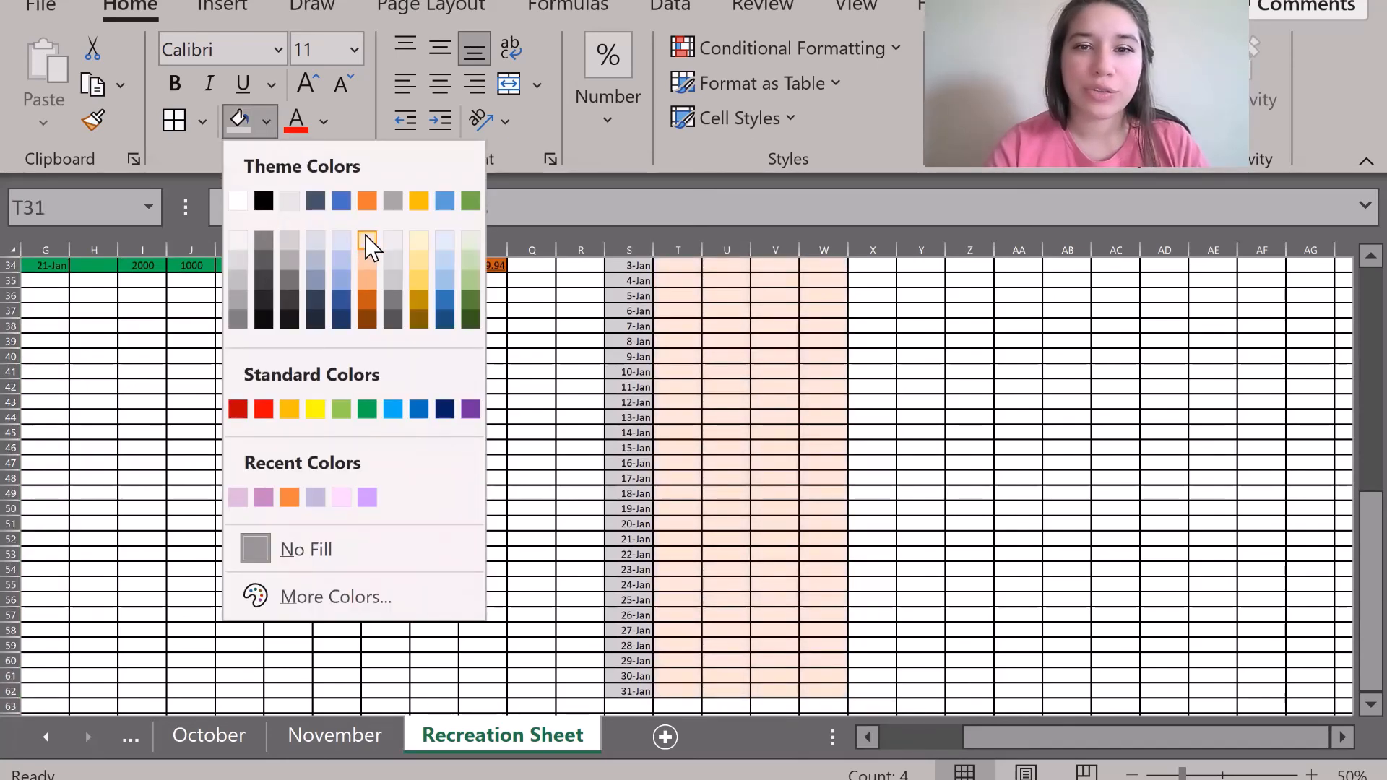
left_click(366, 246)
scroll(376, 434, "up", 5)
left_click(434, 402)
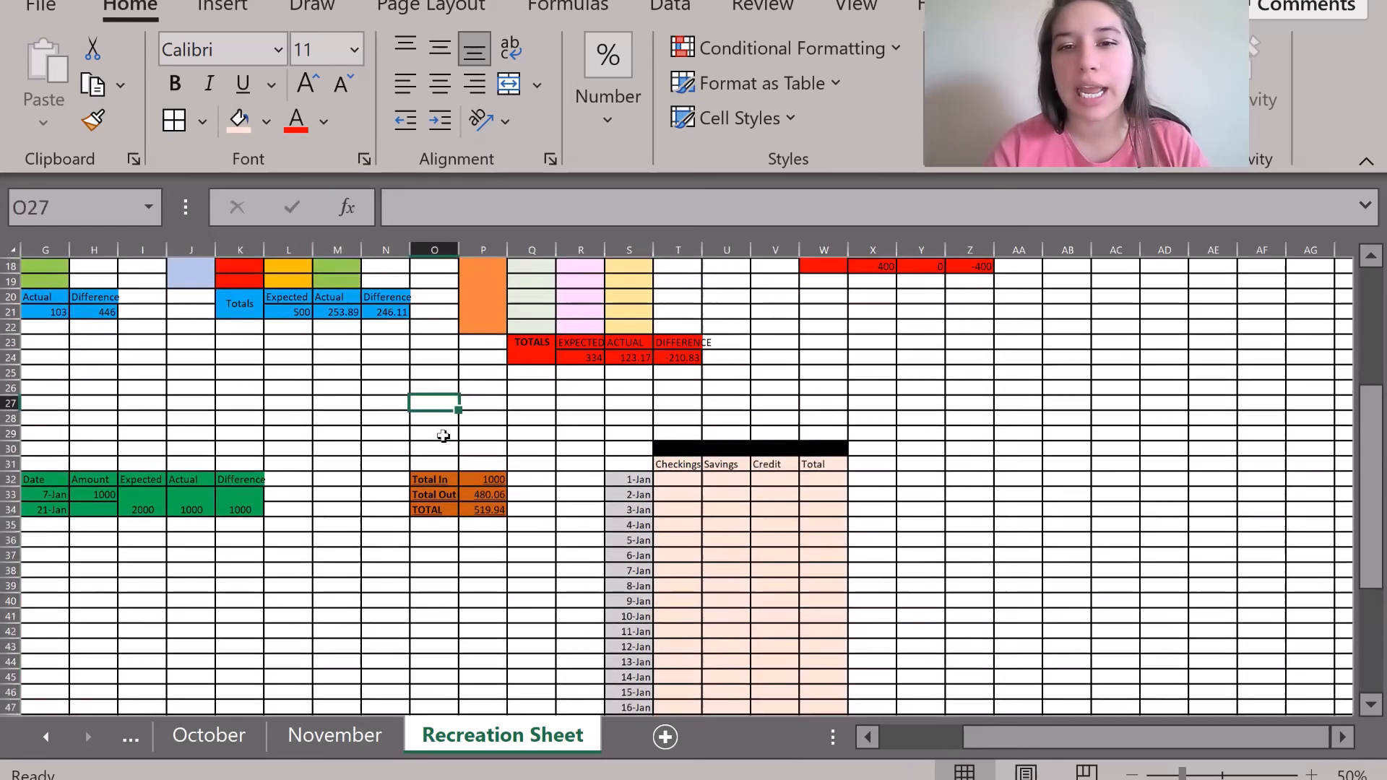
scroll(443, 436, "down", 2)
scroll(443, 435, "down", 1)
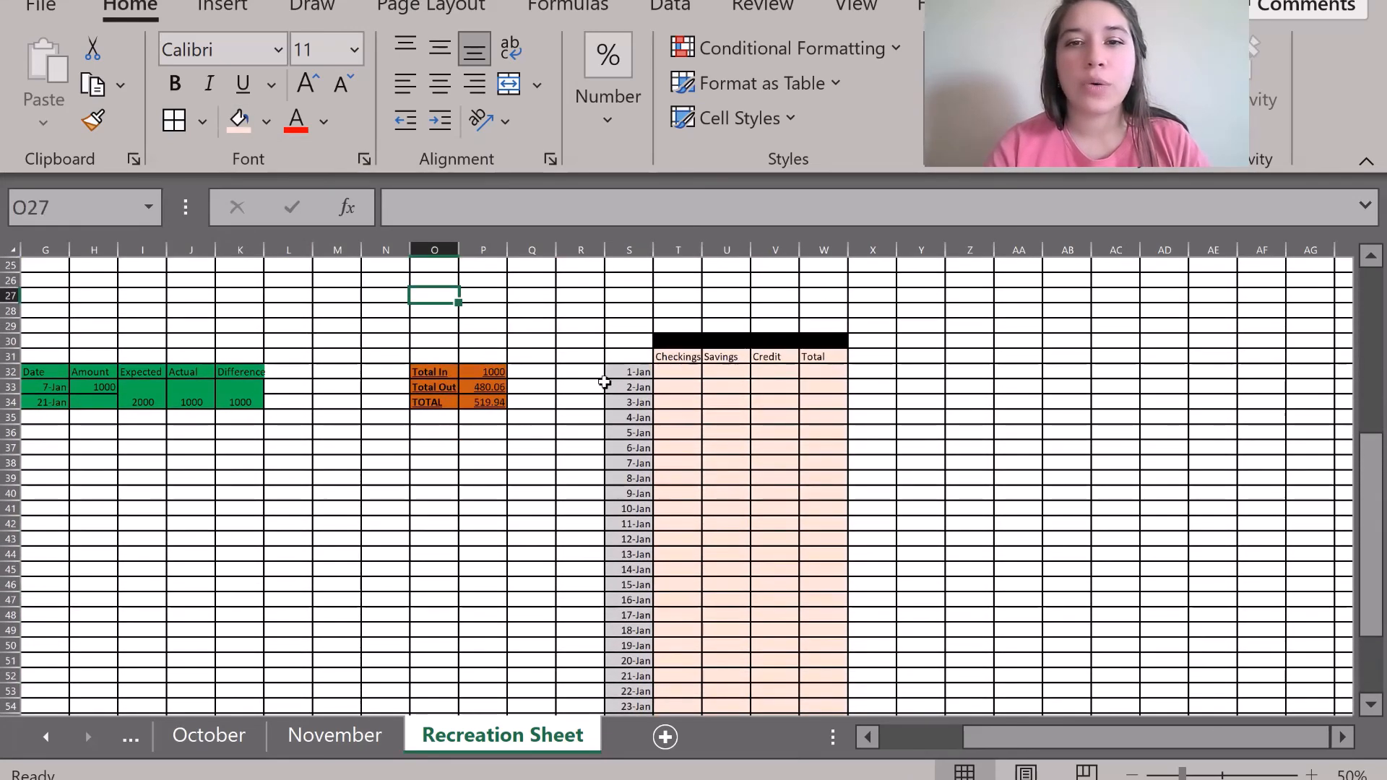
Enter Checkings 1000, Savings 72 and Credit 876 on the 2-Jan row.
left_click(671, 390)
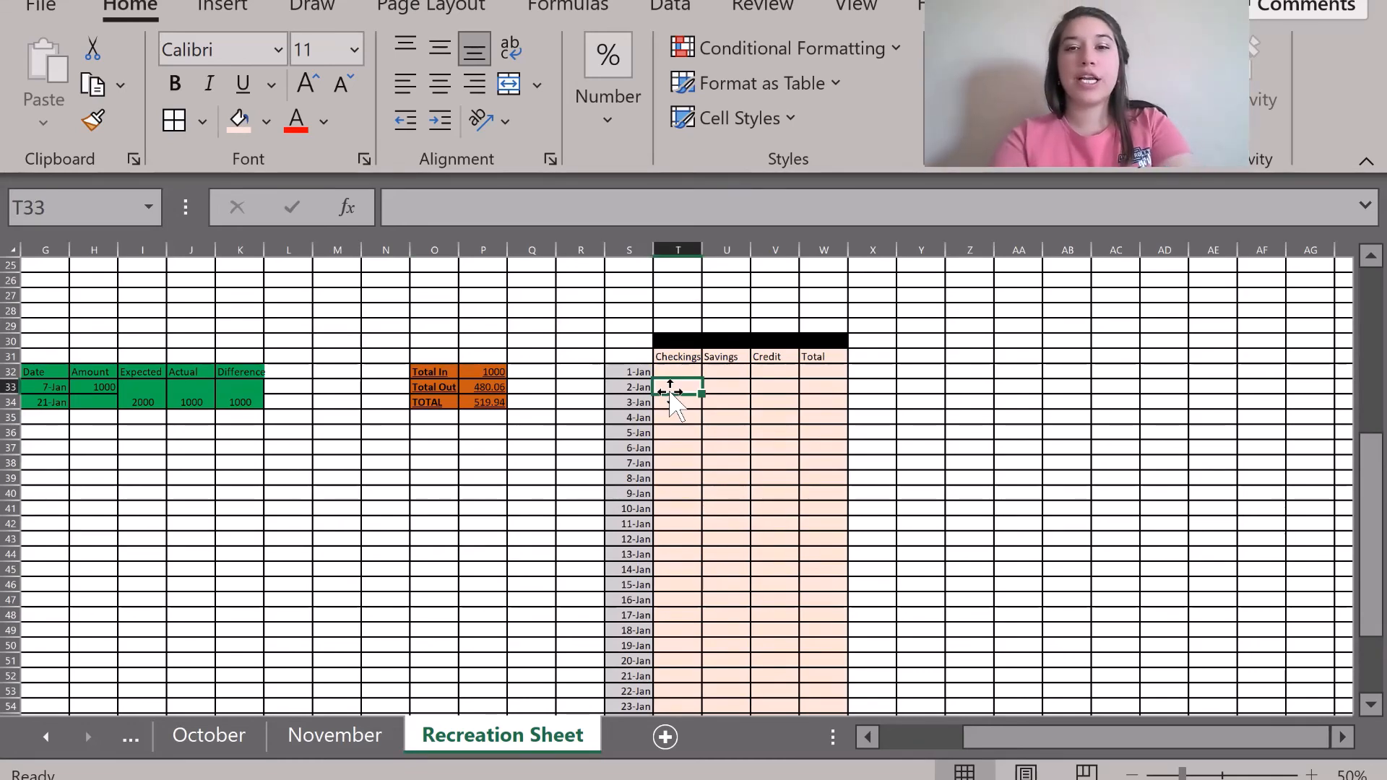
type("1000")
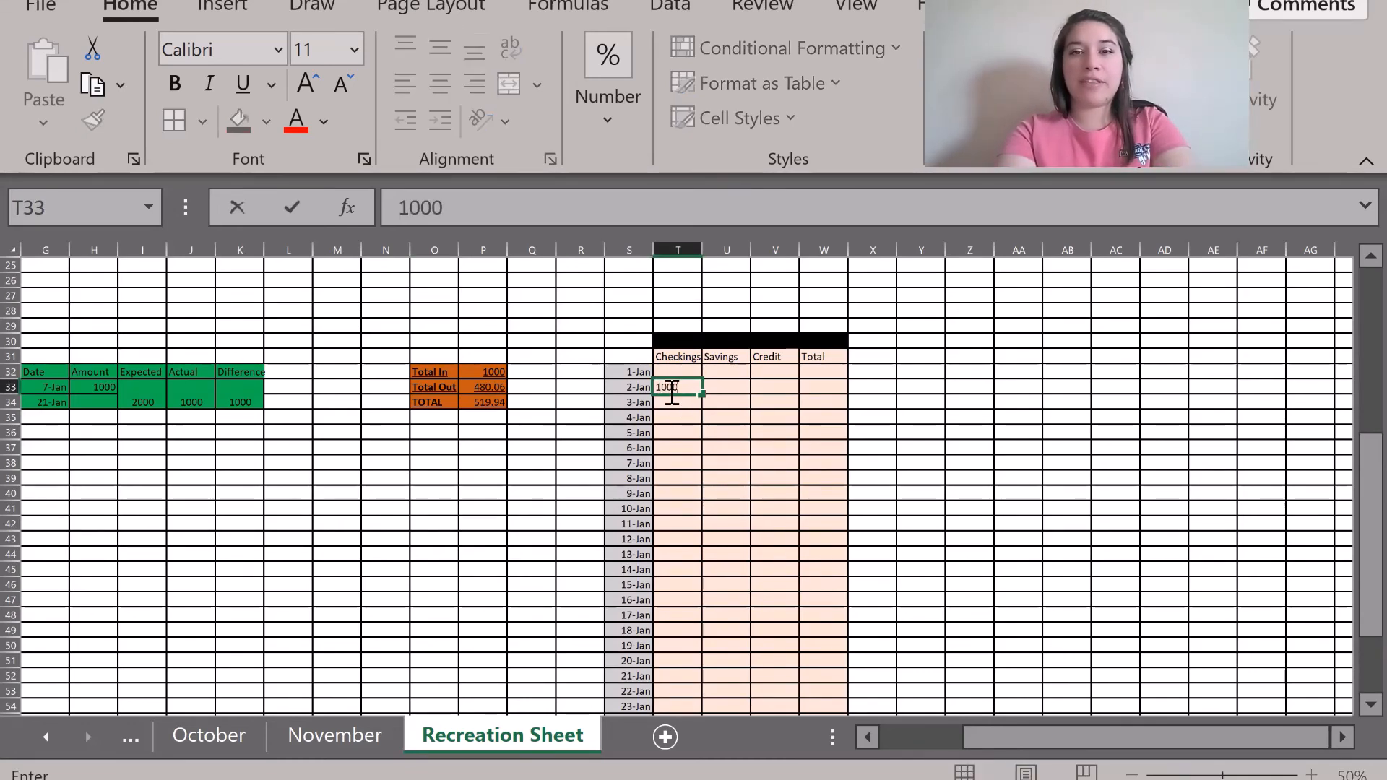
key("Tab")
type("72")
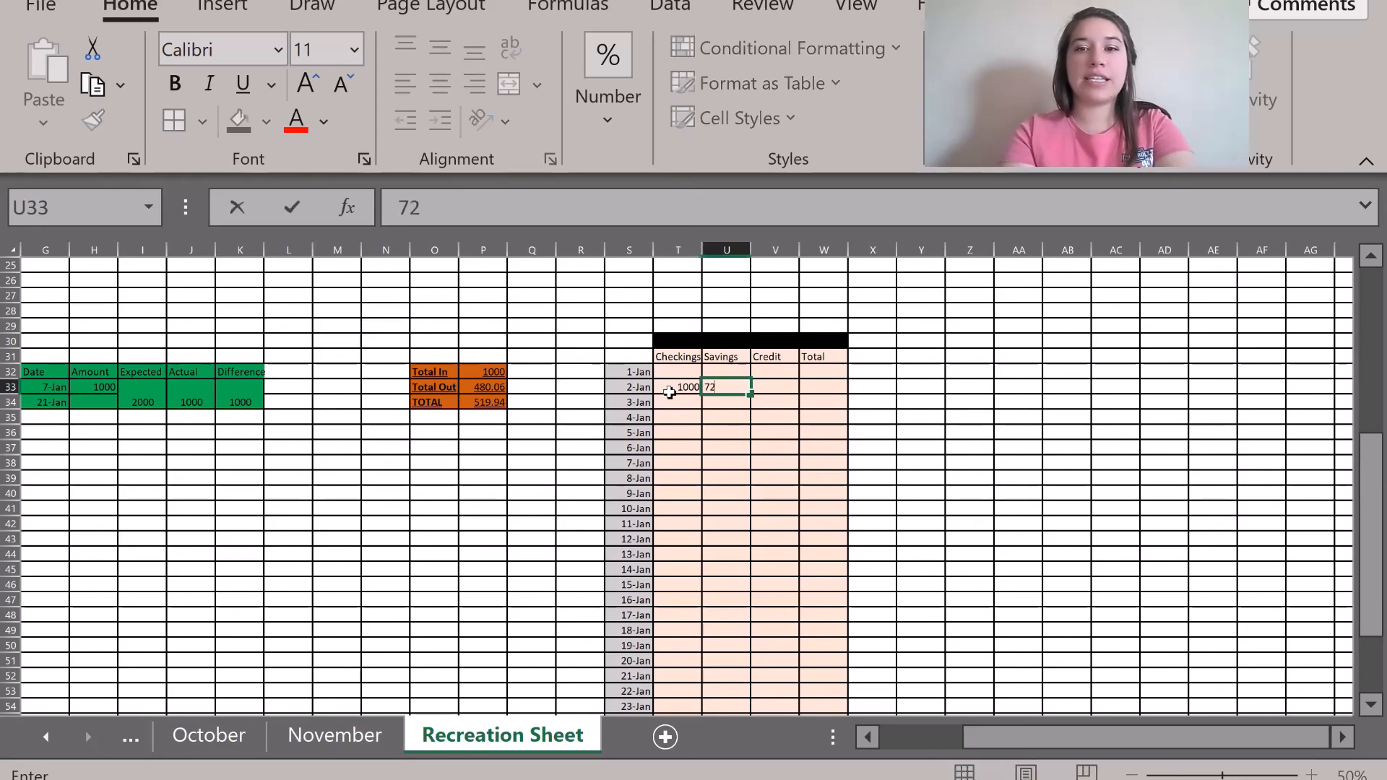
key("Tab")
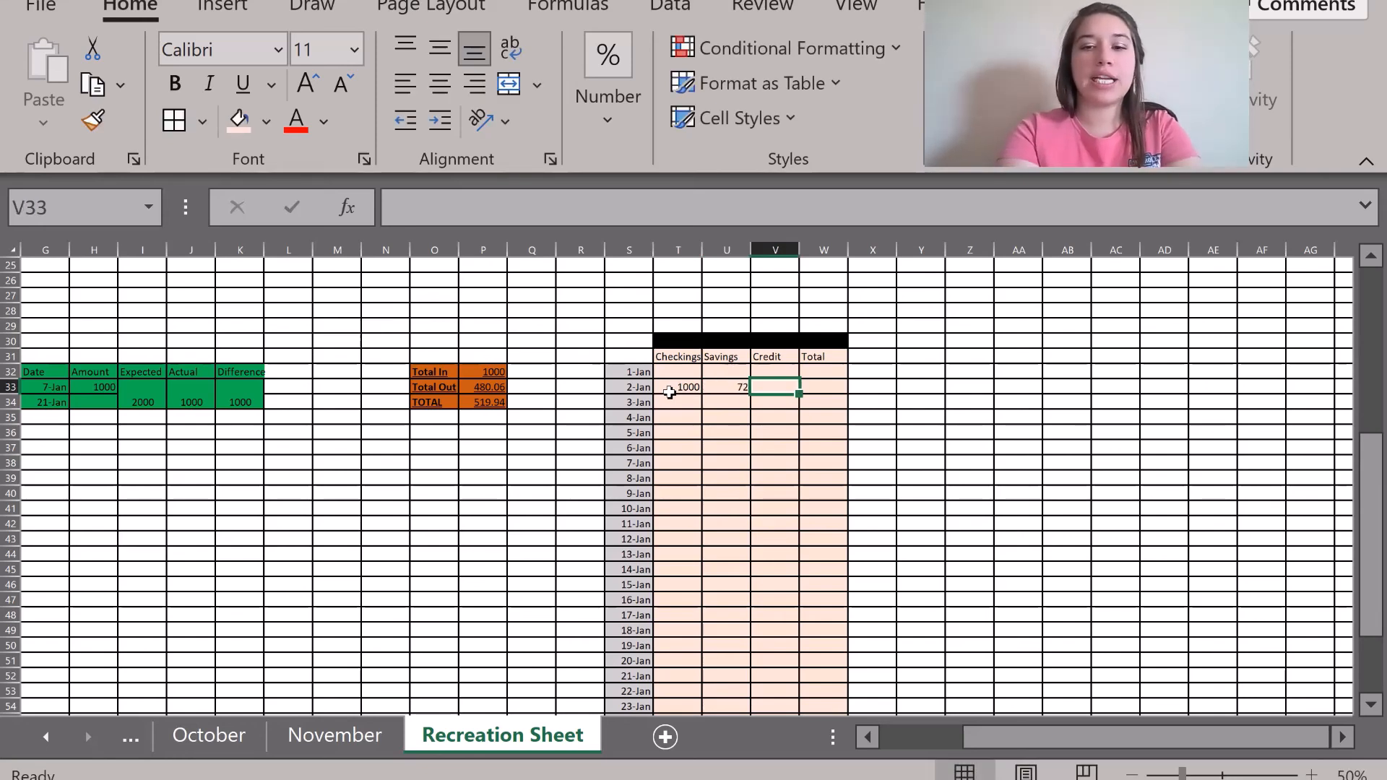
type("876")
key("Tab")
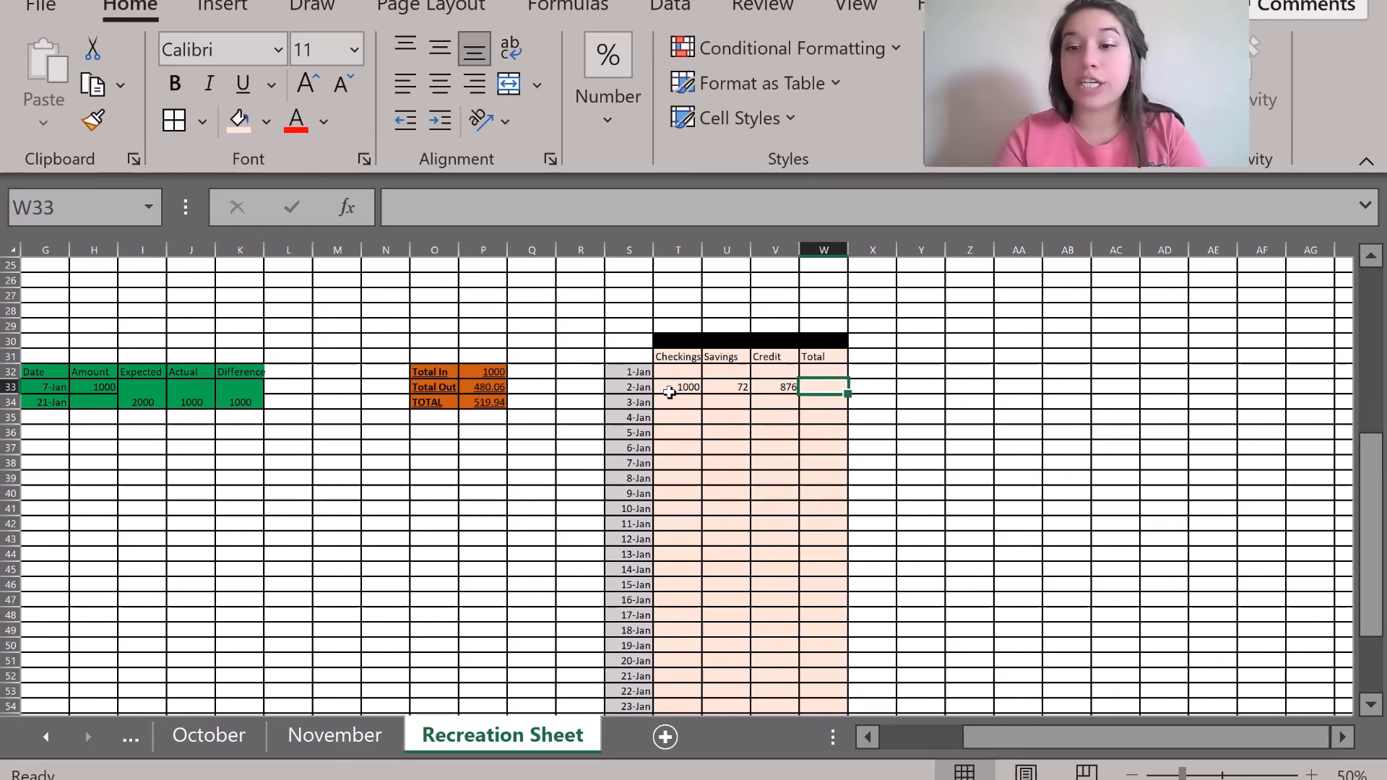
Make the 2-Jan Total =T33+U33-V33, giving 196.
type("=")
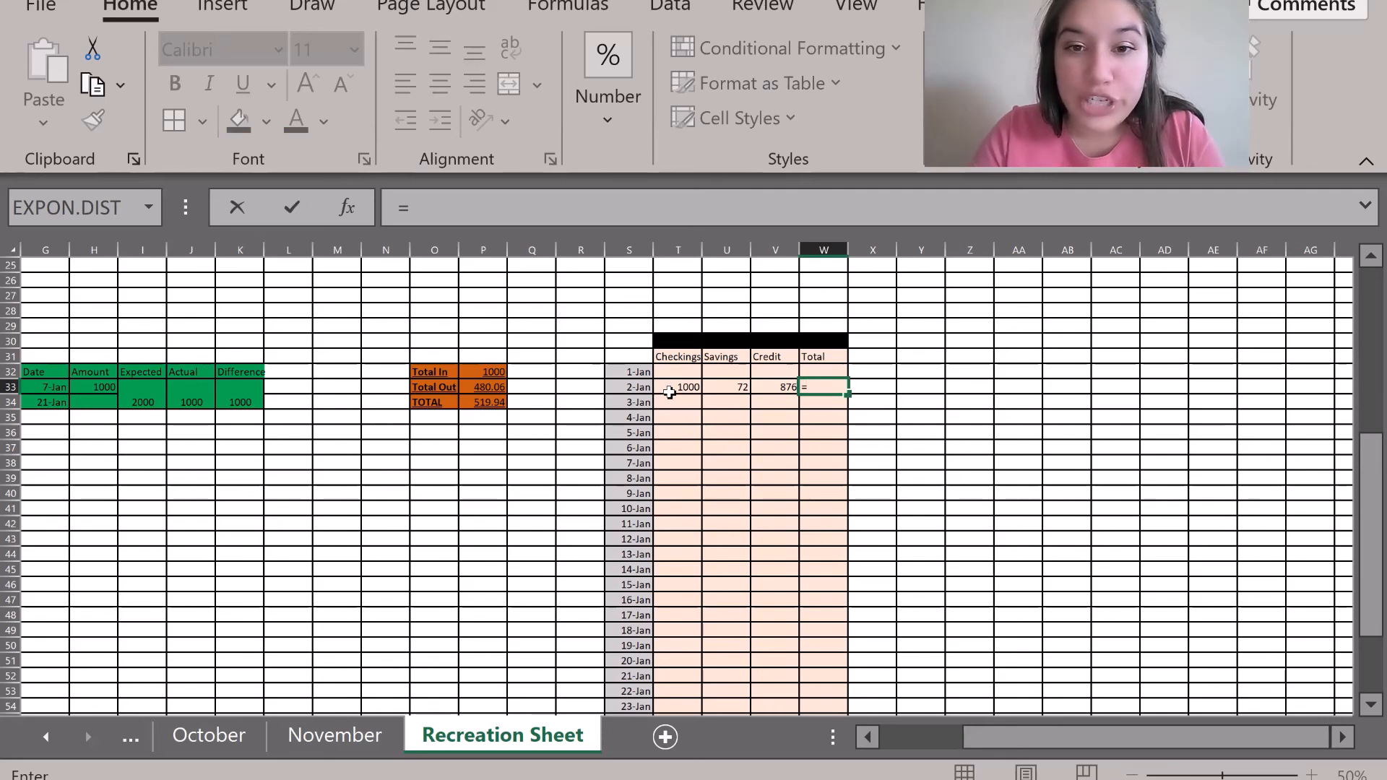
left_click(672, 388)
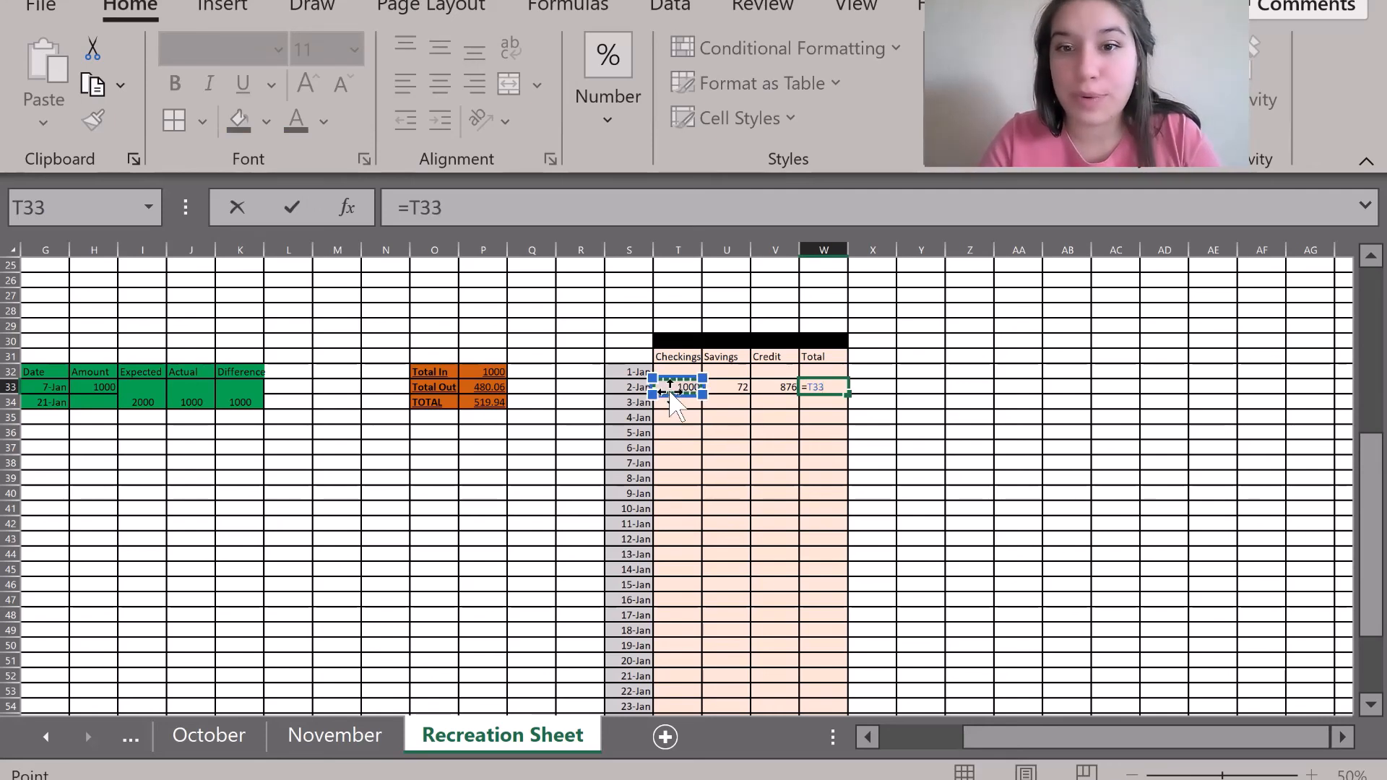
type("+")
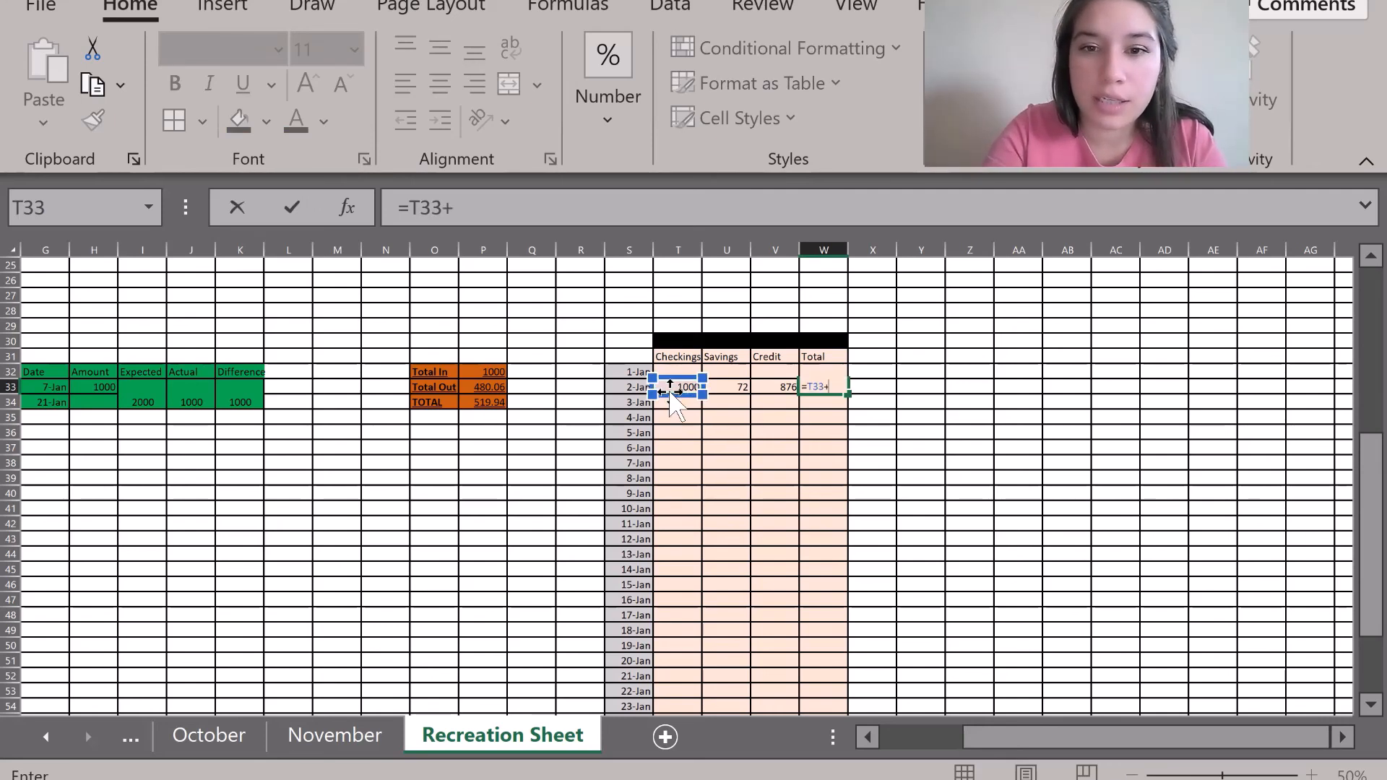
left_click(723, 390)
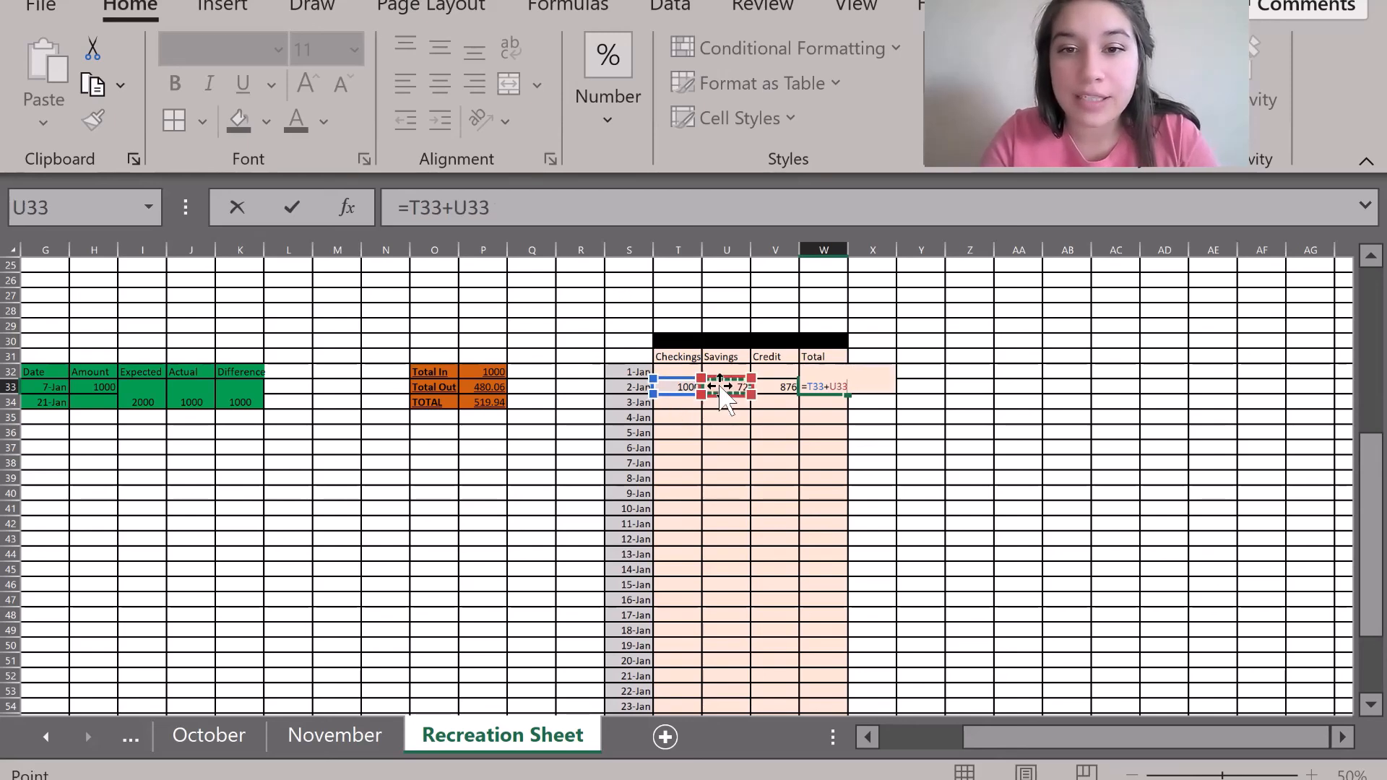
type("-")
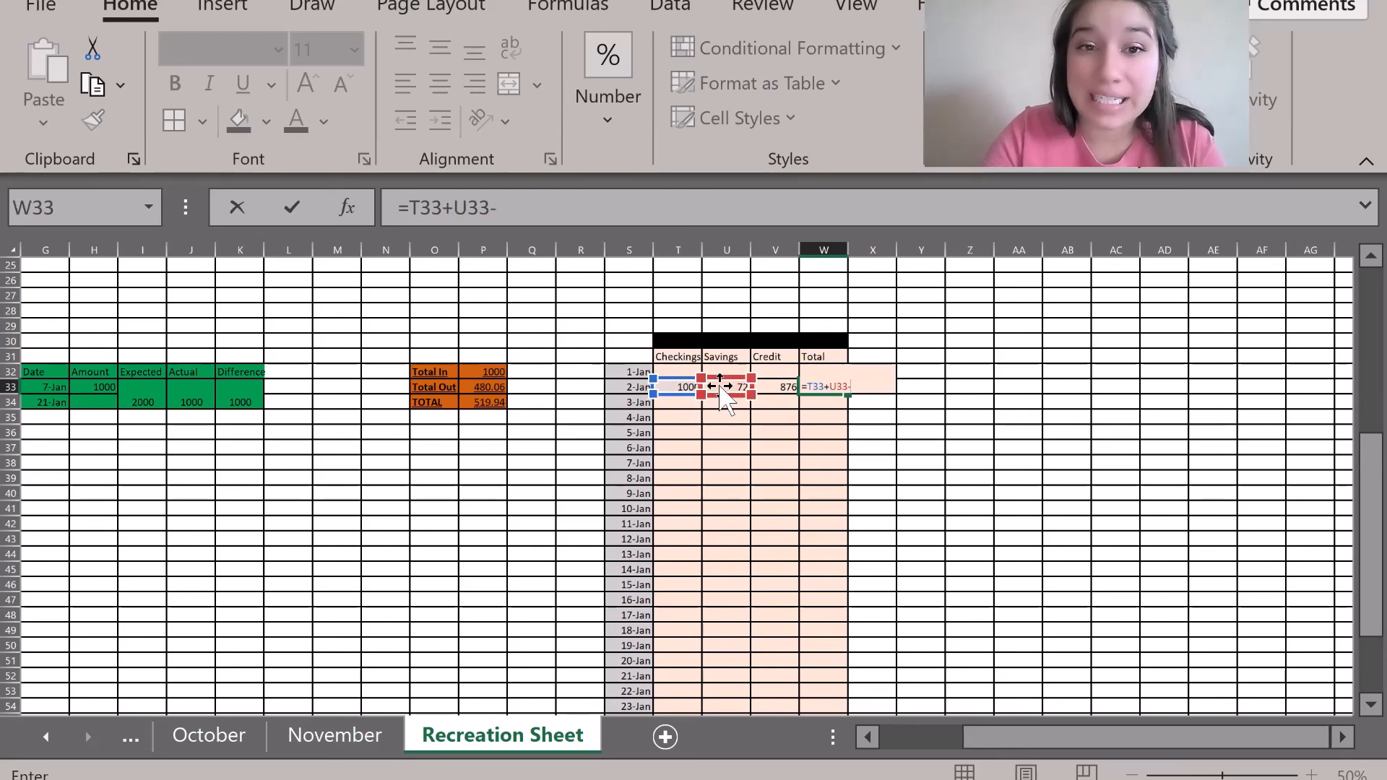
left_click(766, 387)
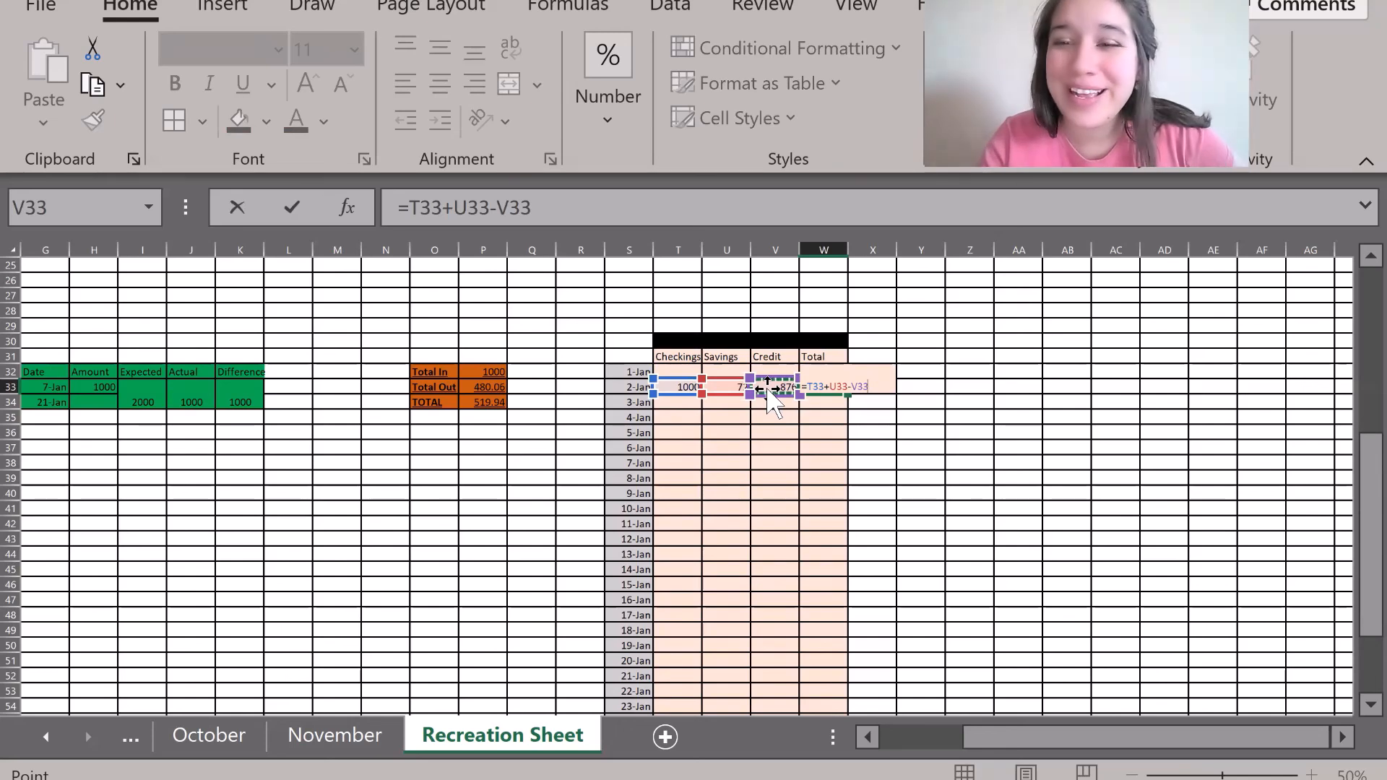
key("Return")
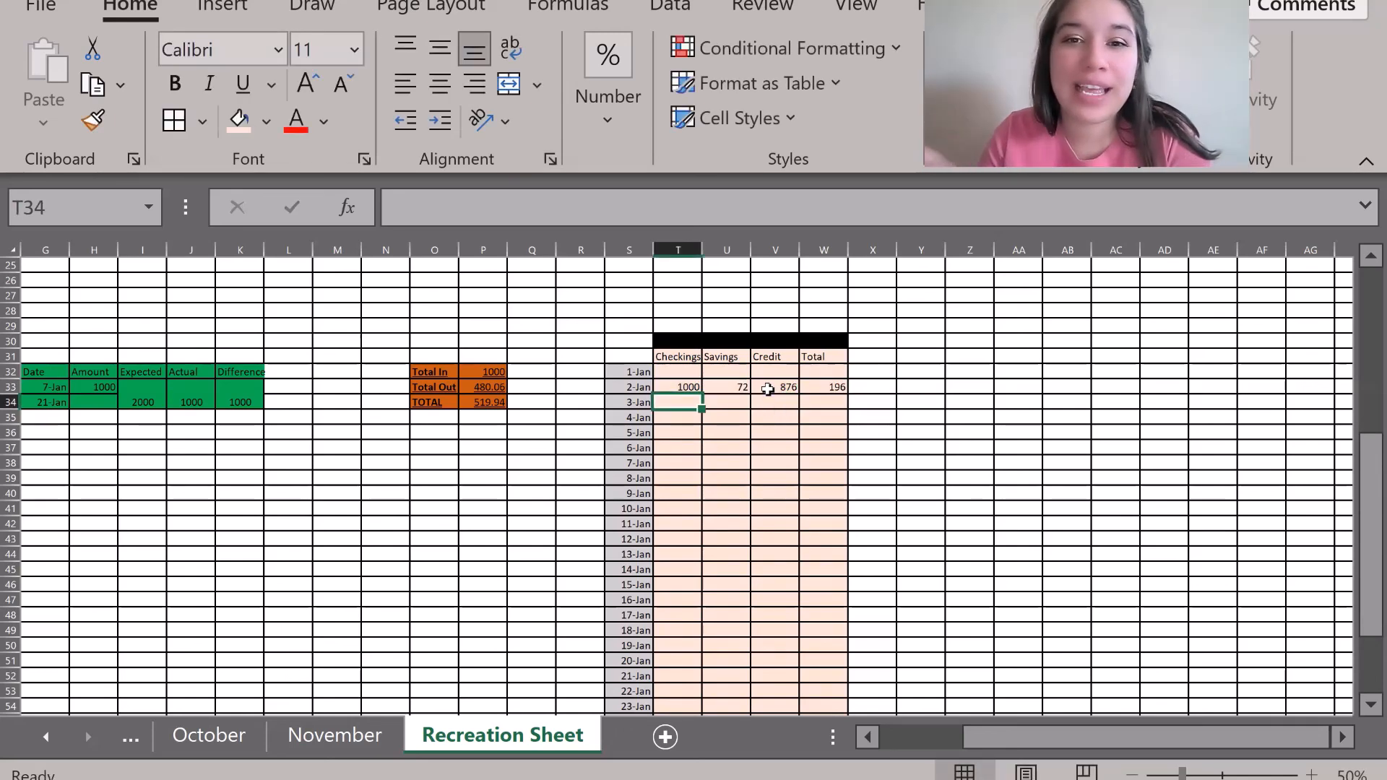
left_click(824, 387)
left_click(764, 386)
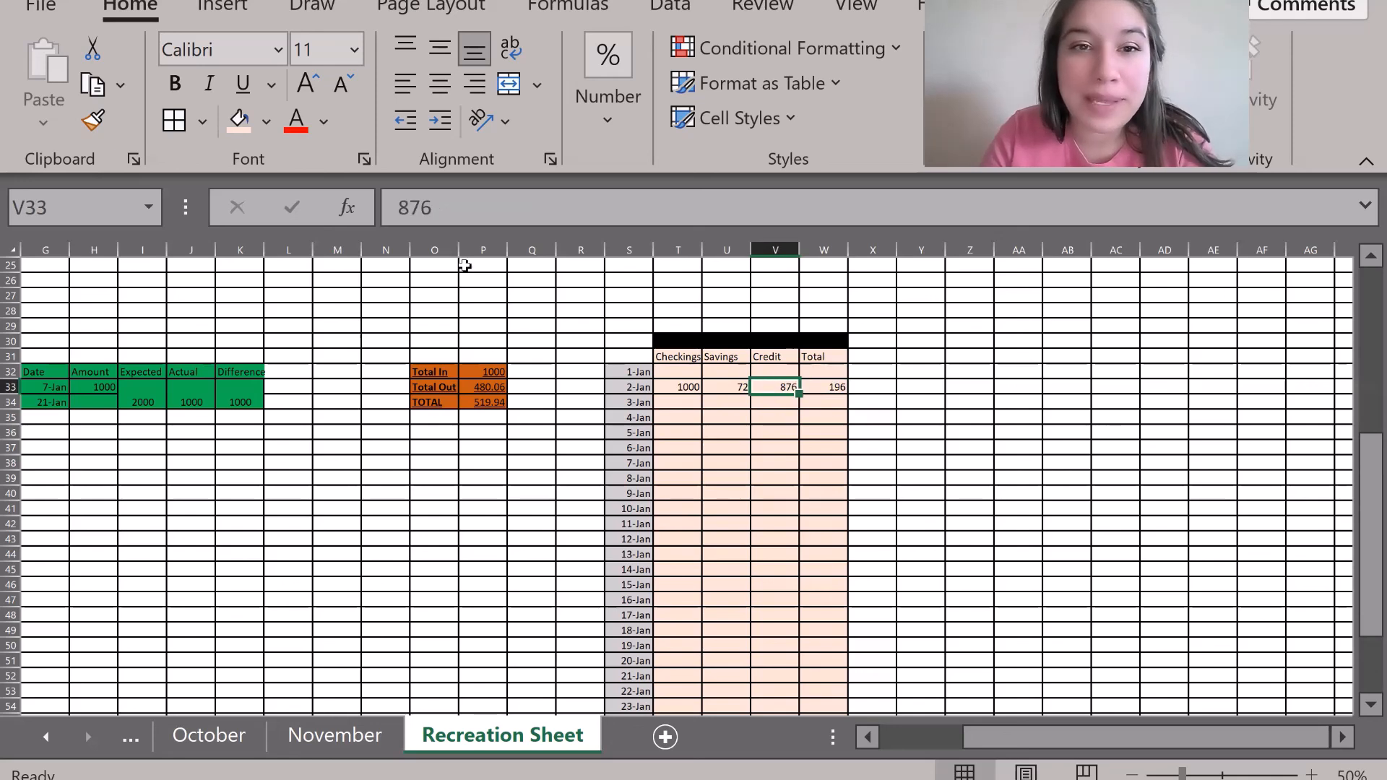
left_click(388, 204)
type("1")
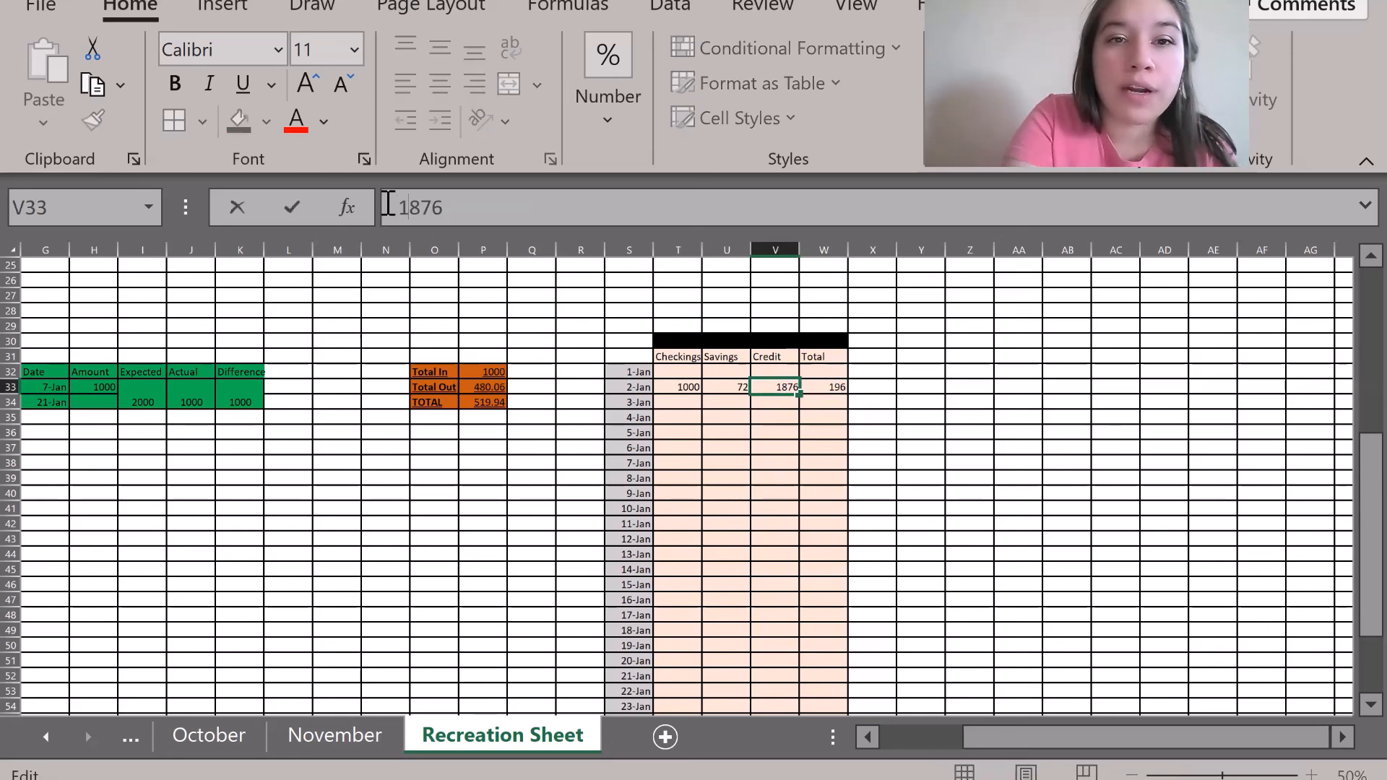
key("Return")
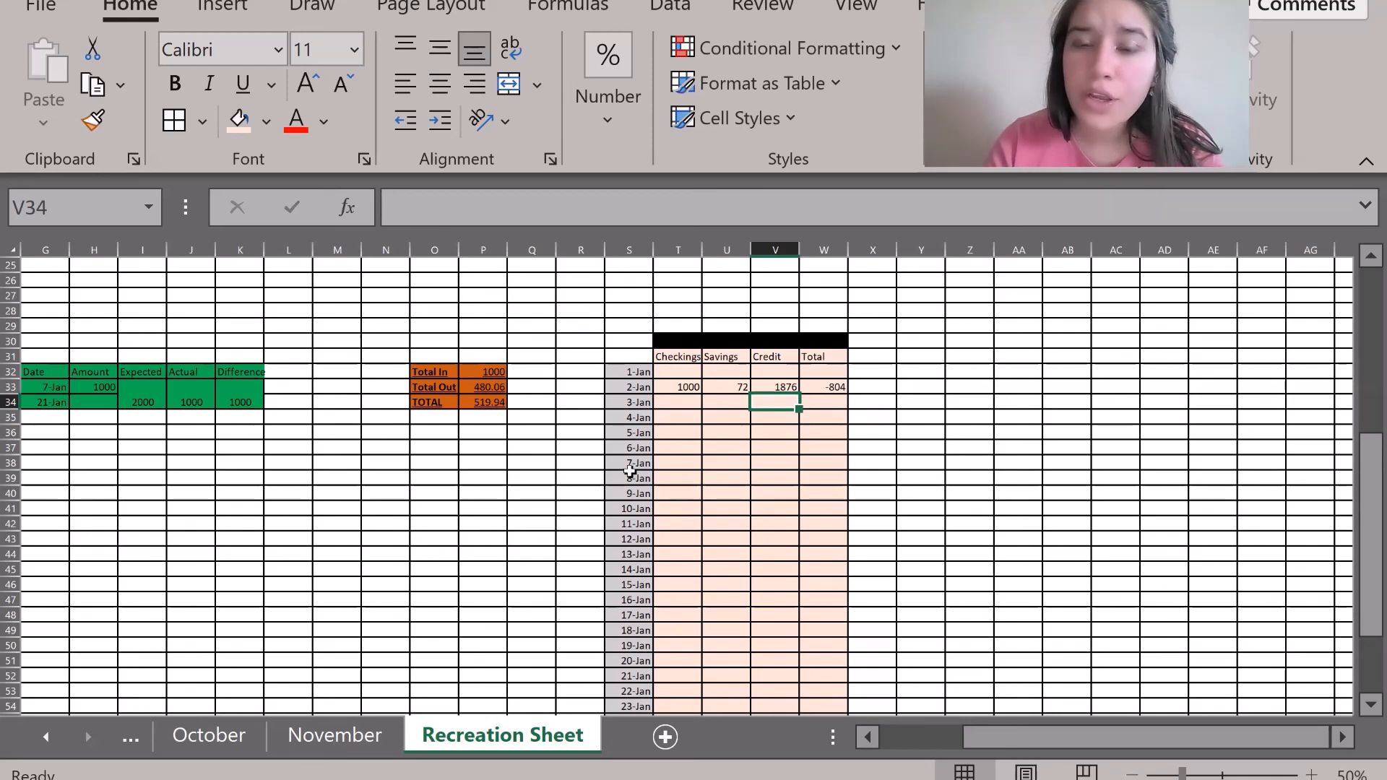
left_click(682, 399)
left_click(728, 402)
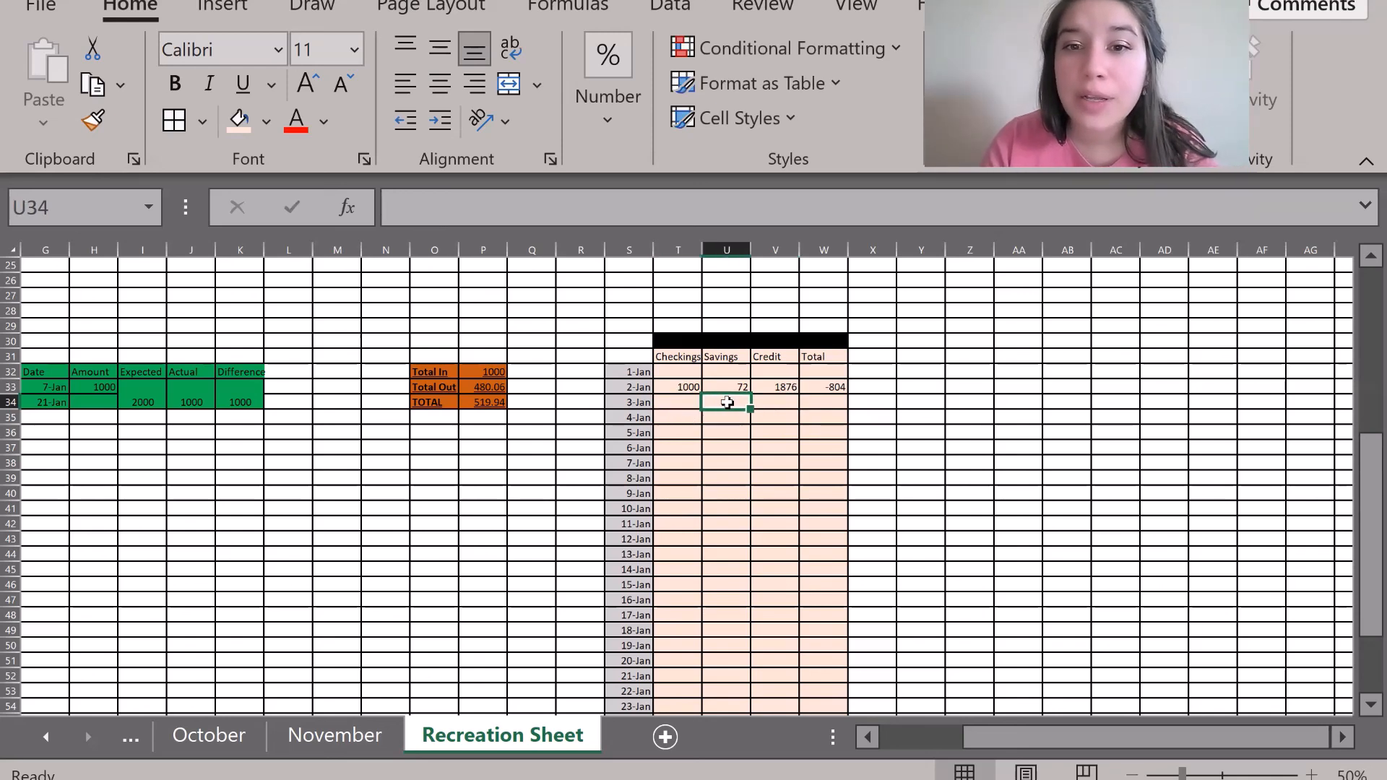
left_click(780, 403)
left_click(827, 403)
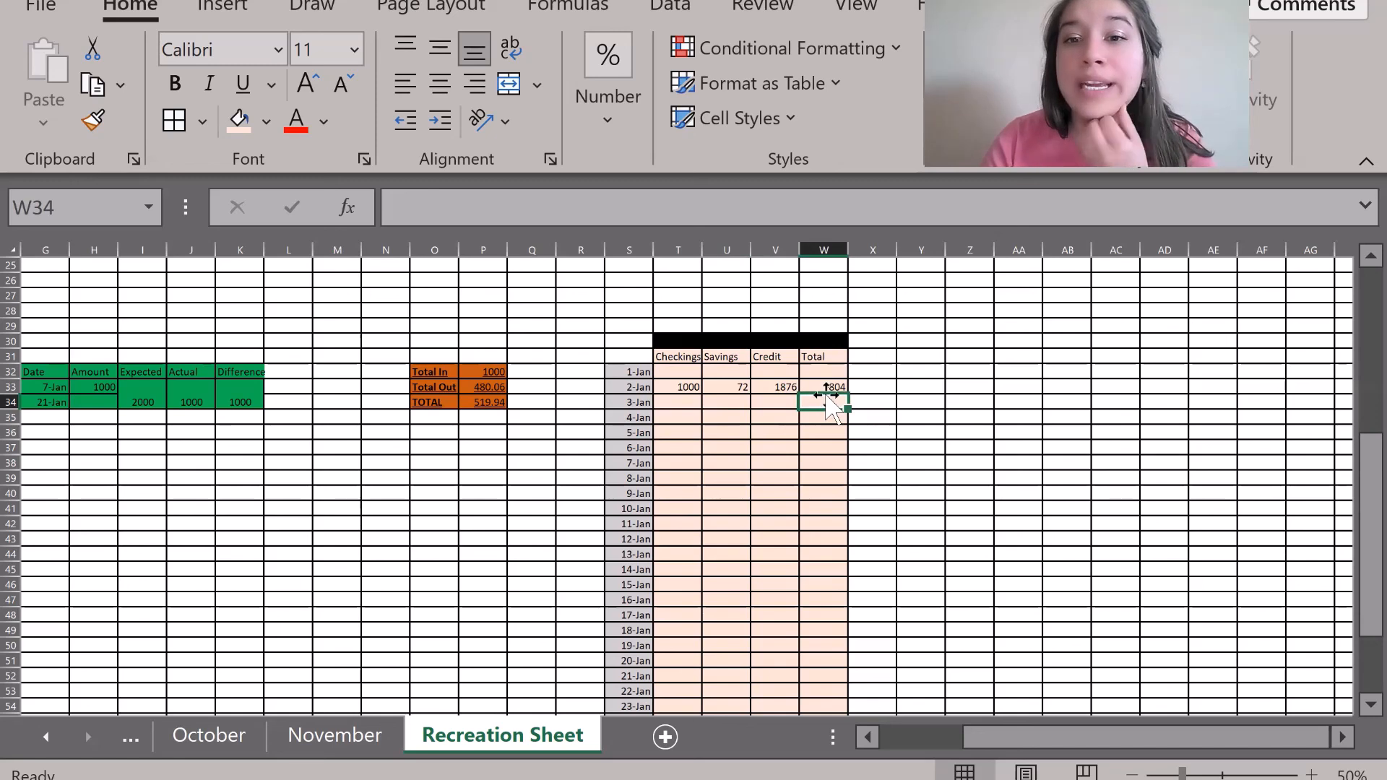
left_click(821, 384)
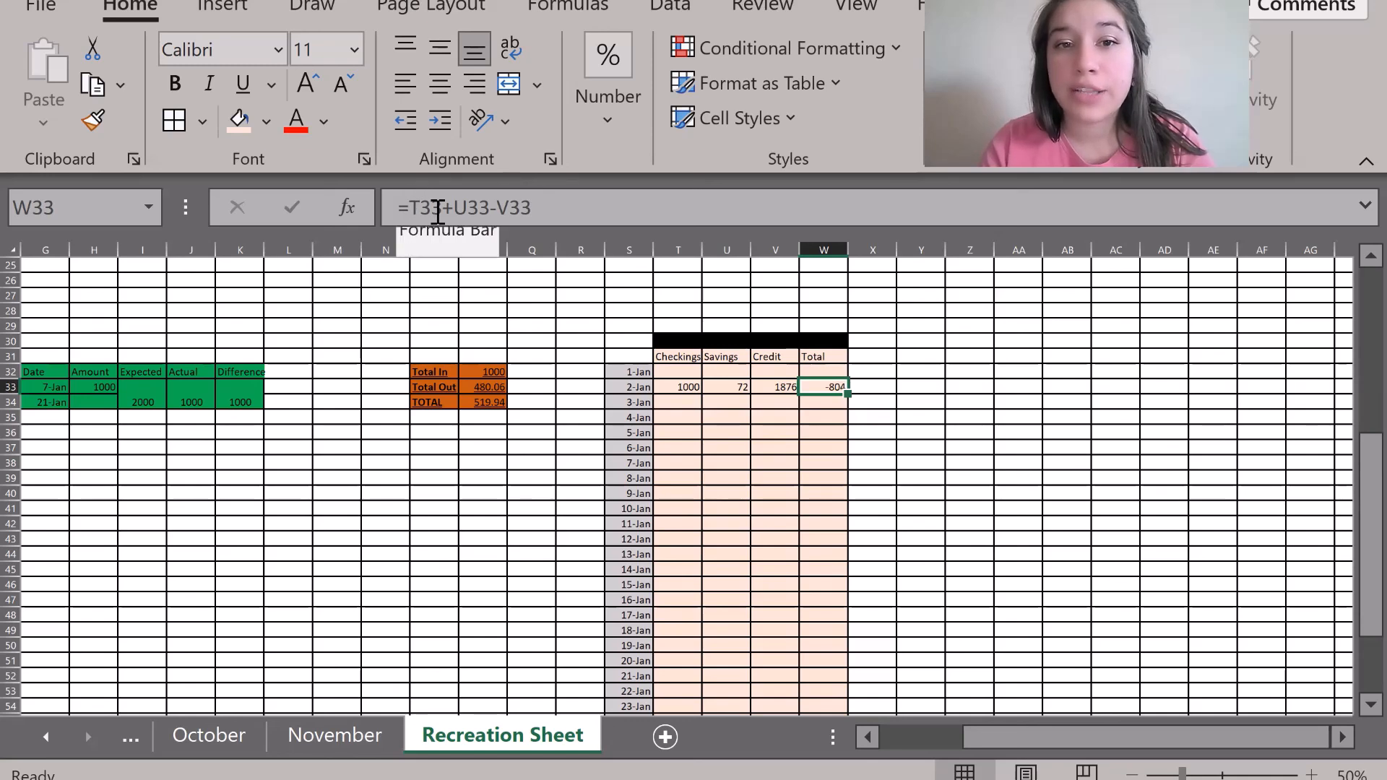
left_click(679, 390)
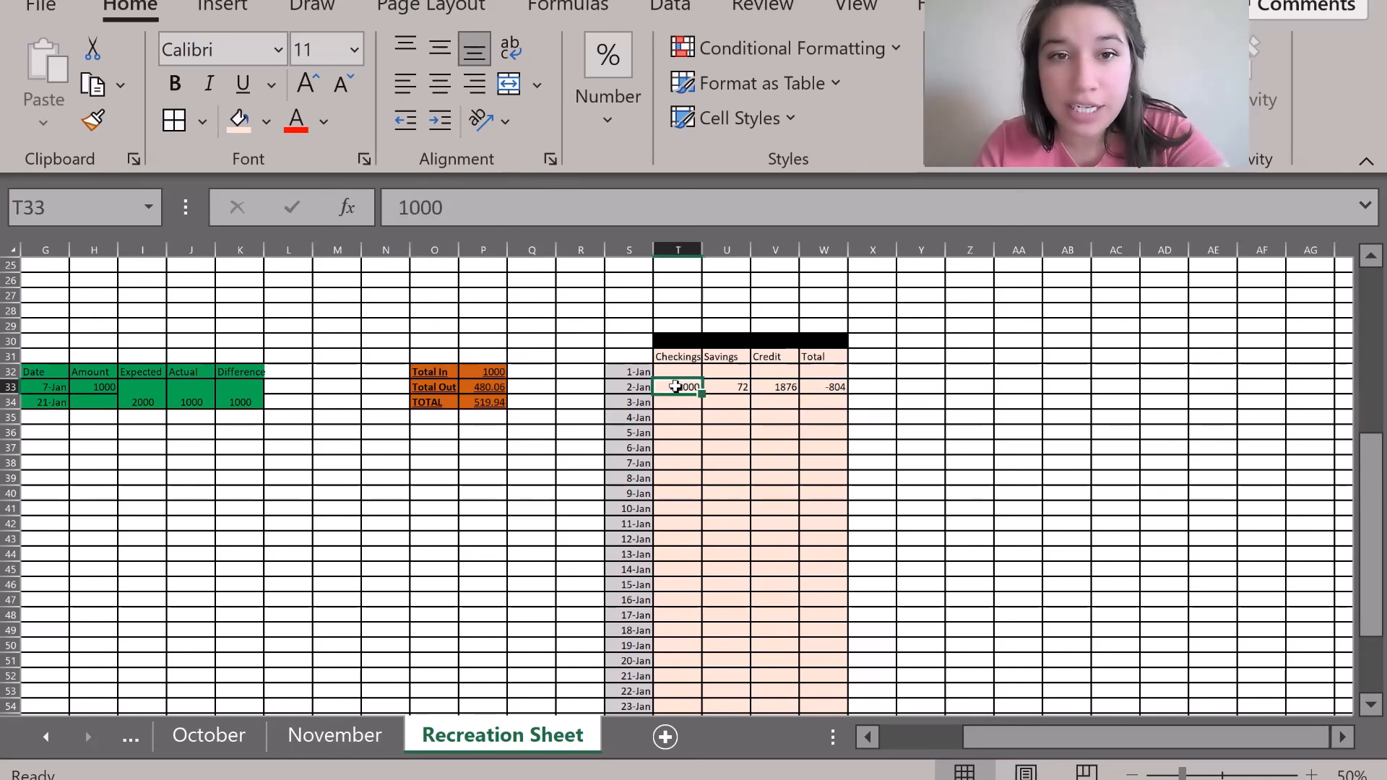
left_click(729, 403)
left_click(728, 371)
left_click(776, 387)
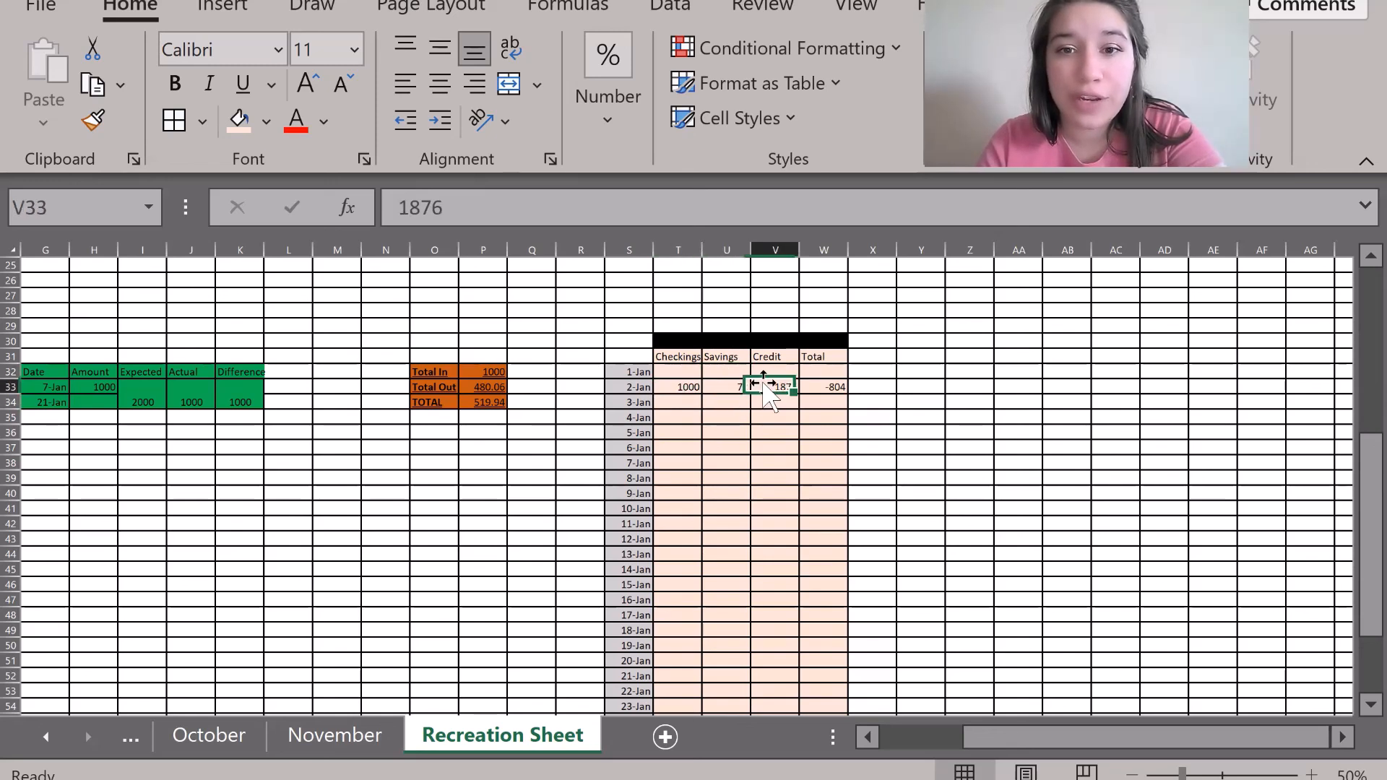
left_click_drag(775, 250, 774, 286)
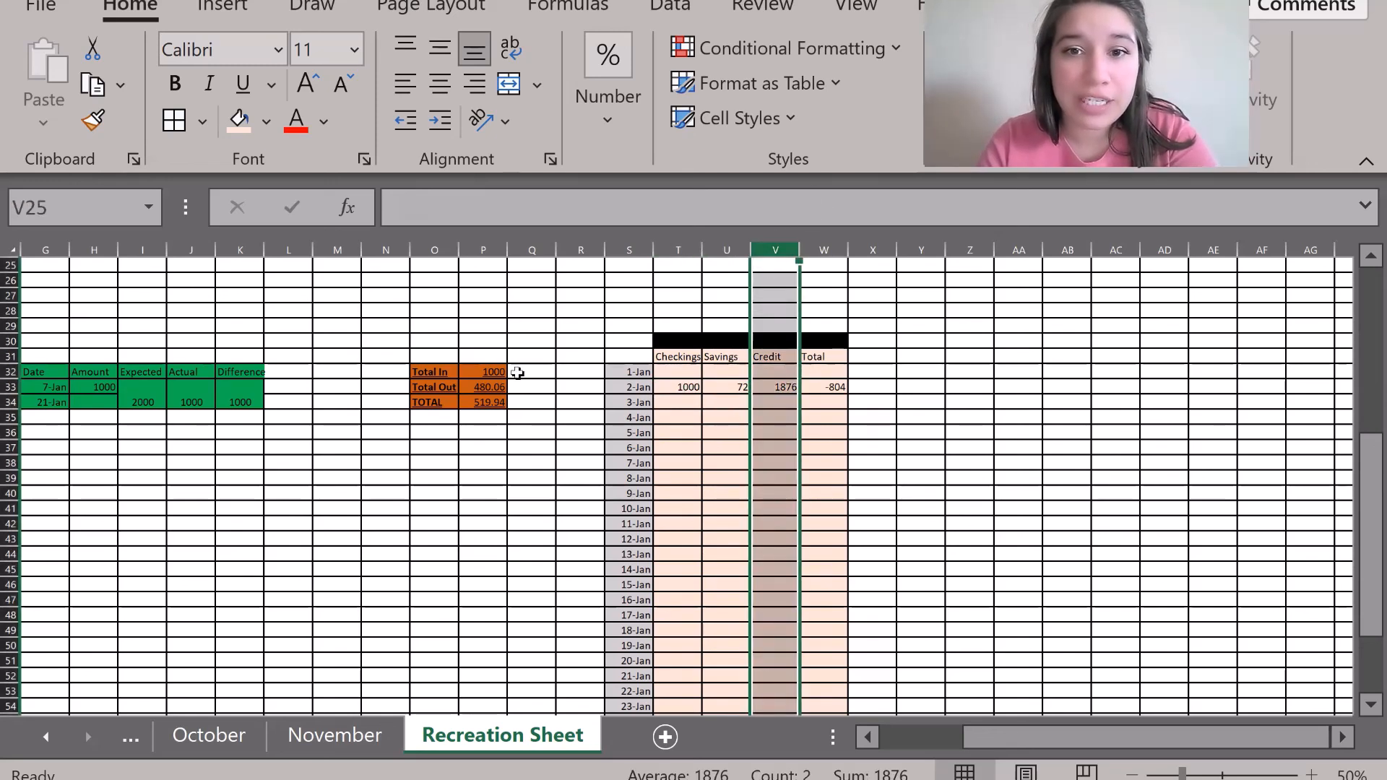
left_click(10, 387)
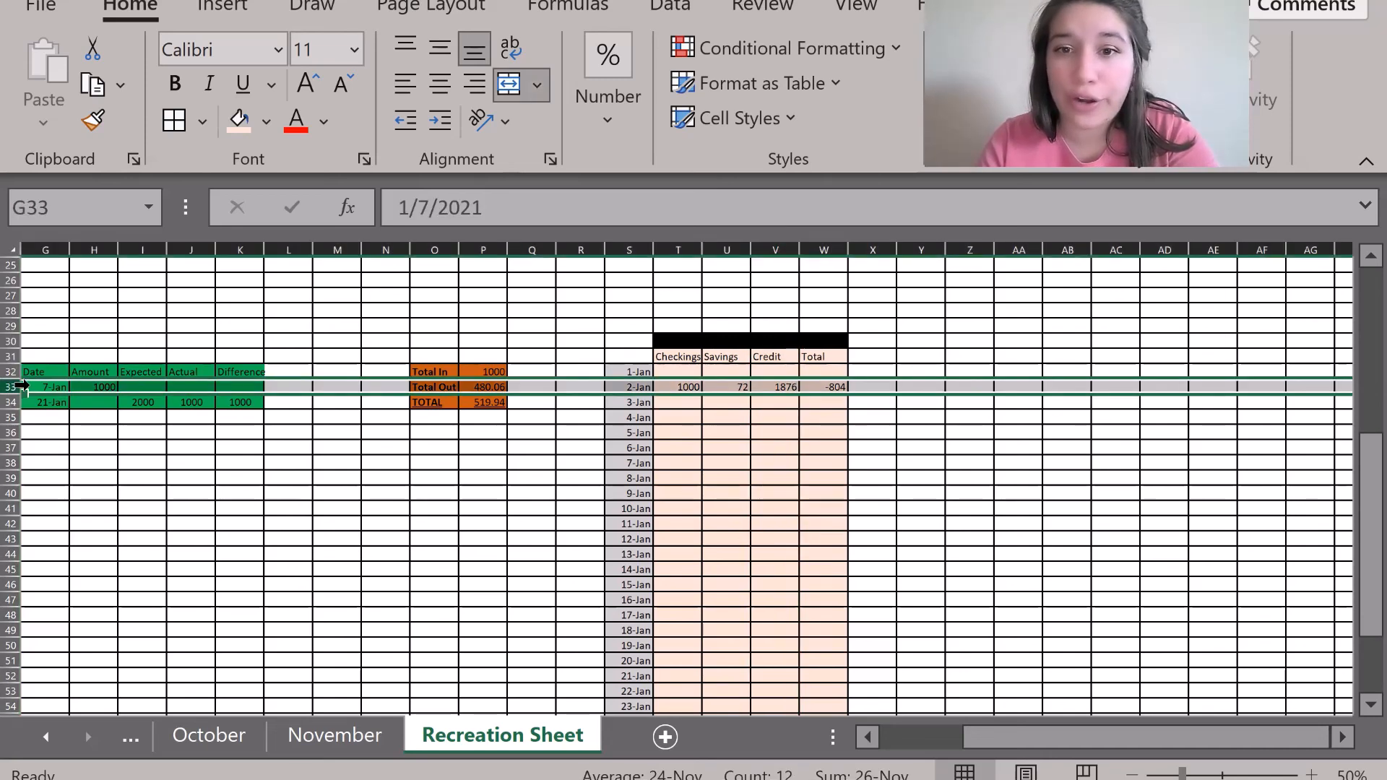
left_click(726, 476)
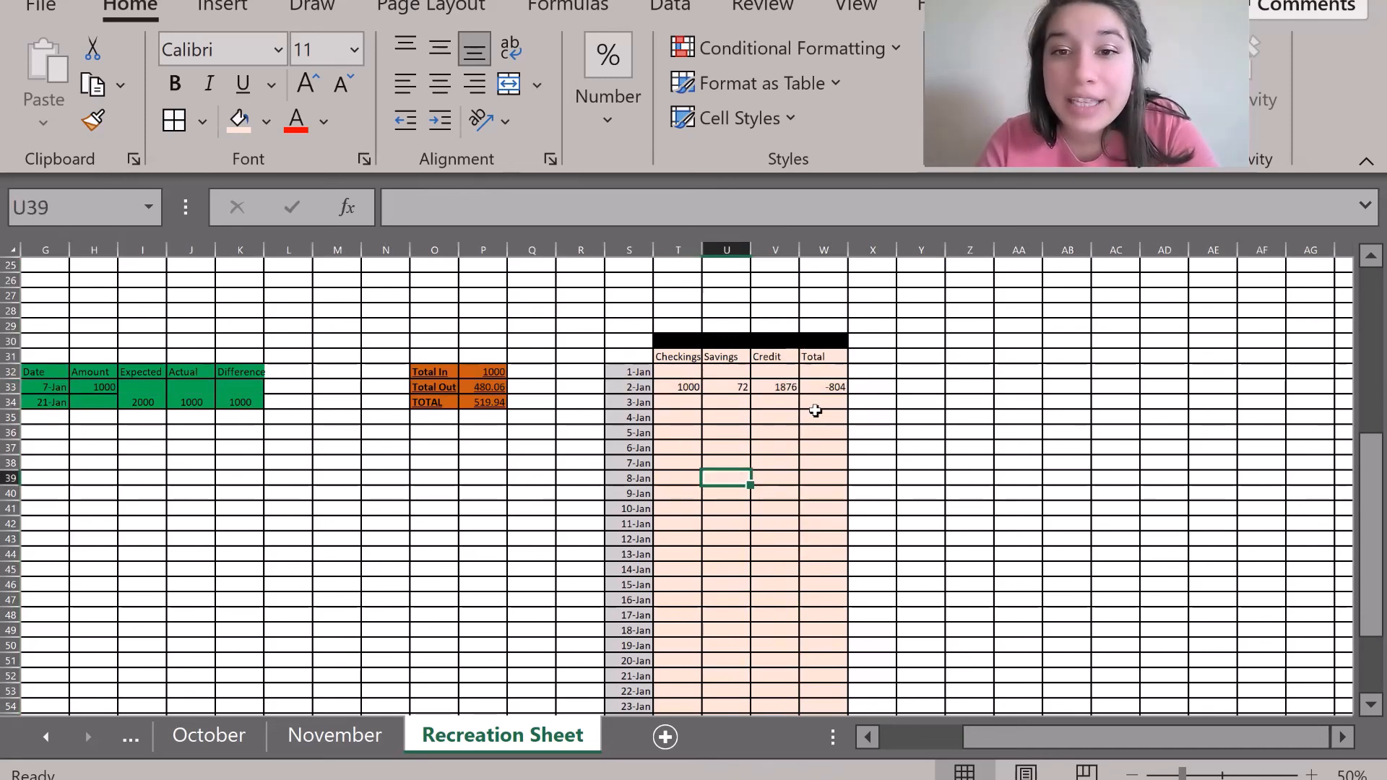
left_click(831, 390)
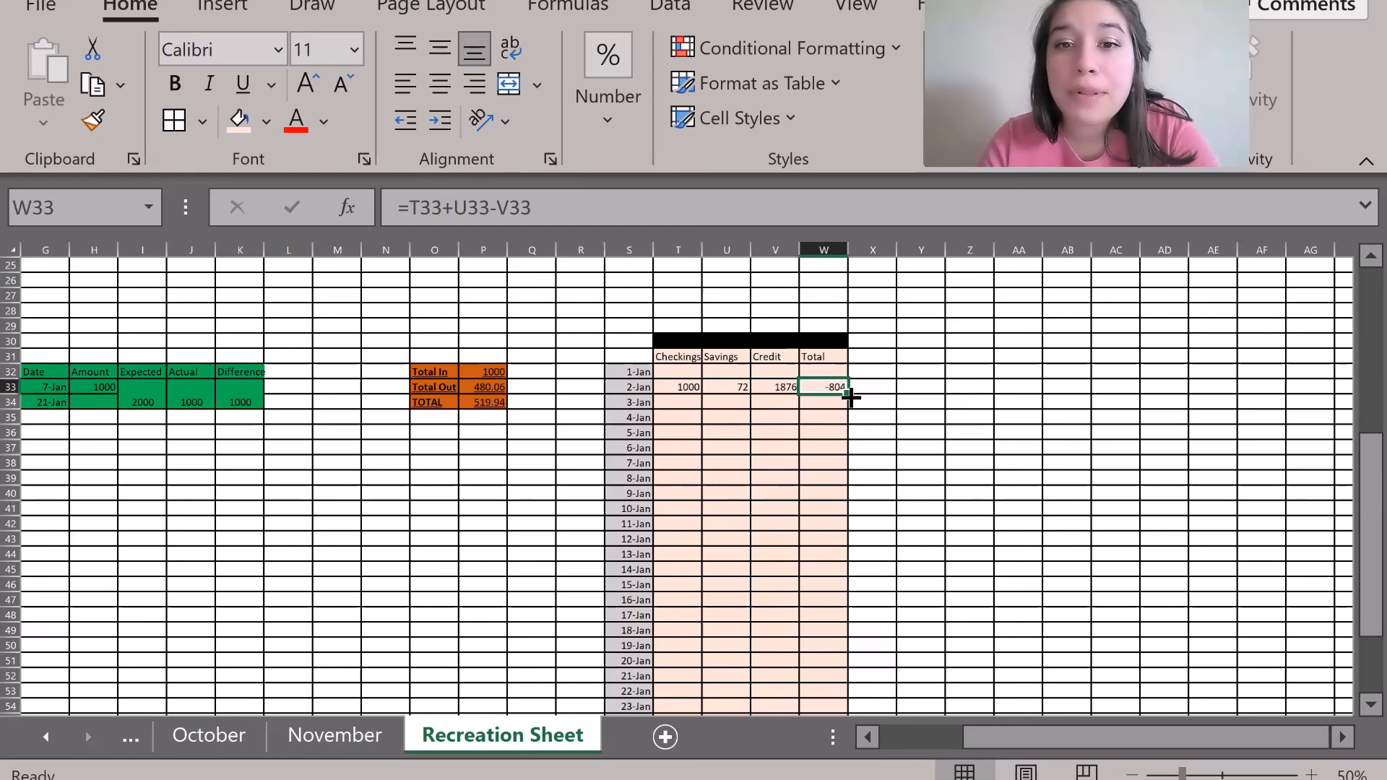
scroll(864, 490, "down", 7)
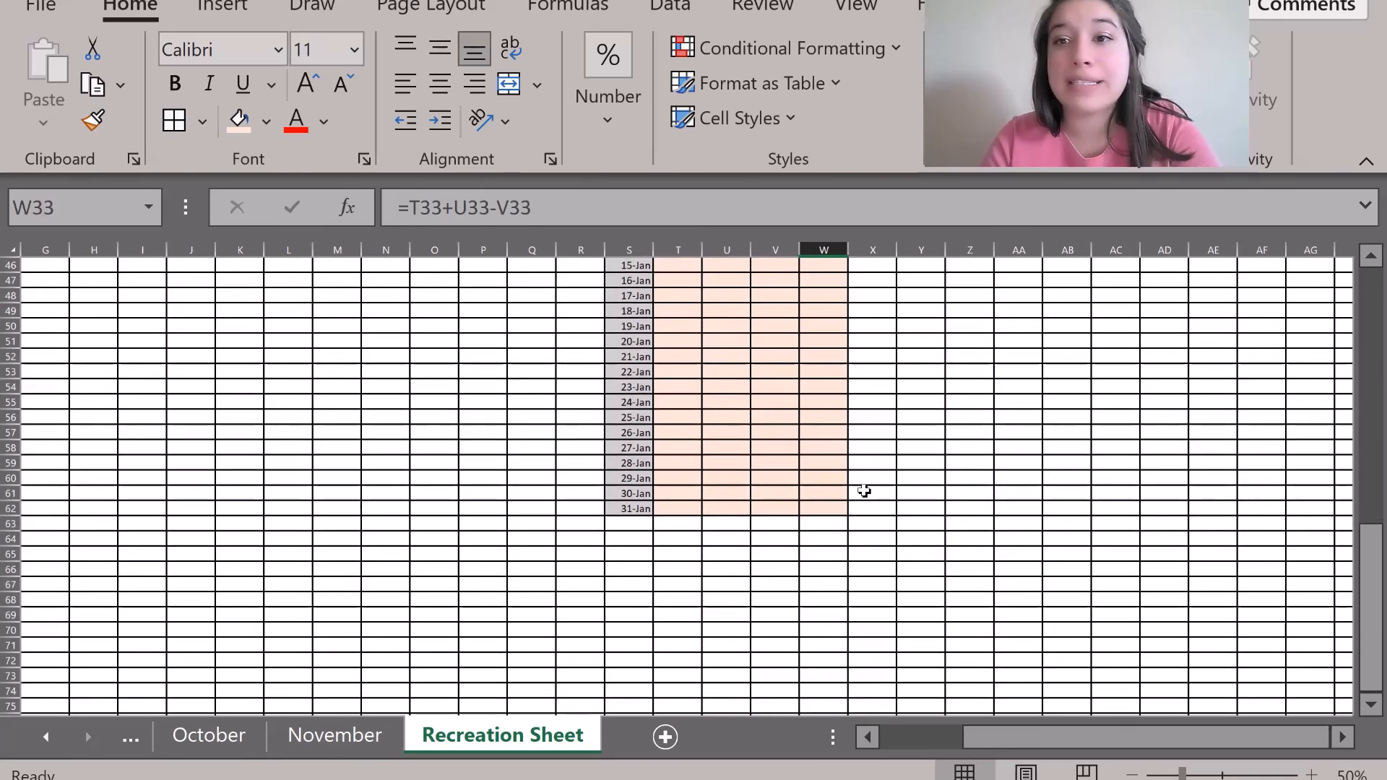
scroll(864, 490, "up", 6)
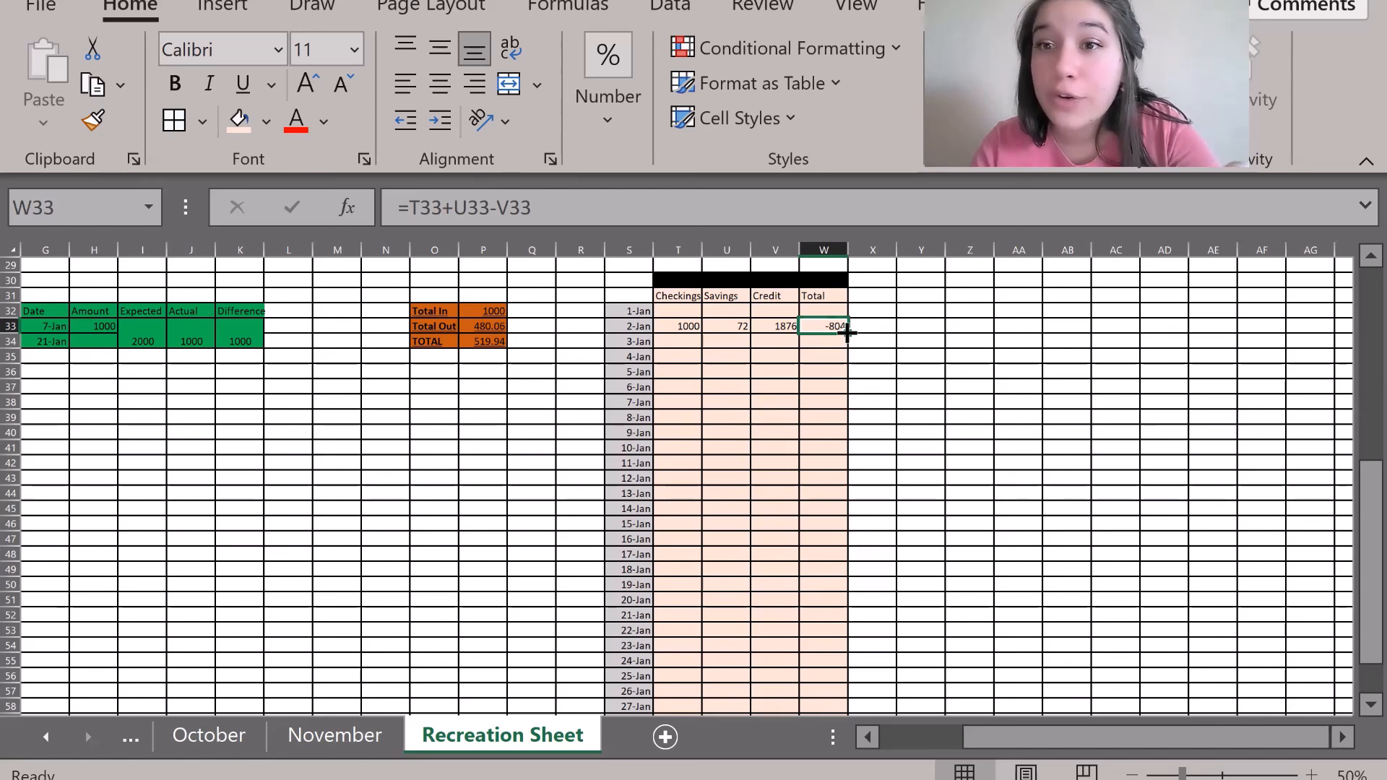
Copy the 2-Jan Total formula down through 31-Jan.
left_click_drag(848, 331, 845, 695)
left_click_drag(845, 695, 845, 697)
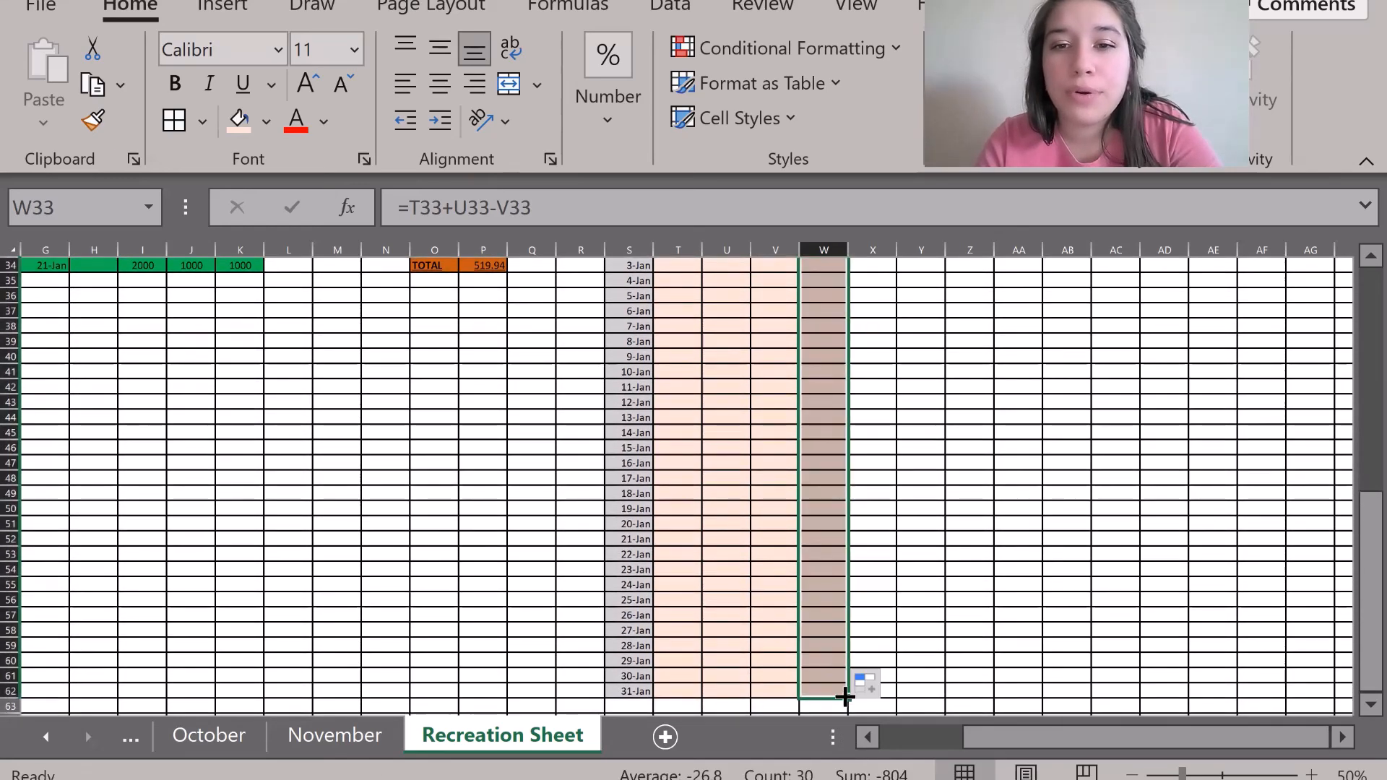
scroll(919, 528, "up", 3)
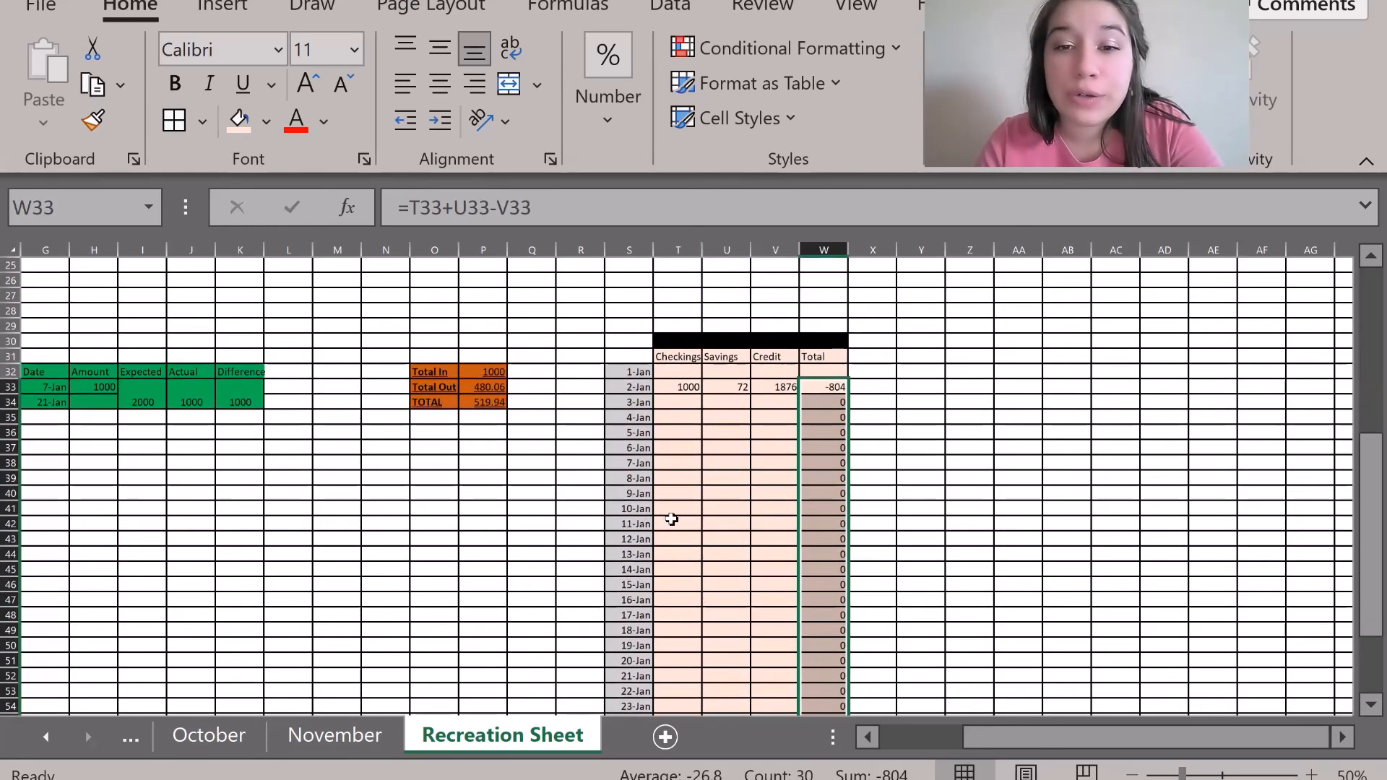
Enter sample amounts 66, 77, 999 for 11-Jan and 88, 77, 99 for 14-Jan.
left_click(675, 523)
type("66")
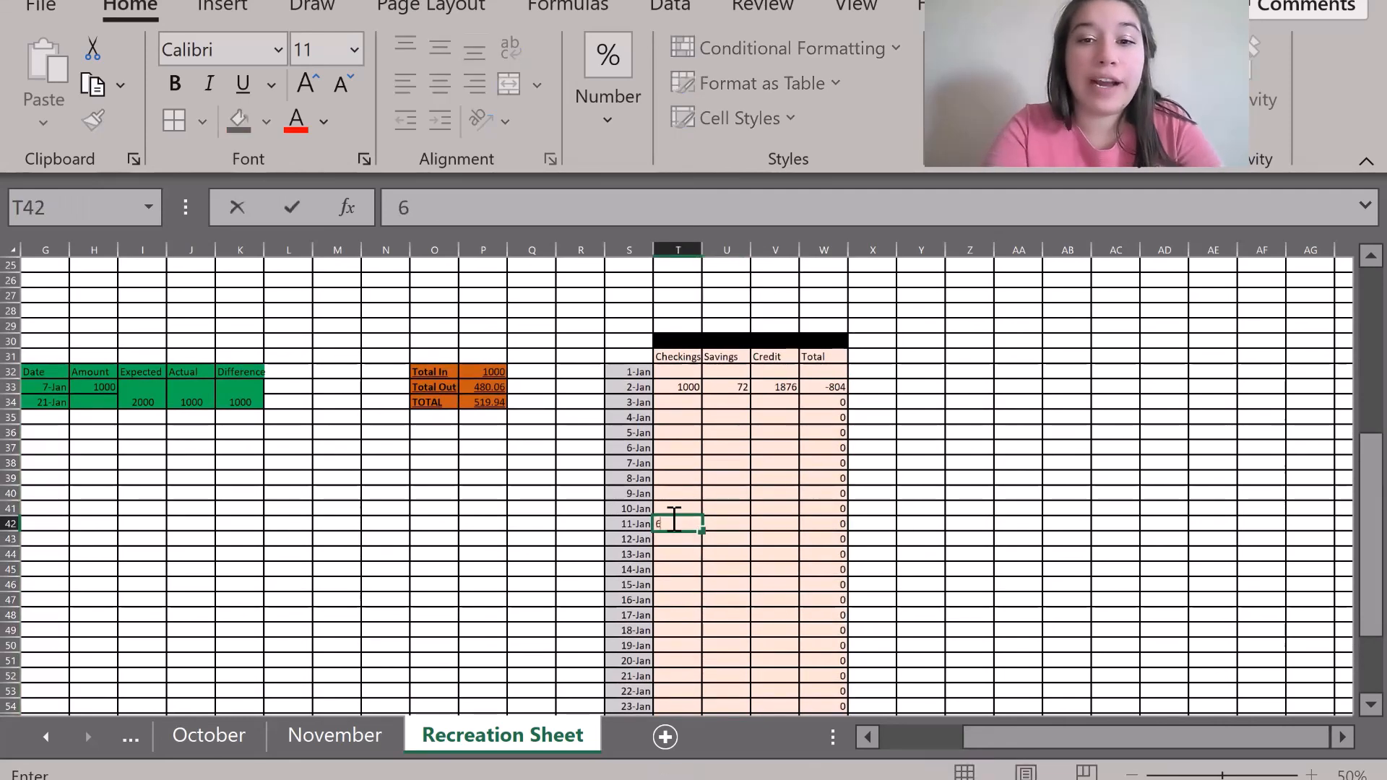
key("Tab")
type("77")
key("Tab")
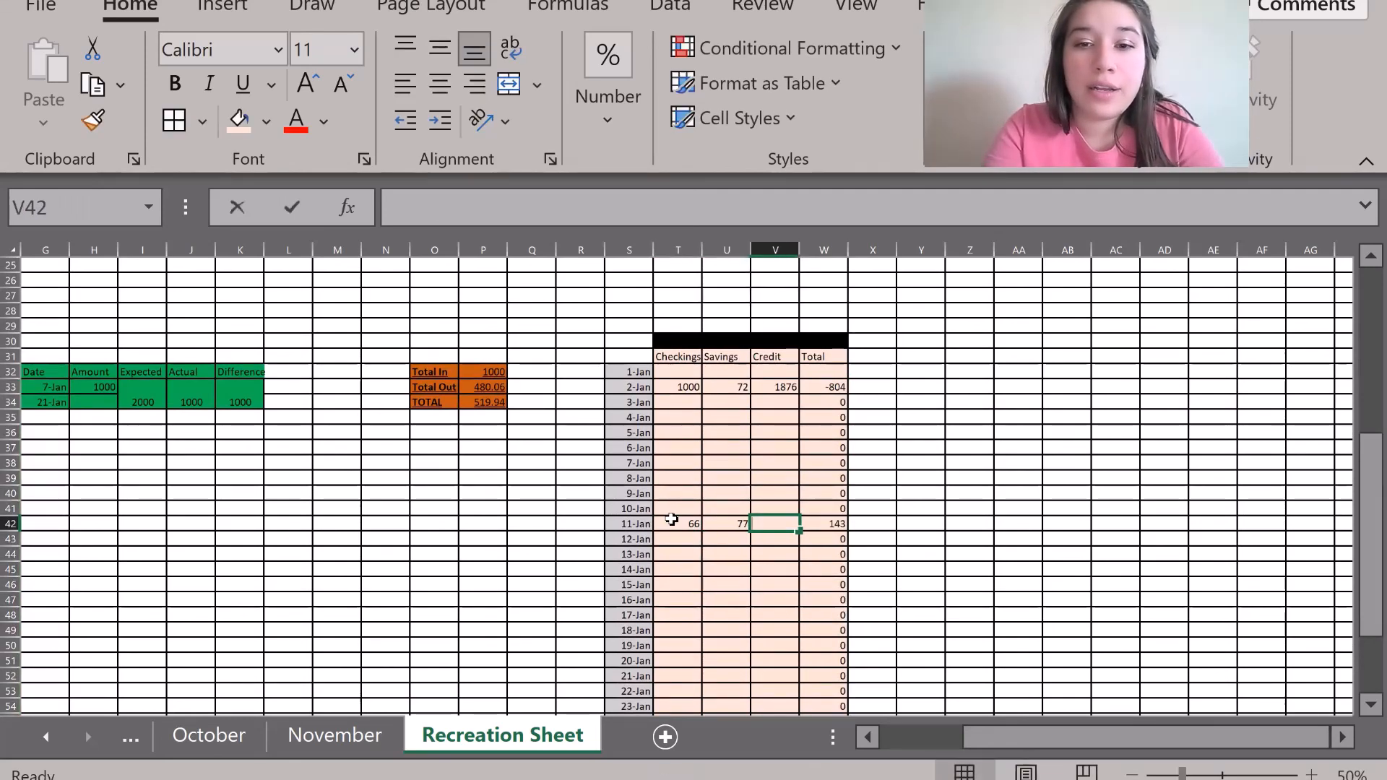
type("999")
key("Tab")
left_click(690, 573)
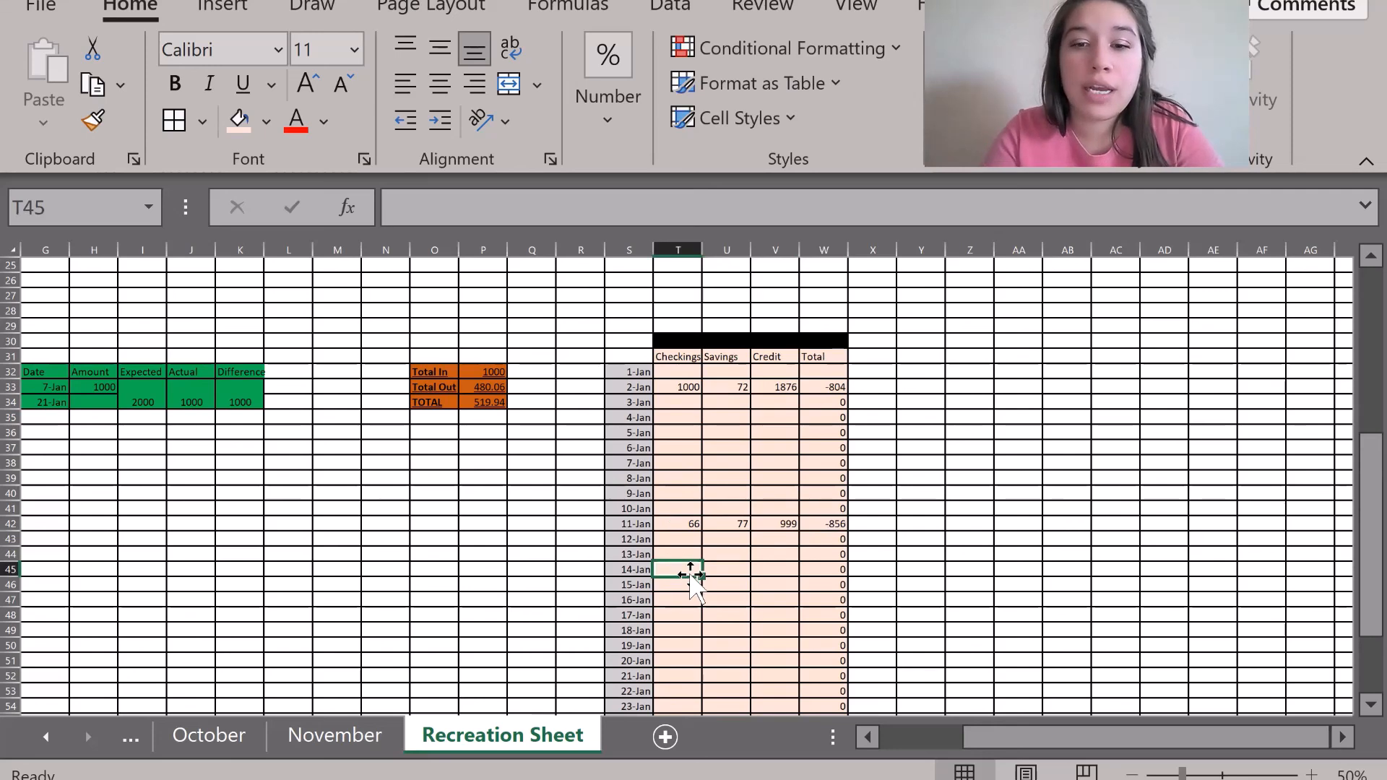
type("88")
key("Tab")
type("77")
key("Tab")
type("99")
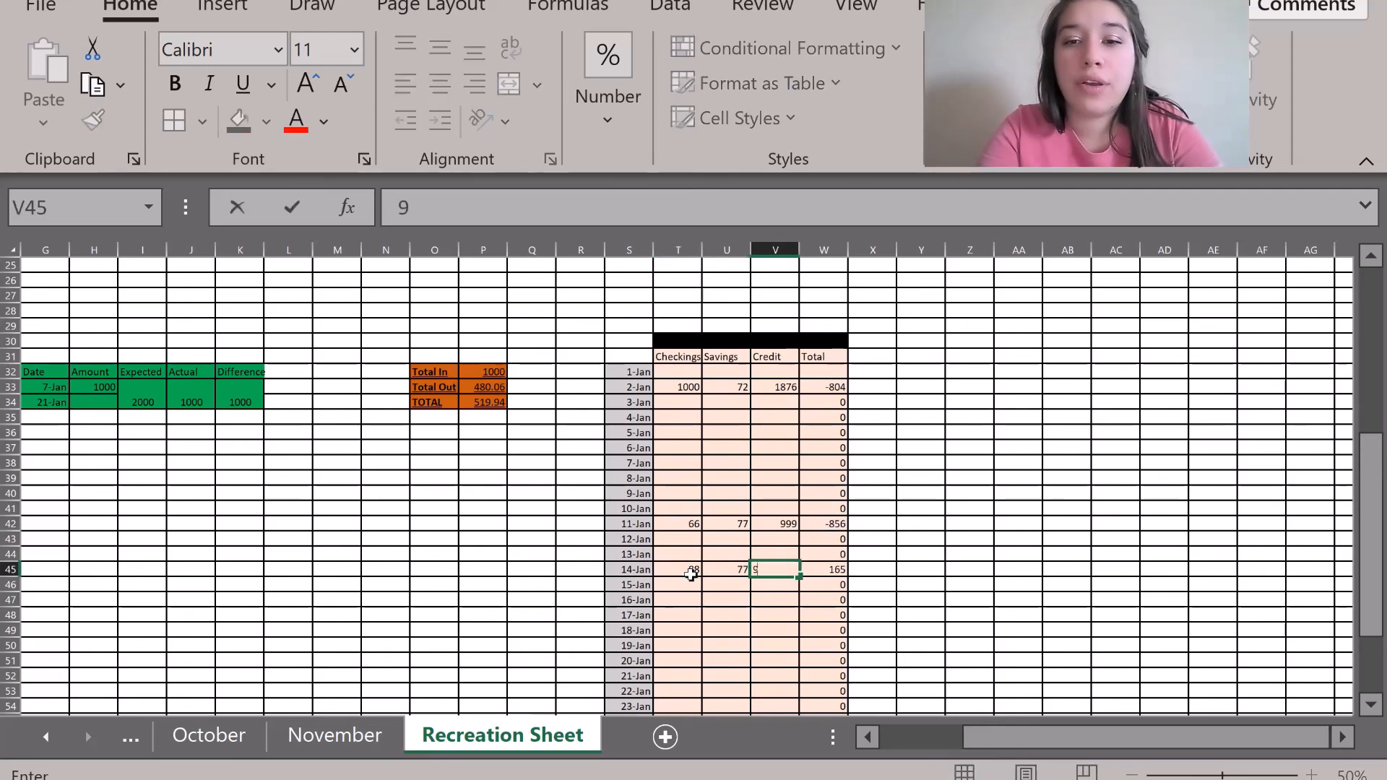
key("Tab")
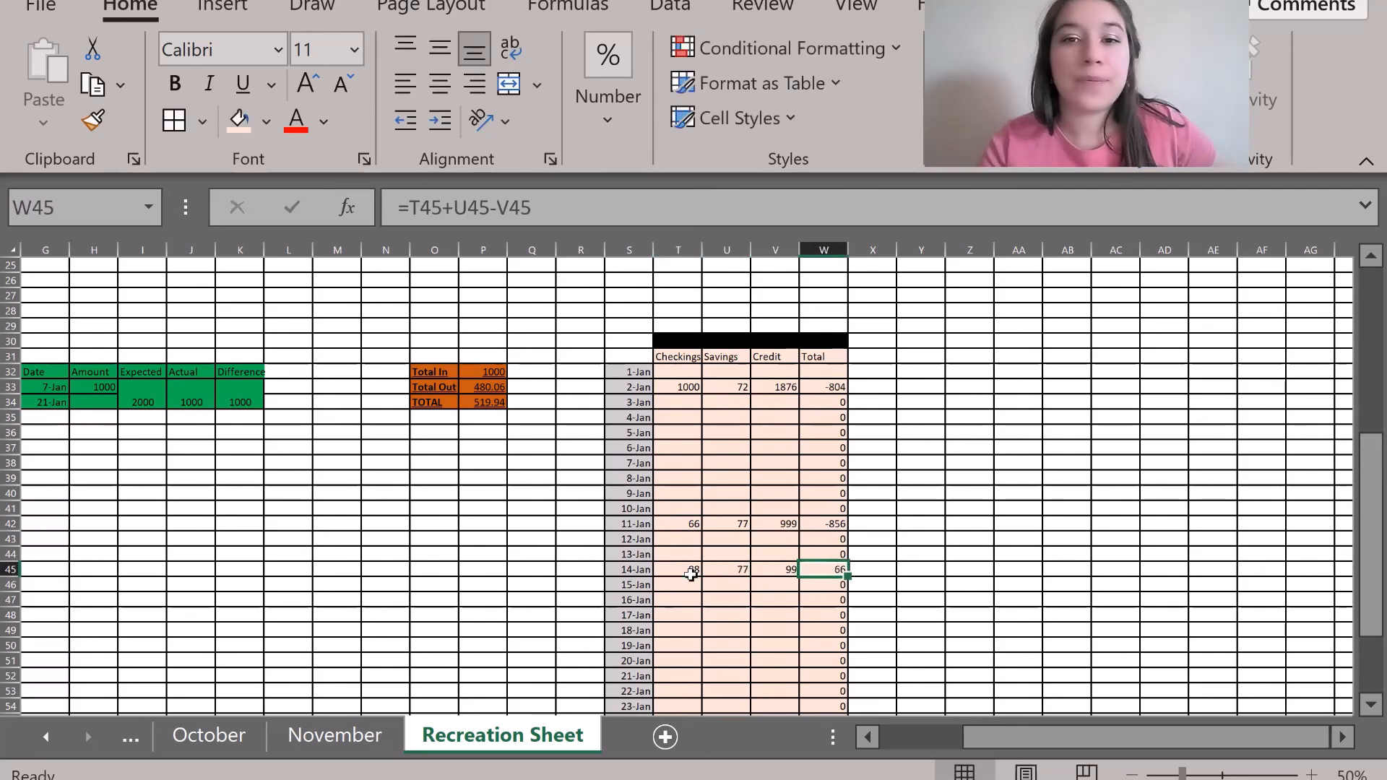
Extend the Total formula up to the 1-Jan row.
left_click(829, 388)
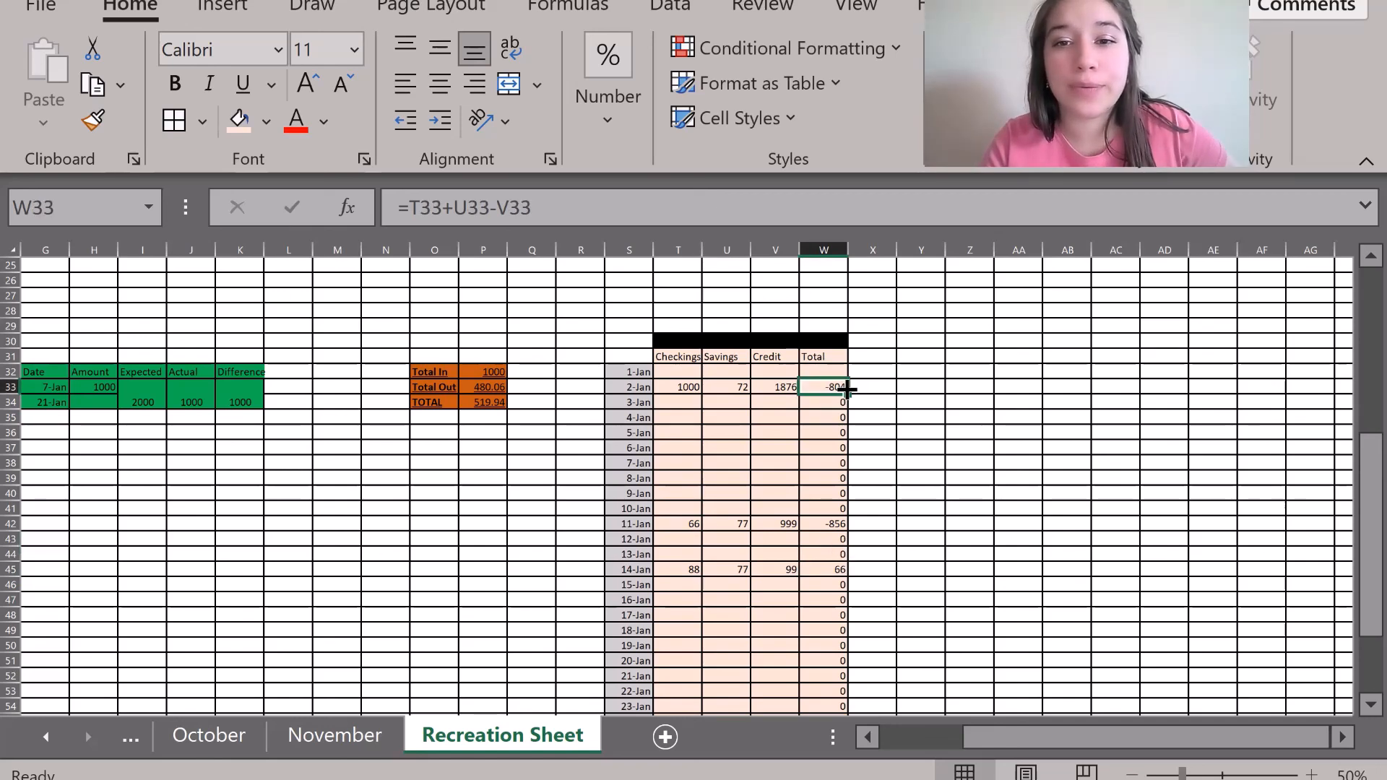
left_click_drag(847, 390, 845, 367)
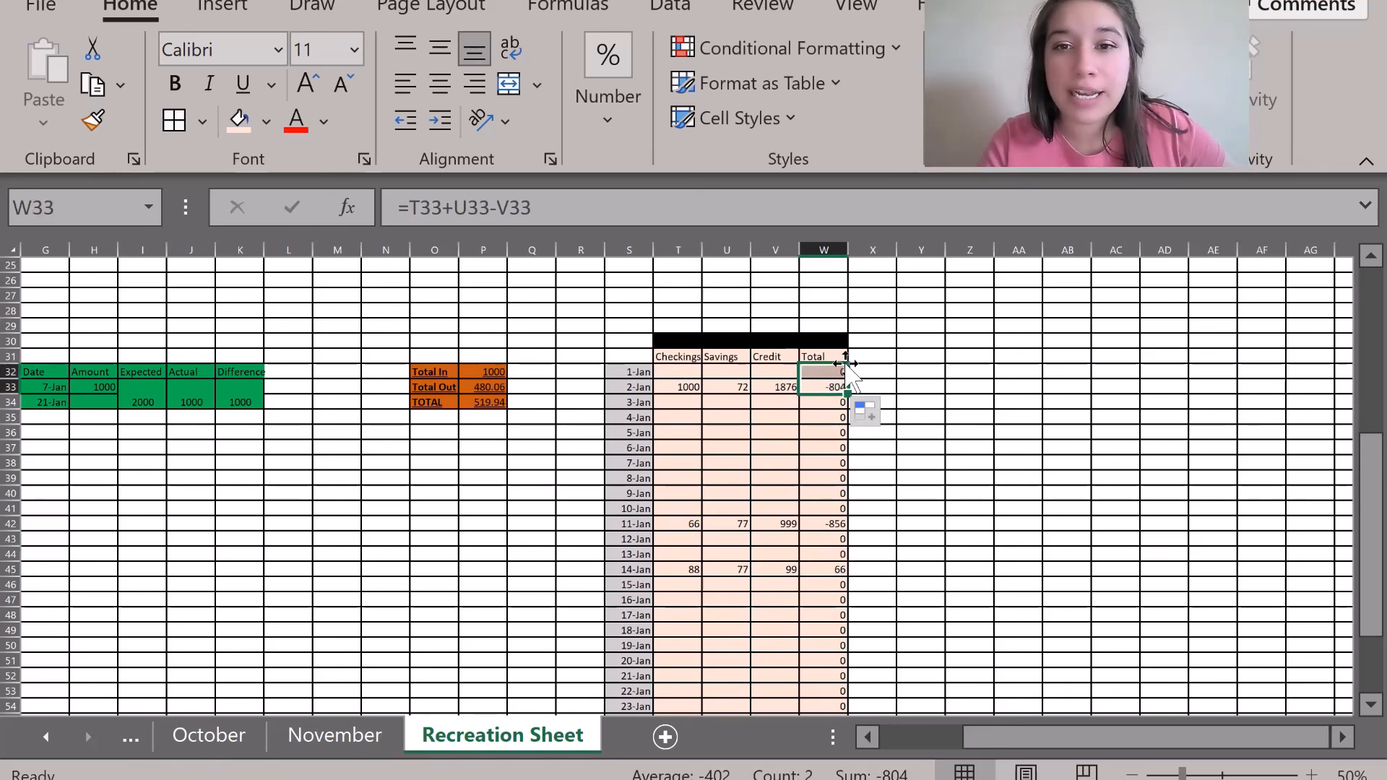
left_click(912, 436)
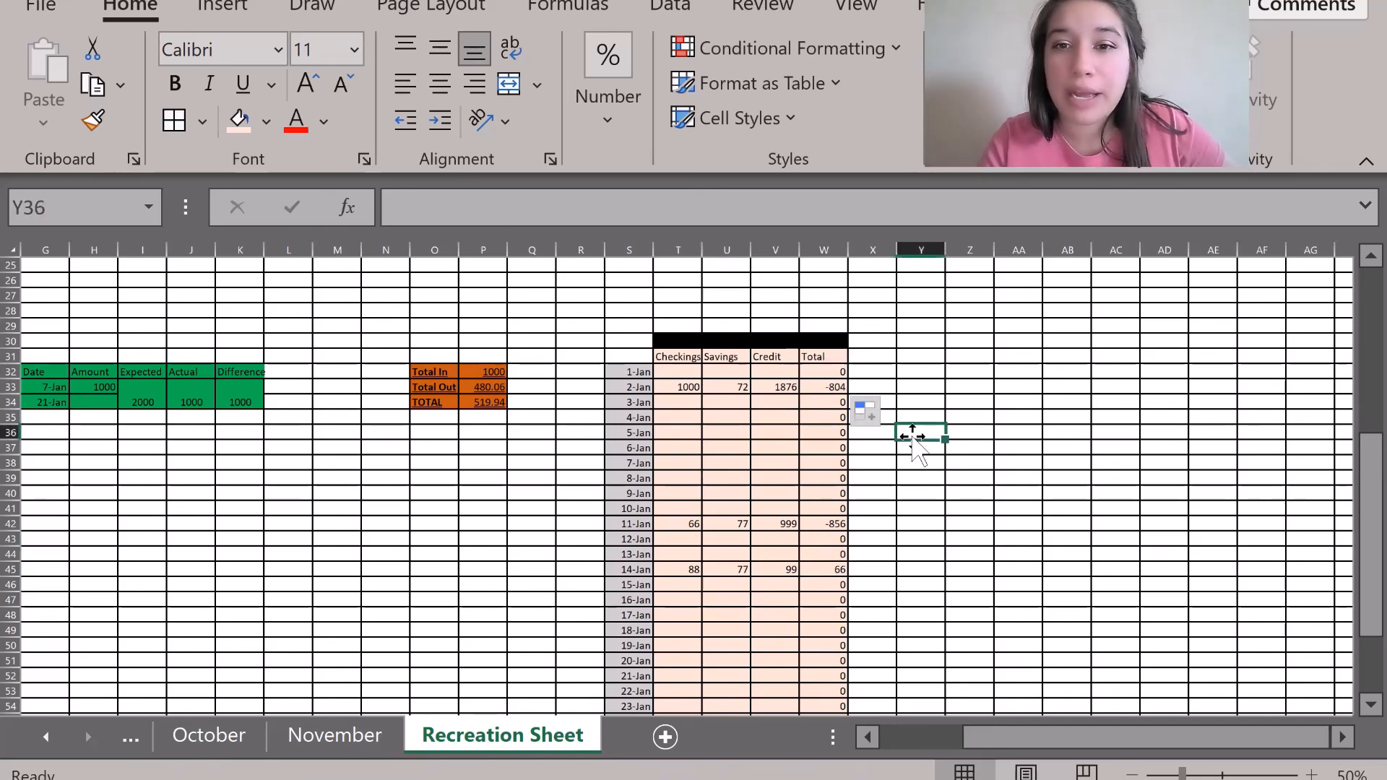
Review the finished Recreation Sheet, then switch to the November sheet and scroll to its top.
left_click(918, 479)
scroll(918, 482, "down", 1)
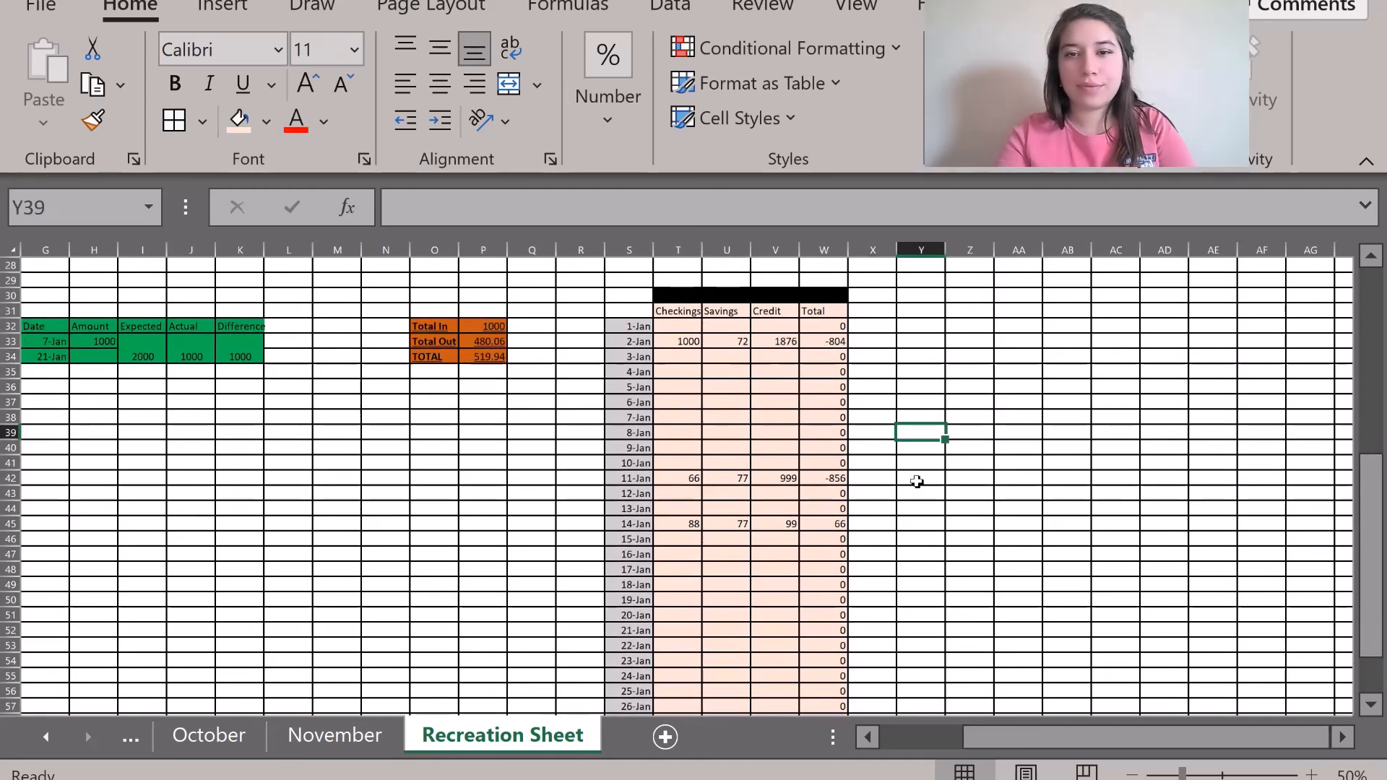
scroll(917, 481, "down", 3)
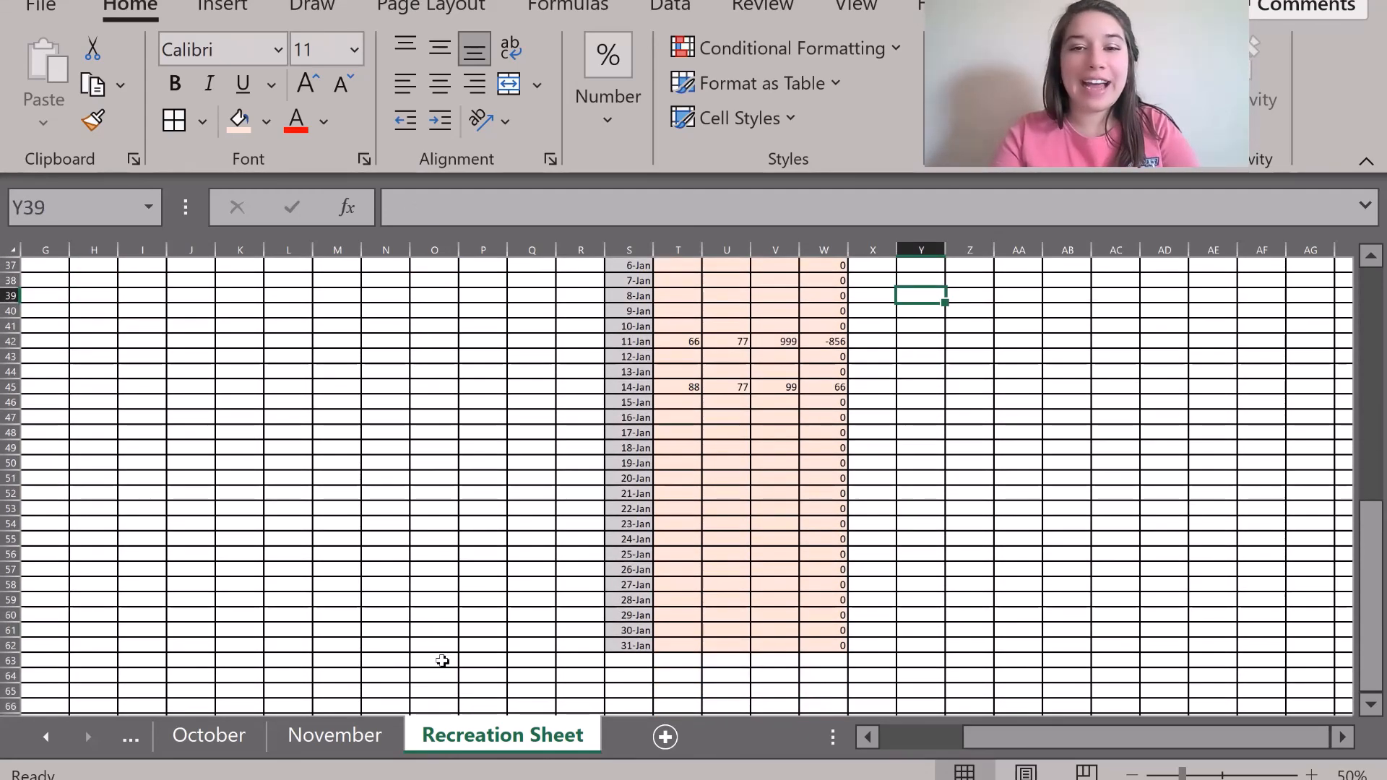
scroll(520, 533, "up", 11)
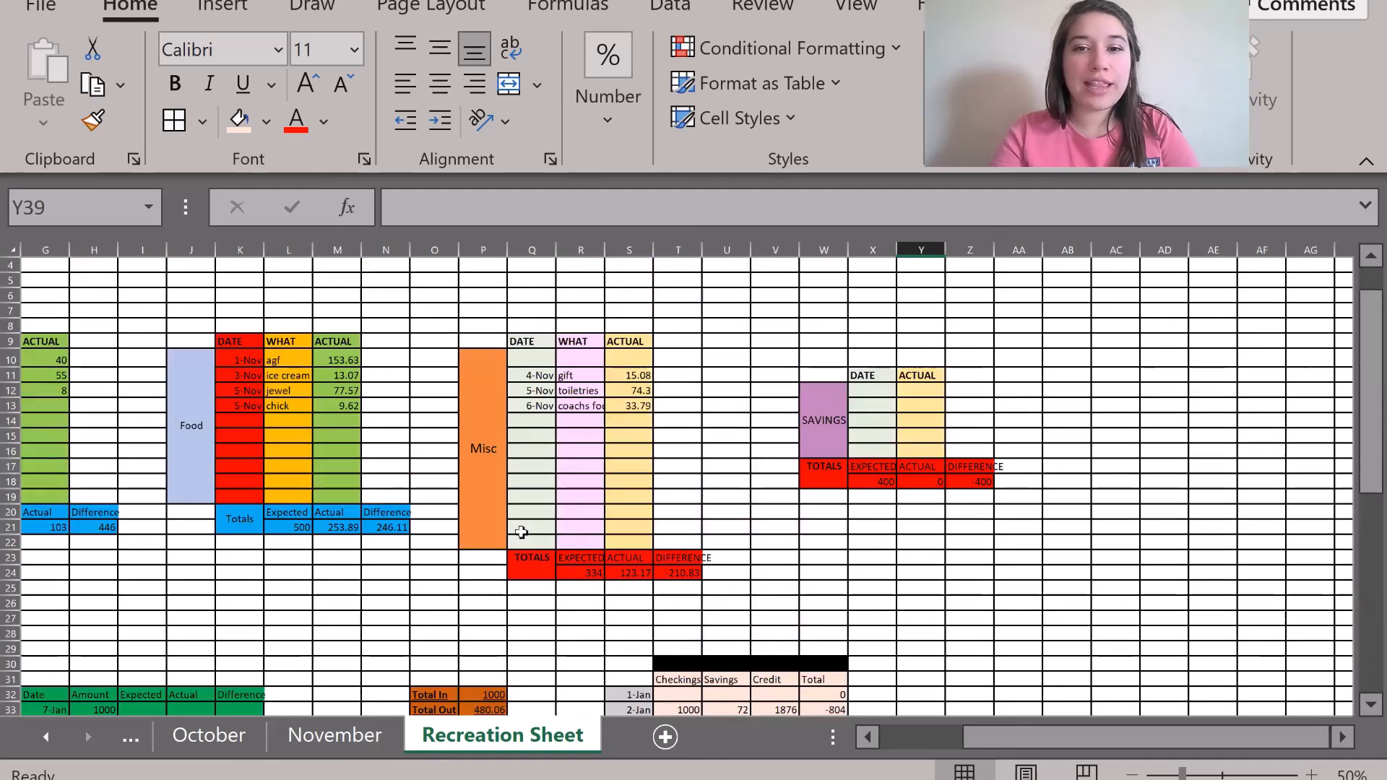
scroll(521, 532, "left", 3)
scroll(521, 533, "right", 3)
scroll(521, 532, "left", 4)
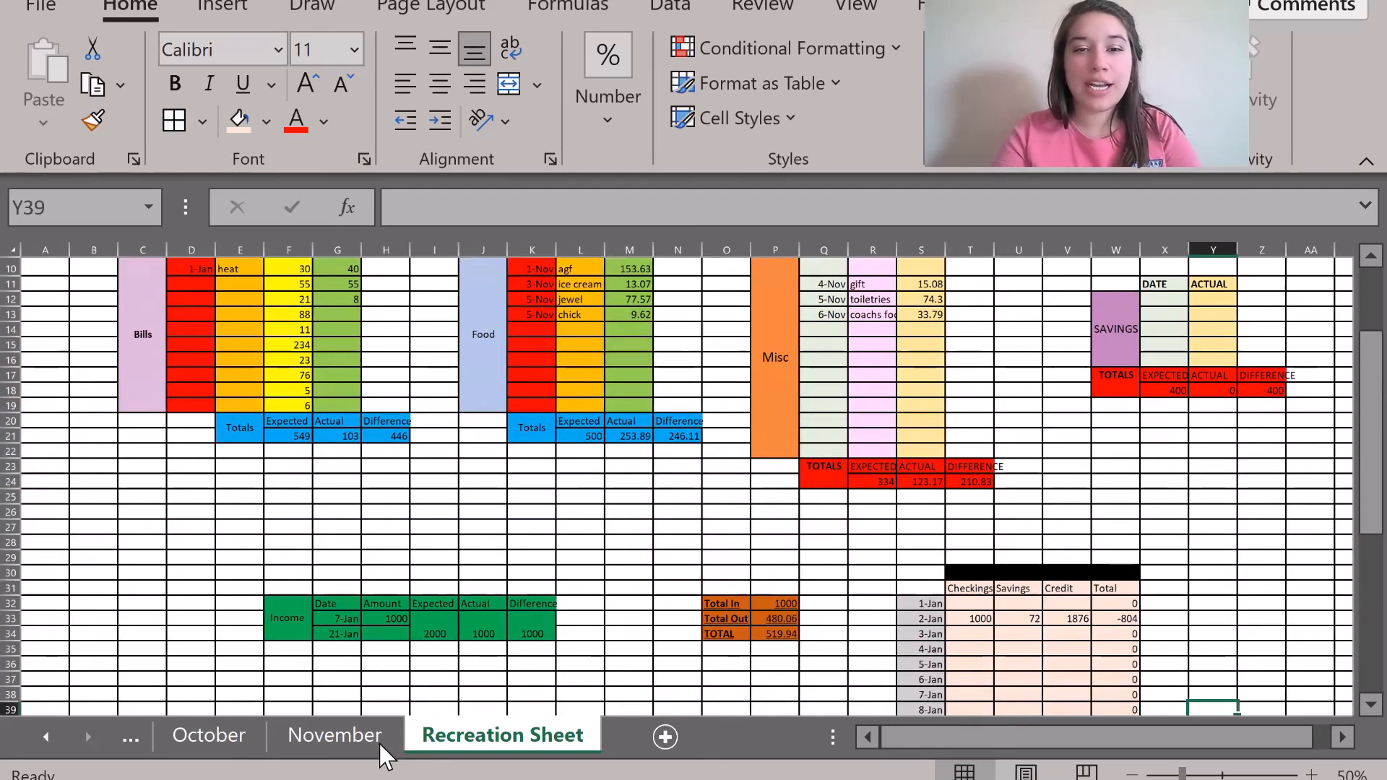
left_click(353, 751)
scroll(535, 491, "up", 6)
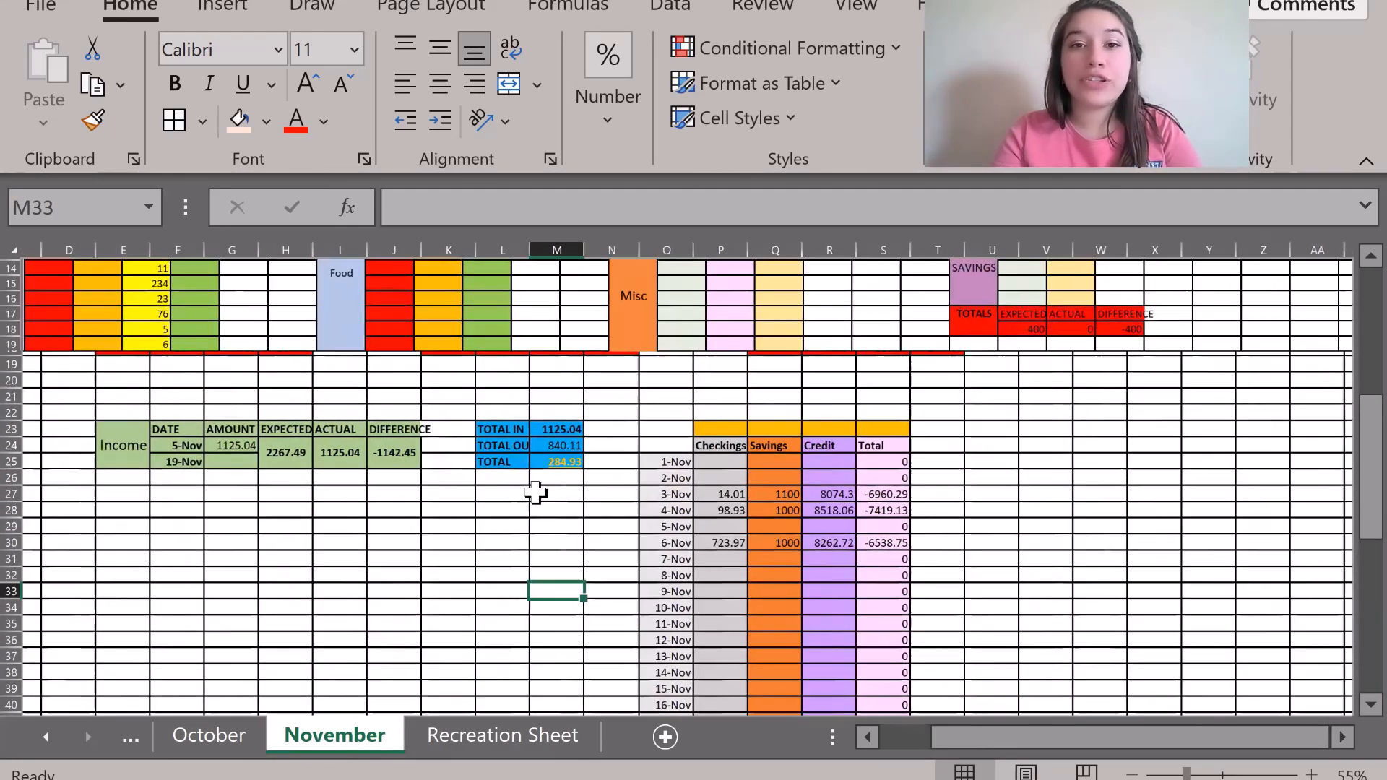
scroll(536, 491, "up", 2)
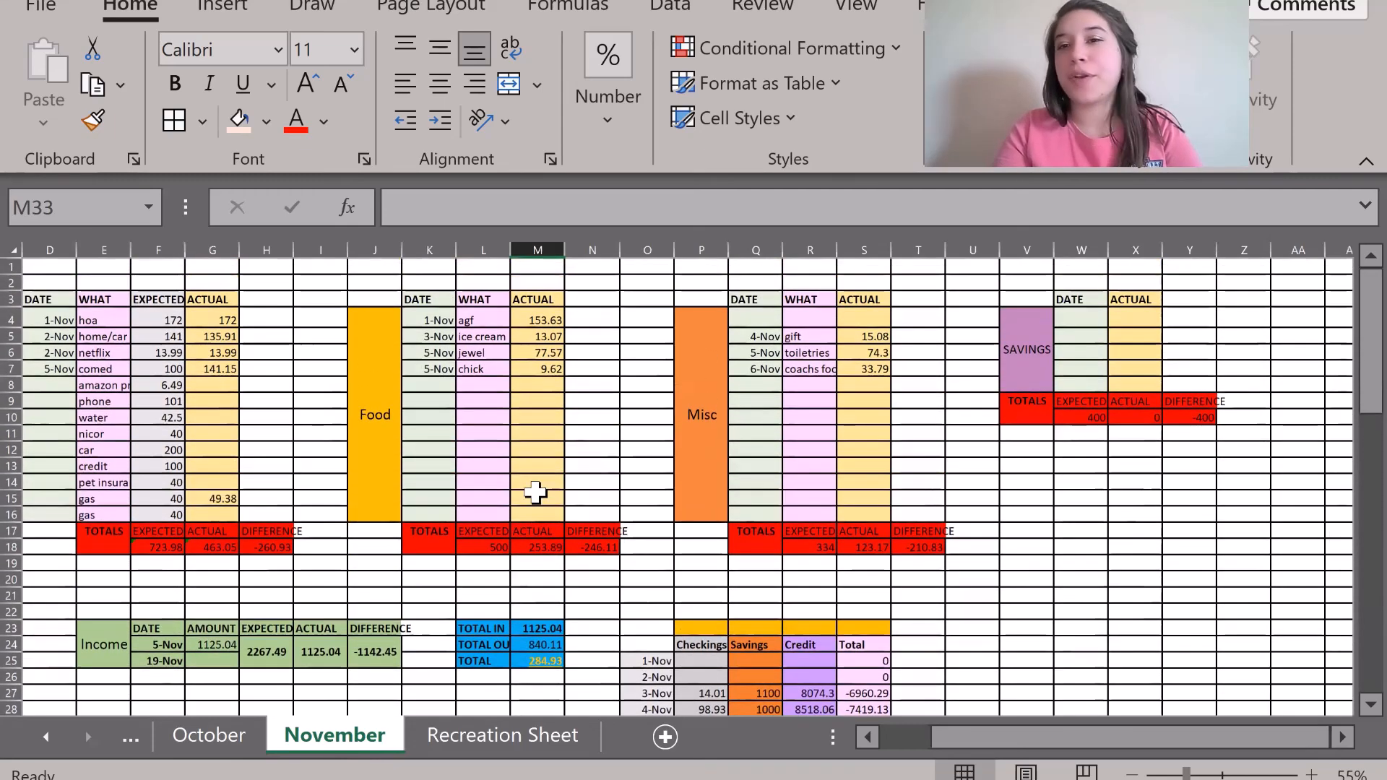
left_click(322, 517)
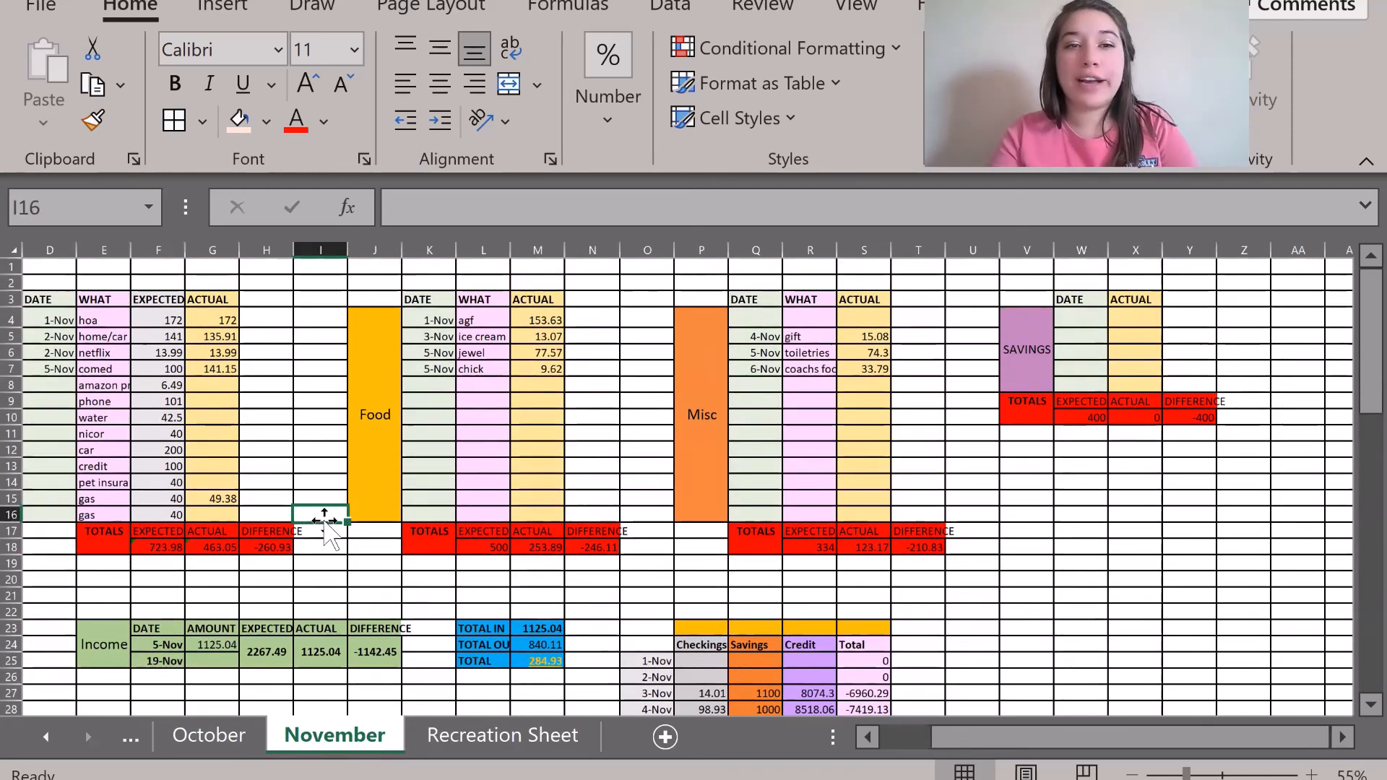